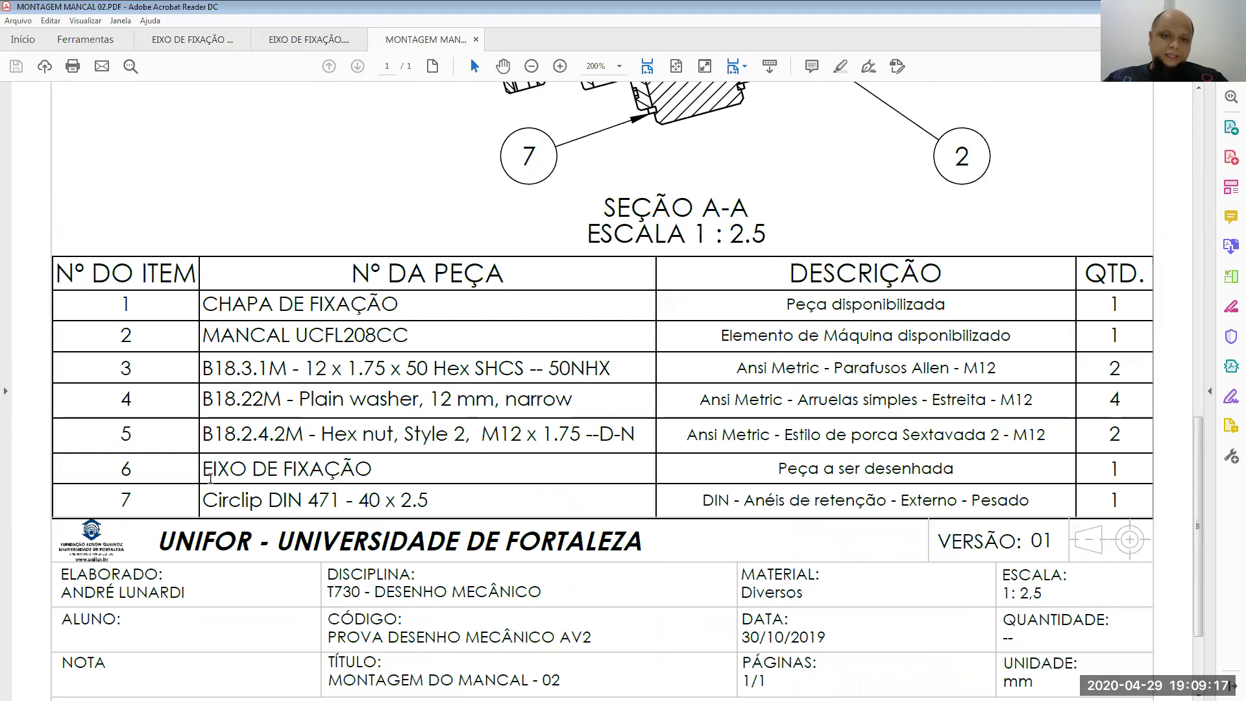
Highlight the description of item 6 in the assembly parts list and open the EIXO DE FIXAÇÃO drawing
left_click_drag(769, 462, 956, 469)
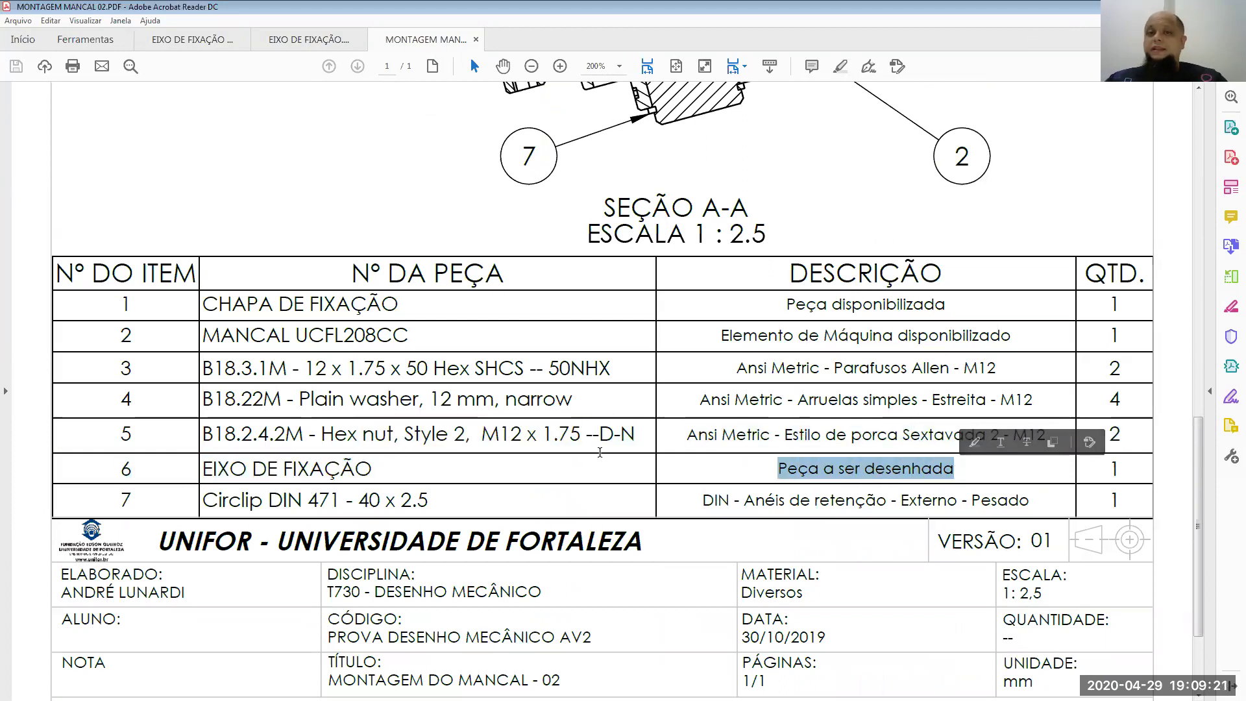
scroll(779, 324, "up", 1)
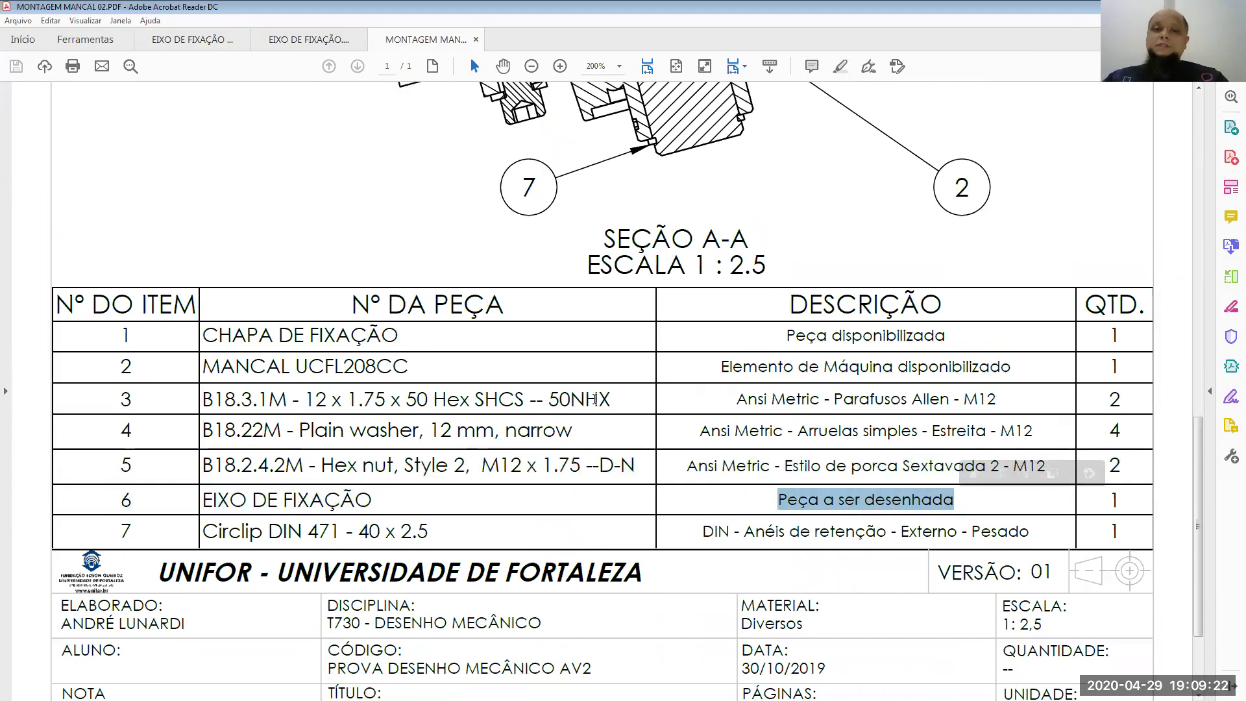
left_click(306, 40)
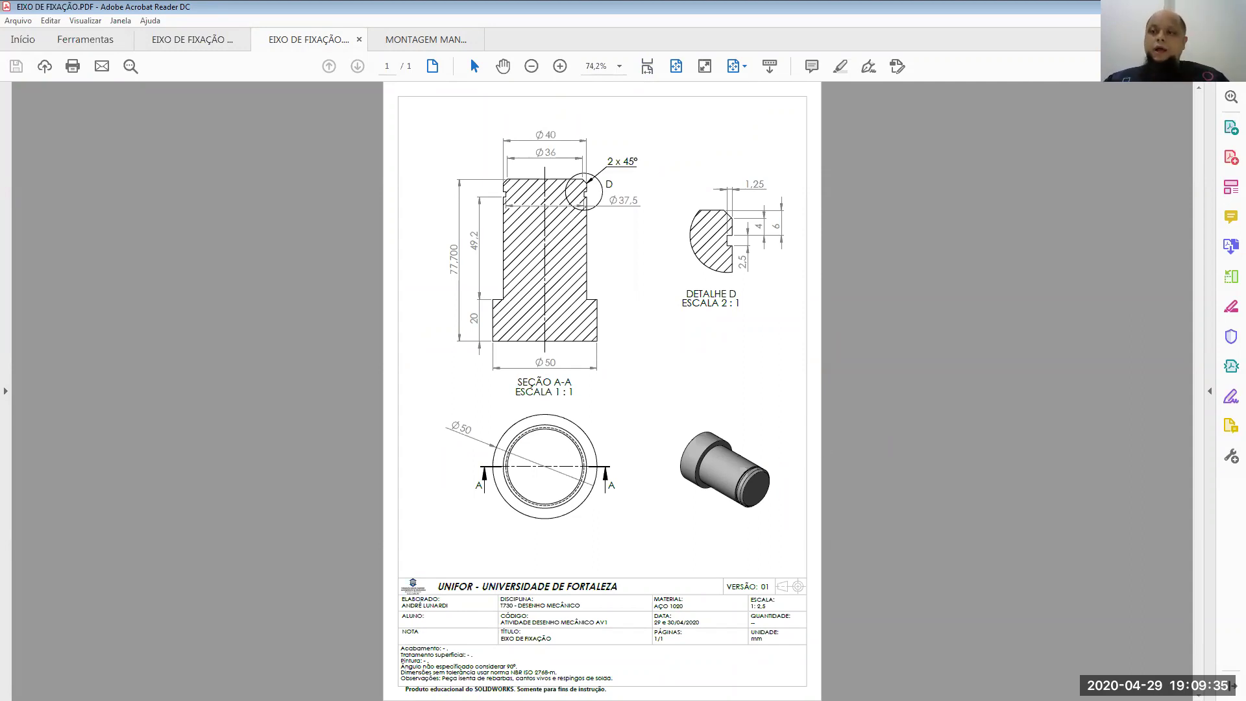
Switch to SOLIDWORKS and create a new part document
key("alt+Tab")
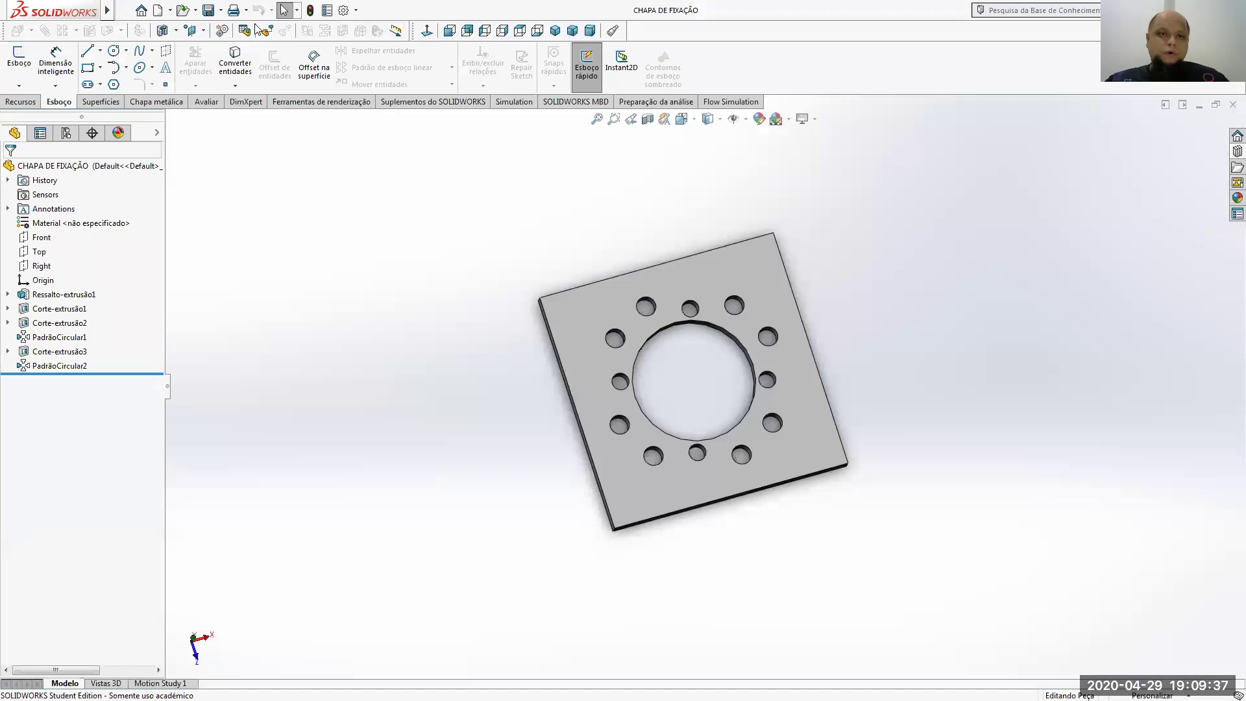
left_click(158, 10)
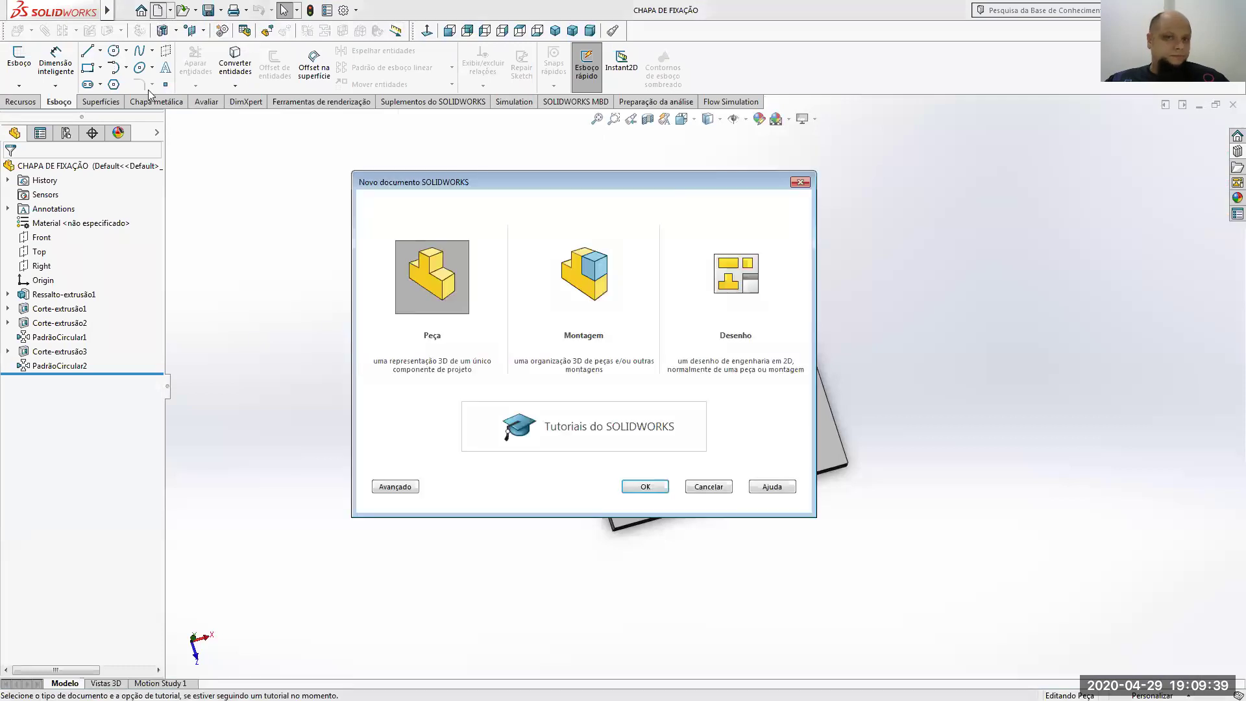
left_click(639, 481)
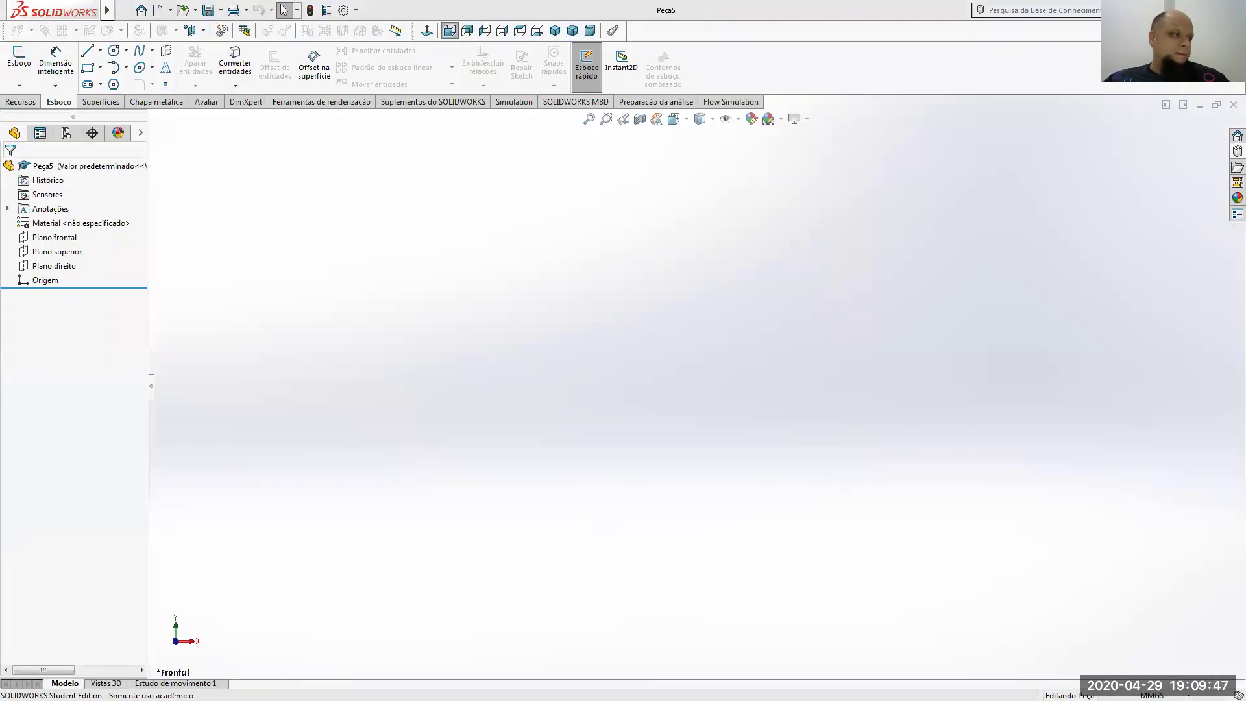
Examine the fixing shaft's 3D PDF and dimensioned drawing in Acrobat Reader, and return to the new part in SOLIDWORKS
key("alt+Tab")
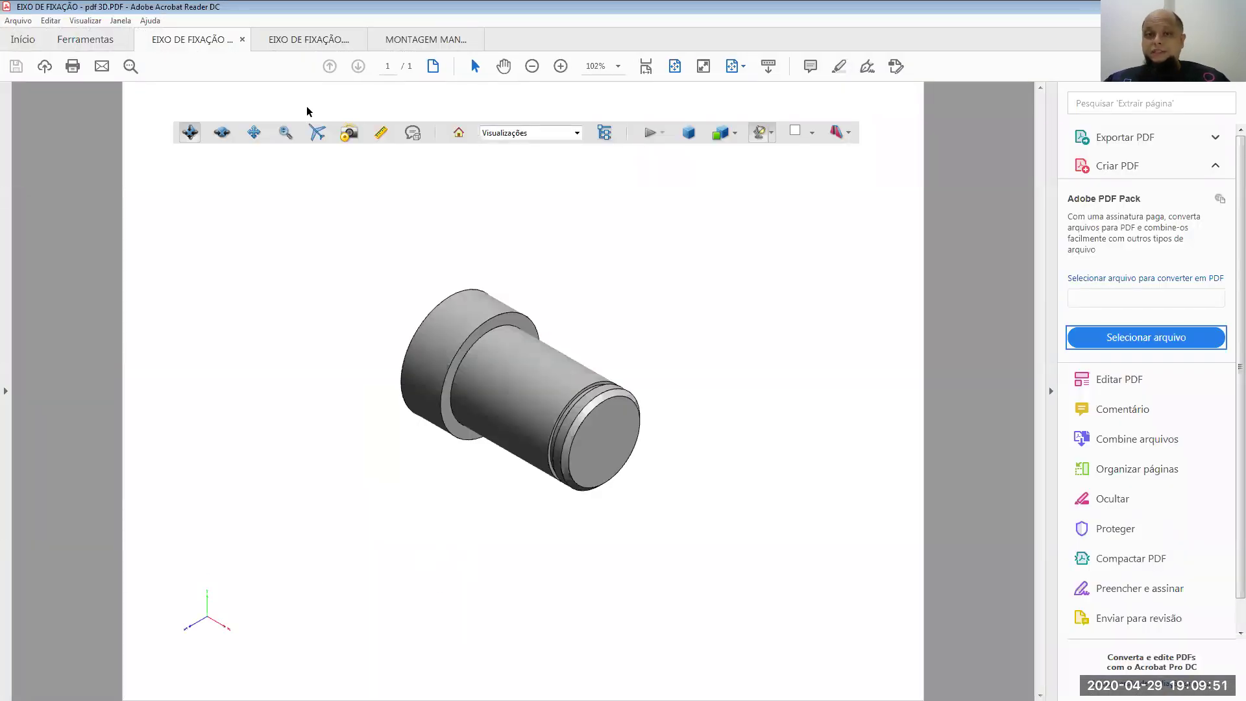
left_click_drag(547, 438, 579, 440)
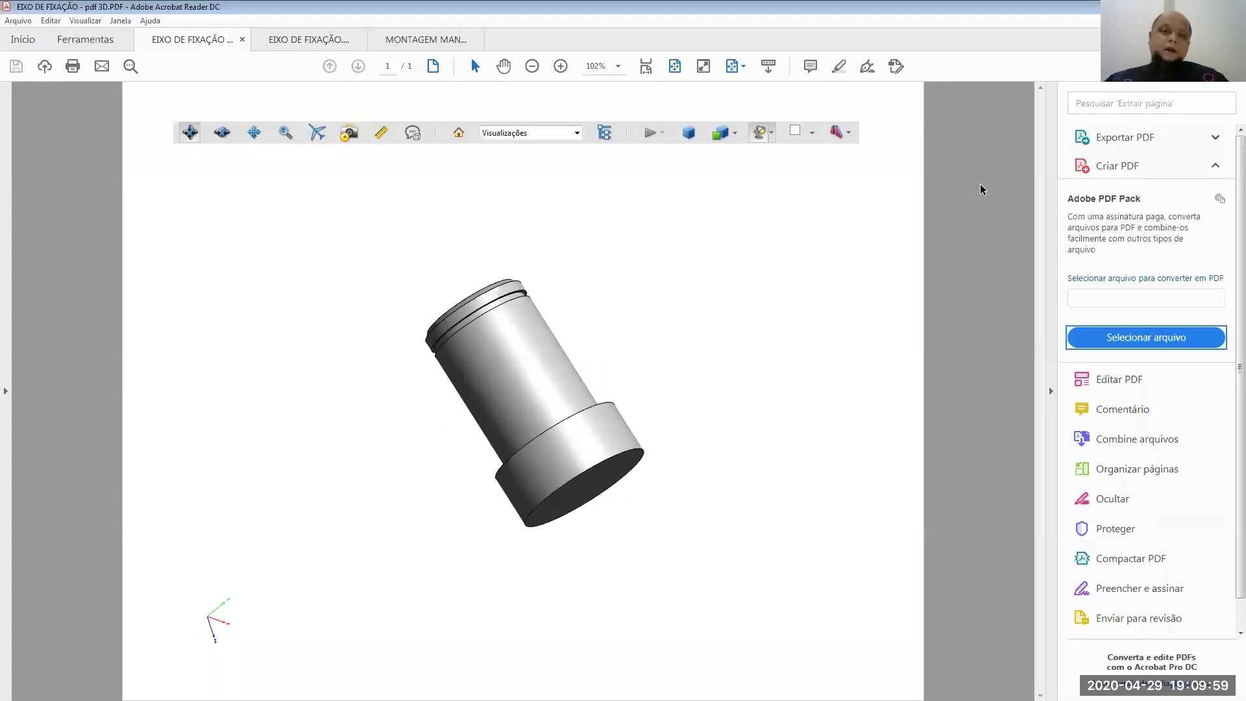
left_click(308, 39)
left_click_drag(611, 6, 552, 27)
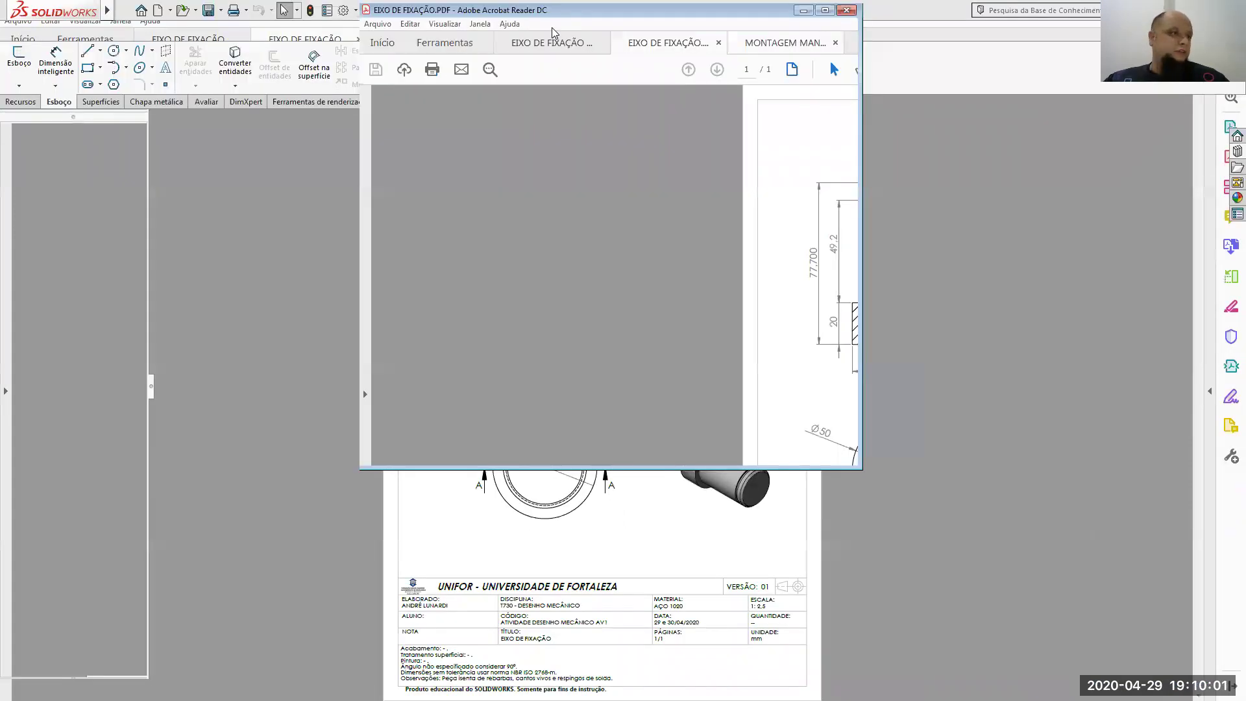
key("alt+Tab")
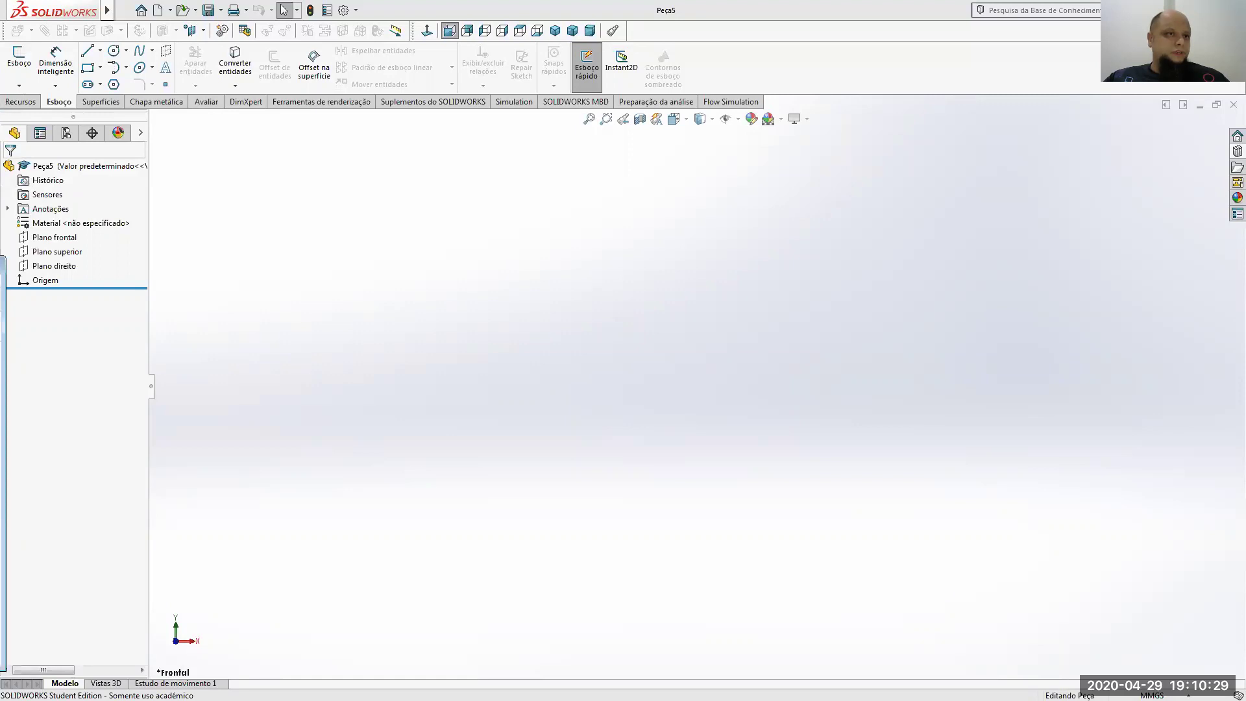
key("alt+Tab")
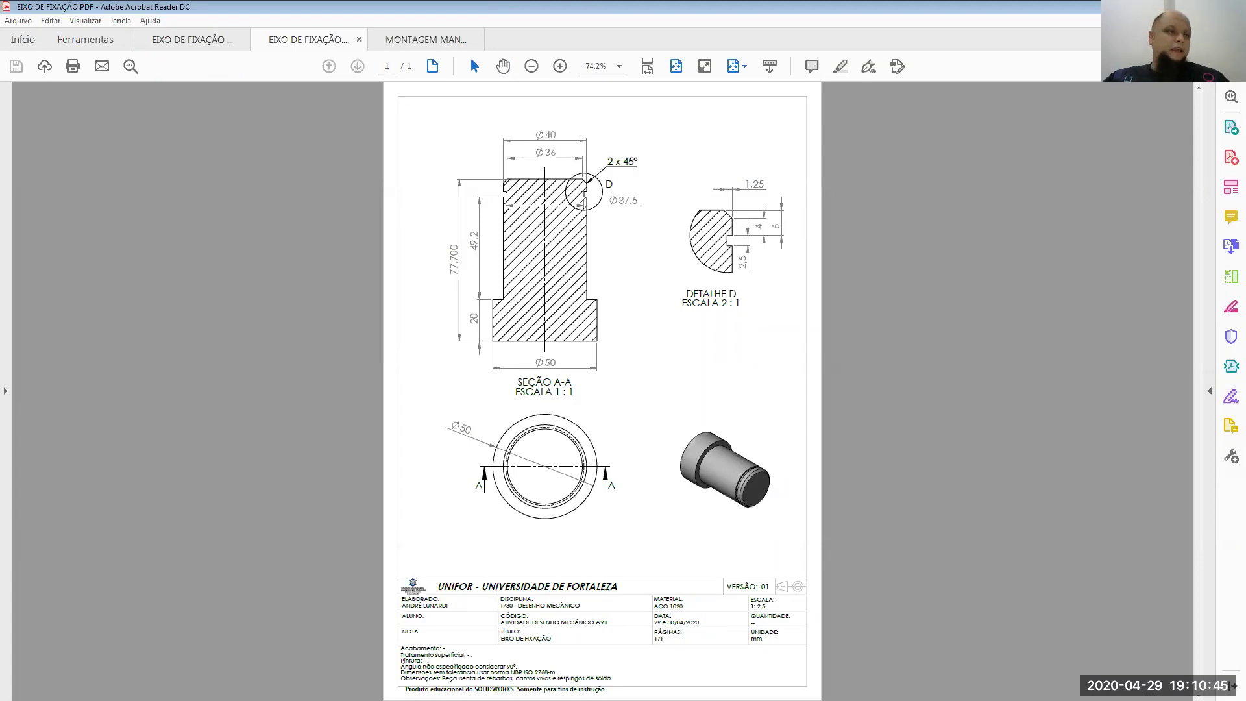
key("alt+Tab")
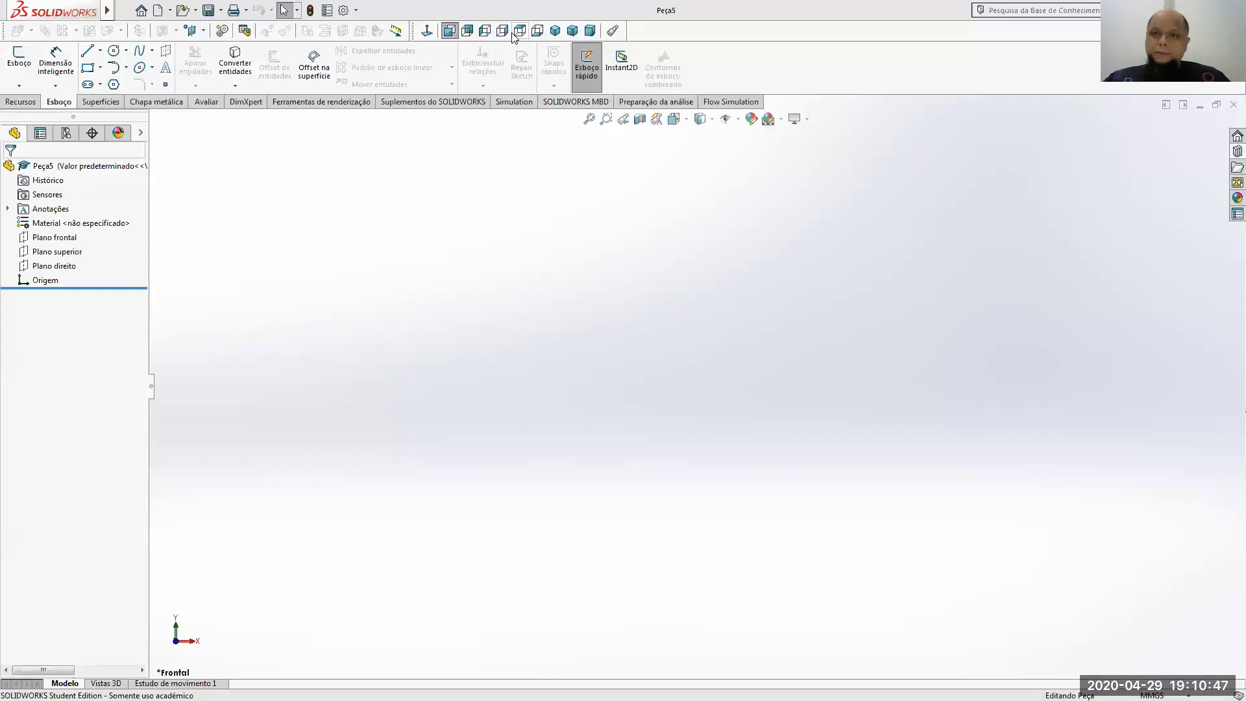
Sketch a circle about 100 mm in diameter centred on the origin of the top plane (Plano superior)
left_click(674, 119)
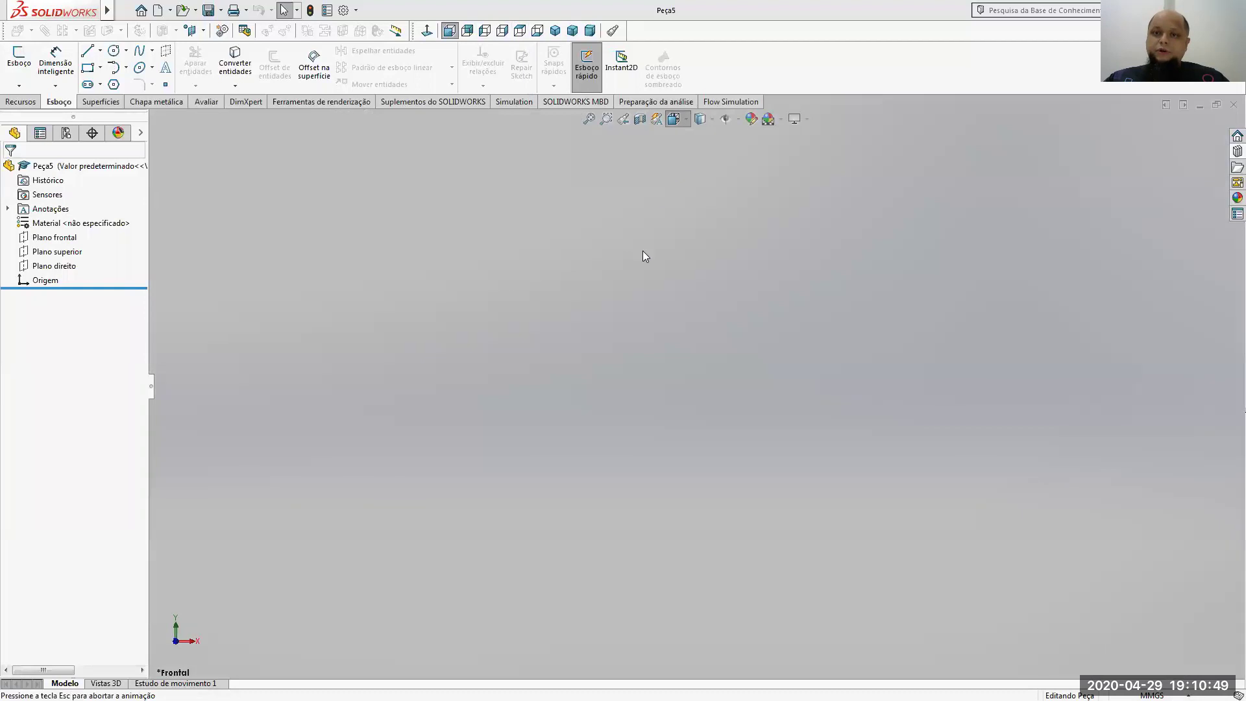
left_click(748, 155)
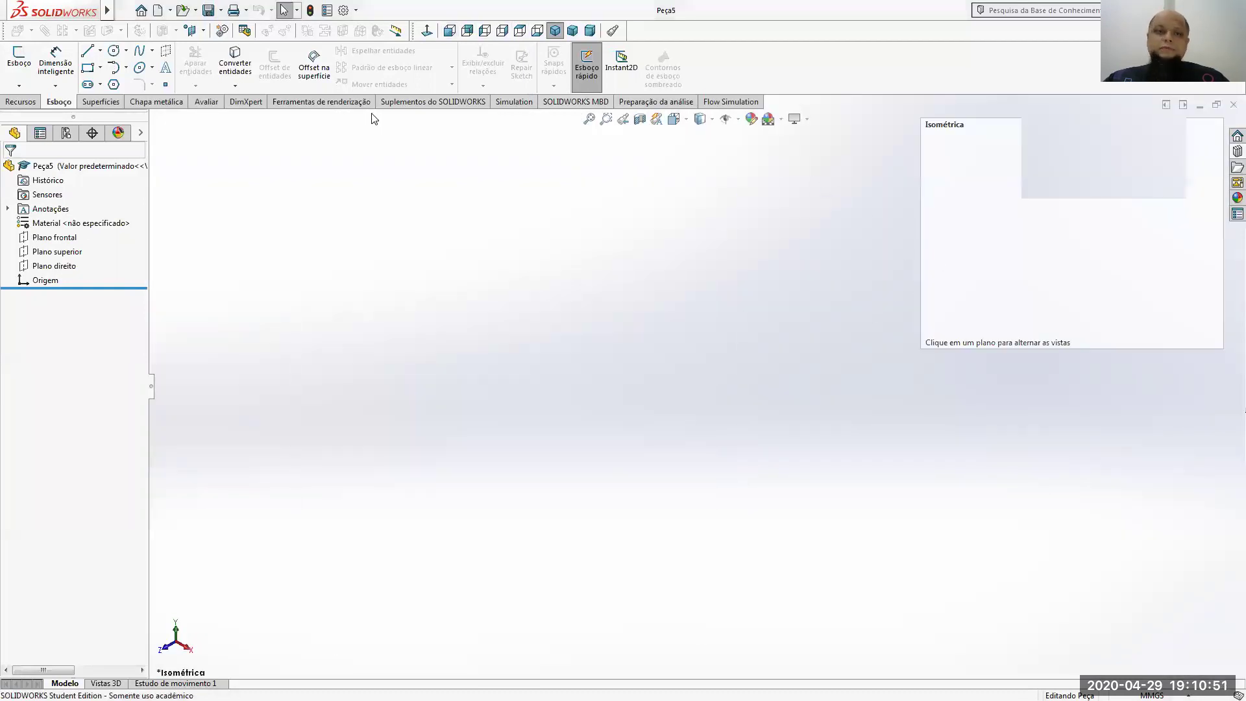
left_click(20, 61)
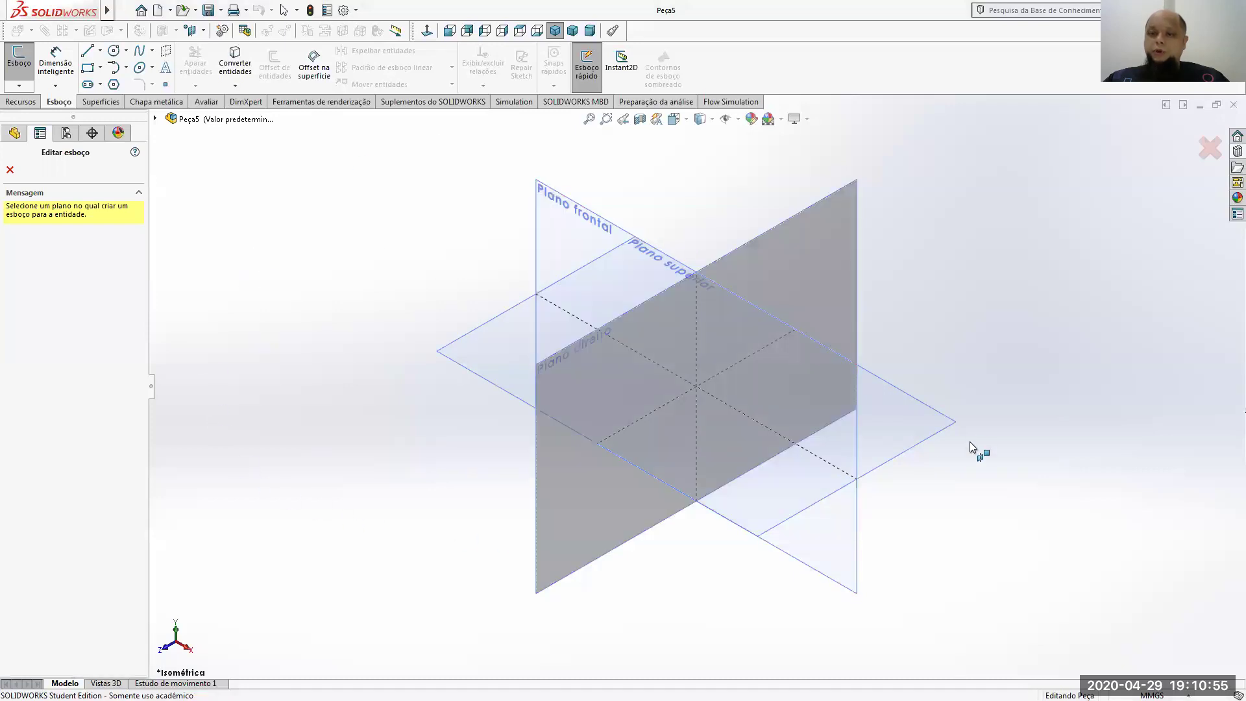
left_click(922, 416)
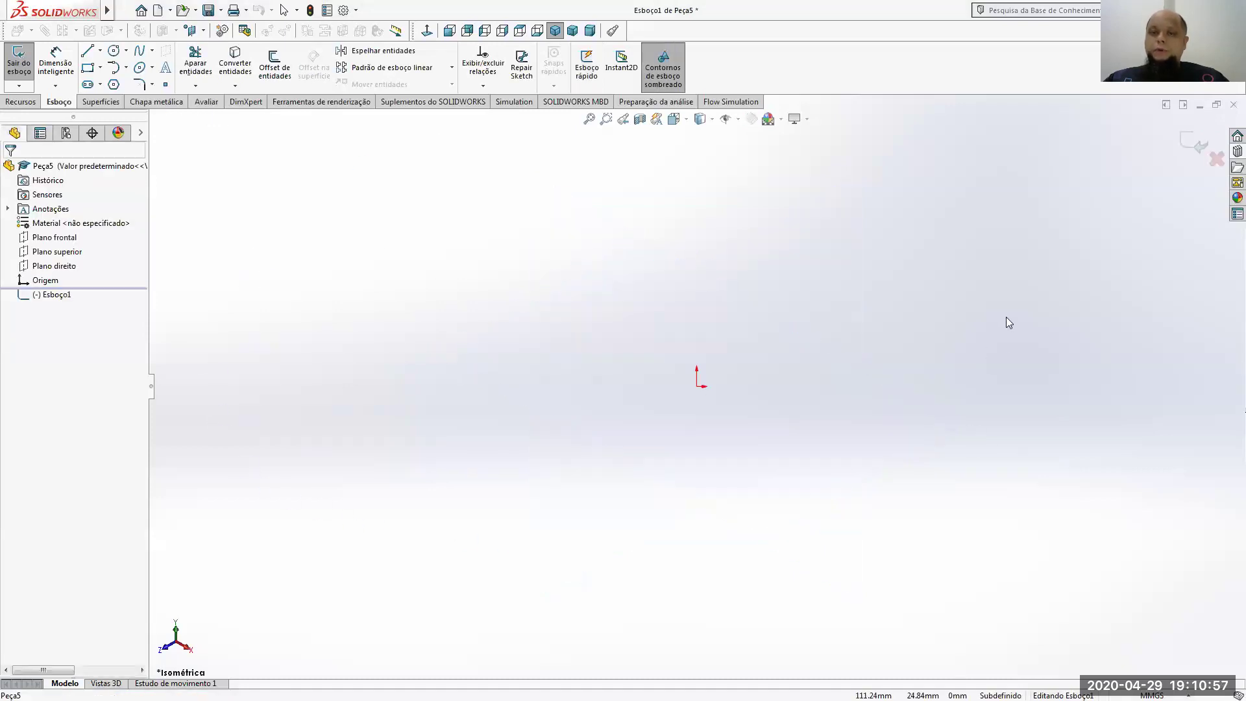
left_click(114, 51)
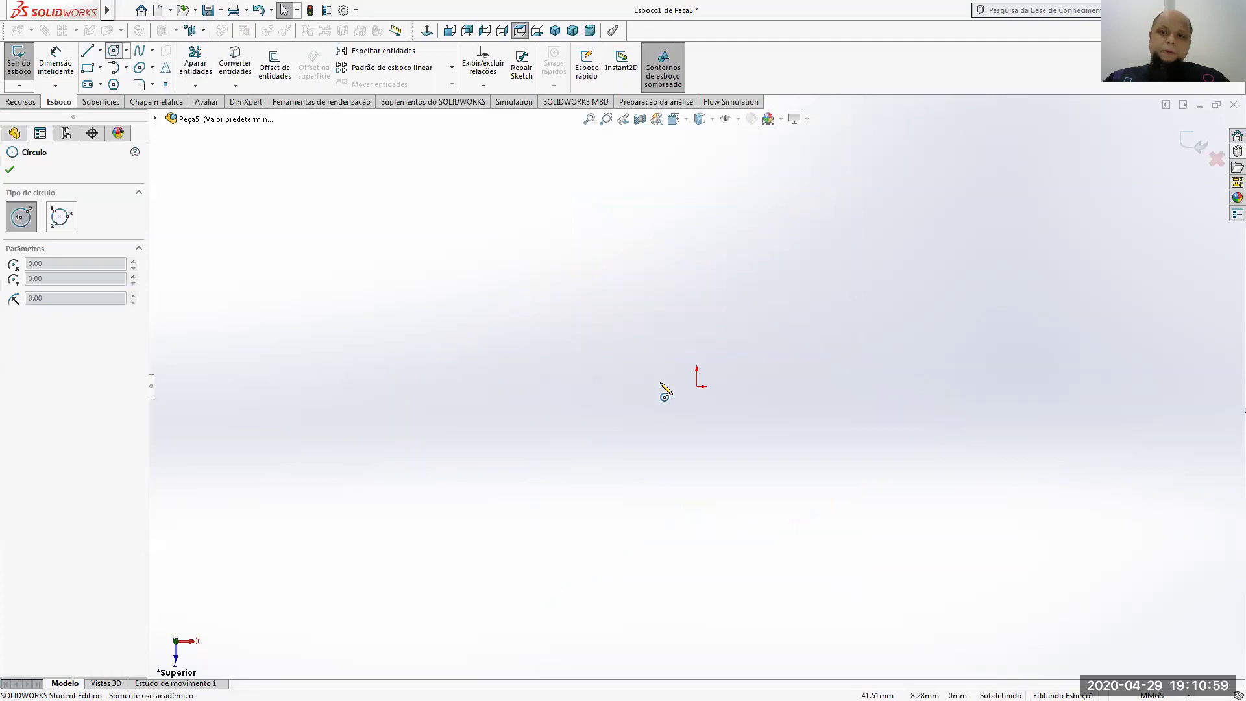
left_click(696, 386)
left_click(795, 288)
Dimension the circle's diameter and set it to 50 mm
key("Escape")
left_click(792, 284)
left_click(849, 256)
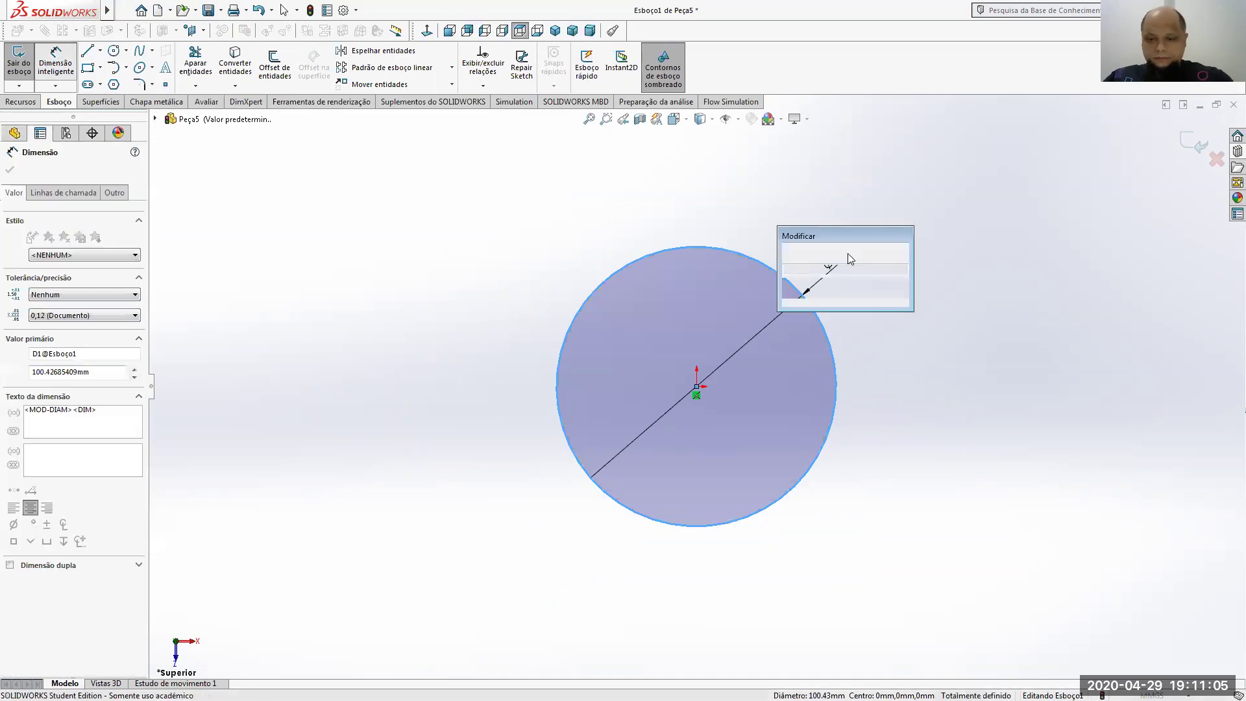
type("50")
key("Return")
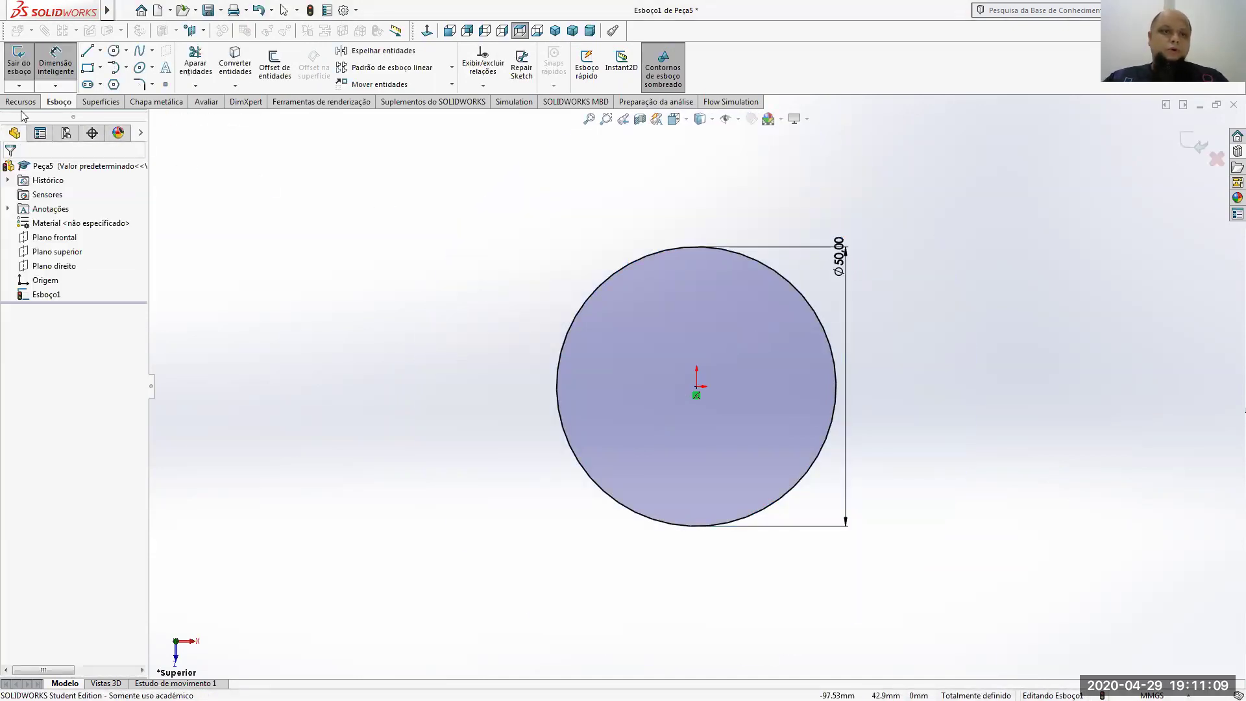
Extrude the 50 mm circle 20 mm upward as a blind boss
left_click(19, 63)
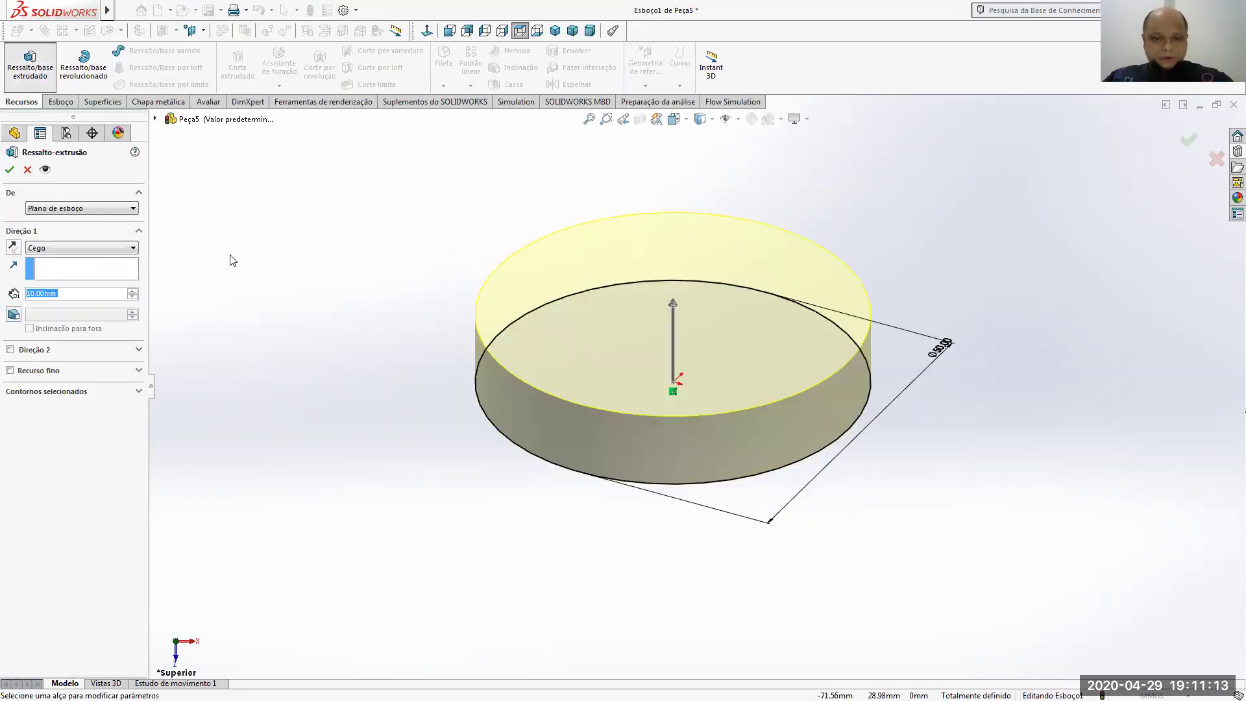
type("20")
key("Return")
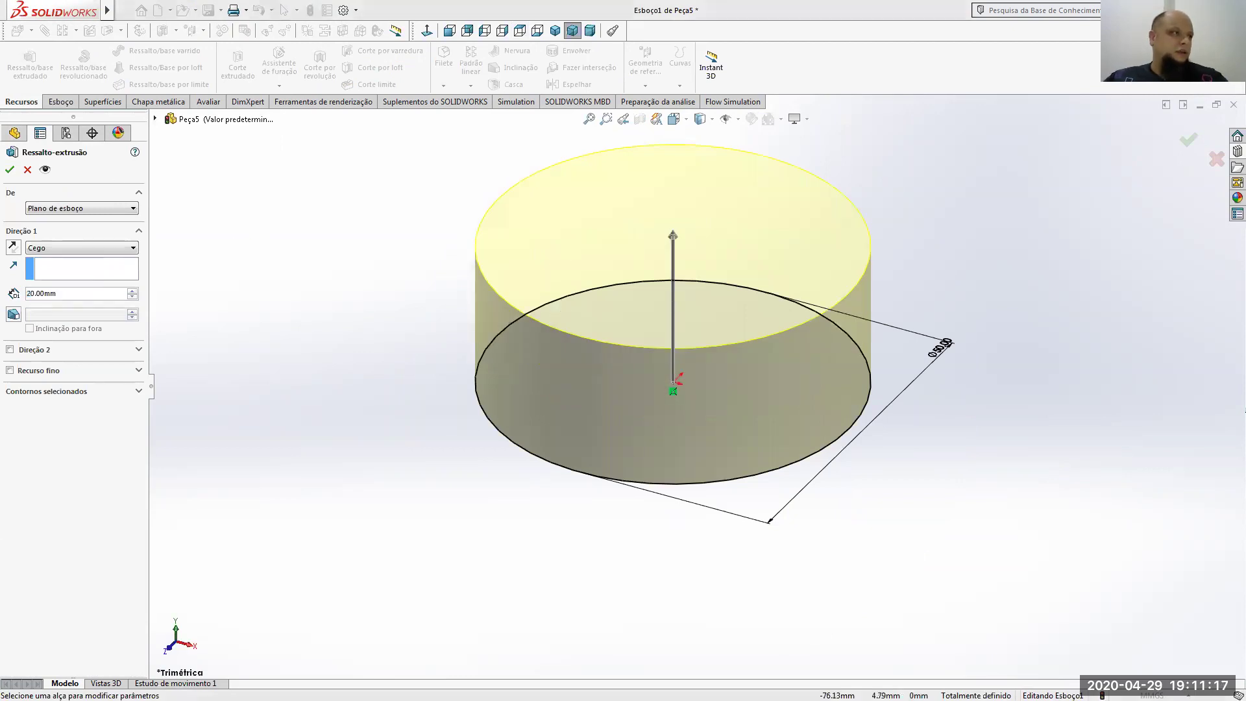
left_click(1194, 149)
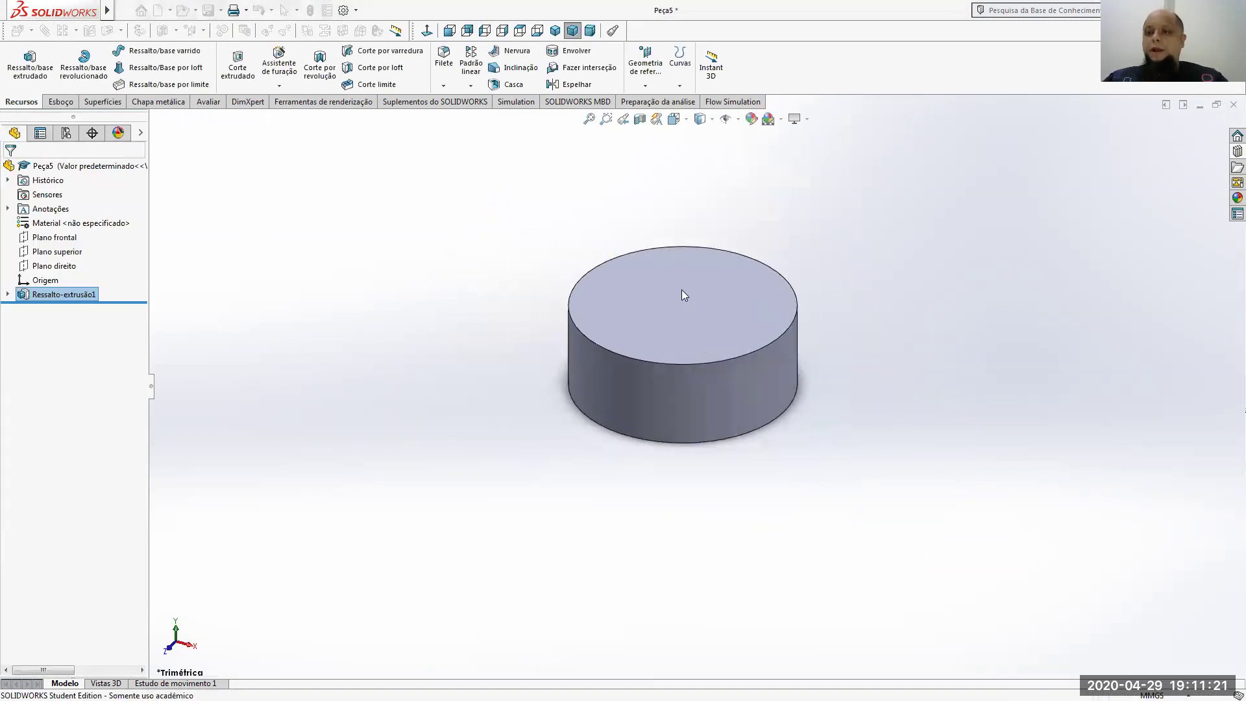
Sketch a circle about 30 mm in diameter on the disc's top face, centred on the origin
left_click(694, 296)
left_click(61, 101)
left_click(19, 64)
left_click(113, 50)
left_click(683, 304)
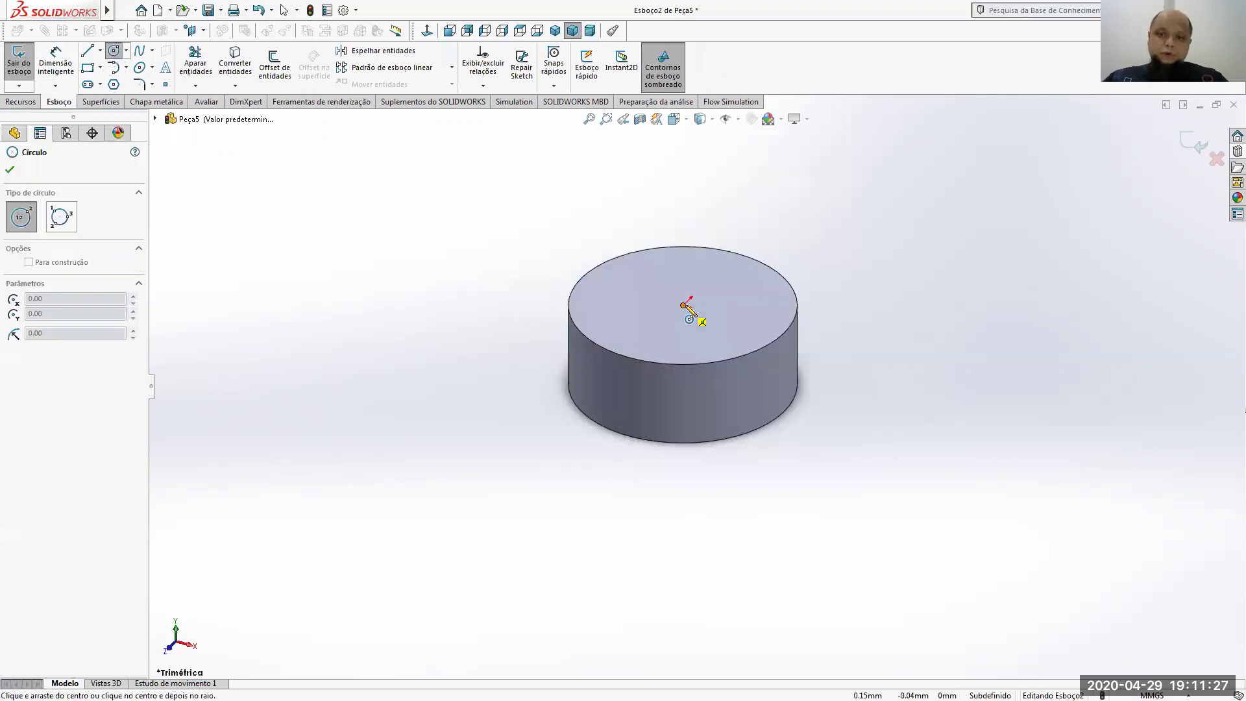
left_click(750, 295)
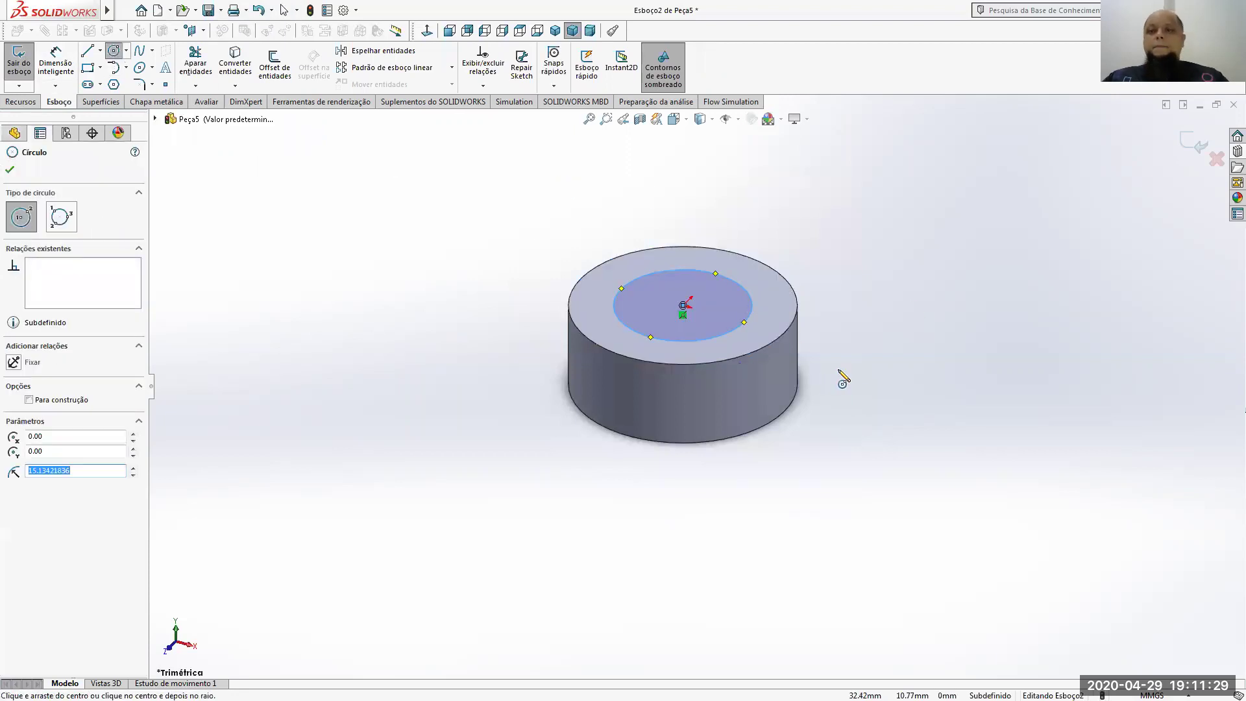
left_click(118, 56)
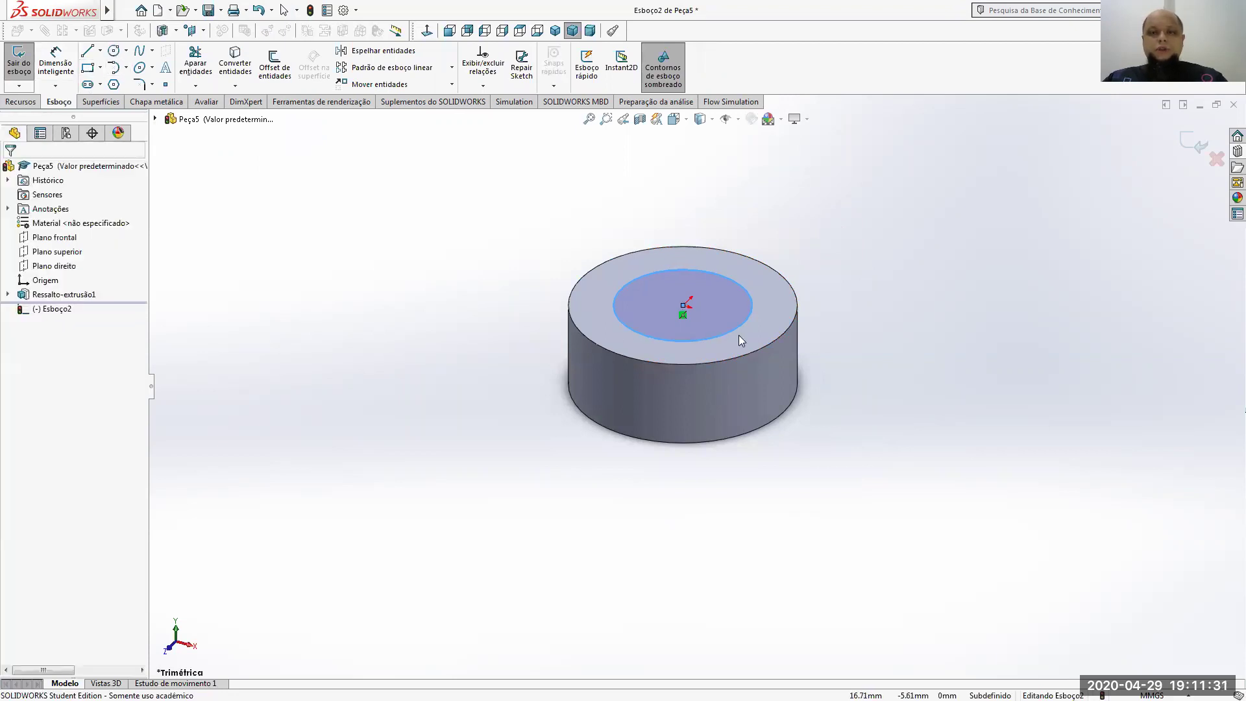
Make the new circle concentric with the disc's outer edge and set its diameter to 40 mm
left_click(737, 327)
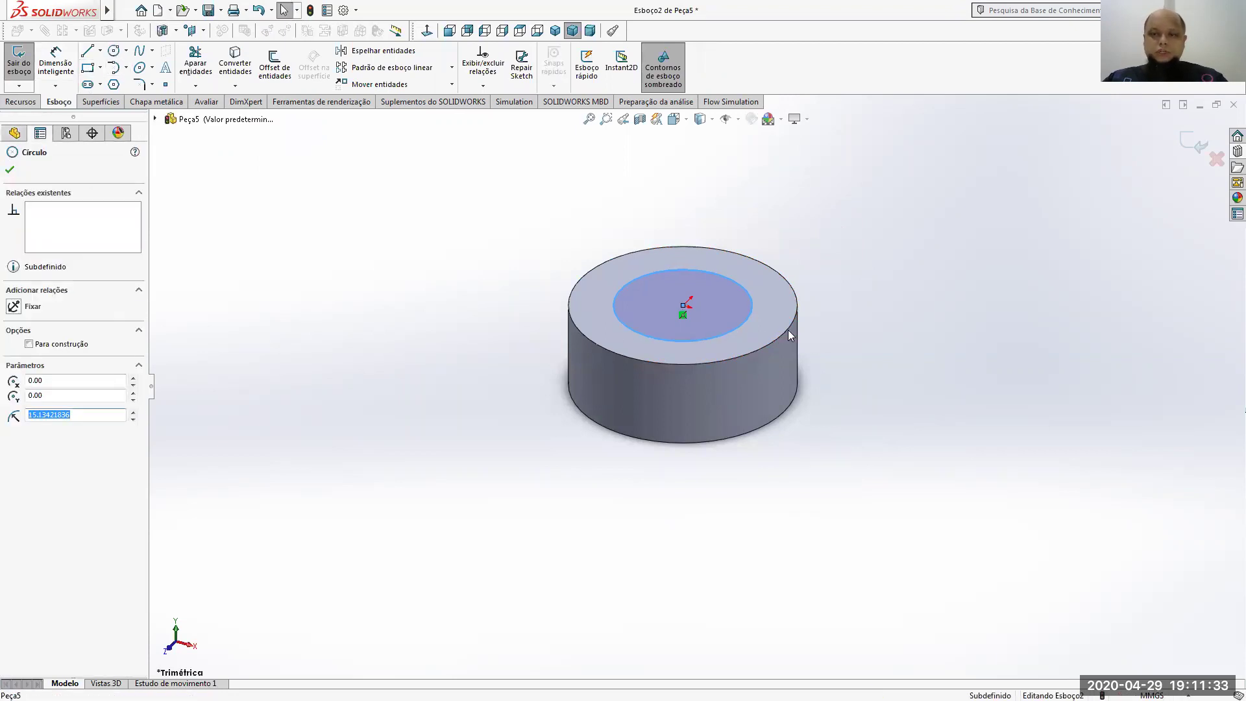
left_click(789, 325, "ctrl")
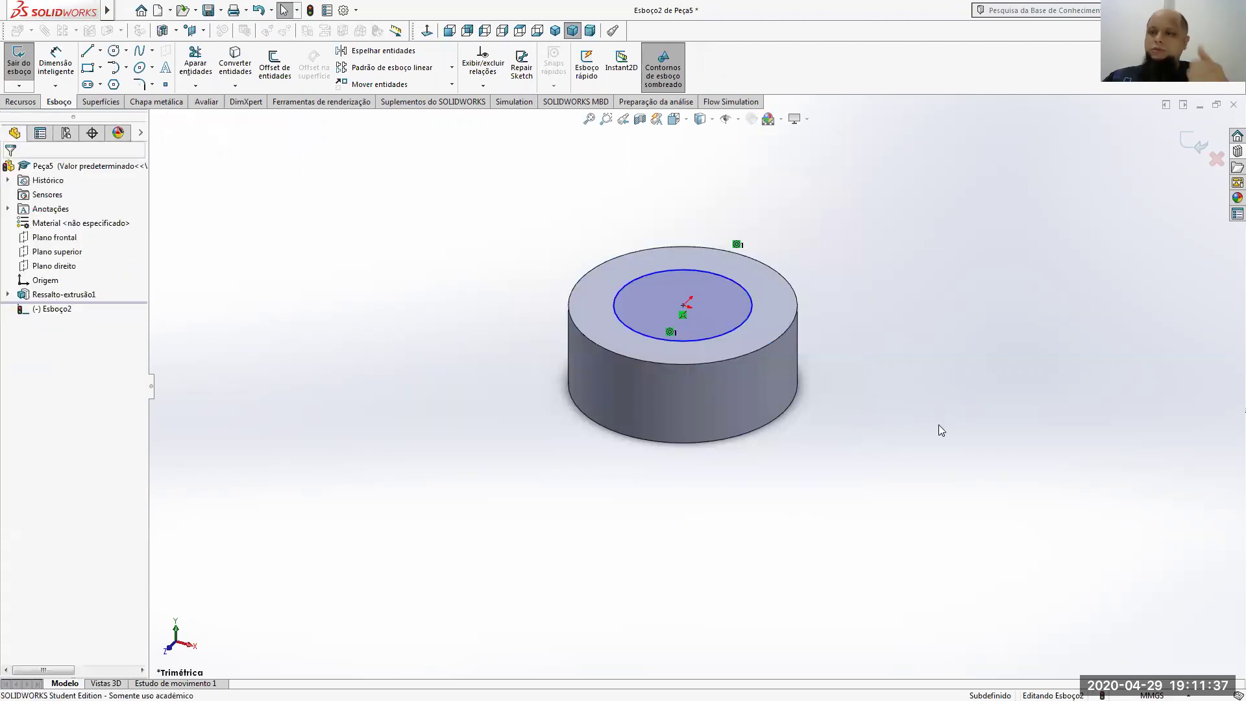
left_click(63, 65)
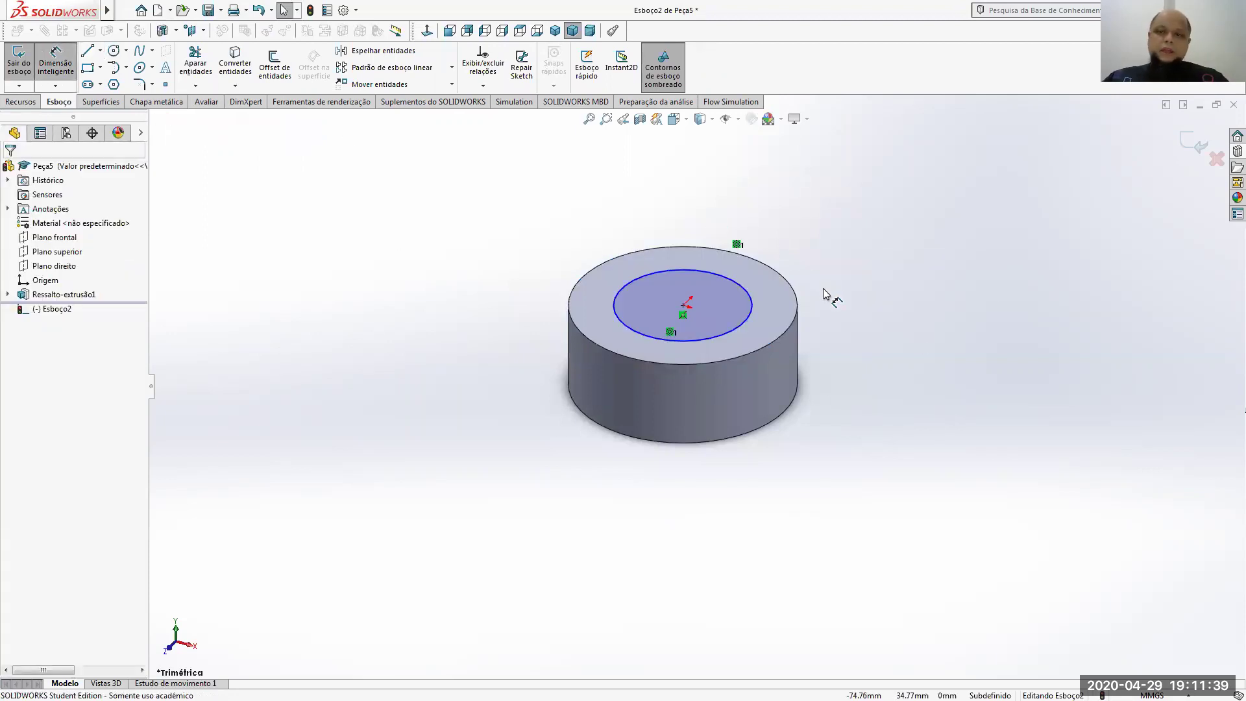
left_click(753, 311)
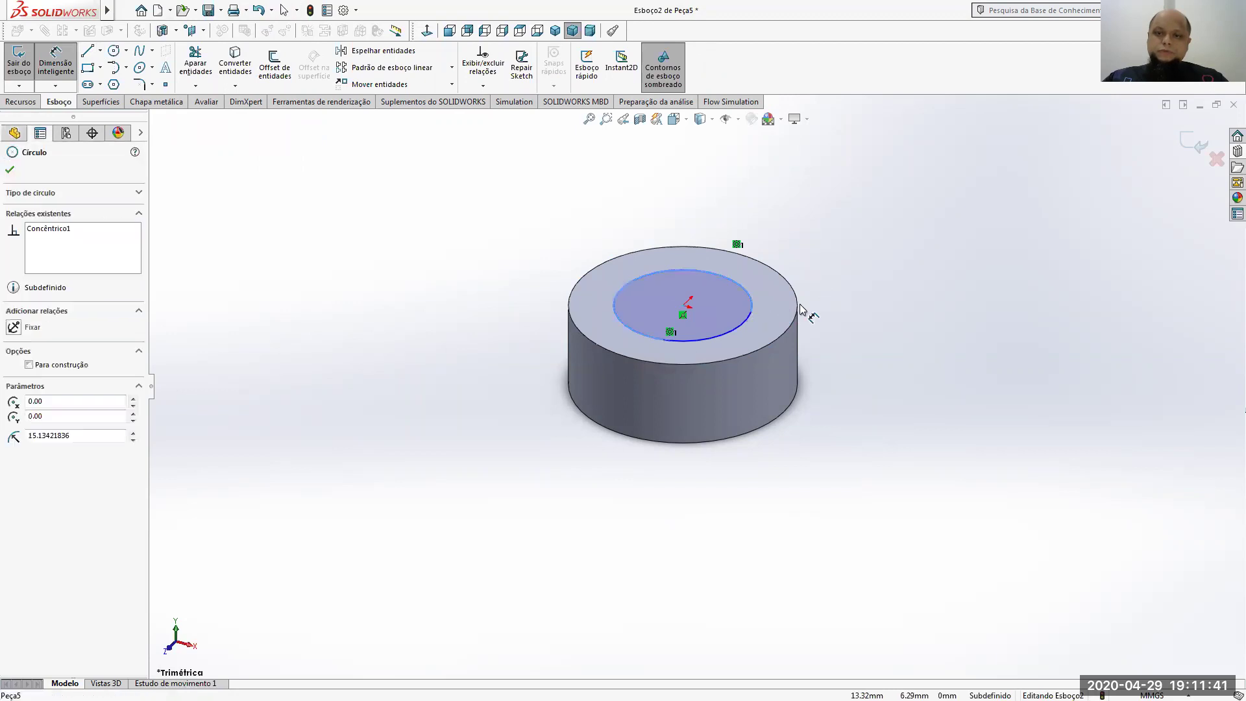
left_click(876, 321)
type("40")
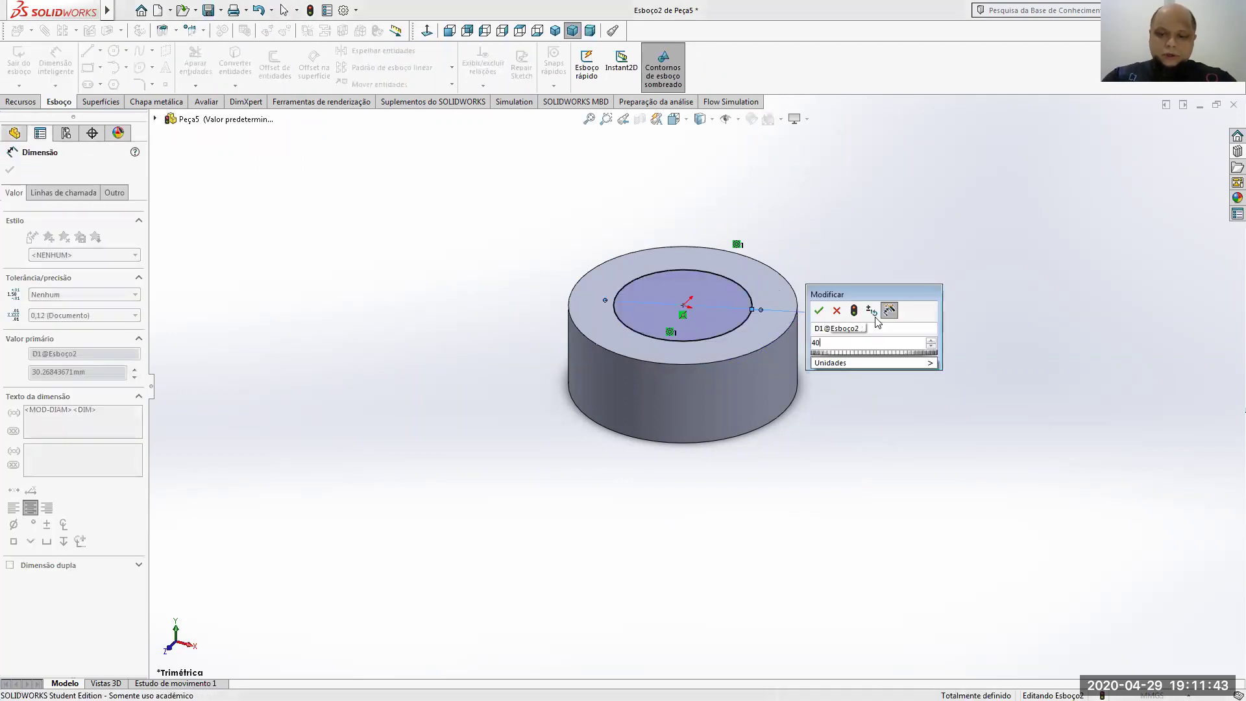
key("Return")
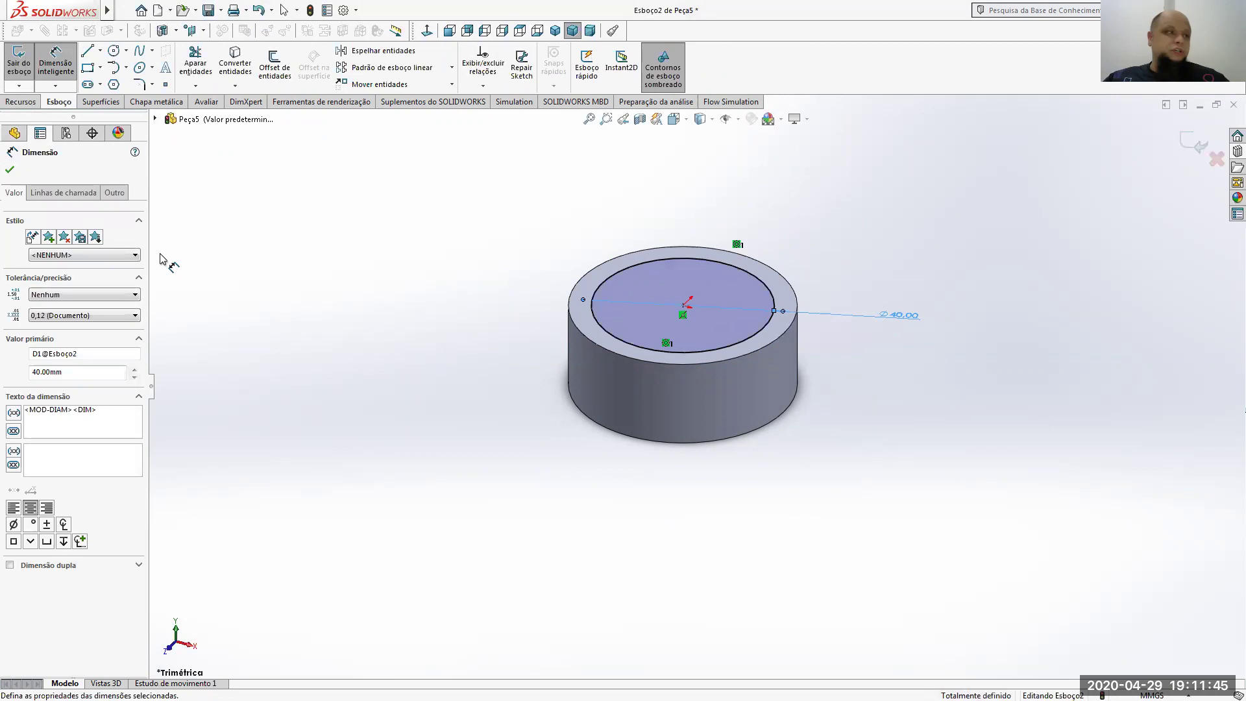
Consult the shaft lengths in the EIXO DE FIXAÇÃO PDF drawing and extrude the 40 mm circle 49.2 mm upward as a blind boss
key("alt+Tab")
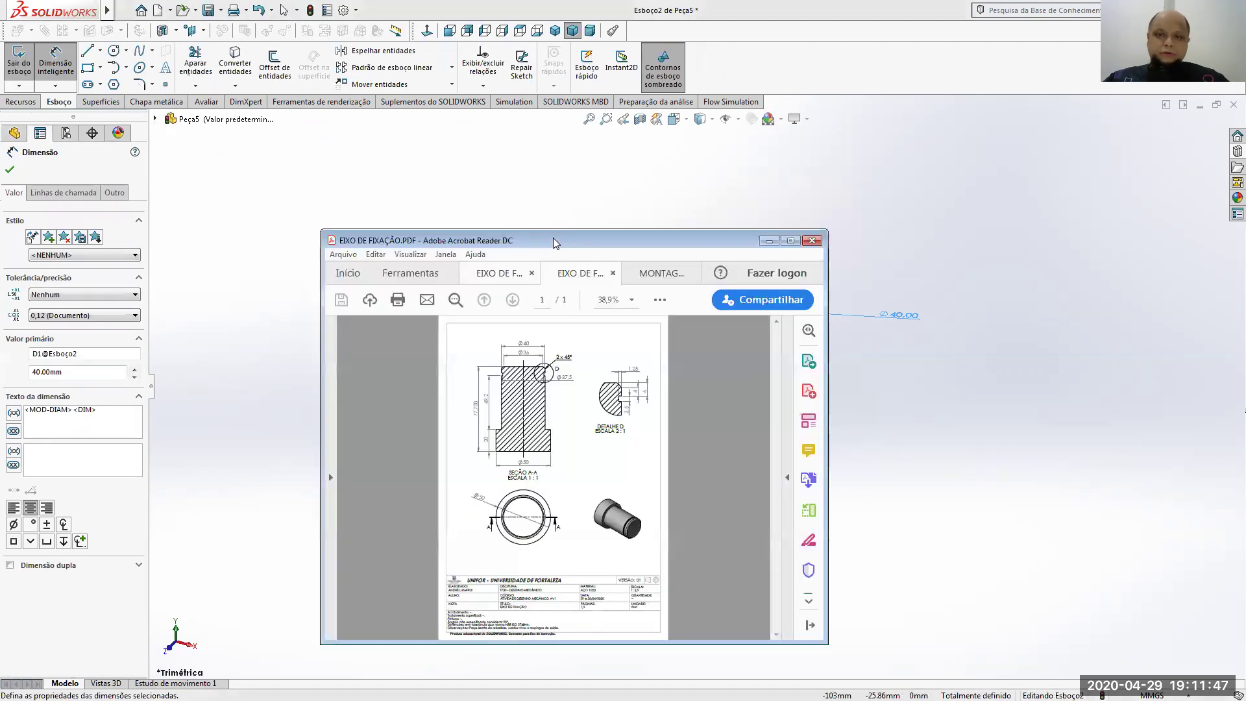
double_click(553, 244)
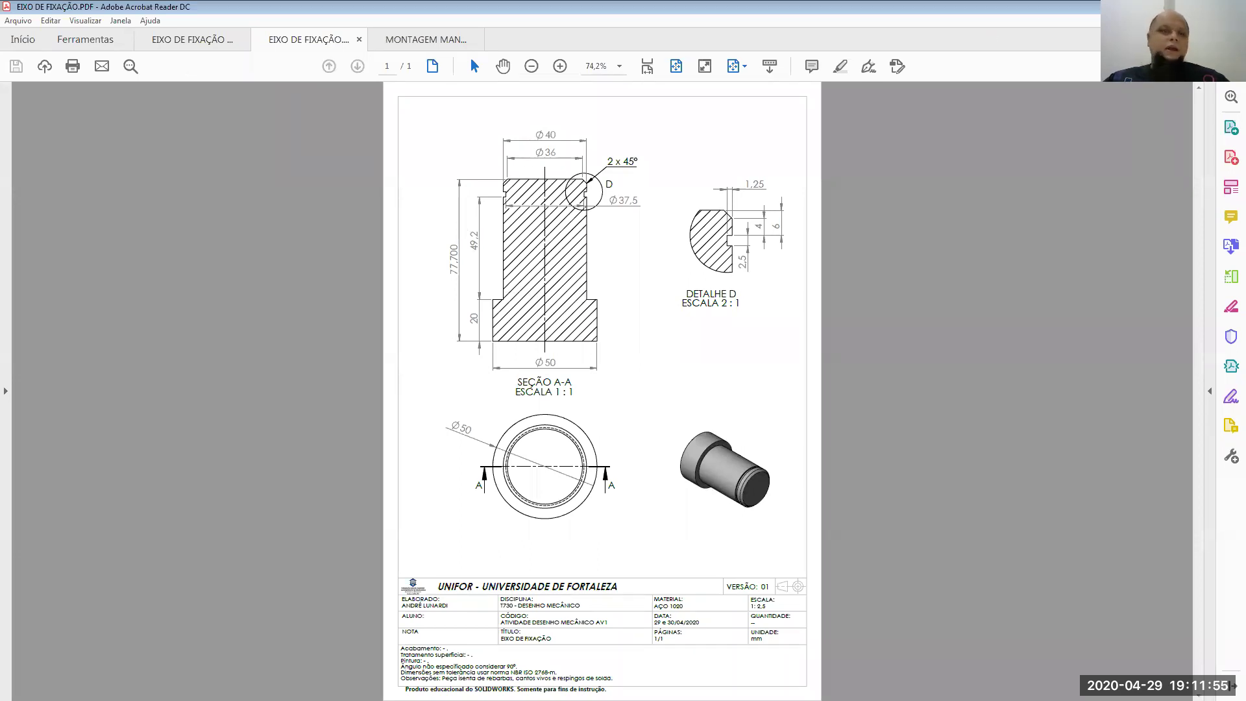
key("alt+Tab")
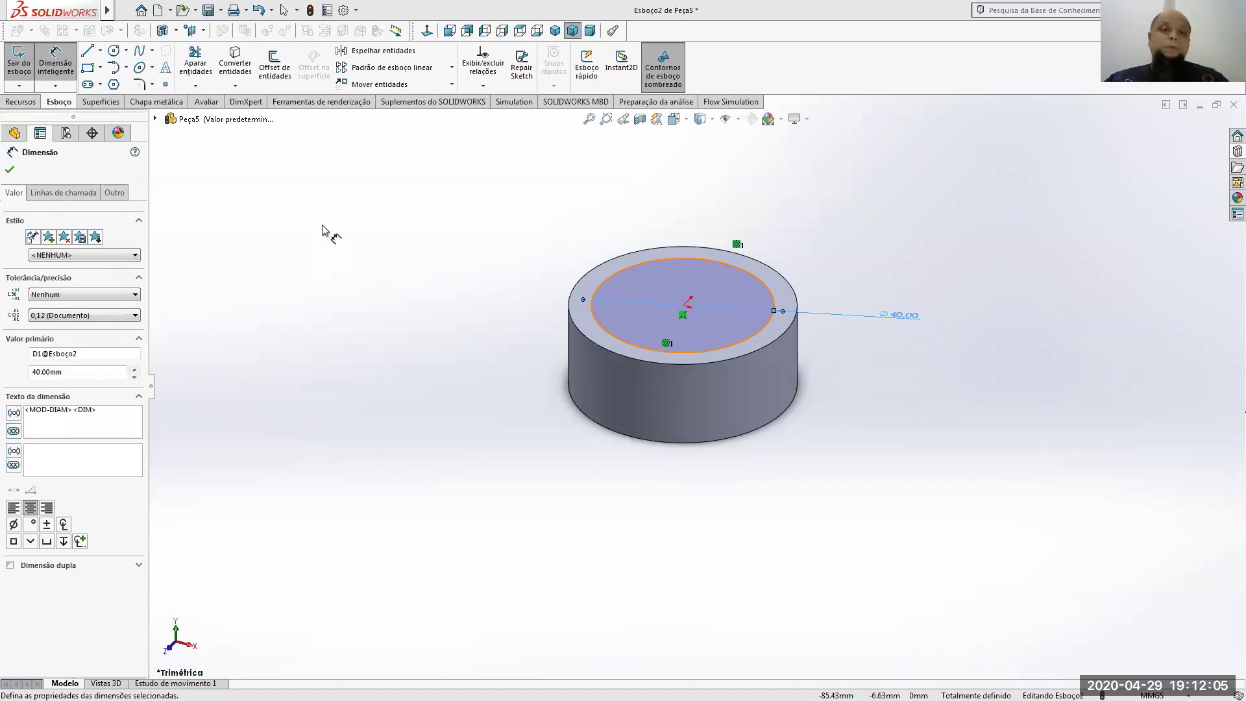
left_click(20, 102)
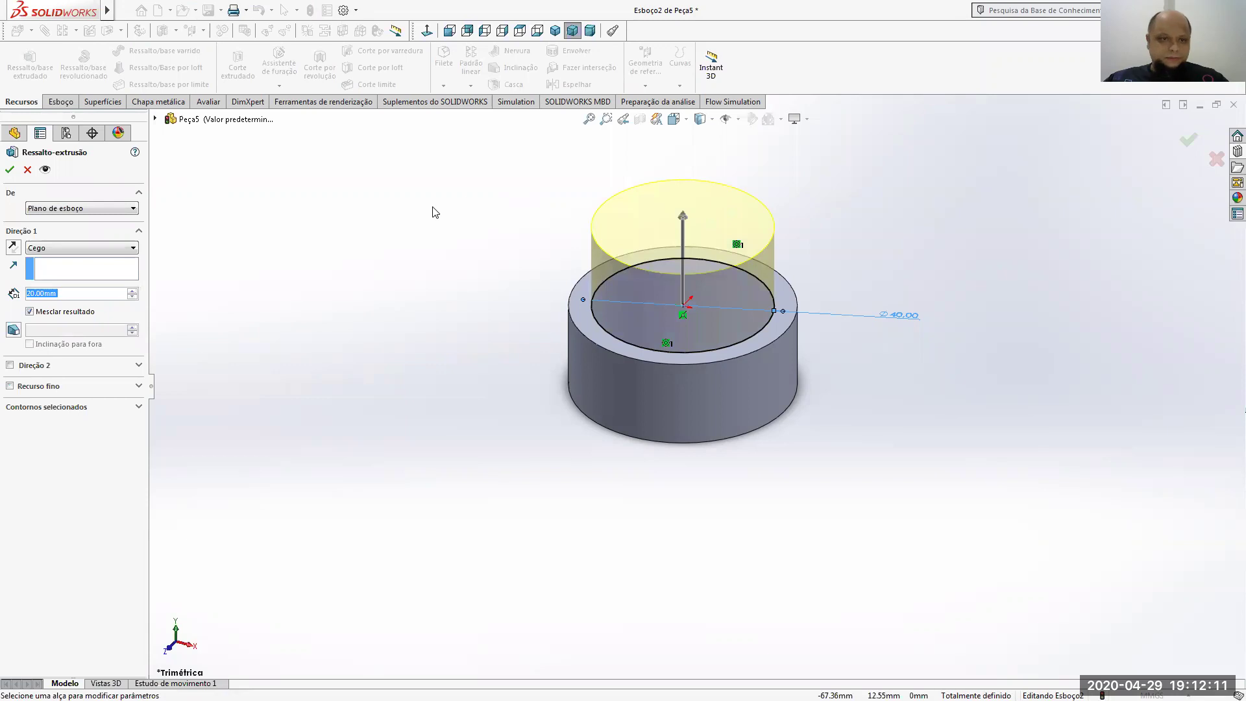
type("4")
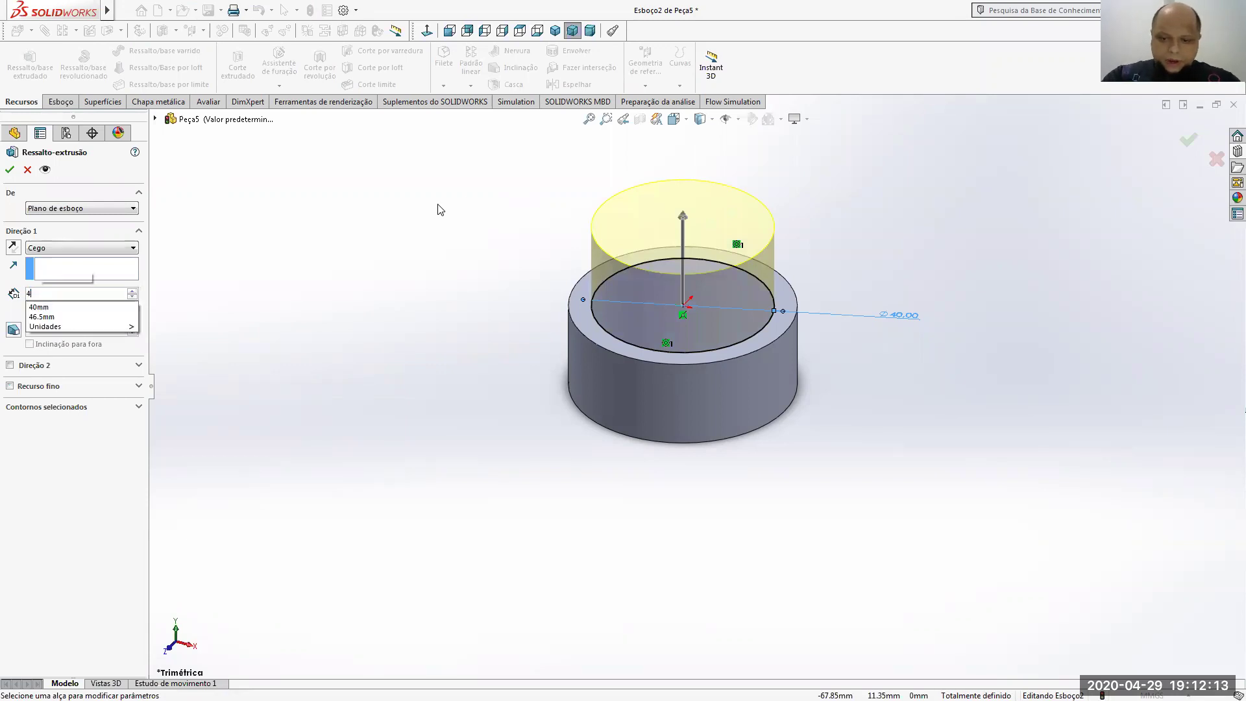
type("9.2")
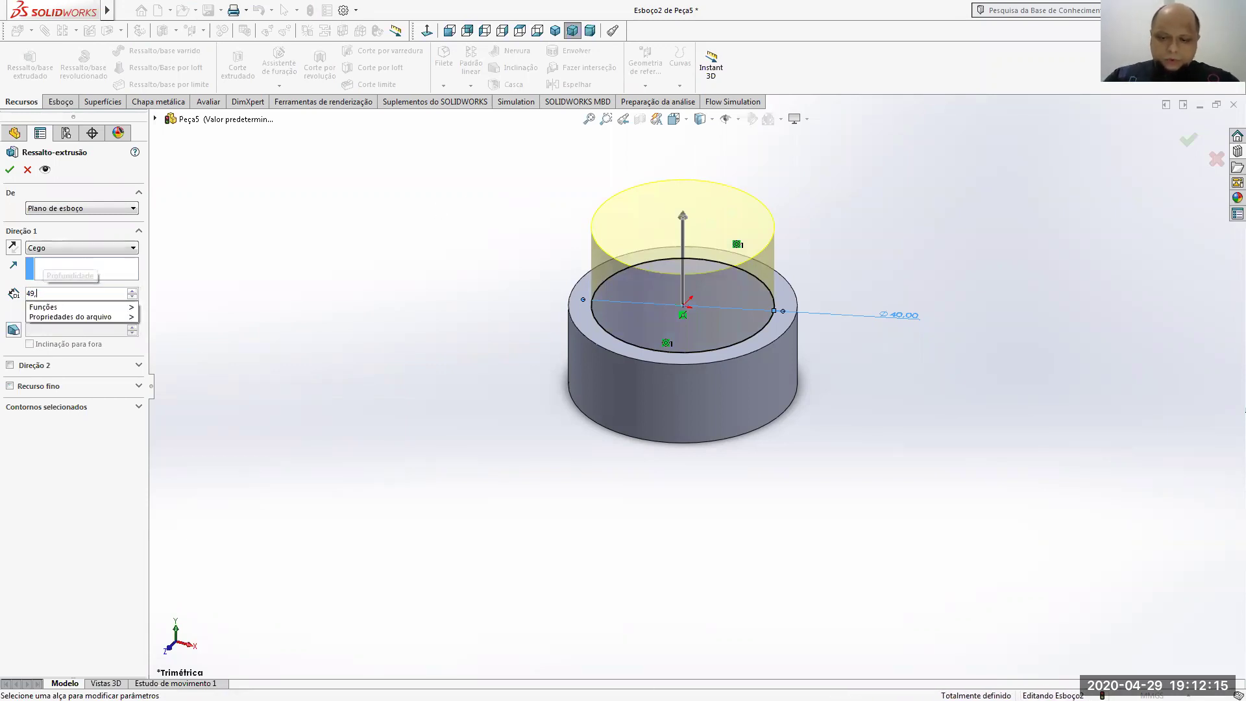
key("Return")
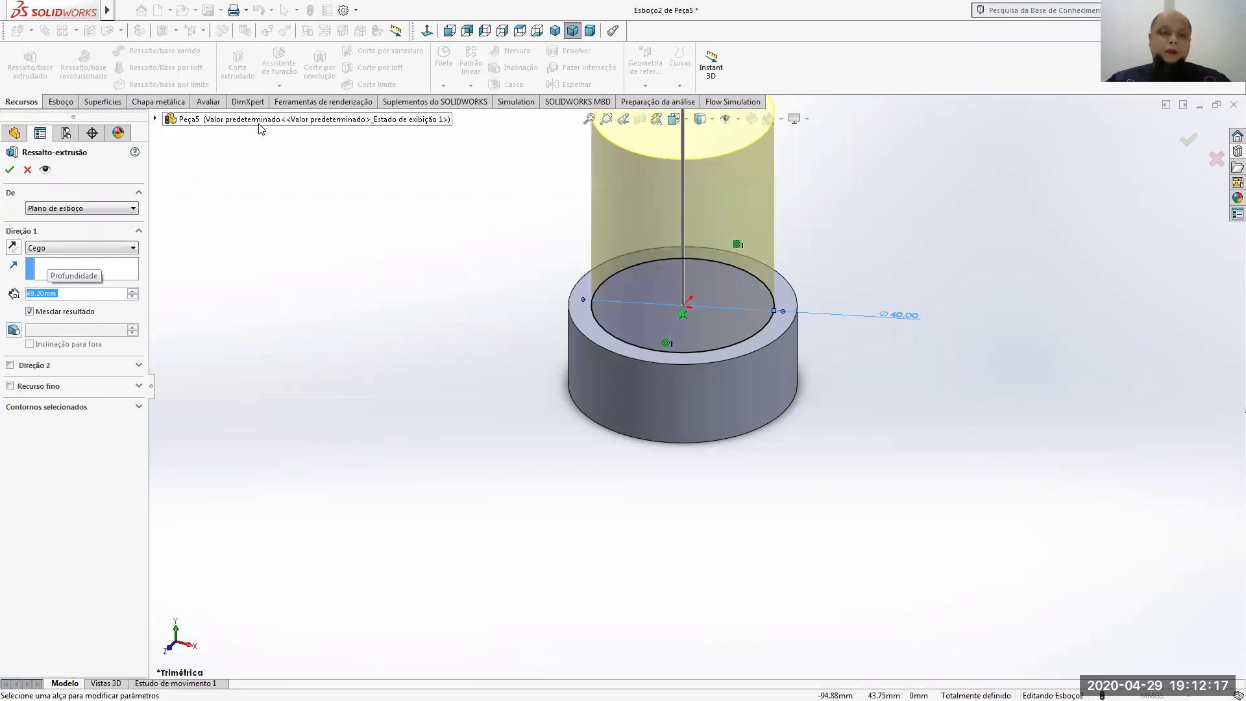
left_click(10, 170)
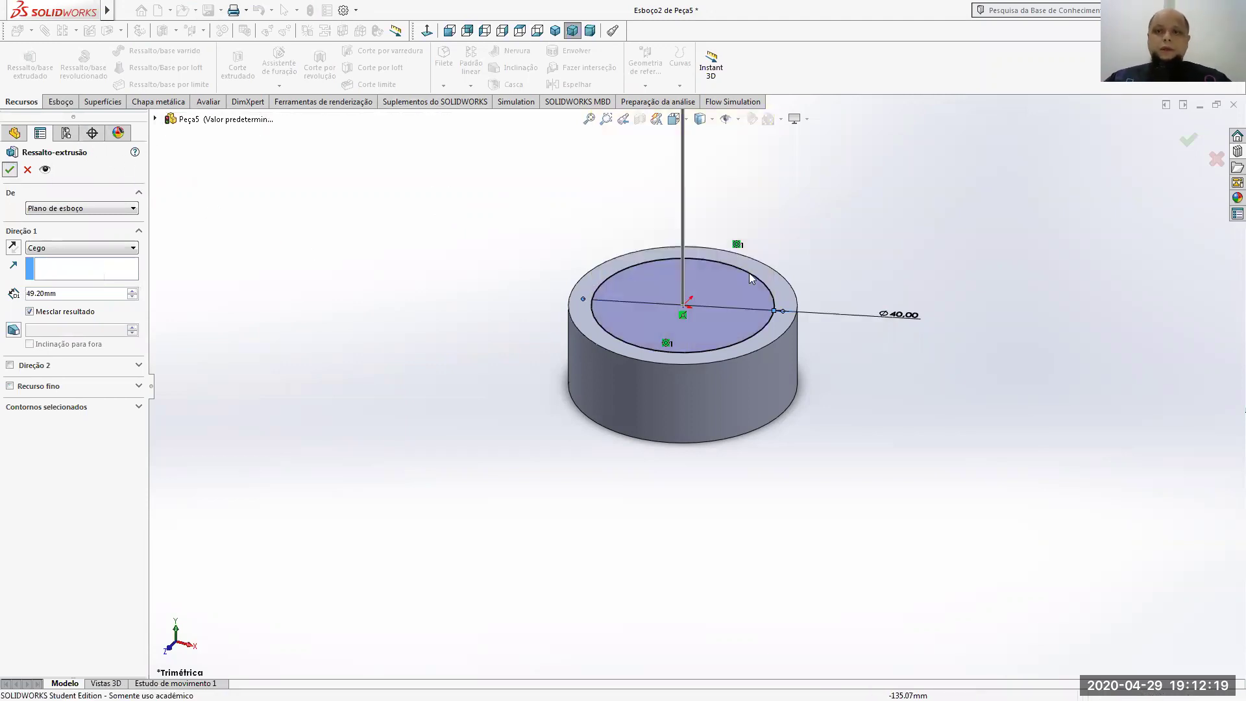
Sketch a circle about 25 mm in diameter on the top face of the 40 mm cylinder, centred on the origin
scroll(787, 262, "up", 2)
left_click(647, 233)
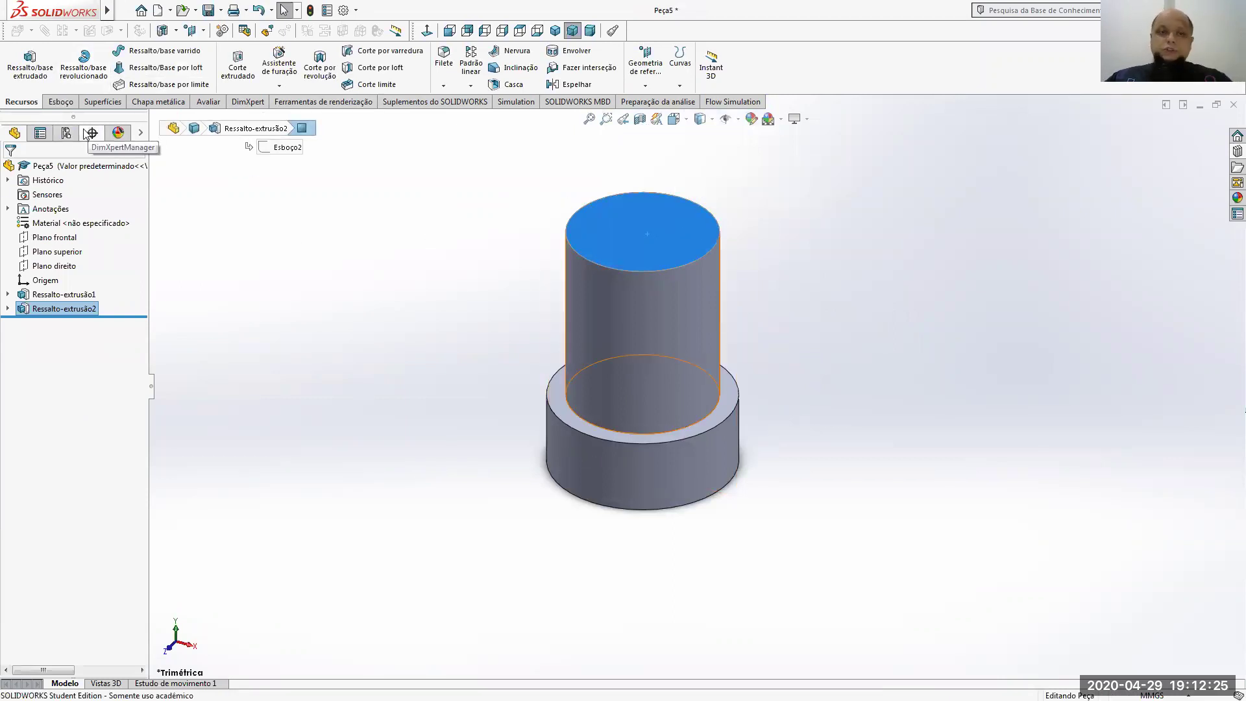
left_click(73, 104)
left_click(19, 63)
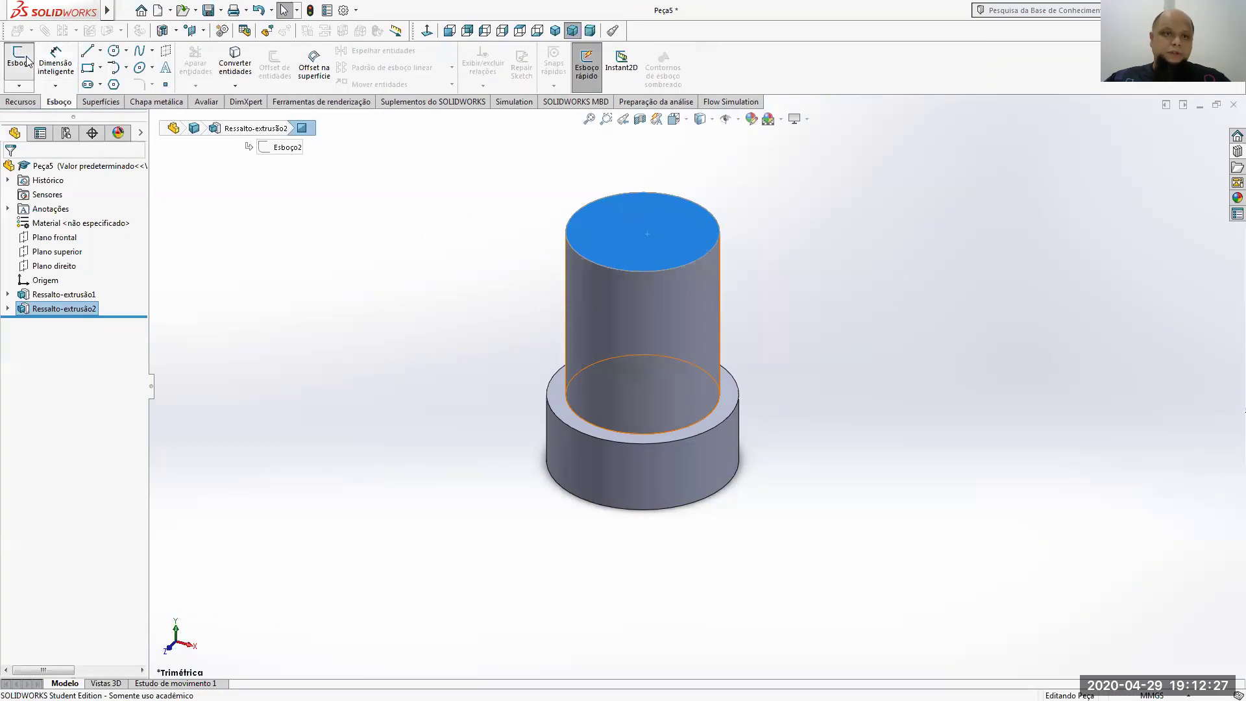
left_click(642, 232)
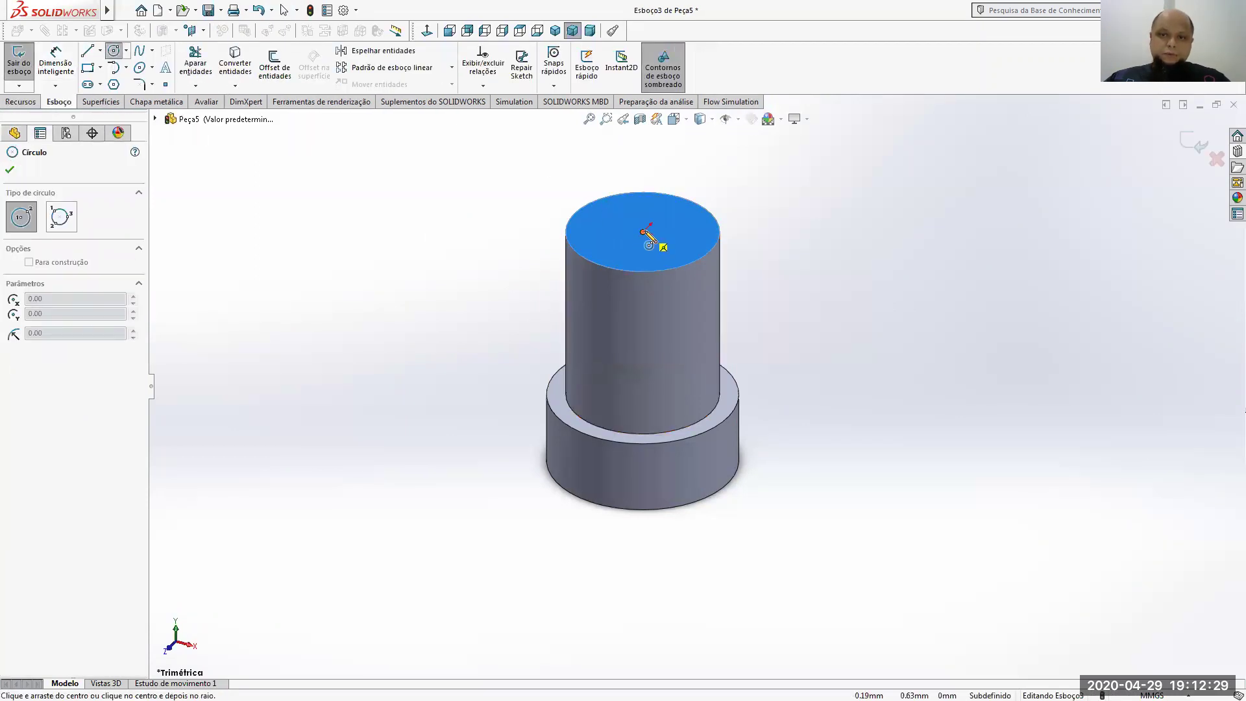
left_click(687, 224)
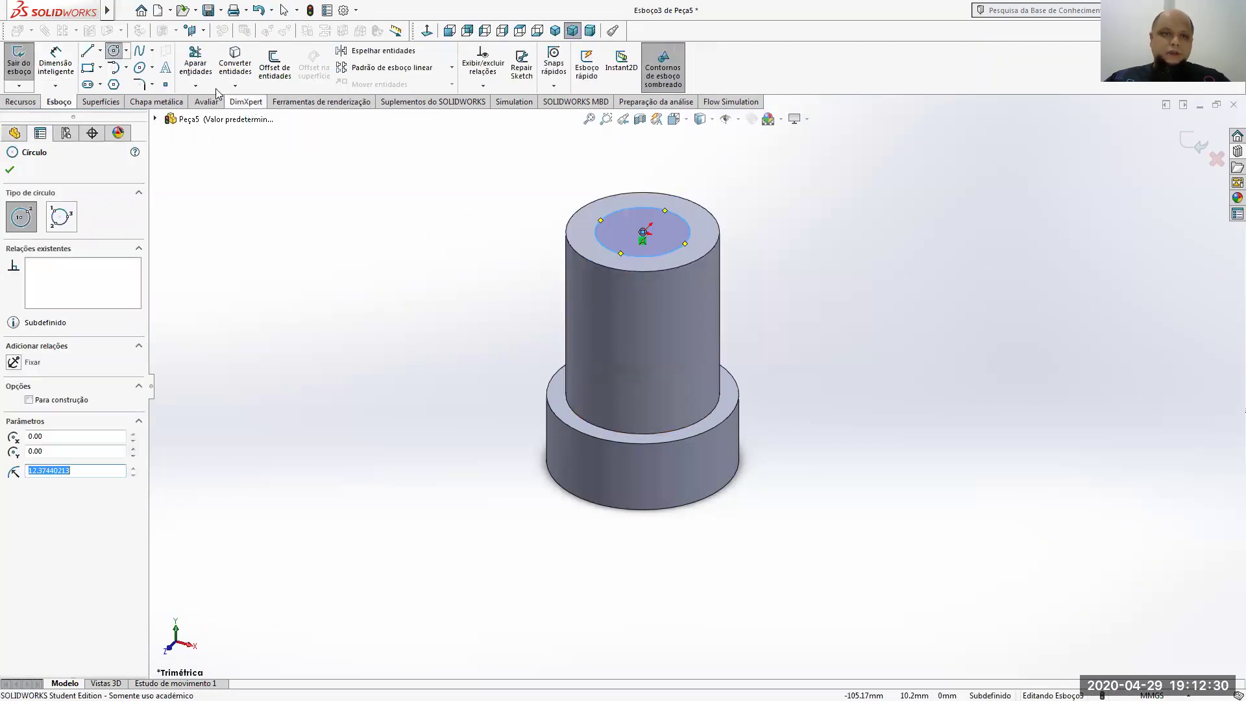
Dimension the diameter of the circle on the cylinder's top face and set it to 37.5 mm
left_click(56, 69)
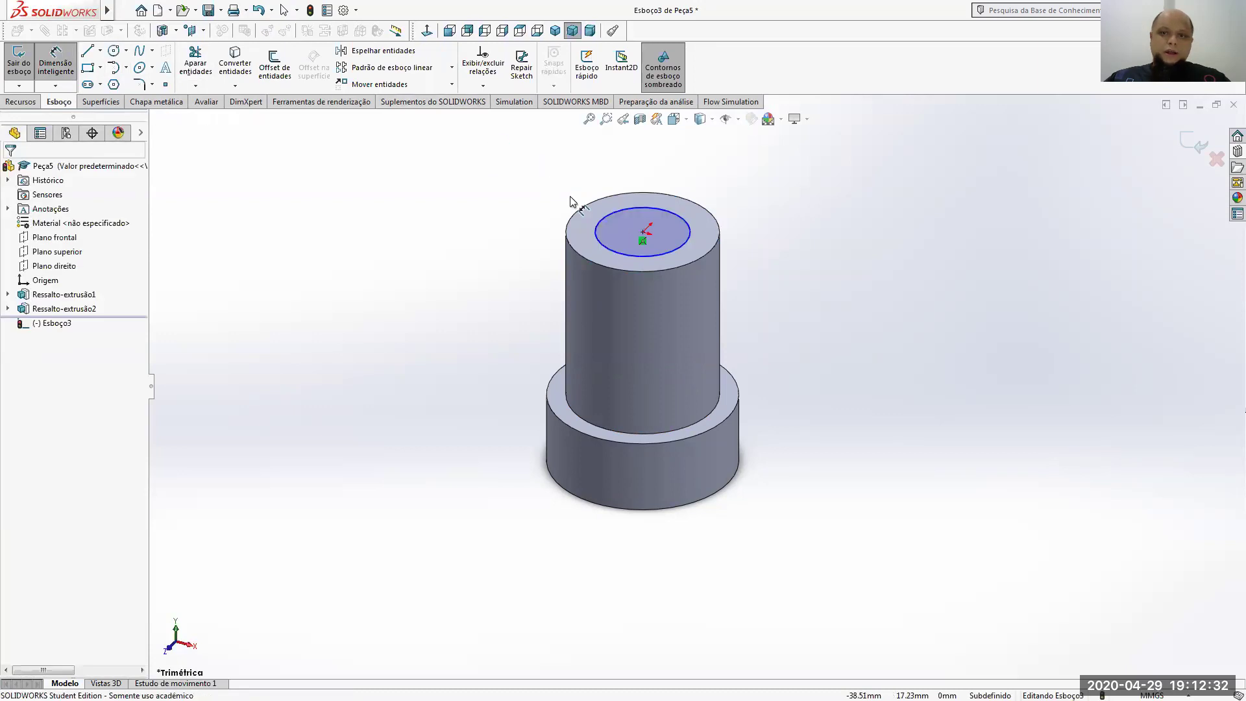
left_click(663, 261)
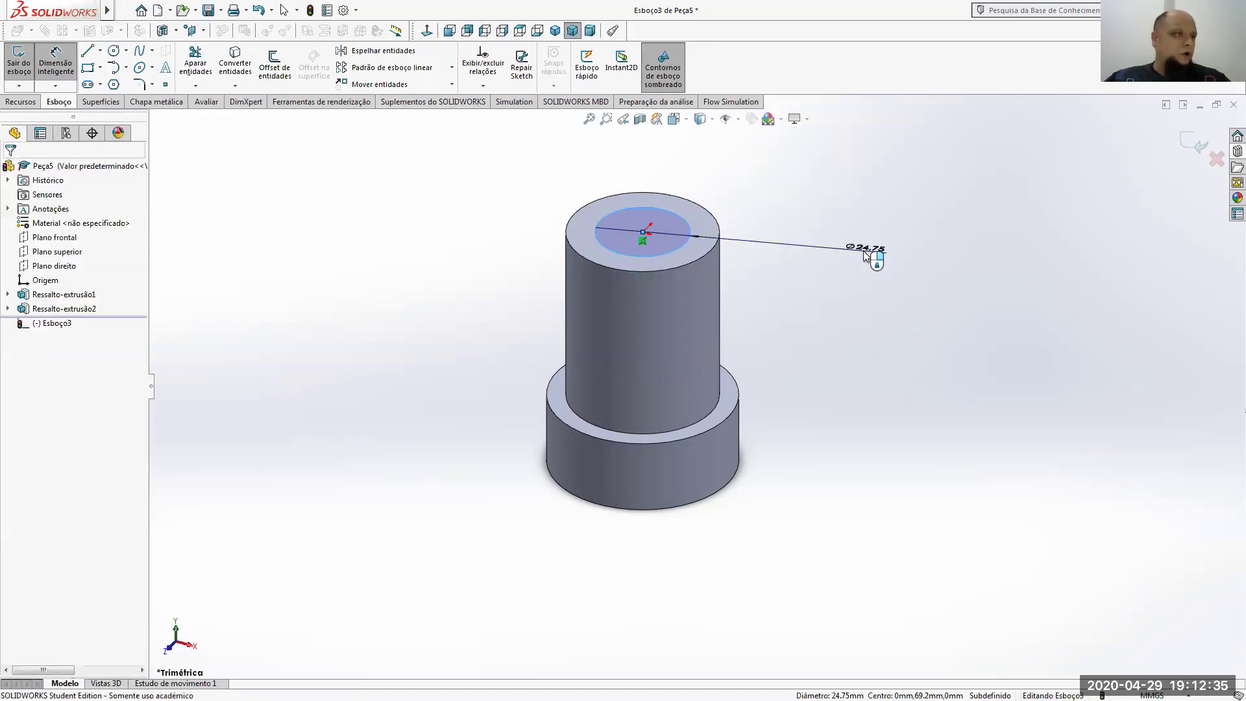
left_click(864, 255)
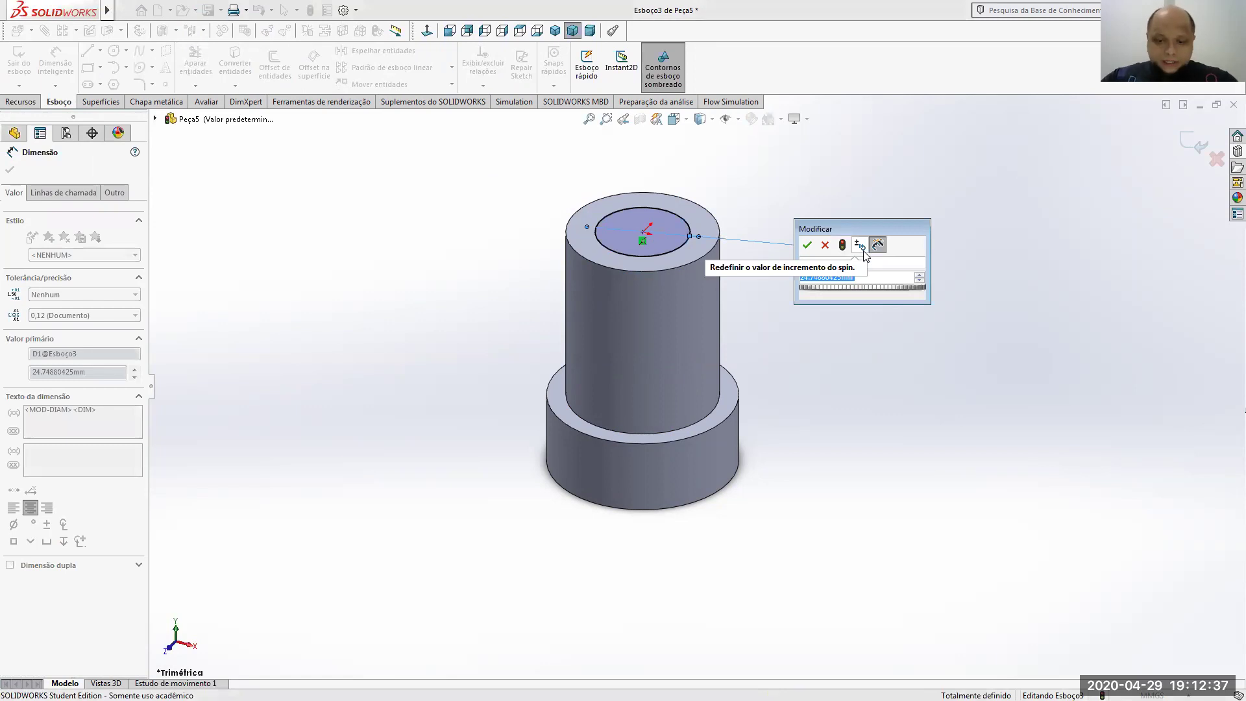
type("=")
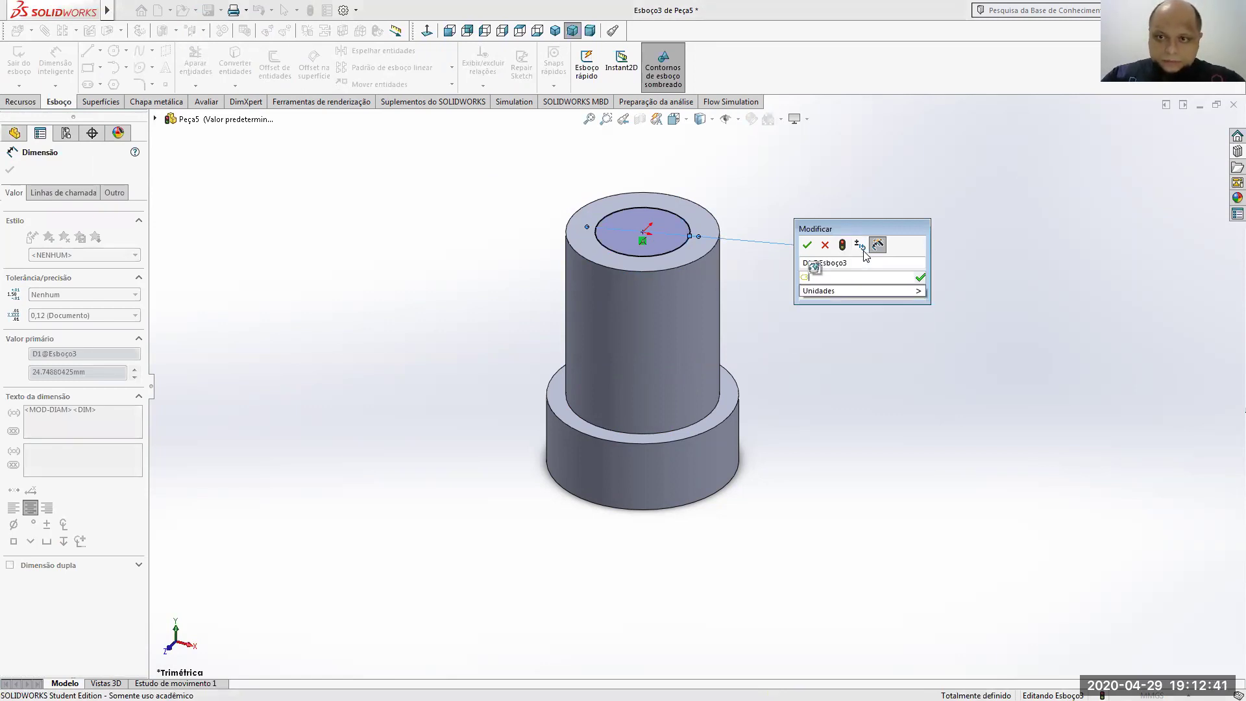
key("BackSpace")
type("37")
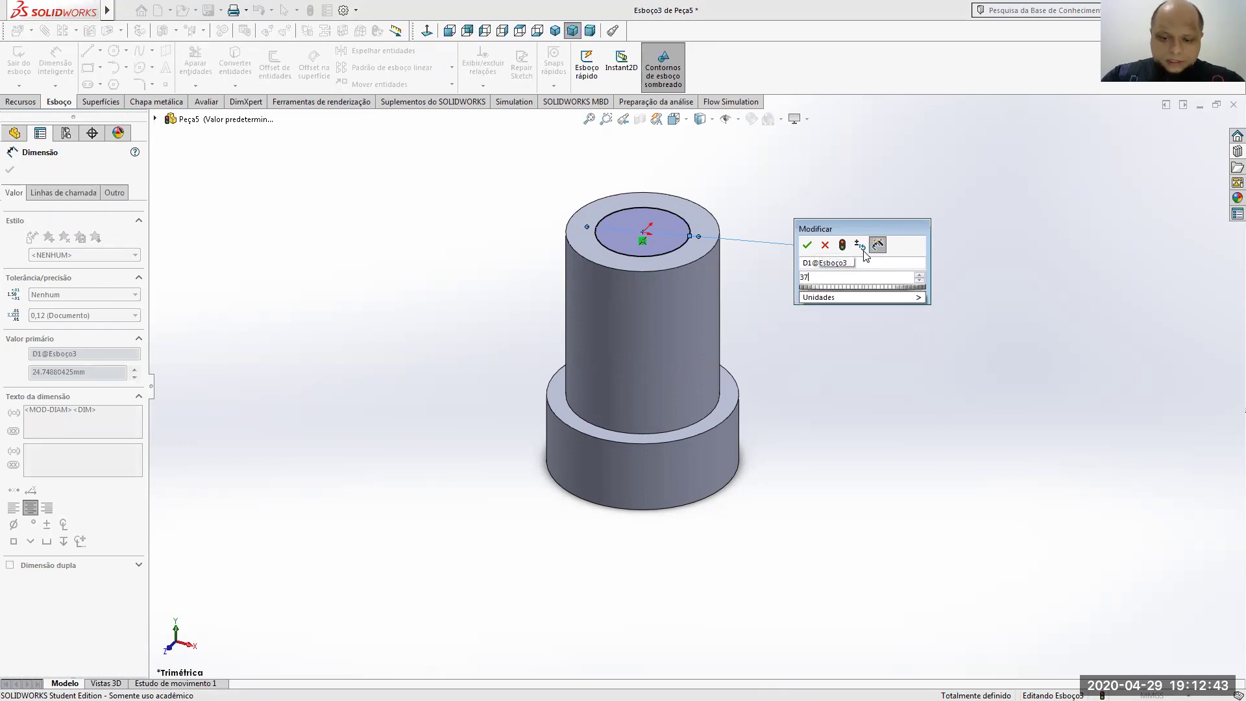
type(",5")
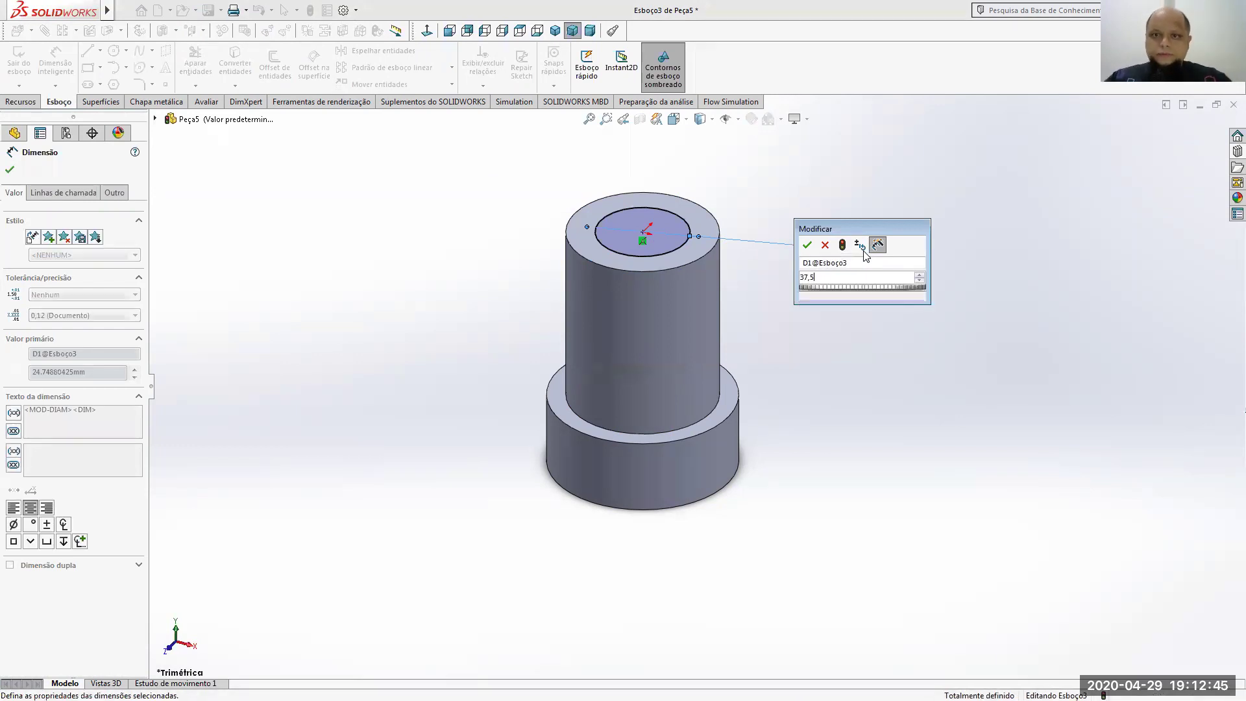
key("Return")
Extrude the 37.5 mm circle 2.5 mm upward as a blind boss to form the groove's core
left_click(21, 101)
left_click(30, 65)
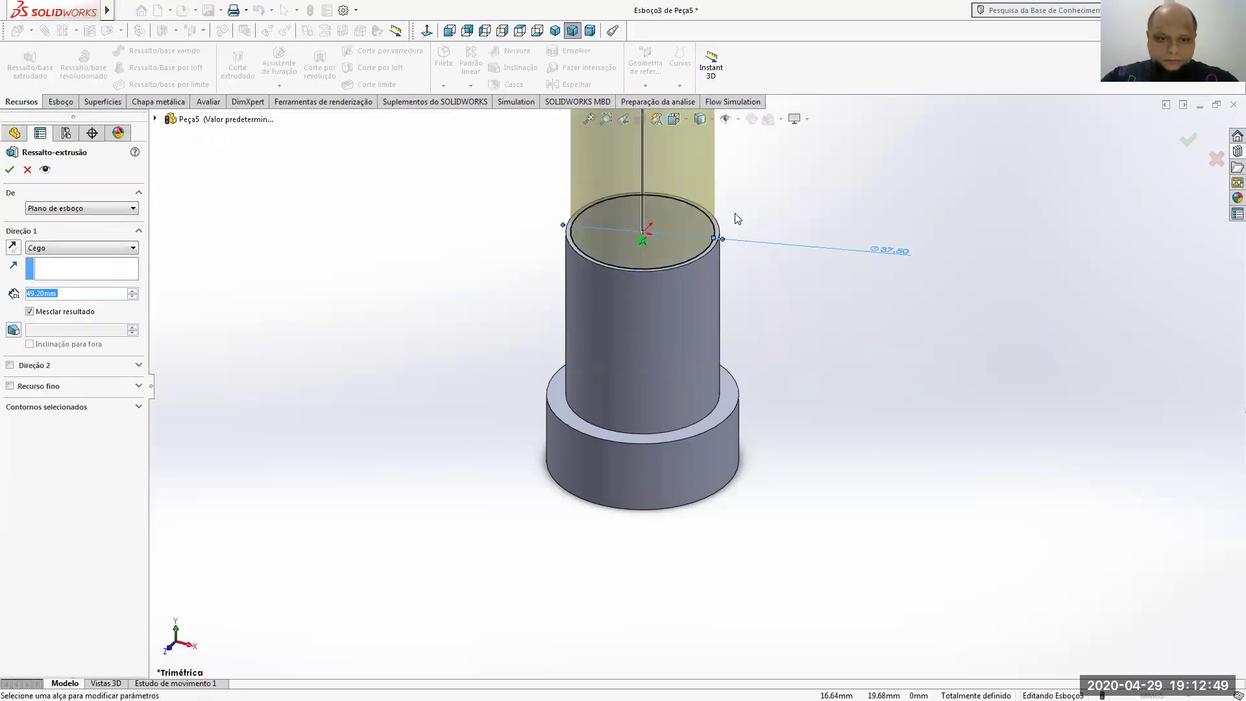
type("2,5")
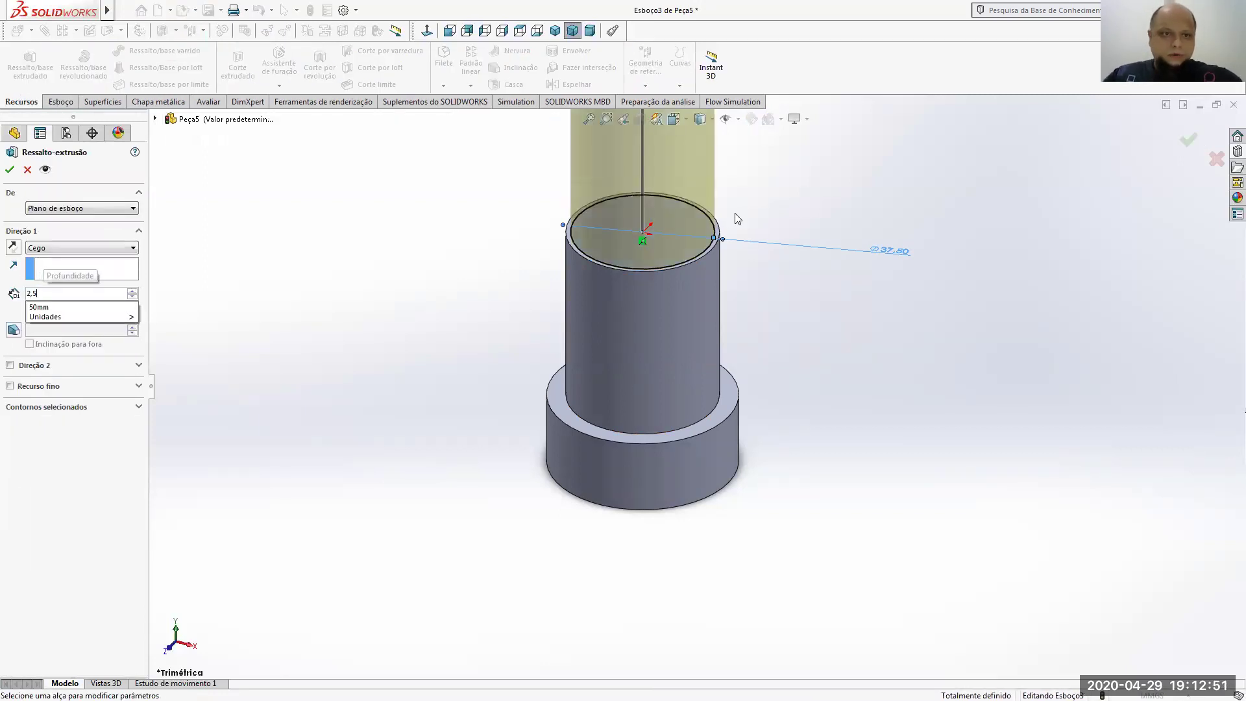
key("Return")
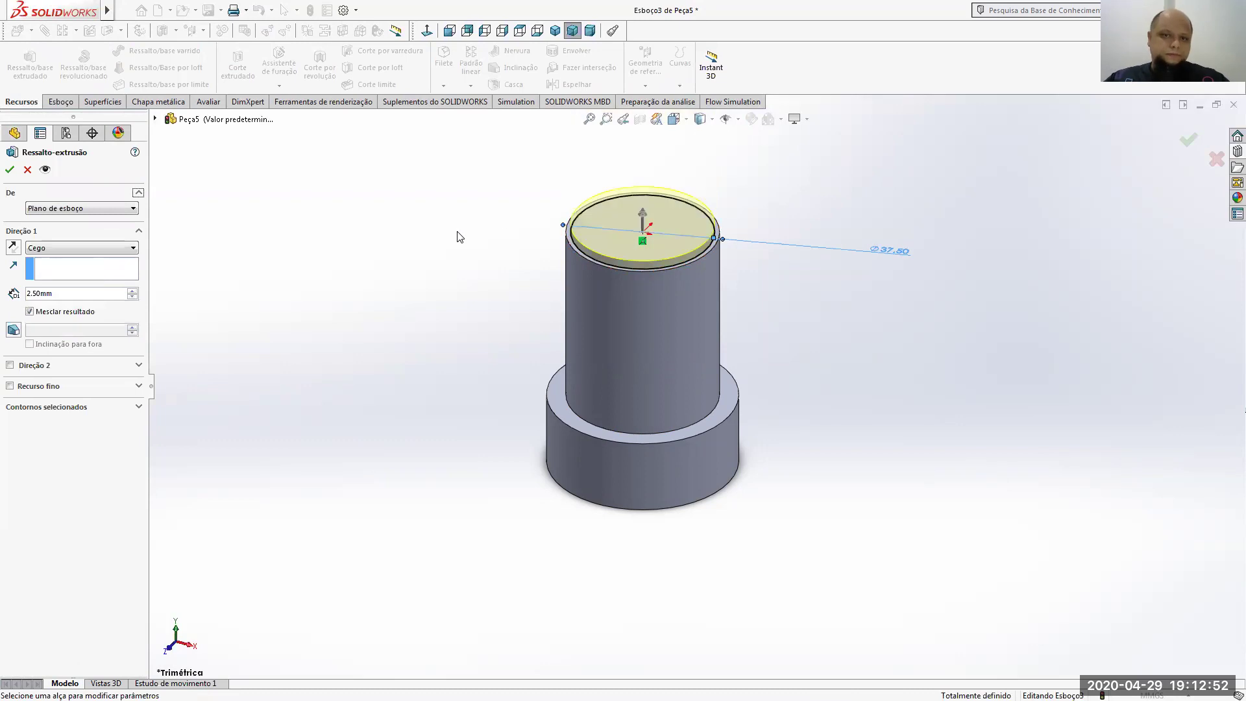
left_click(9, 169)
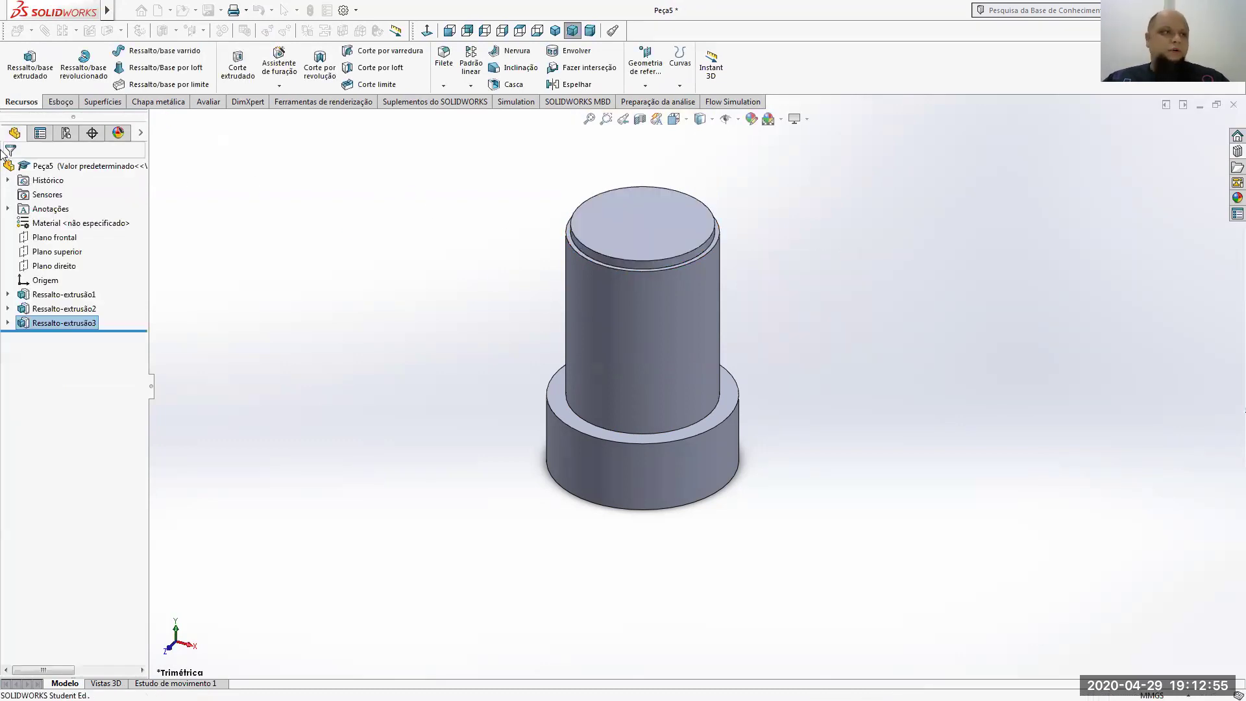
Consult Detail D in the enlarged PDF drawing and sketch an origin-centred circle about 68 mm in diameter on the 37.5 mm boss's top face
key("alt+Tab")
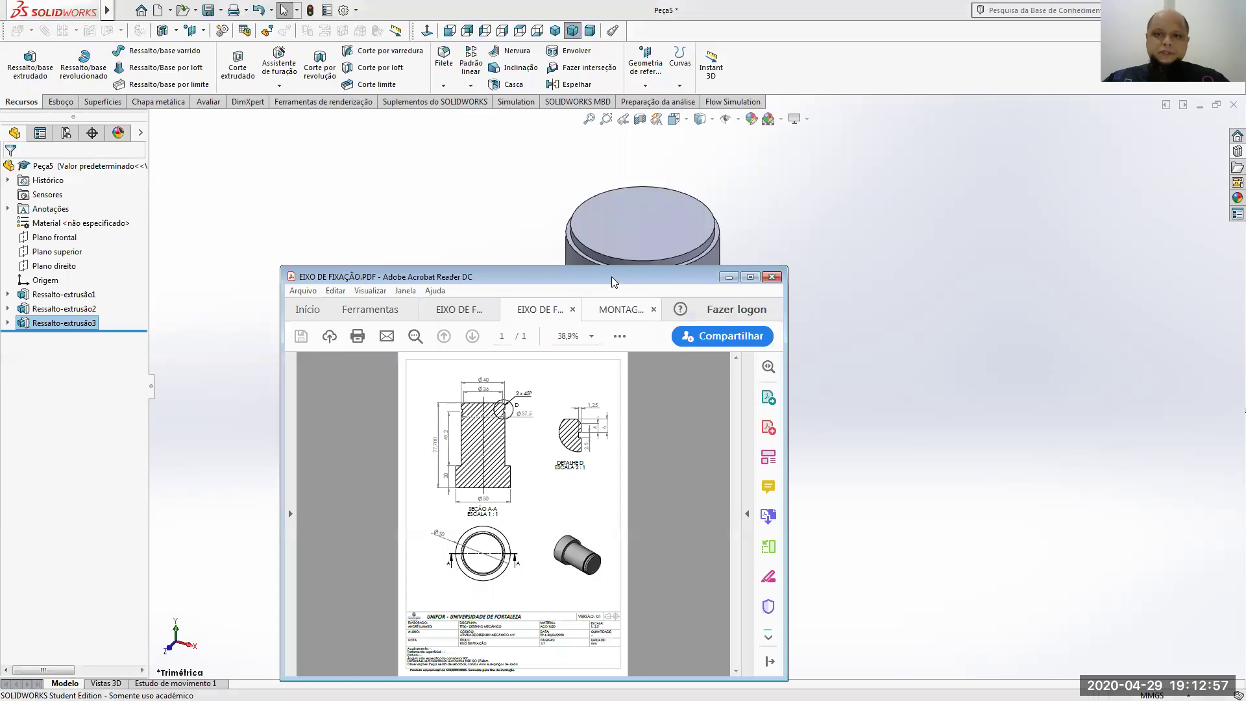
key("super+Up")
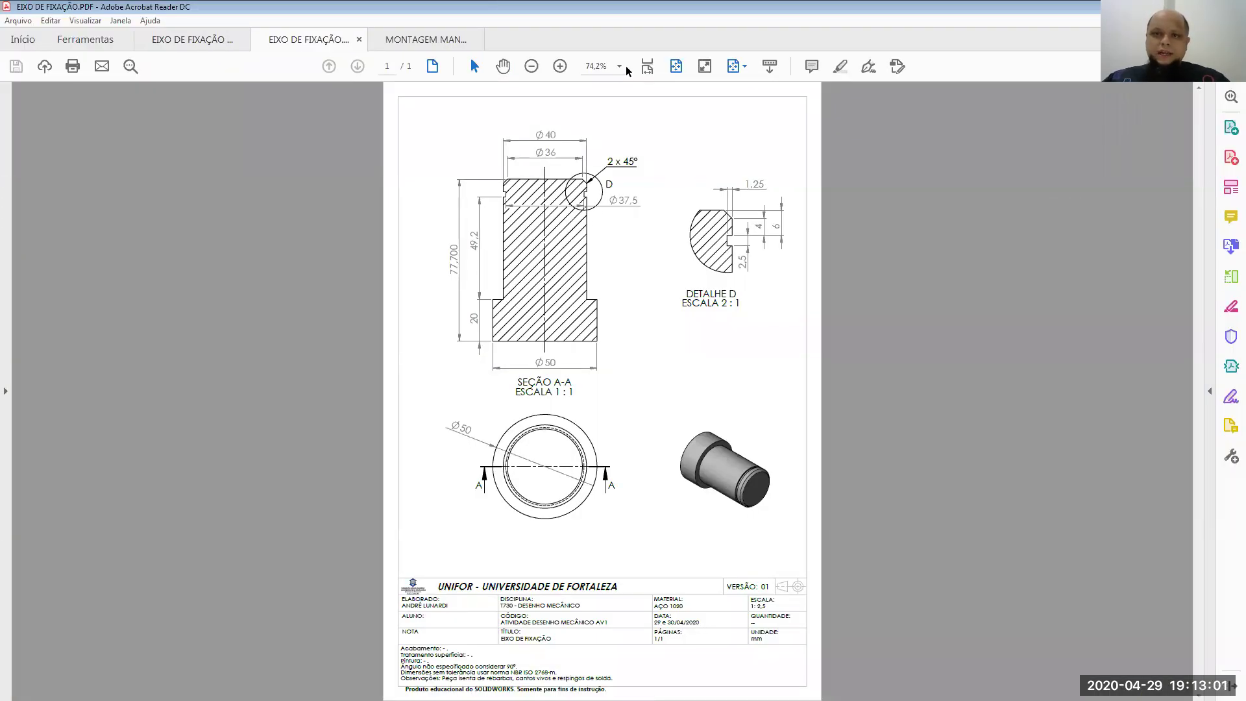
left_click(647, 66)
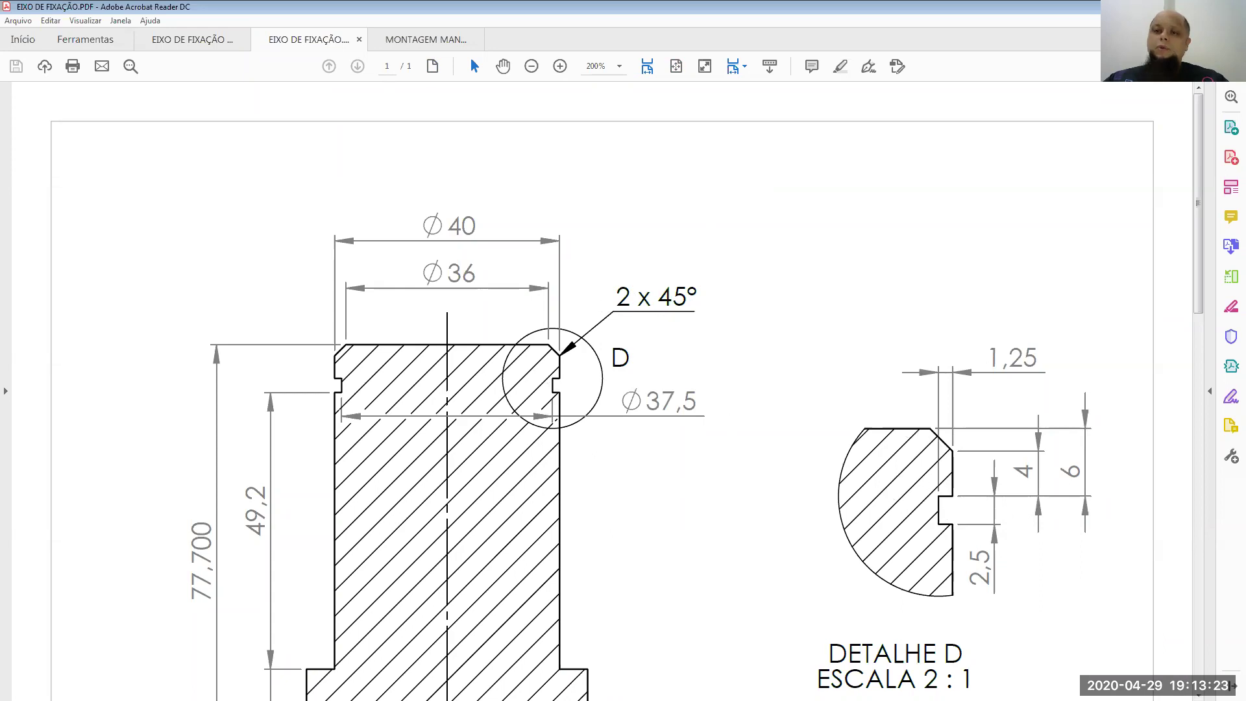
key("alt+Tab")
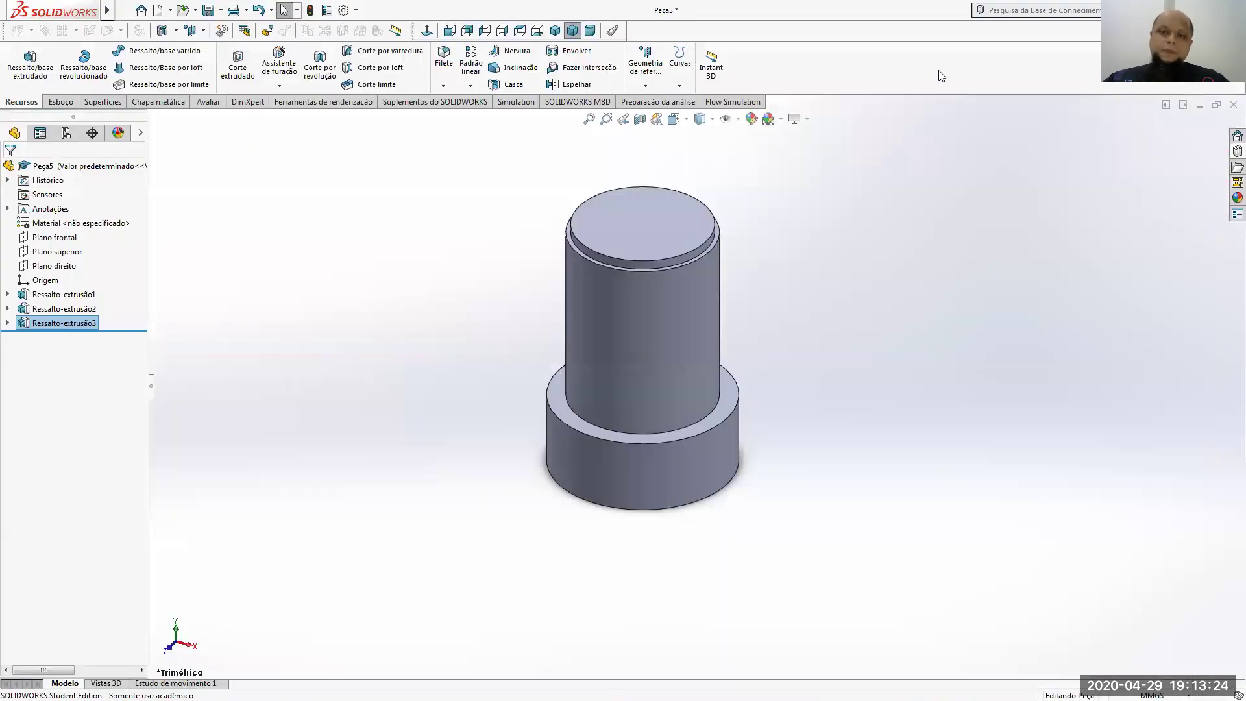
left_click(61, 102)
left_click(19, 63)
left_click(601, 207)
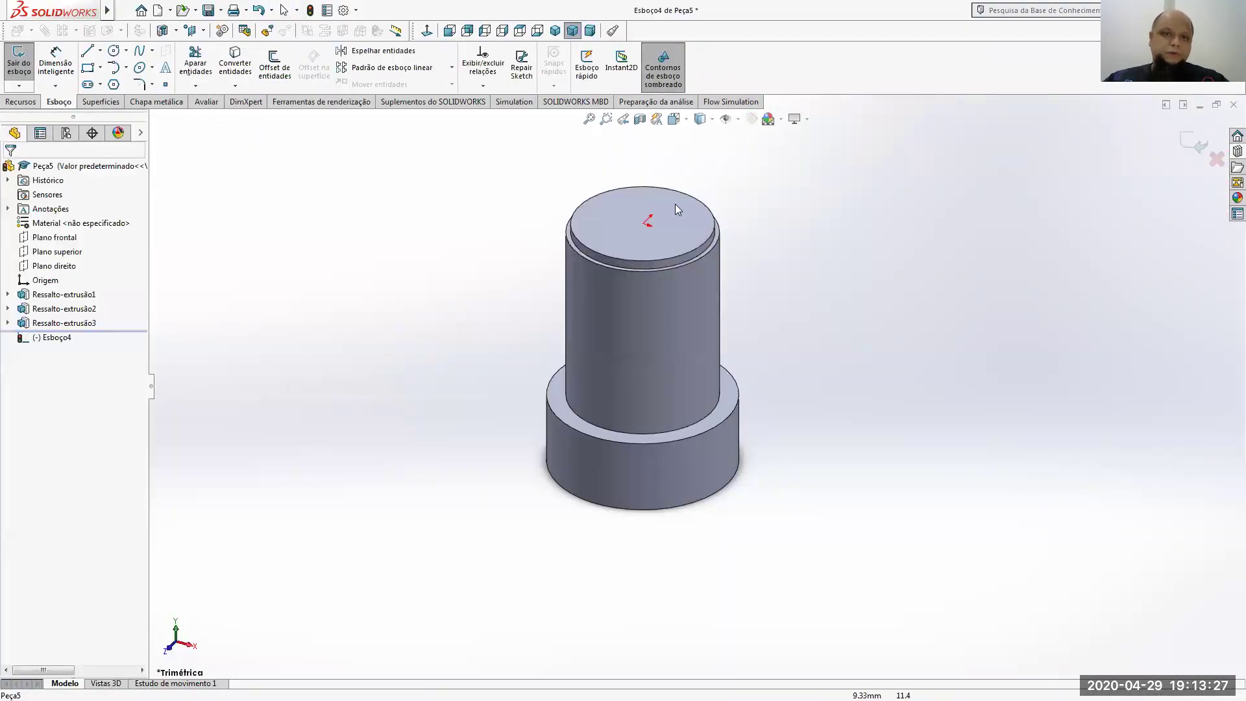
left_click(644, 224)
left_click(766, 249)
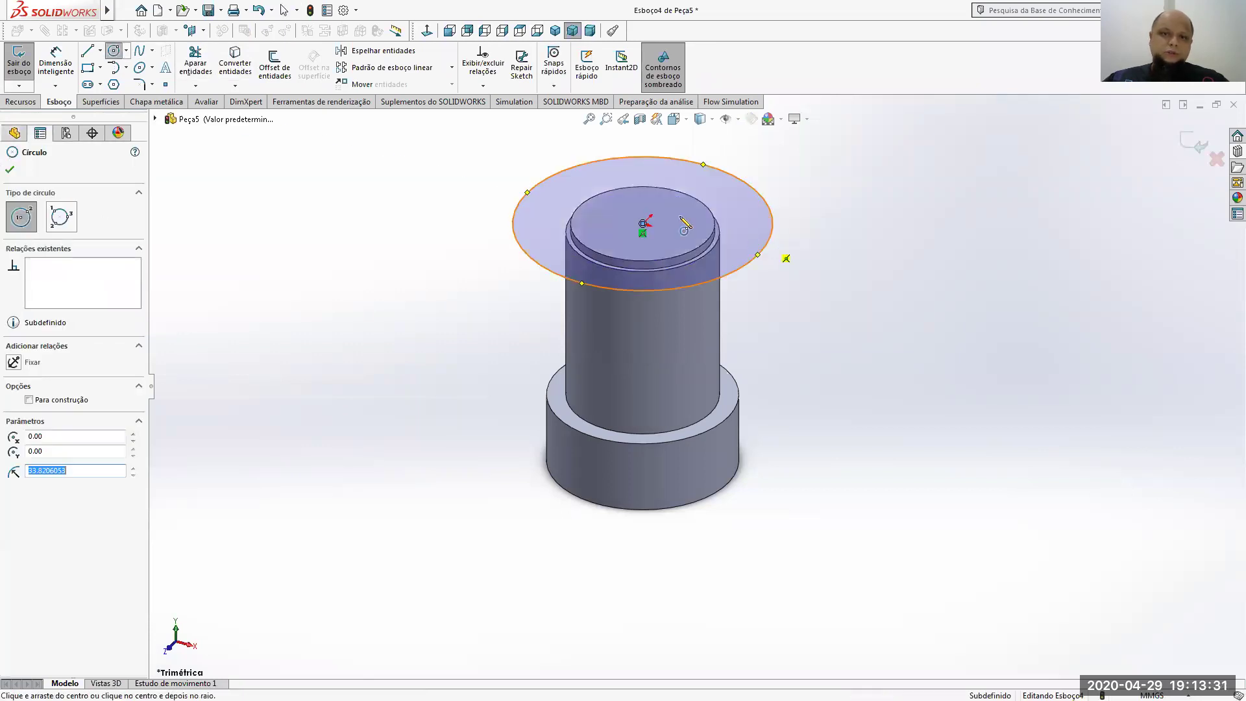
Dimension the diameter of the oversized circle above the groove and set it to 40 mm
left_click(55, 62)
left_click(766, 249)
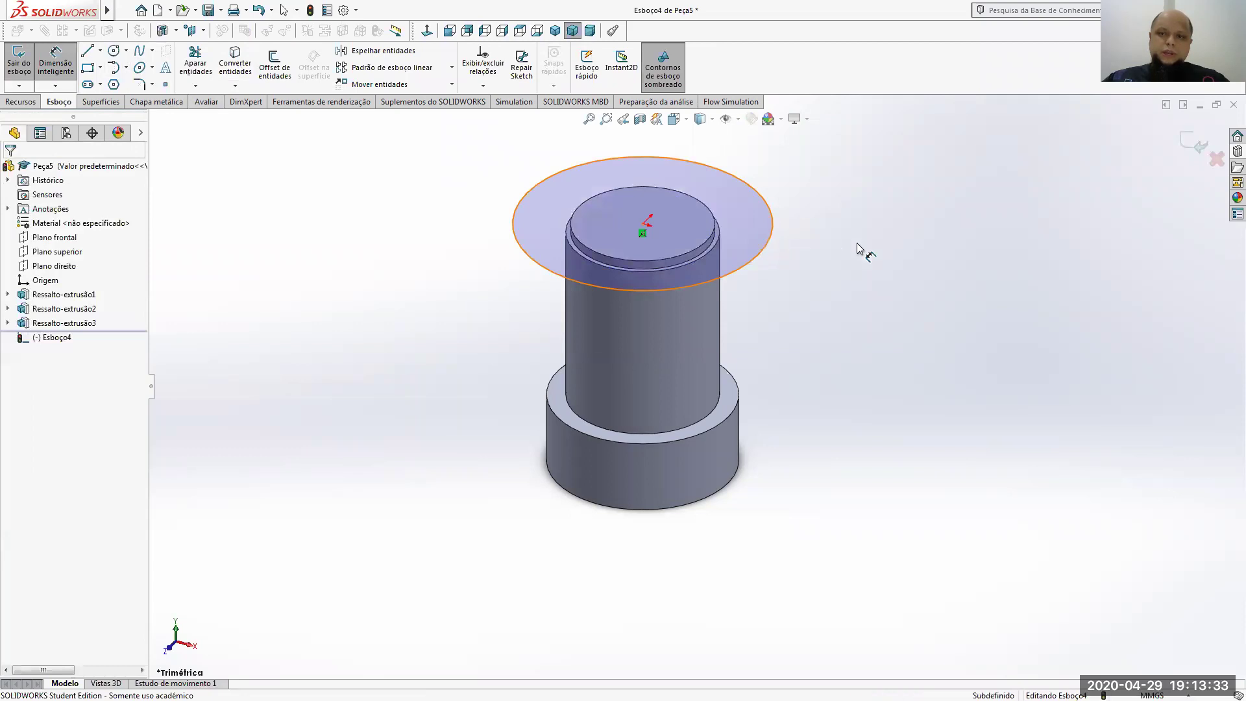
left_click(881, 252)
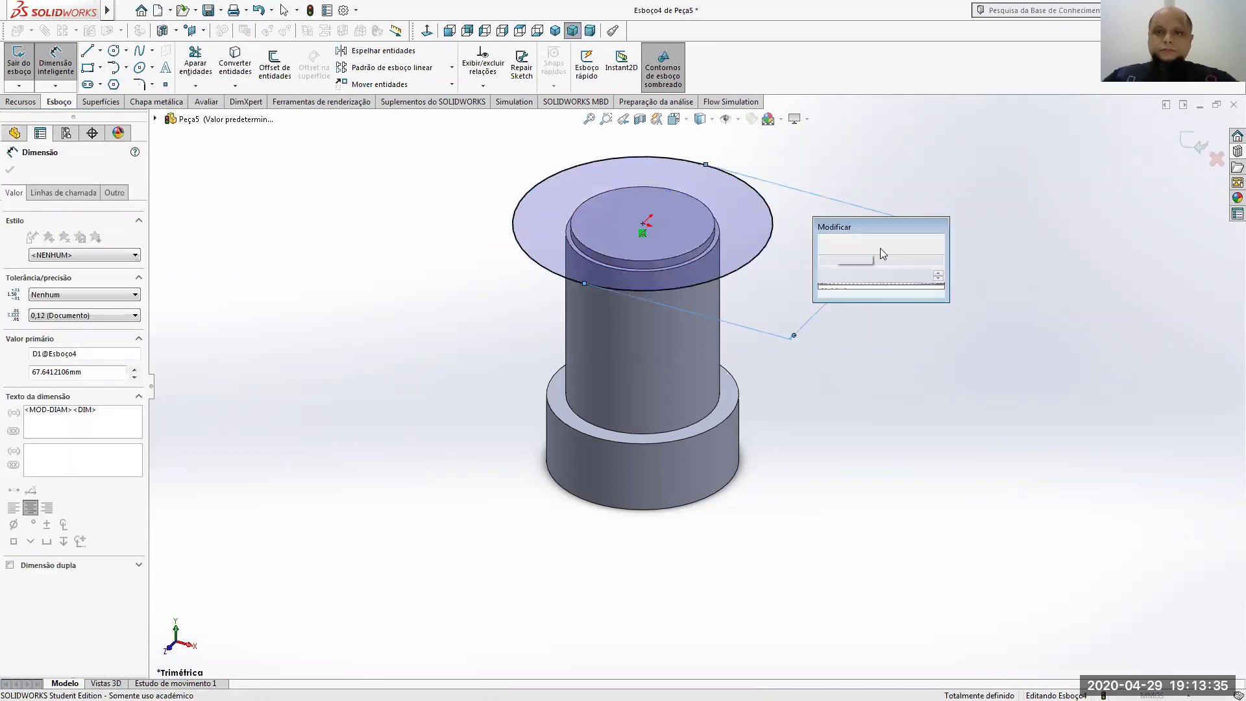
type("40")
key("Return")
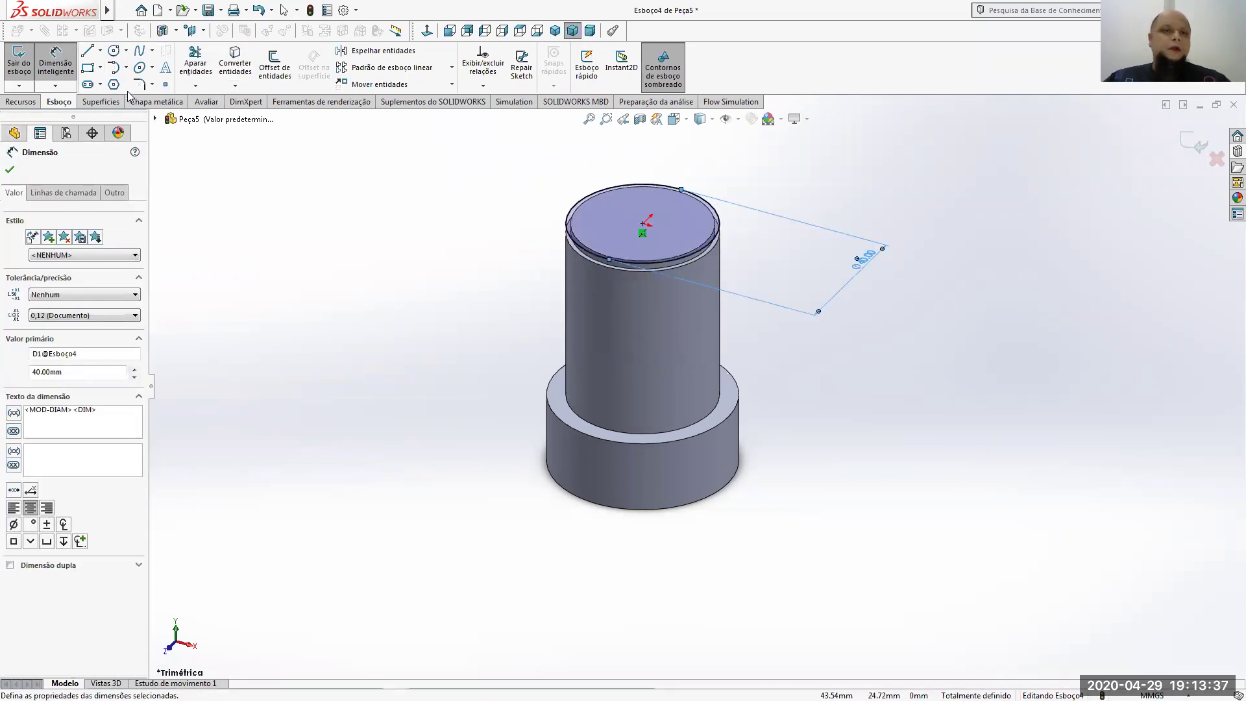
Extrude the new 40 mm circle 6 mm upward as a blind boss to form the shaft's end collar
left_click(21, 101)
left_click(30, 65)
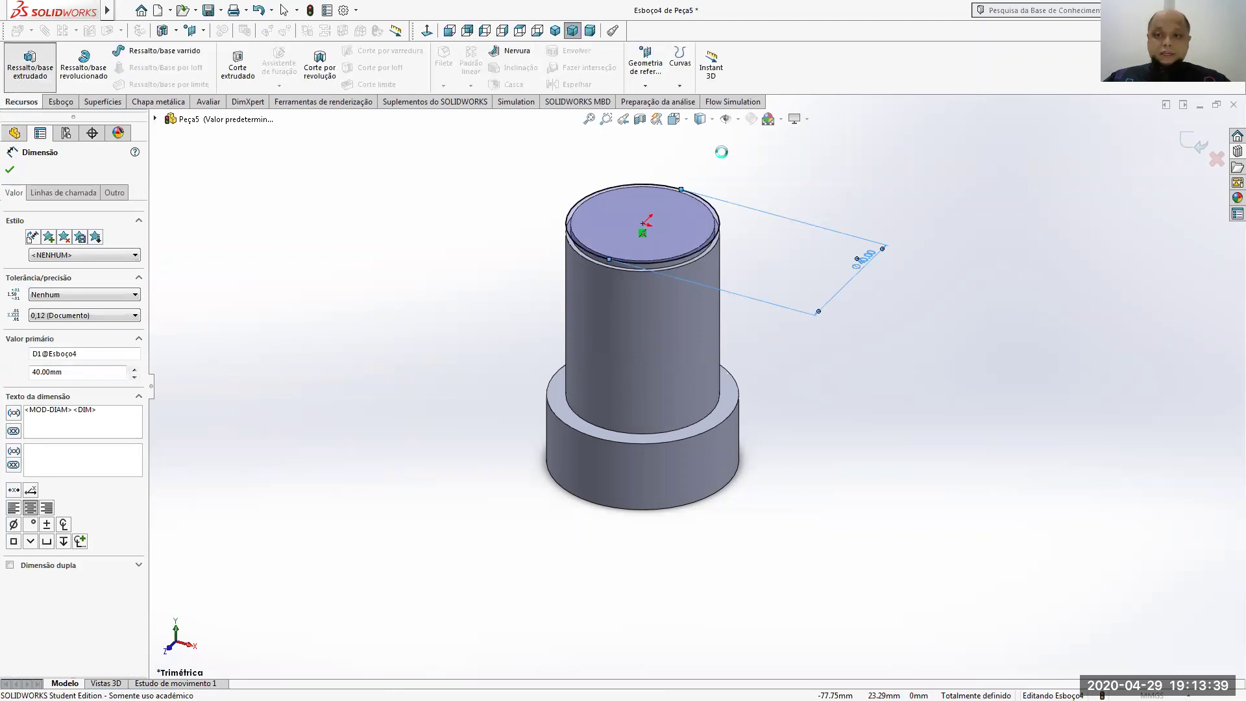
type("6")
key("Return")
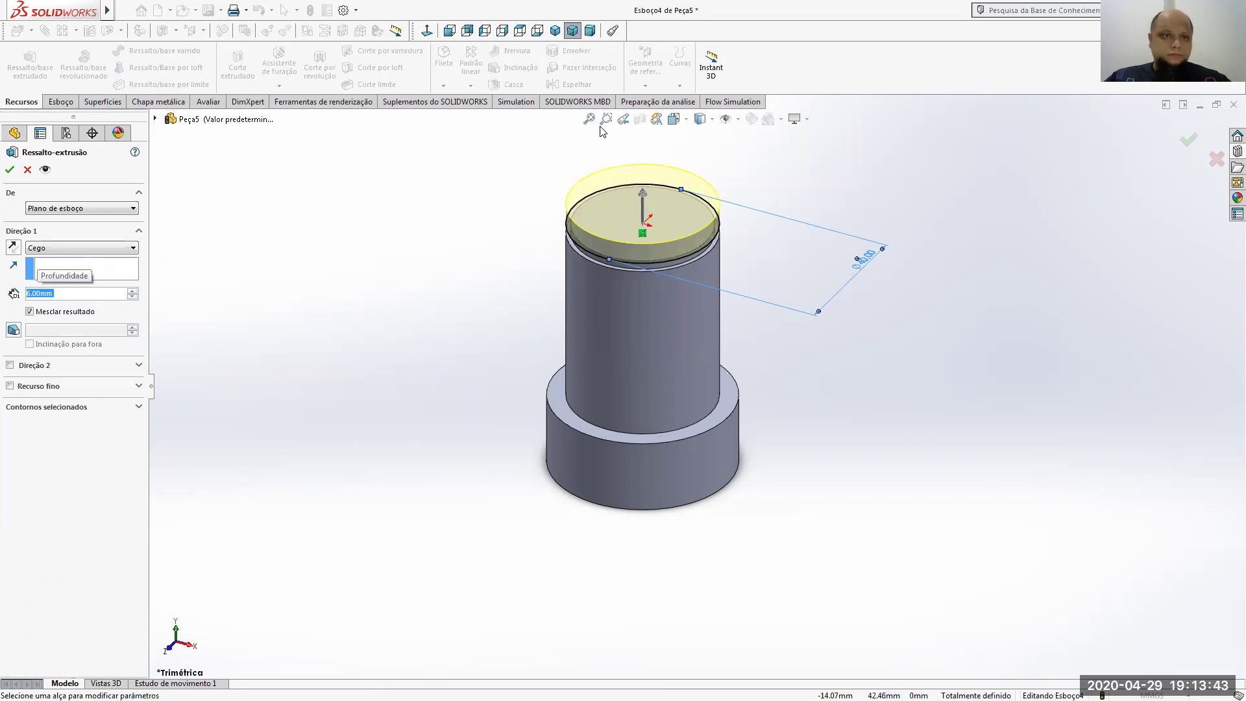
left_click(529, 190)
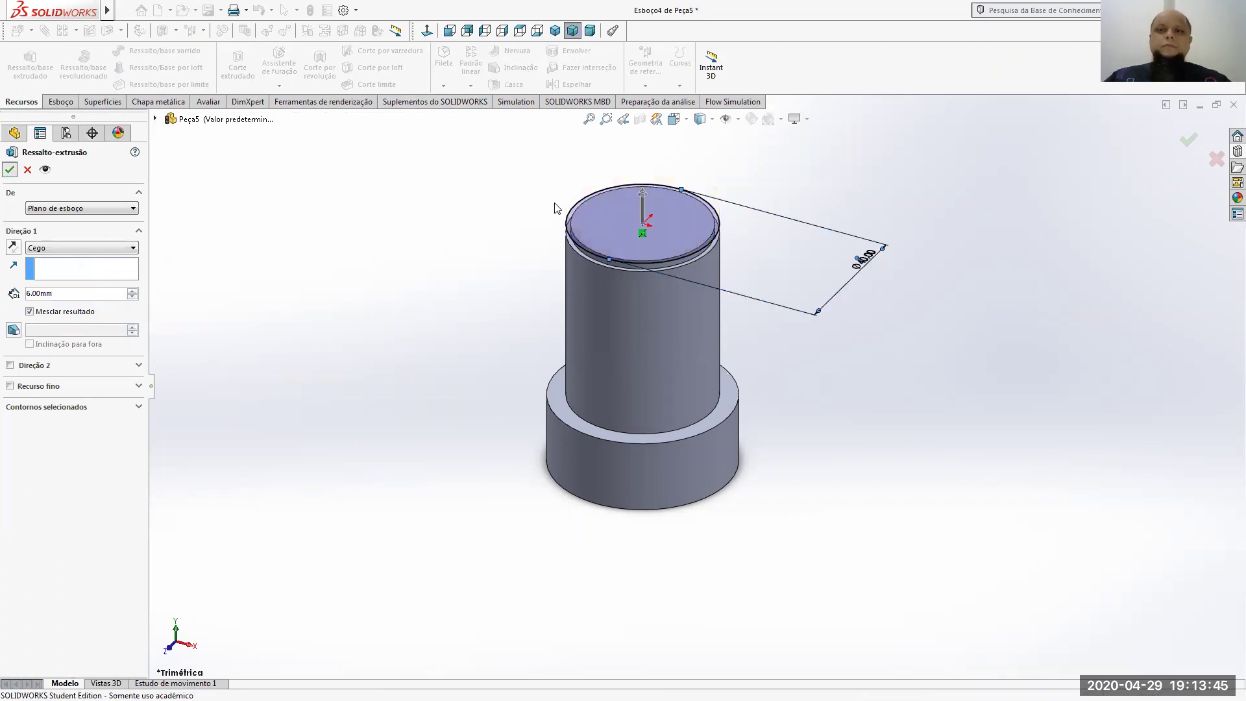
key("Return")
scroll(741, 281, "down", 5)
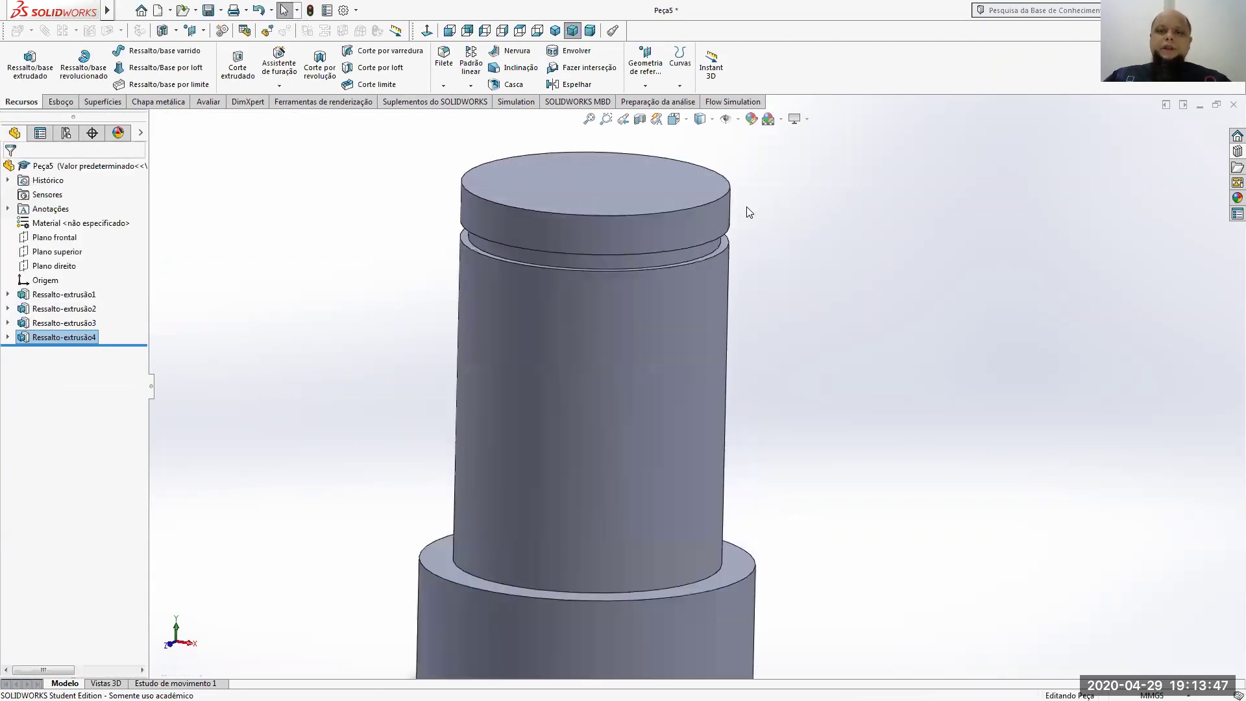
Chamfer the top outer edge of the shaft's end collar with a 2 mm distance at 45°
scroll(752, 221, "down", 2)
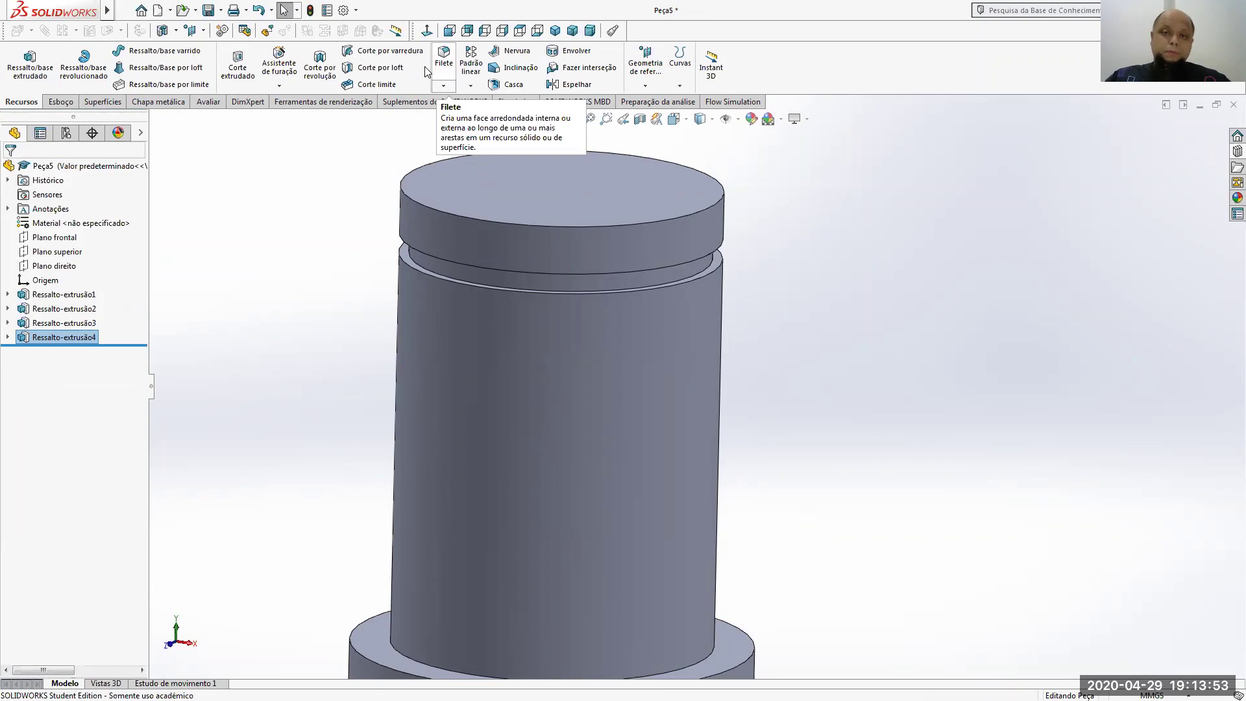
left_click(470, 85)
left_click(444, 86)
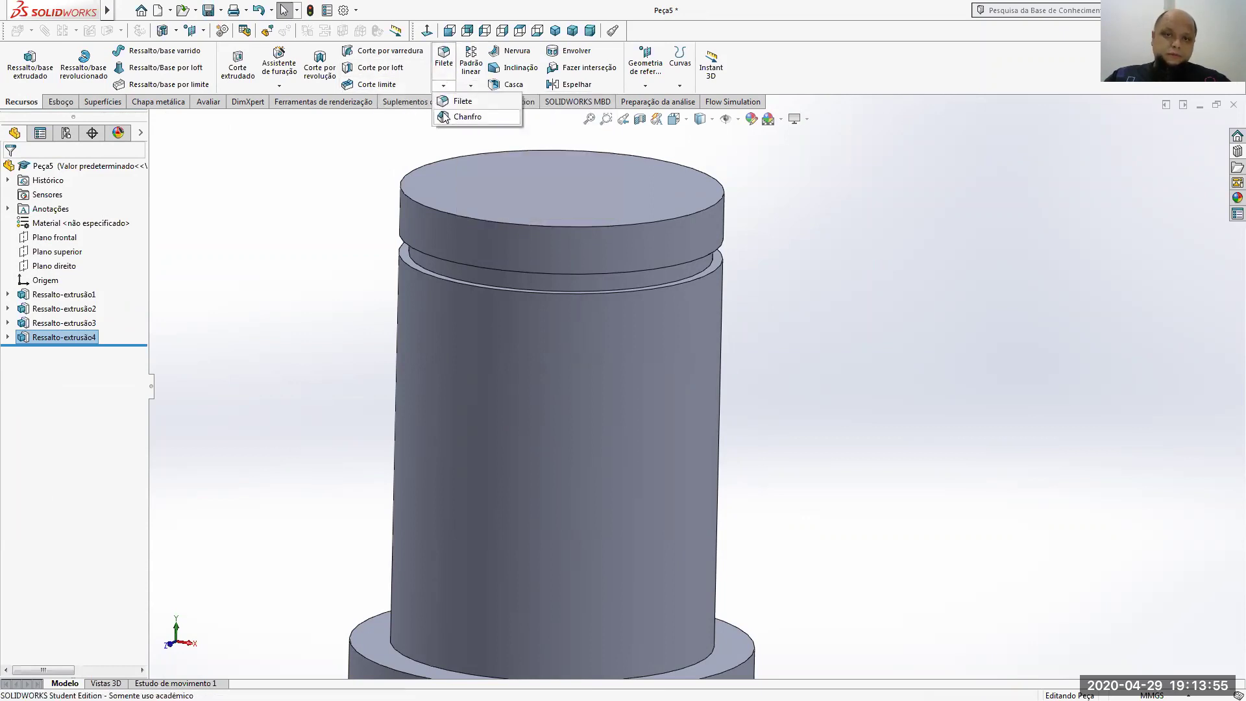
left_click(467, 117)
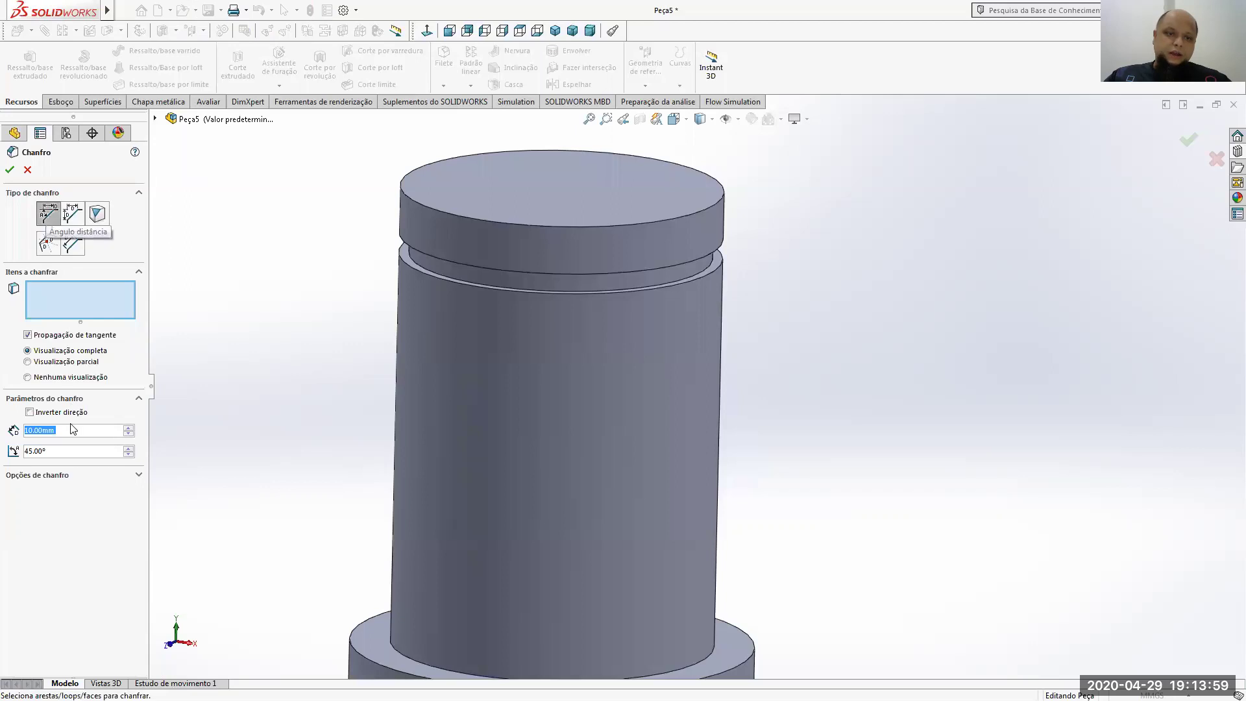
type("2")
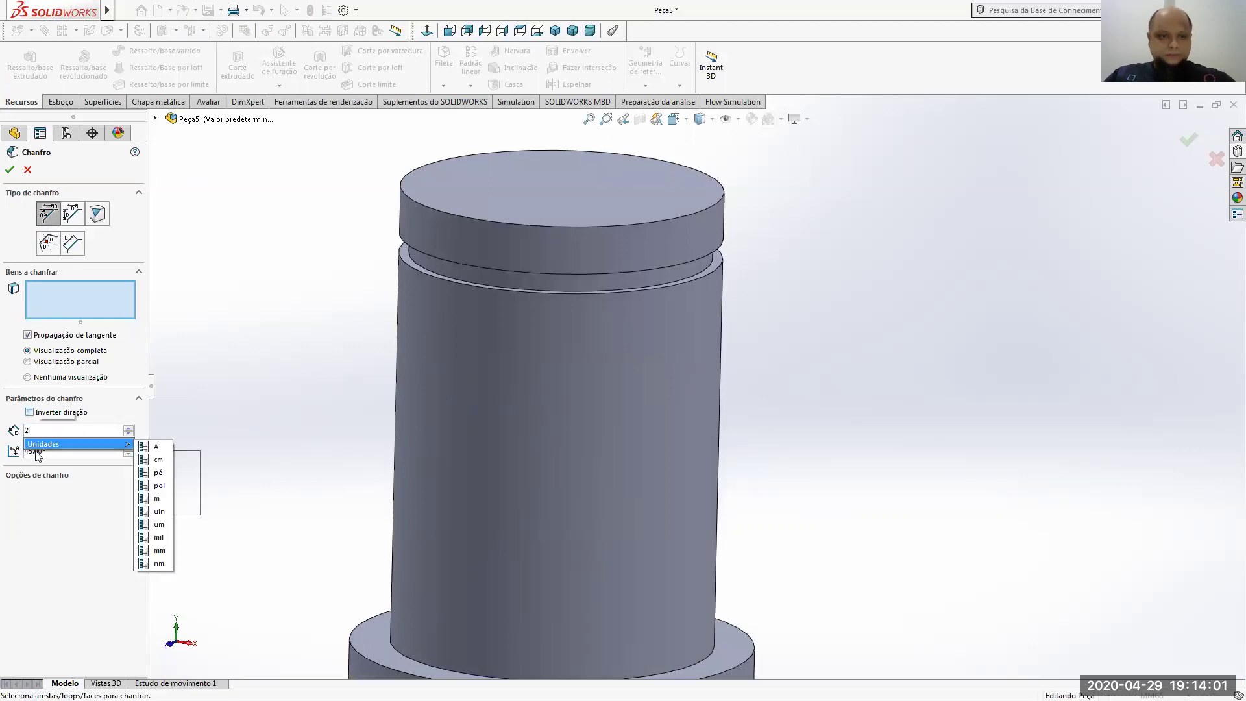
key("Return")
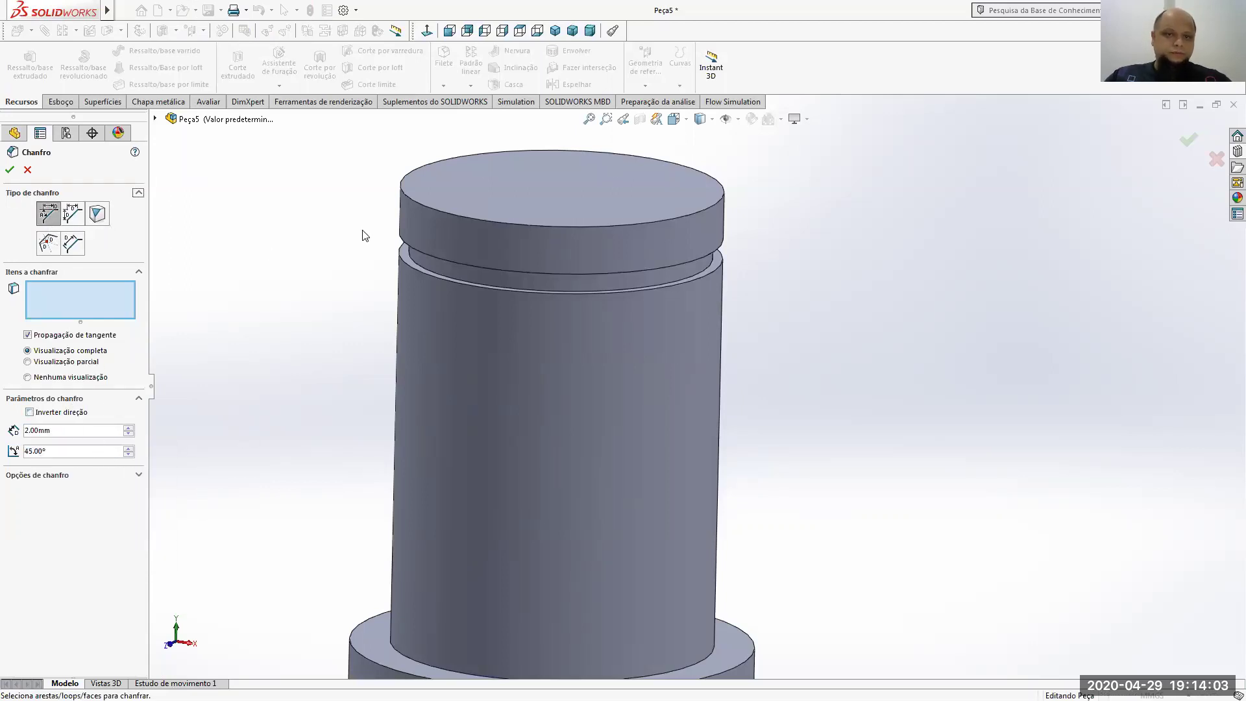
left_click(673, 220)
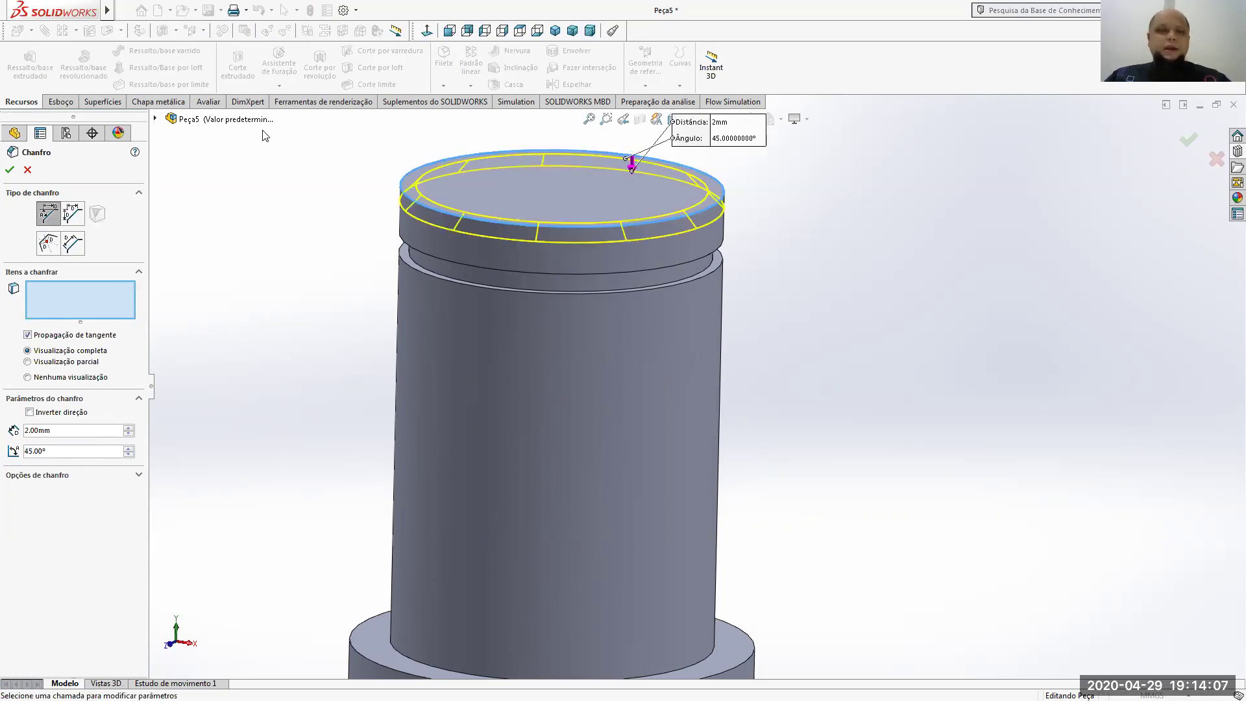
key("Return")
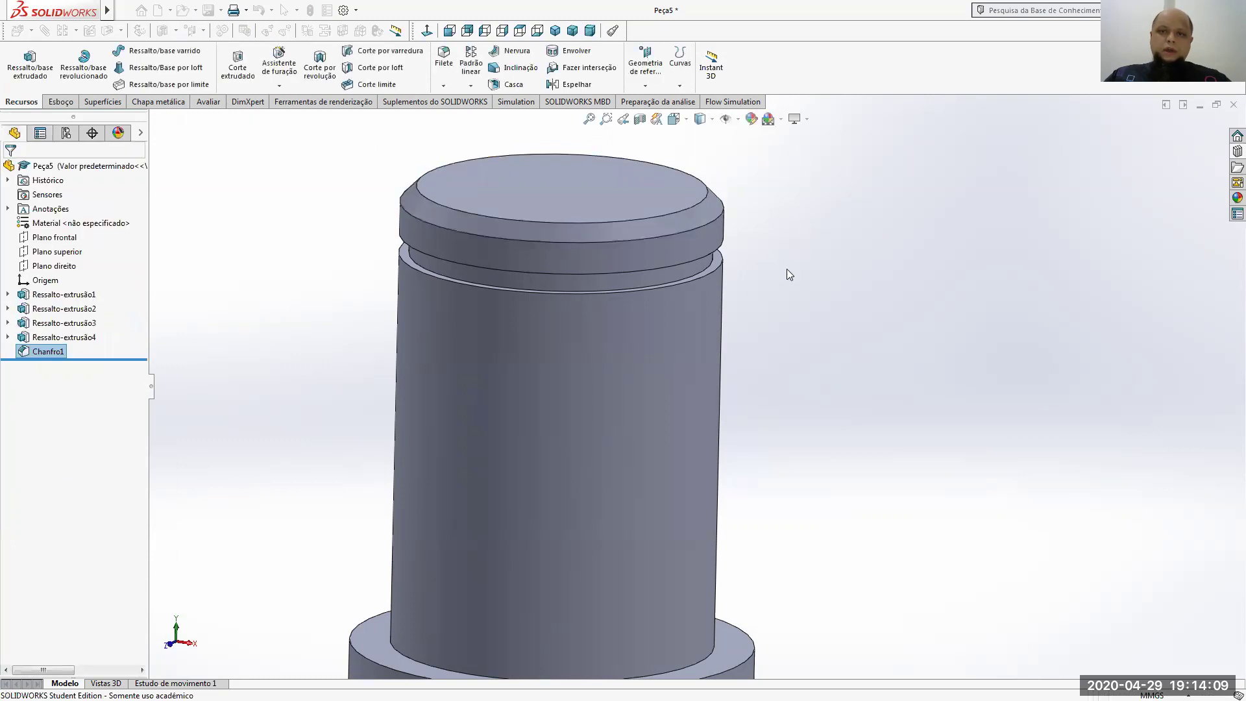
Compare the chamfered shaft with the 3D PDF model and the full EIXO DE FIXAÇÃO drawing, checking its dimensions, and return to SOLIDWORKS
scroll(787, 269, "up", 5)
middle_click_drag(786, 269, 751, 338)
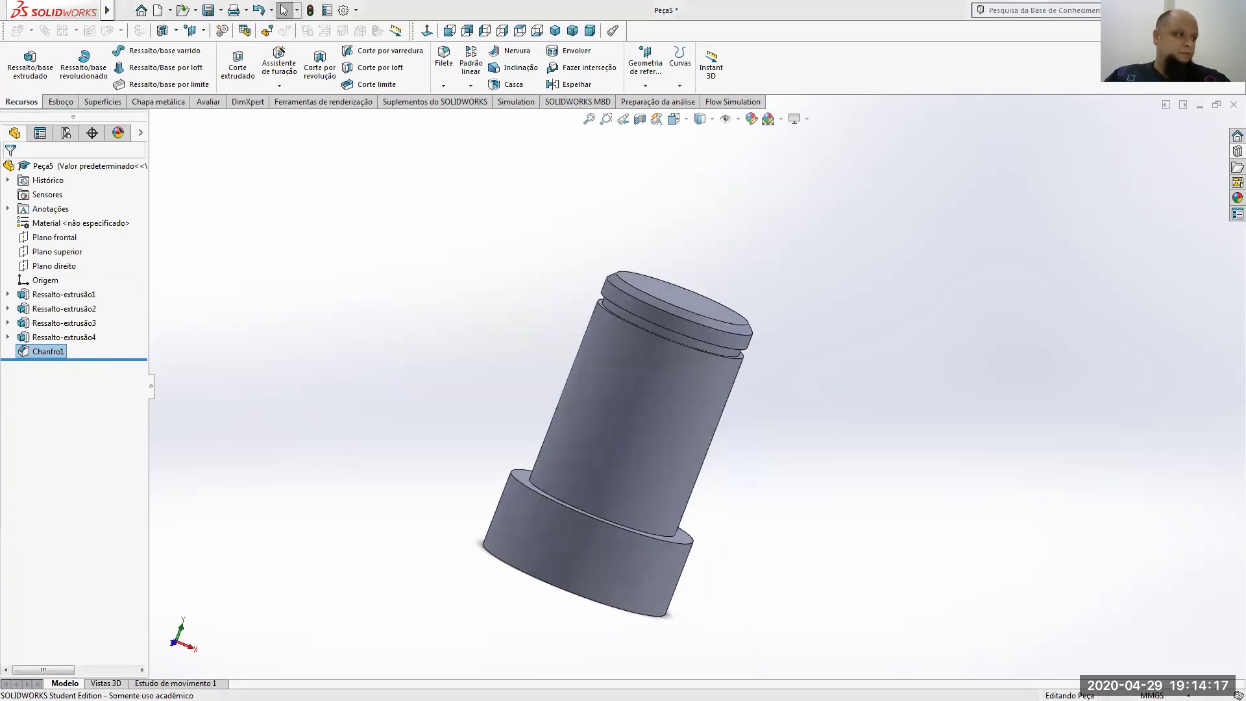
key("alt+Tab")
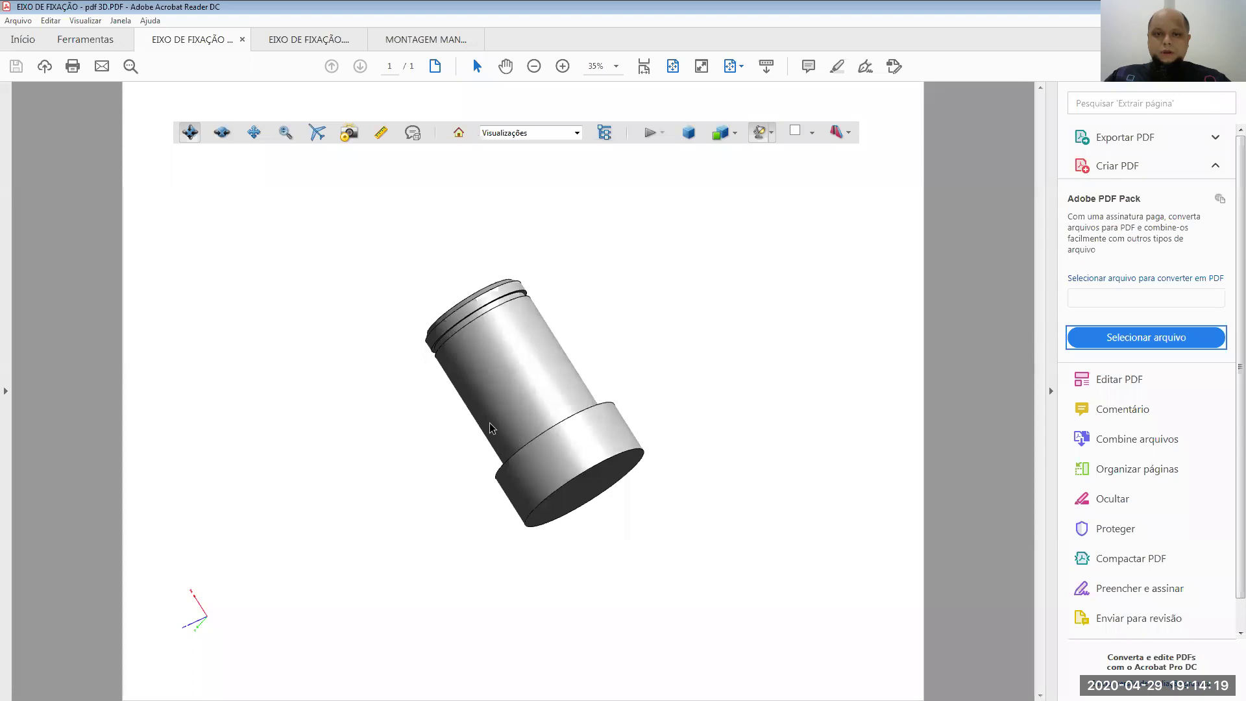
mouse_move(584, 426)
left_mouse_down()
mouse_move(598, 473)
mouse_move(579, 278)
mouse_move(557, 243)
mouse_move(370, 162)
left_mouse_up()
left_click(308, 39)
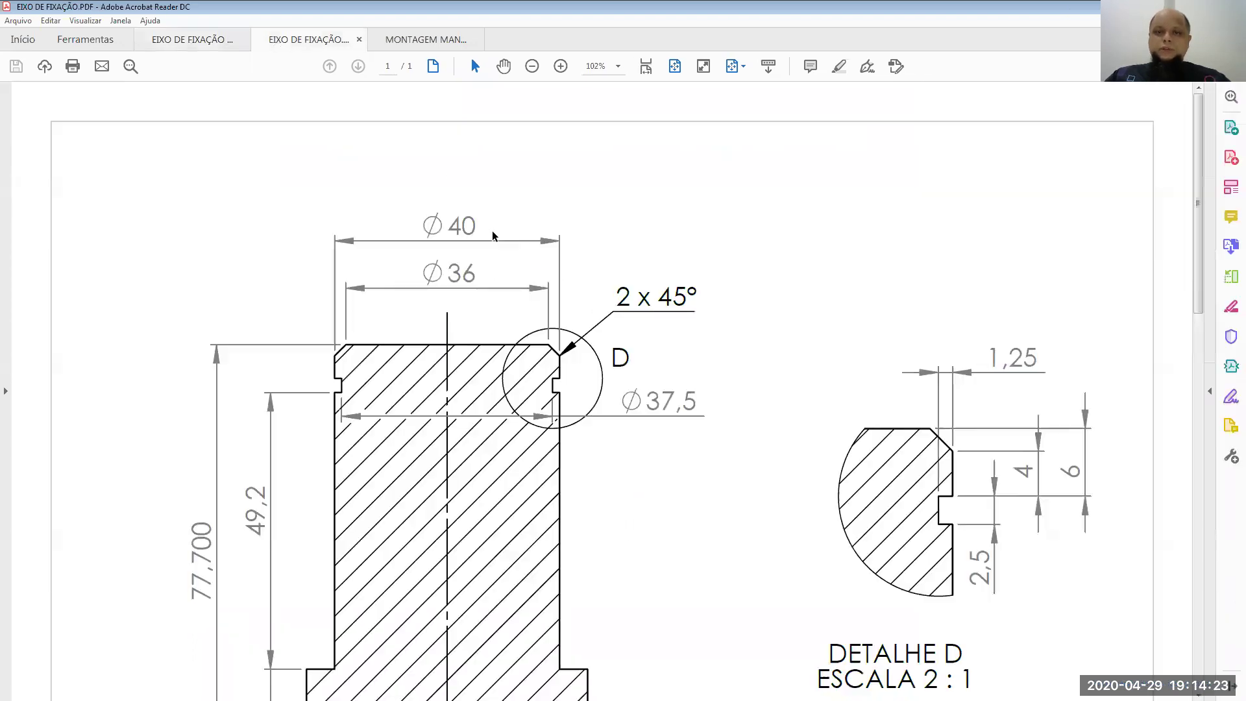
left_click(675, 67)
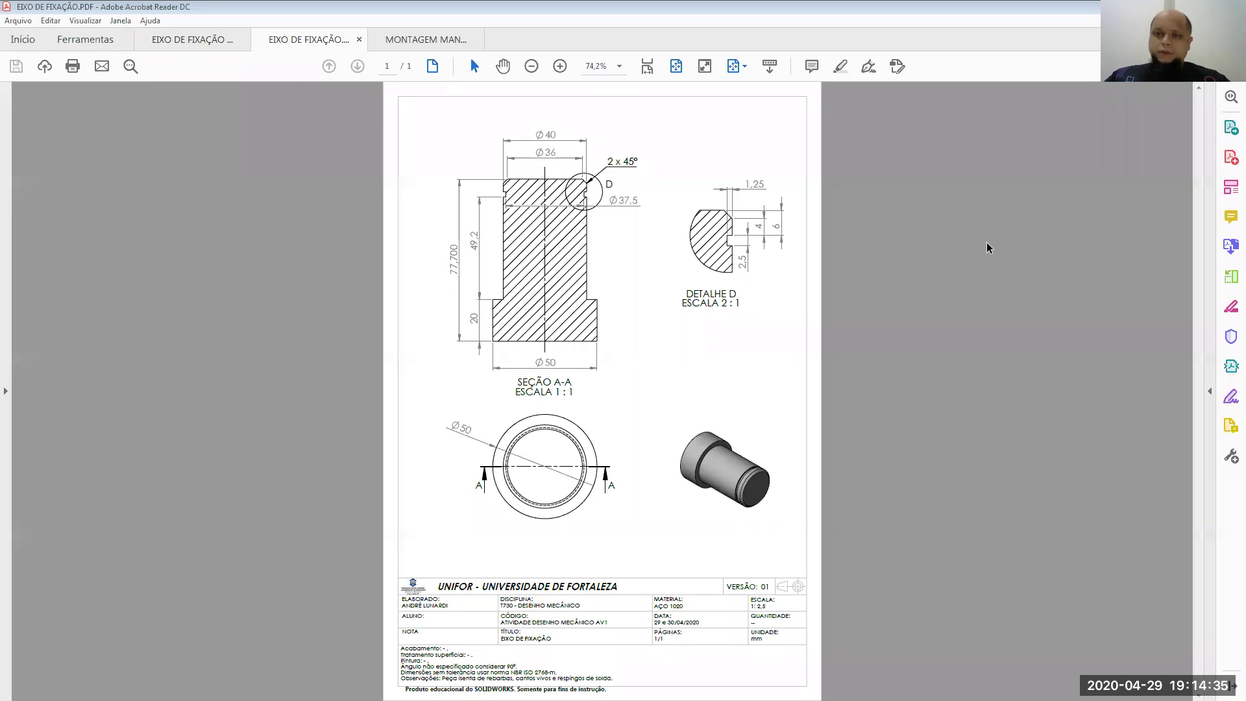
key("alt+Tab")
key("ctrl+Tab")
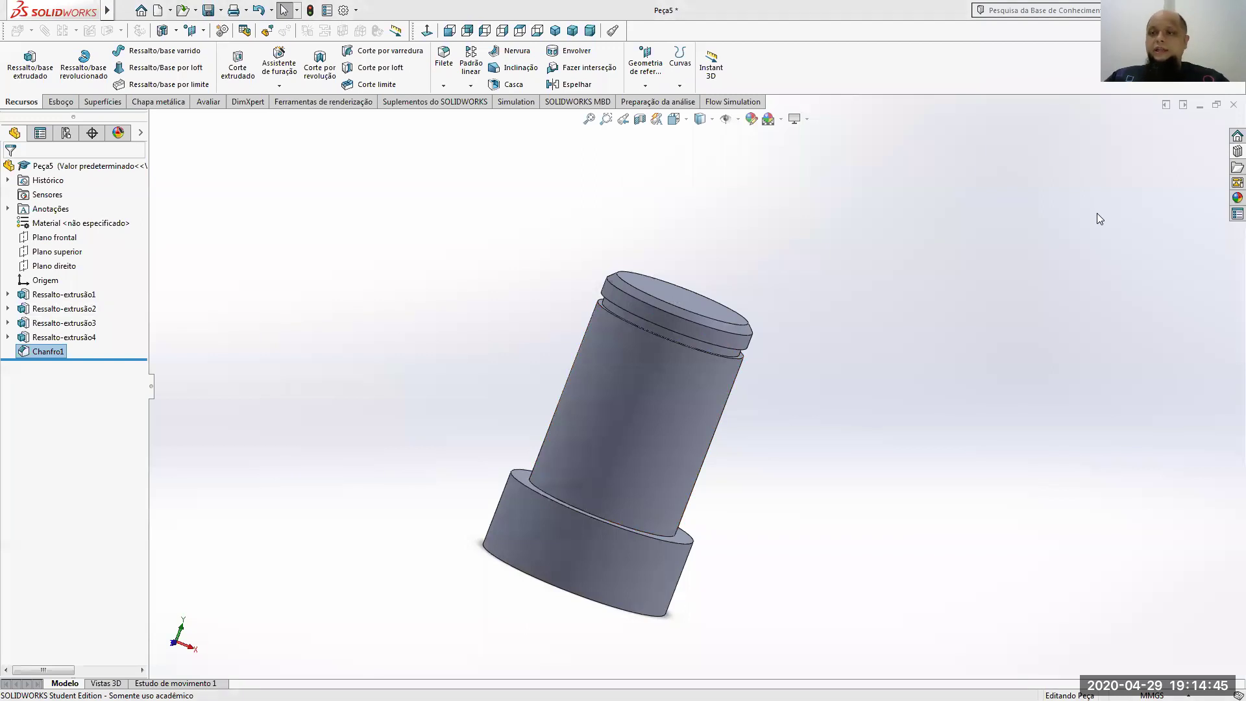
Close the extruded shaft part without saving and start a new part in isometric view
key("ctrl+w")
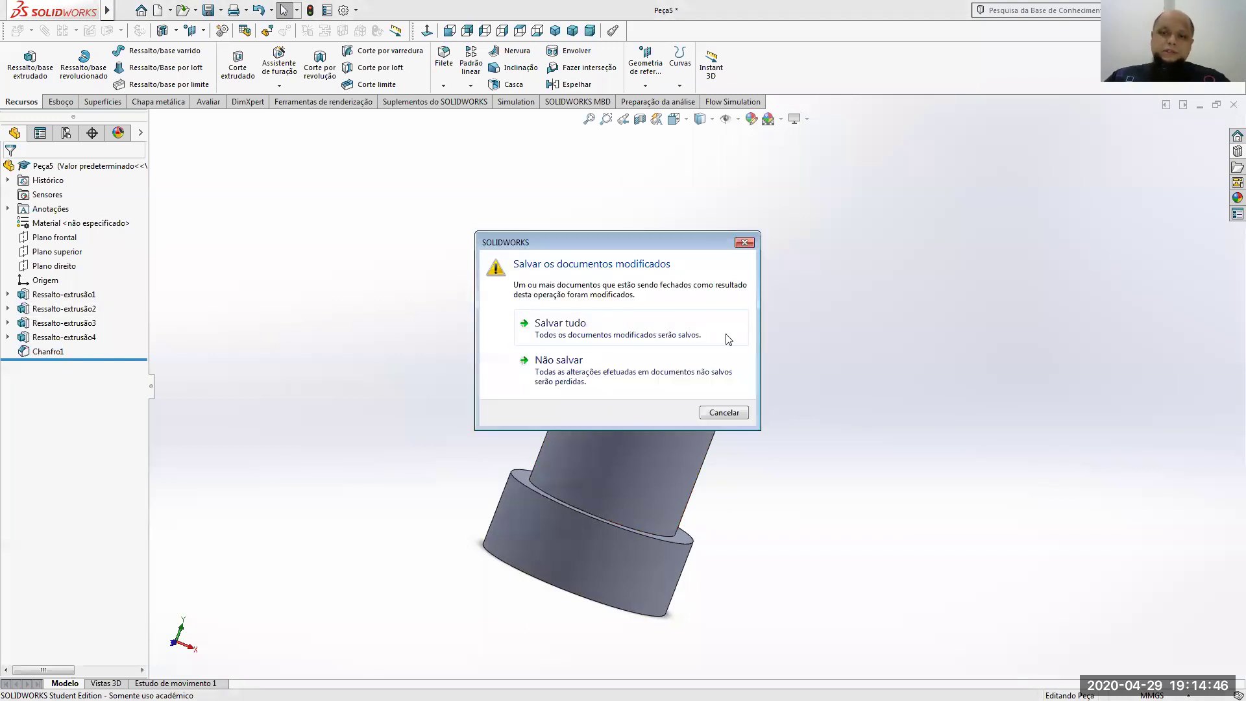
left_click(645, 362)
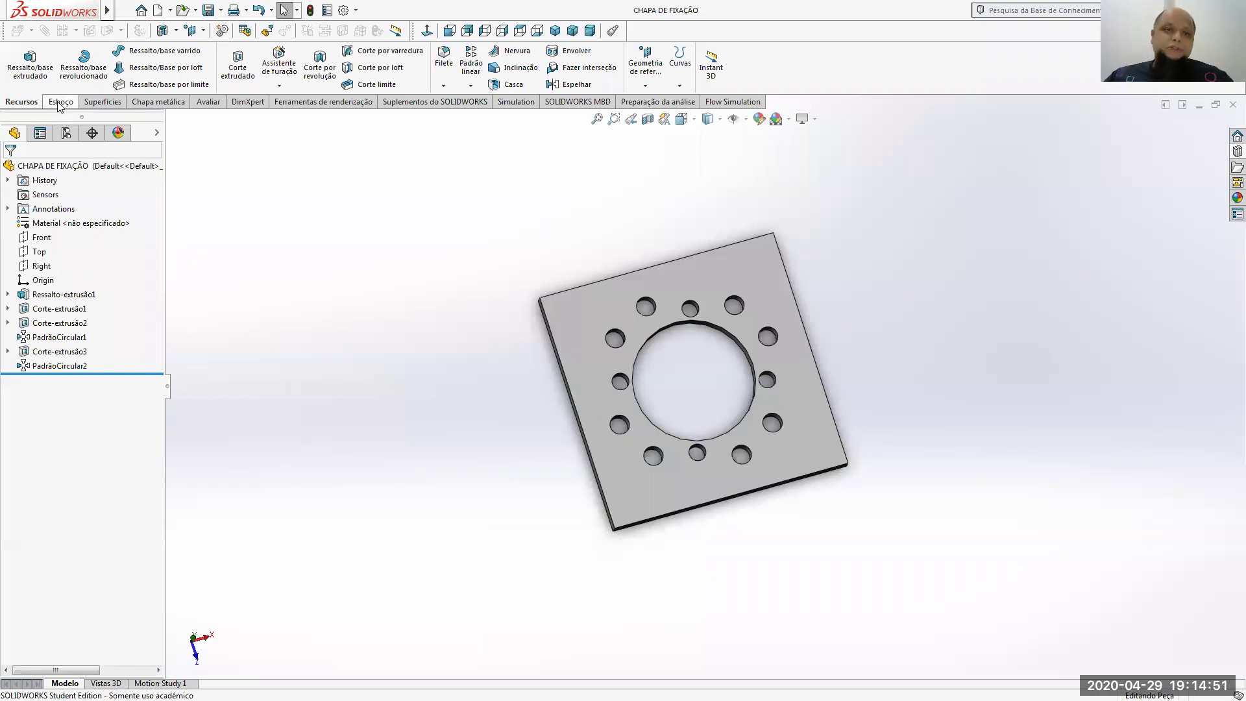
left_click(158, 9)
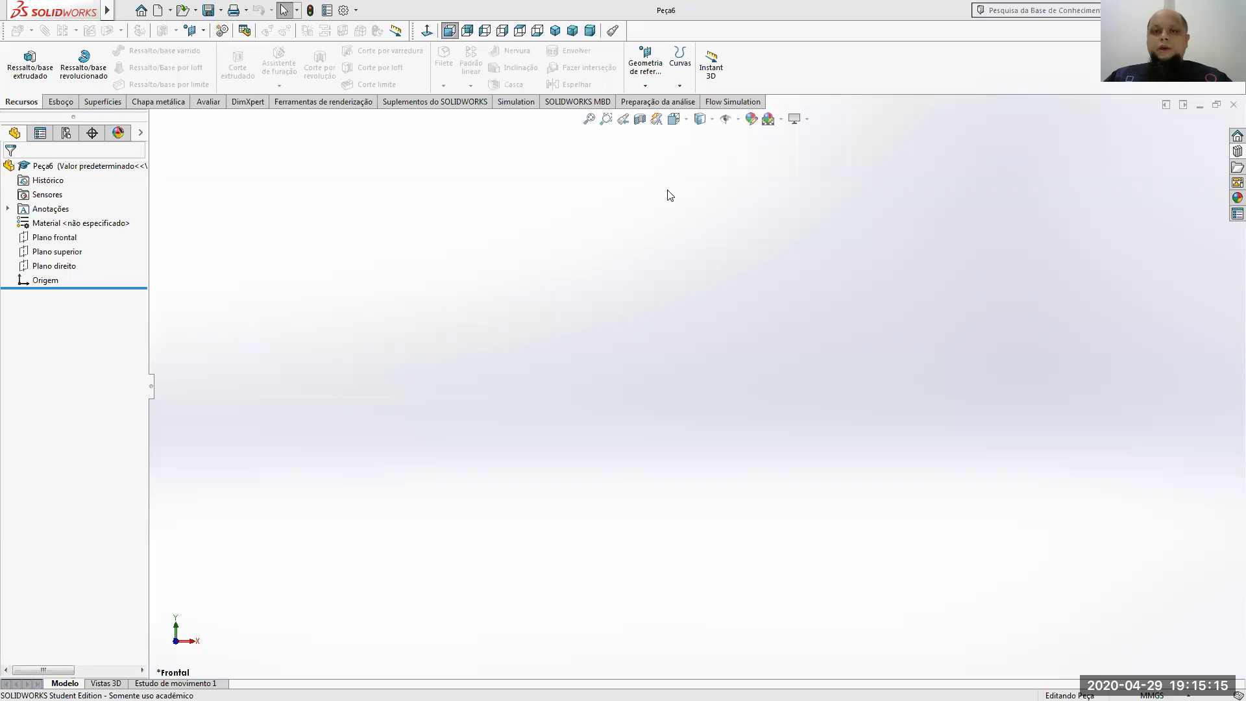
left_click(675, 118)
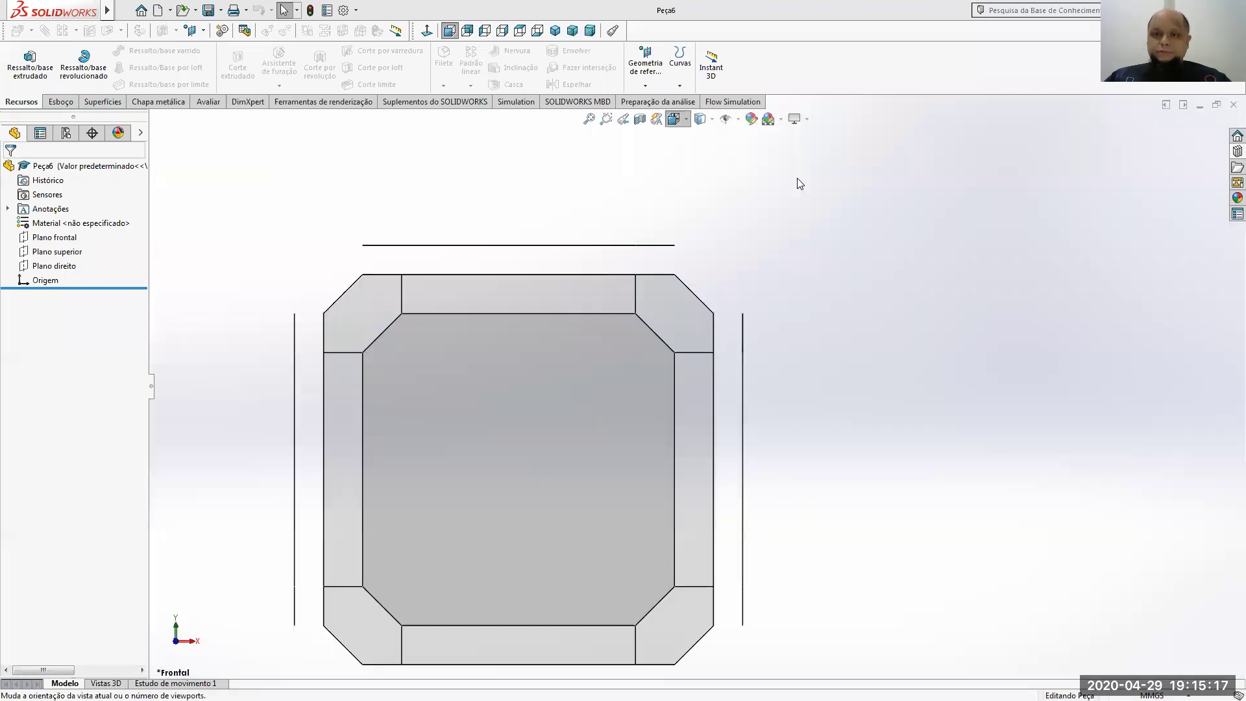
left_click(734, 162)
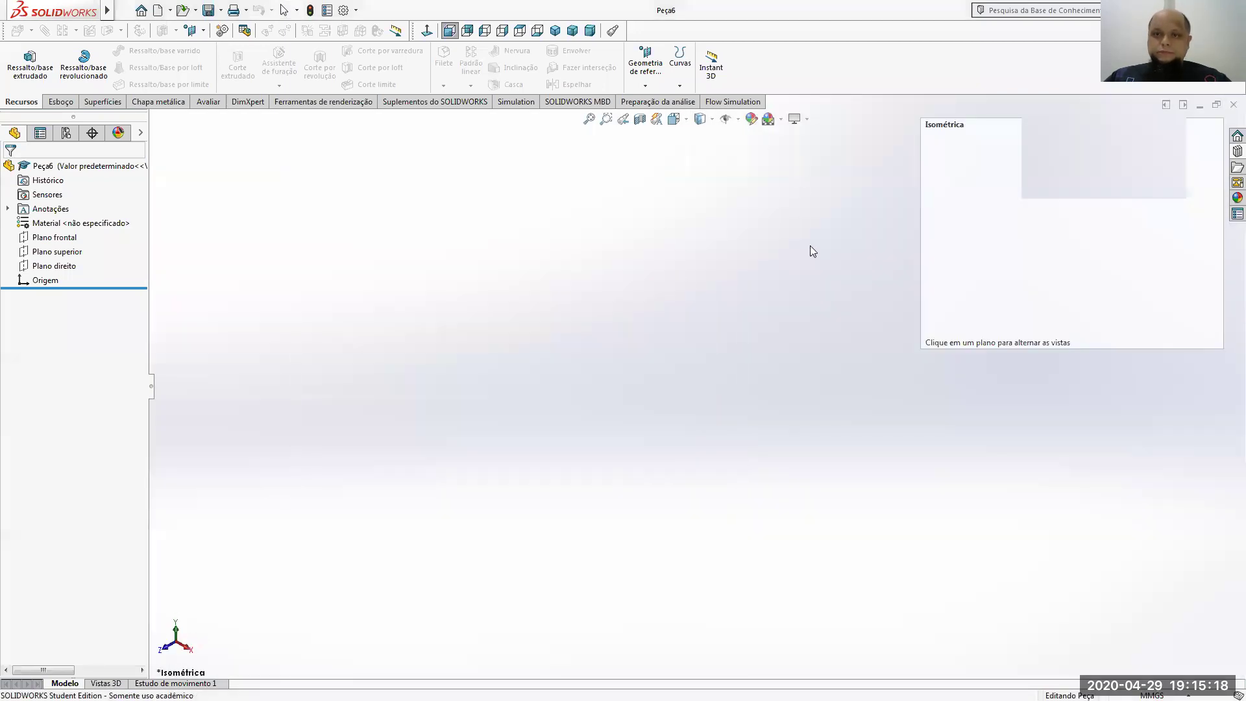
Start a sketch on the front plane with a horizontal base line about 37 mm long from the origin, a vertical side and an inward step
left_click(61, 102)
left_click(19, 58)
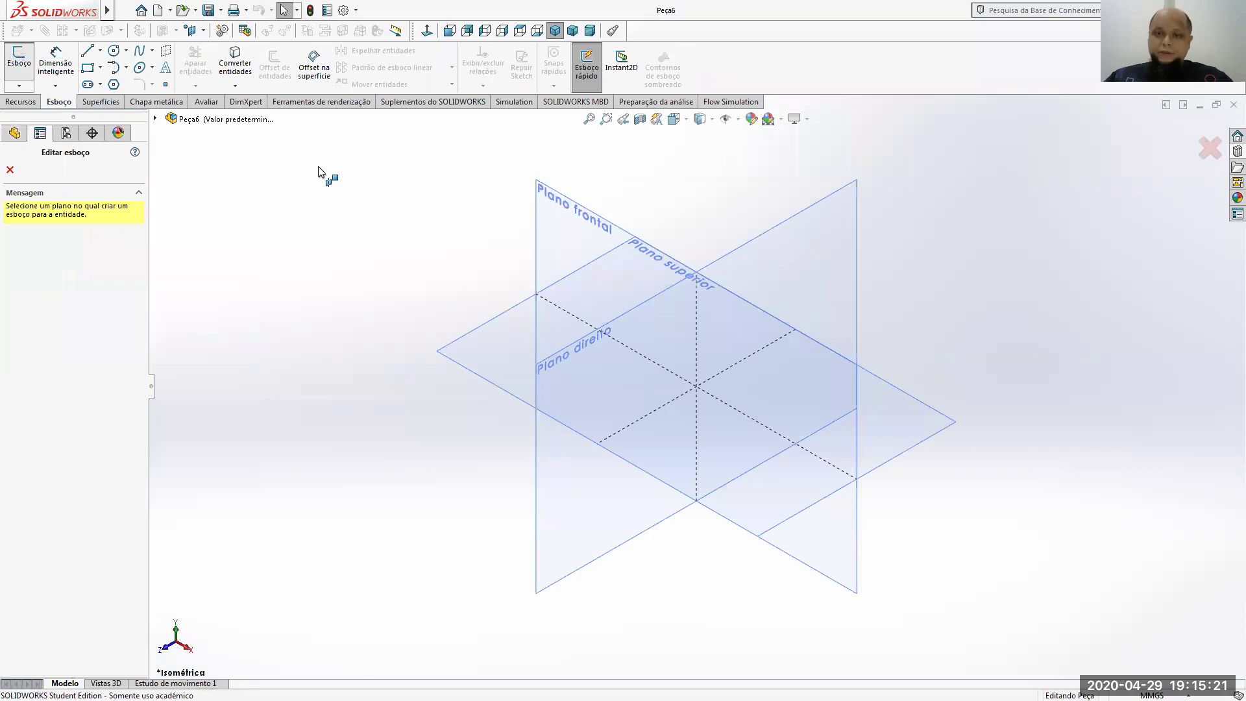
left_click(571, 211)
left_click(89, 52)
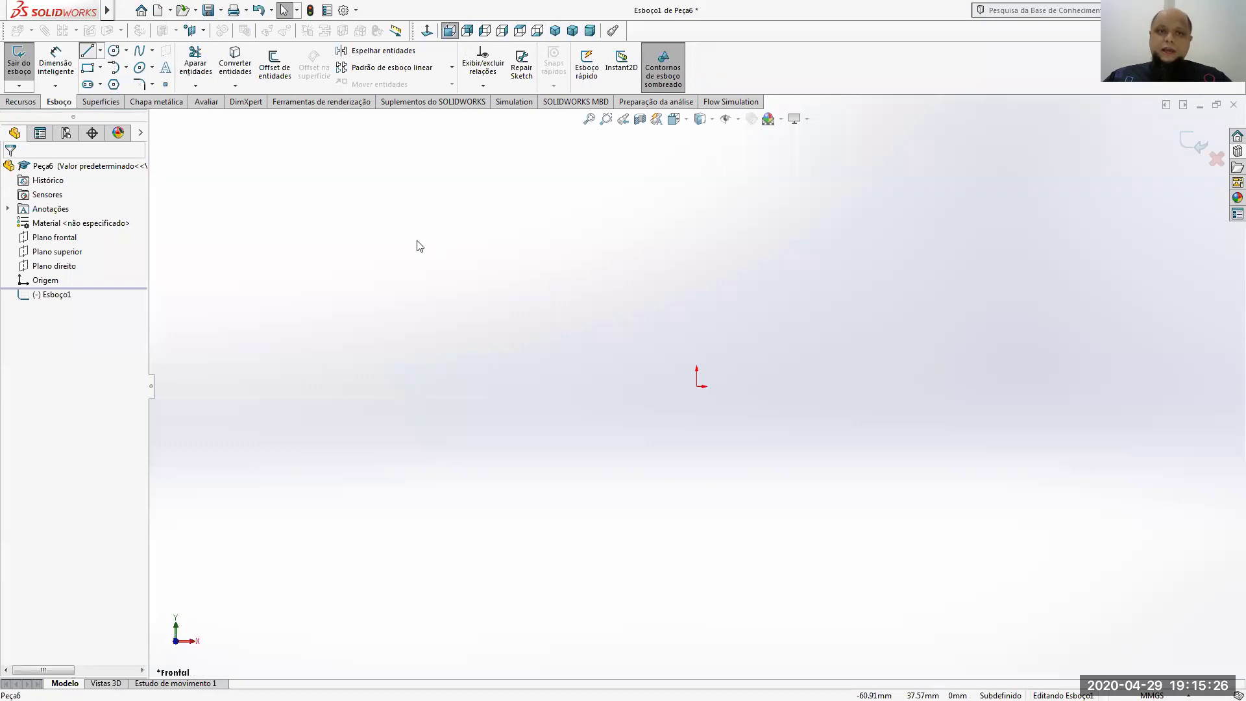
left_click(696, 386)
left_click(829, 387)
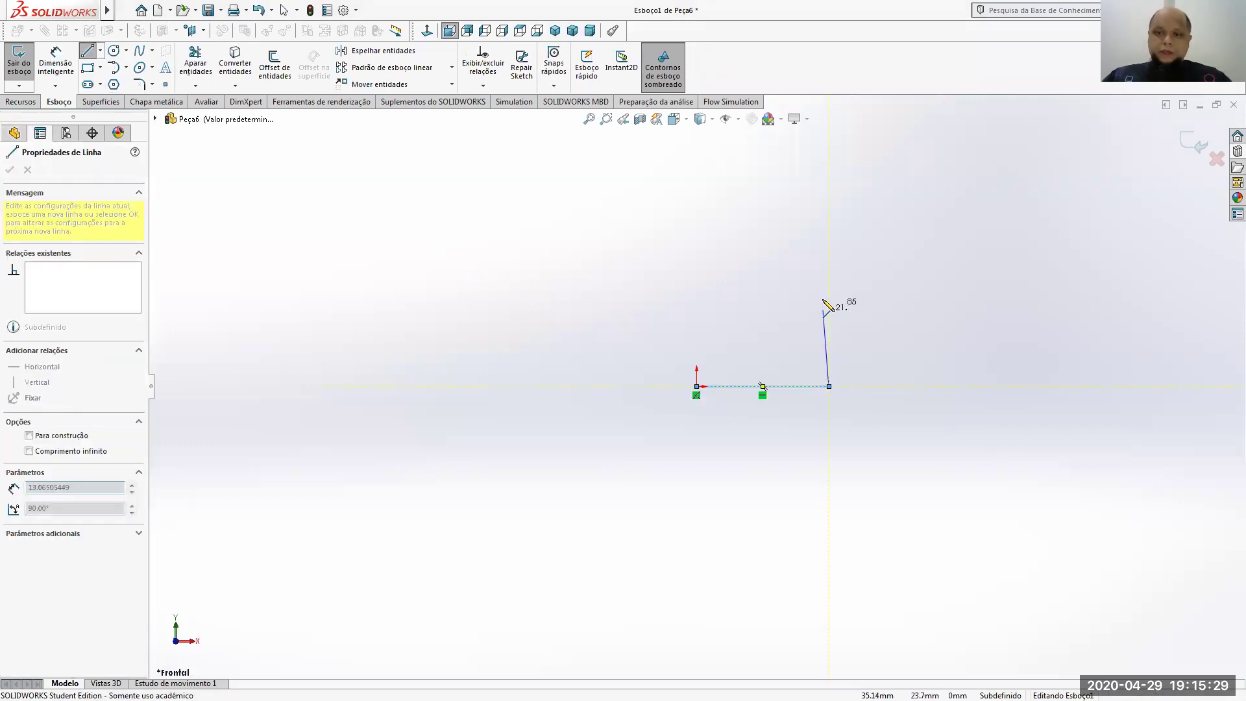
left_click(829, 299)
left_click(785, 299)
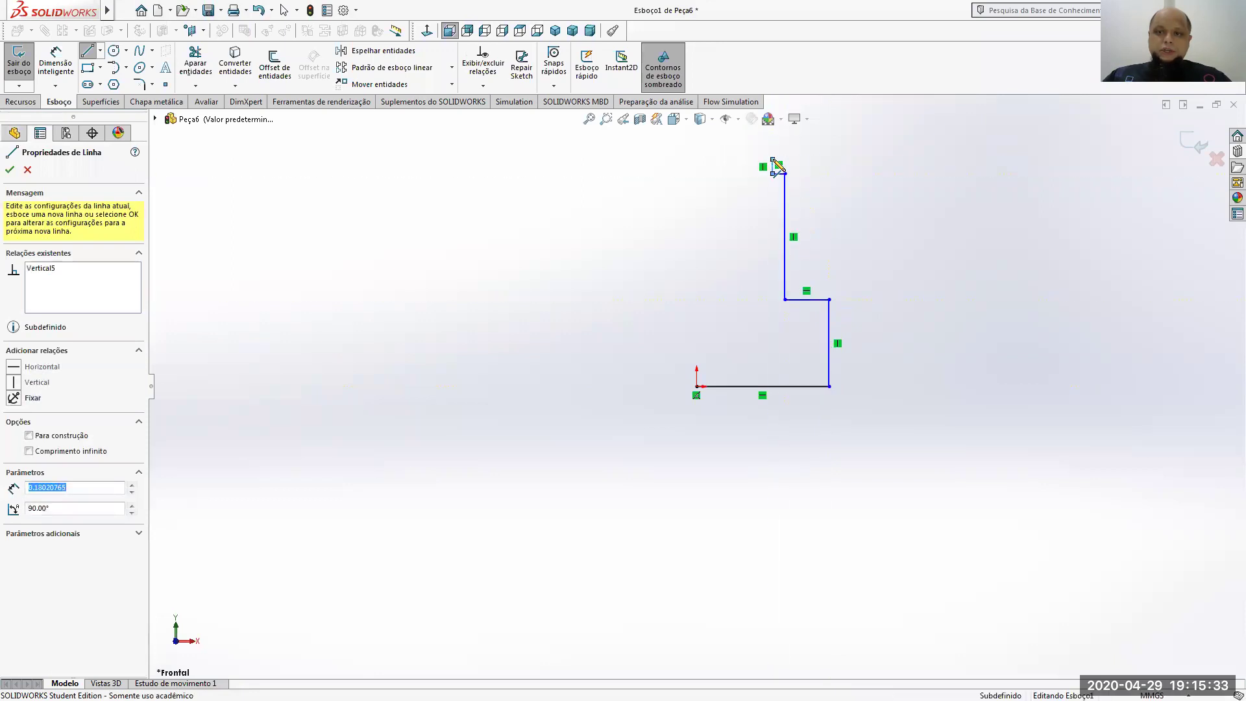
Continue the half-profile with the body wall, groove, collar and chamfer, closing it along the axis at the origin, about 72 mm tall
left_click(785, 159)
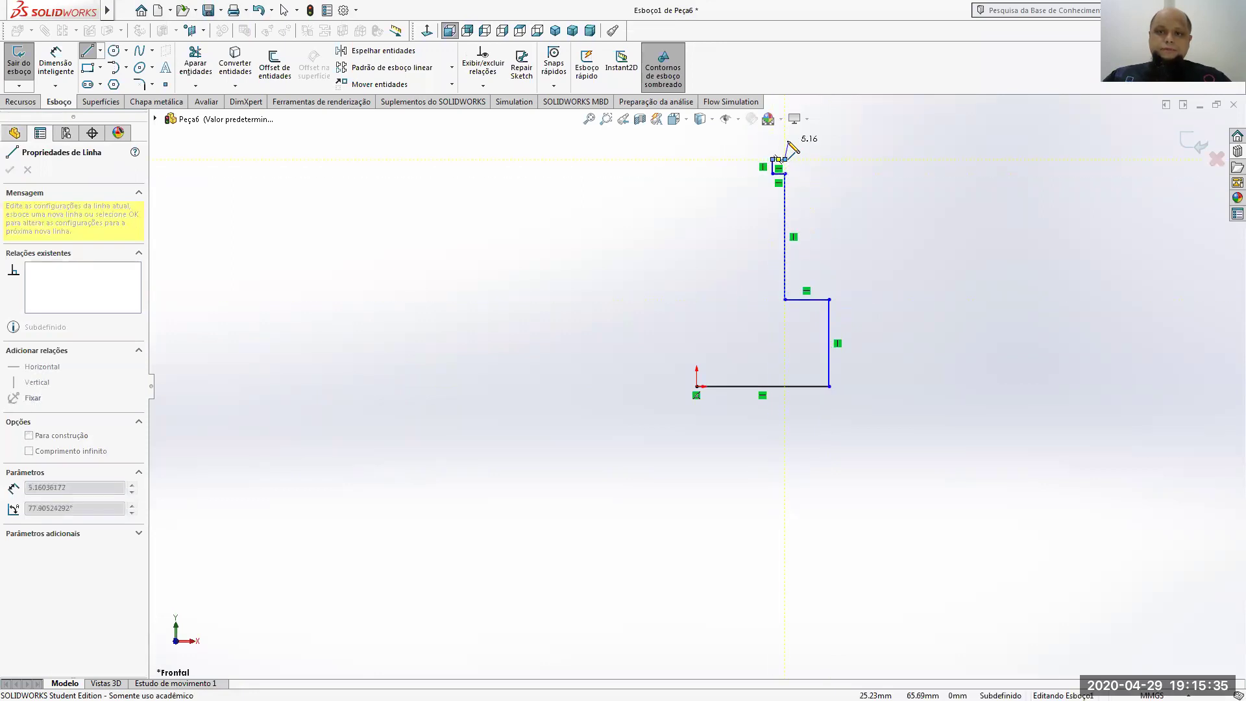
left_click(784, 138)
left_click(772, 127)
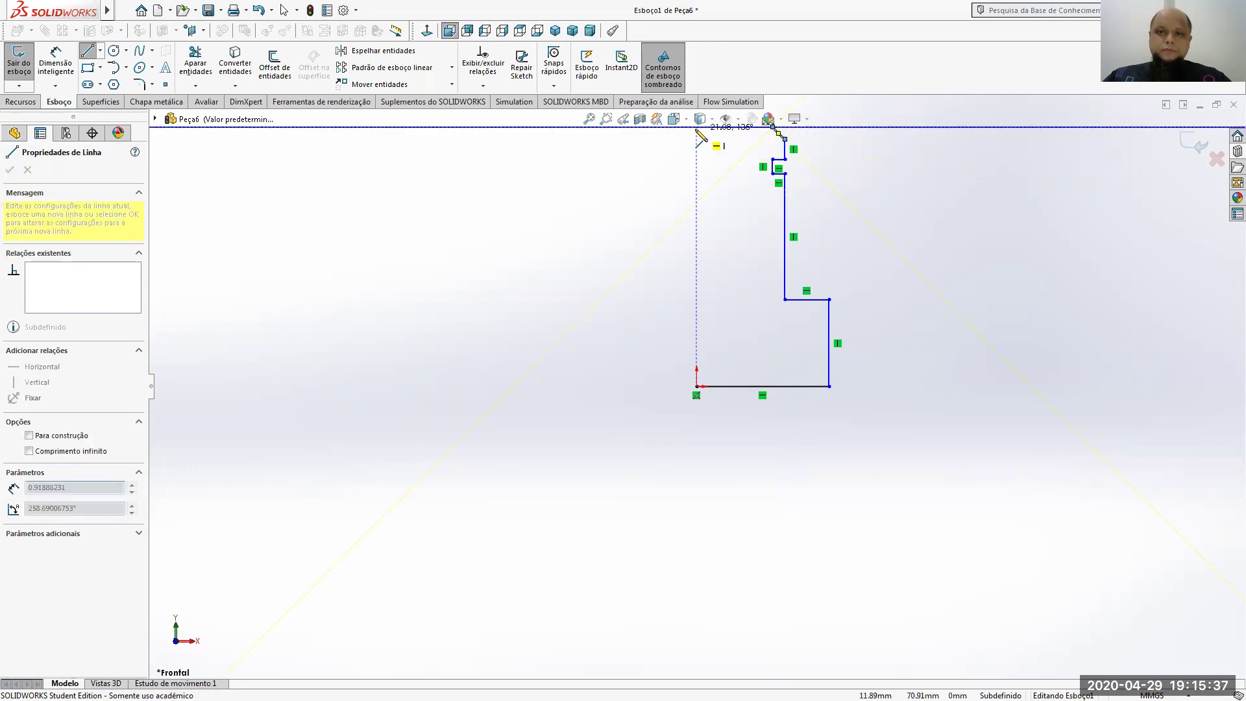
left_click(697, 127)
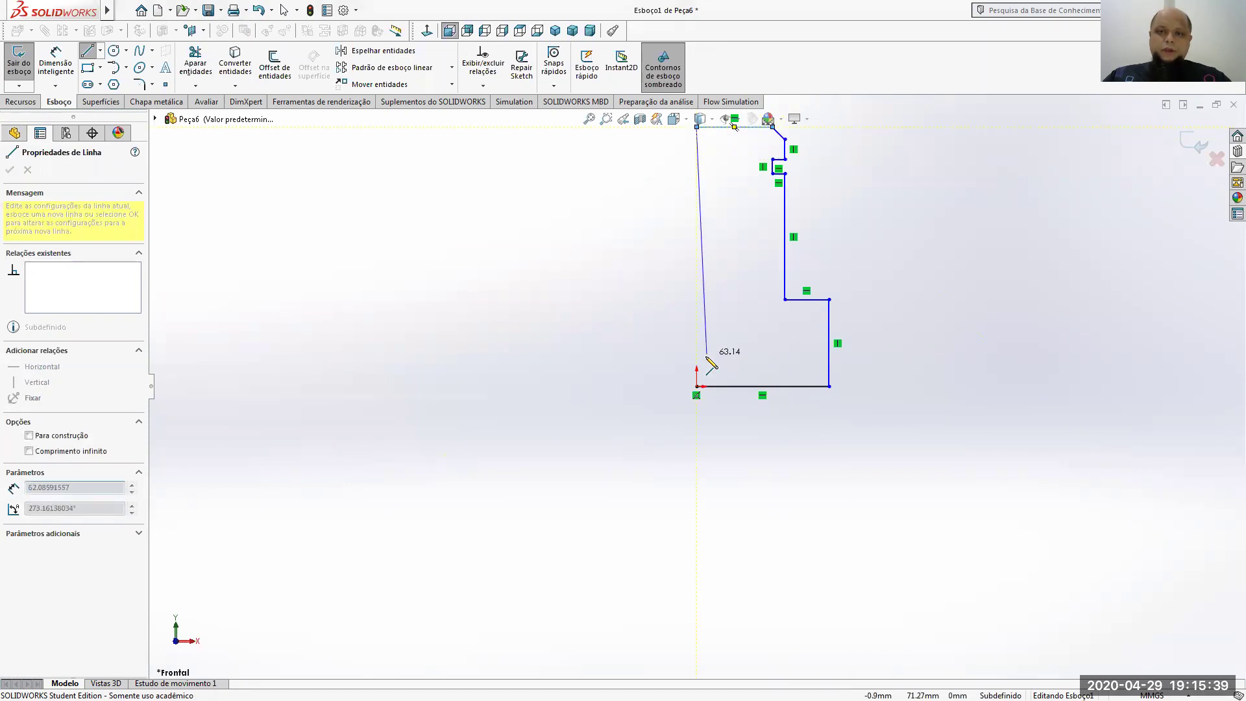
left_click(699, 387)
scroll(699, 387, "up", 3)
scroll(779, 295, "down", 3)
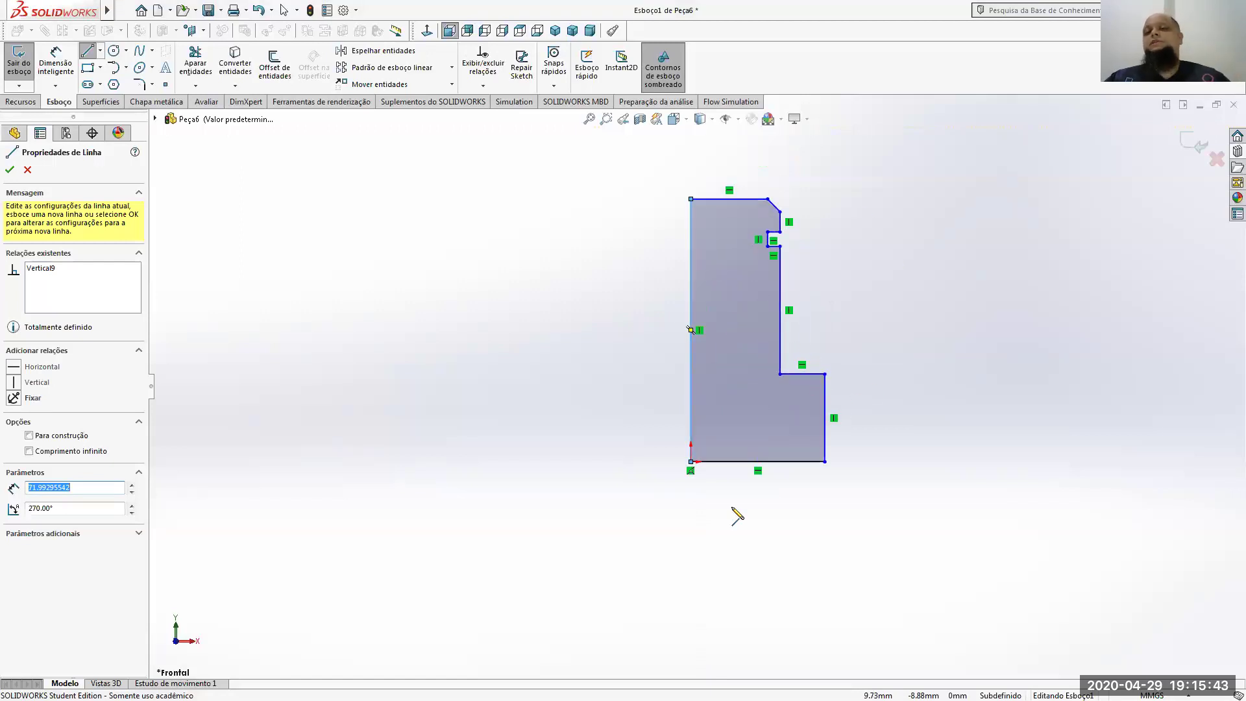
left_click(10, 169)
Dimension the half-profile's base line and set it to 25 mm
left_click(55, 65)
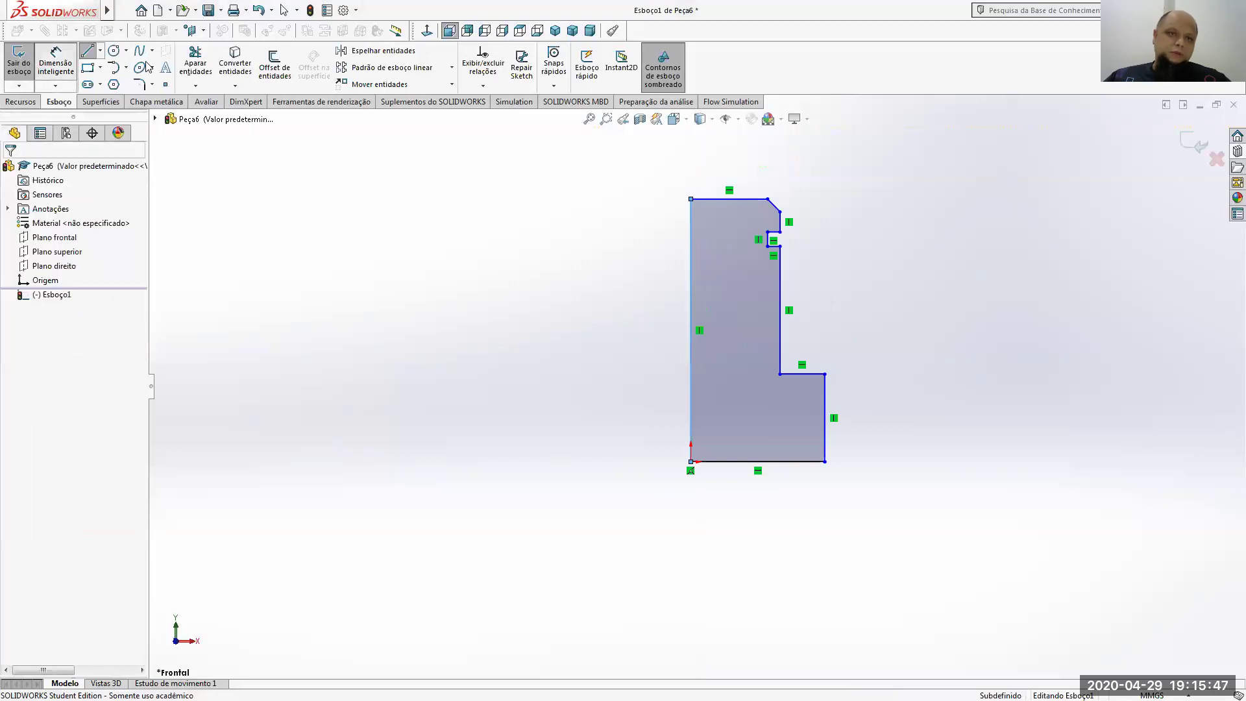
left_click(753, 463)
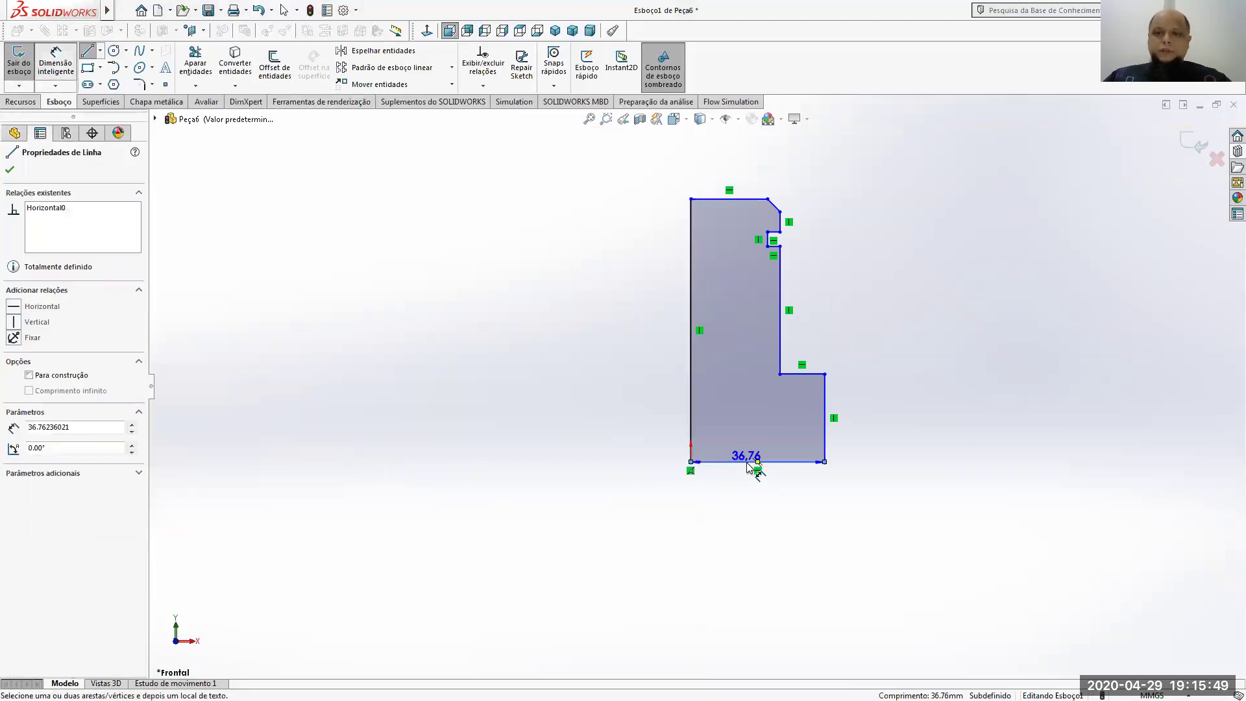
left_click(750, 513)
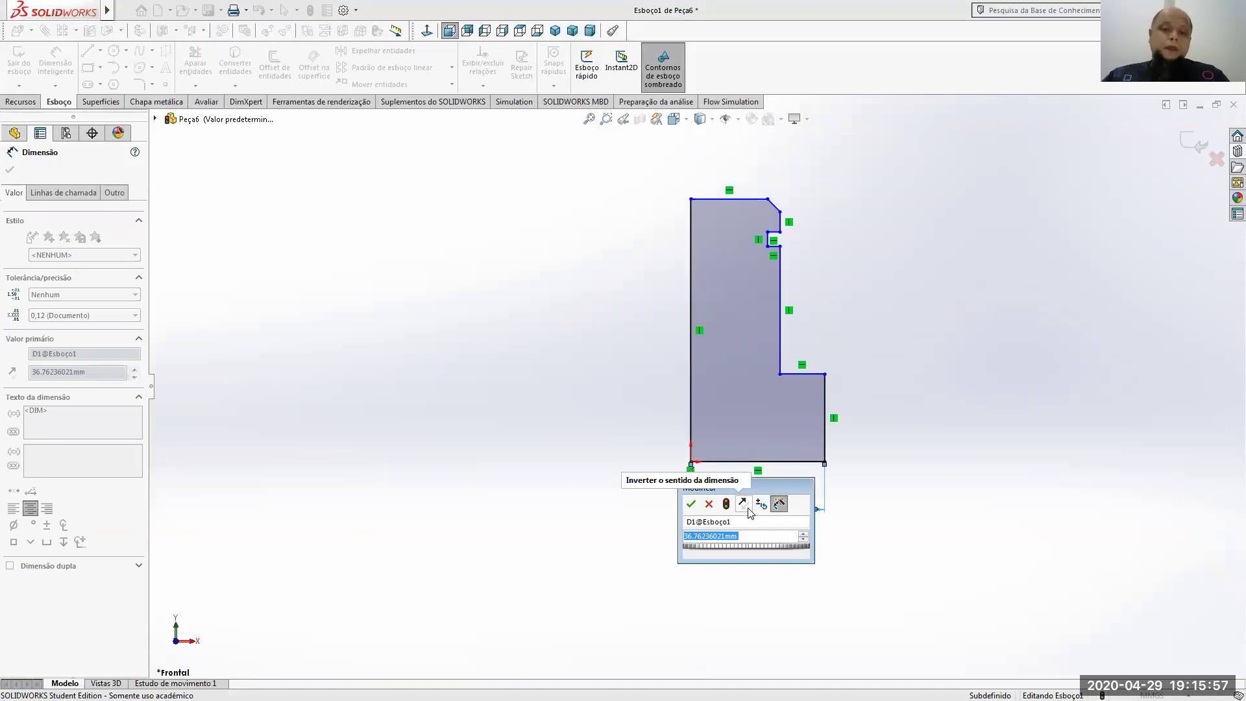
type("2")
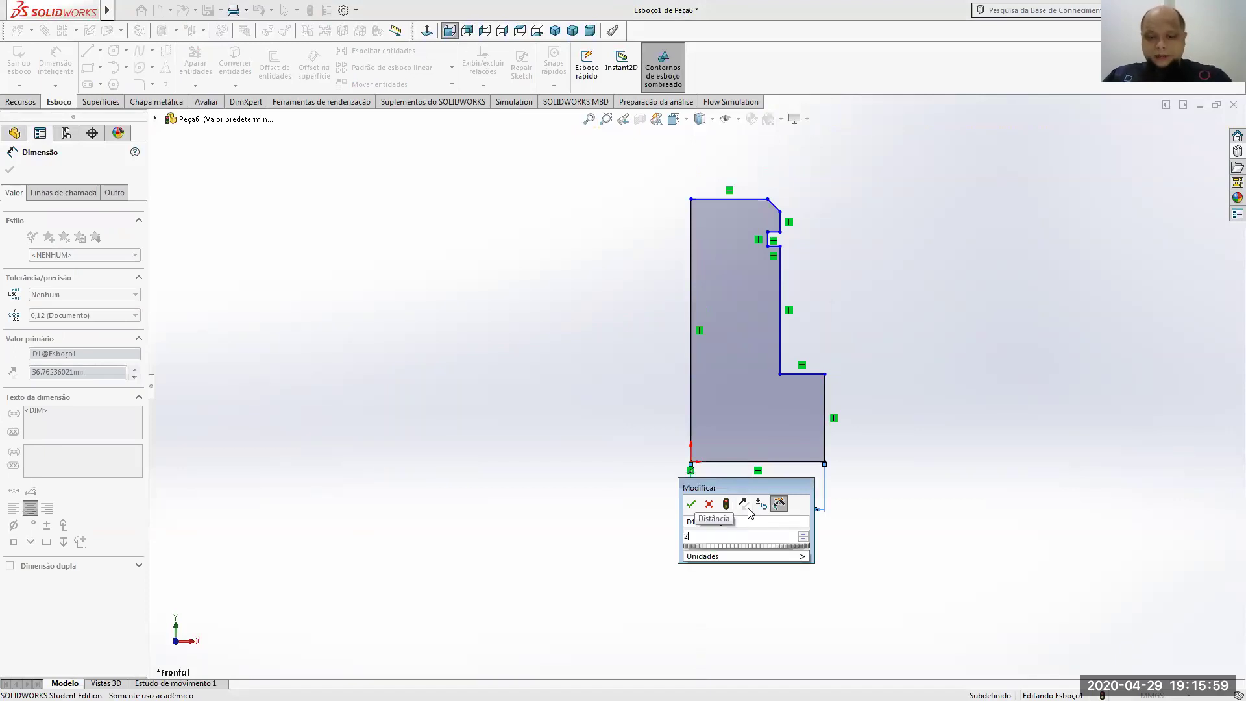
key("Return")
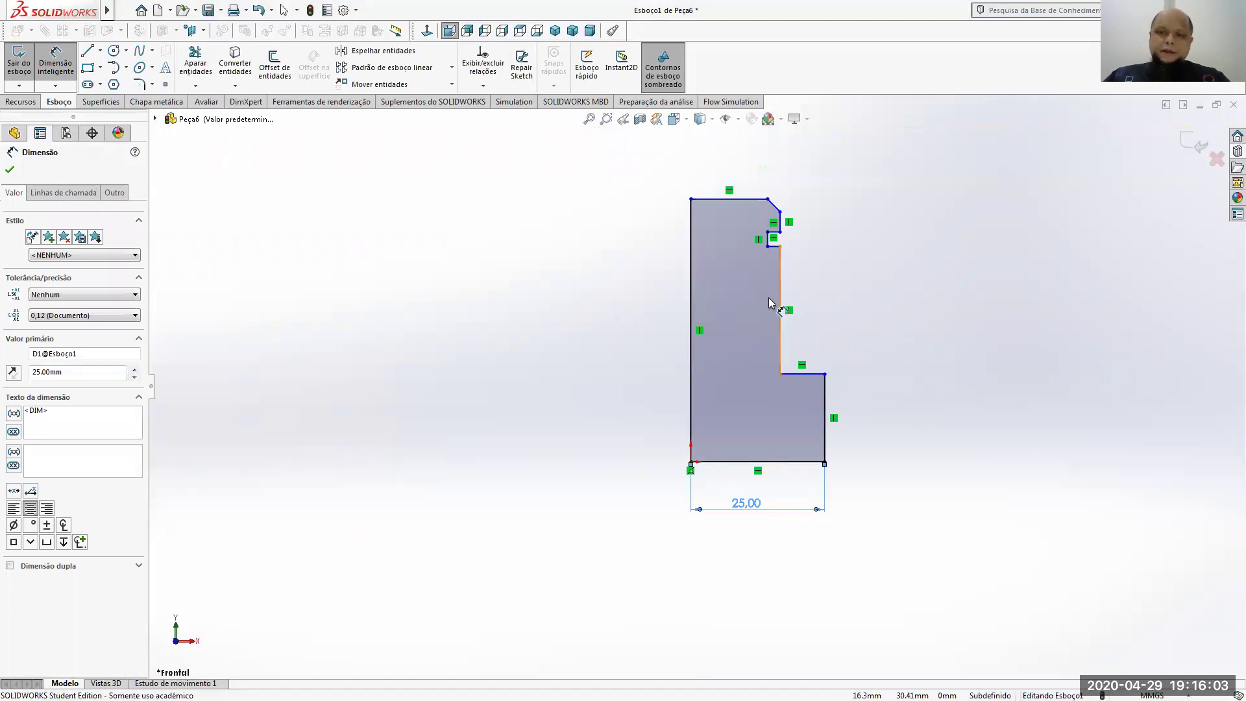
Dimension the distance between the vertical axis line and the shaft body's outer wall and set it to 20 mm
left_click(691, 299)
left_click(781, 325)
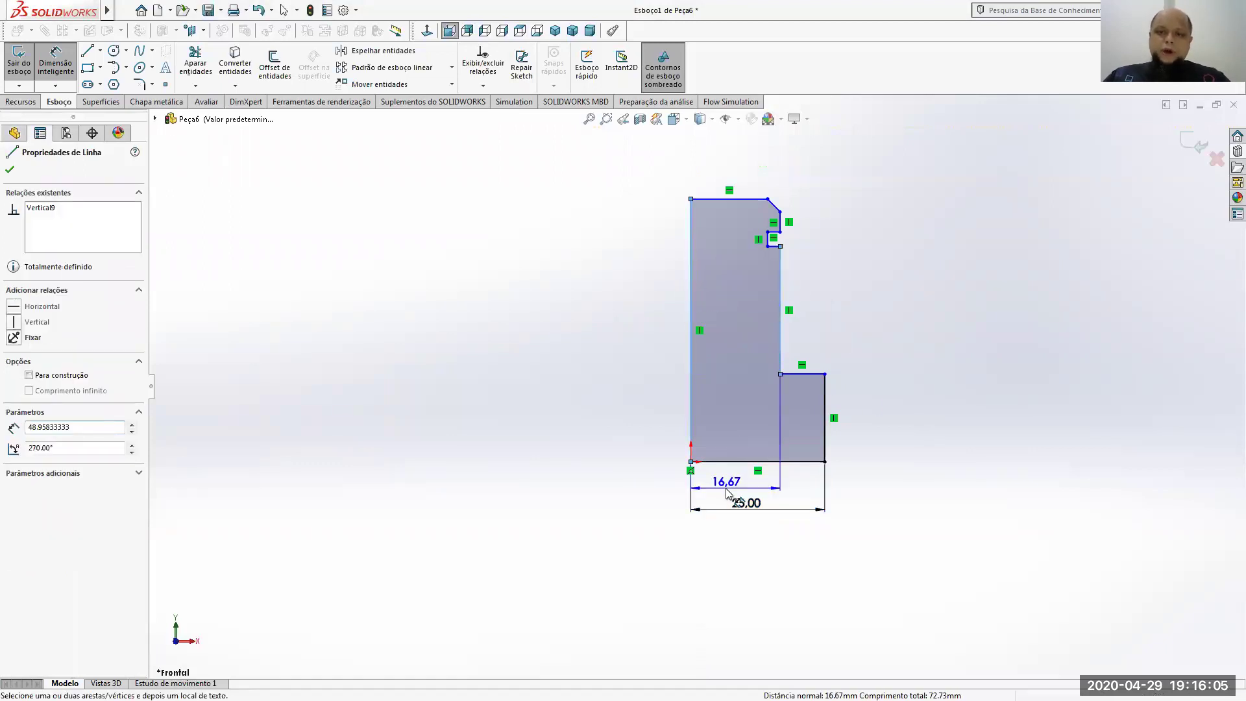
left_click(728, 495)
type("20")
key("Return")
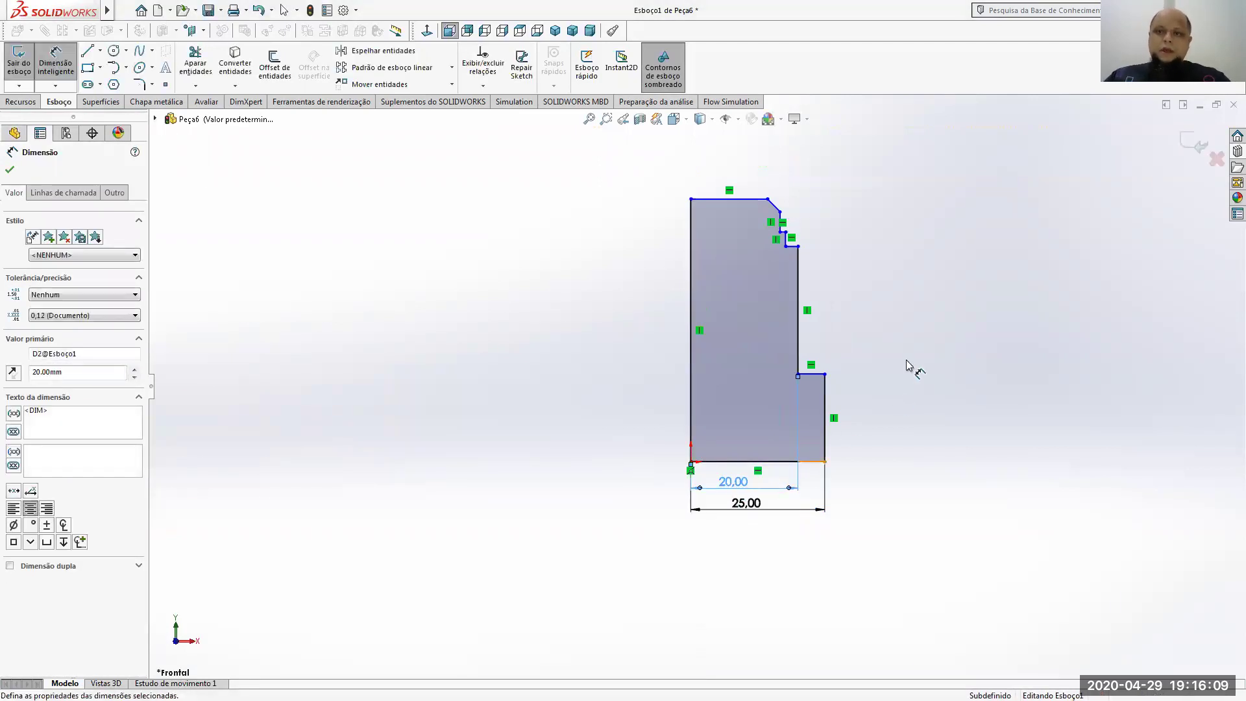
Make the short vertical line above the groove collinear with the shaft body's outer wall
scroll(823, 271, "down", 2)
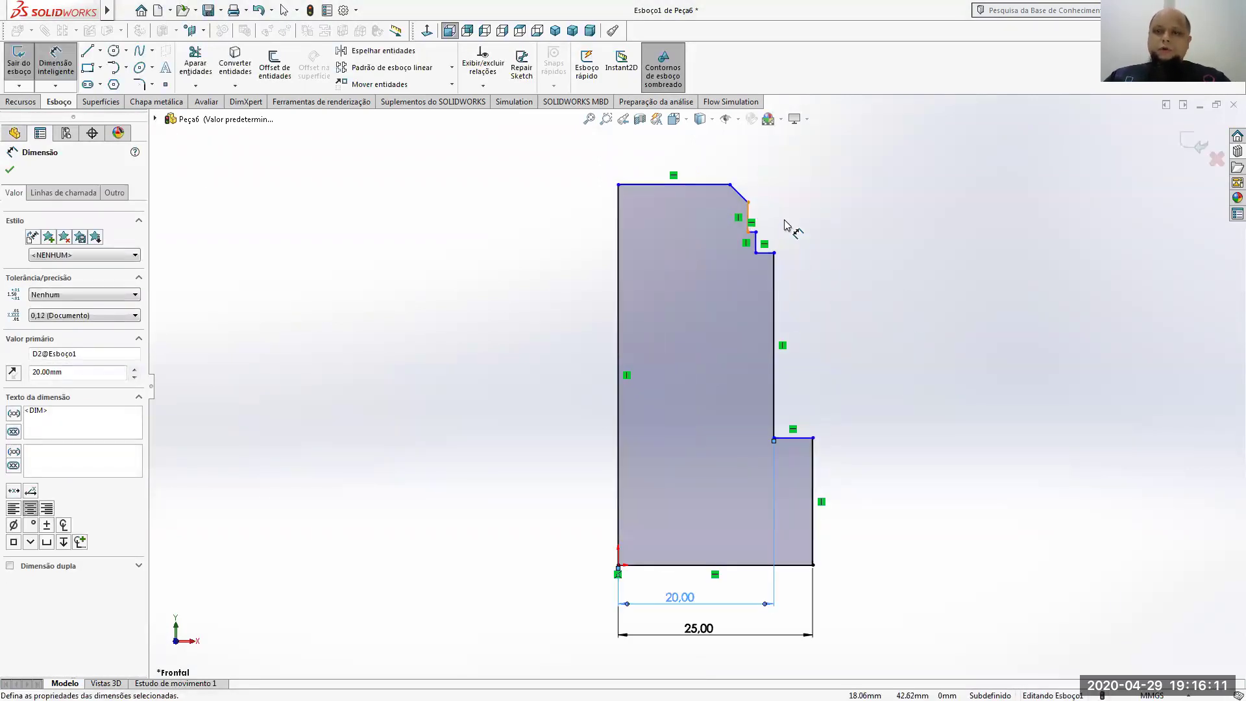
key("Escape")
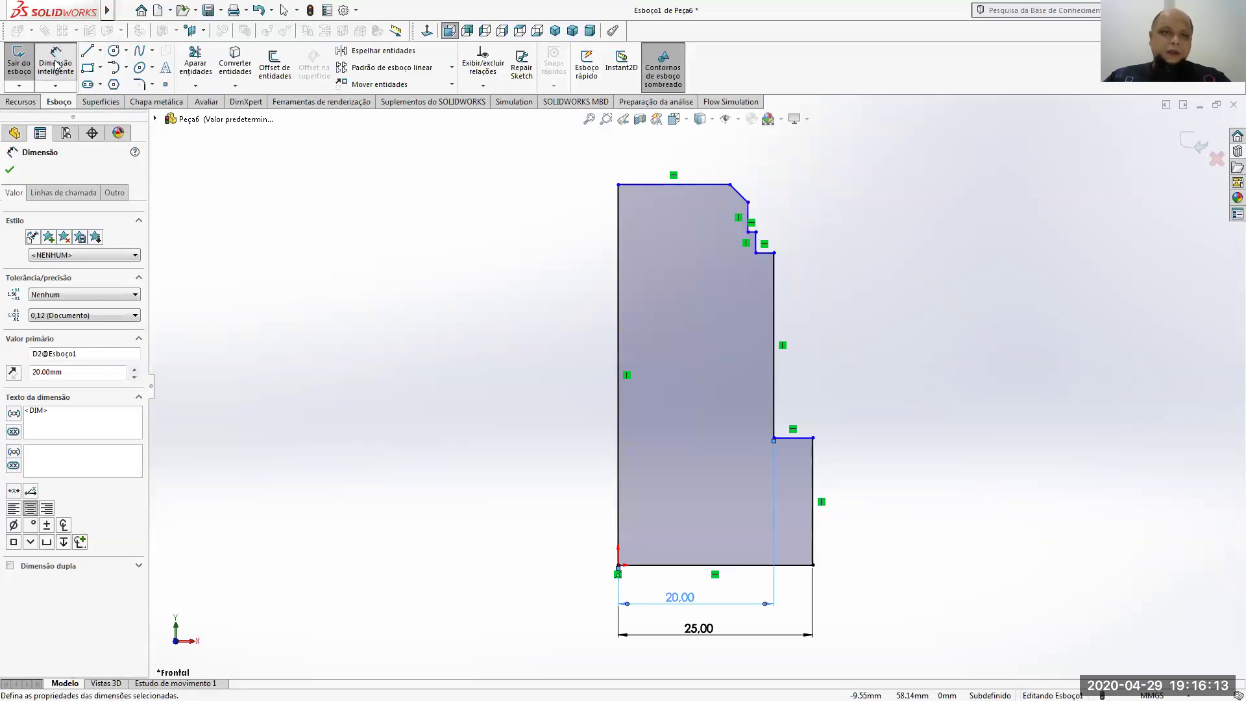
left_click(748, 217)
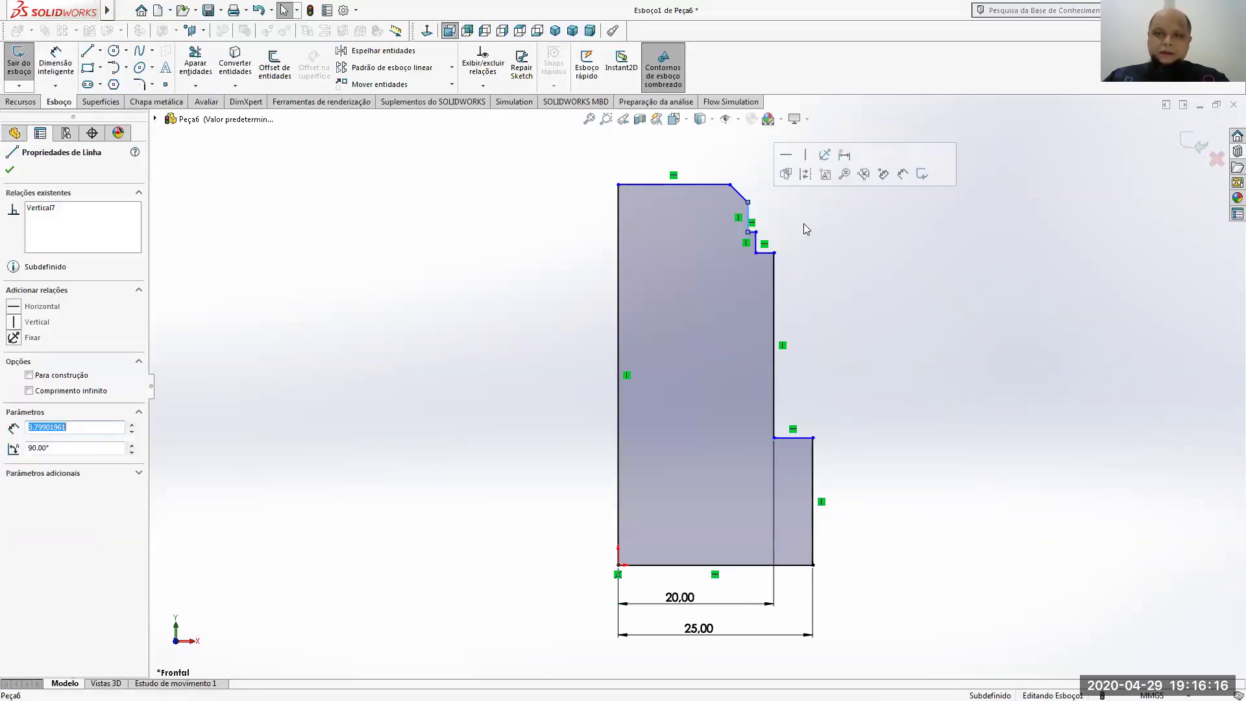
left_click(775, 336, "ctrl")
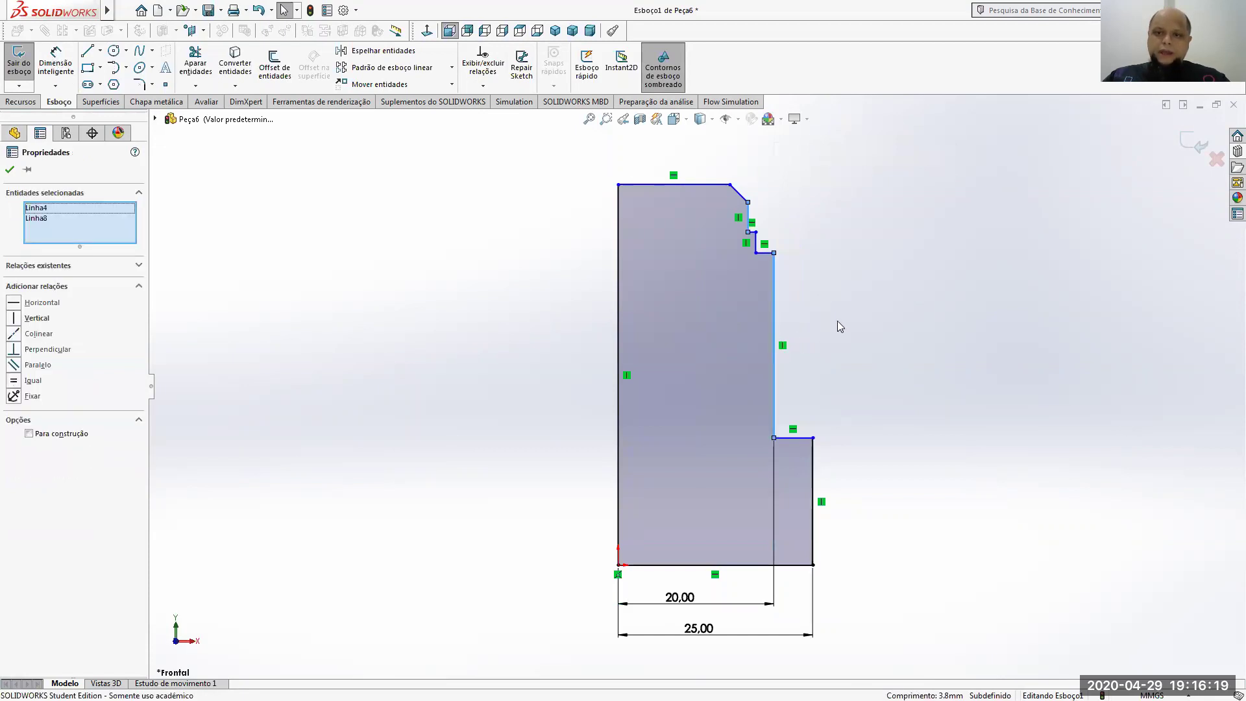
left_click(854, 280)
left_click(941, 380)
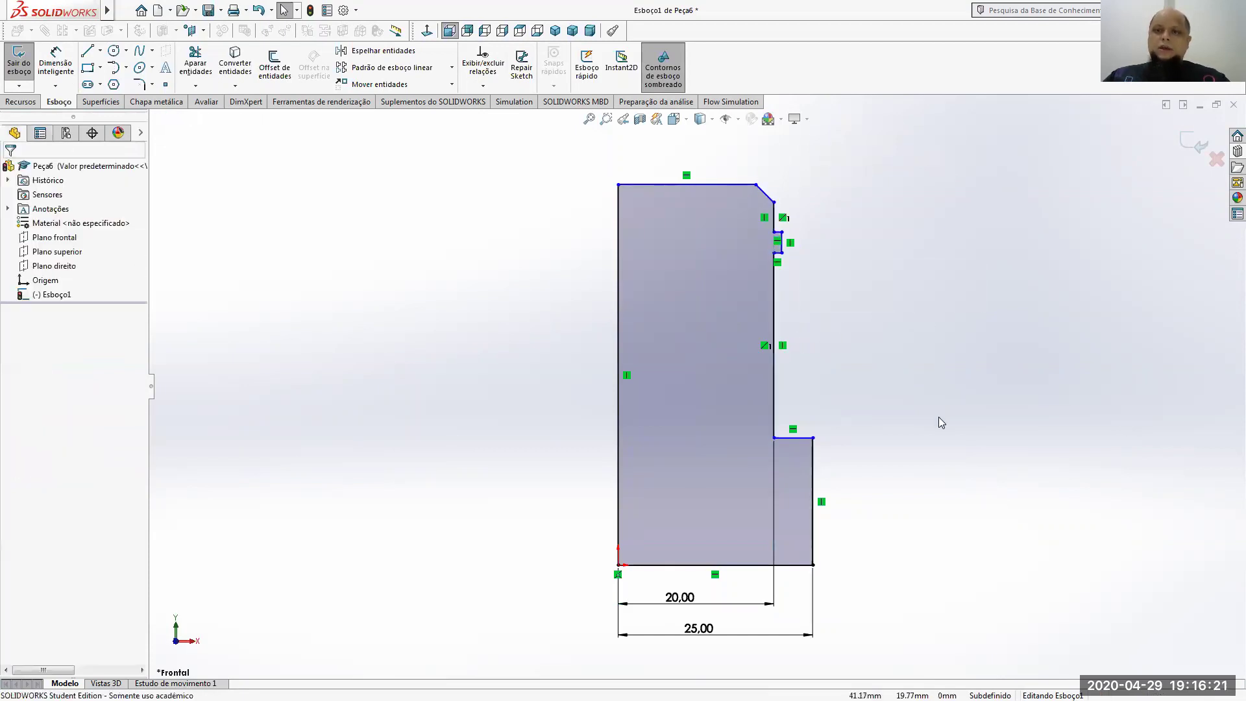
Pull the groove's vertical line inward past the body wall so the groove cuts about 2 mm into the profile
scroll(779, 260, "down", 3)
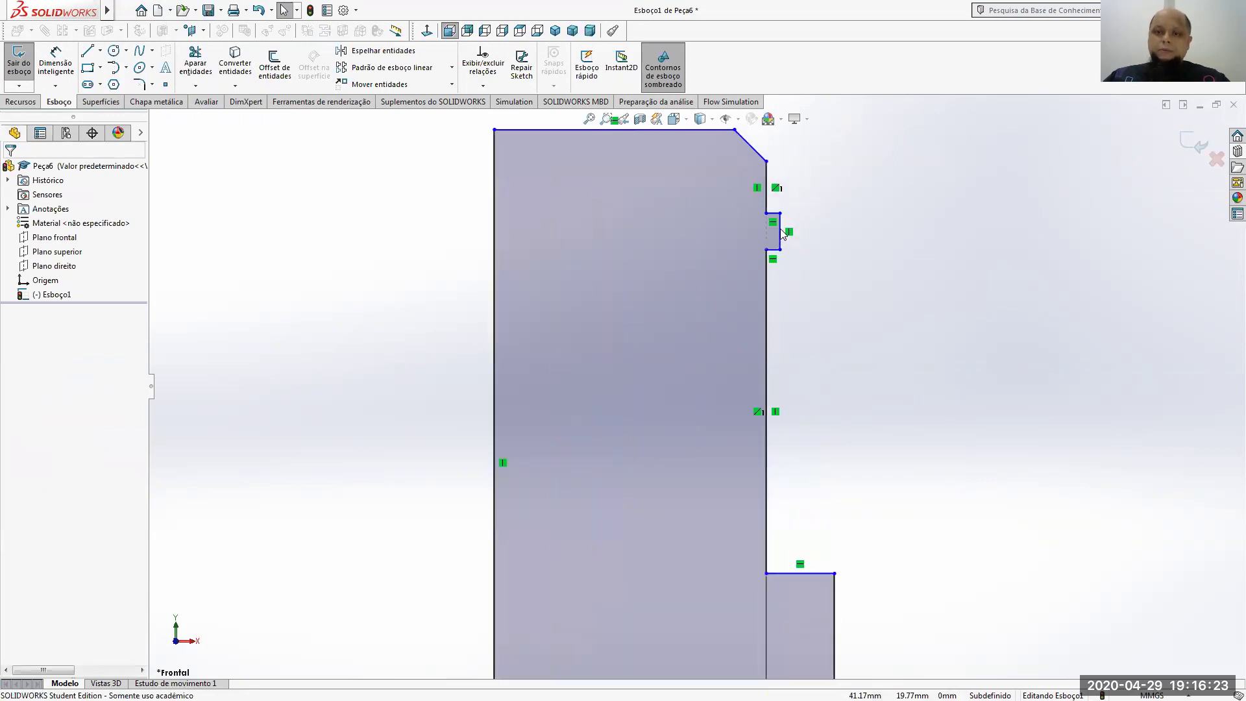
left_click_drag(780, 232, 738, 234)
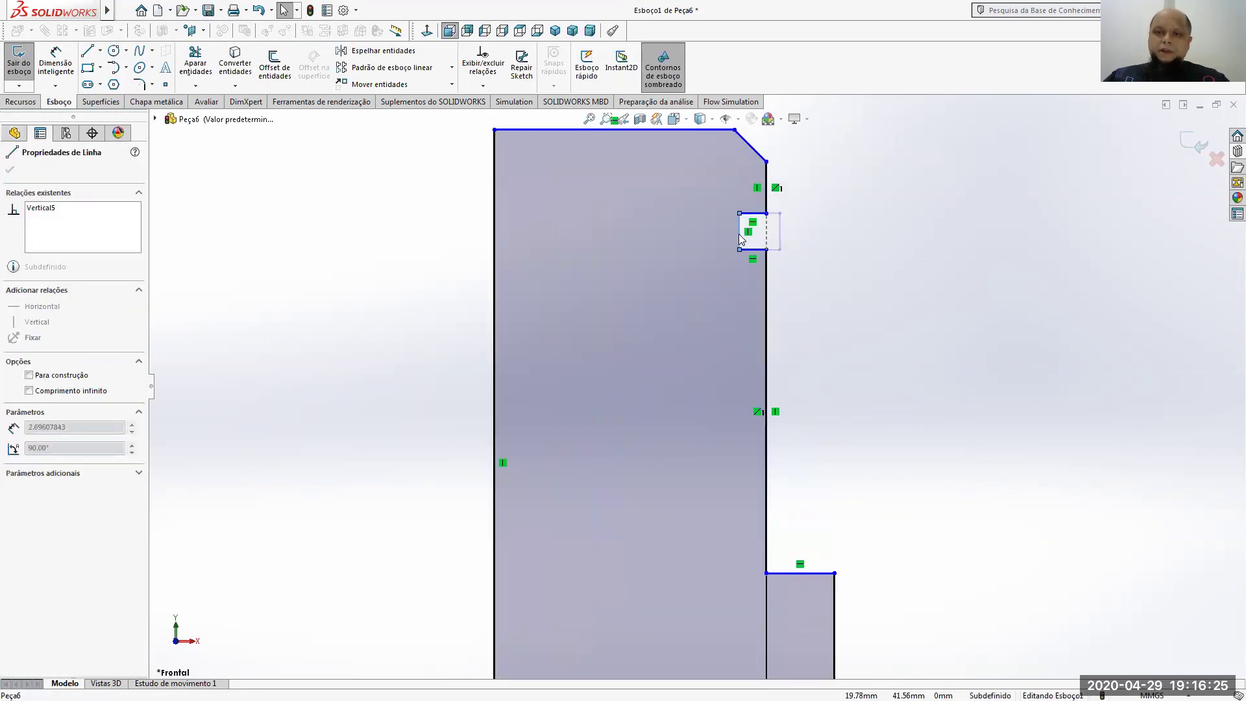
left_click(844, 287)
Dimension the distance between the vertical axis line and the groove's floor and set it to 37,5/2 mm
left_click(56, 63)
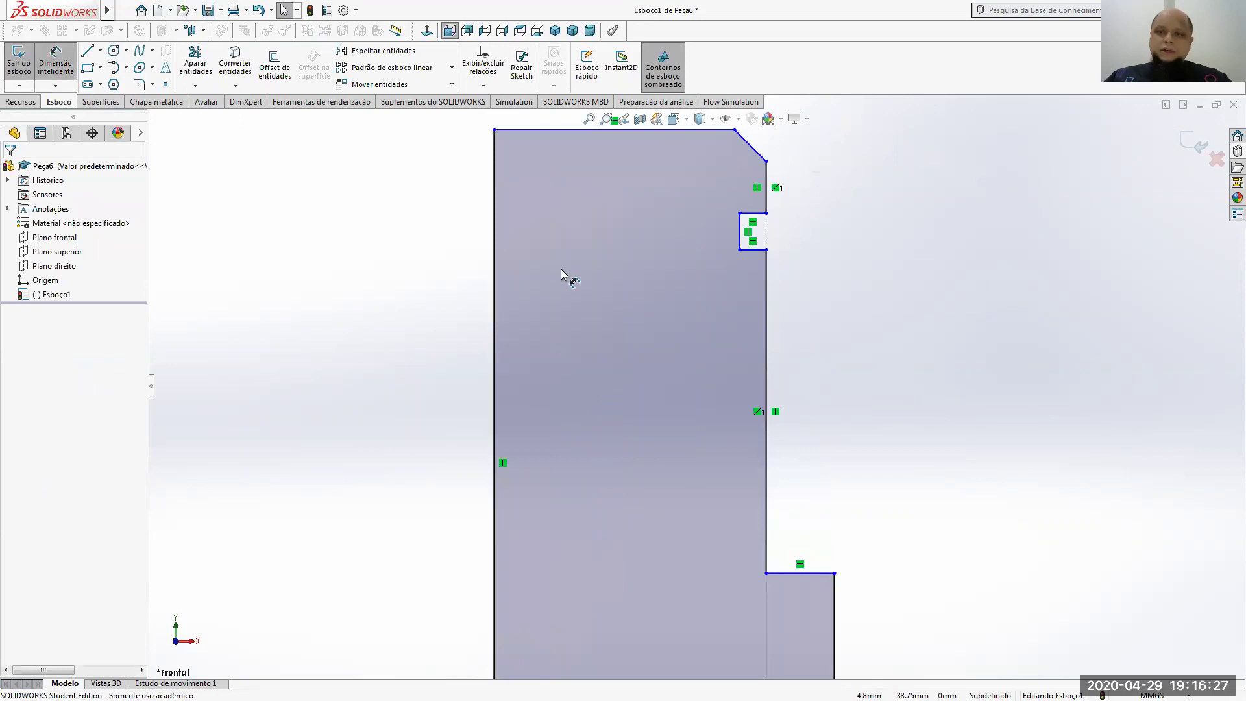
left_click(740, 240)
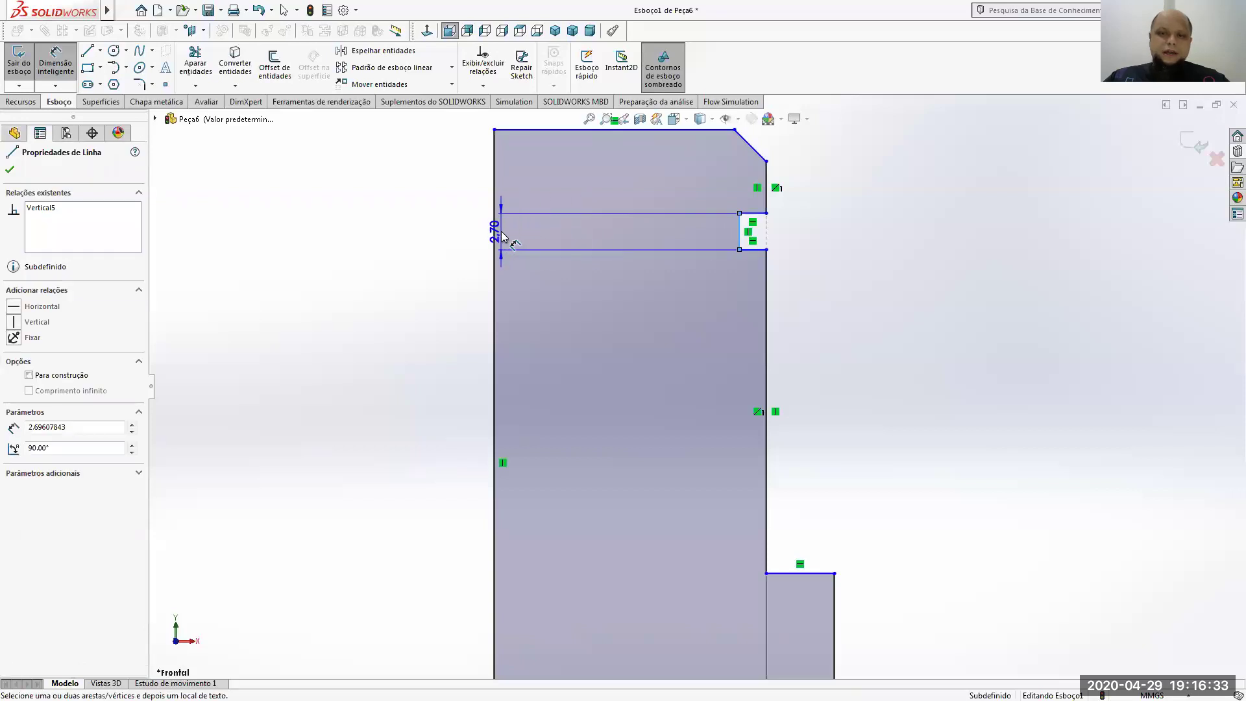
left_click(496, 237)
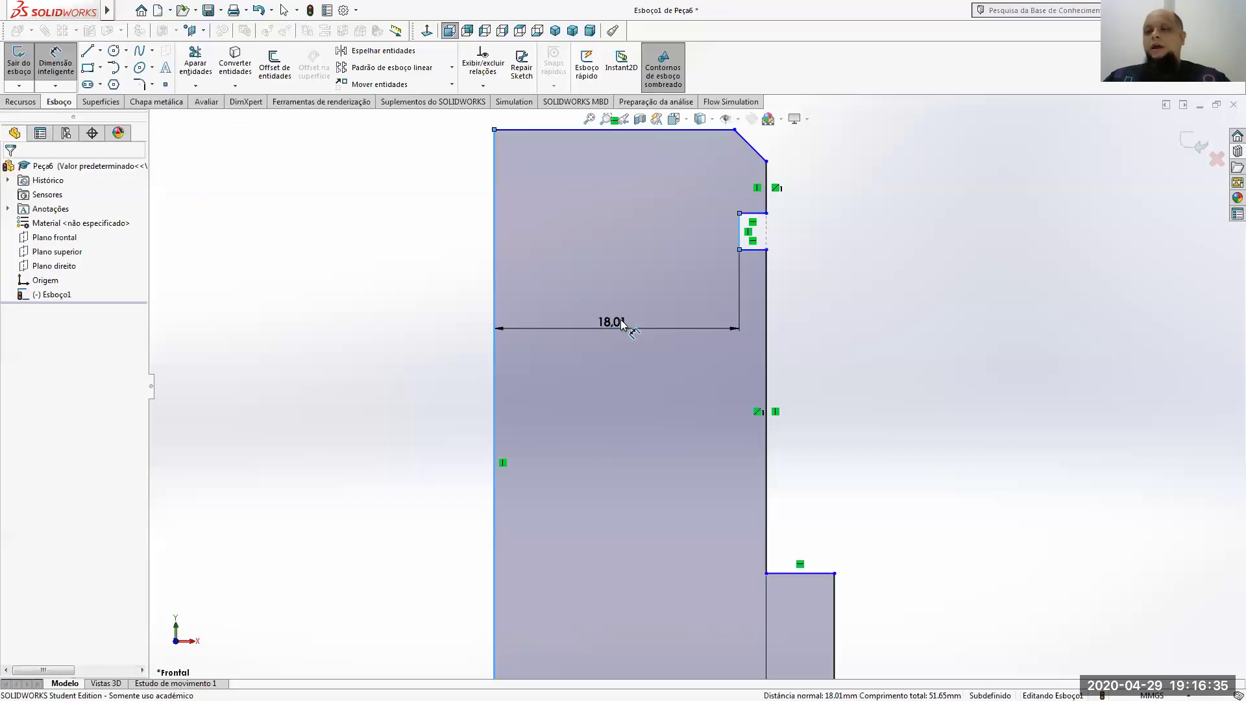
left_click(622, 324)
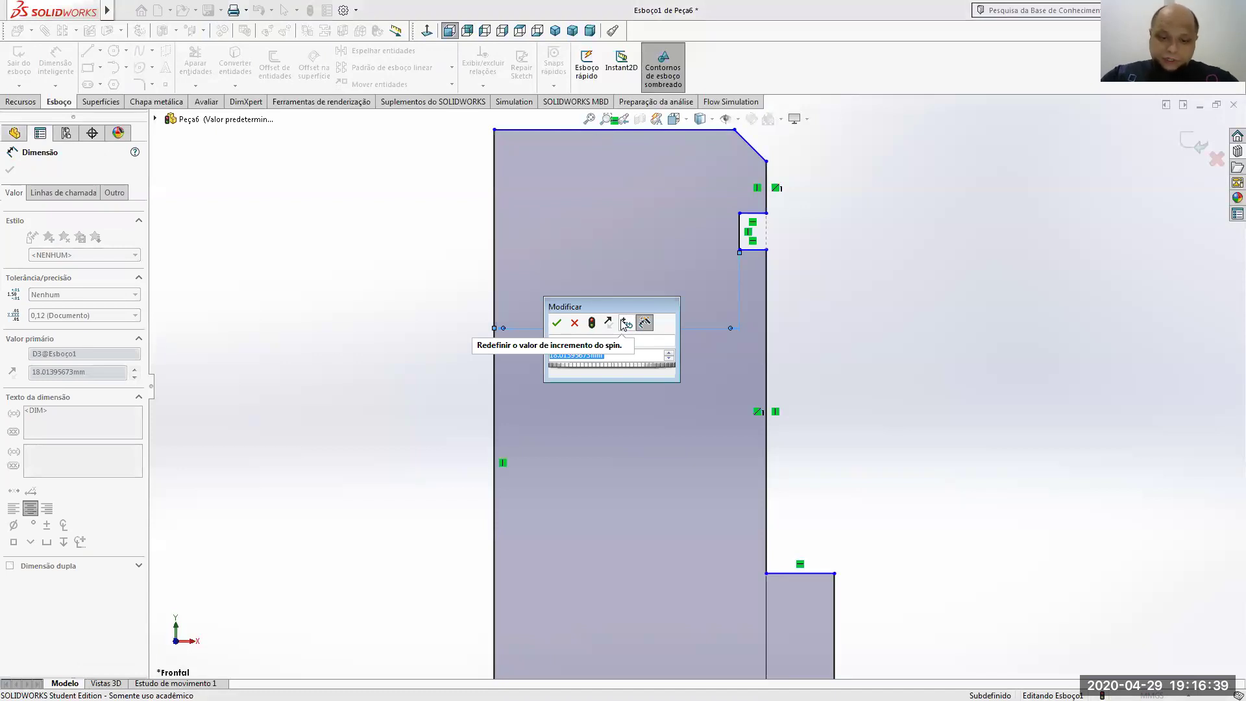
type("37,5/2")
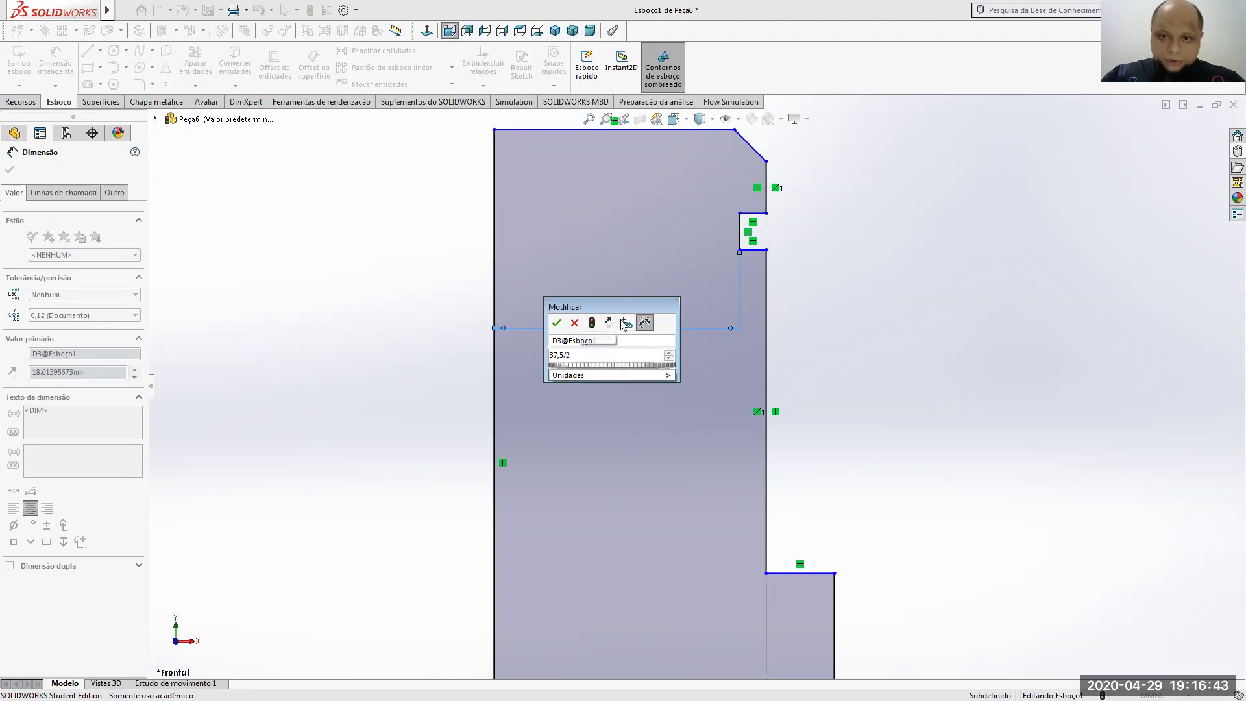
key("Return")
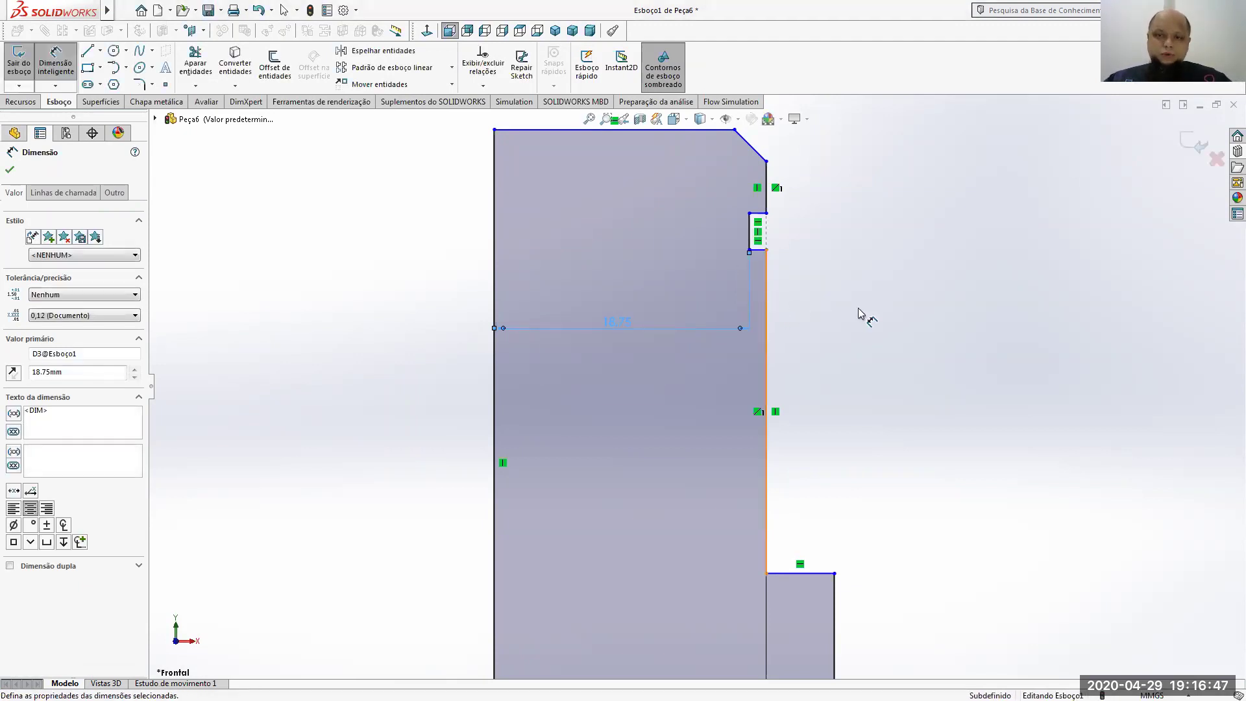
Dimension the length of the body's outer wall between the base step and the groove and set it to 49.2 mm
left_click(767, 325)
left_click(965, 349)
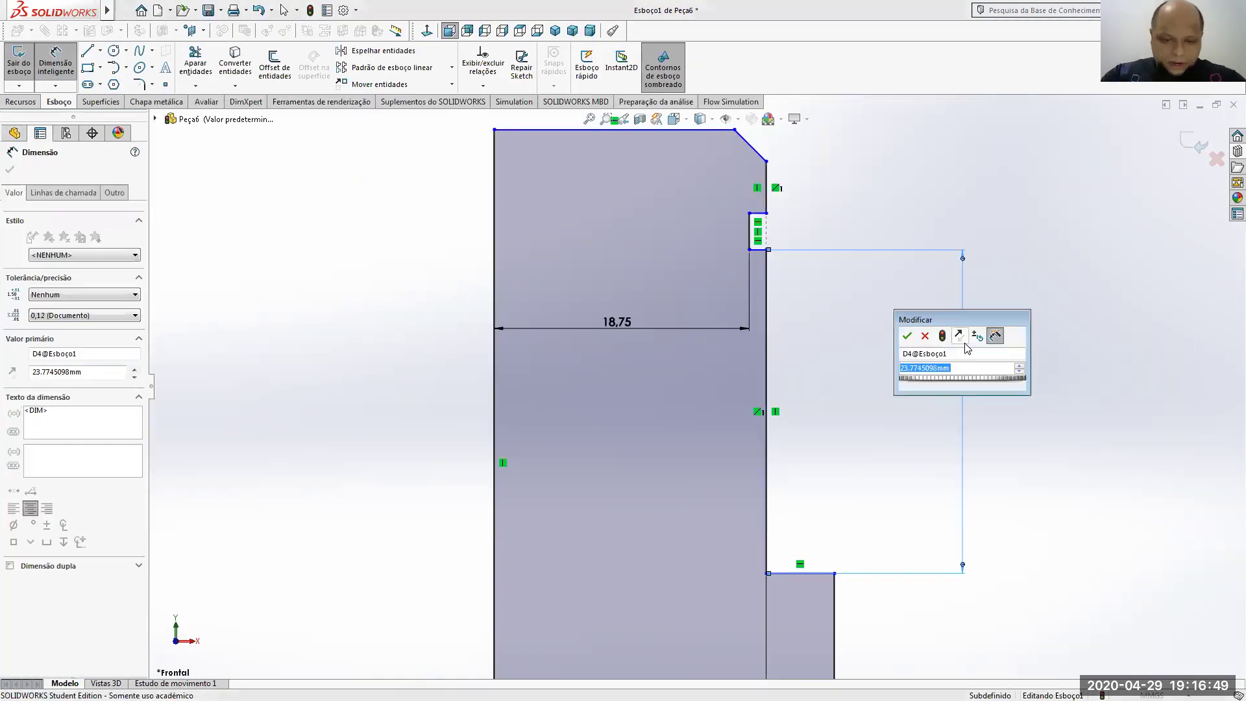
type("49")
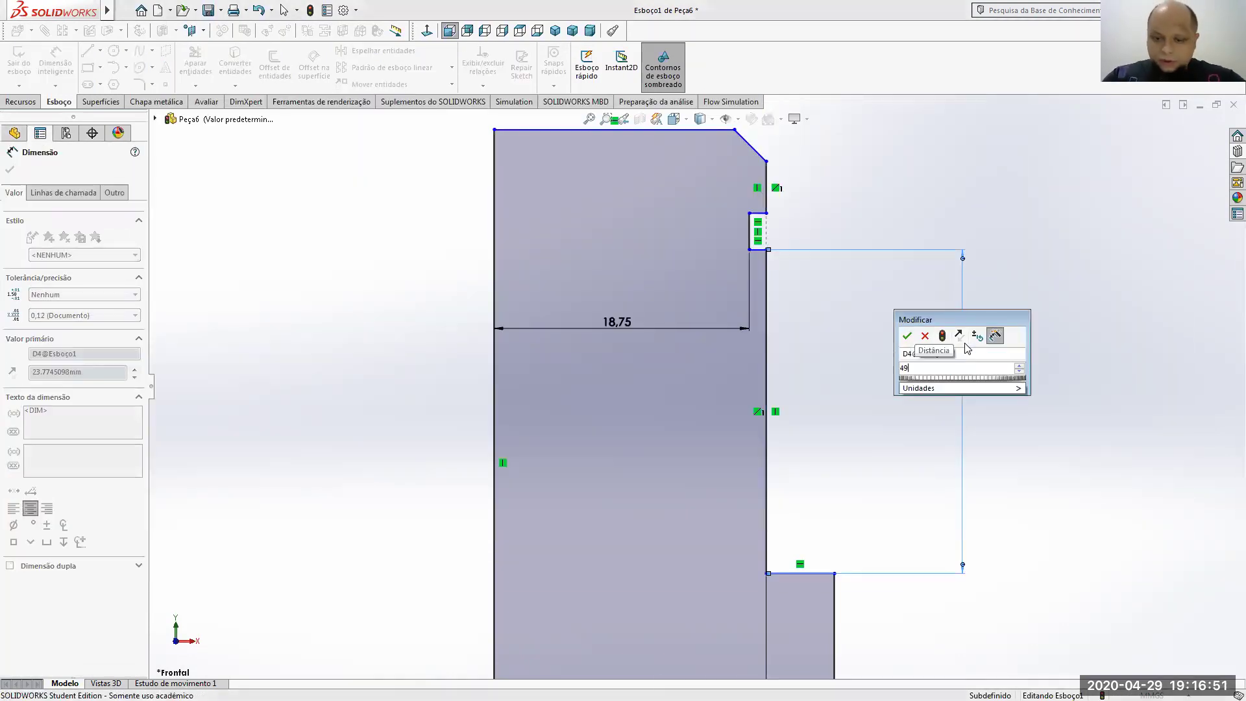
type(".2")
key("Return")
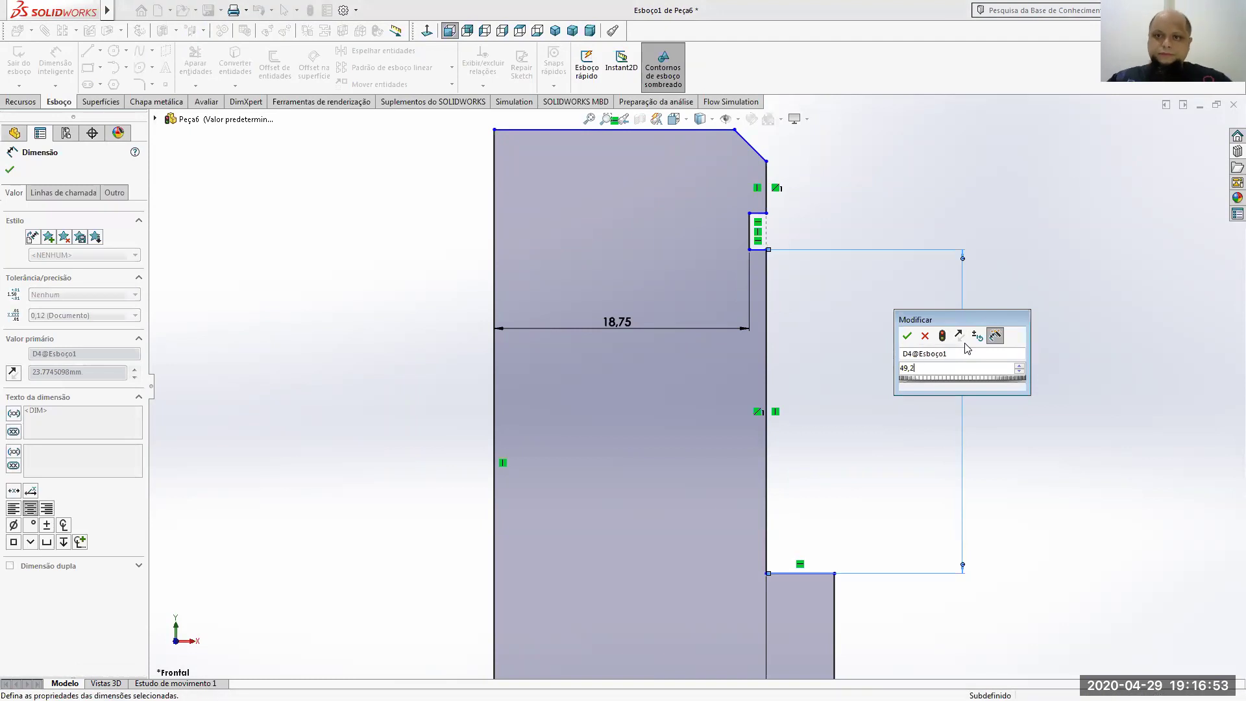
key("f")
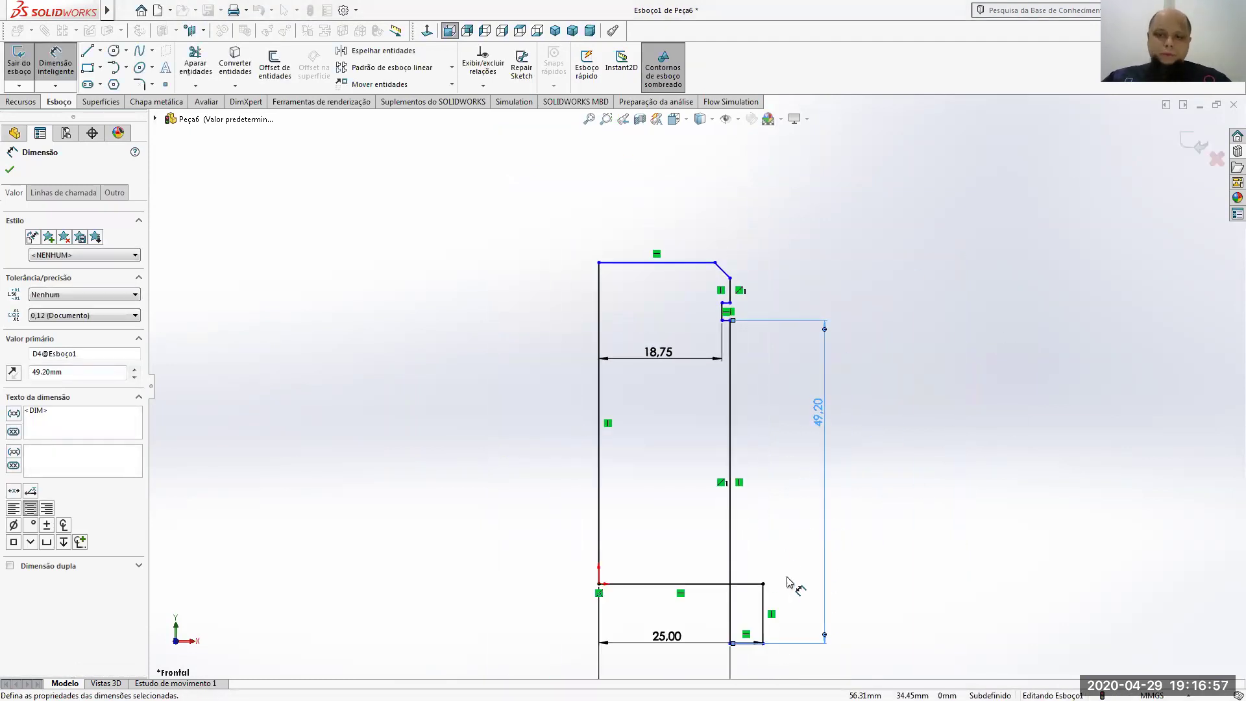
key("Escape")
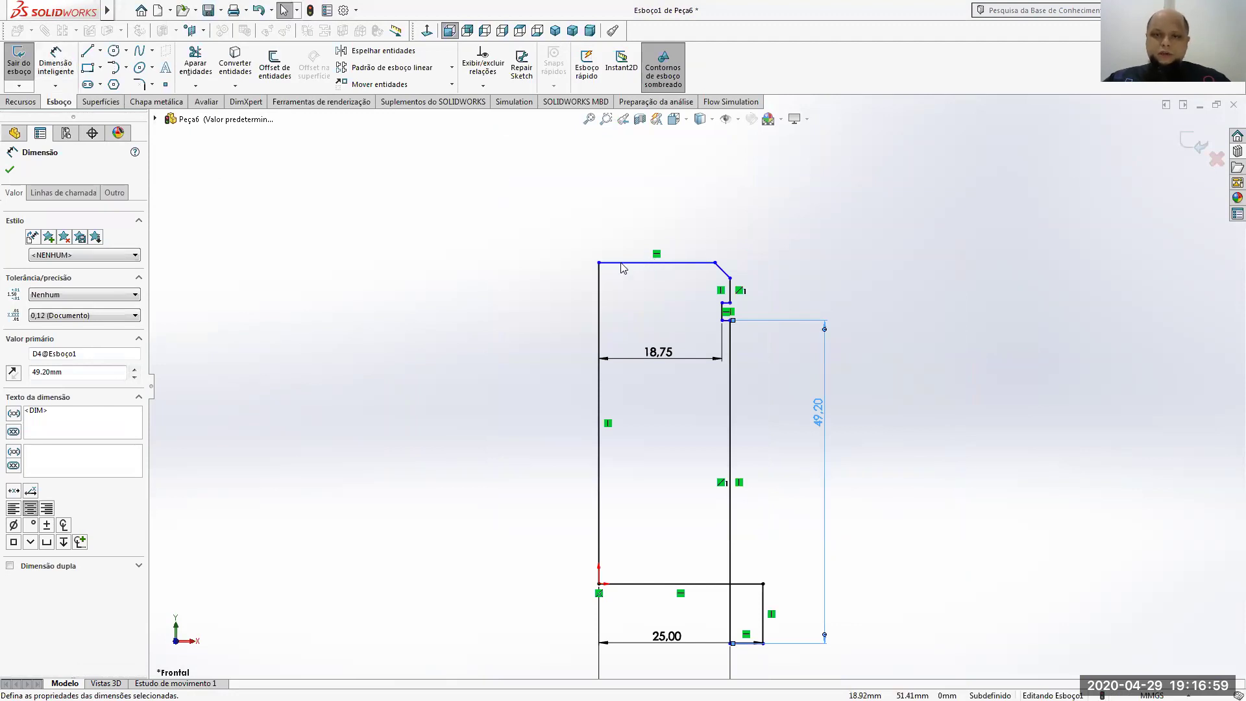
Reshape the distorted profile by raising the top line to about 62 mm, then the chamfer's outer corner and both groove edges
left_click_drag(621, 262, 627, 178)
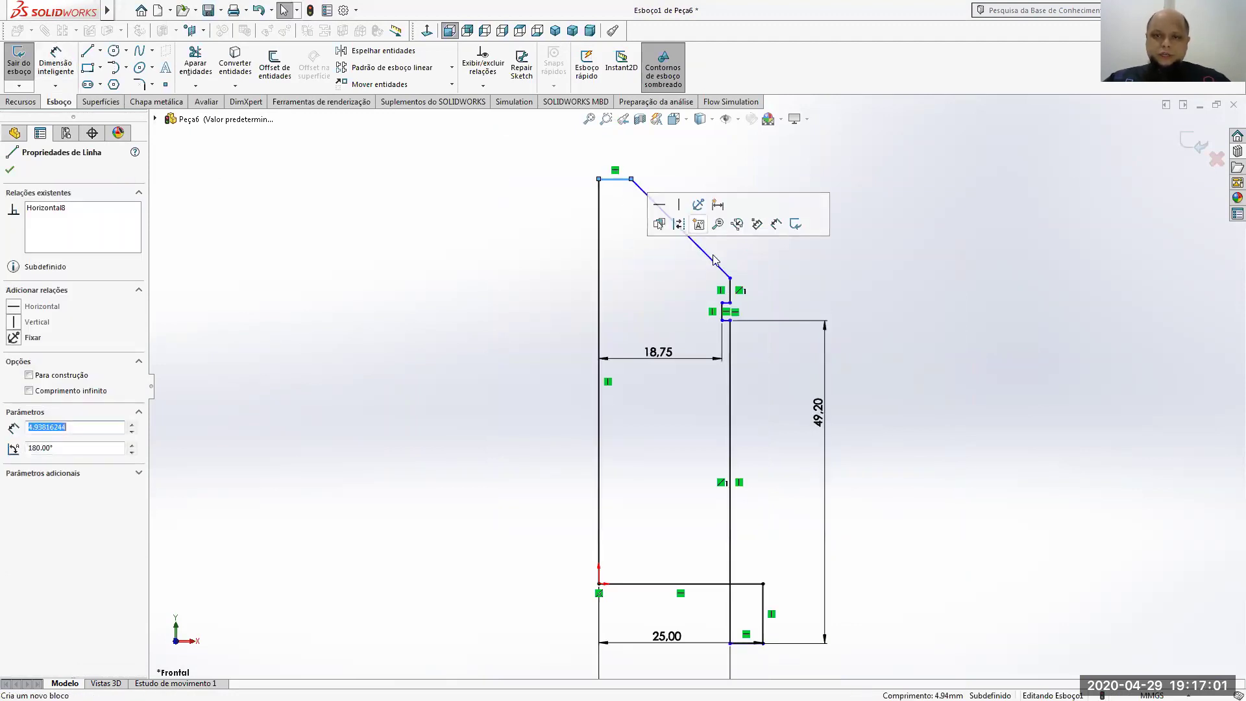
left_click_drag(732, 281, 730, 195)
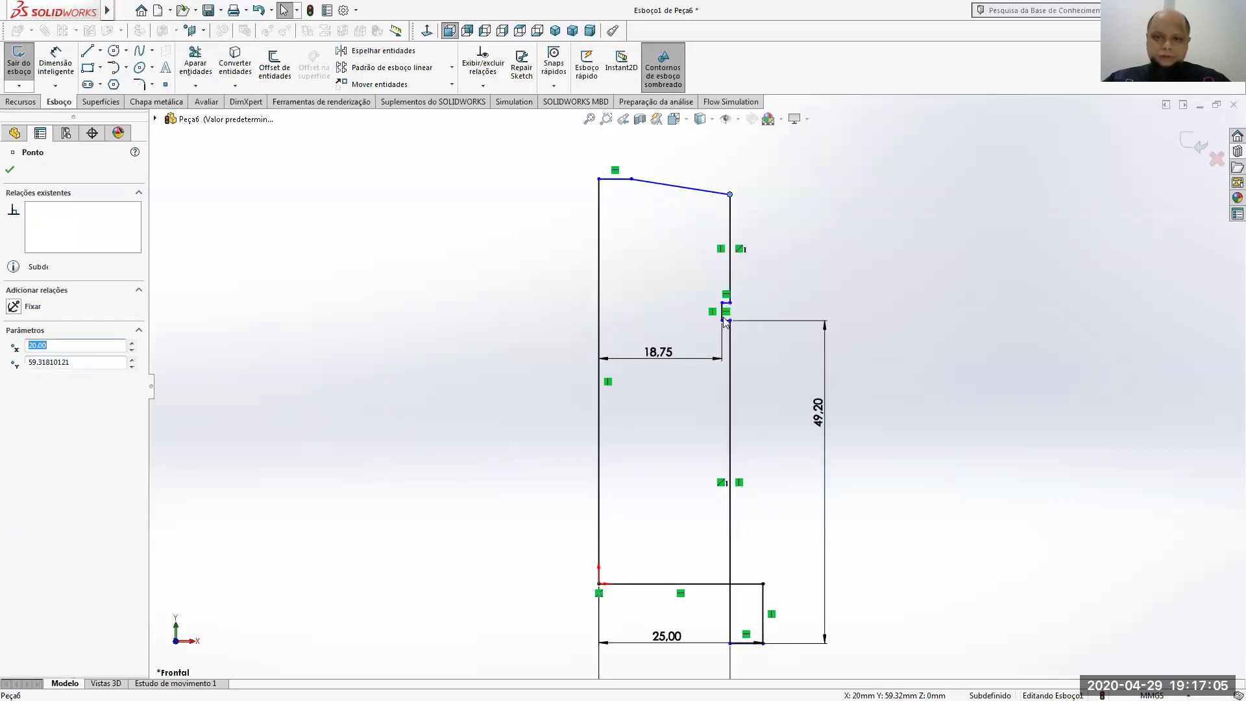
left_click_drag(726, 323, 723, 245)
left_click_drag(727, 308, 728, 221)
left_click(980, 410)
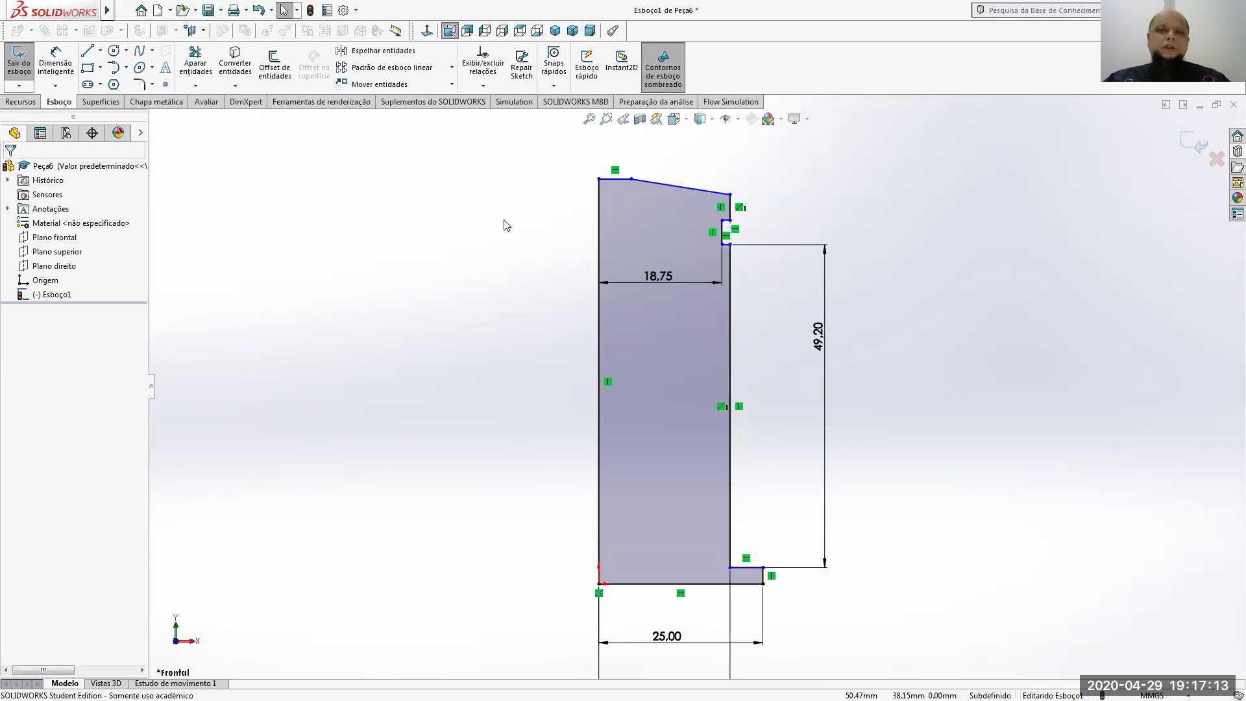
Dimension the profile's overall height along the vertical axis line and set it to 77.7 mm
left_click(56, 65)
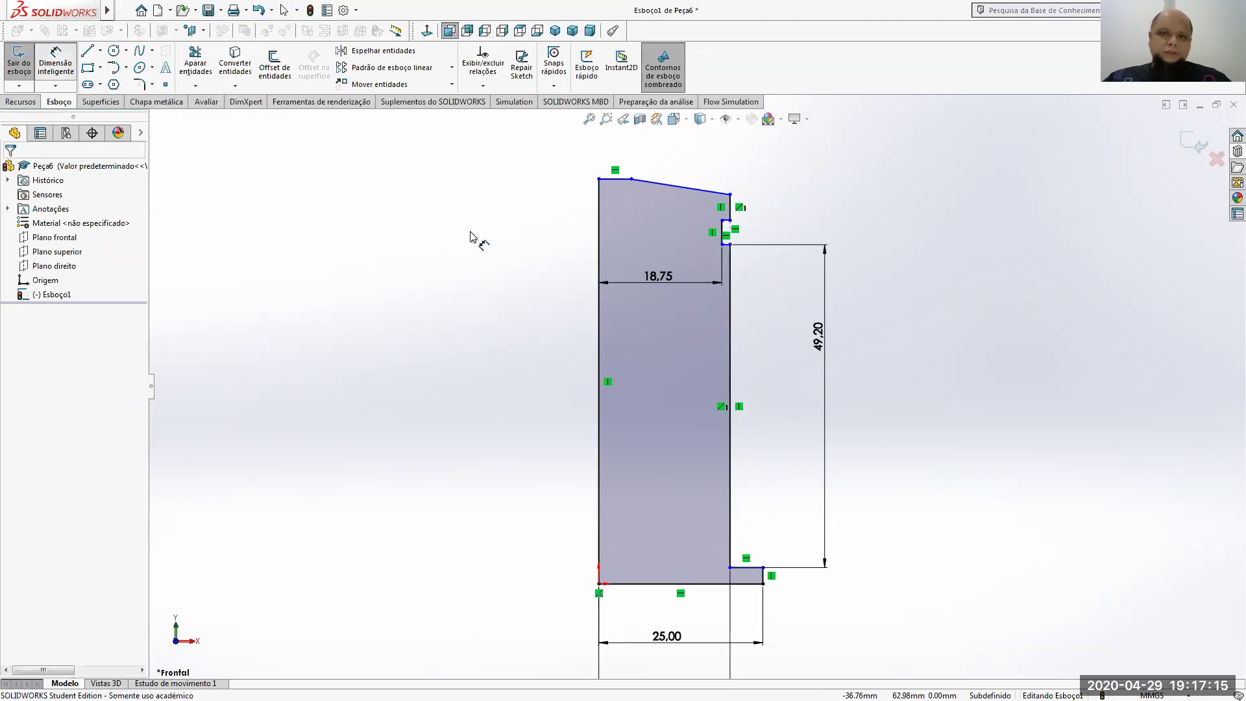
left_click(599, 255)
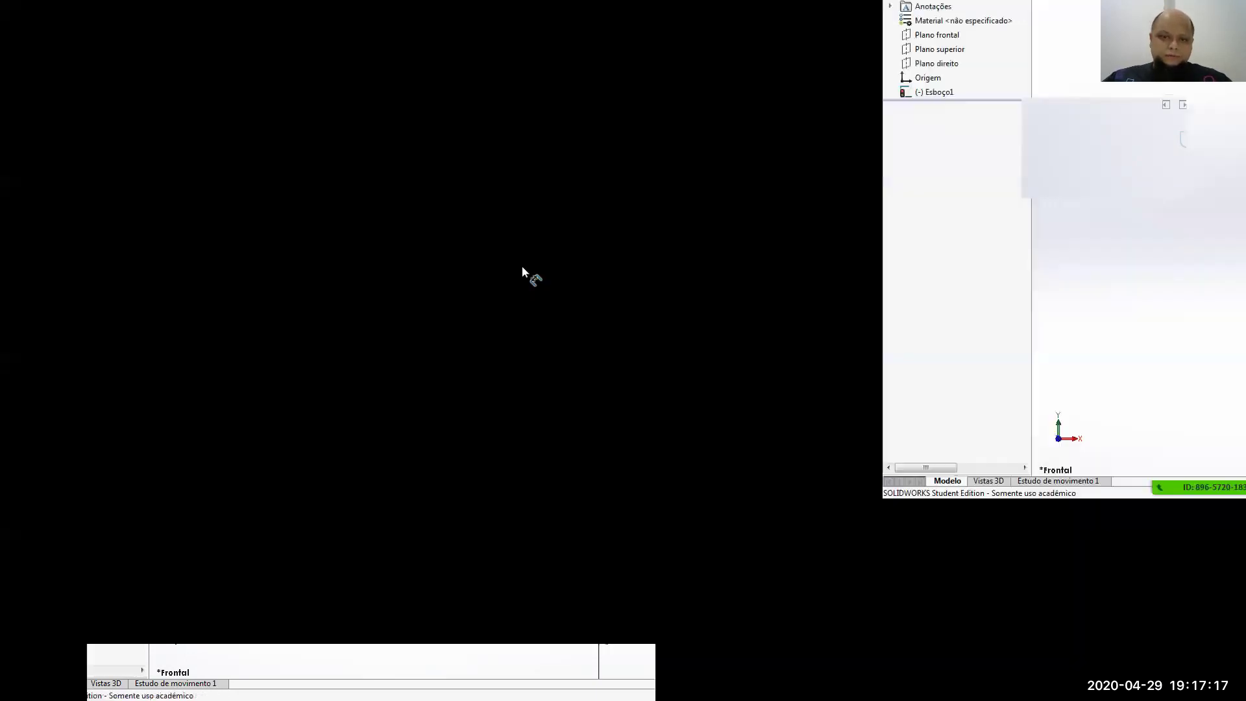
left_click(527, 269)
type("77,")
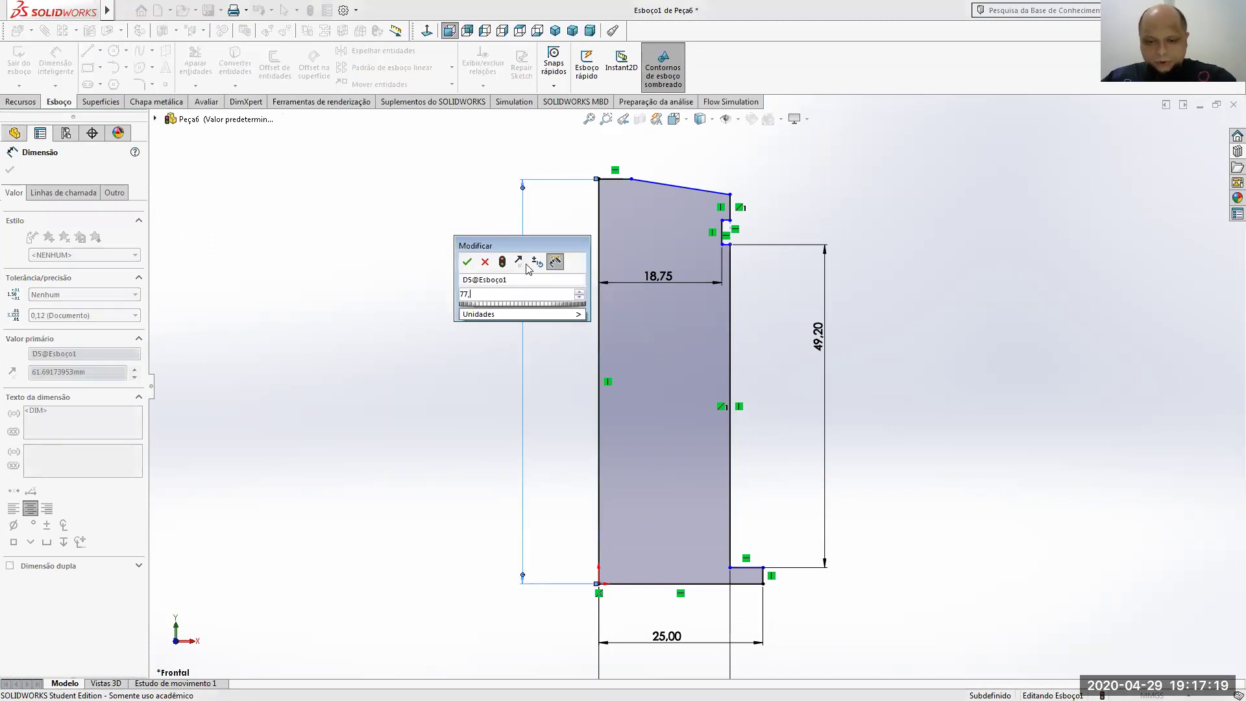
type("7")
key("Return")
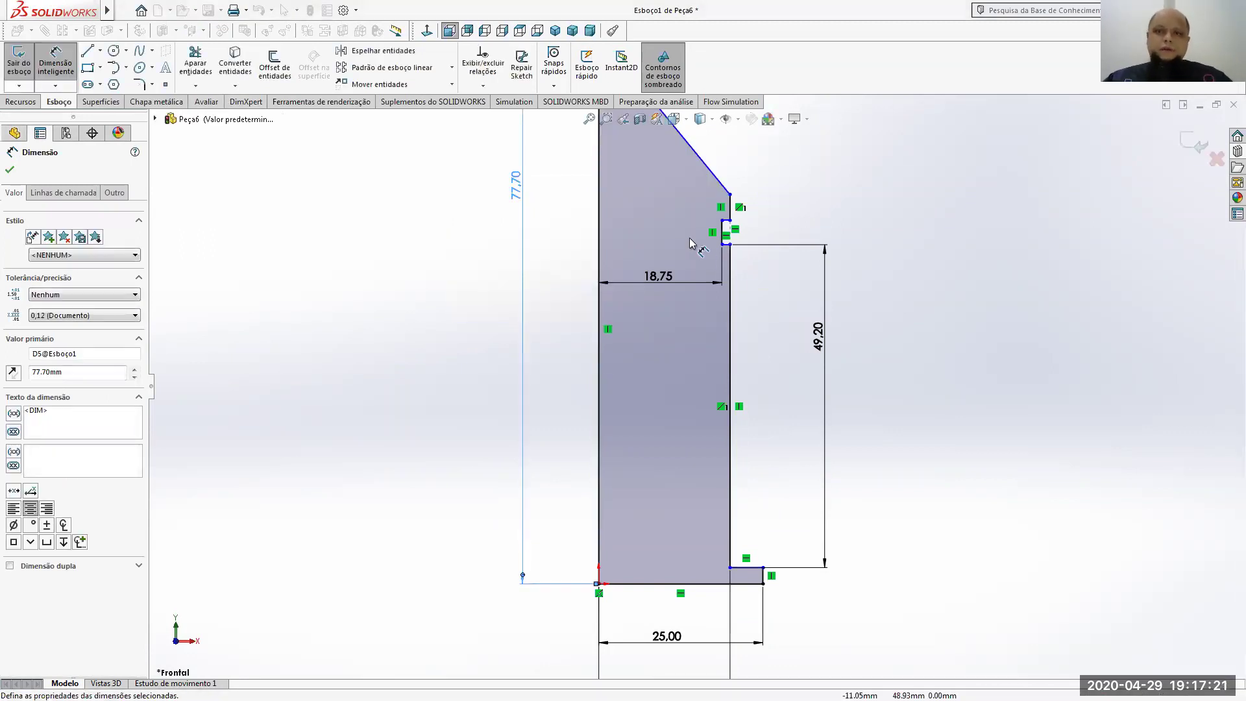
Dimension the distance between the groove's upper edge and the profile's top line and set it to 6 mm
scroll(704, 279, "down", 2)
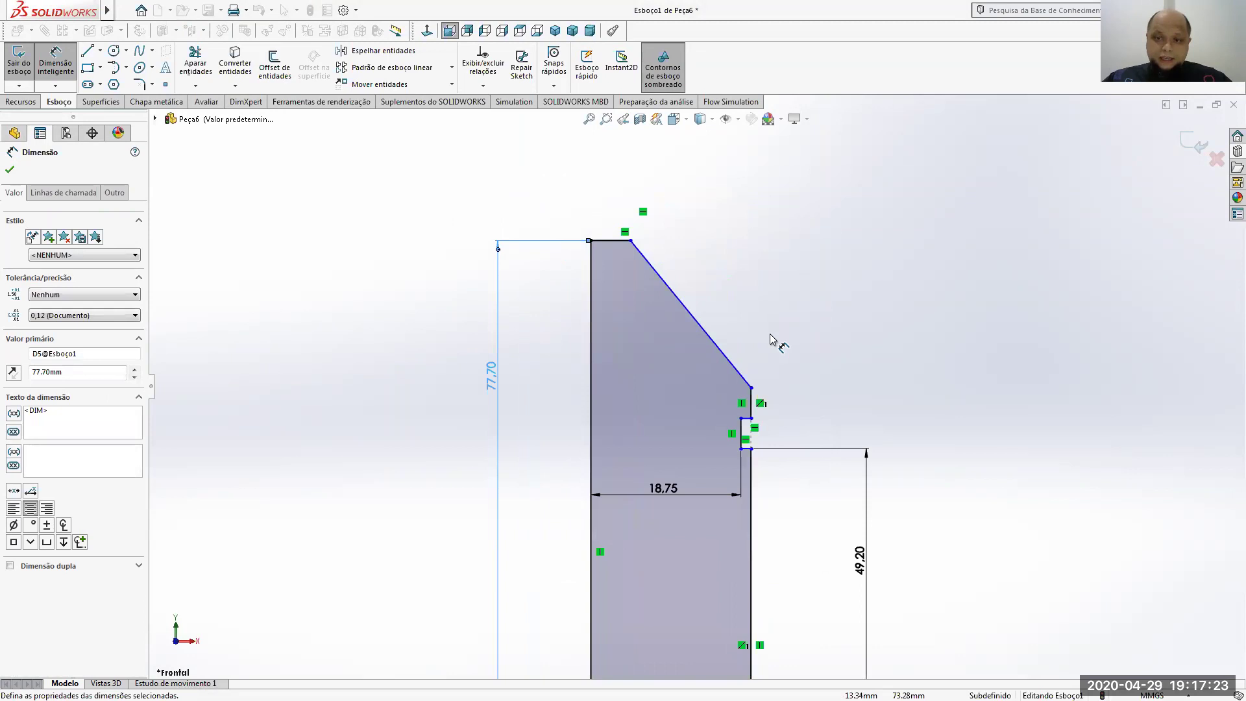
scroll(746, 421, "down", 3)
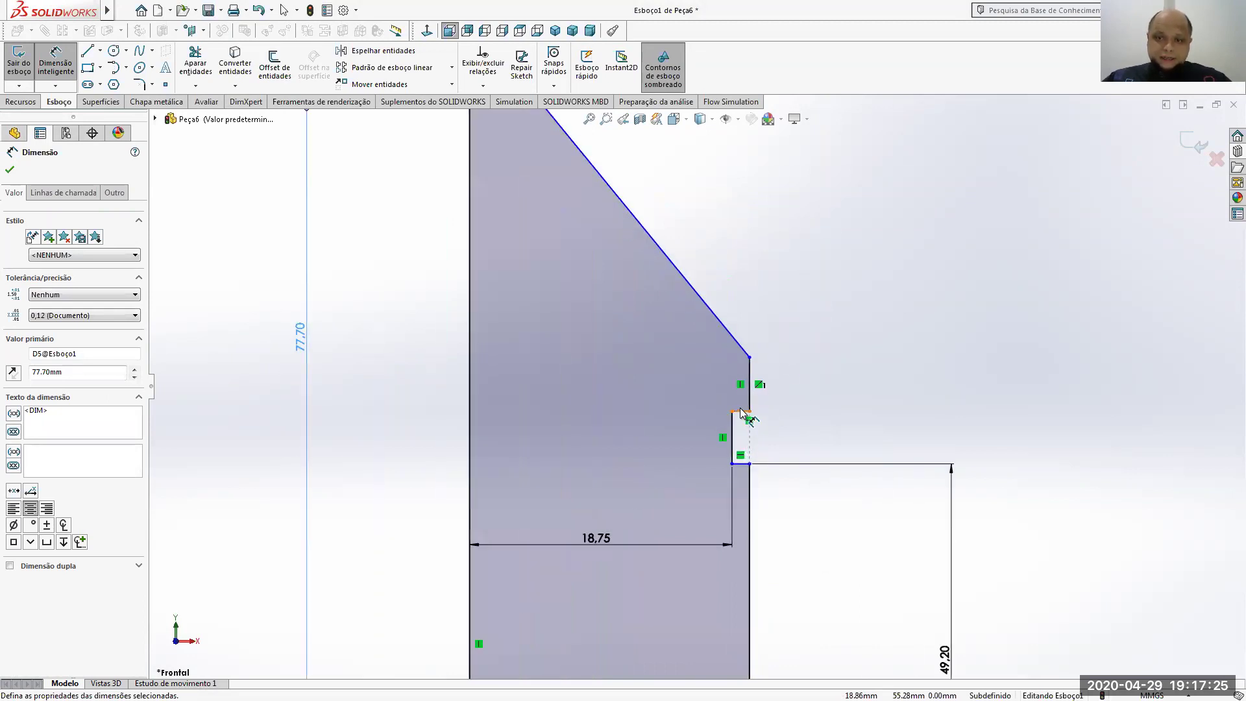
left_click(743, 413)
scroll(678, 363, "up", 2)
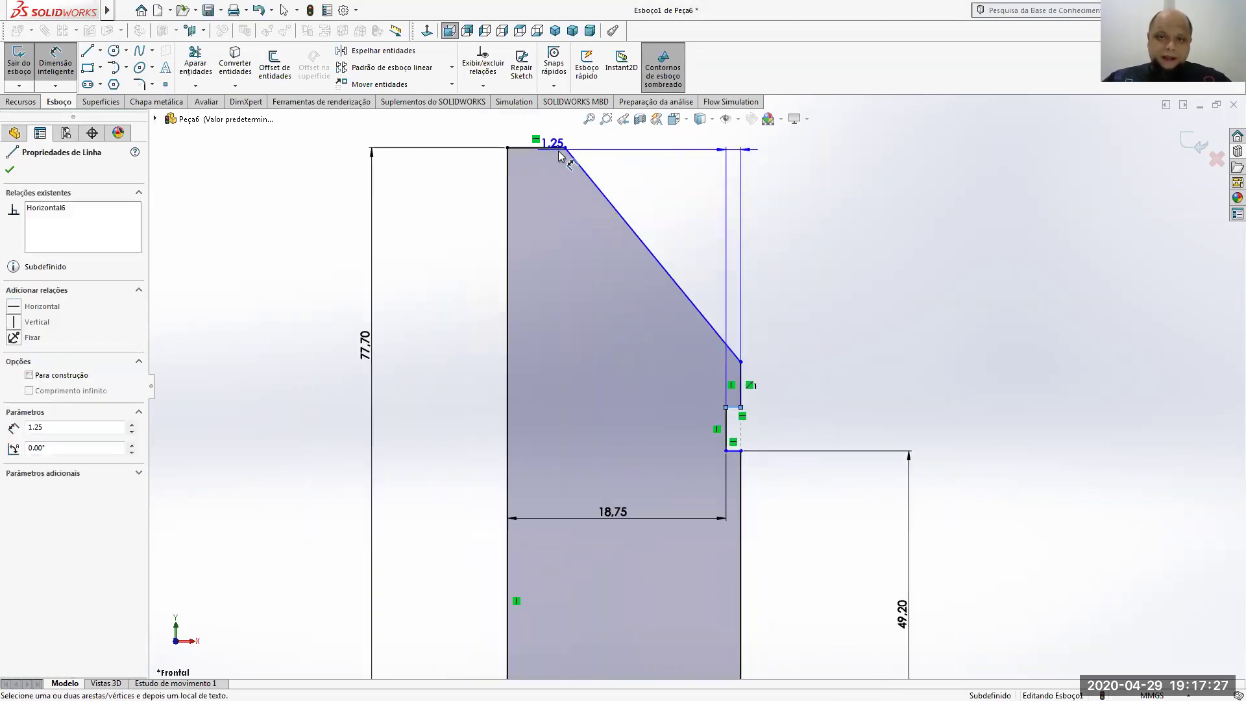
left_click(557, 149)
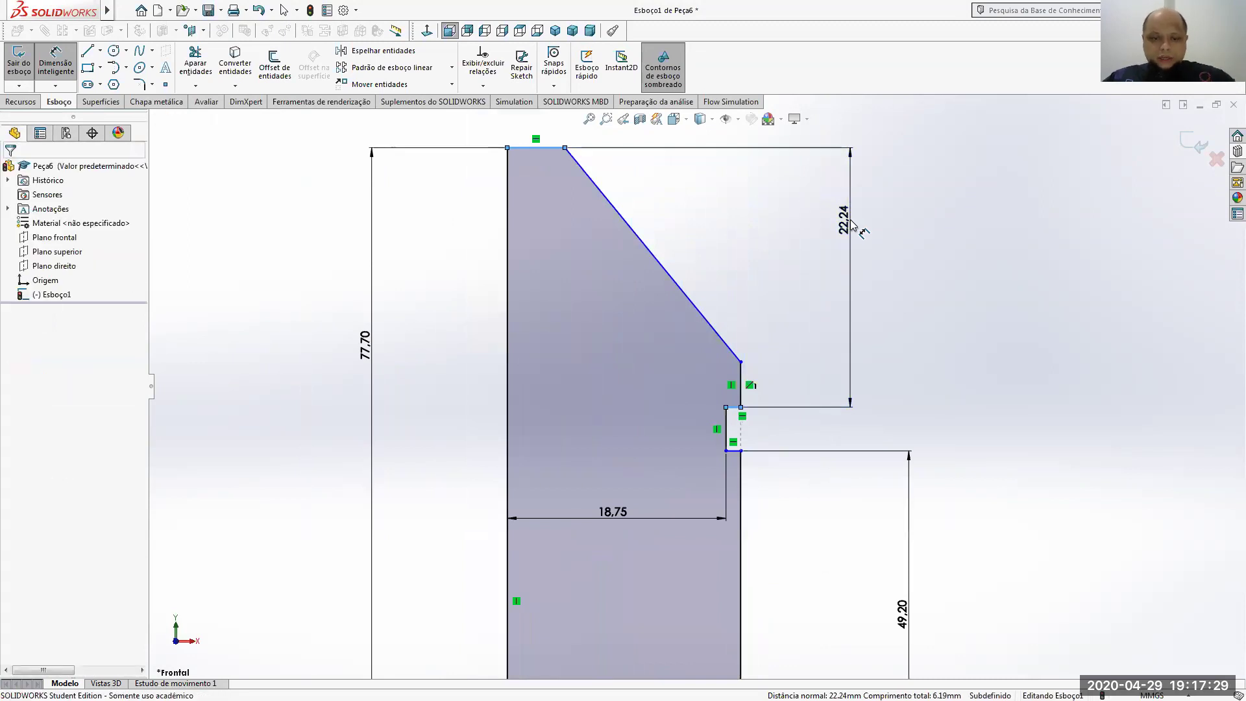
left_click(852, 224)
type("6")
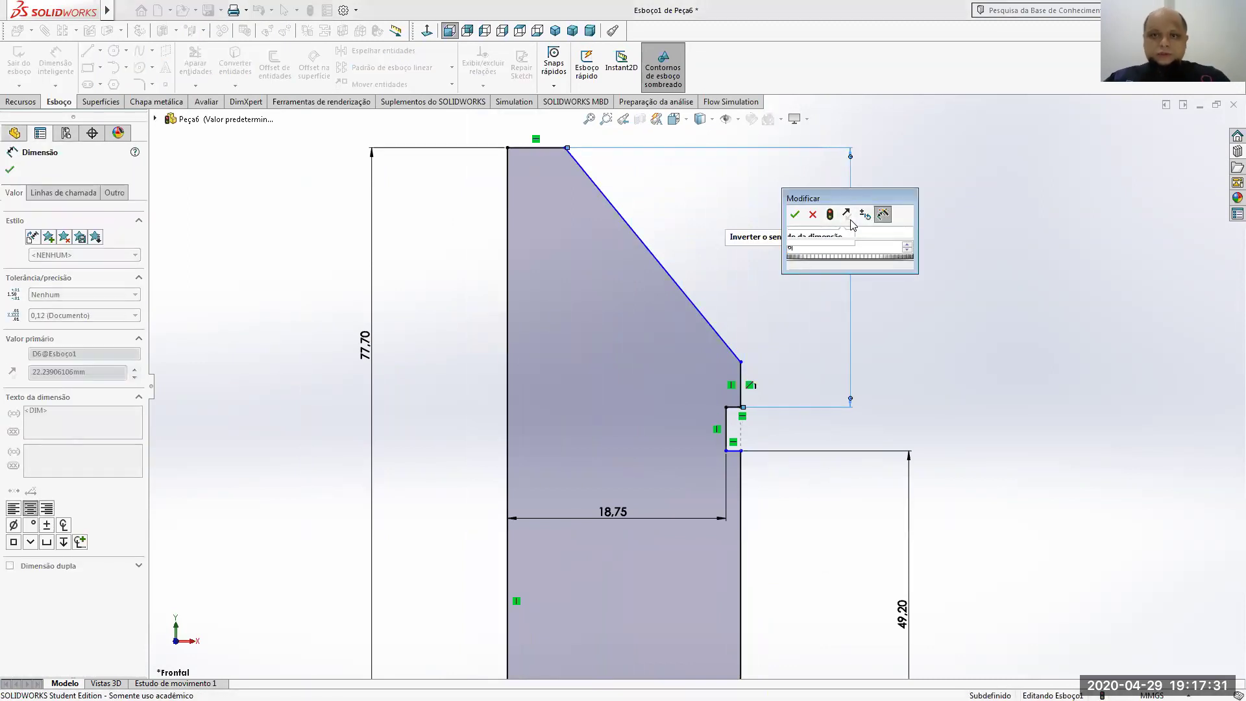
key("Return")
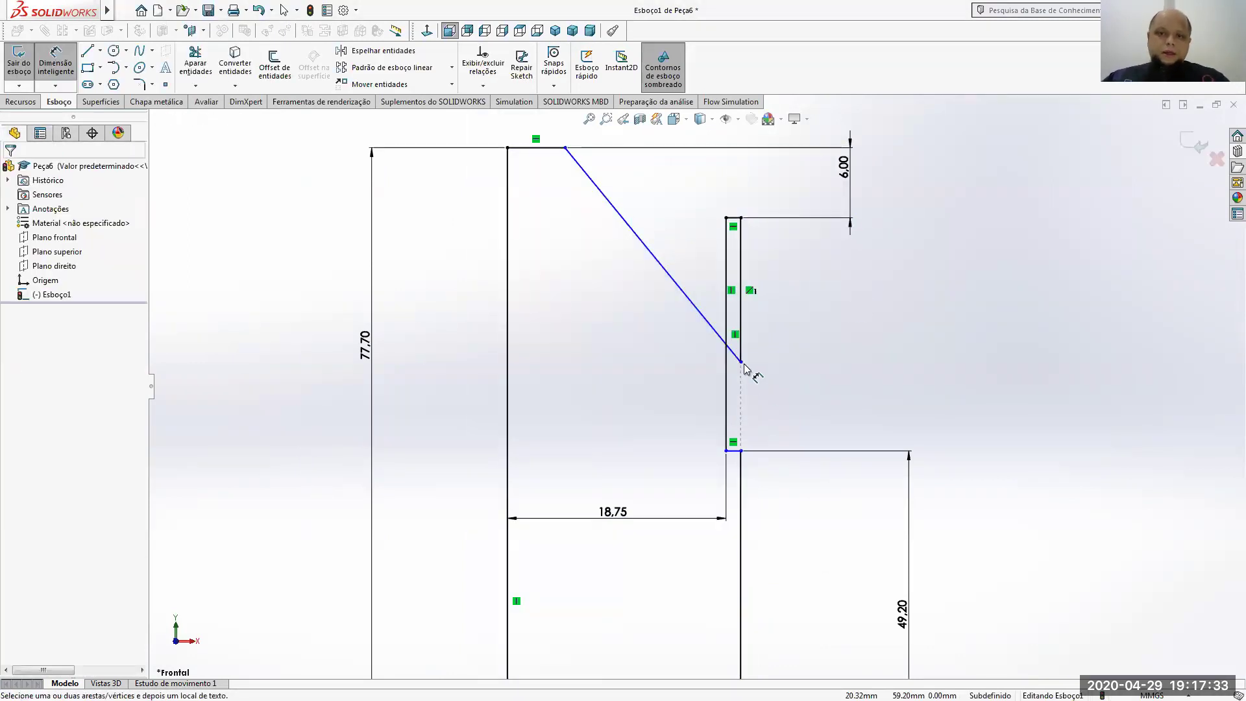
key("Escape")
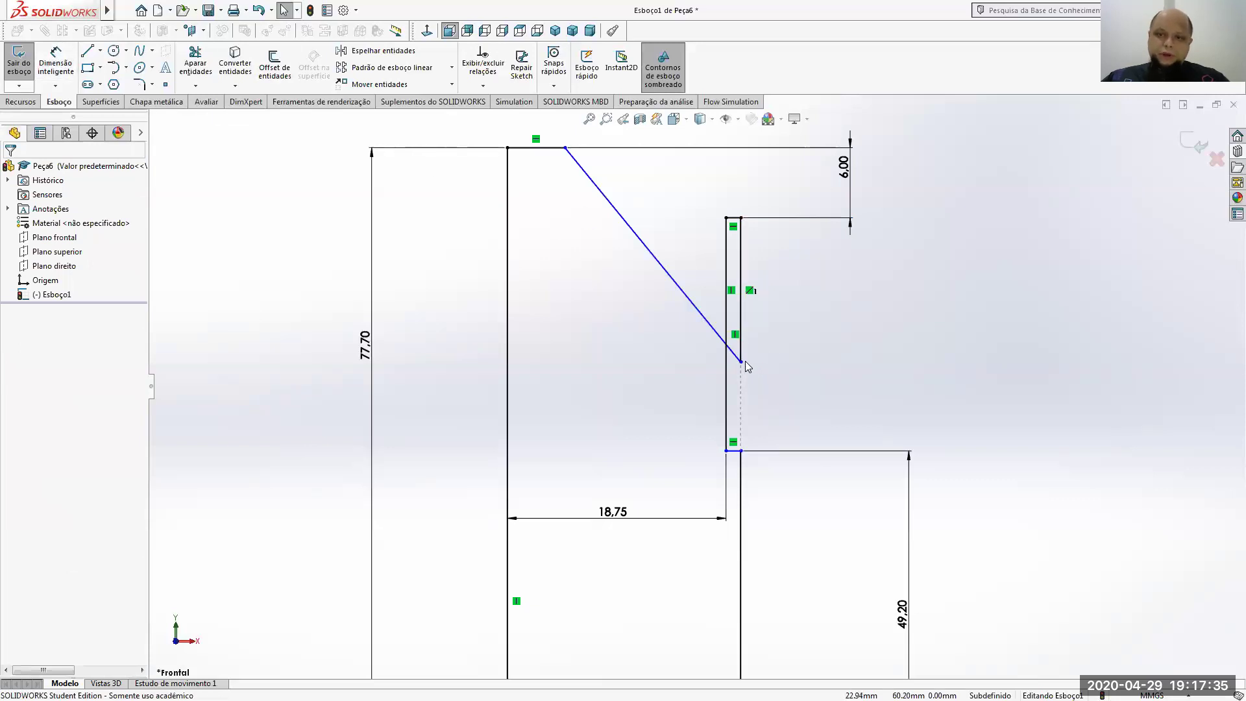
Raise the chamfer's outer corner above the groove and dimension the angle between the chamfer and the top line as 45°
left_click_drag(741, 361, 741, 179)
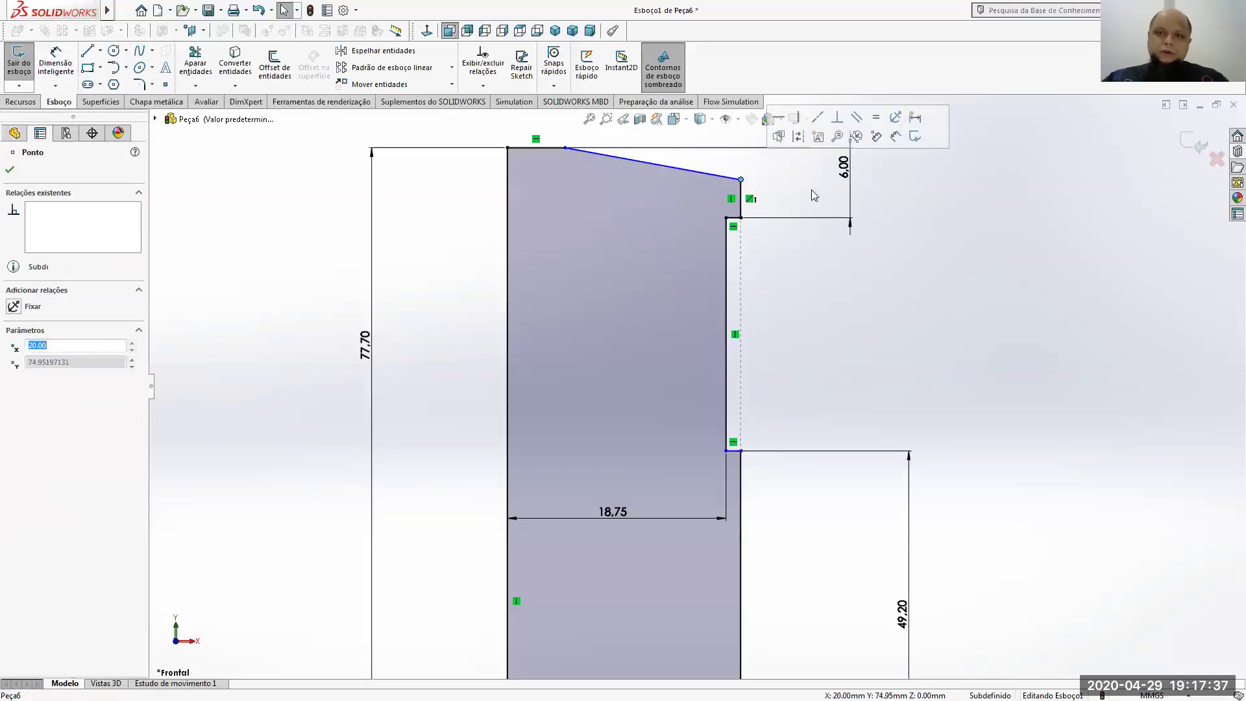
left_click(807, 263)
left_click(56, 63)
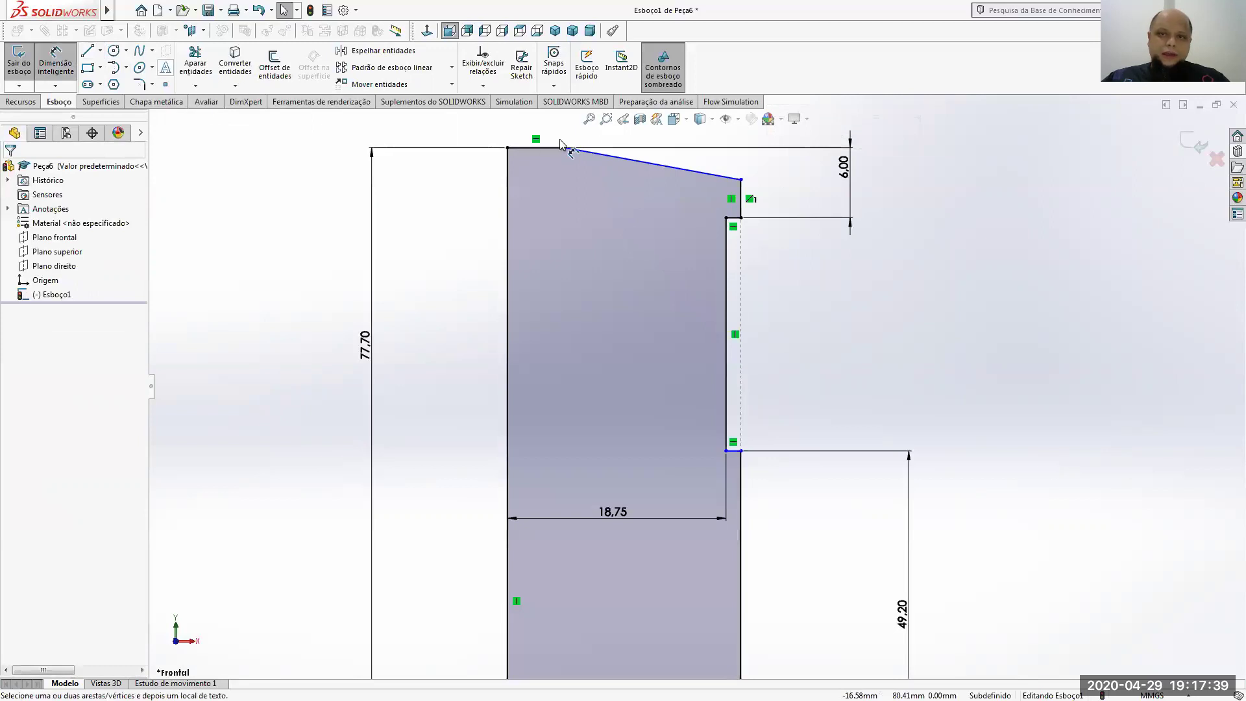
left_click(571, 150)
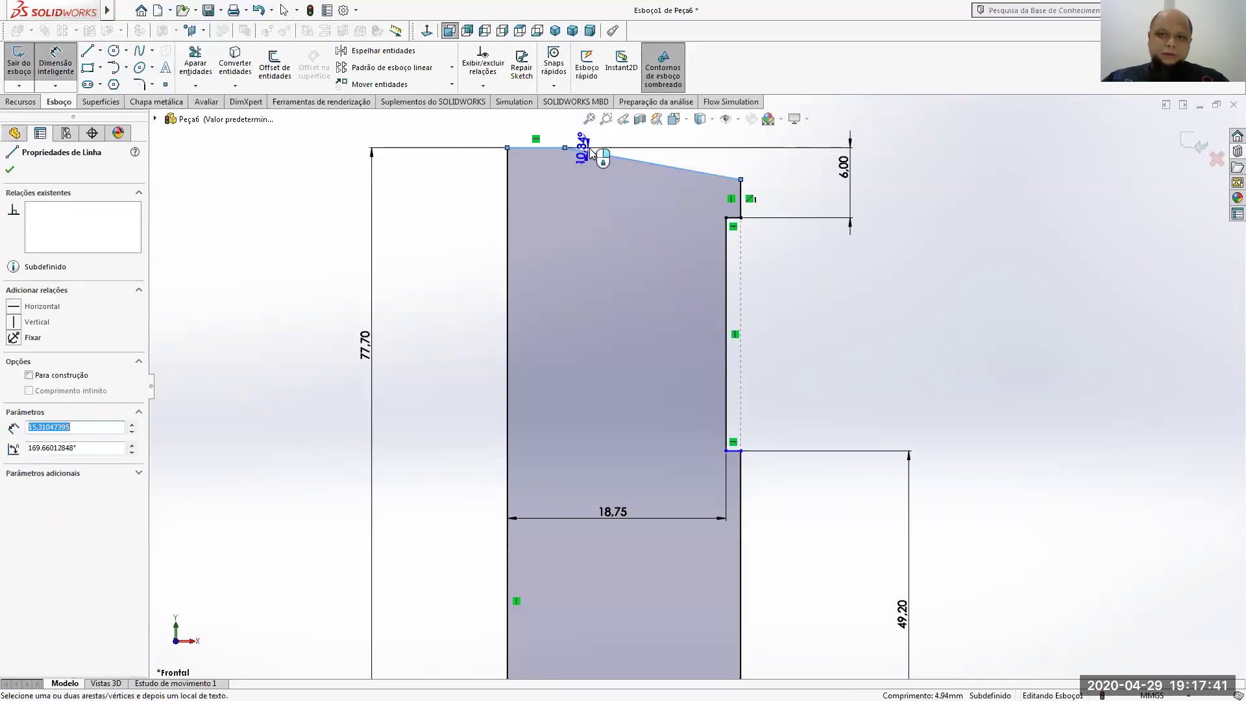
left_click(782, 161)
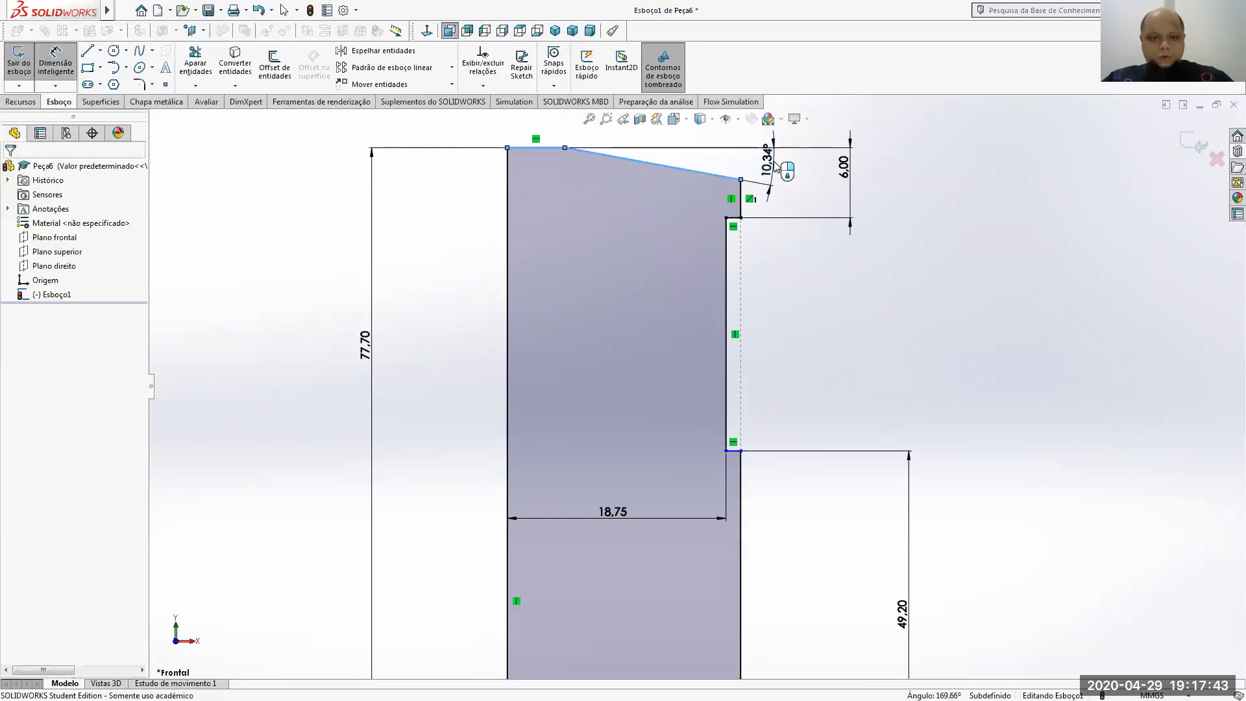
type("45")
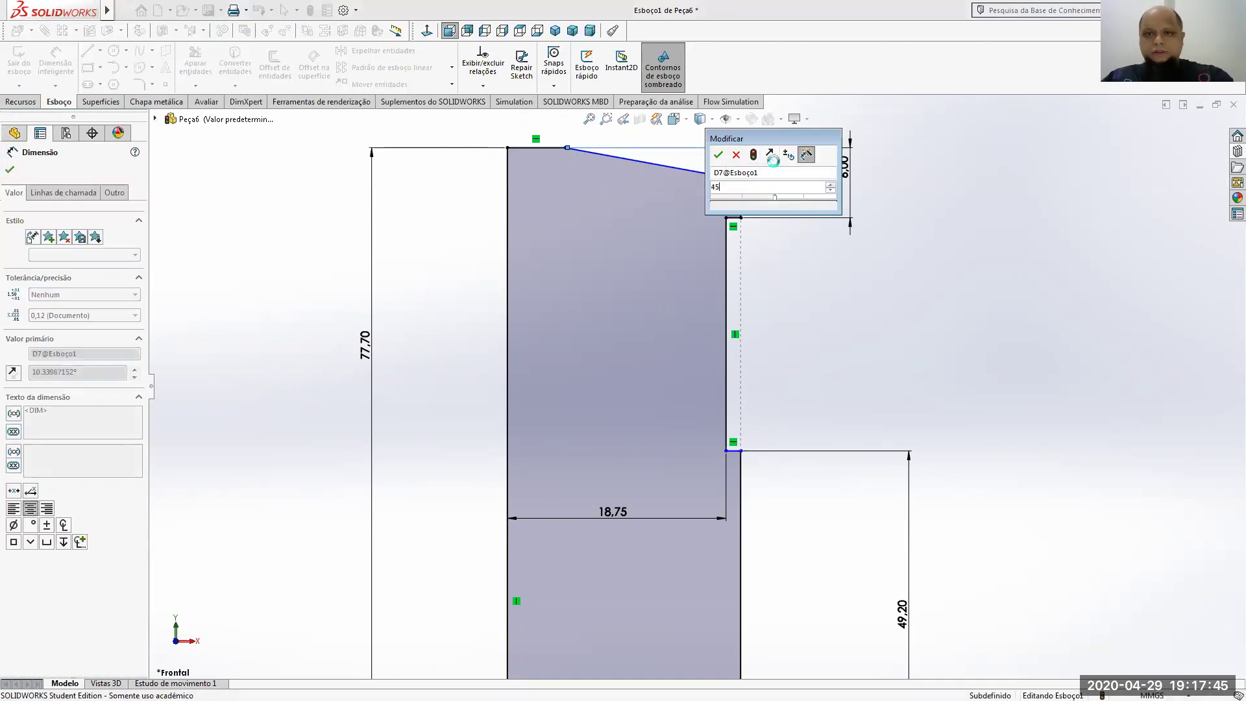
key("Return")
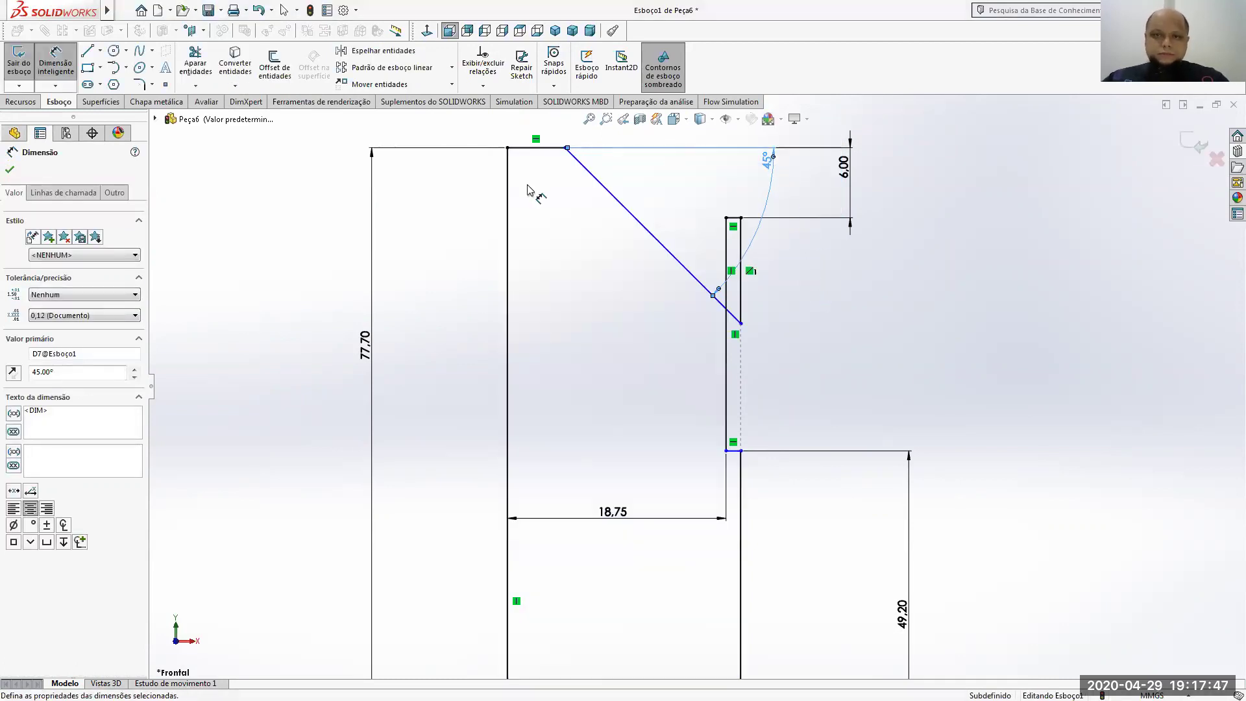
left_click(58, 68)
Pull the chamfer's outer corner back above the groove and dimension the short outer wall between groove and chamfer as 4 mm
left_click_drag(742, 325, 741, 173)
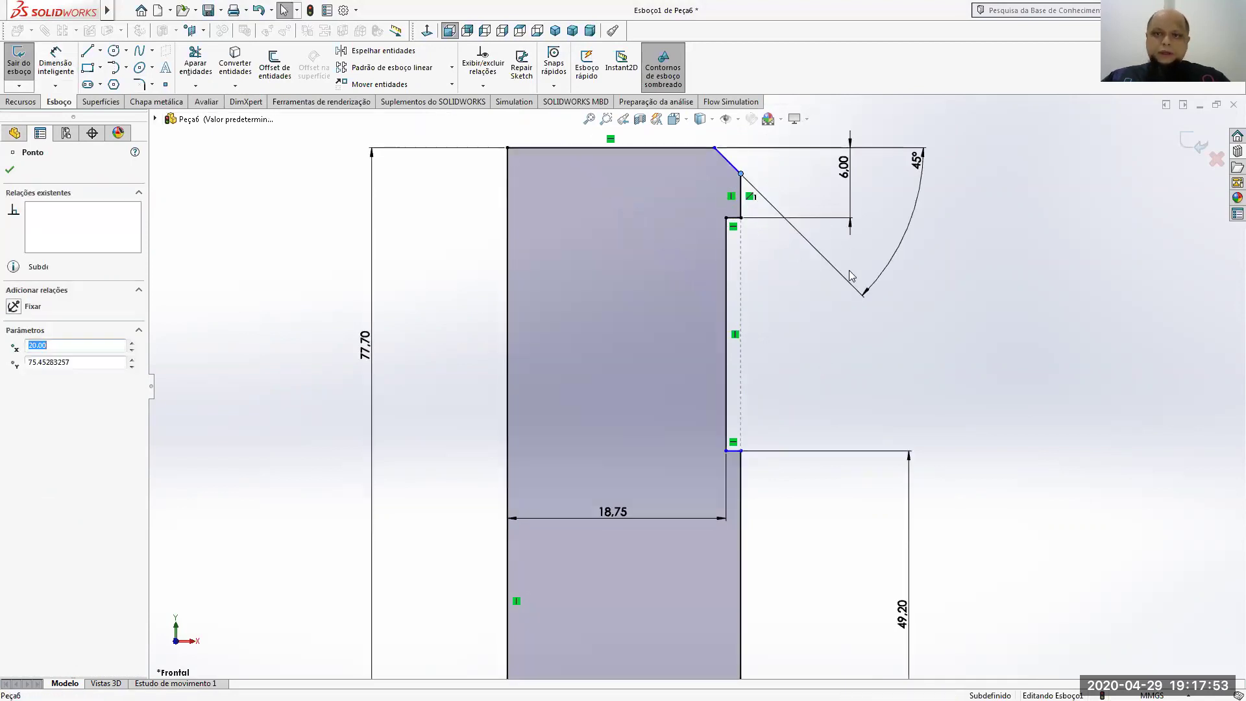
left_click(831, 320)
left_click(56, 62)
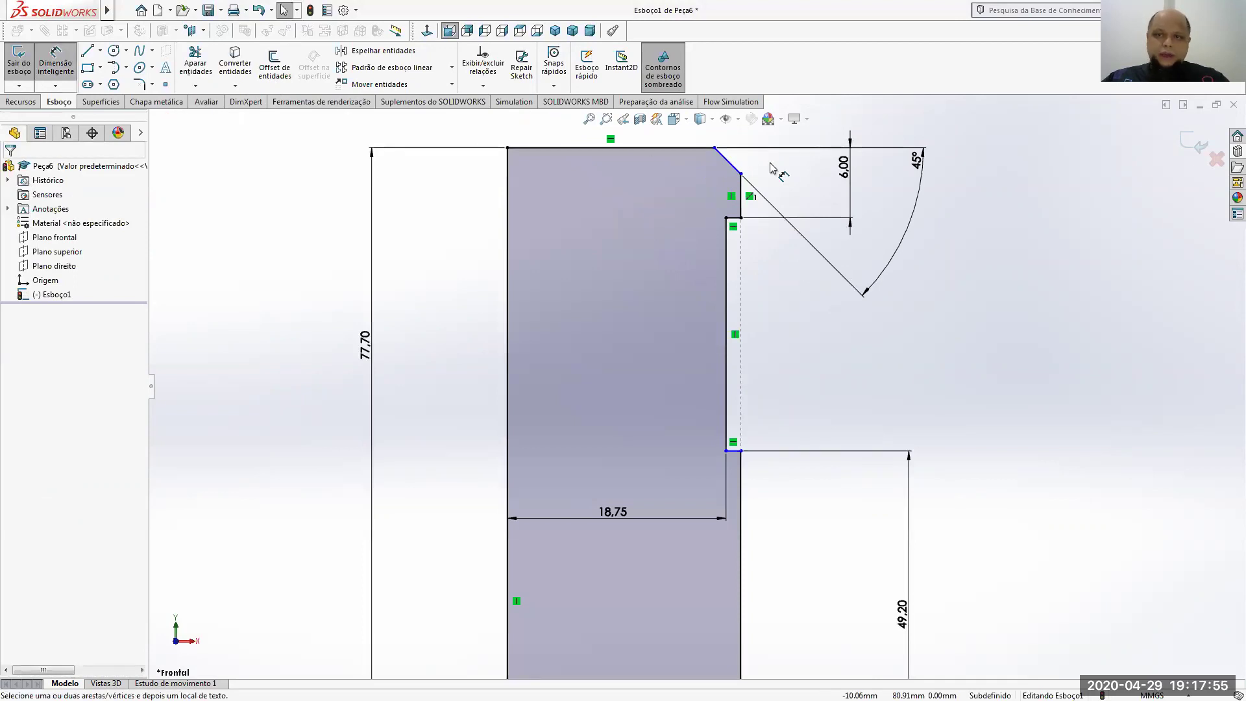
left_click(741, 196)
left_click(819, 195)
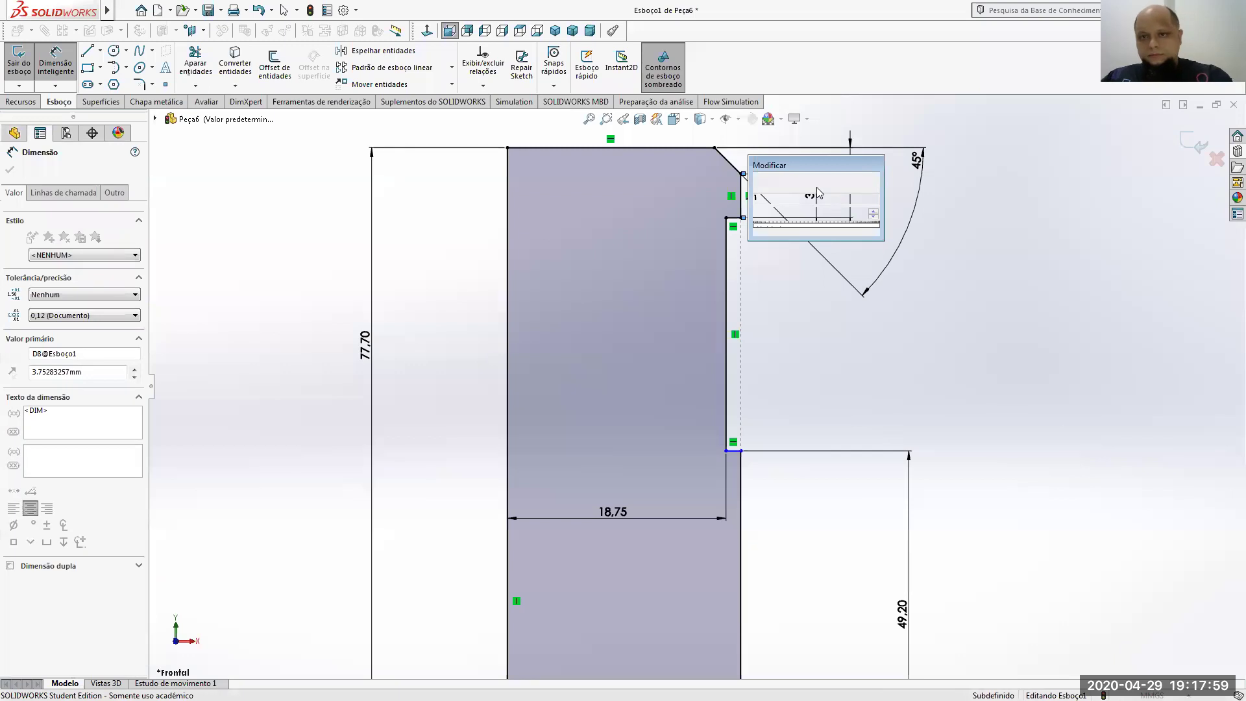
type("4")
key("Return")
left_click(879, 328)
Dimension the groove's inner vertical line and set the groove width to 2.5 mm
scroll(880, 328, "up", 8)
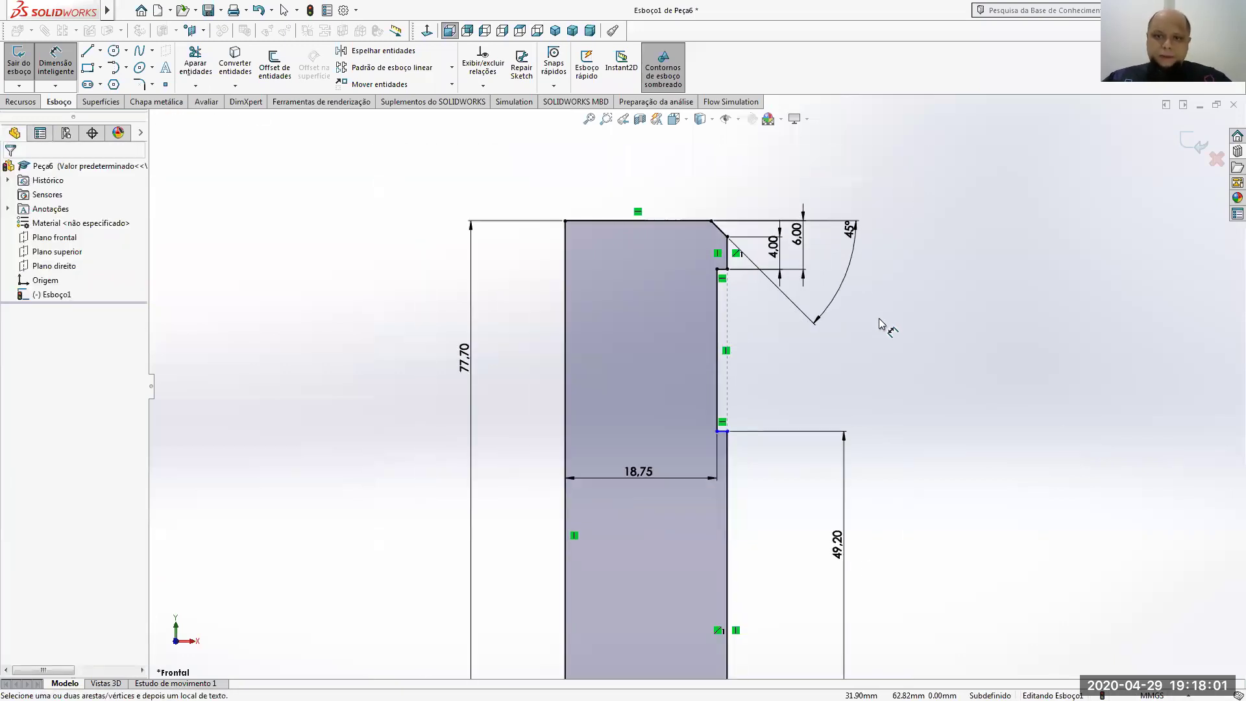
scroll(747, 396, "down", 5)
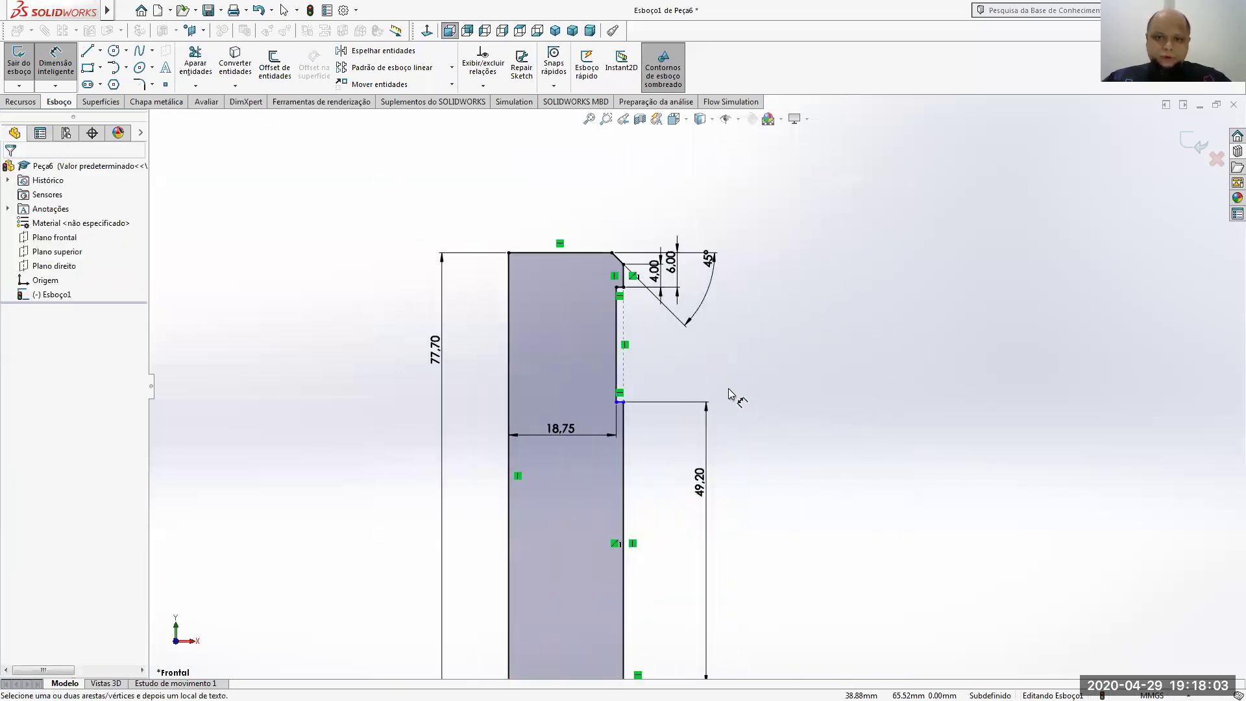
left_click(617, 353)
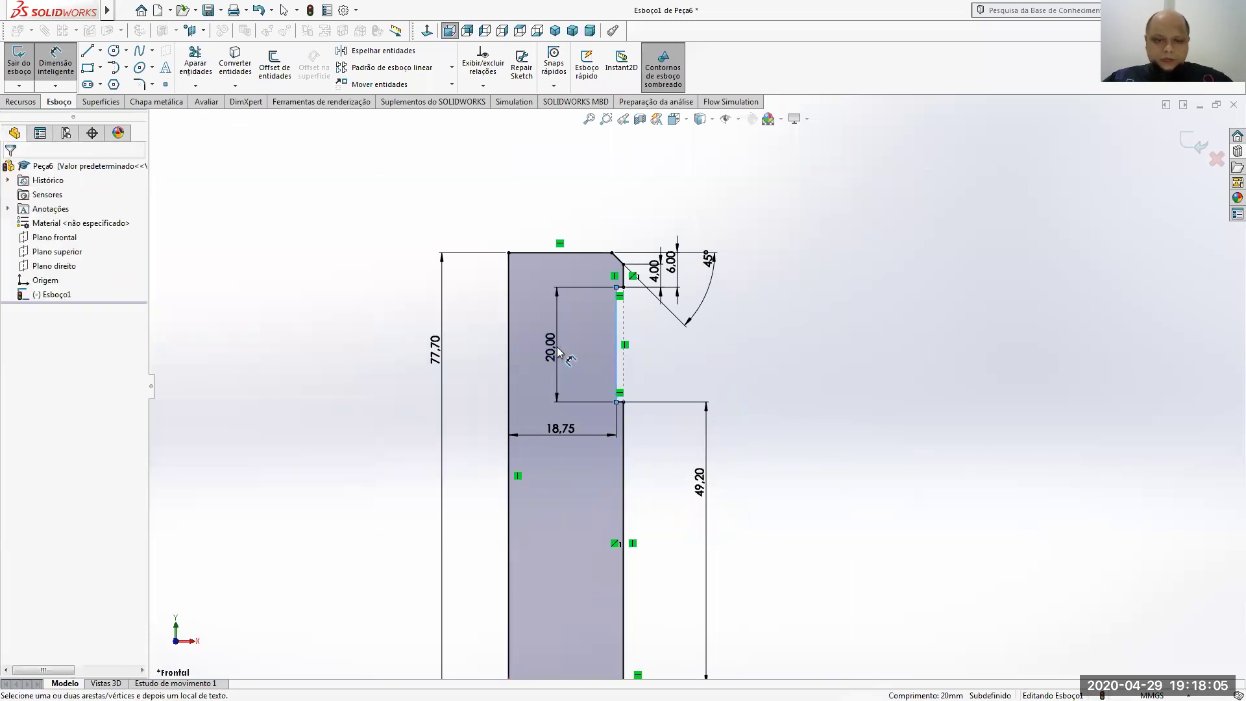
left_click(558, 349)
type("2,5")
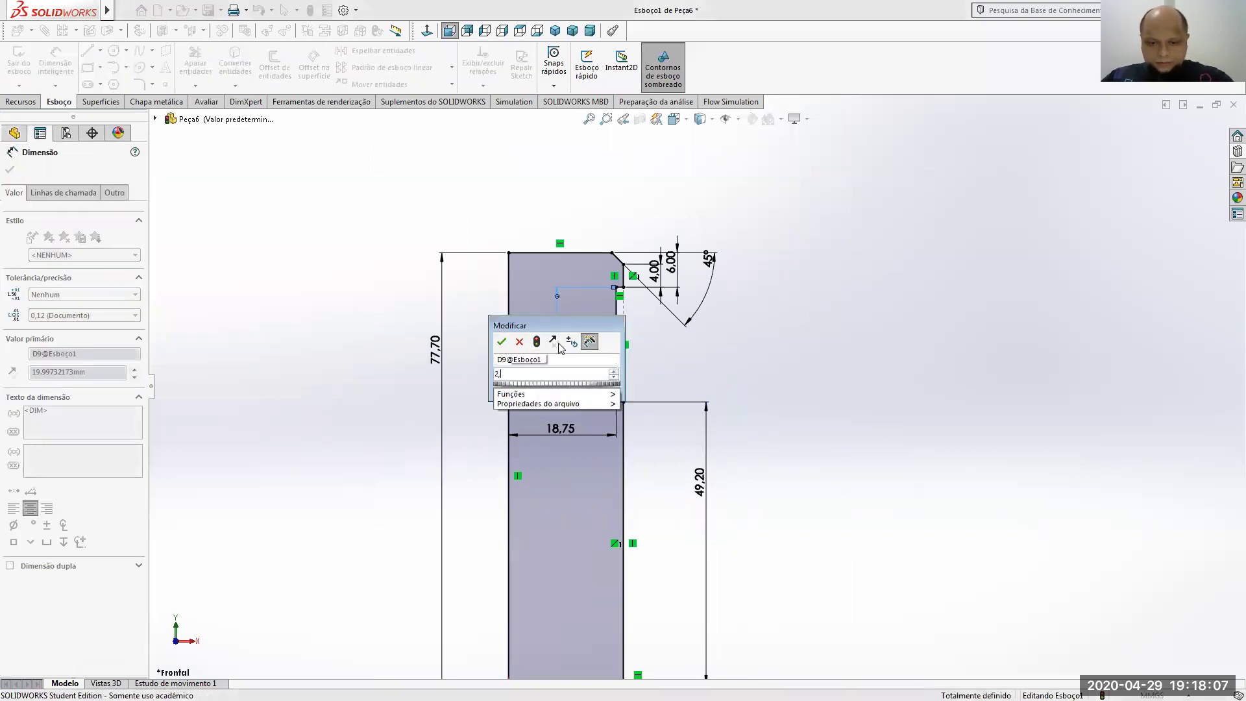
key("Return")
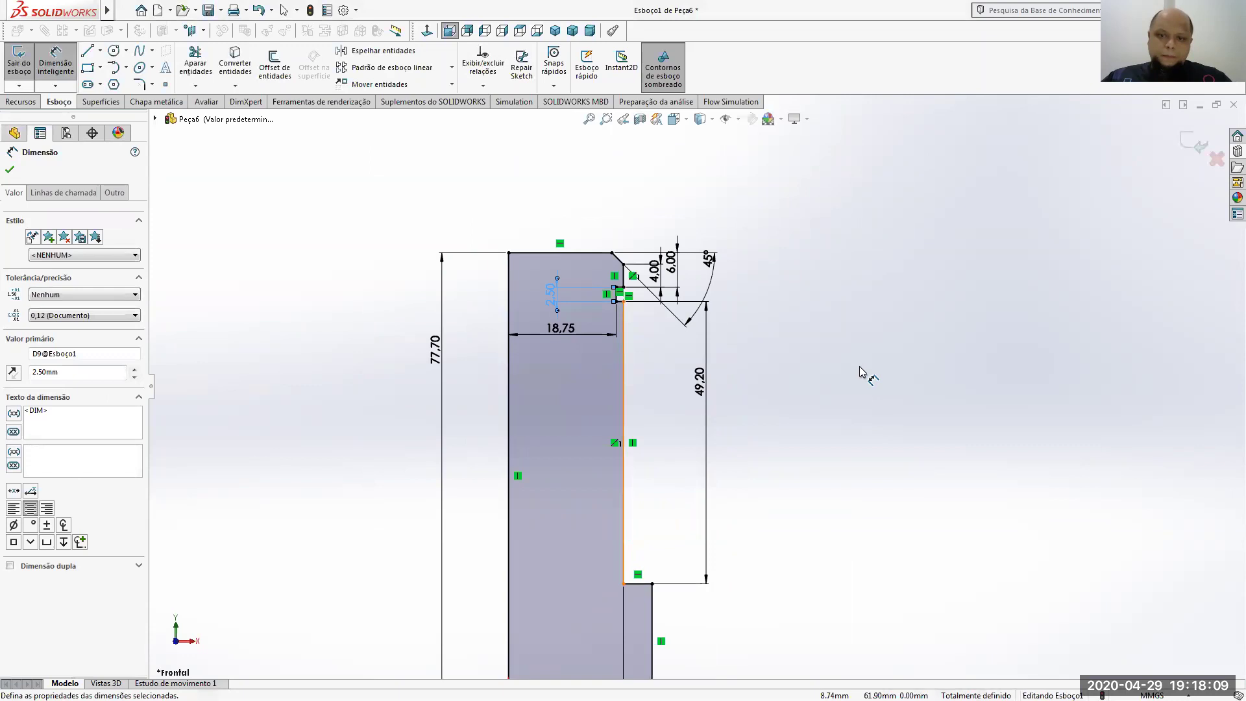
scroll(860, 454, "up", 2)
key("Escape")
Revolve the finished half-profile 360° about its long inner vertical line to create the solid shaft
scroll(690, 451, "down", 2)
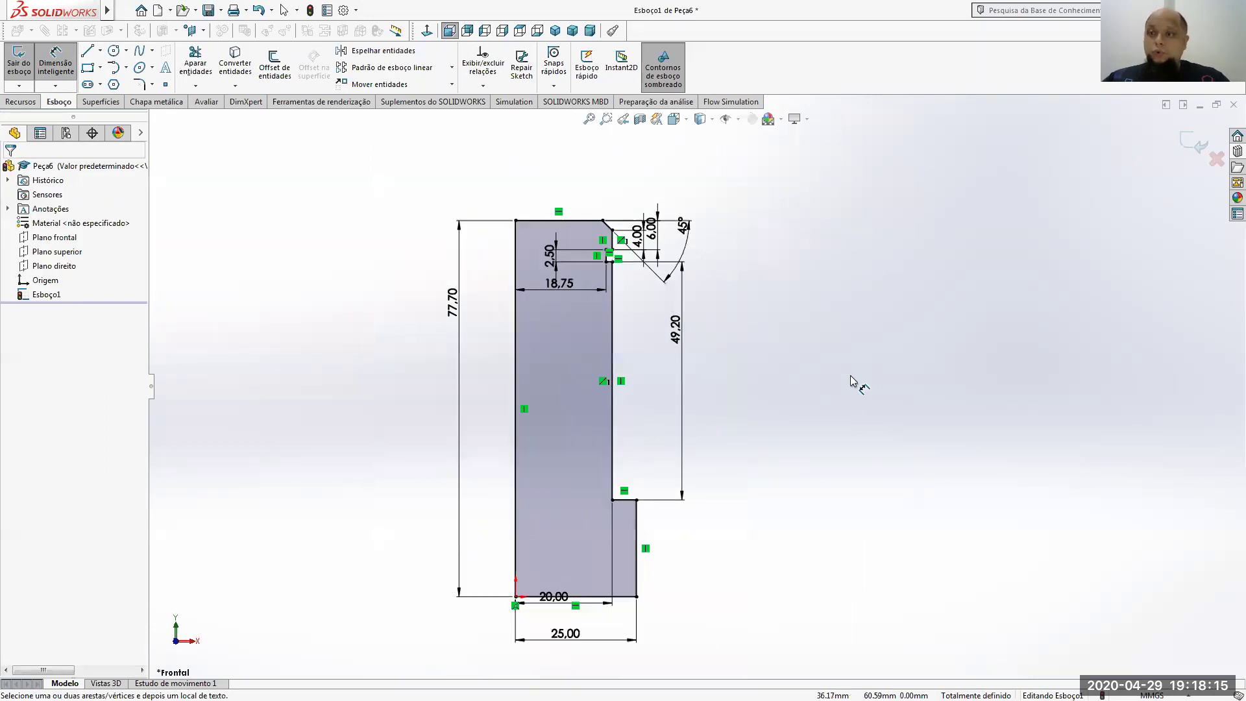
scroll(857, 381, "up", 2)
left_click(21, 102)
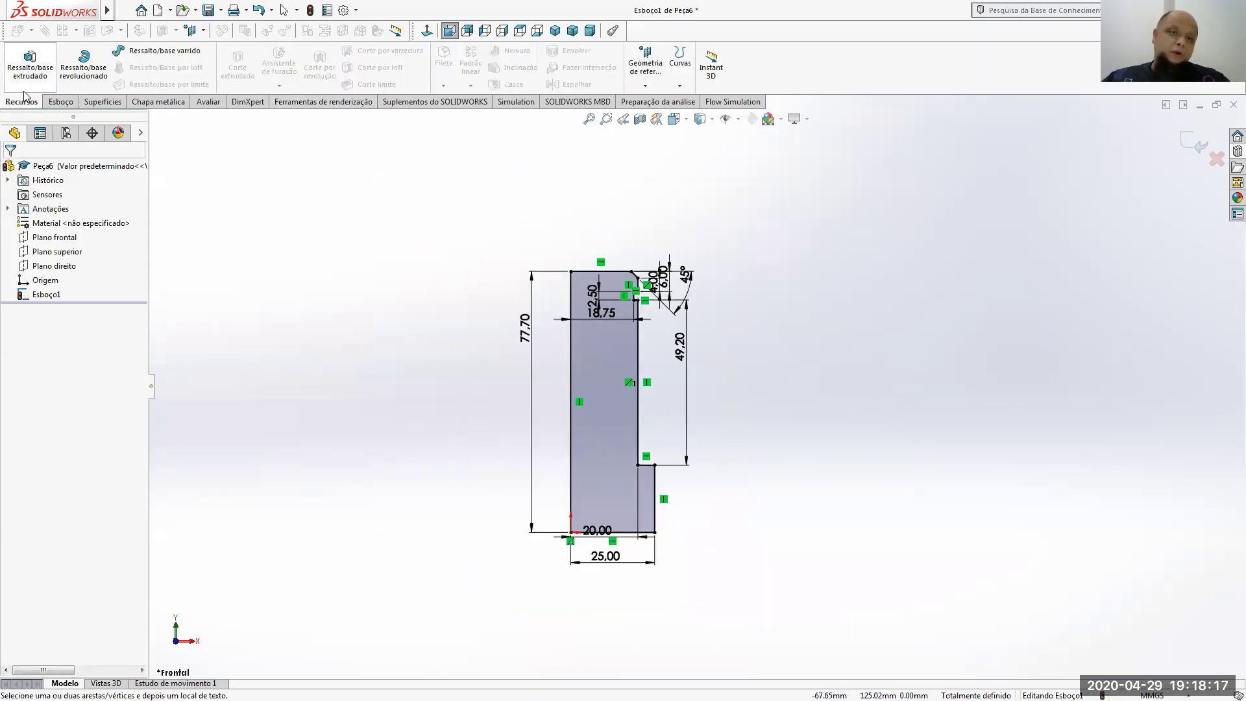
left_click(83, 65)
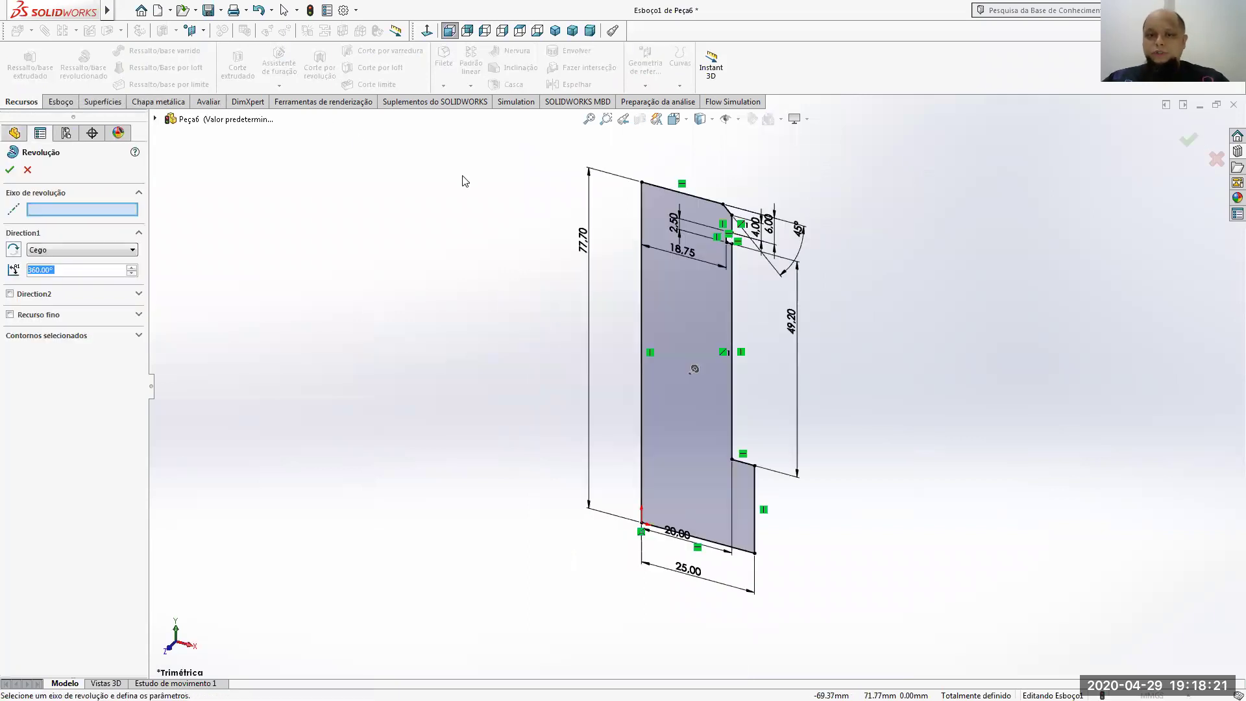
left_click(642, 230)
left_click(10, 170)
mouse_move(877, 425)
middle_mouse_down()
mouse_move(867, 329)
mouse_move(898, 279)
mouse_move(945, 298)
mouse_move(873, 337)
mouse_move(829, 415)
mouse_move(854, 431)
mouse_move(873, 422)
middle_mouse_up()
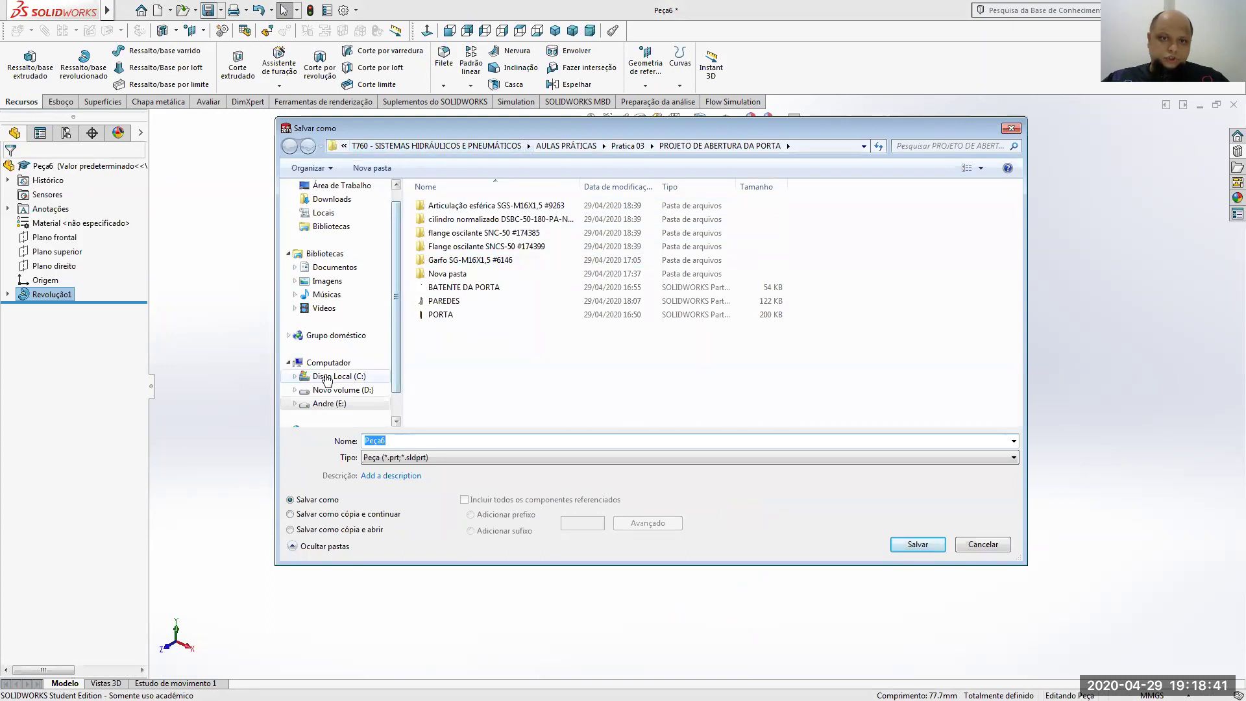
Choose the AULA folder on drive E: as the save location, inside 18 - MONTAGEM ROLAMENTOS and MANCAIS DE FLANGE
scroll(399, 303, "down", 1)
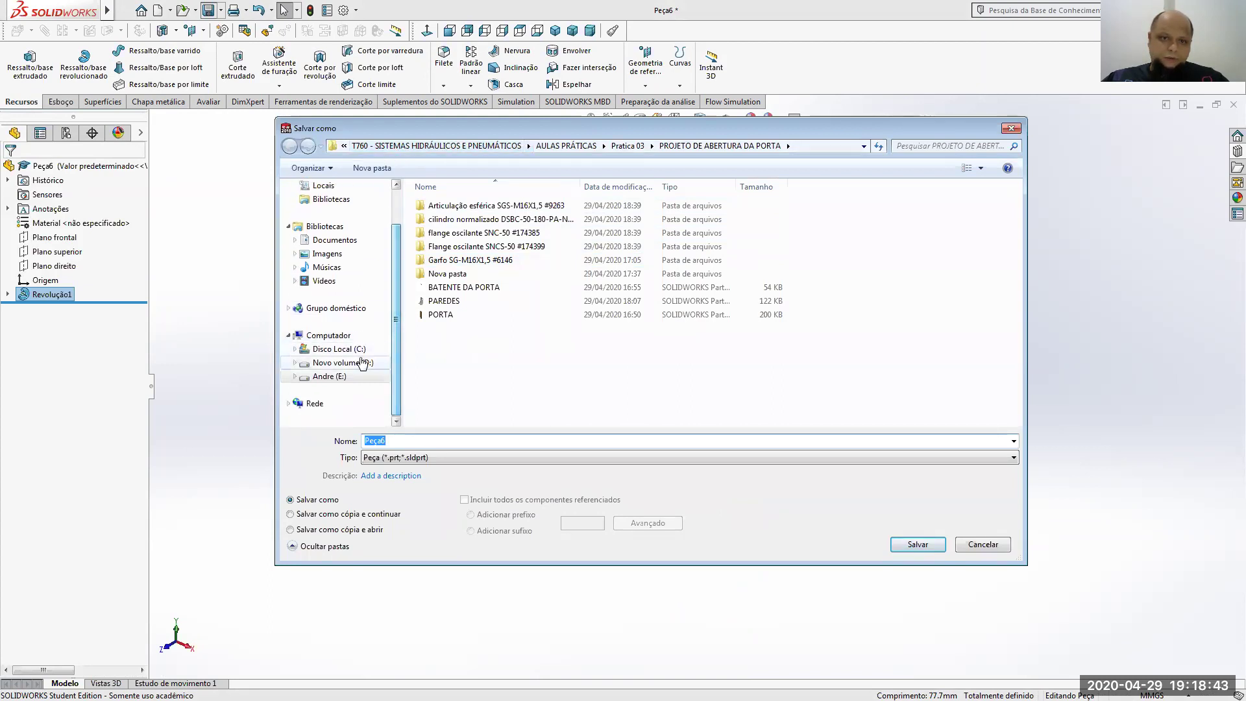
left_click(327, 376)
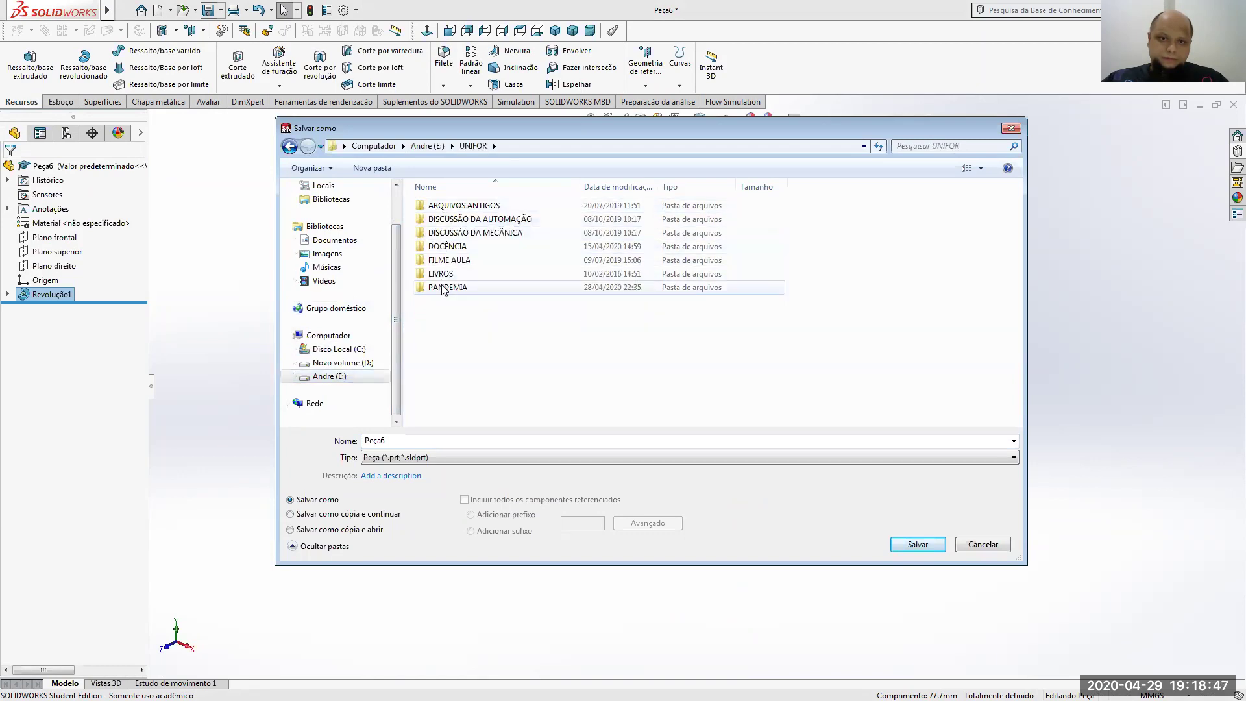
left_click(447, 249)
double_click(446, 250)
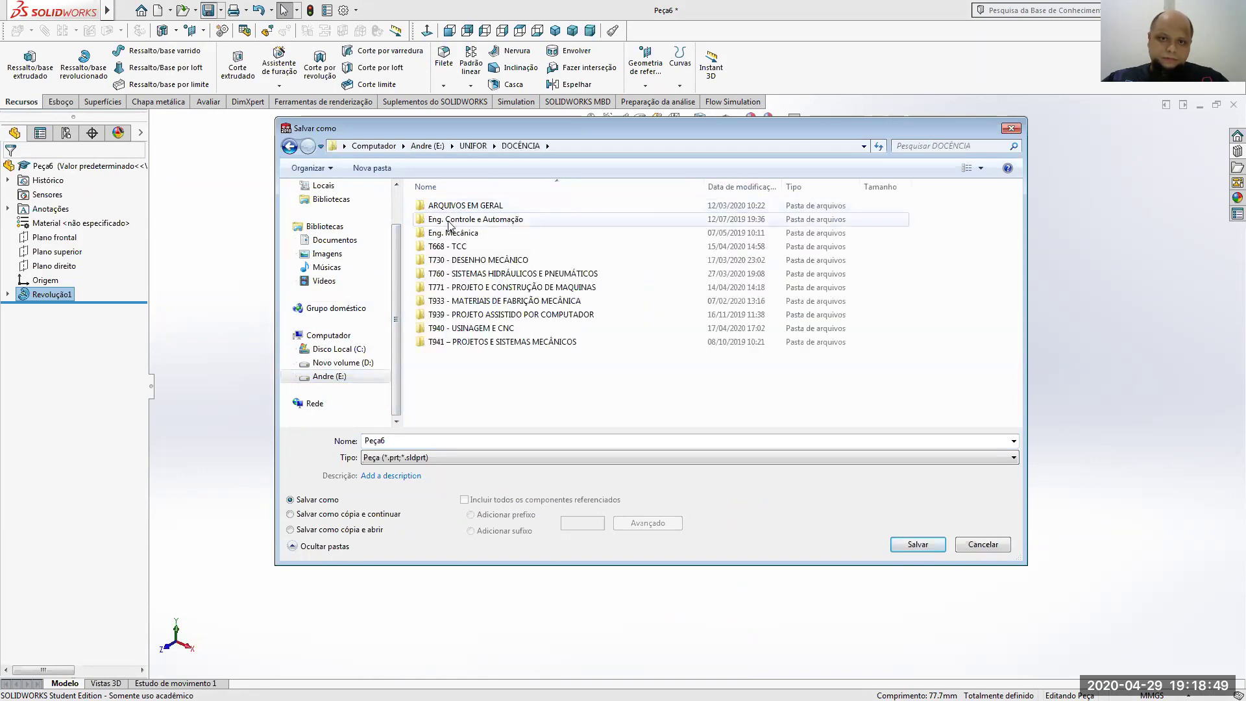
left_click(462, 260)
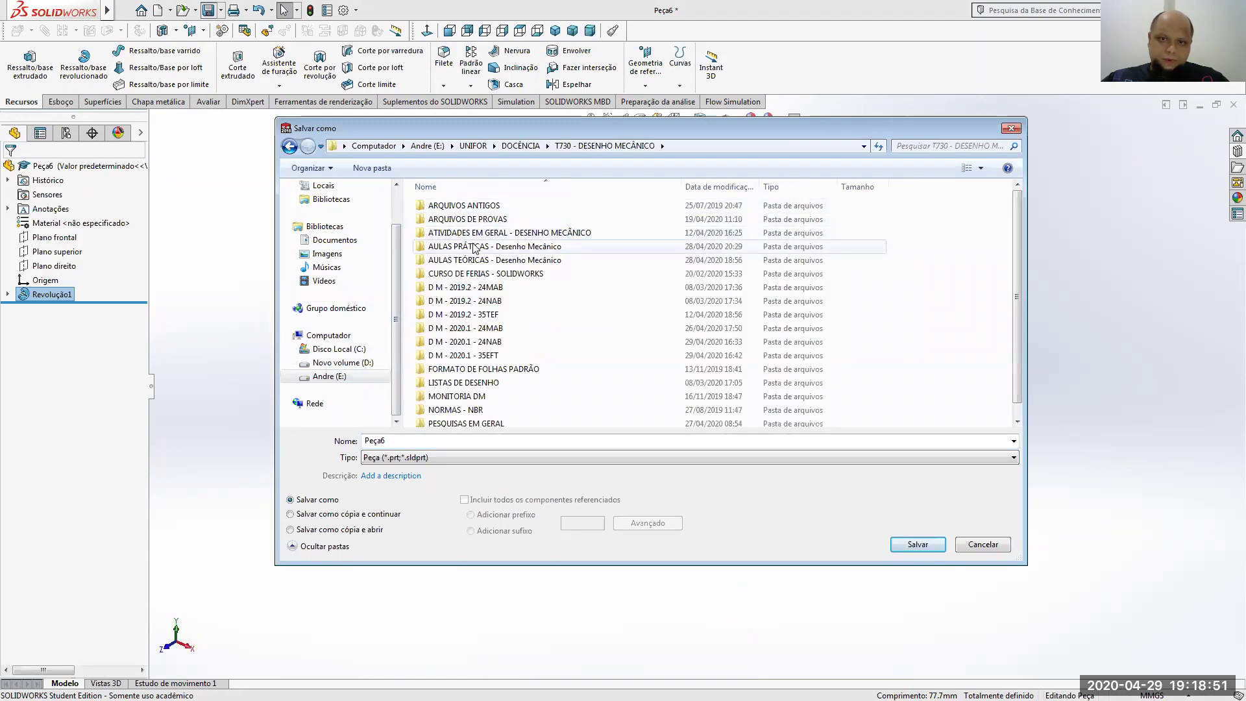
double_click(481, 249)
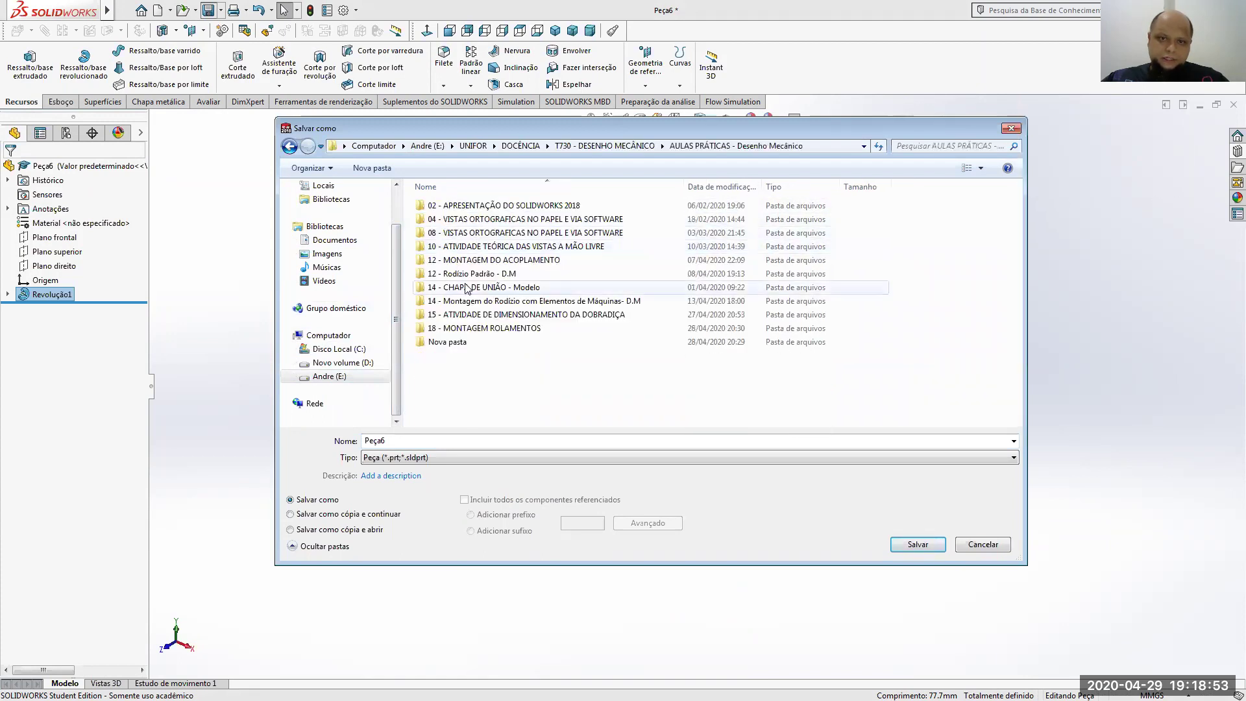
left_click(465, 328)
double_click(465, 329)
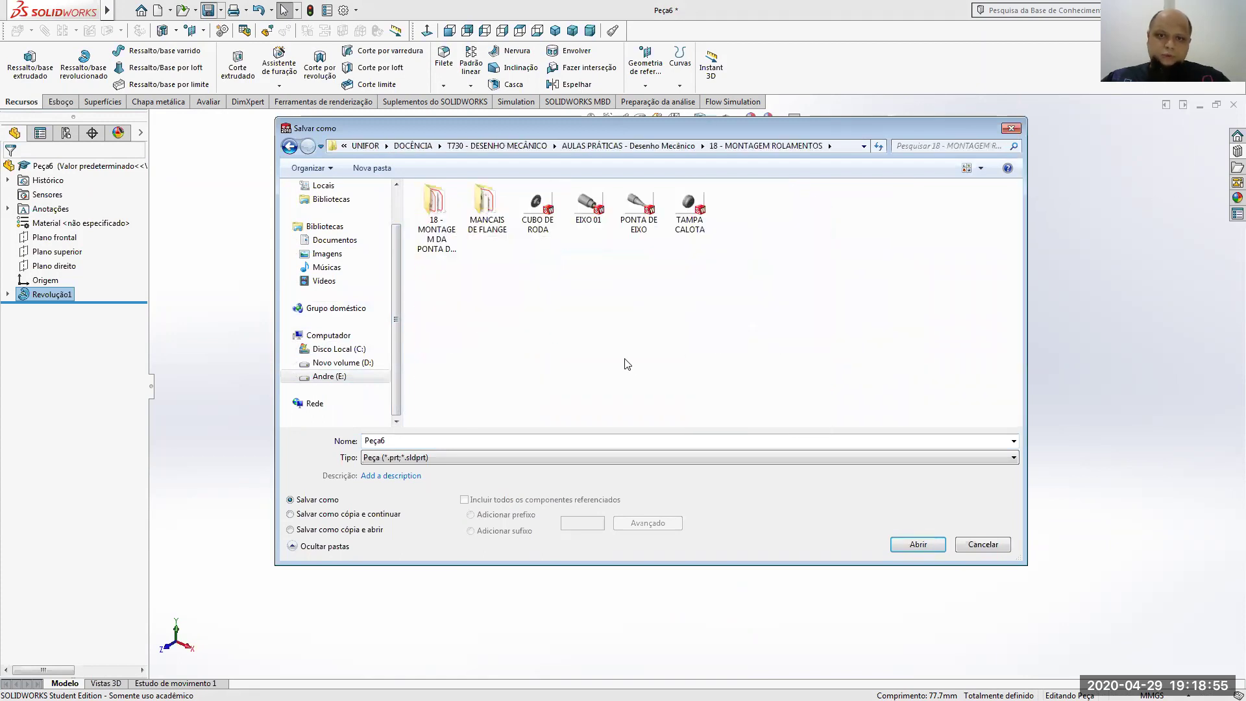
double_click(508, 213)
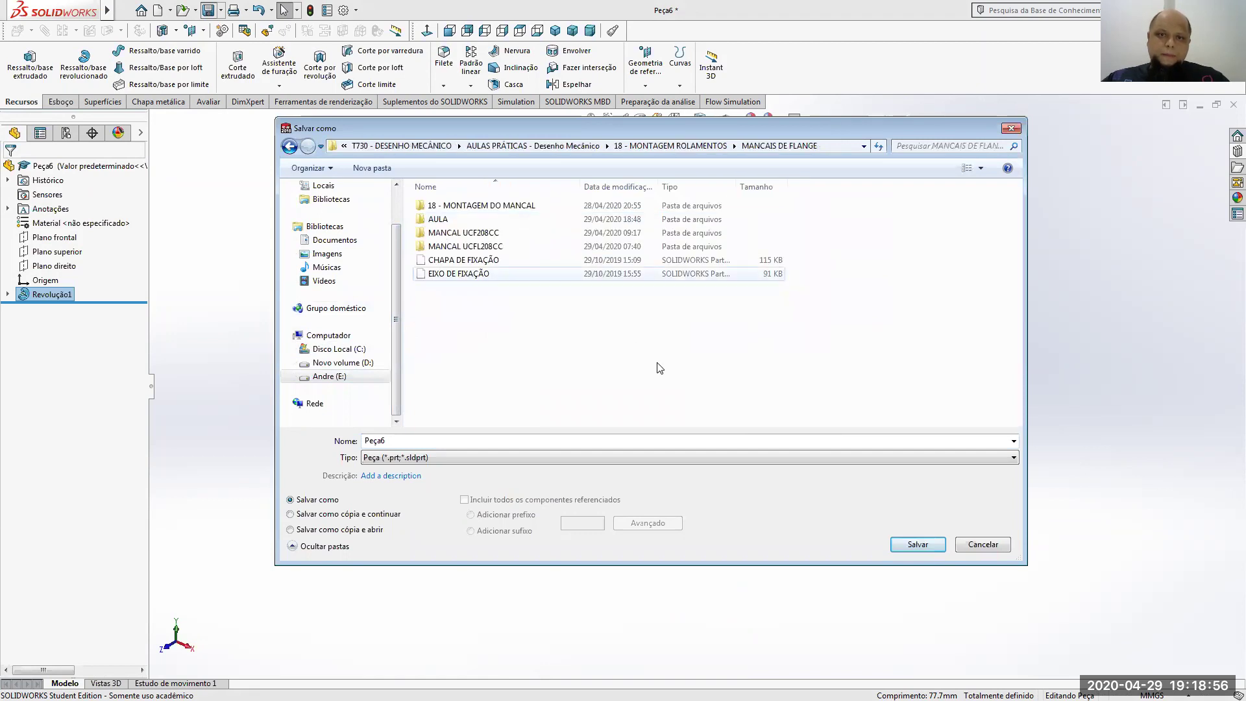
double_click(438, 219)
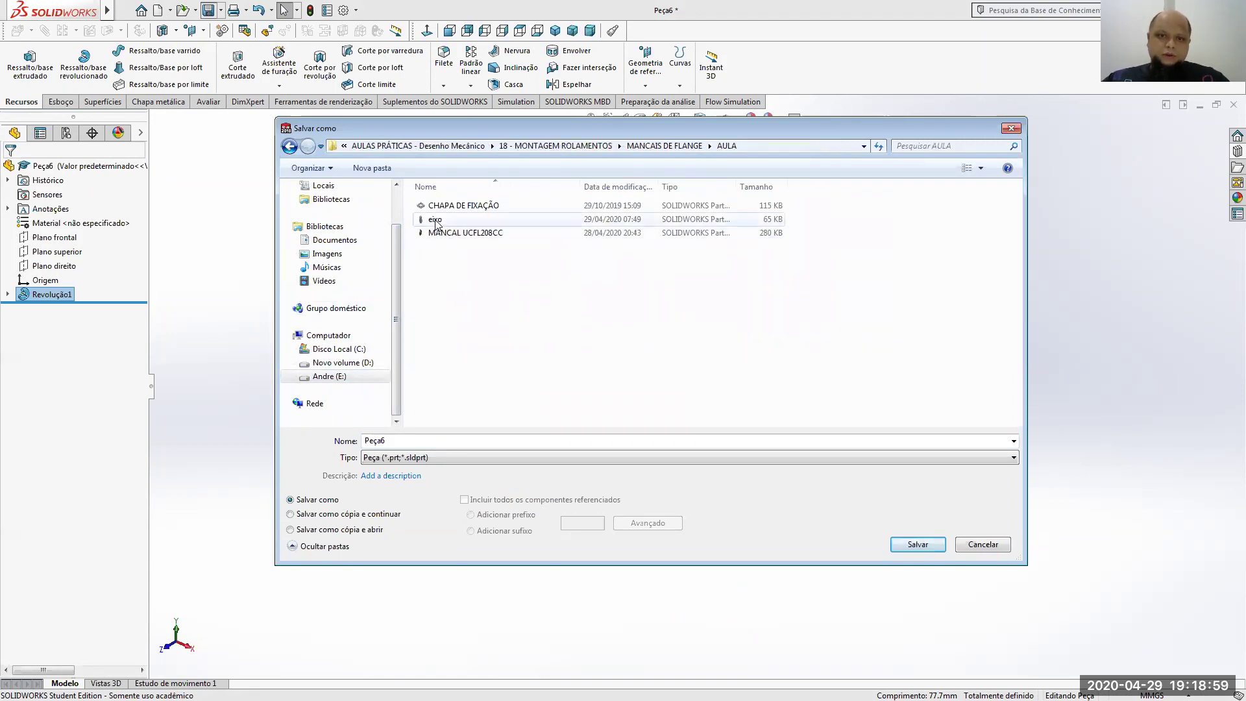
Name the part file "eixo 2" and save it
left_click(390, 441)
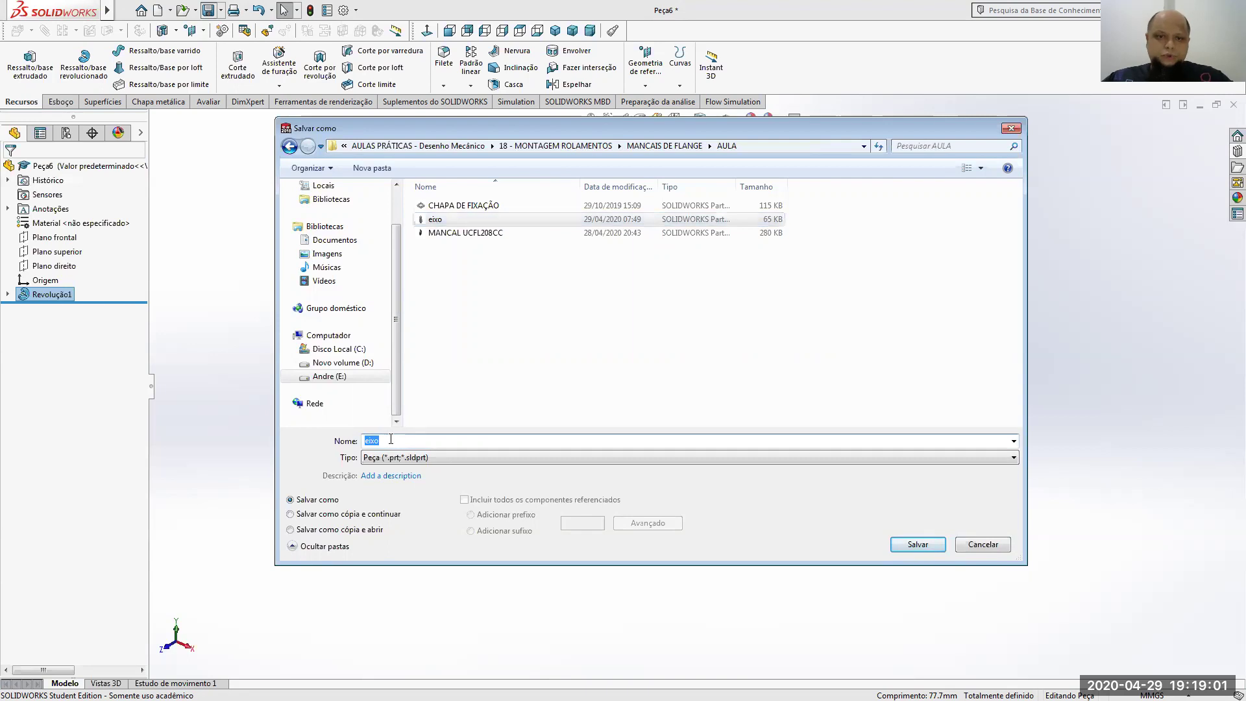
type("2")
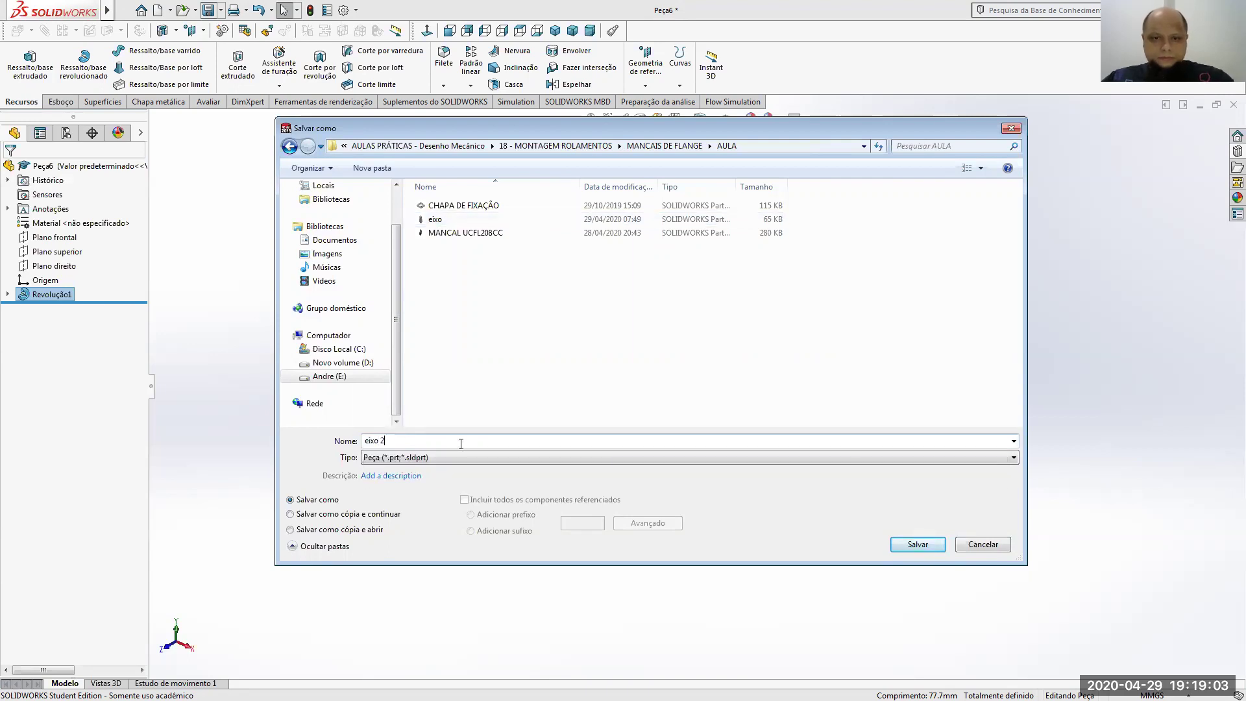
left_click(898, 549)
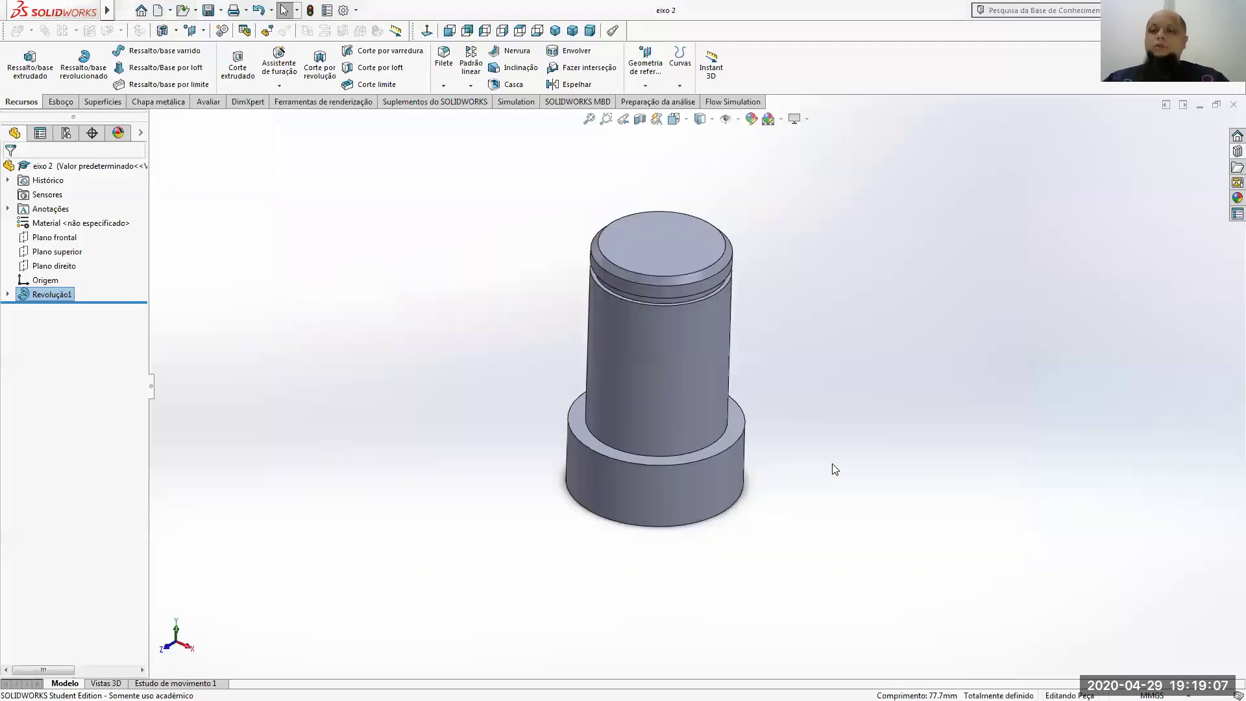
Check which part documents are open and create a new assembly document
key("ctrl+Tab")
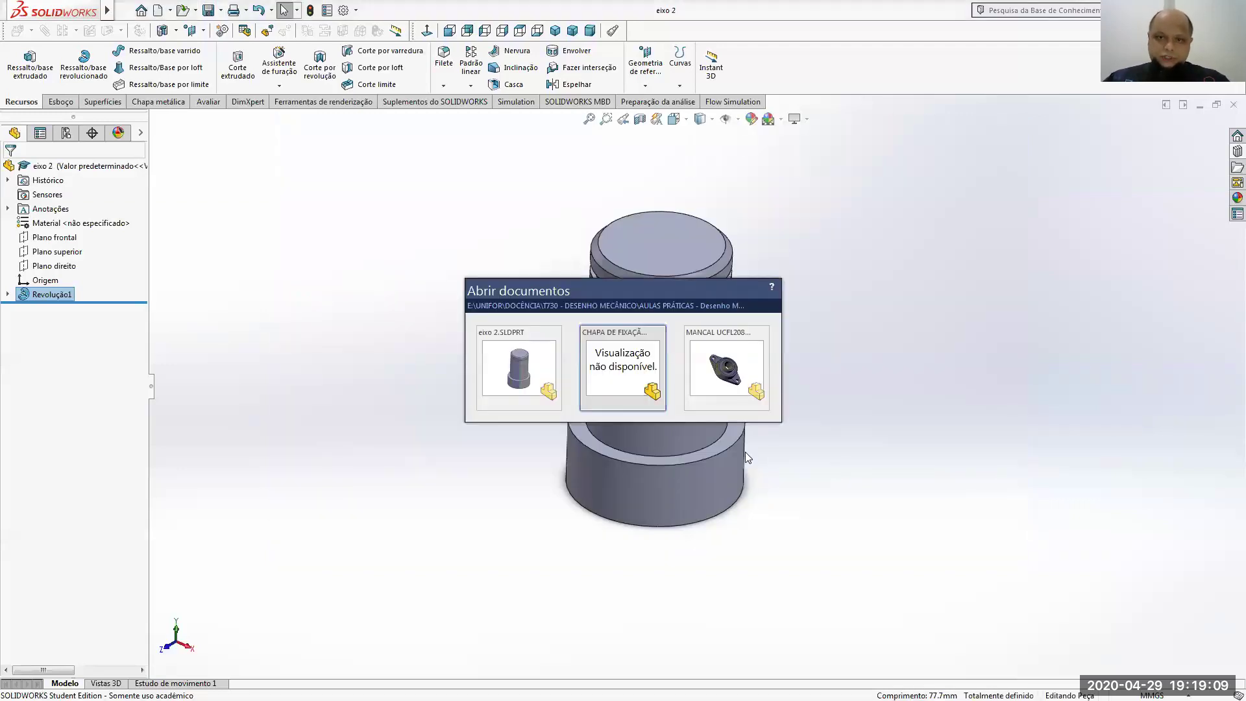
key("ctrl+Tab")
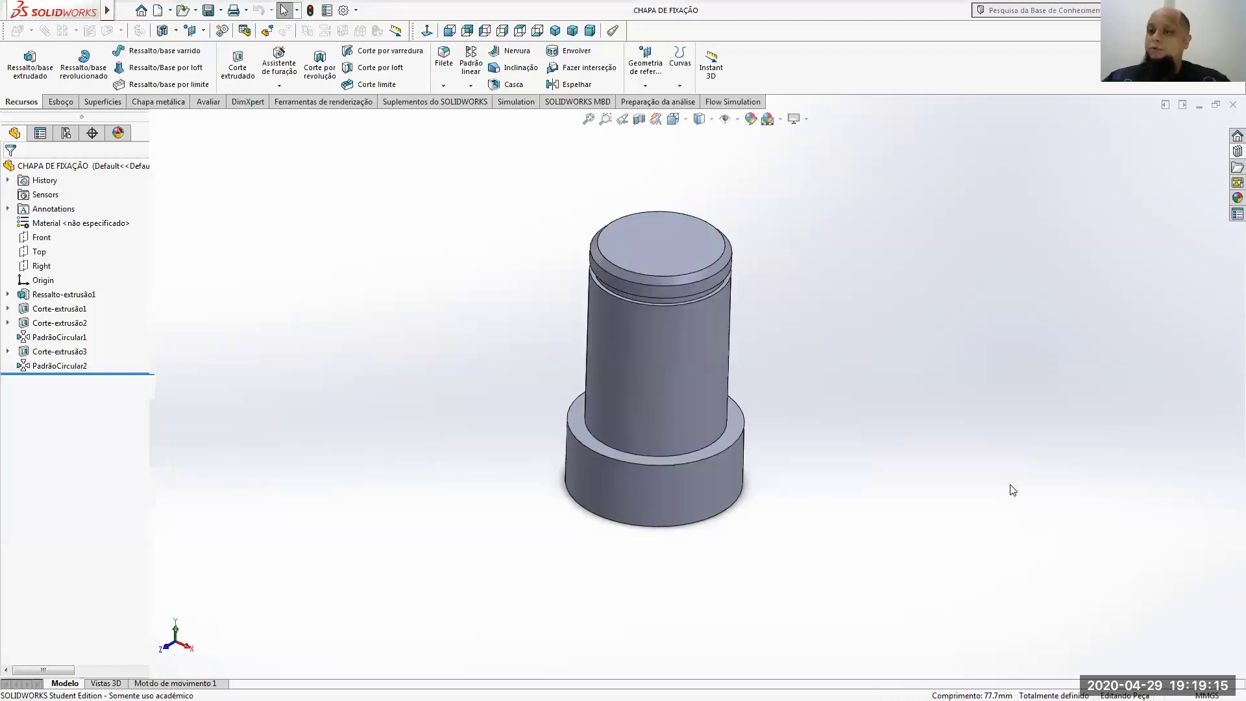
left_click(159, 10)
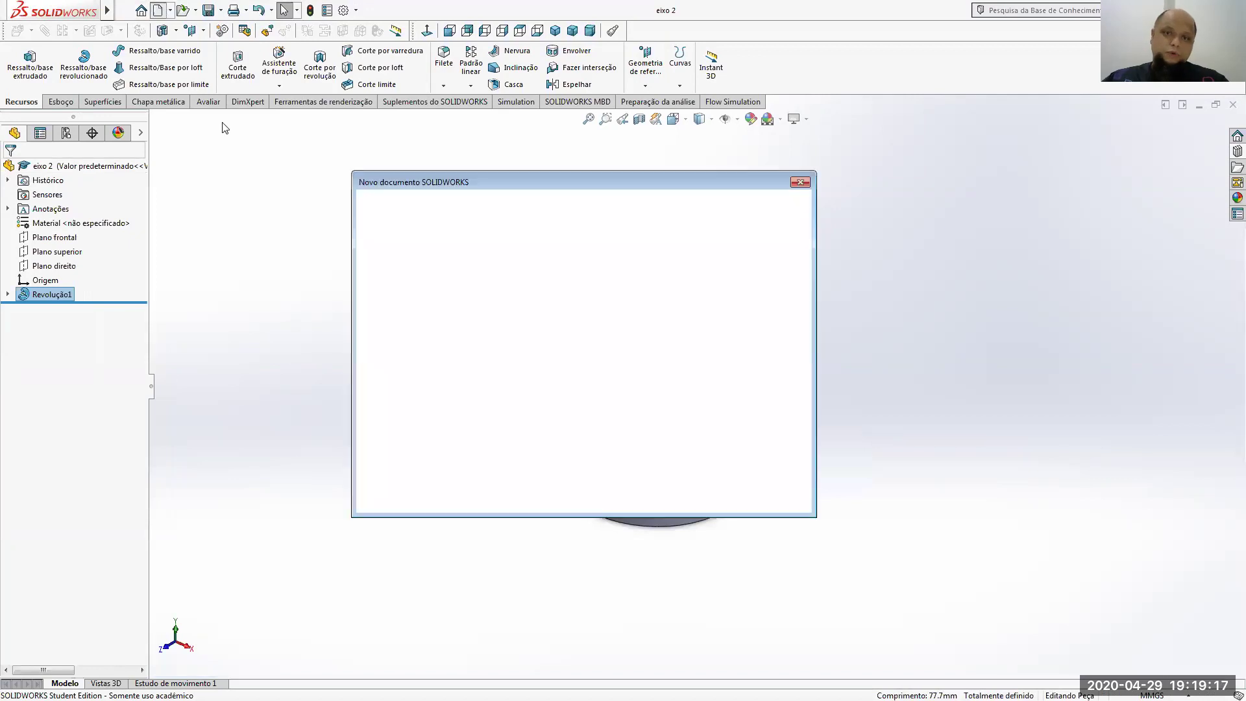
left_click(614, 286)
left_click(656, 485)
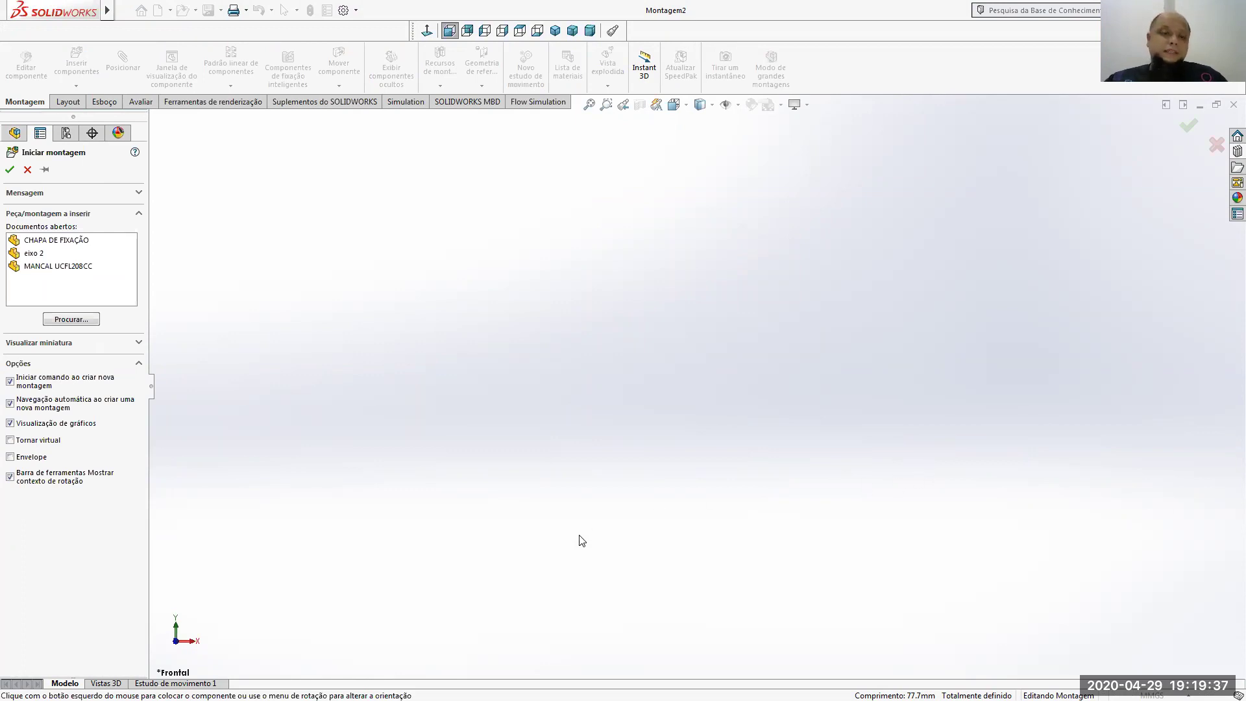
Keep component insertion active for several parts and place the CHAPA DE FIXAÇÃO plate in the assembly as the first component
left_click(44, 169)
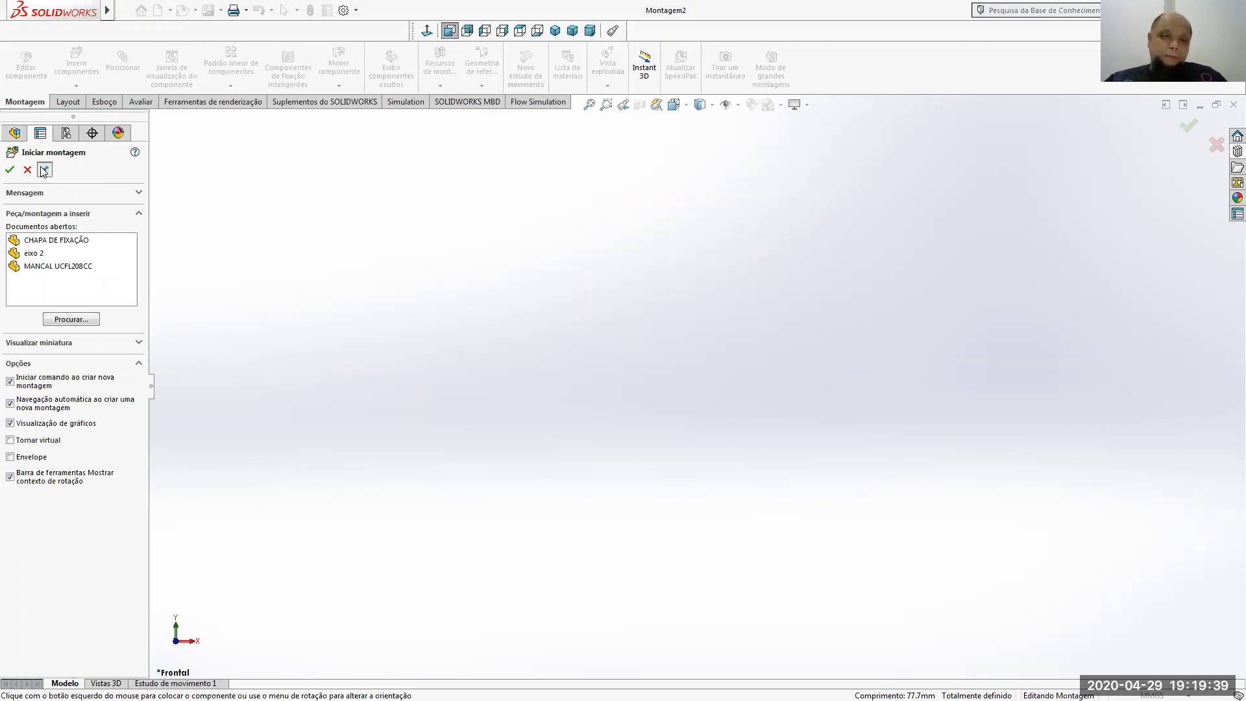
left_click(74, 241)
left_click(636, 341)
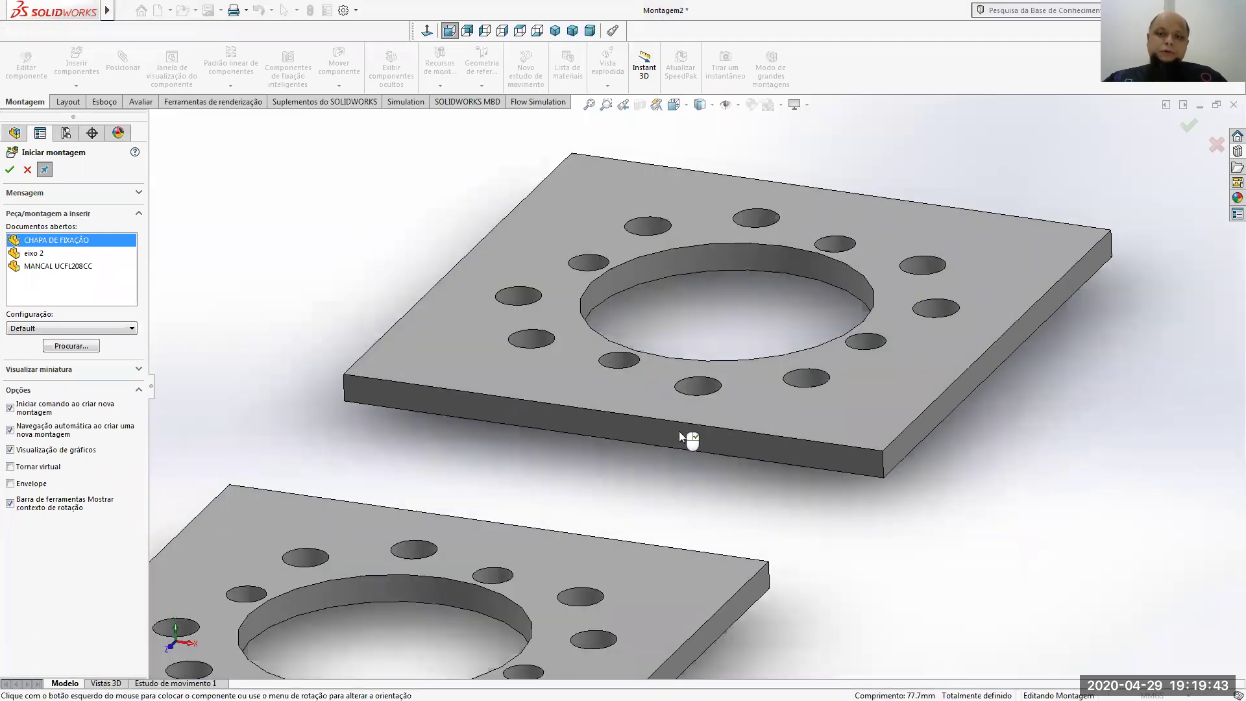
Finish inserting the plate and place the MANCAL UCFL208CC bearing in free space beside it in the assembly
scroll(684, 430, "up", 5)
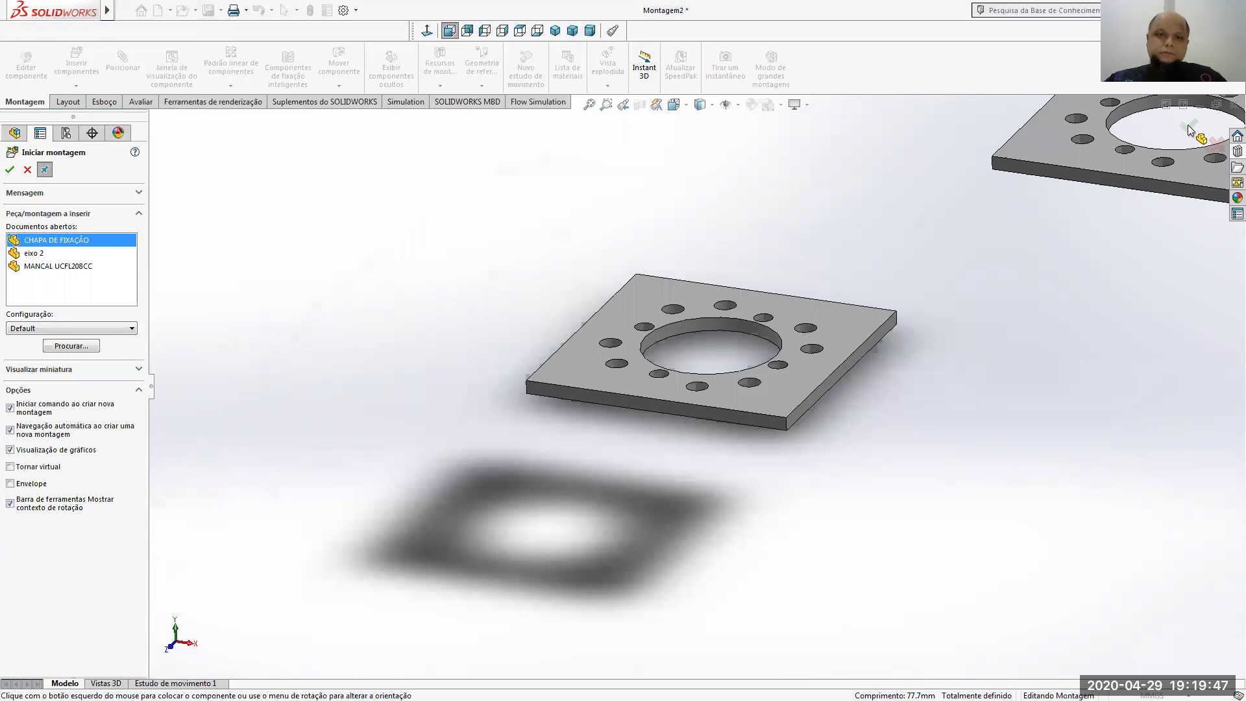
key("Escape")
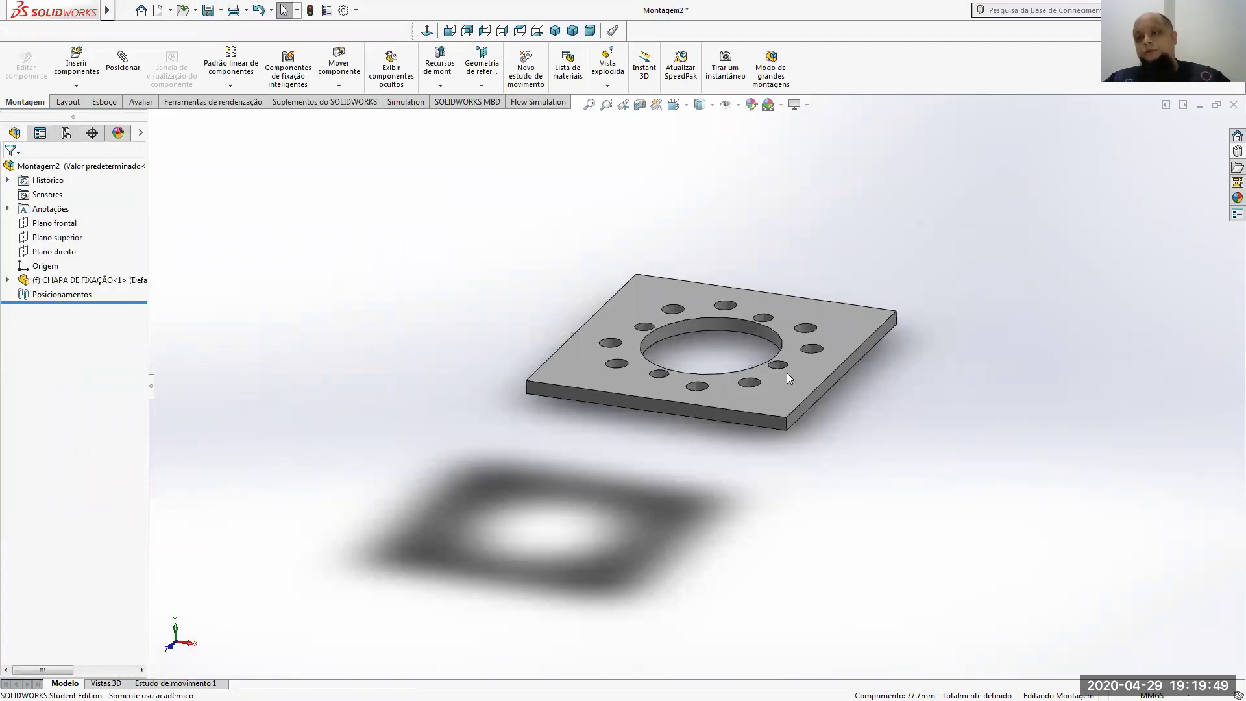
left_click(76, 63)
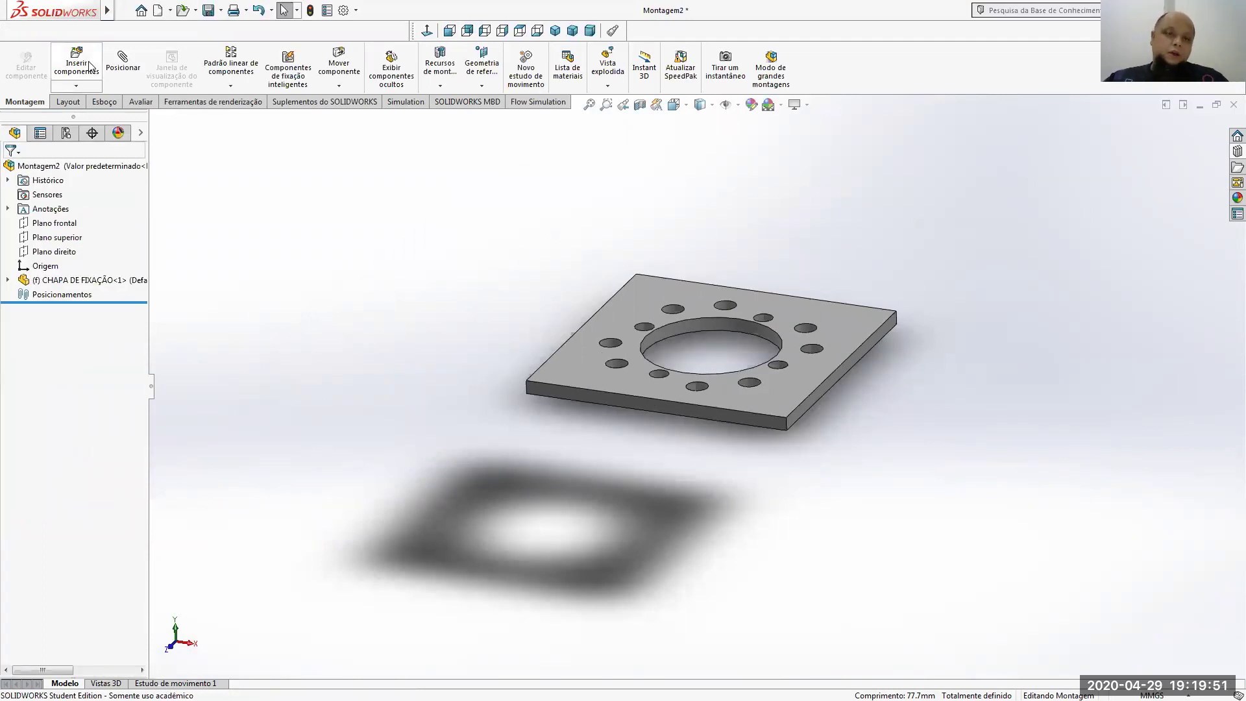
left_click(75, 266)
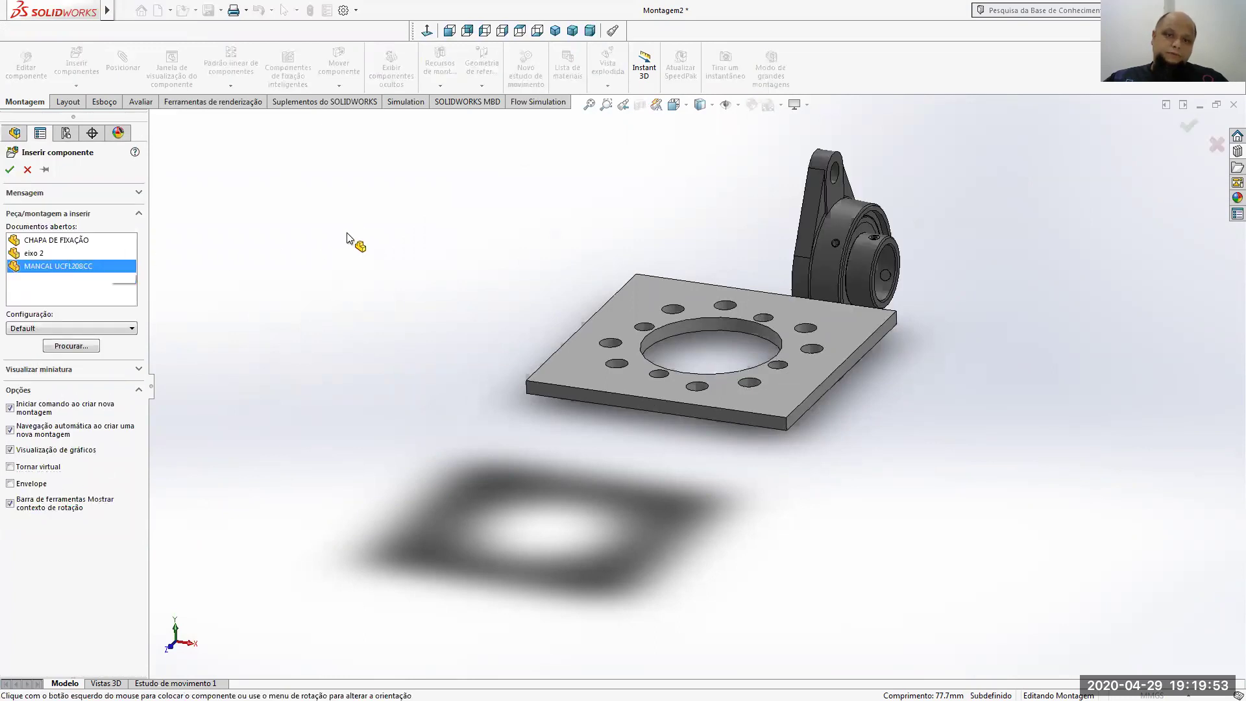
left_click(442, 255)
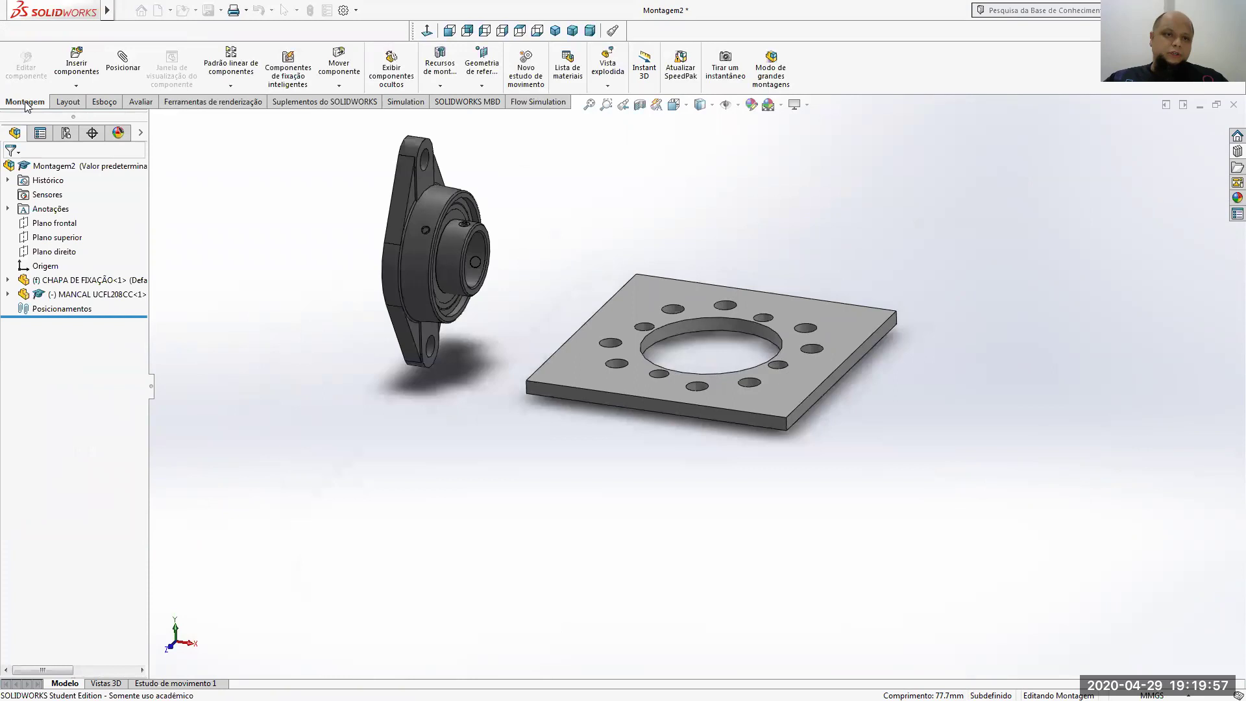
Insert the eixo 2 shaft into the assembly and place it in free space below the bearing
left_click(76, 63)
left_click(36, 254)
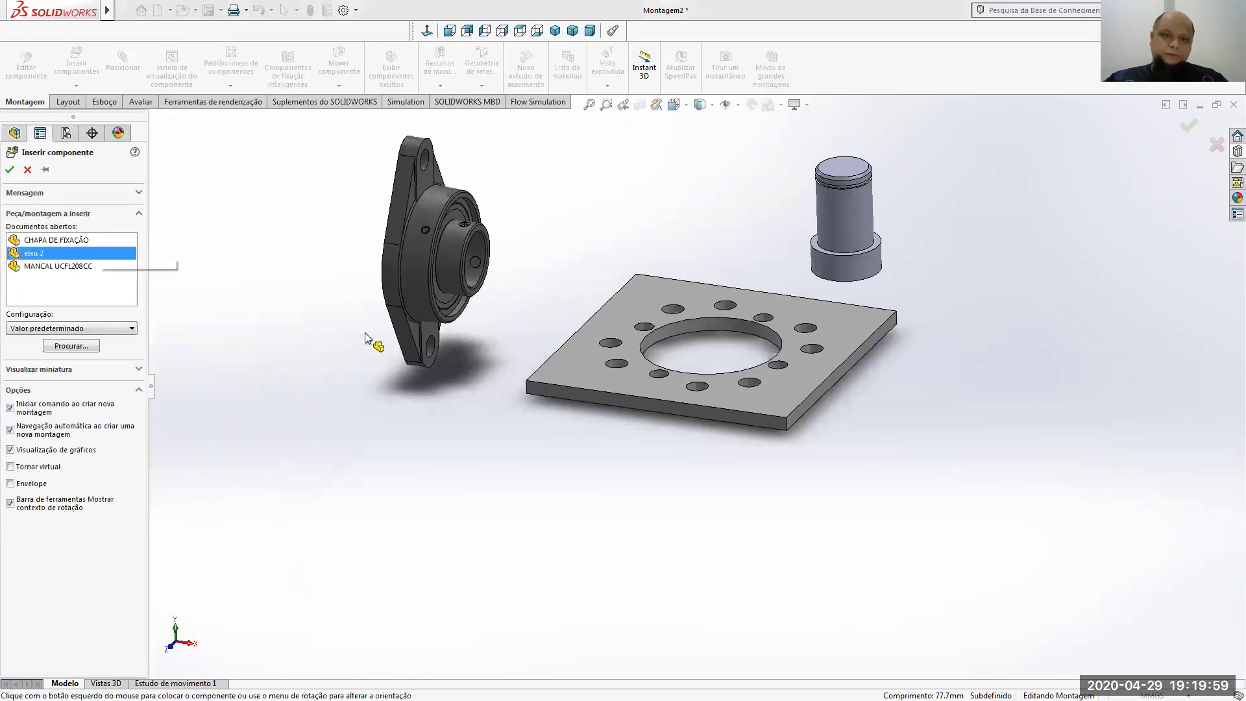
left_click(389, 429)
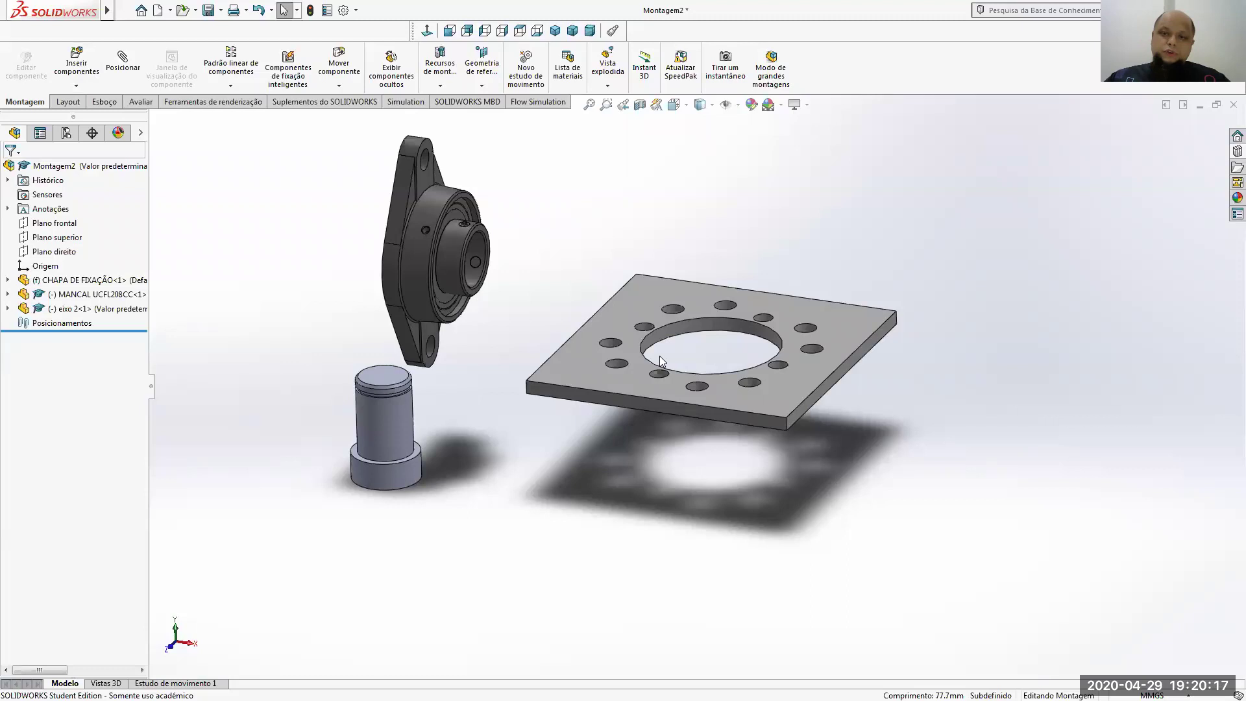
Move the bearing closer to the plate and the shaft farther down, separating the two loose components
left_click(630, 357)
left_click_drag(409, 258, 471, 246)
left_click_drag(391, 421, 360, 475)
key("Escape")
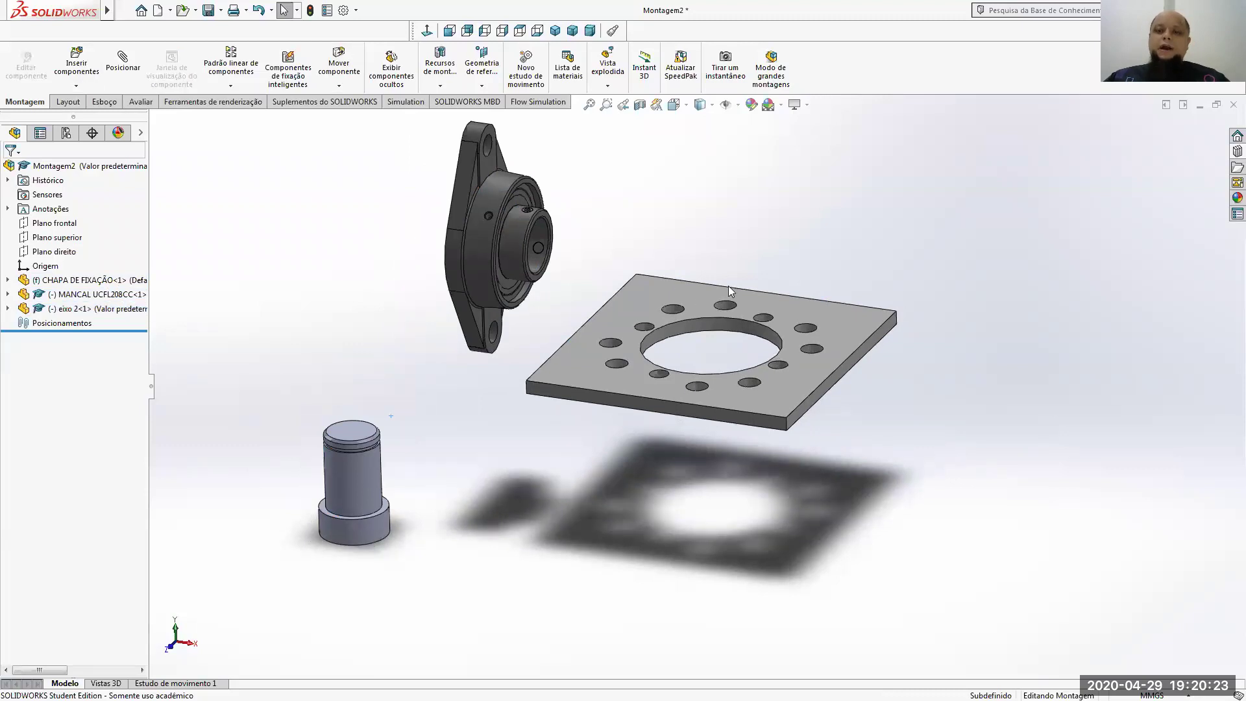
Measure the centre distance between the two mounting holes in the MANCAL UCFL208CC flange
middle_click_drag(807, 241, 612, 366)
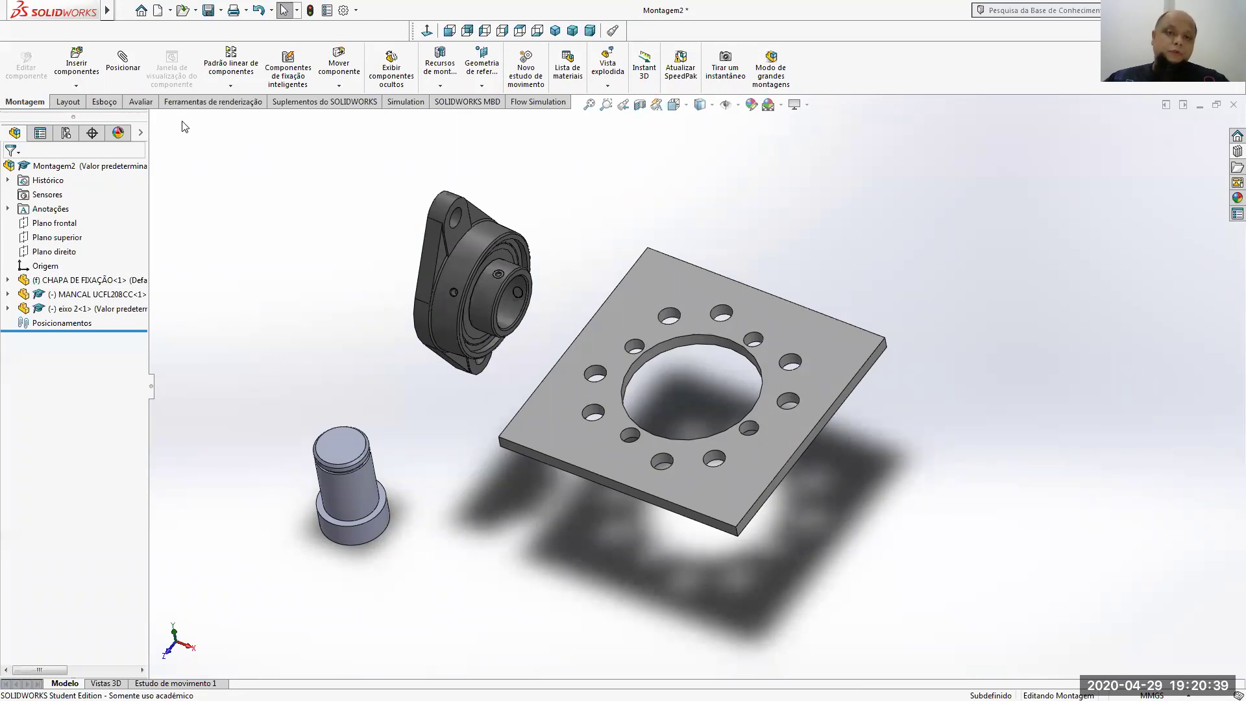
left_click(140, 102)
mouse_move(307, 318)
middle_mouse_down()
mouse_move(376, 203)
mouse_move(435, 224)
middle_mouse_up()
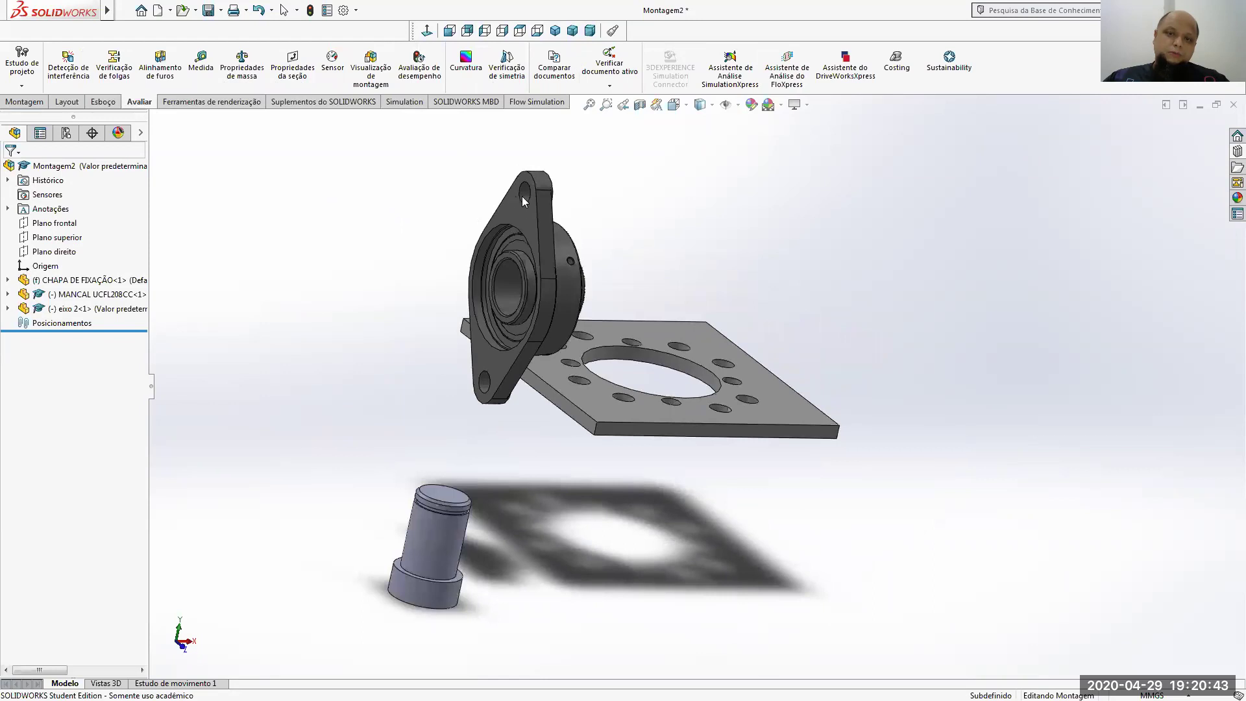
left_click(201, 65)
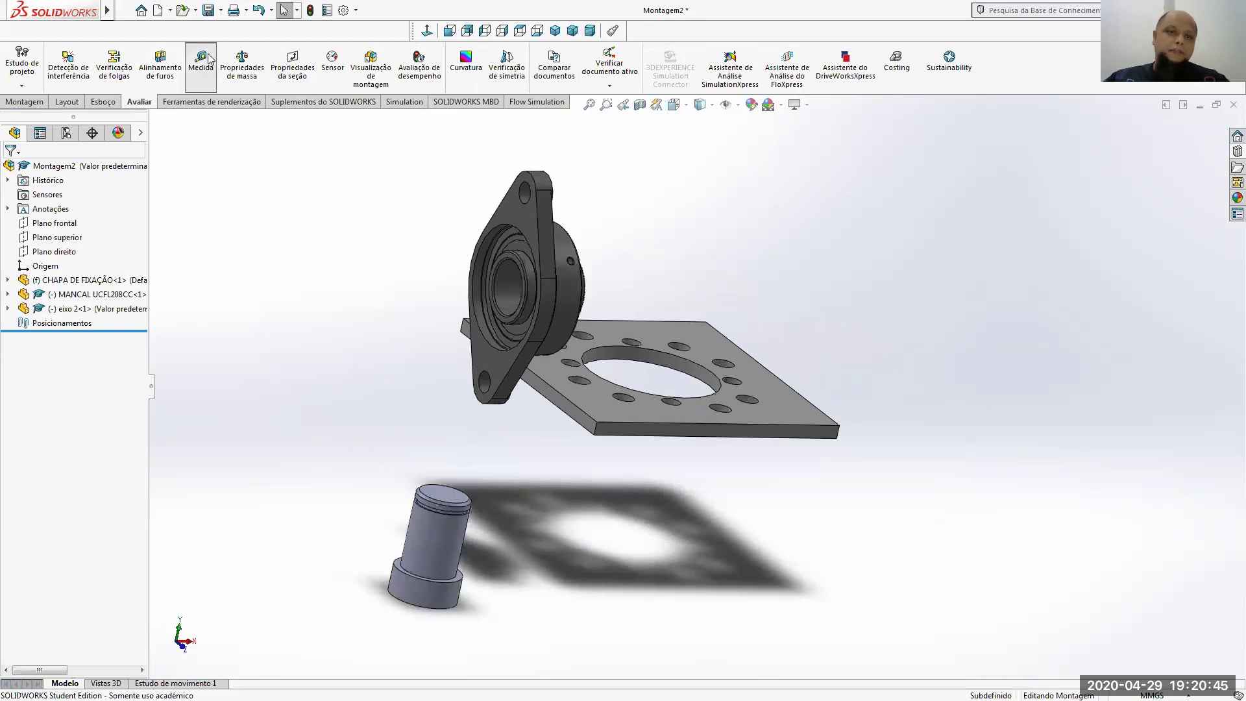
scroll(518, 376, "down", 5)
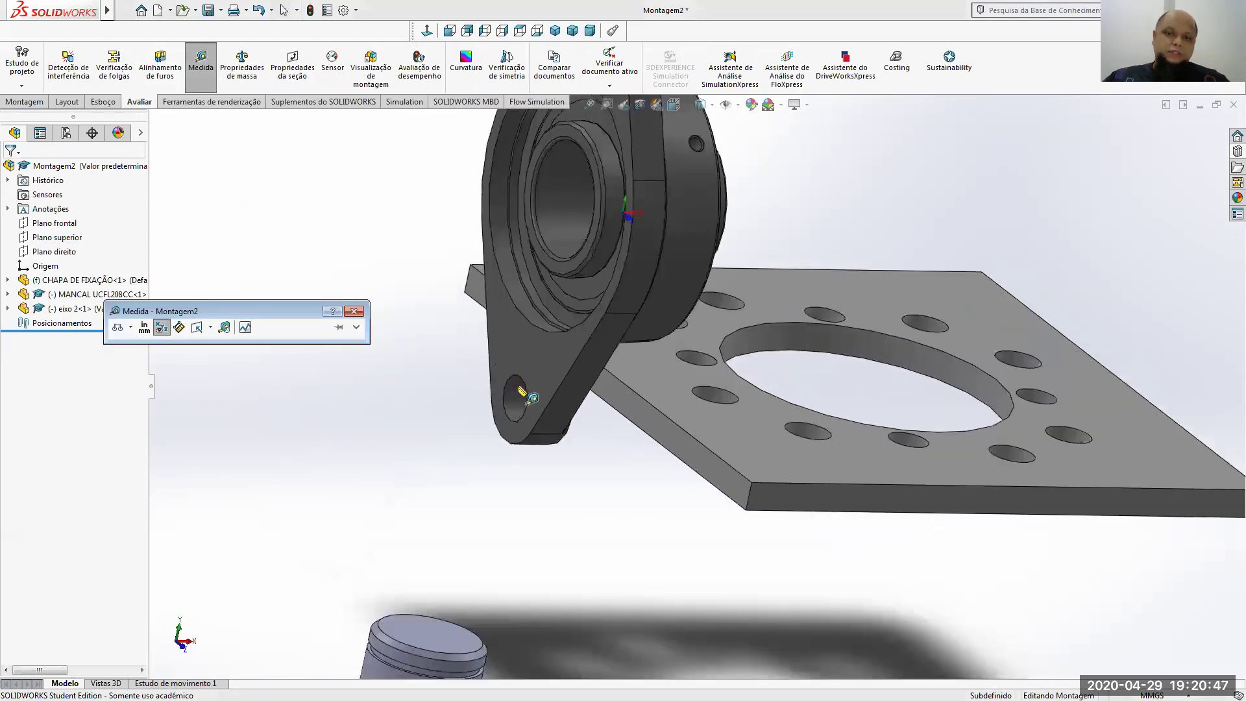
left_click(520, 395)
scroll(529, 455, "up", 4)
middle_click_drag(528, 455, 675, 227)
left_click(676, 219)
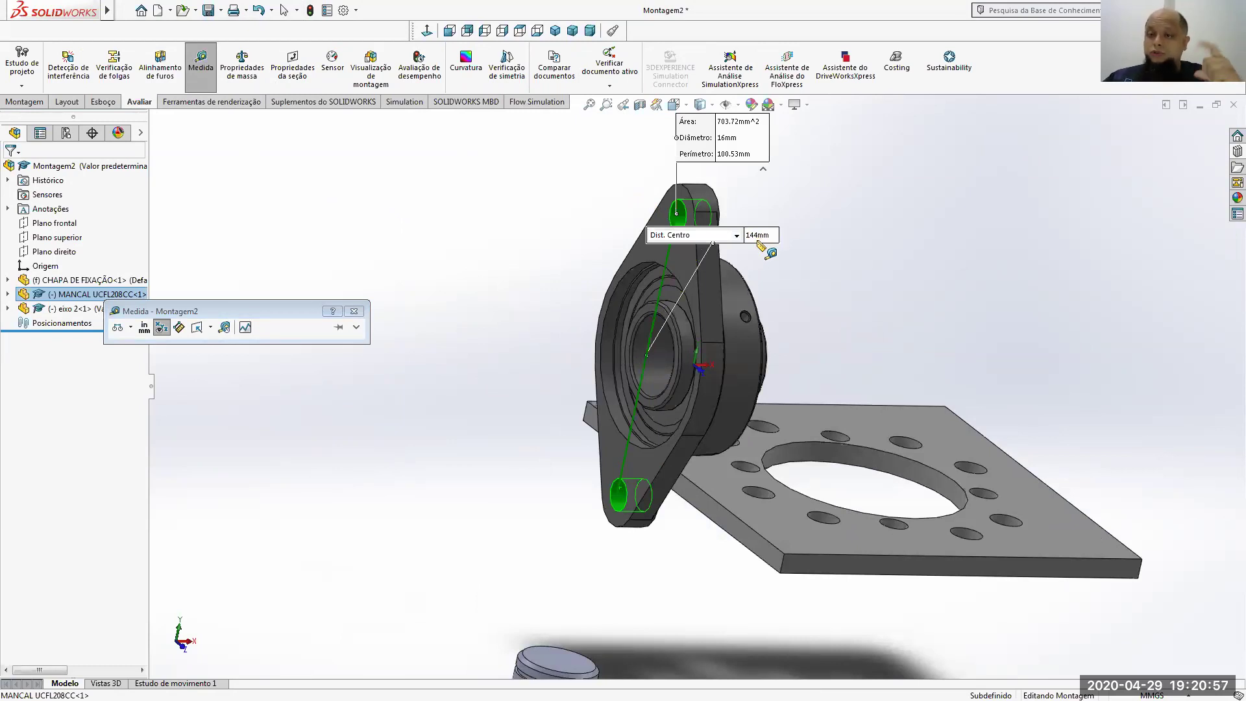
left_click(834, 256)
Measure the centre distance between two diagonally opposite bolt holes in the CHAPA DE FIXAÇÃO plate
middle_click_drag(841, 270, 851, 392)
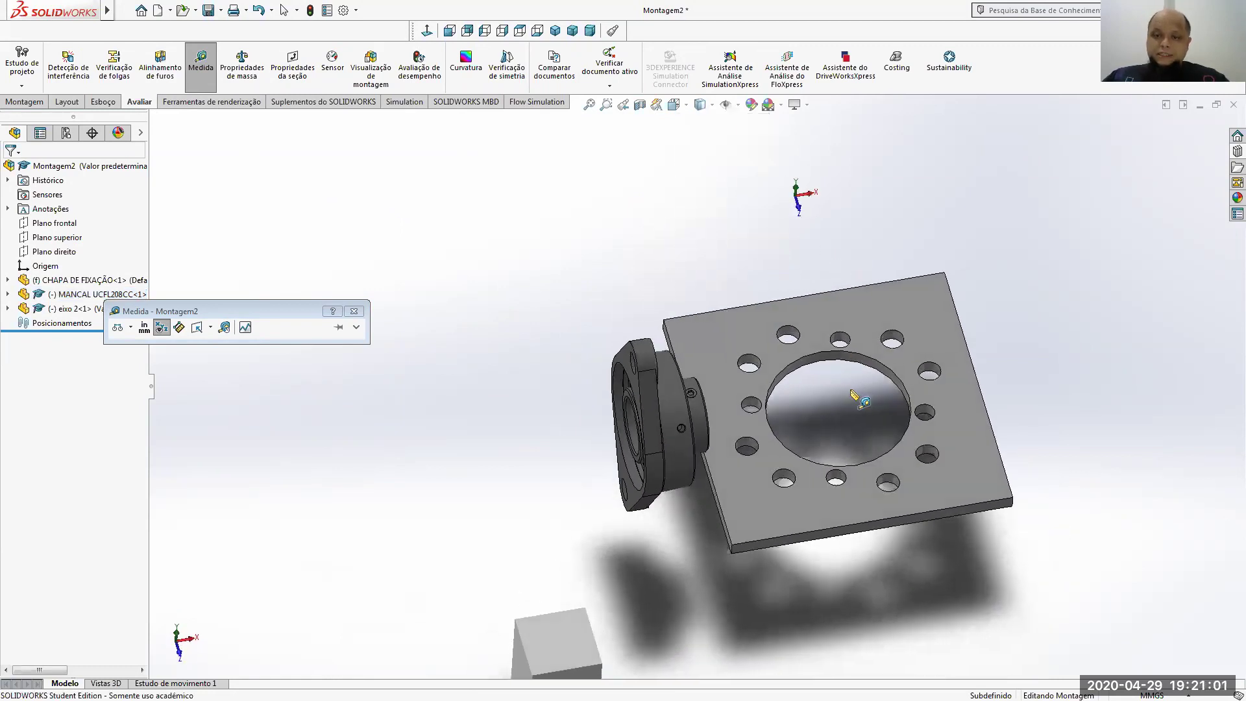
left_click(896, 339)
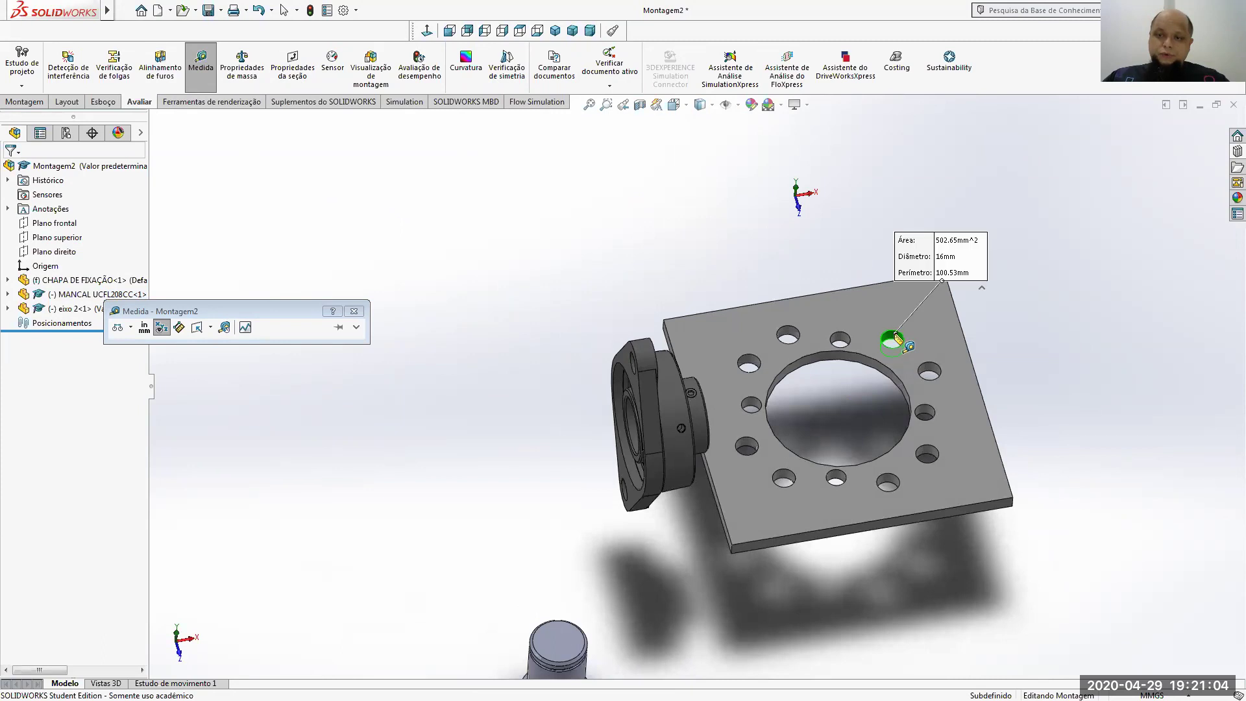
left_click(784, 479)
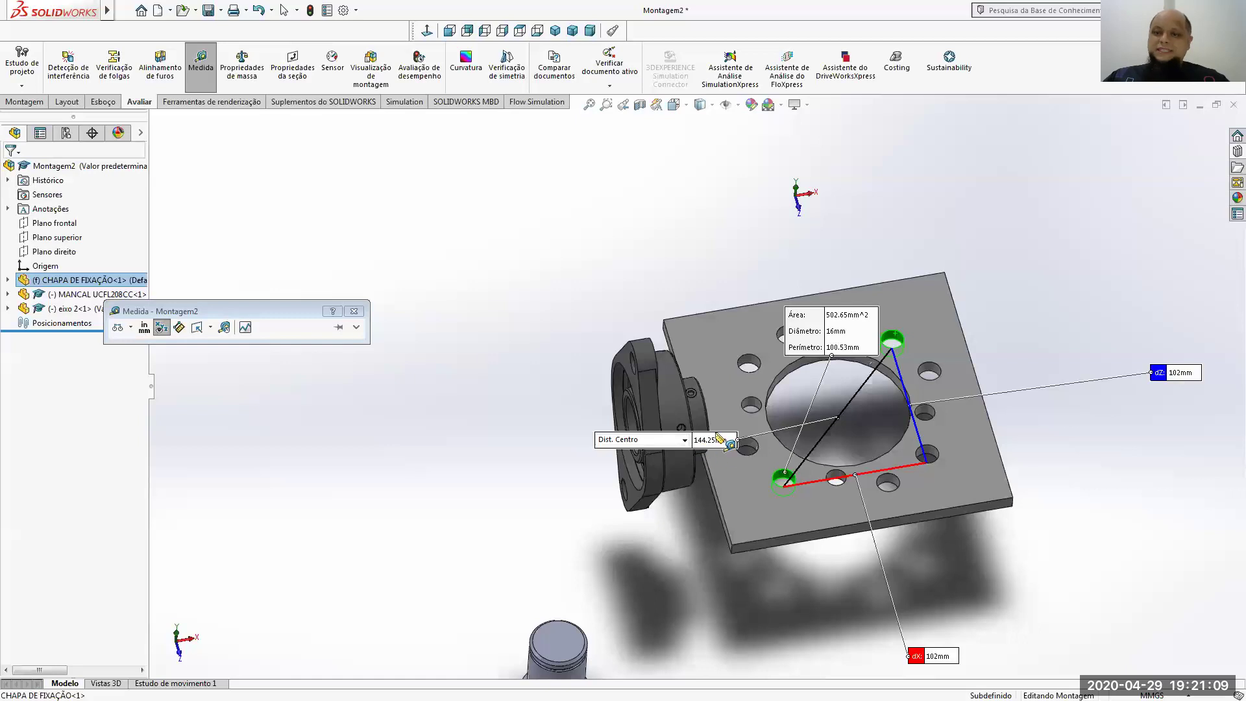
scroll(818, 433, "down", 4)
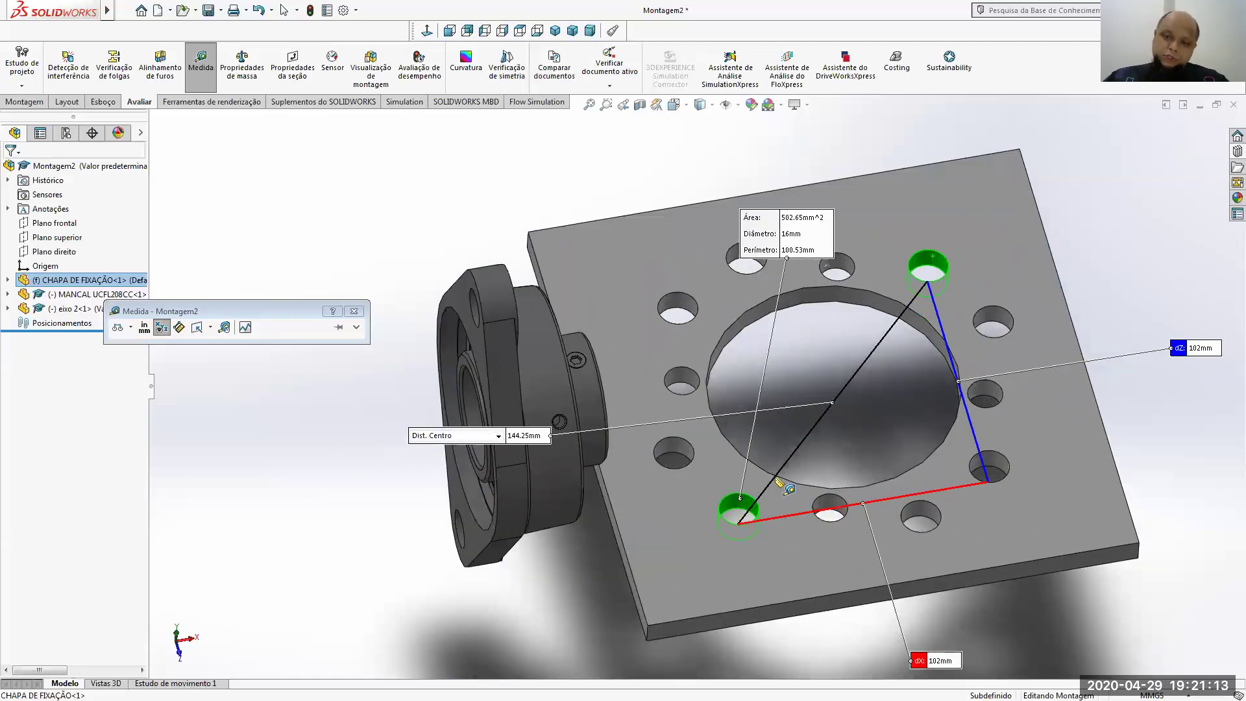
left_click(886, 372)
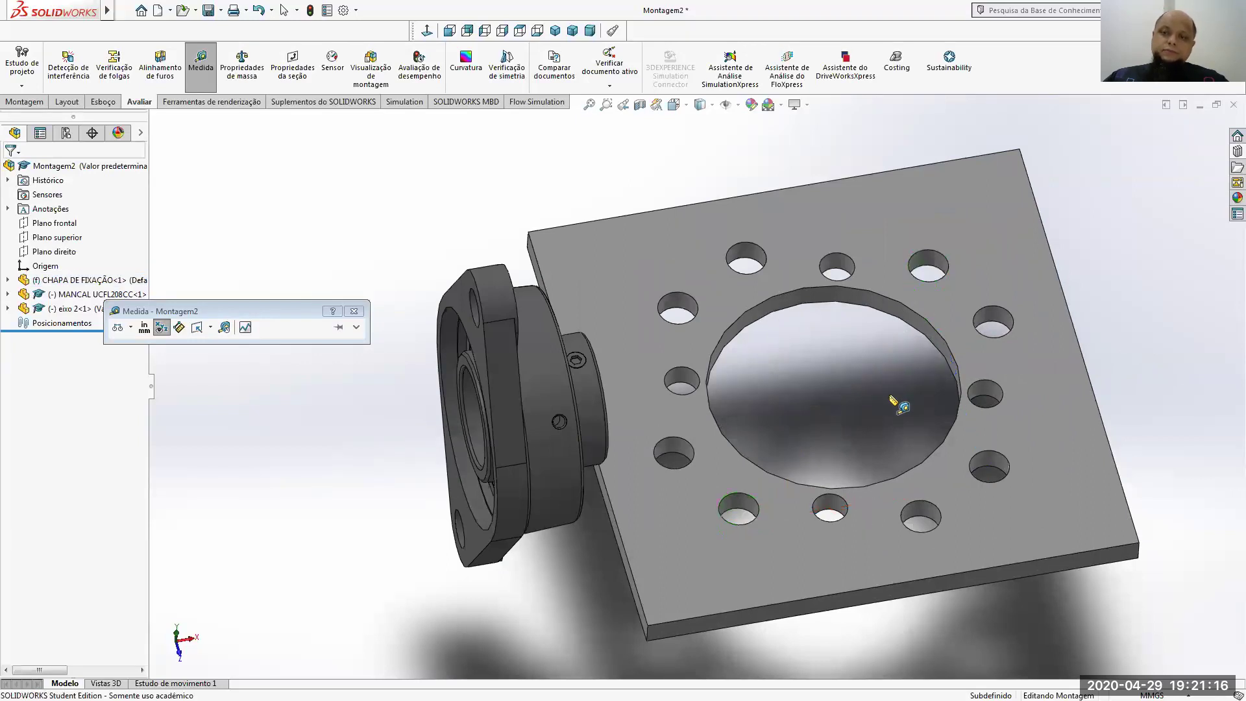
Measure the centre distances of two further bolt-hole pairs across the plate's large opening and end the measurement
left_click(927, 261)
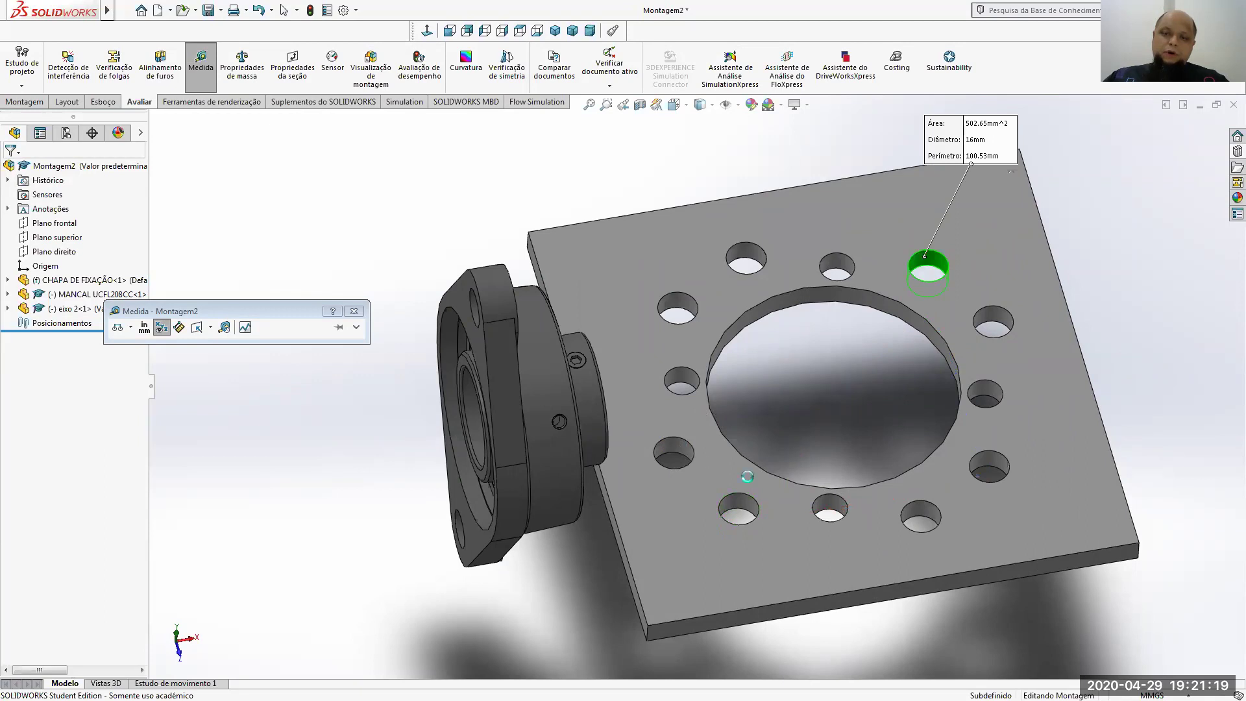
left_click(674, 453)
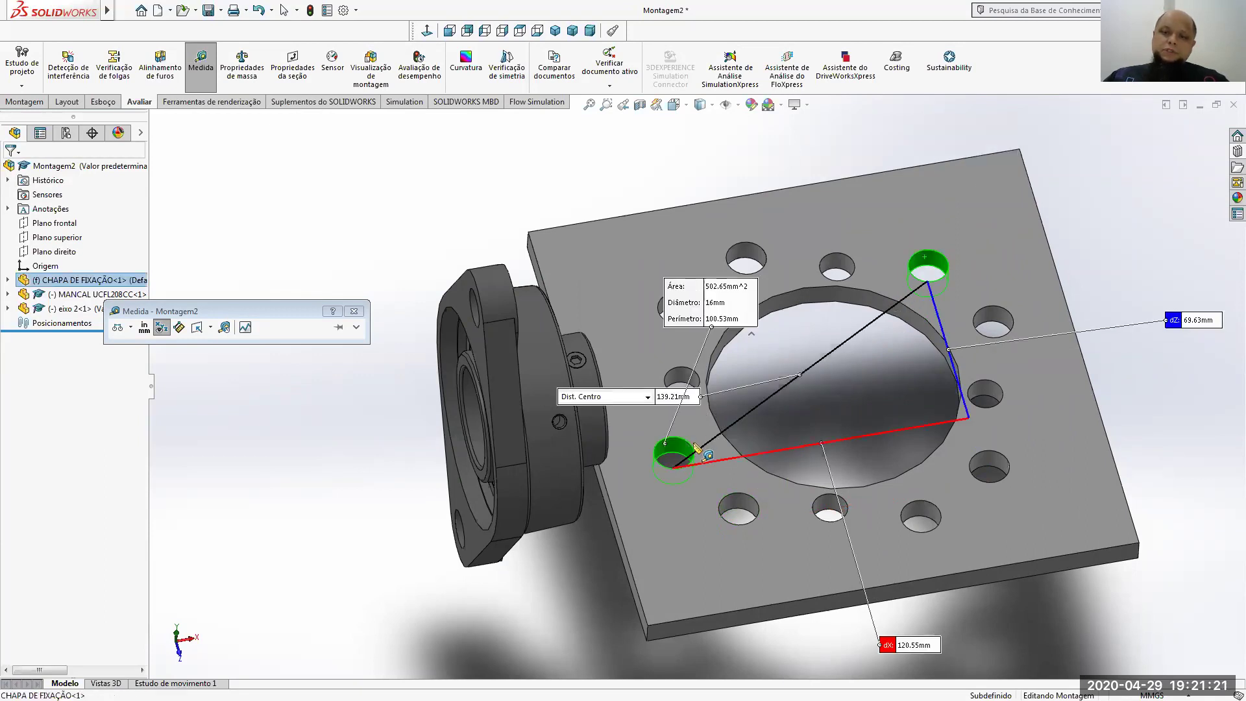
left_click(832, 410)
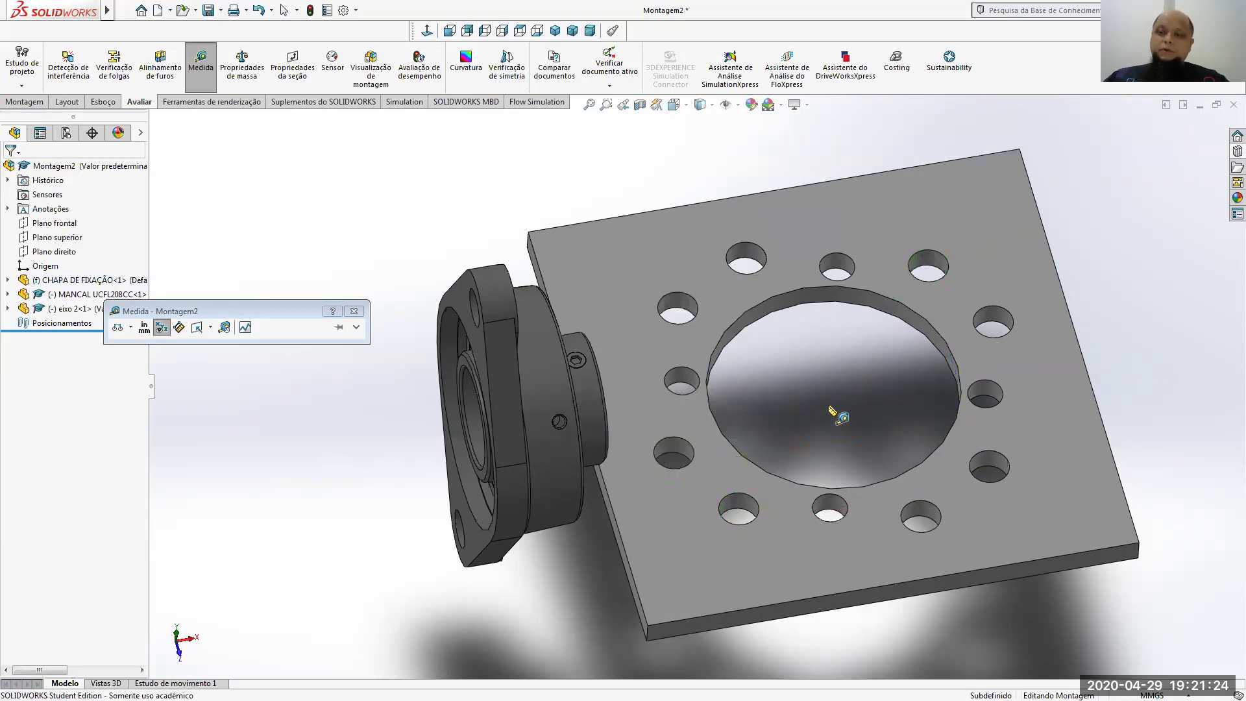
left_click(996, 322)
left_click(672, 451)
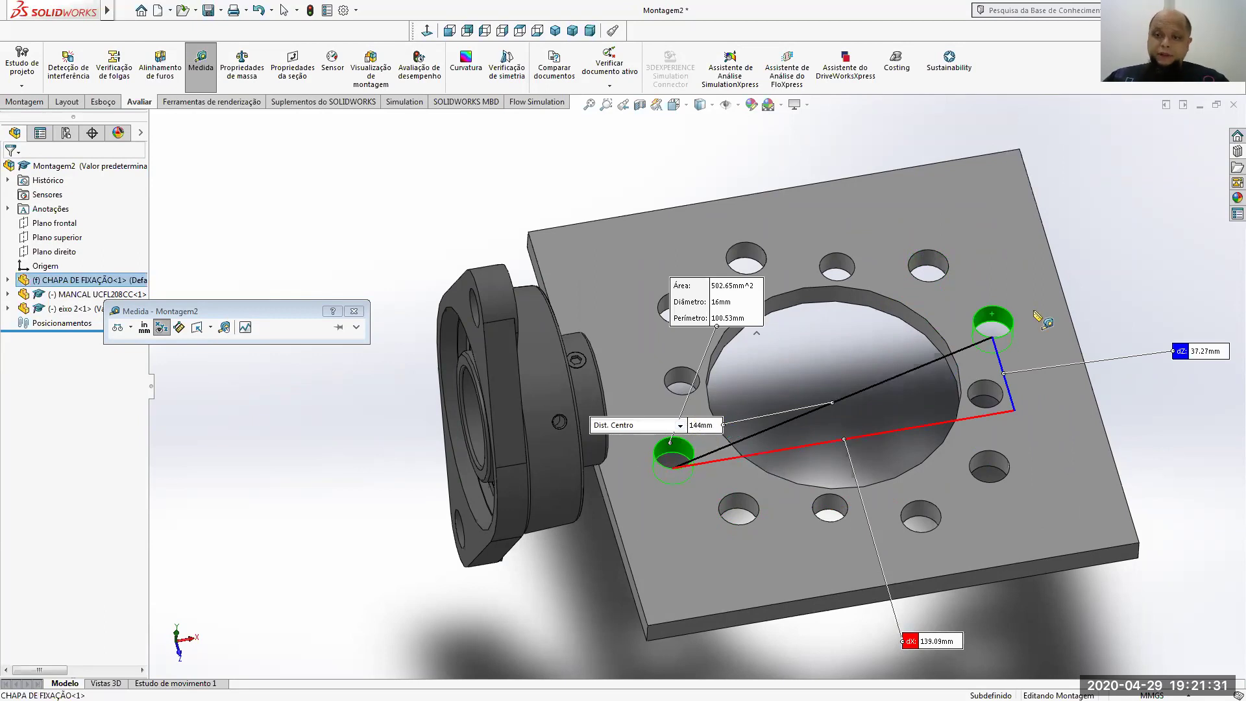
left_click(813, 363)
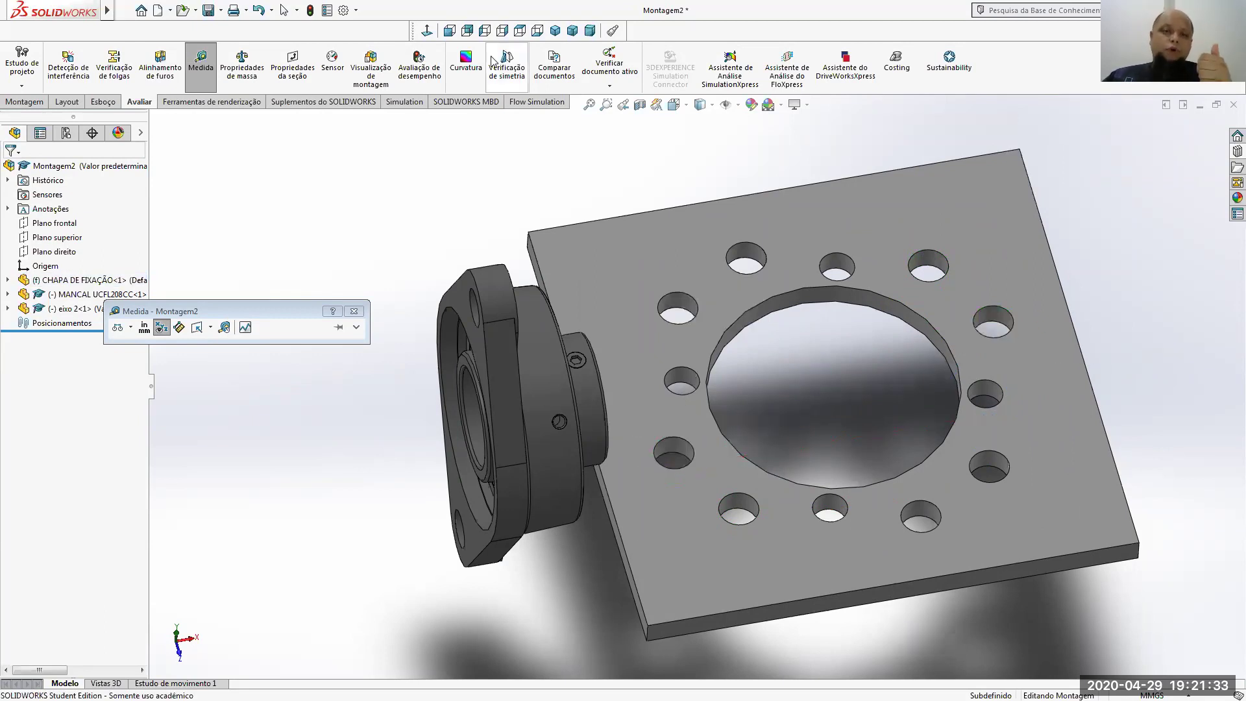
left_click(195, 78)
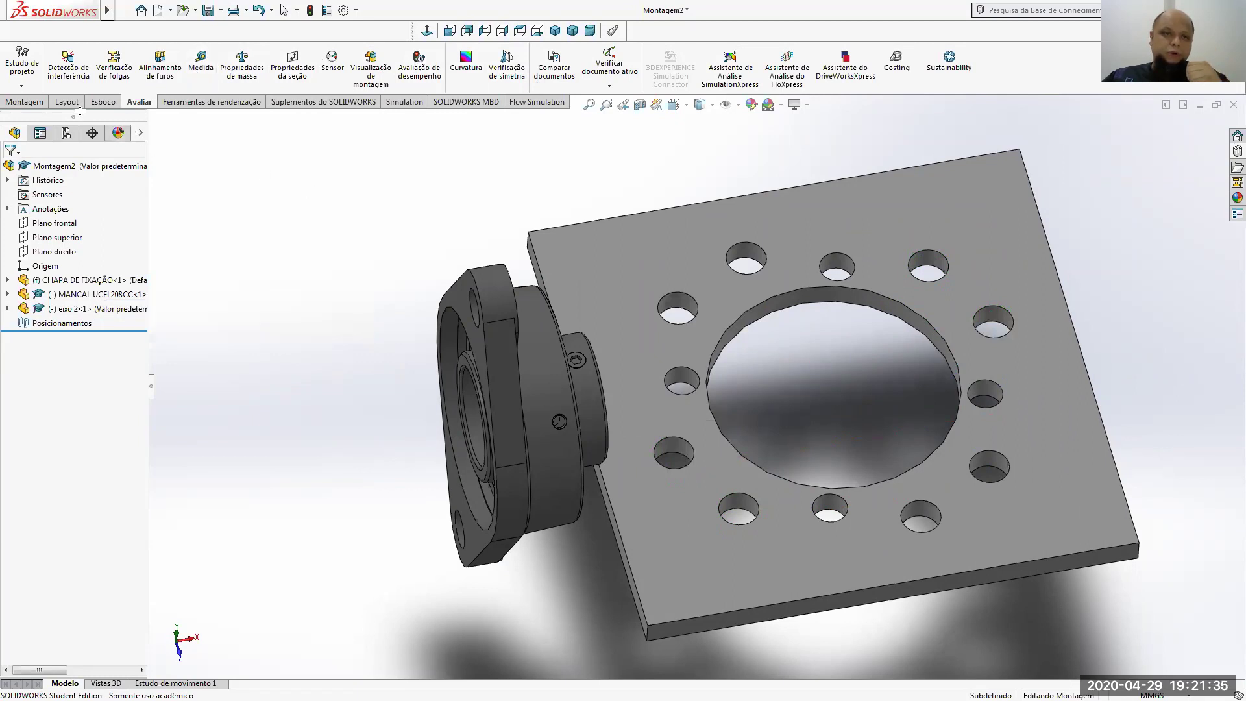
Add a coincident mate between the bearing flange's mounting face and the plate's upper face
left_click(25, 102)
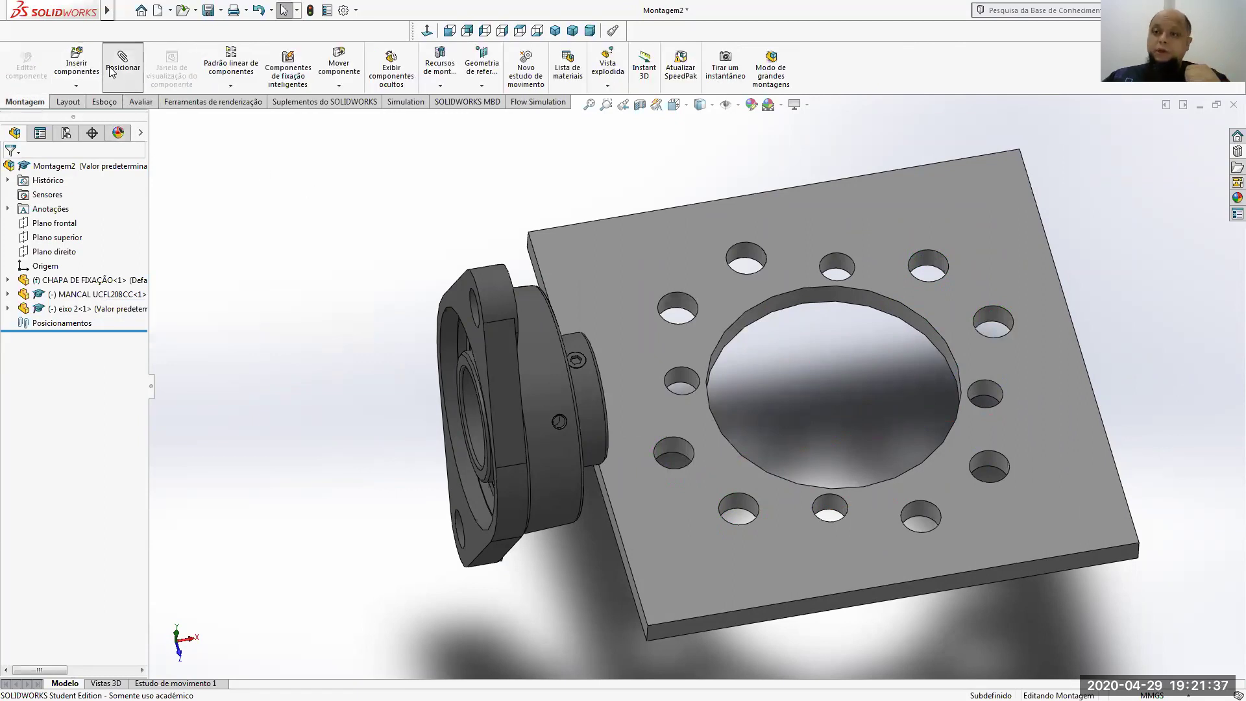
left_click(111, 71)
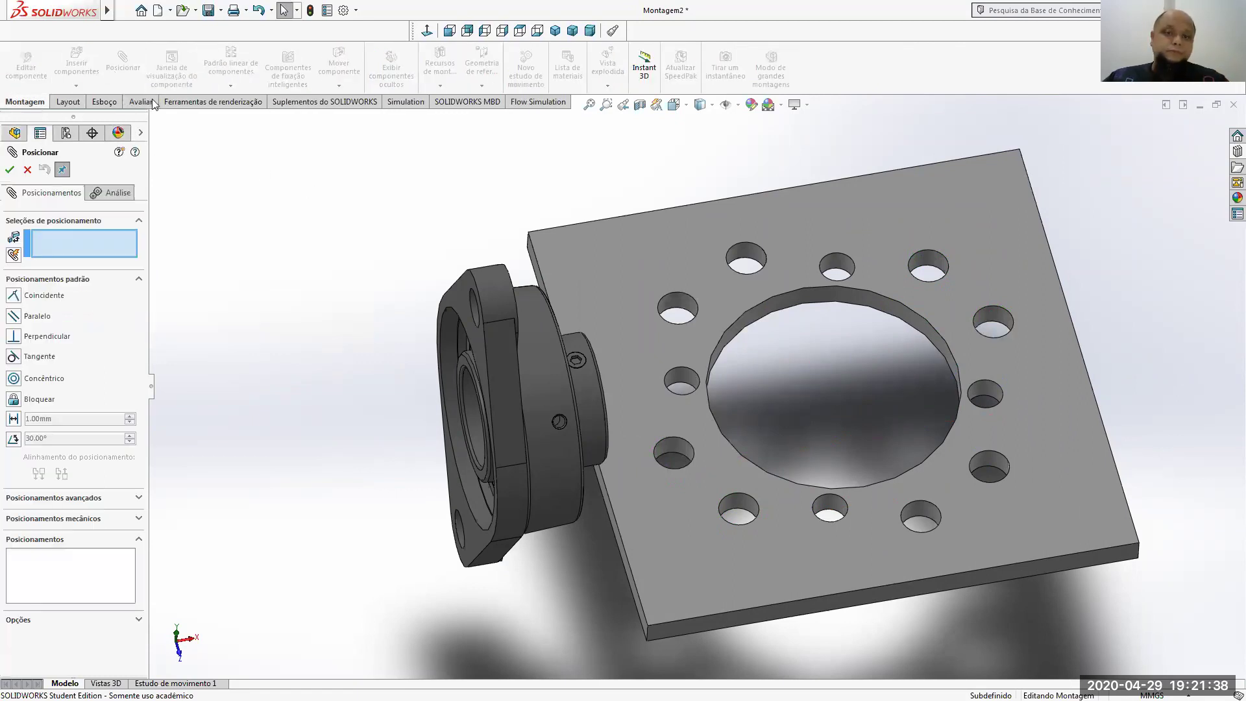
left_click(460, 297)
left_click(632, 259)
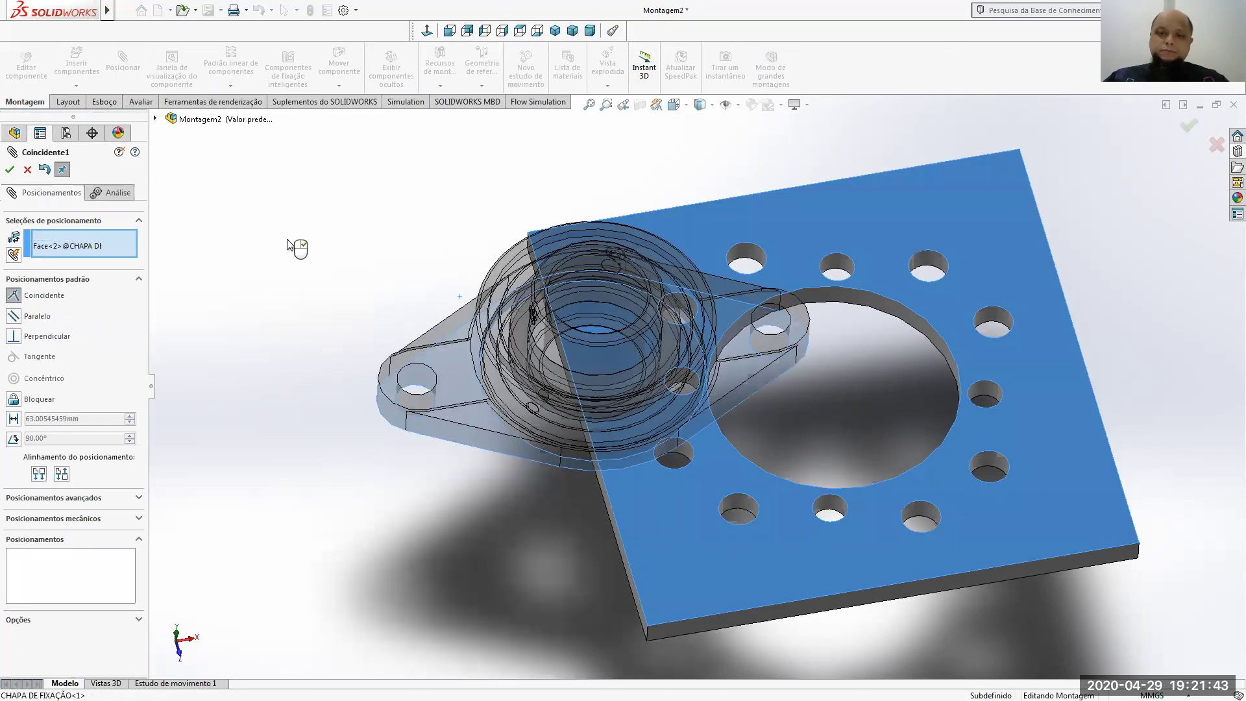
left_click(279, 227)
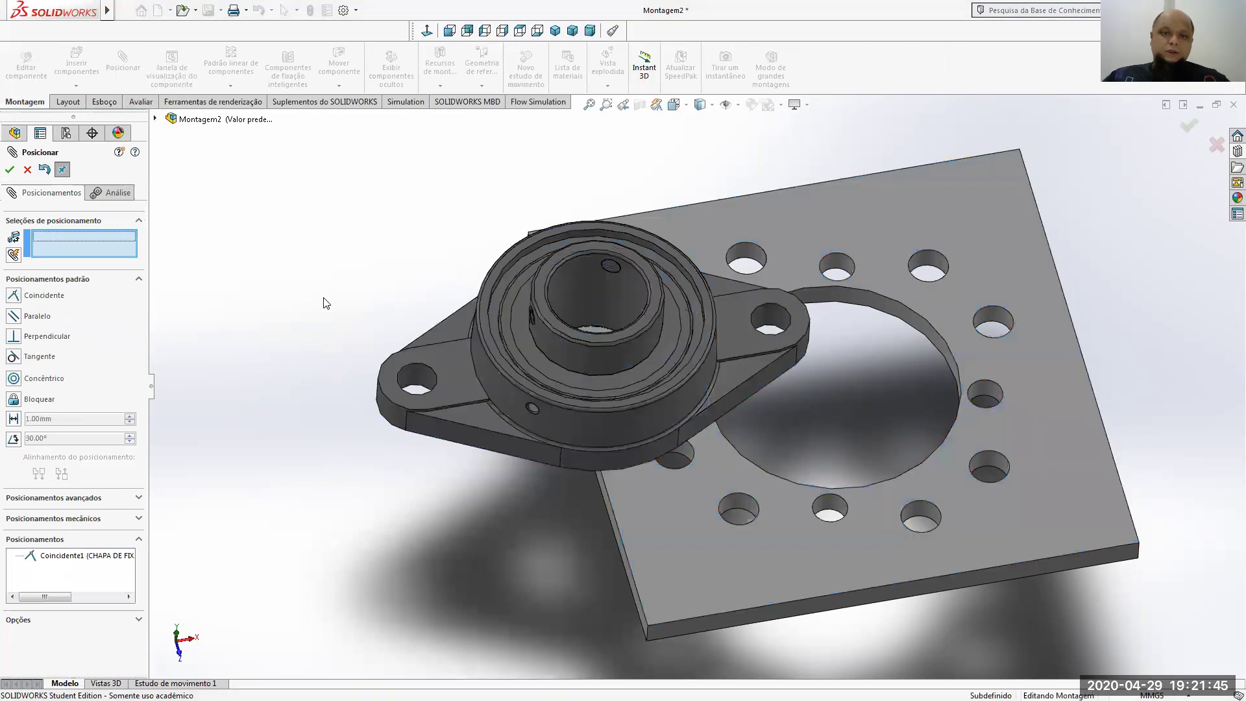
Add a concentric mate between one bearing flange hole and the matching 16 mm bolt hole in the plate
left_click(419, 377)
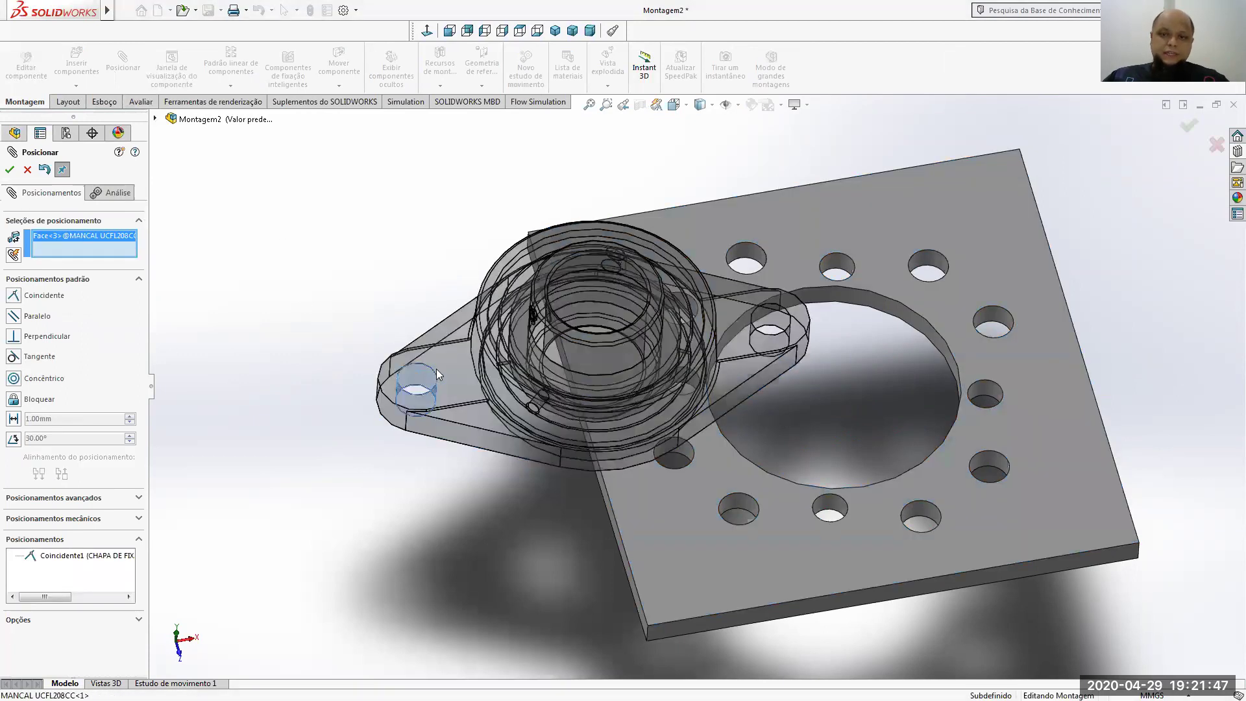
left_click(685, 448)
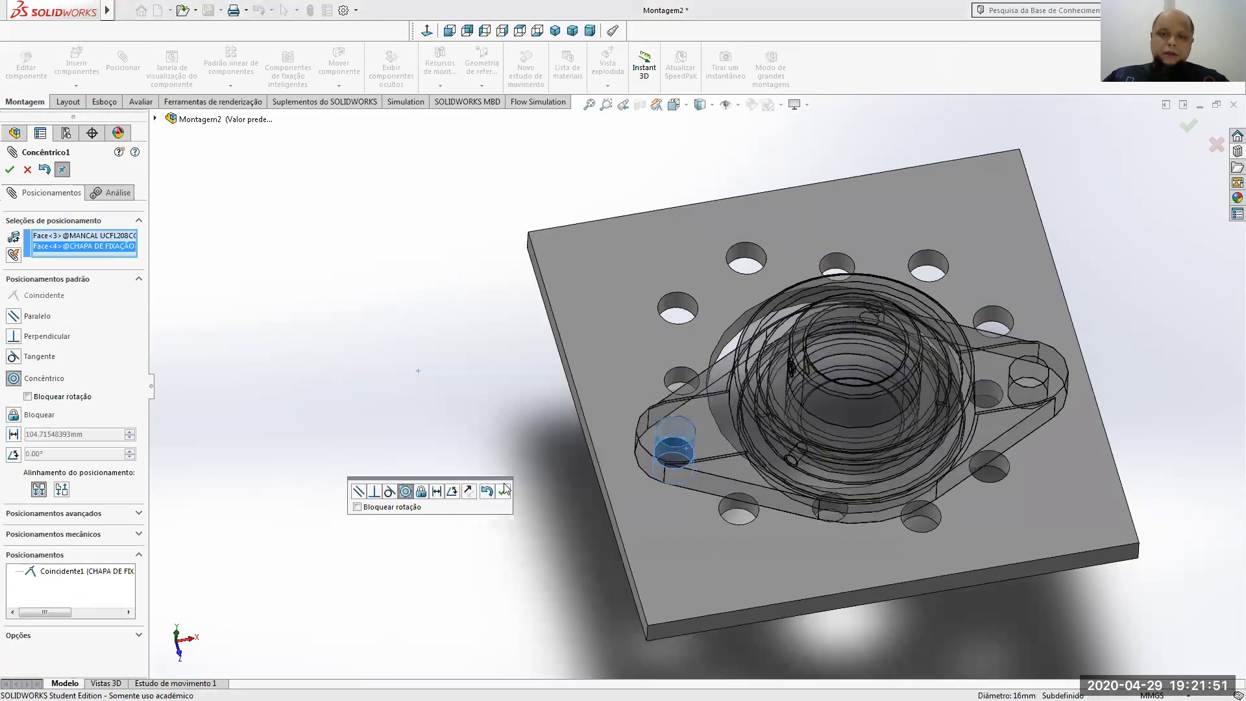
left_click(504, 490)
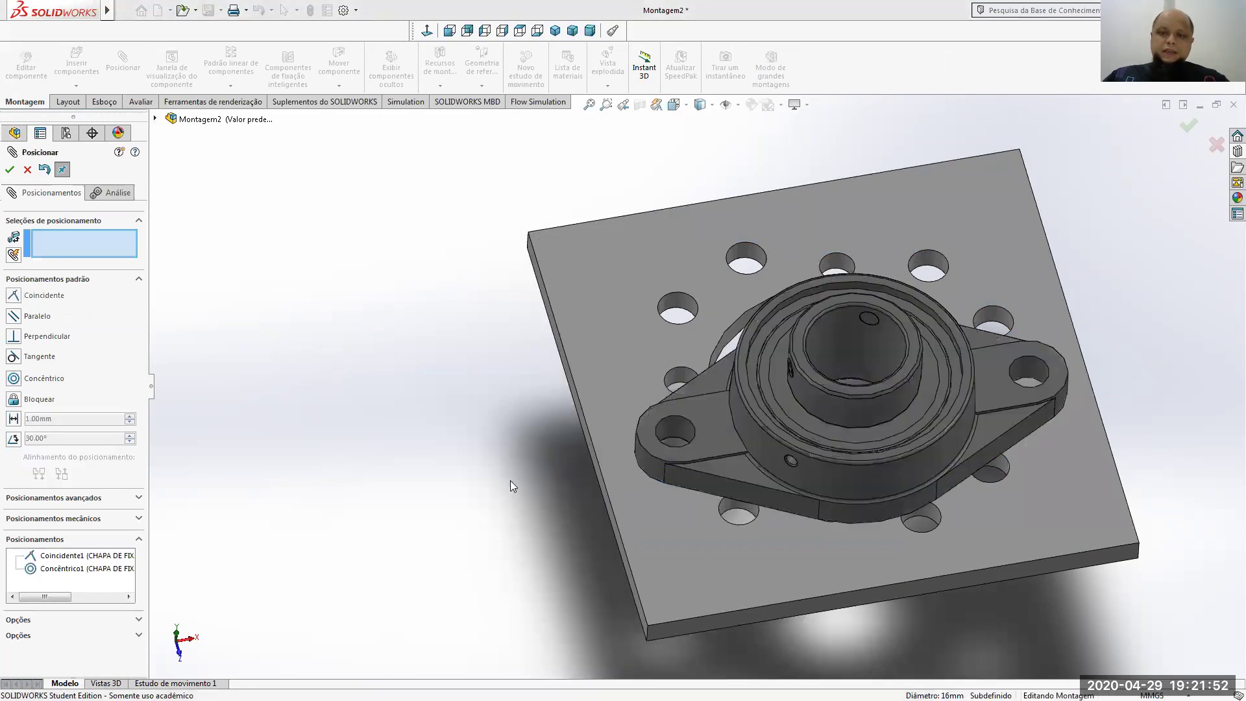
left_click(1036, 367)
left_click(998, 316)
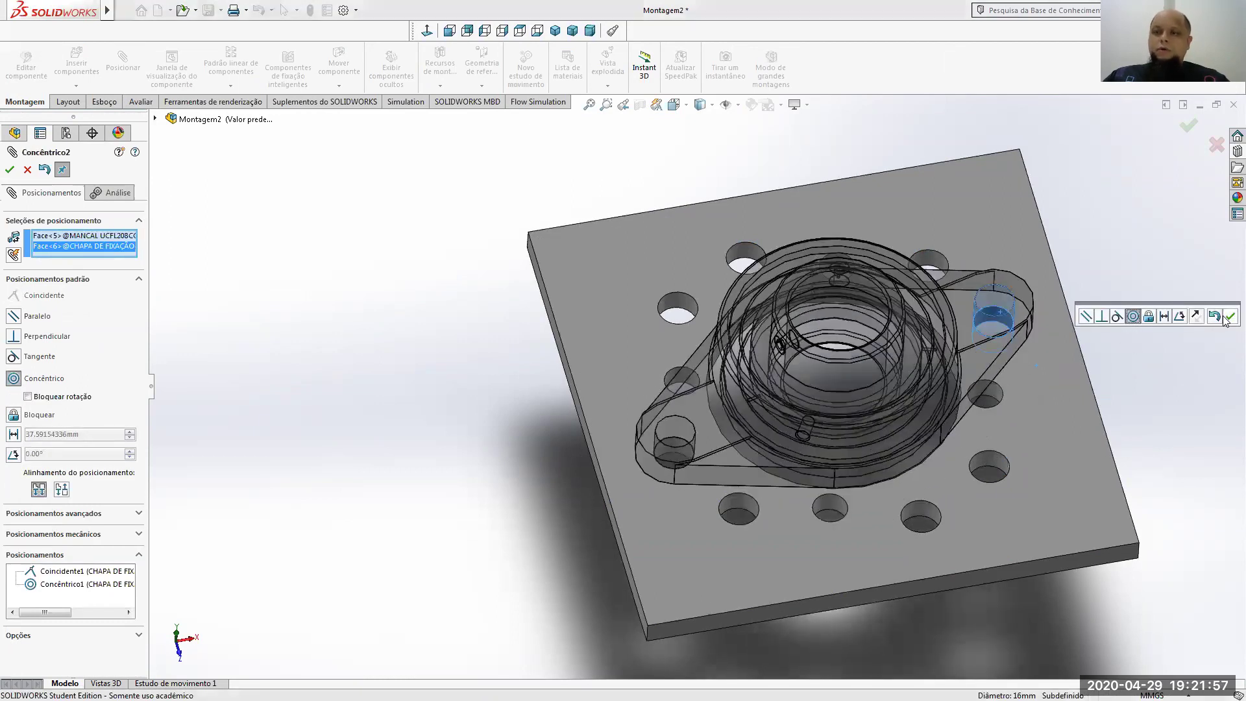
left_click(27, 170)
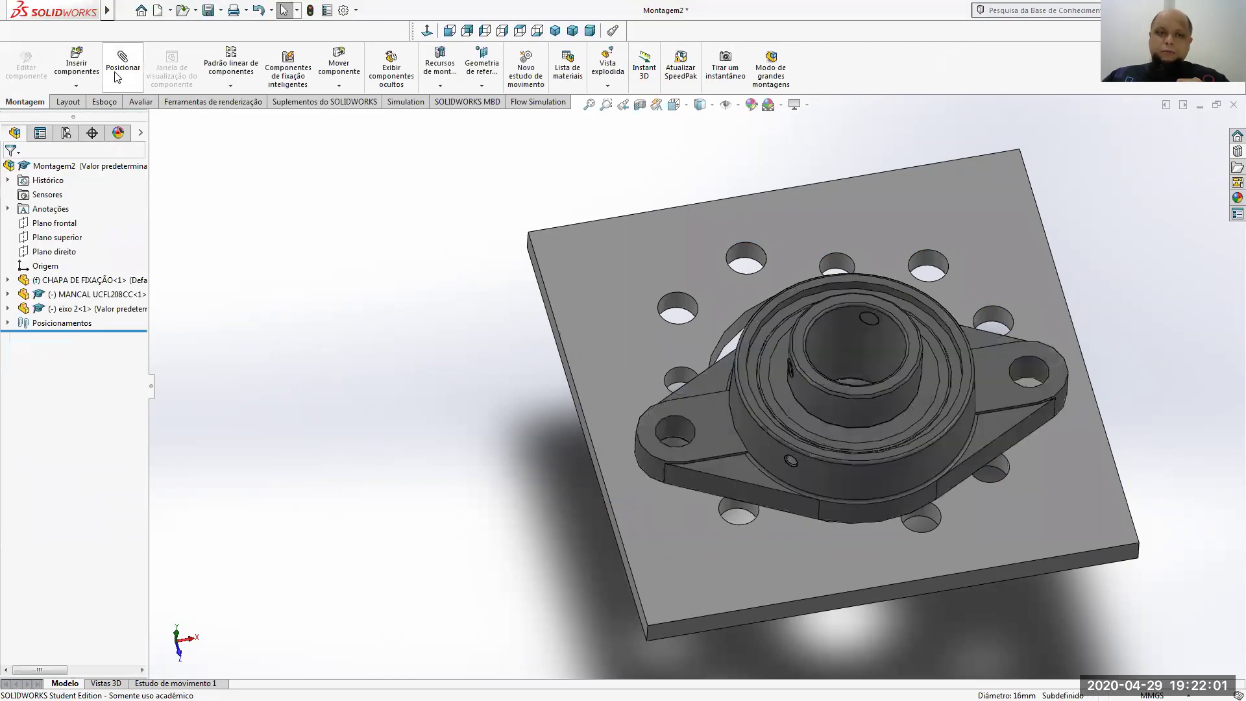
Try to add a concentric mate between the bearing's free flange hole and a non-adjacent 16 mm plate hole, and cancel it
left_click(114, 71)
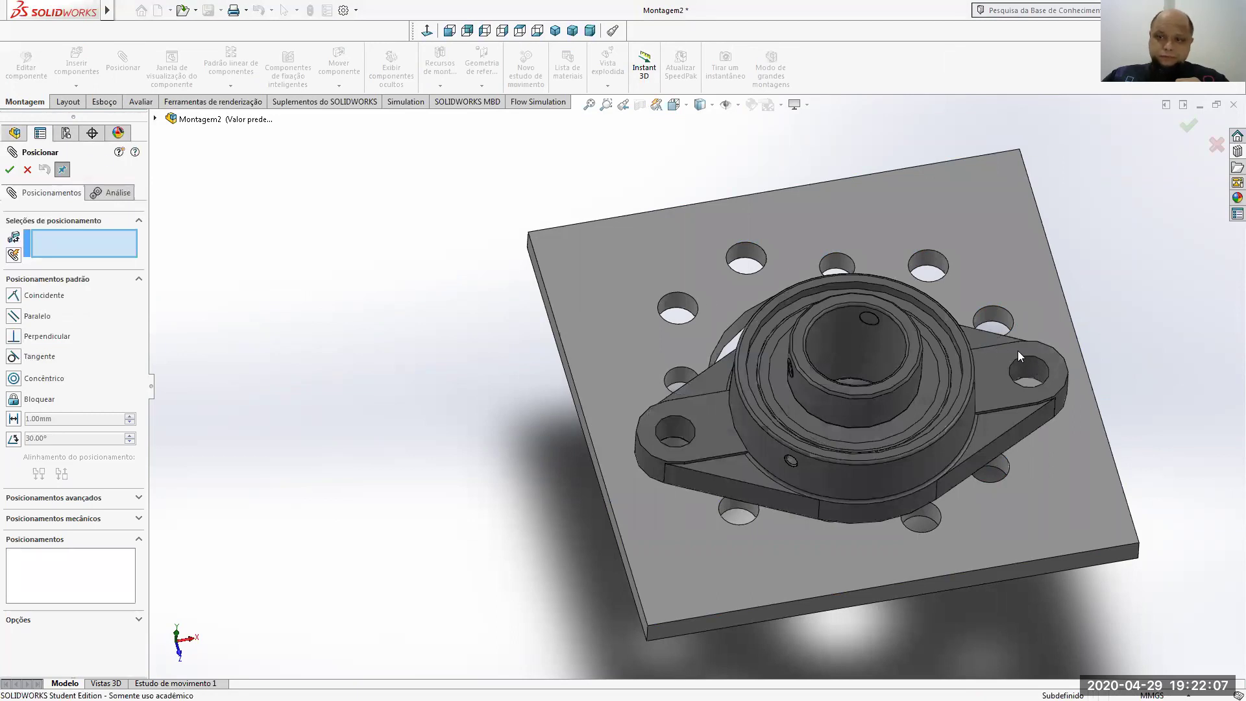
left_click(1034, 366)
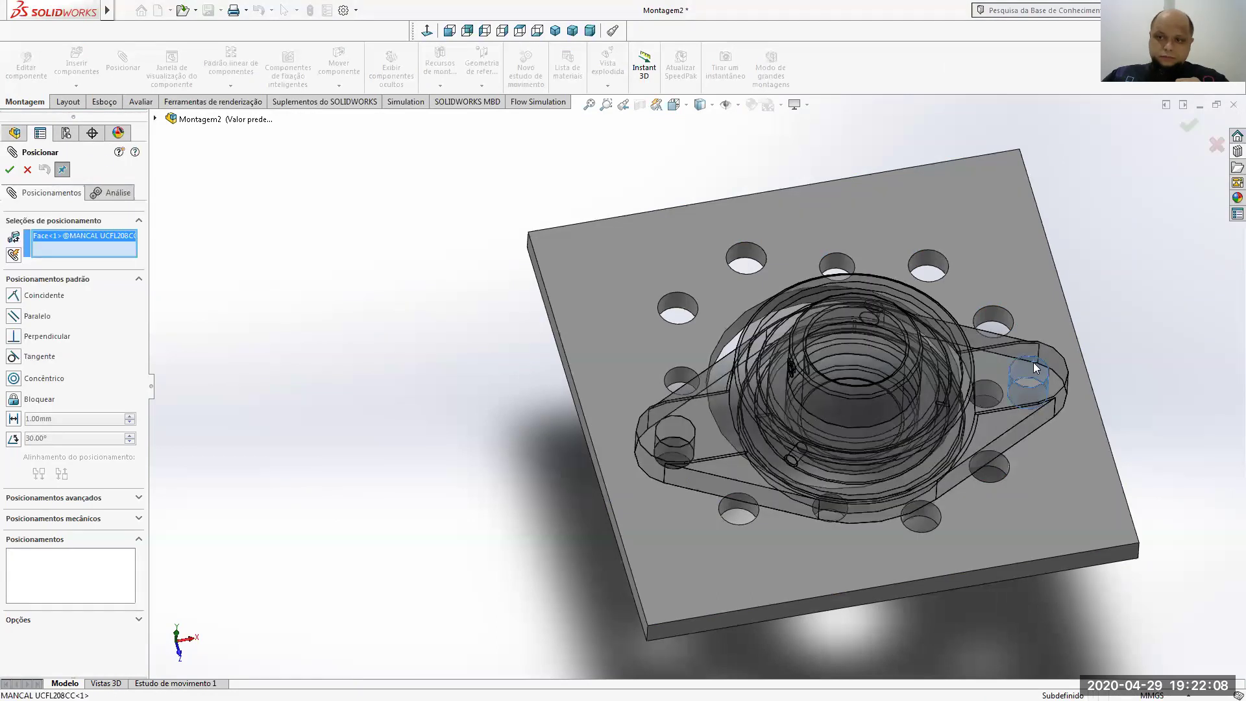
left_click(932, 260)
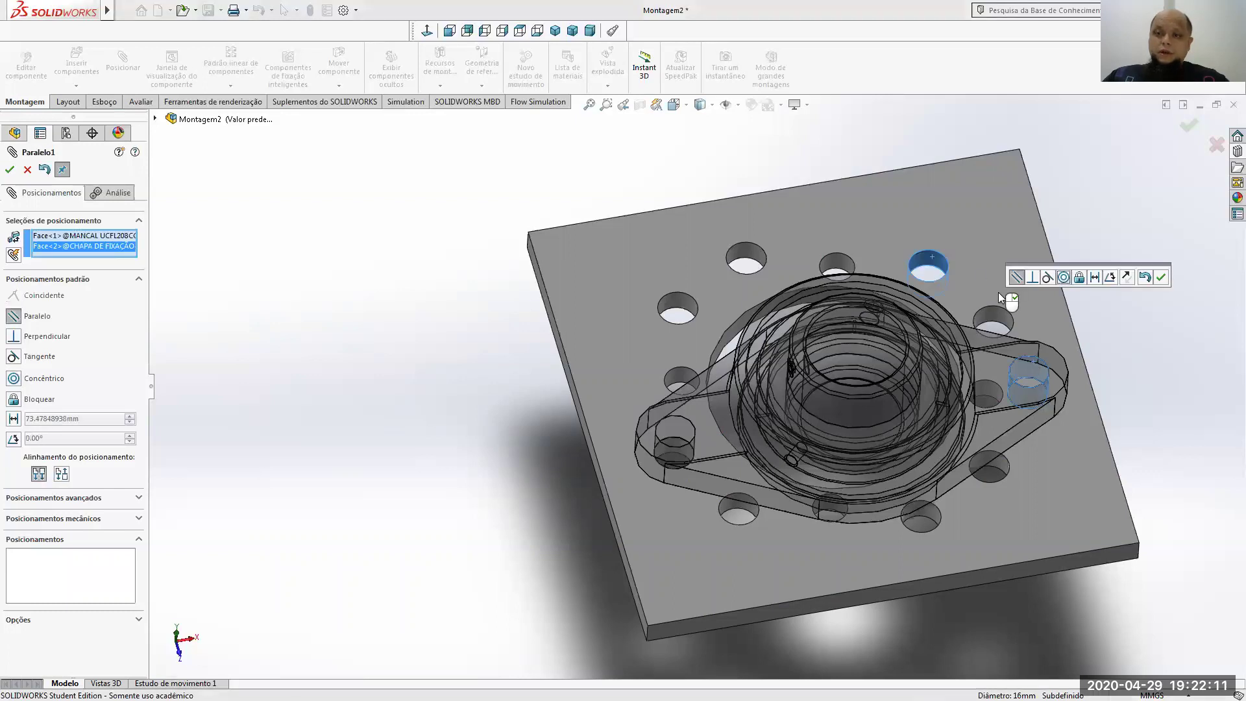
left_click(1063, 278)
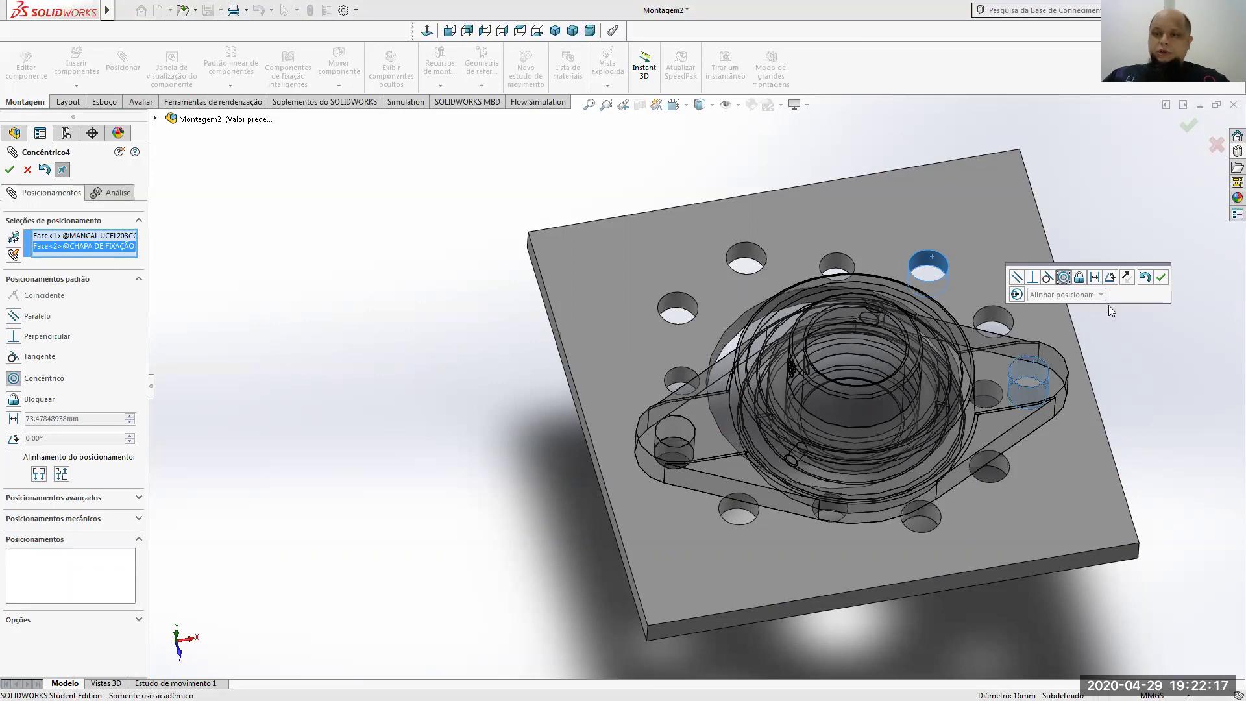
left_click(1162, 278)
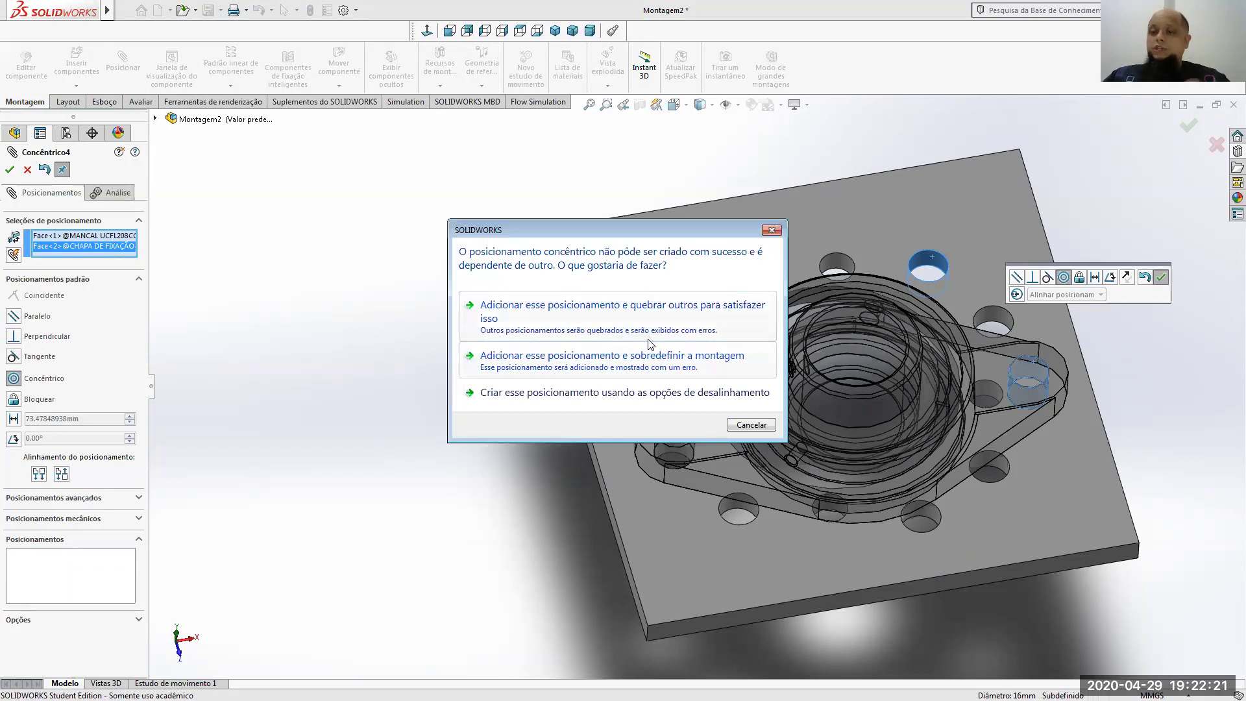
left_click(750, 425)
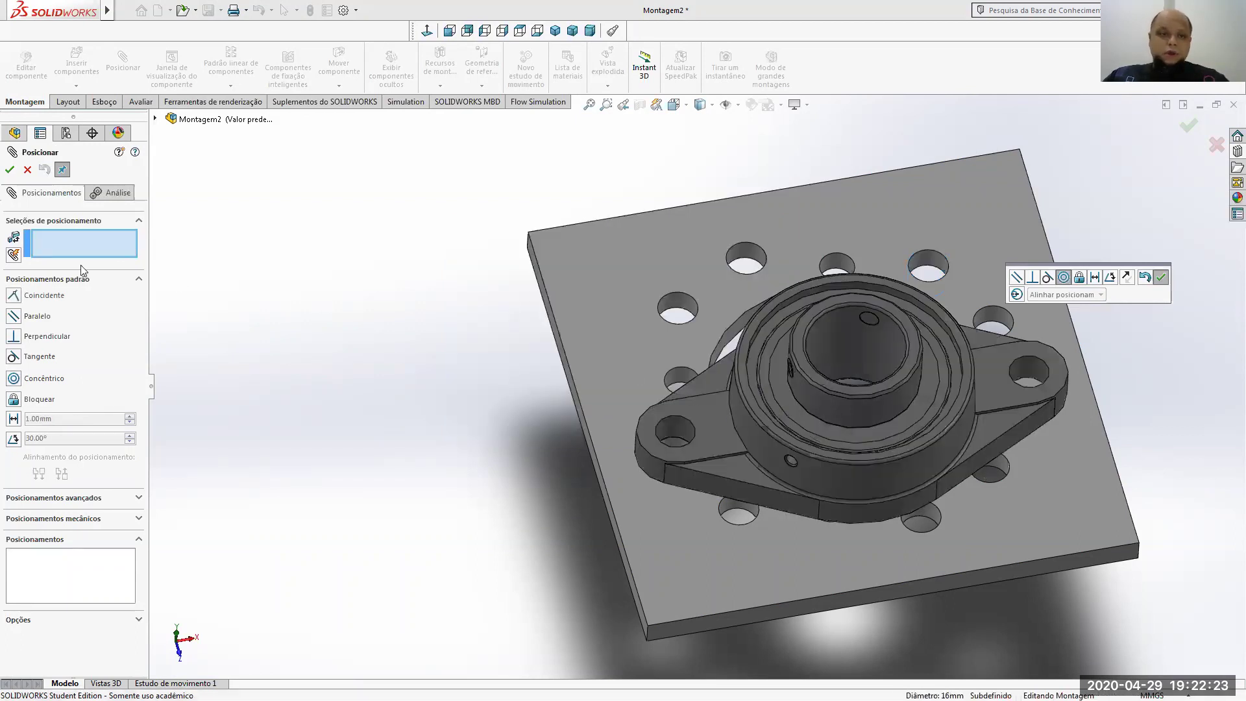
Add a concentric mate between the bearing's free flange hole and the nearest matching 16 mm bolt hole in the plate
left_click(1033, 366)
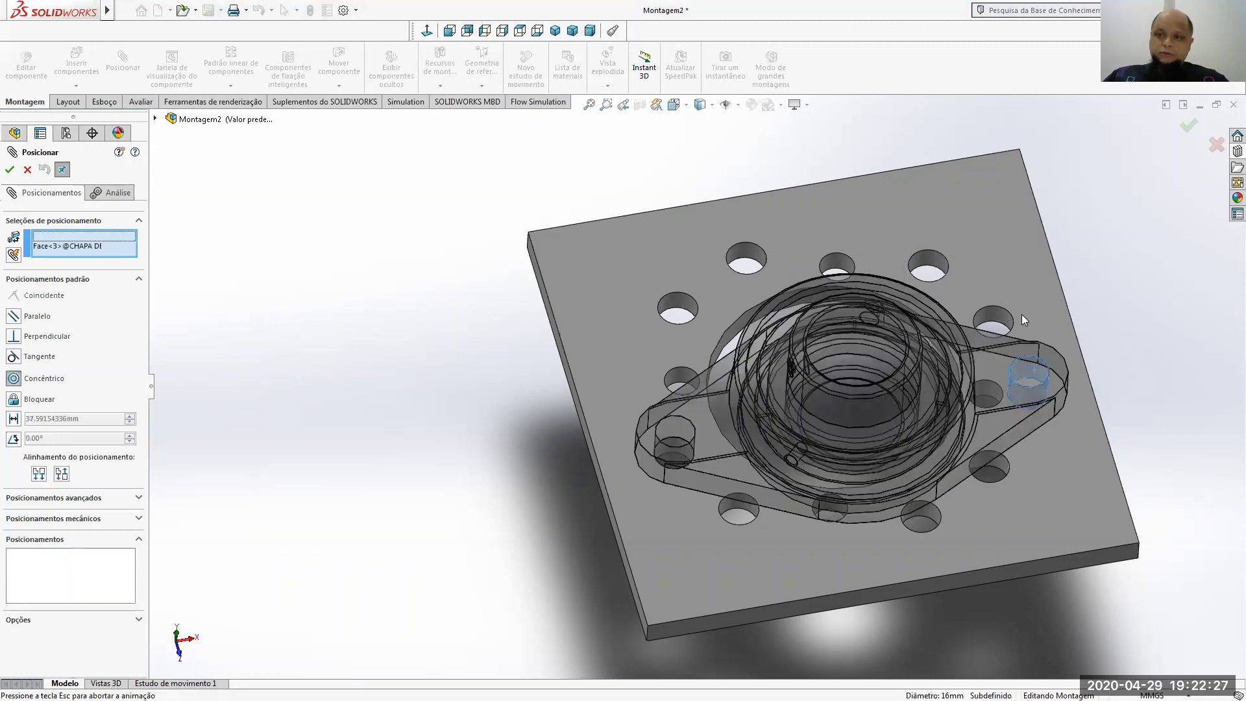
left_click(1022, 318)
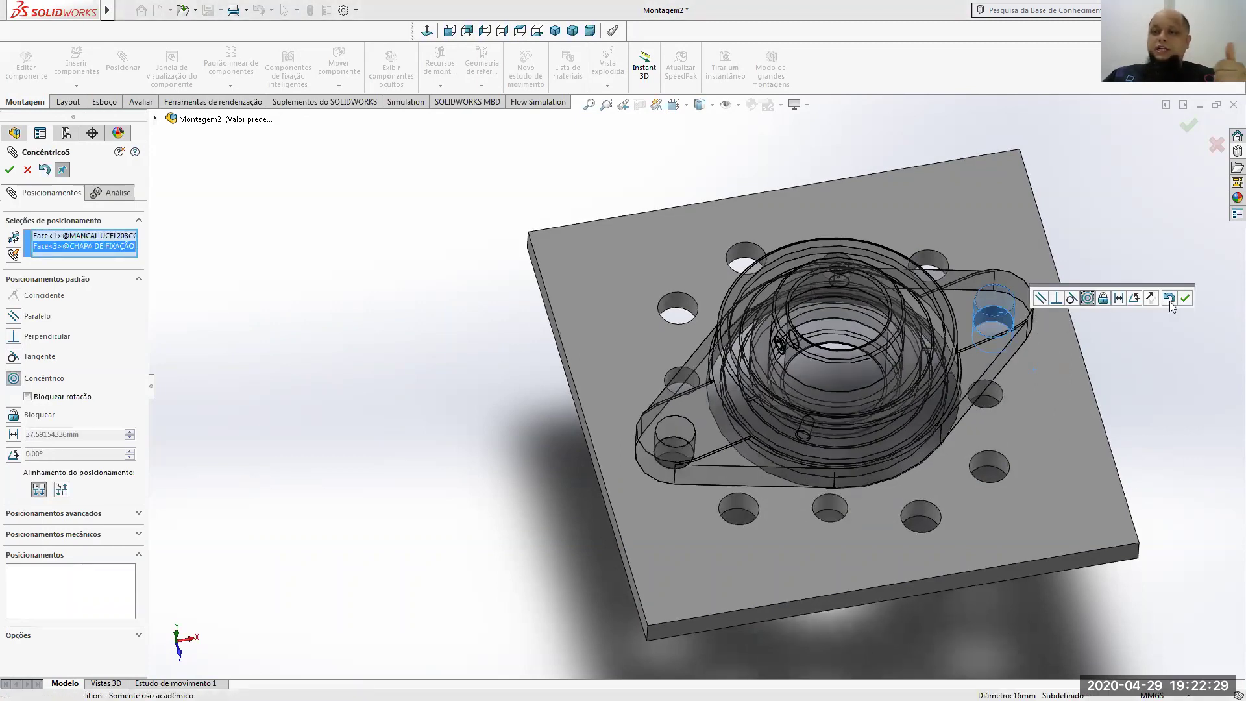
left_click(1185, 298)
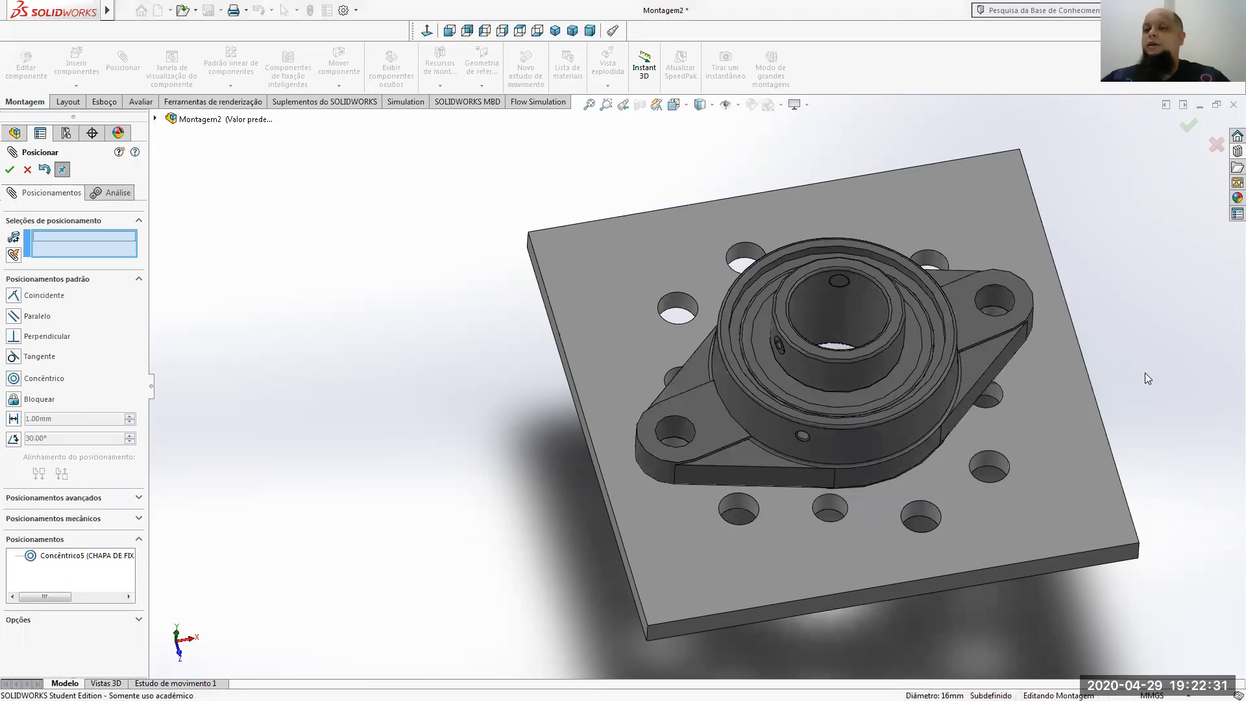
Check the shaft's position in the assembly drawing and add a concentric mate between the eixo 2 cylinder and the bearing bore
middle_click_drag(860, 417, 850, 662)
middle_click_drag(834, 547, 526, 619)
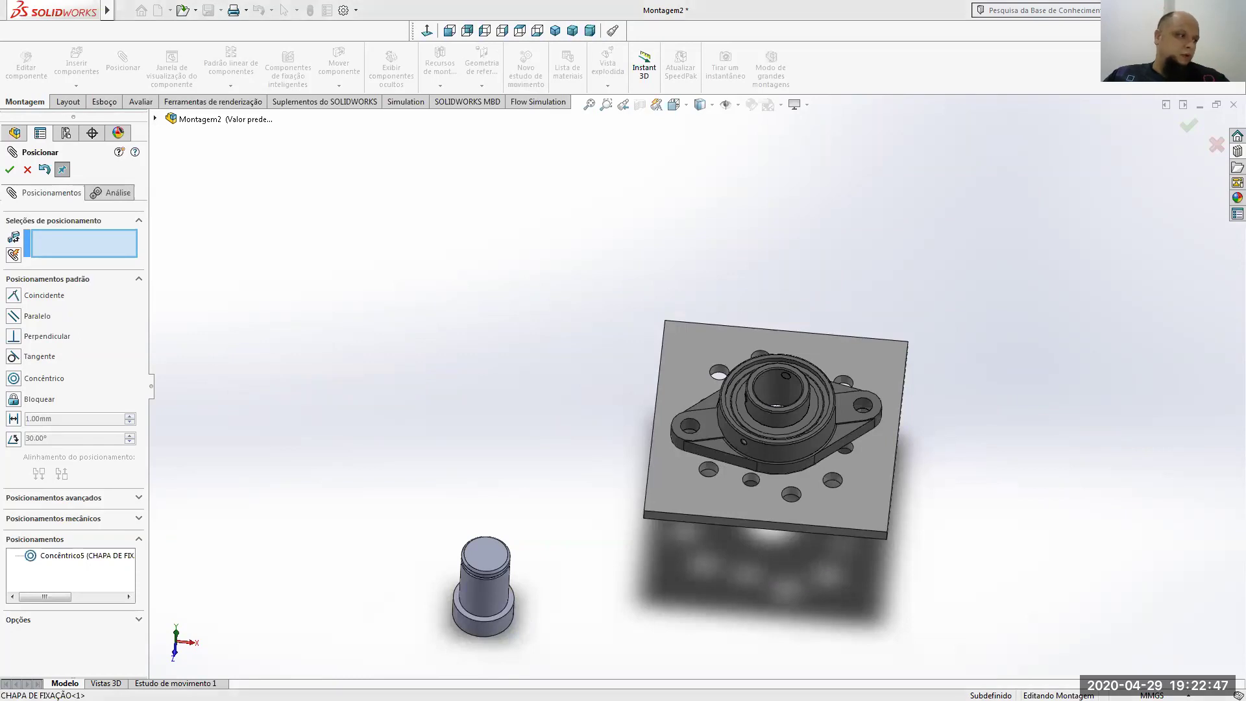
key("alt+Tab")
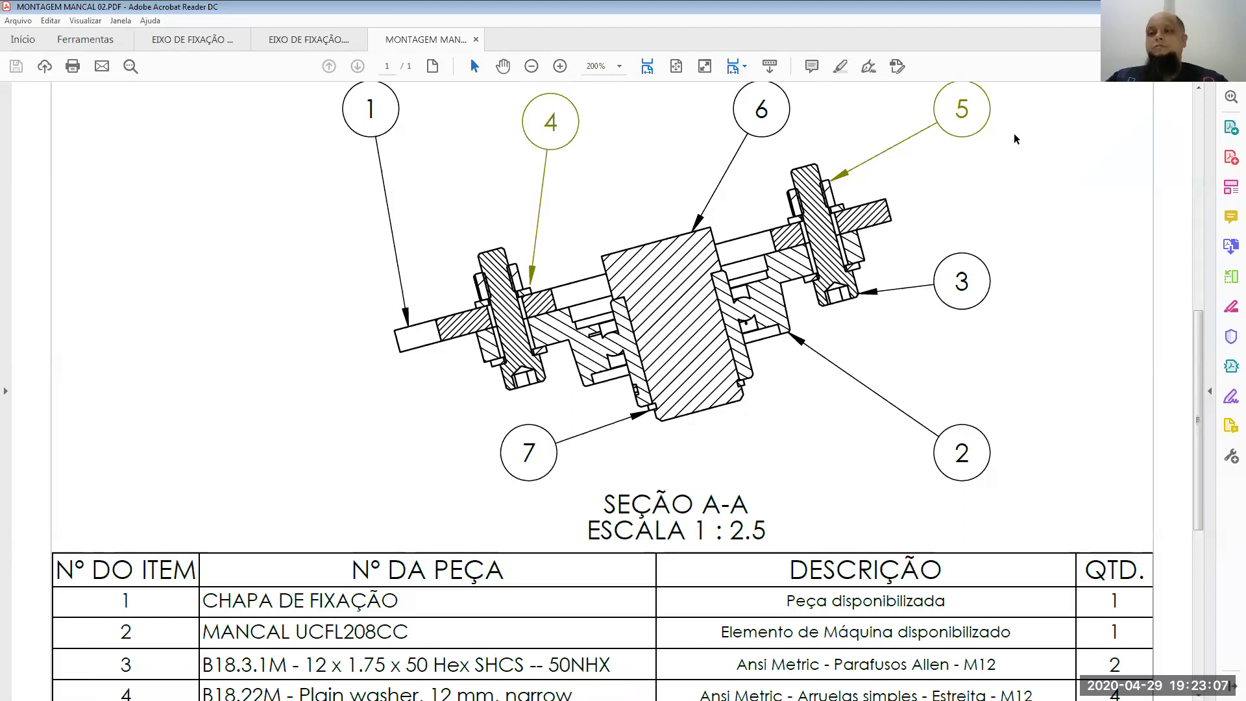
key("alt+Tab")
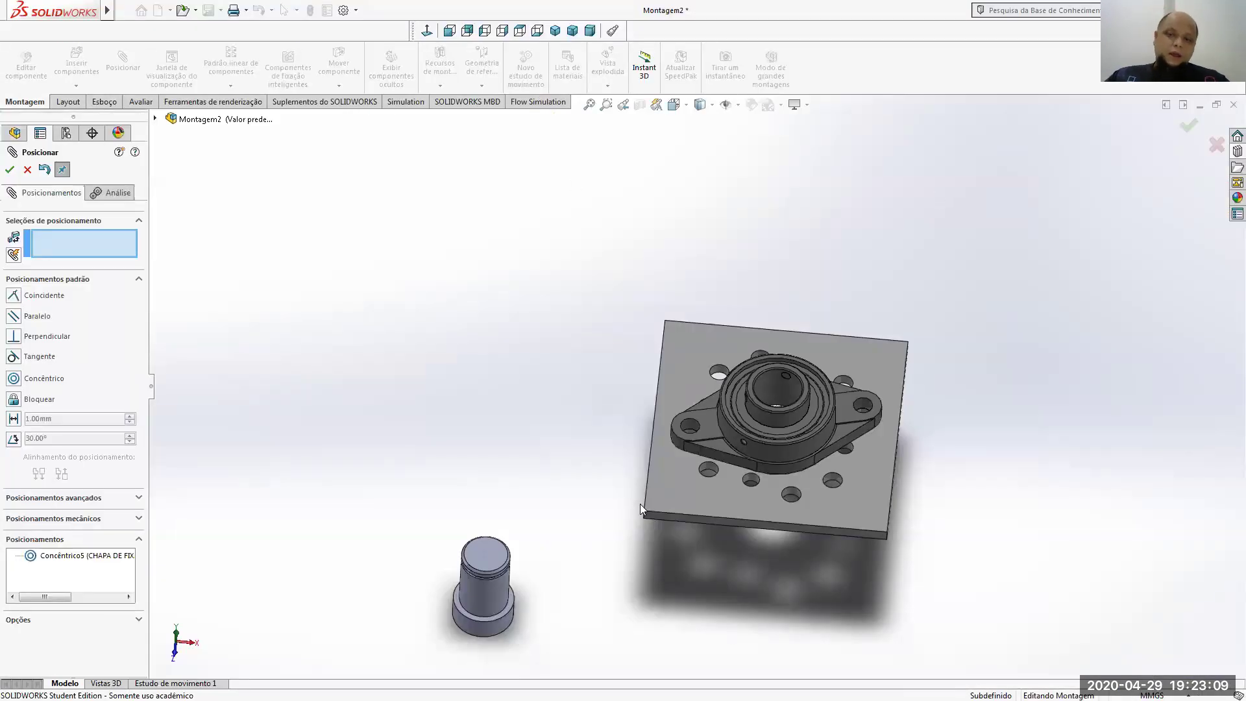
scroll(610, 588, "down", 3)
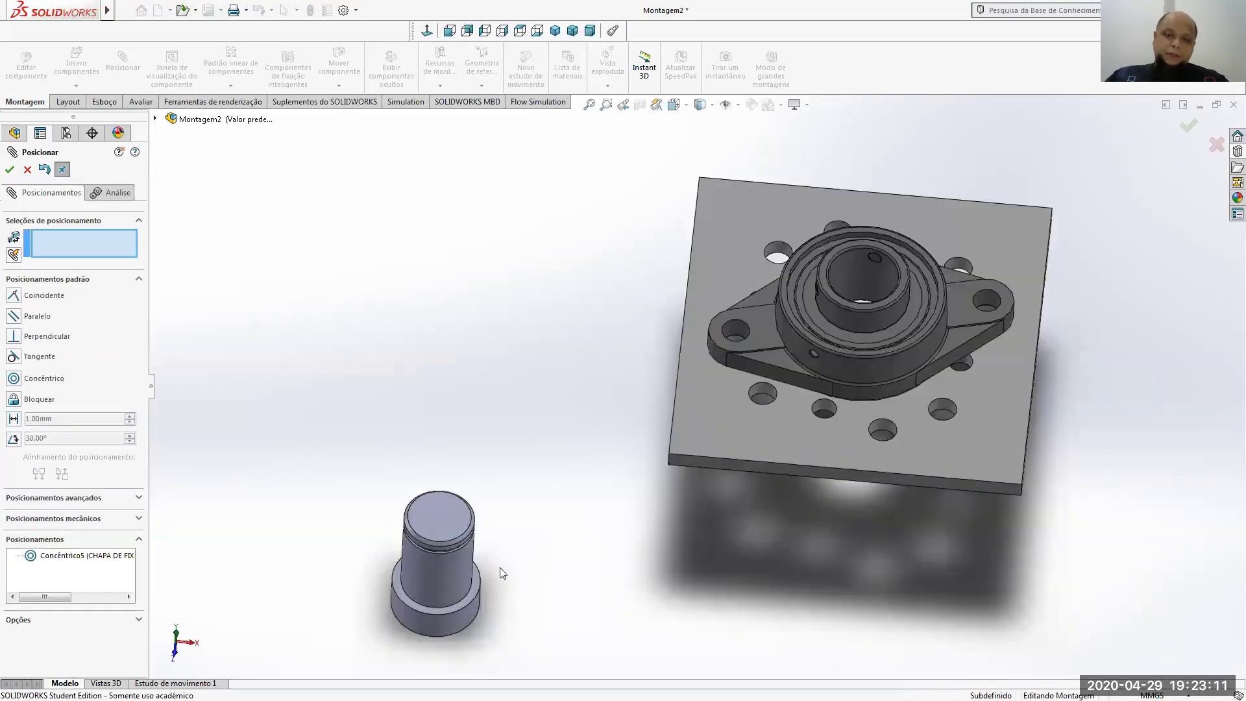
left_click(466, 562)
left_click(877, 288)
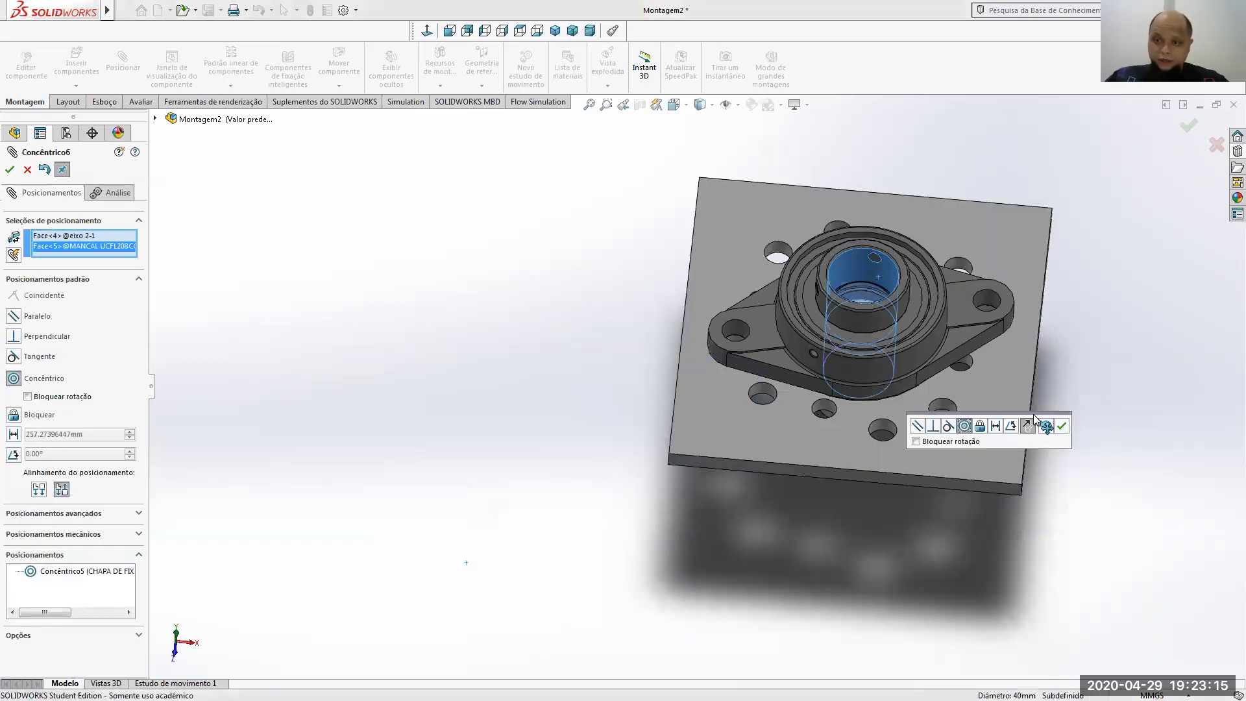
left_click(1062, 426)
Add a coincident mate between the shaft collar's shoulder face and the bearing inner ring's plate-side end face, and finish mating
middle_click_drag(972, 493, 905, 388)
scroll(905, 389, "down", 8)
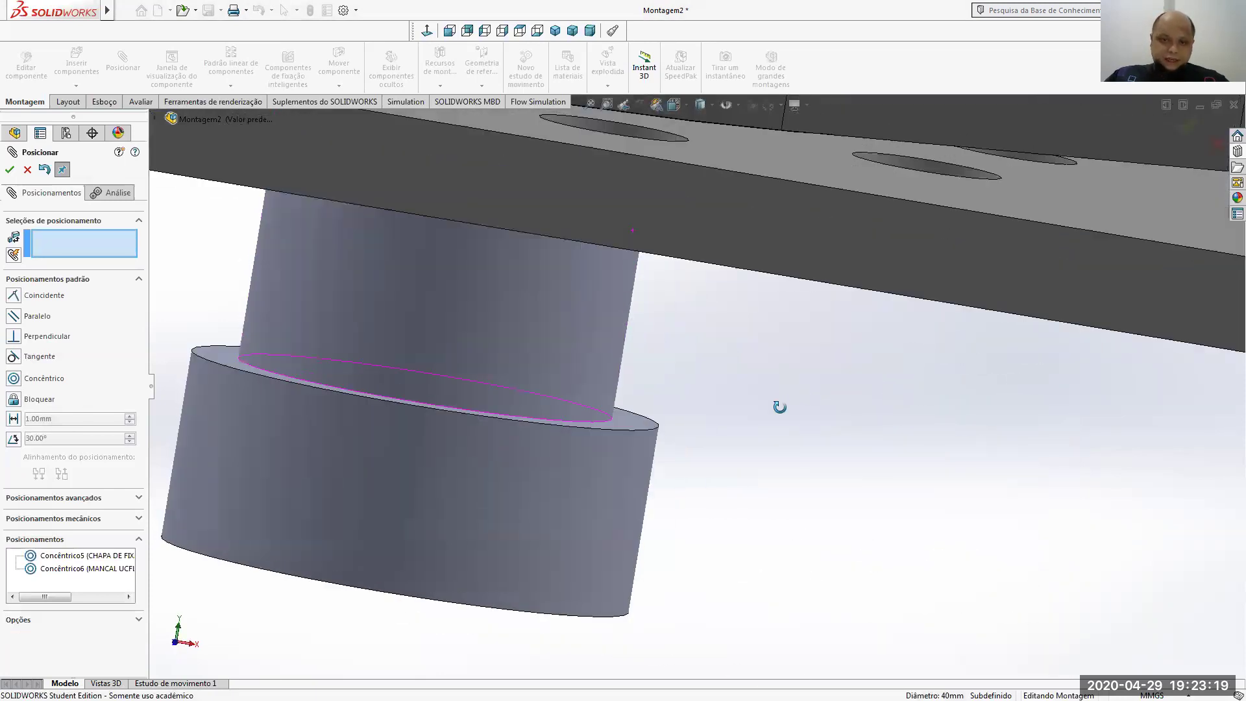
left_click(647, 415)
middle_click_drag(721, 466, 740, 328)
middle_click_drag(737, 267, 777, 314)
scroll(775, 308, "up", 3)
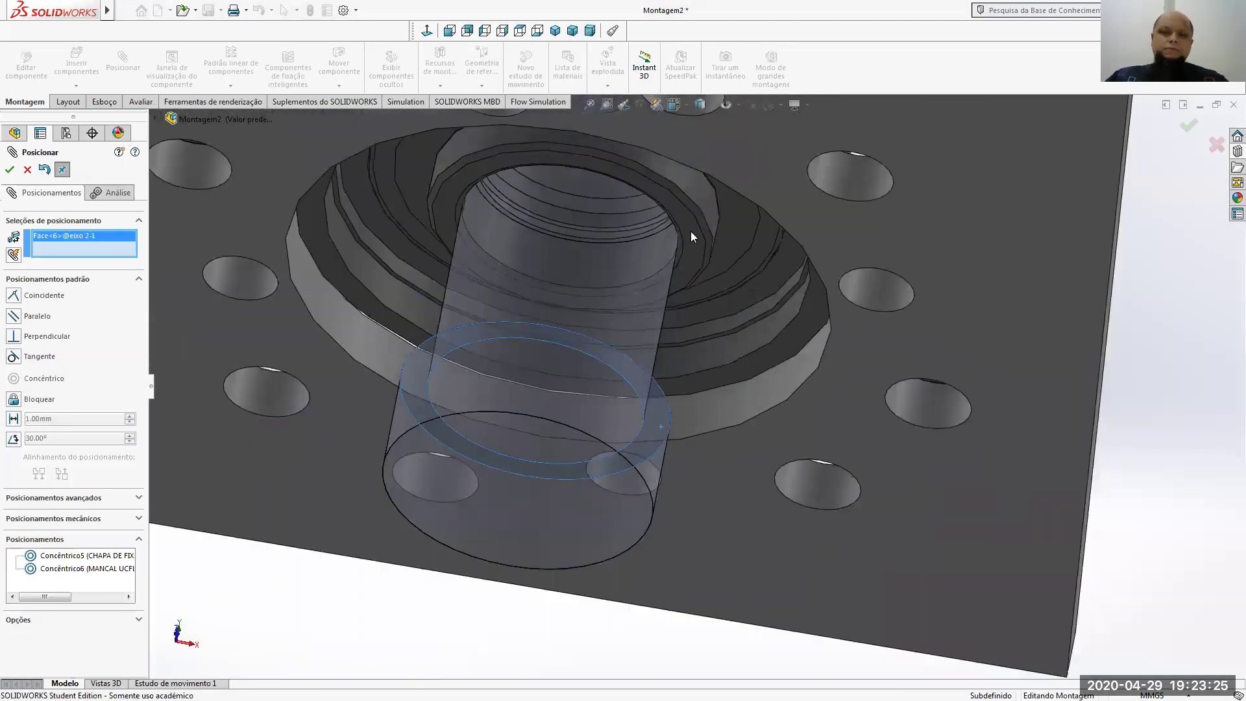
left_click(691, 231)
left_click(710, 371)
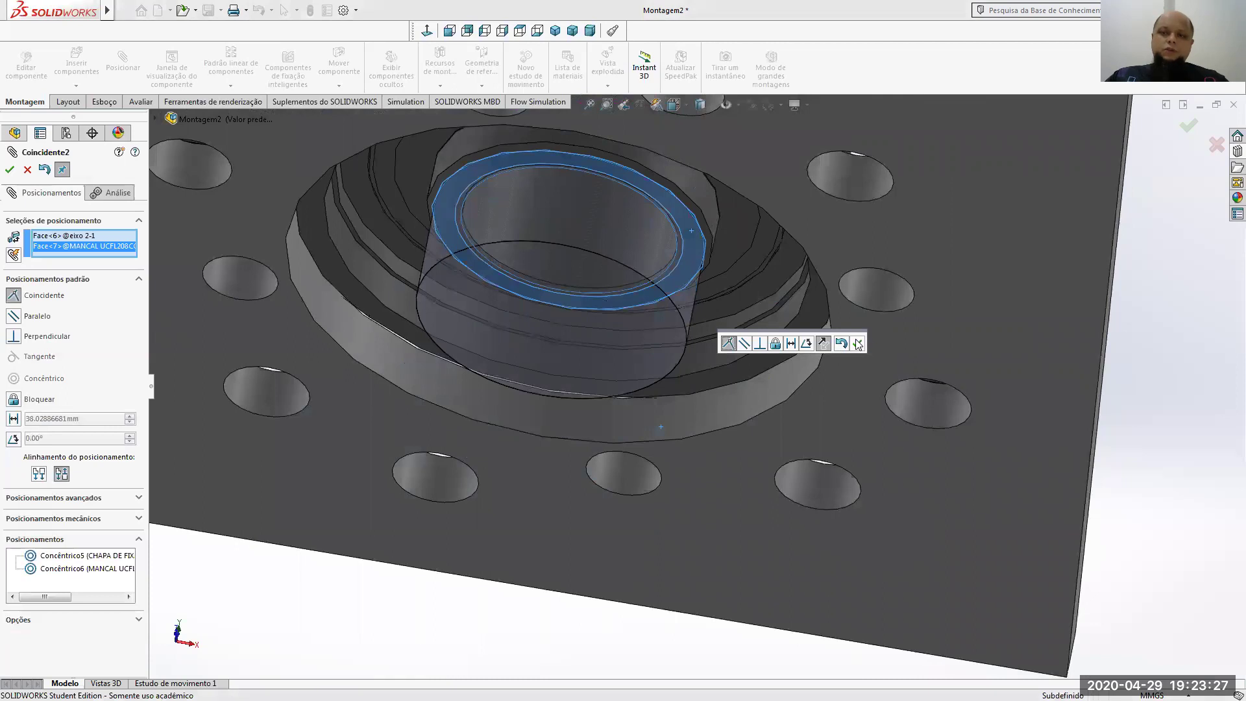
left_click(858, 340)
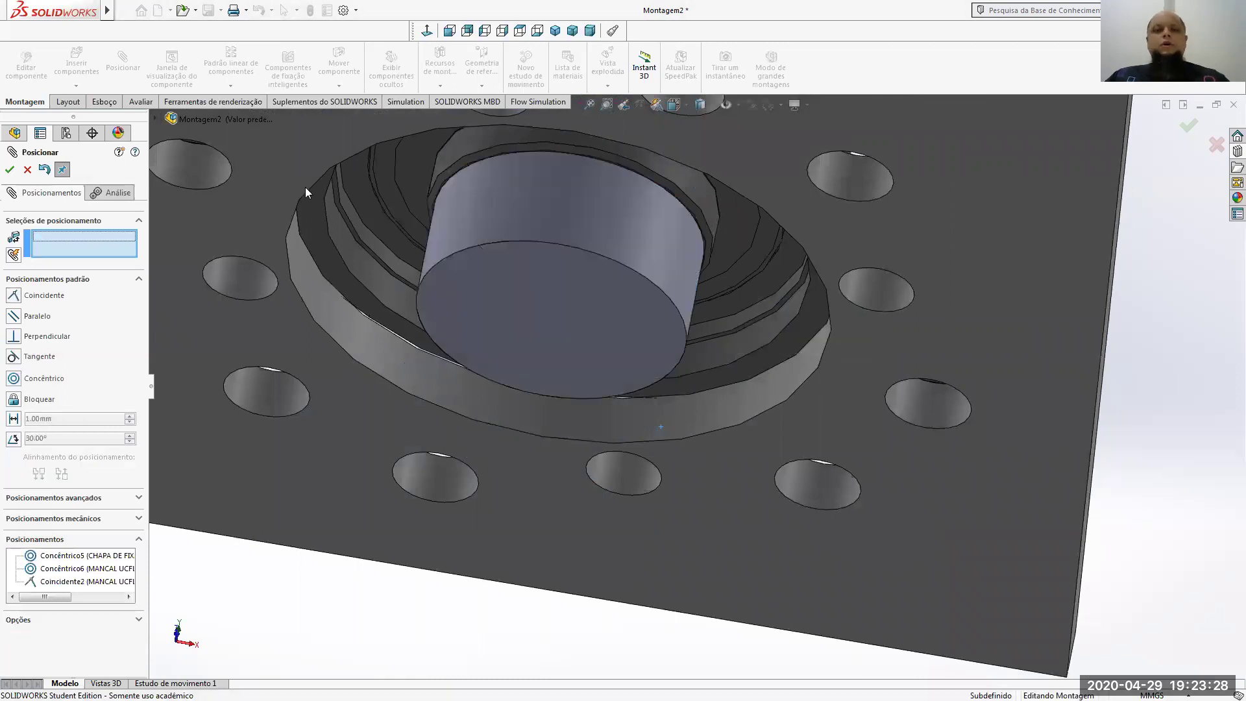
left_click(9, 169)
Examine how the shaft's retaining ring groove sits relative to the bearing inner ring's outer end face
key("ctrl+7")
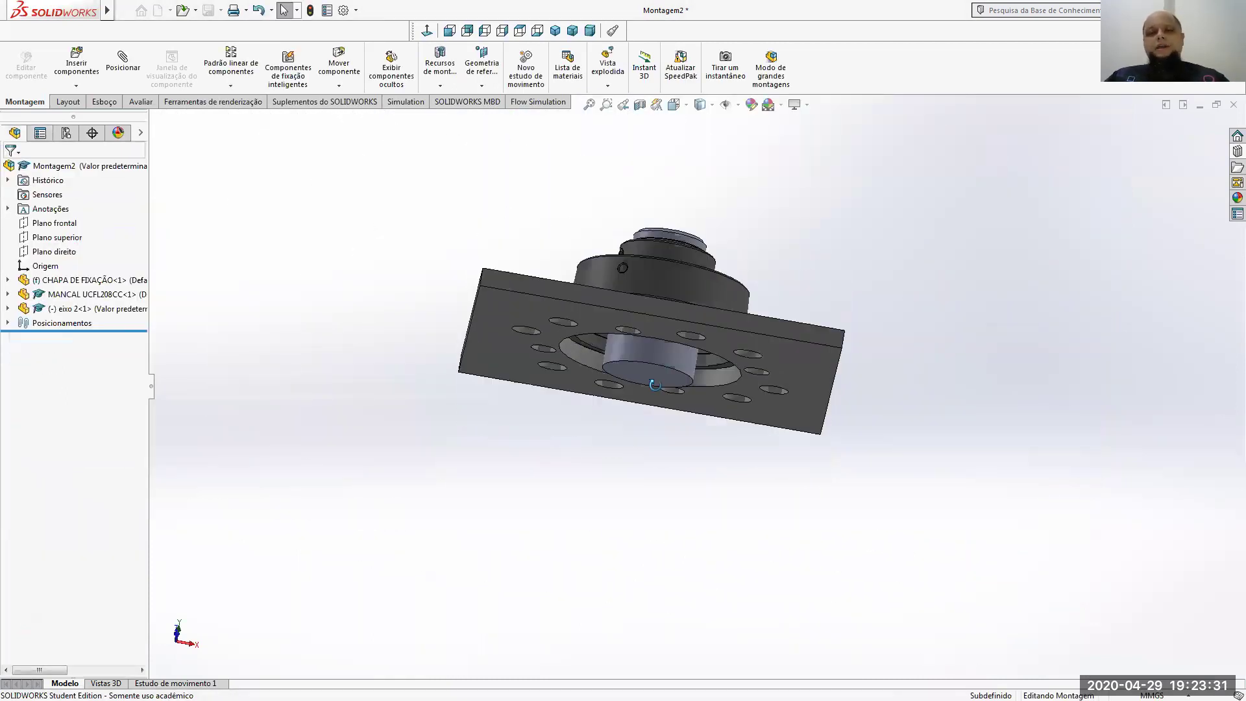
scroll(608, 237, "down", 10)
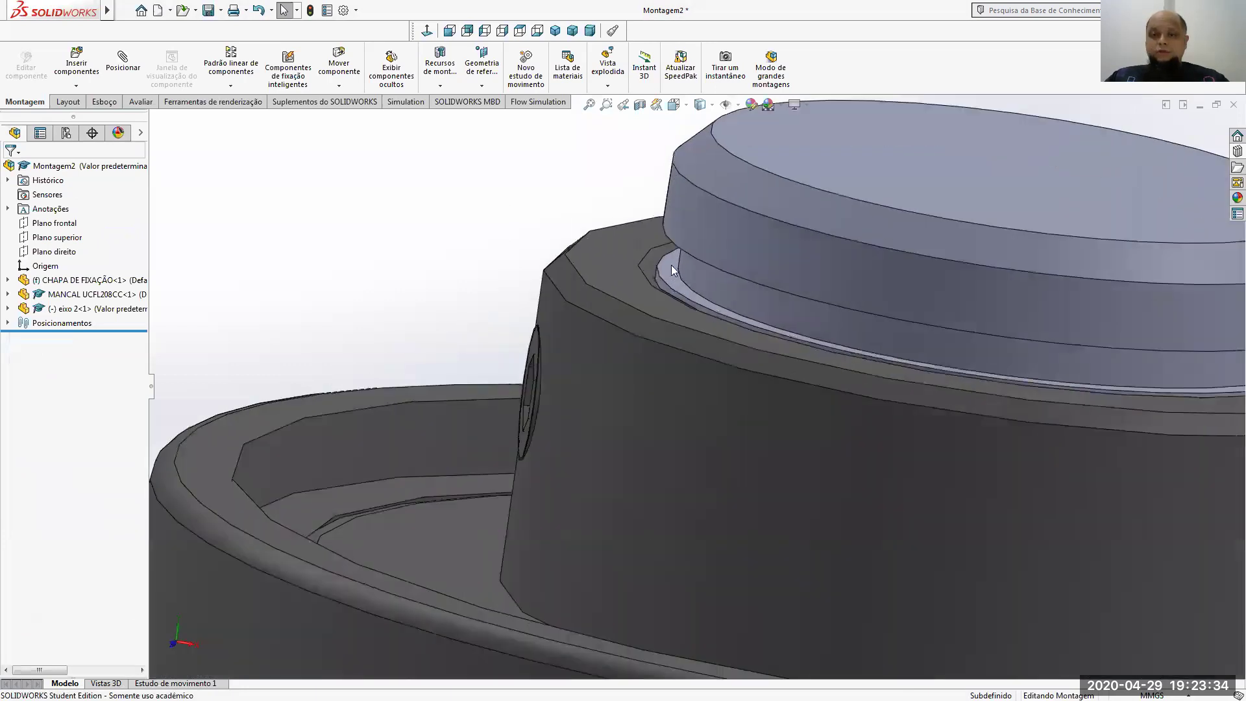
left_click(658, 269)
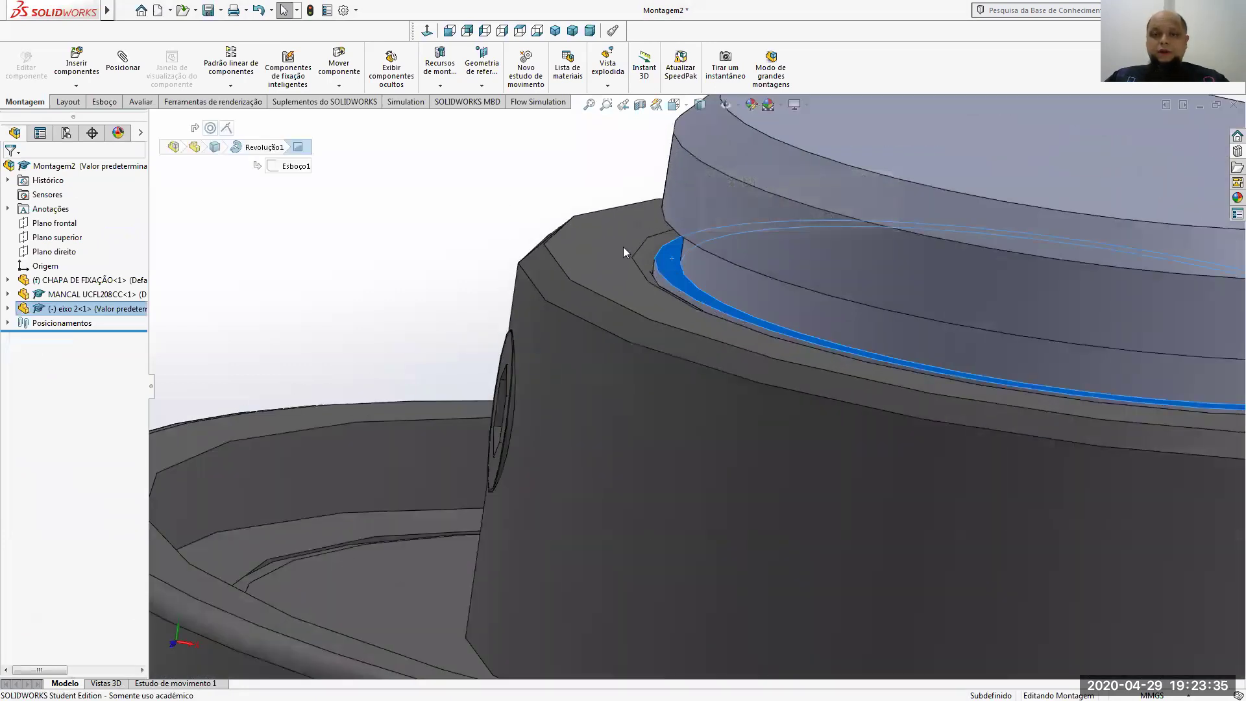
left_click(609, 254)
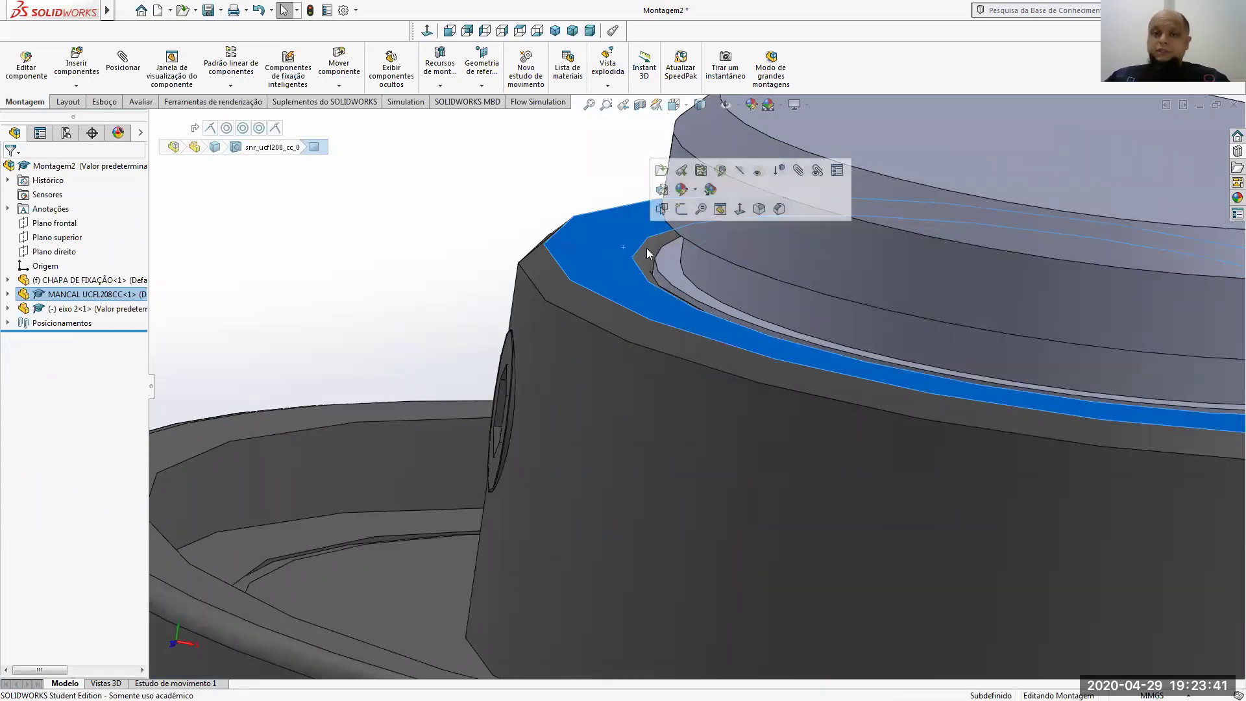
left_click(526, 197)
scroll(662, 303, "up", 10)
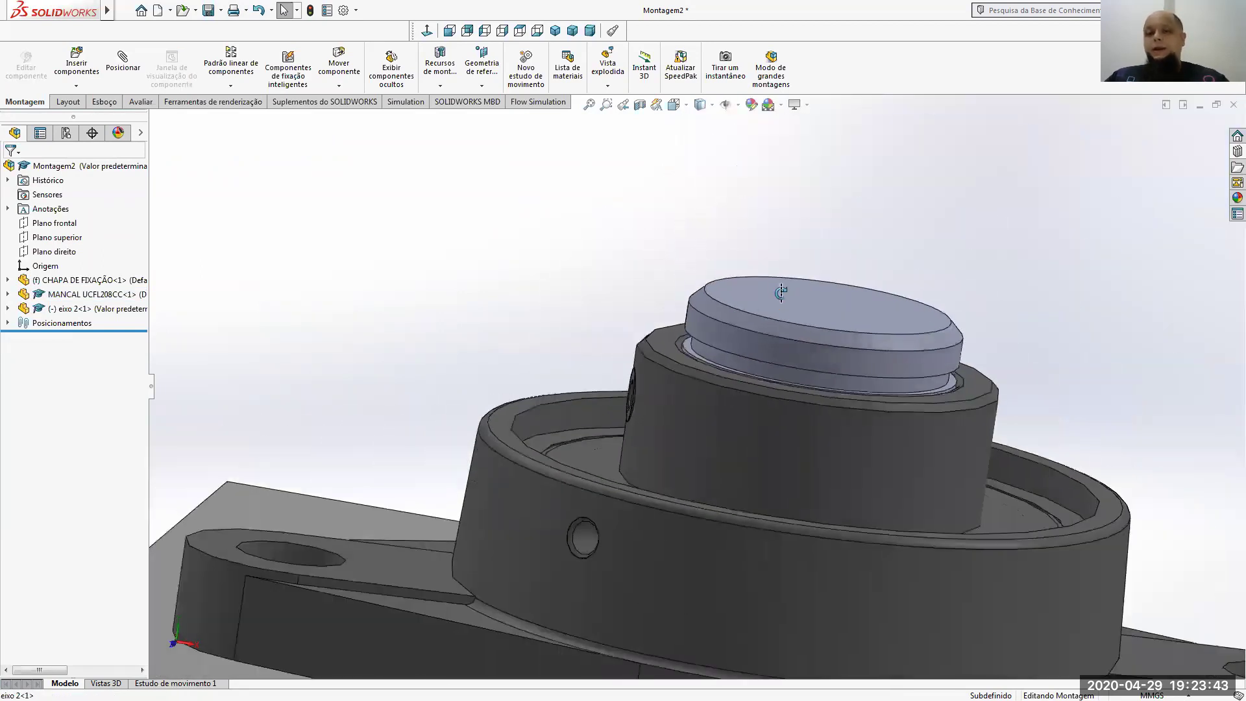
scroll(777, 385, "up", 6)
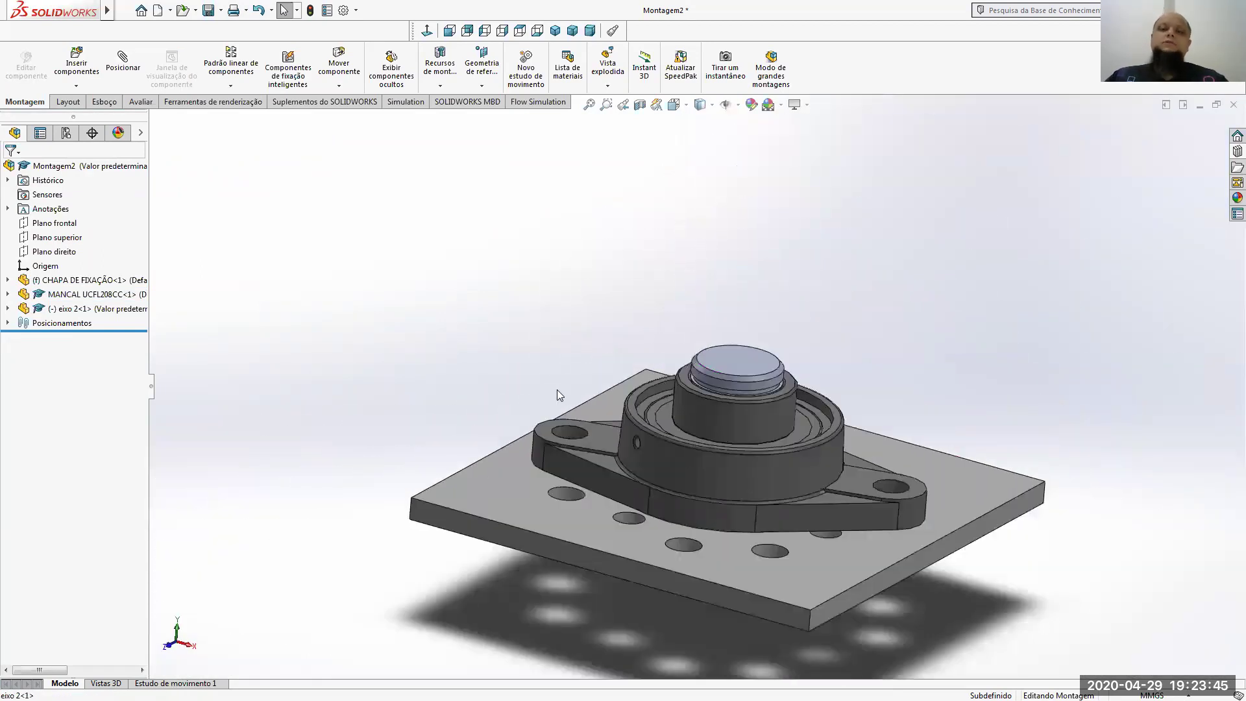
middle_click_drag(569, 386, 778, 535)
scroll(778, 535, "down", 2)
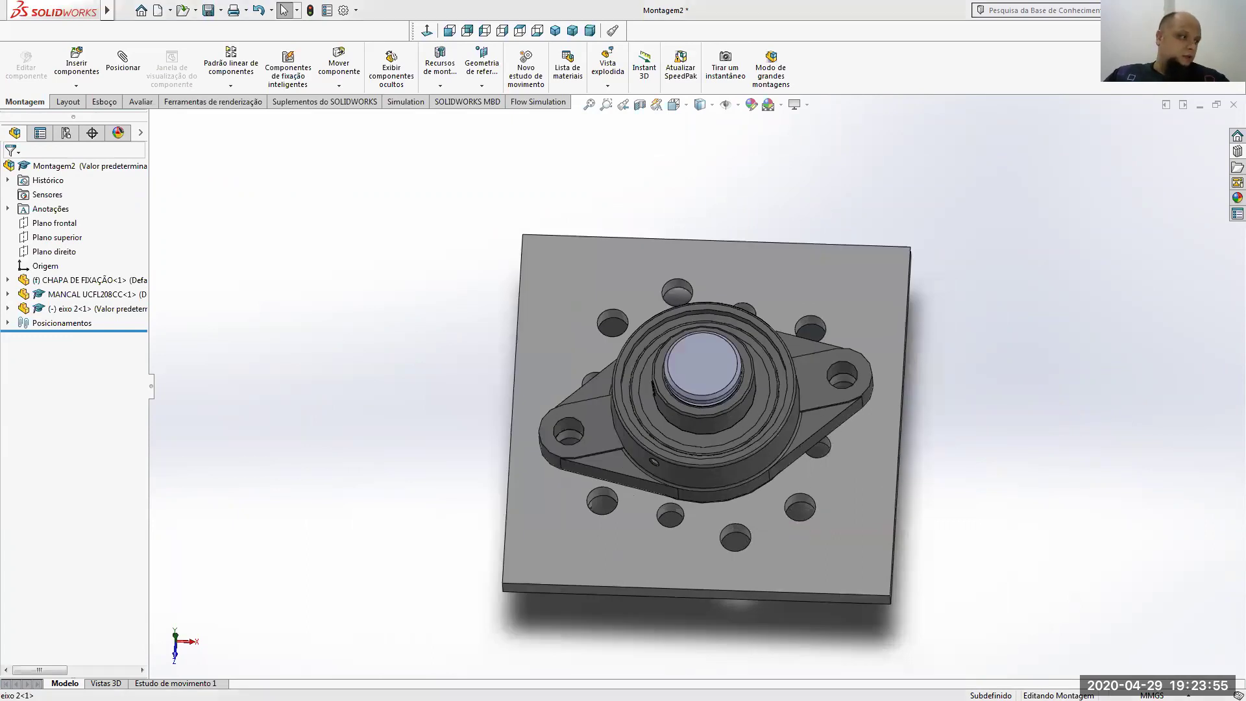
Switch to the MONTAGEM MANCAL 02 drawing in Acrobat Reader and examine section A-A and the parts list
key("alt+Tab")
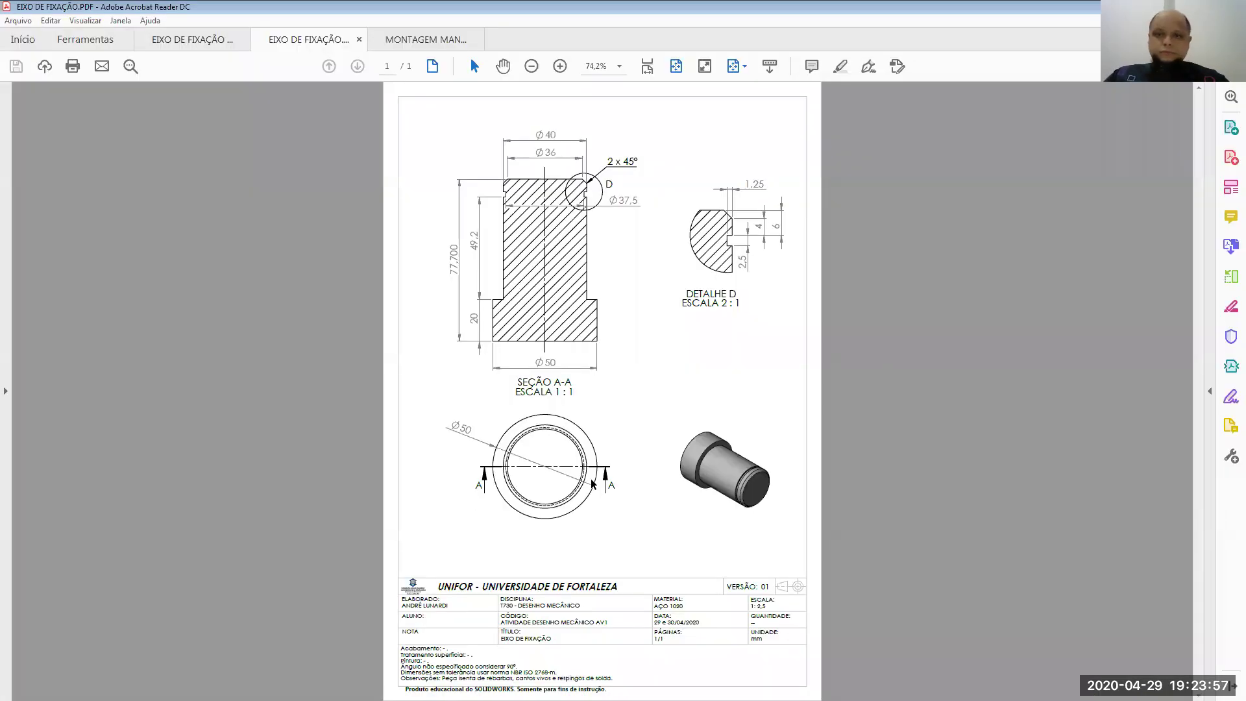
left_click(385, 32)
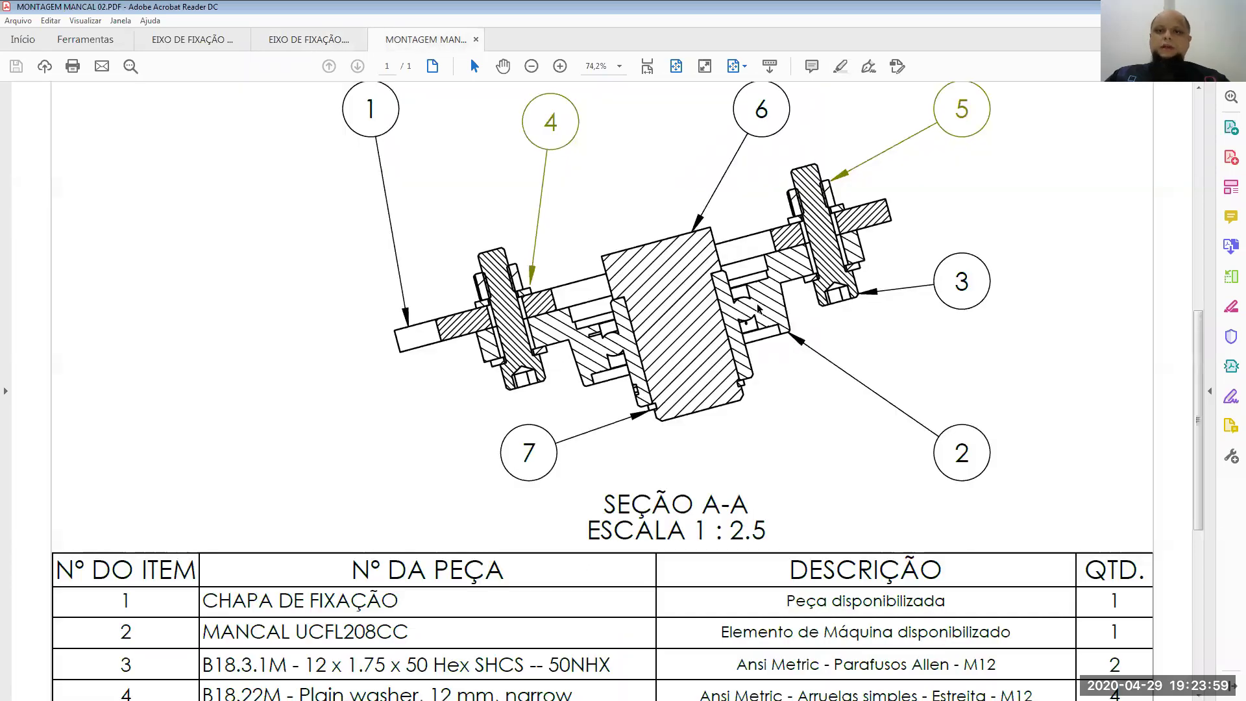
scroll(808, 393, "down", 5)
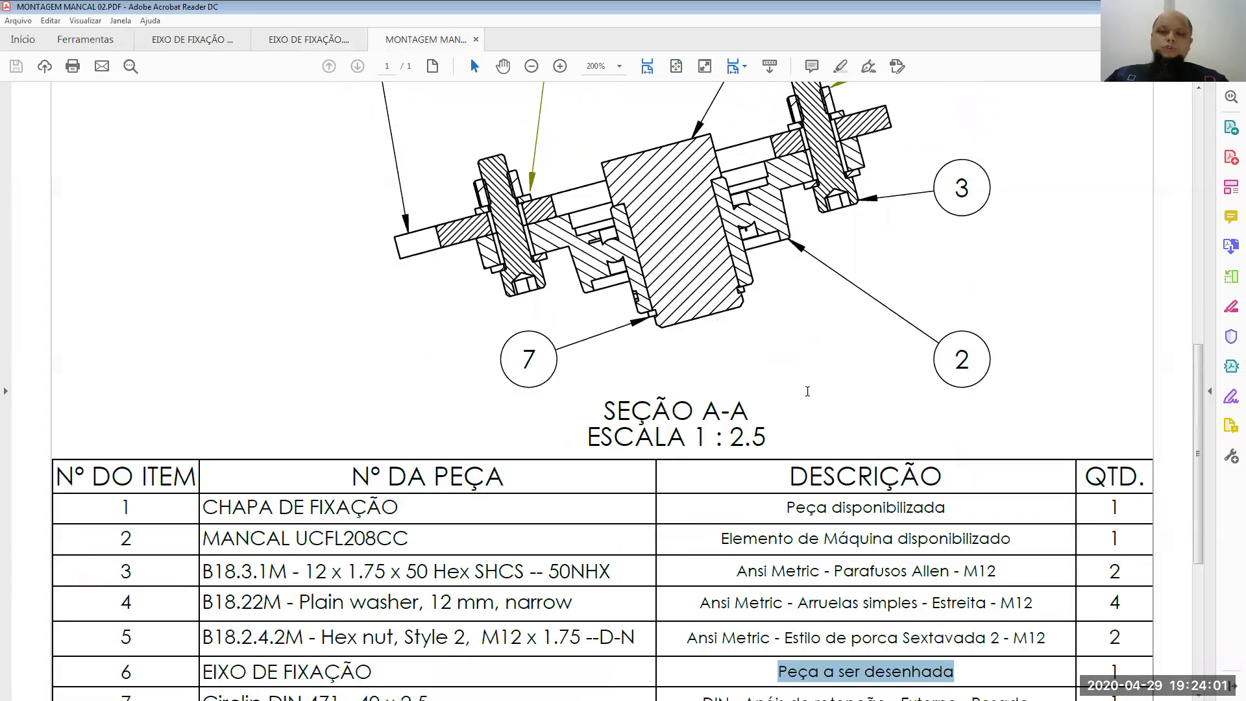
scroll(877, 342, "down", 1)
left_click_drag(948, 353, 917, 385)
left_click_drag(838, 454, 954, 453)
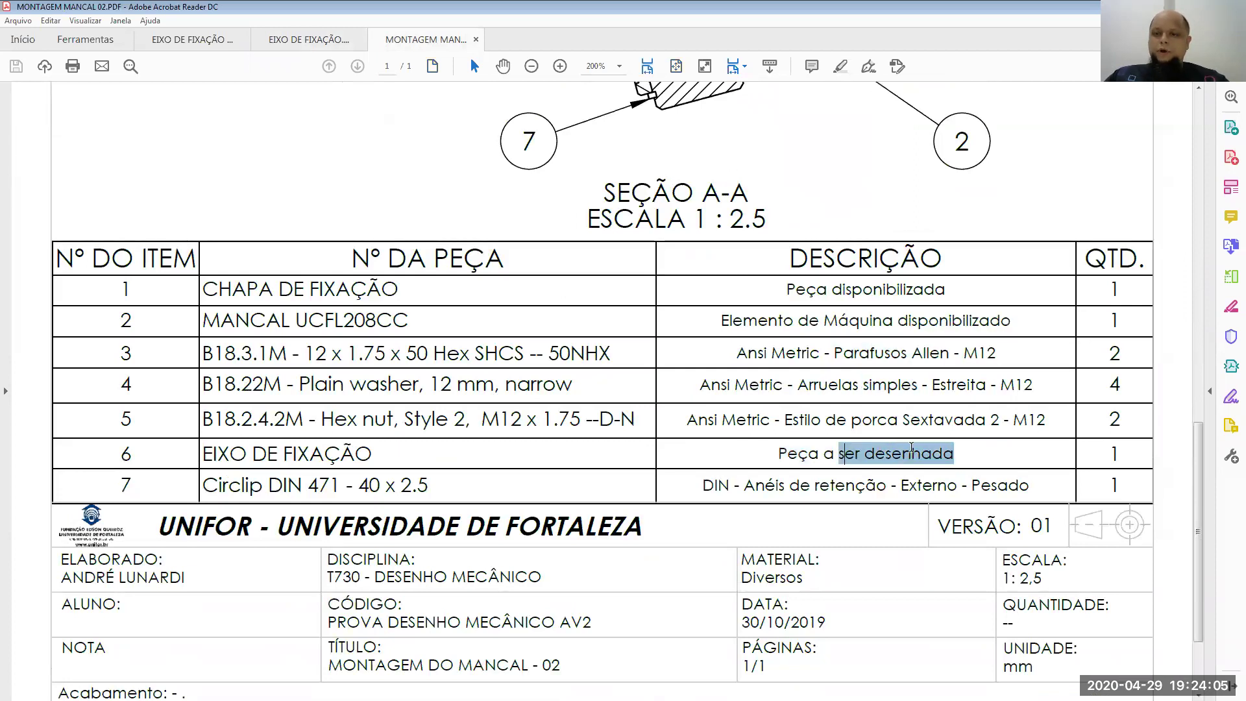
Check the parts list for the types and quantities of the retaining ring, plain washers and Allen screws
left_click_drag(791, 485, 869, 495)
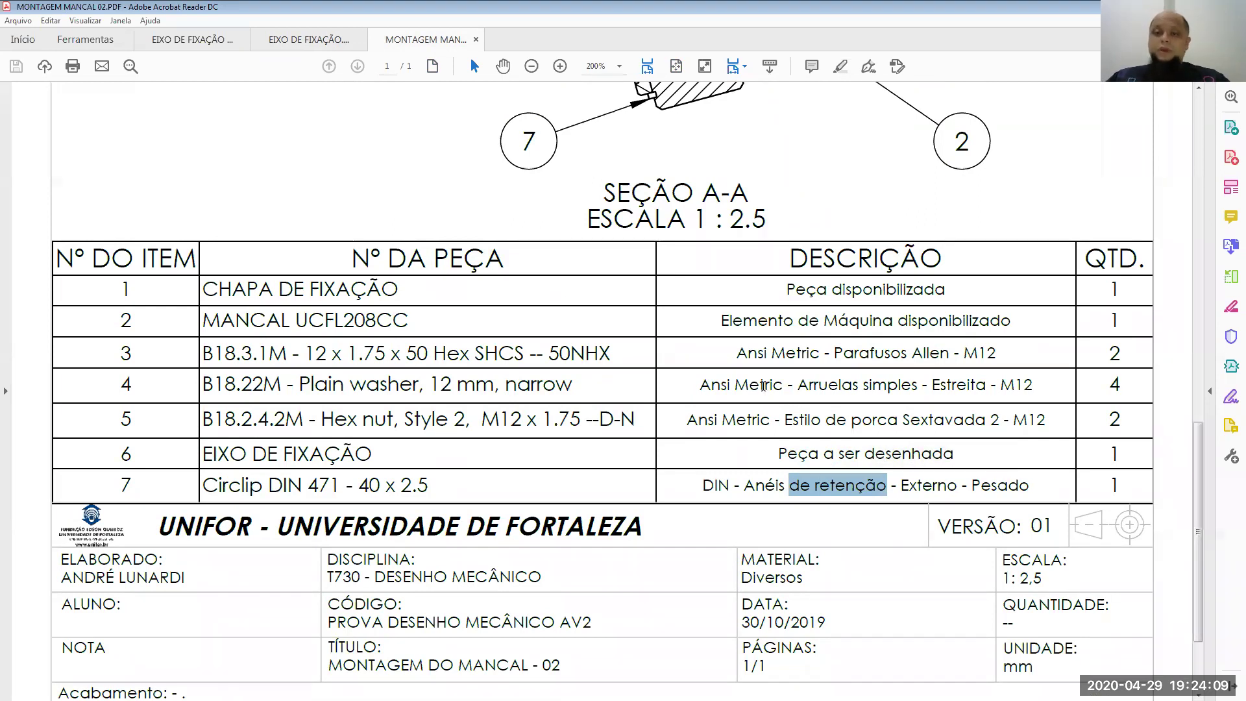
left_click_drag(797, 386, 917, 385)
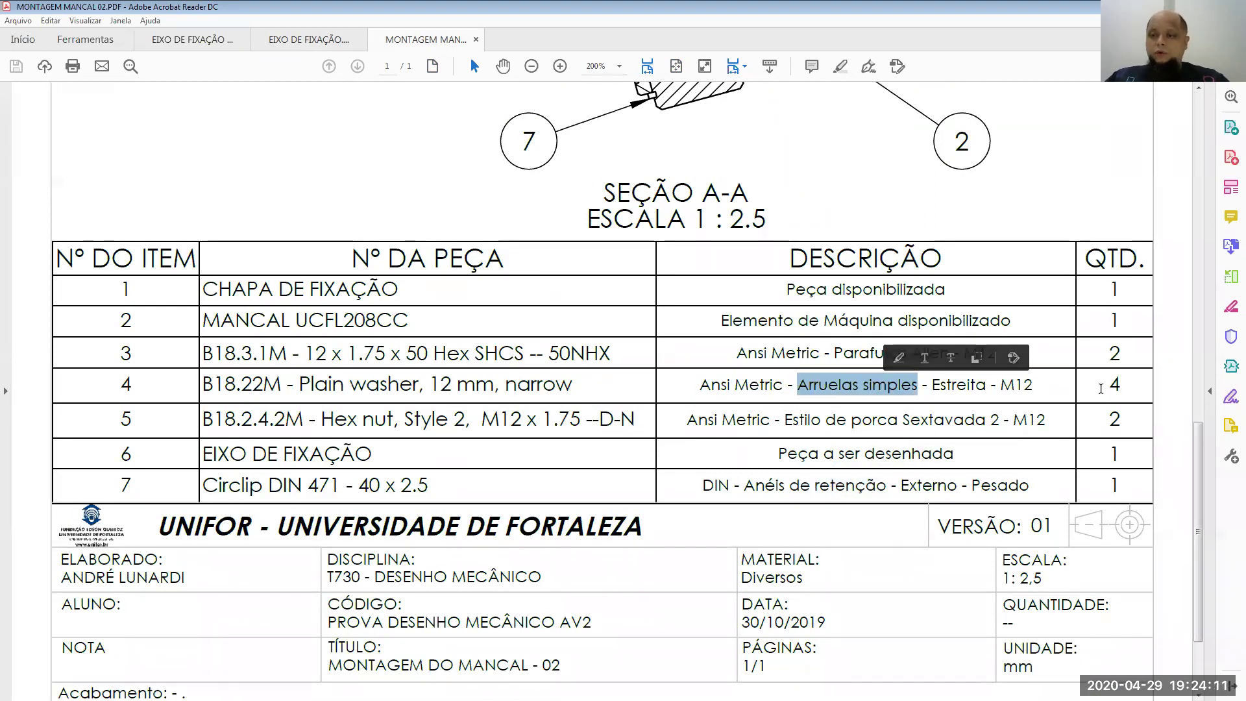
left_click_drag(1101, 388, 1121, 388)
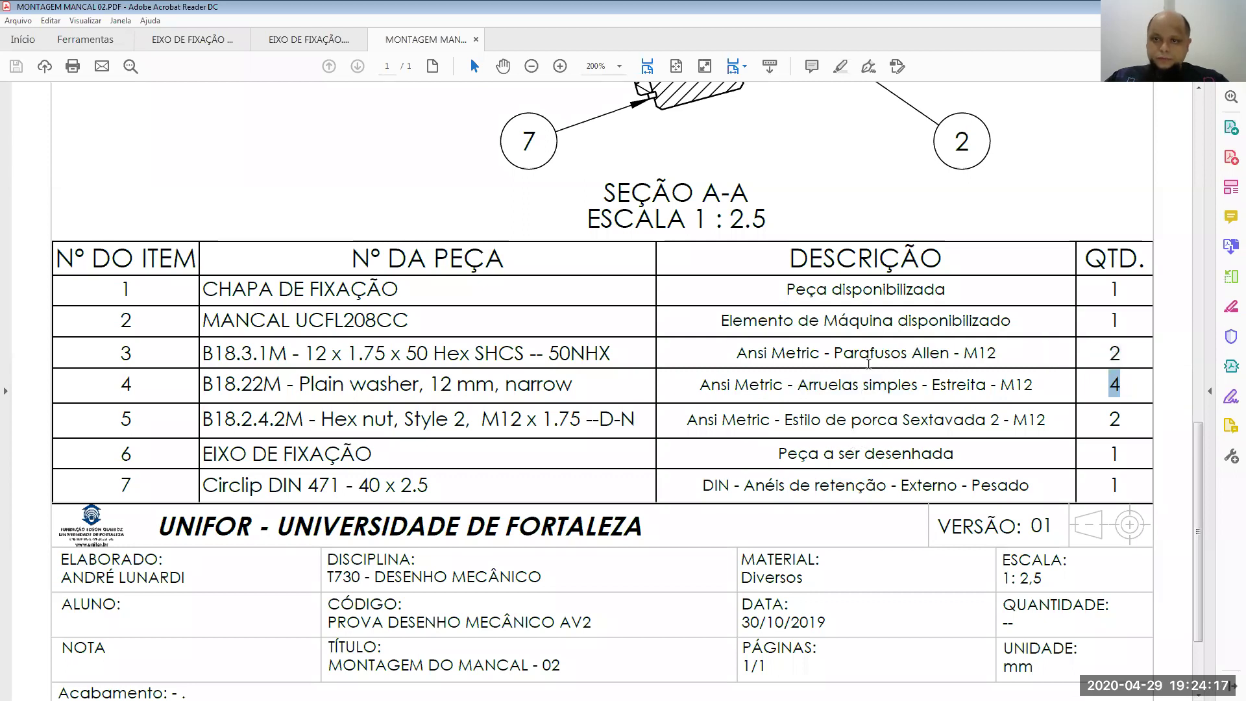
left_click_drag(834, 353, 949, 355)
left_click_drag(1103, 354, 1121, 354)
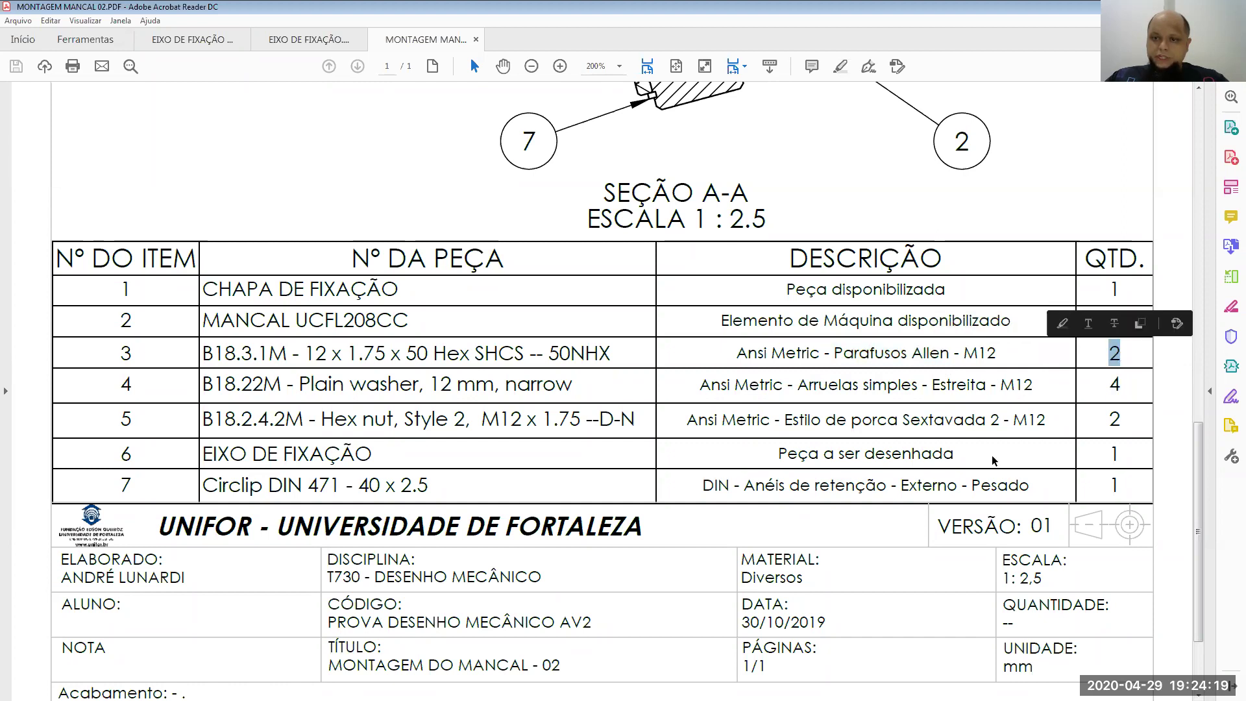
left_click(892, 454)
left_click_drag(947, 498, 938, 493)
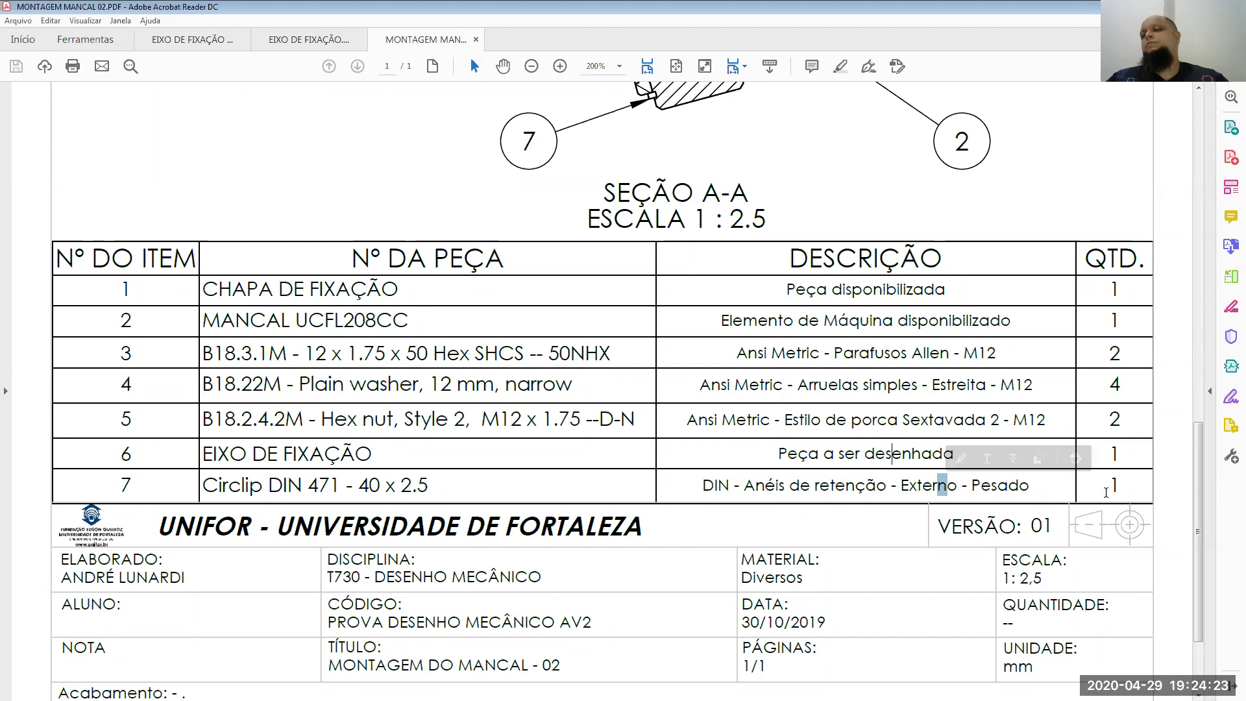
scroll(1097, 513, "up", 4)
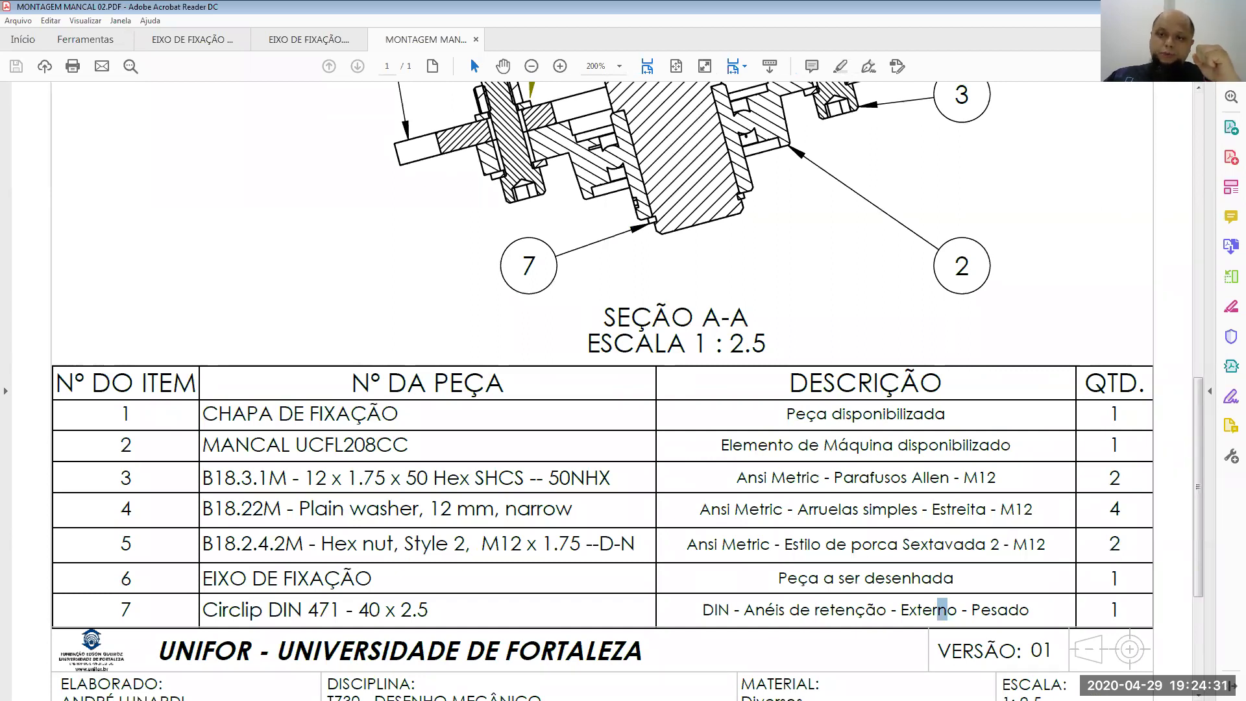
Check the plain washer entry in the MONTAGEM MANCAL 02 parts list for its quantity, description and standard number
key("alt+Tab")
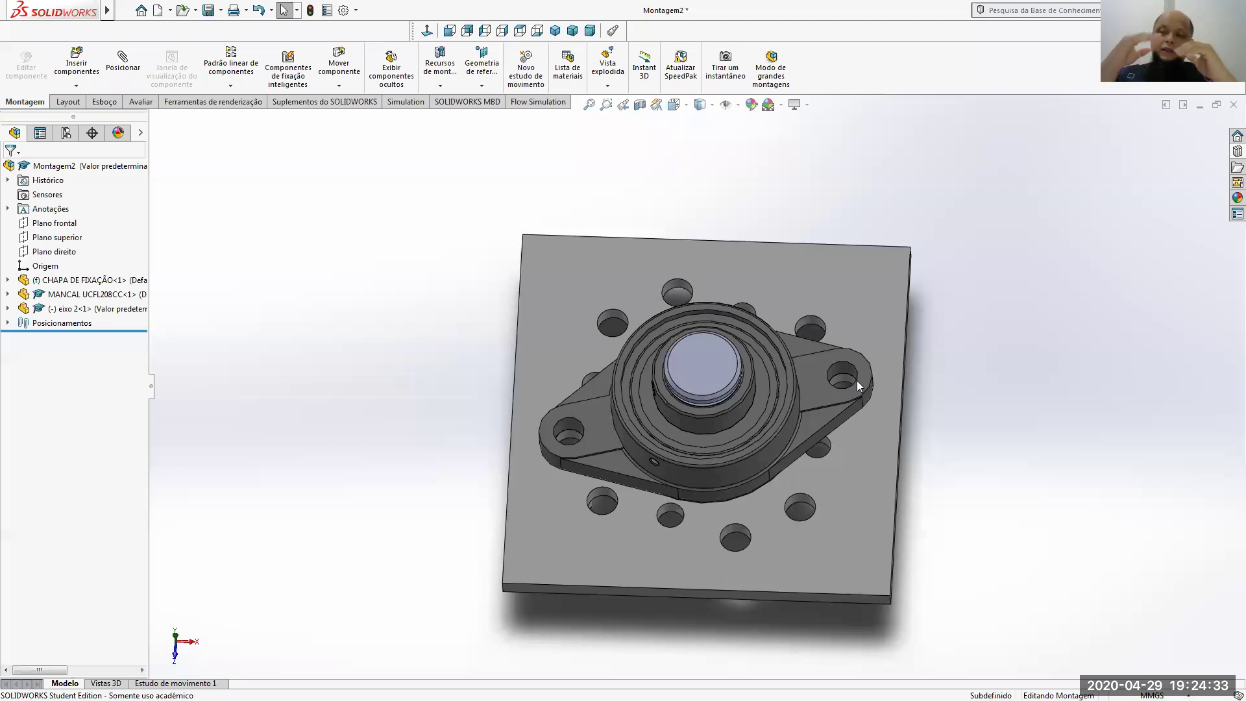
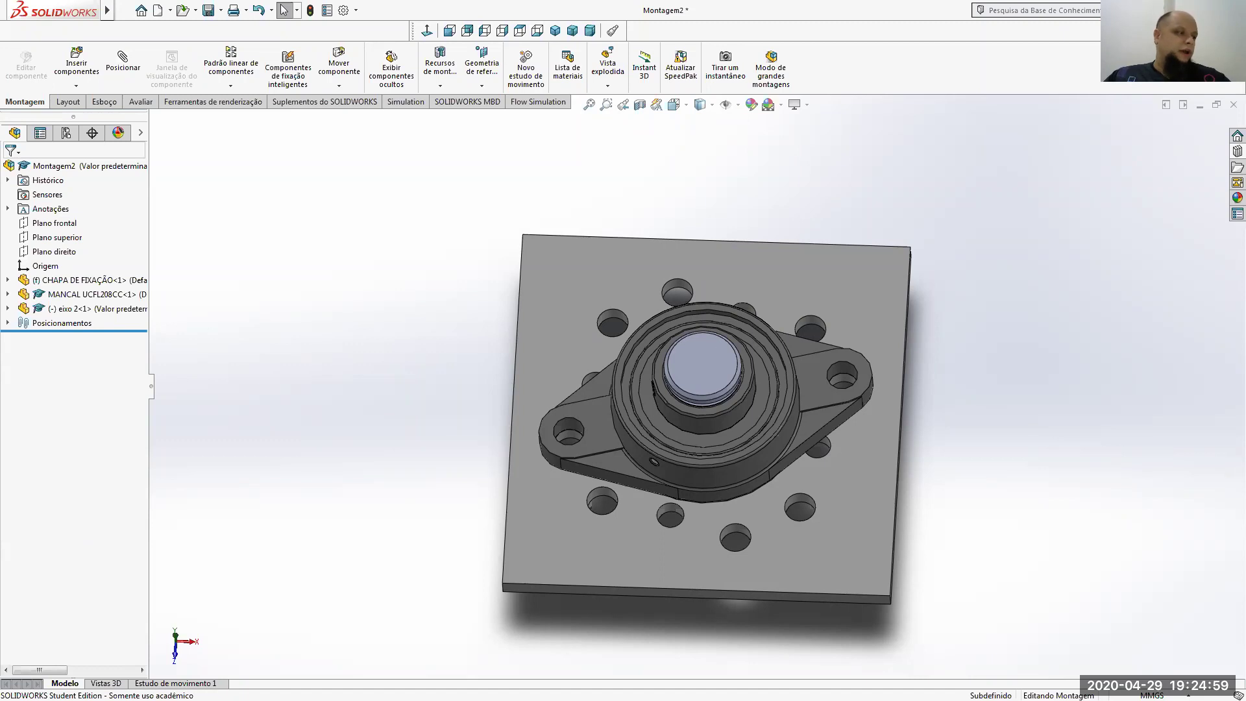
key("alt+Tab")
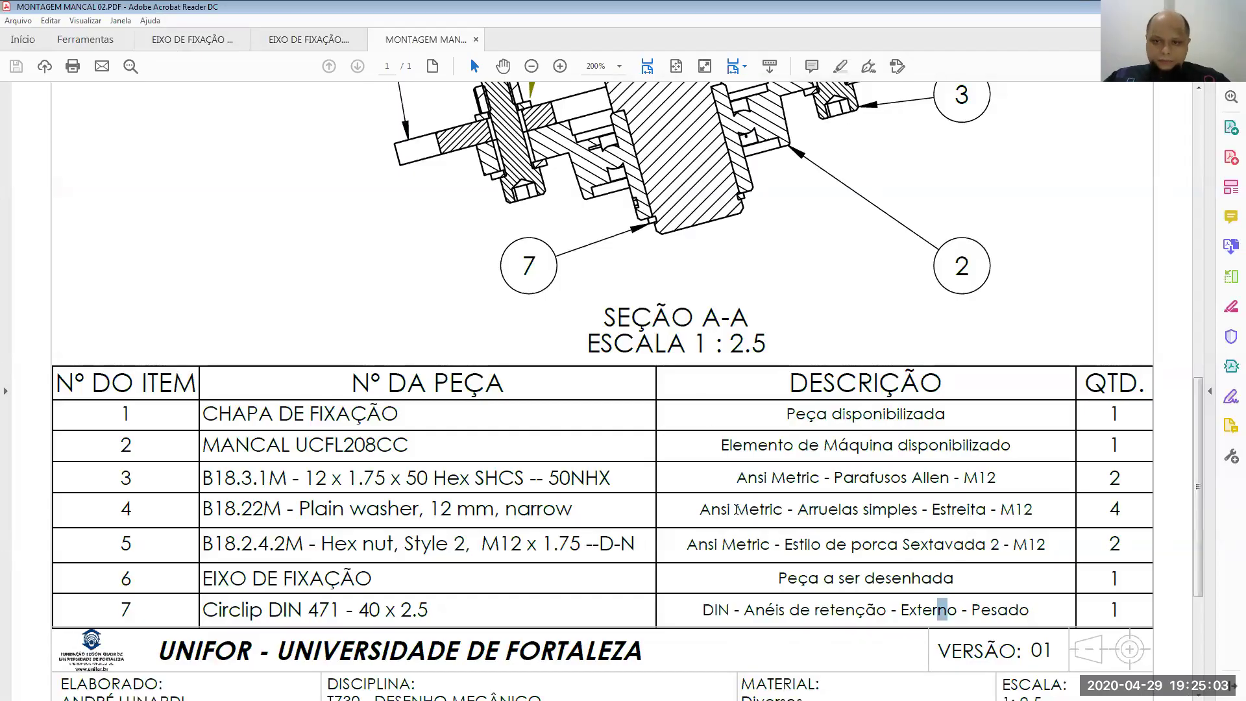
left_click_drag(1124, 514, 1110, 513)
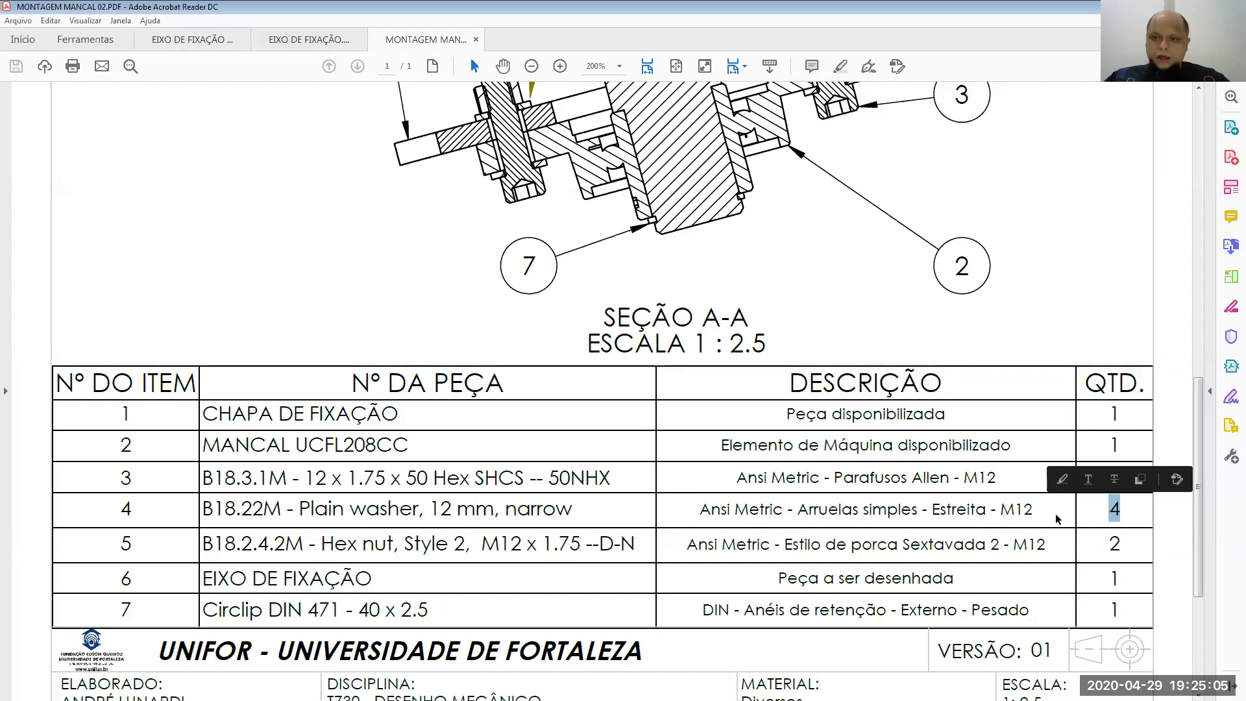
left_click_drag(699, 509, 1041, 513)
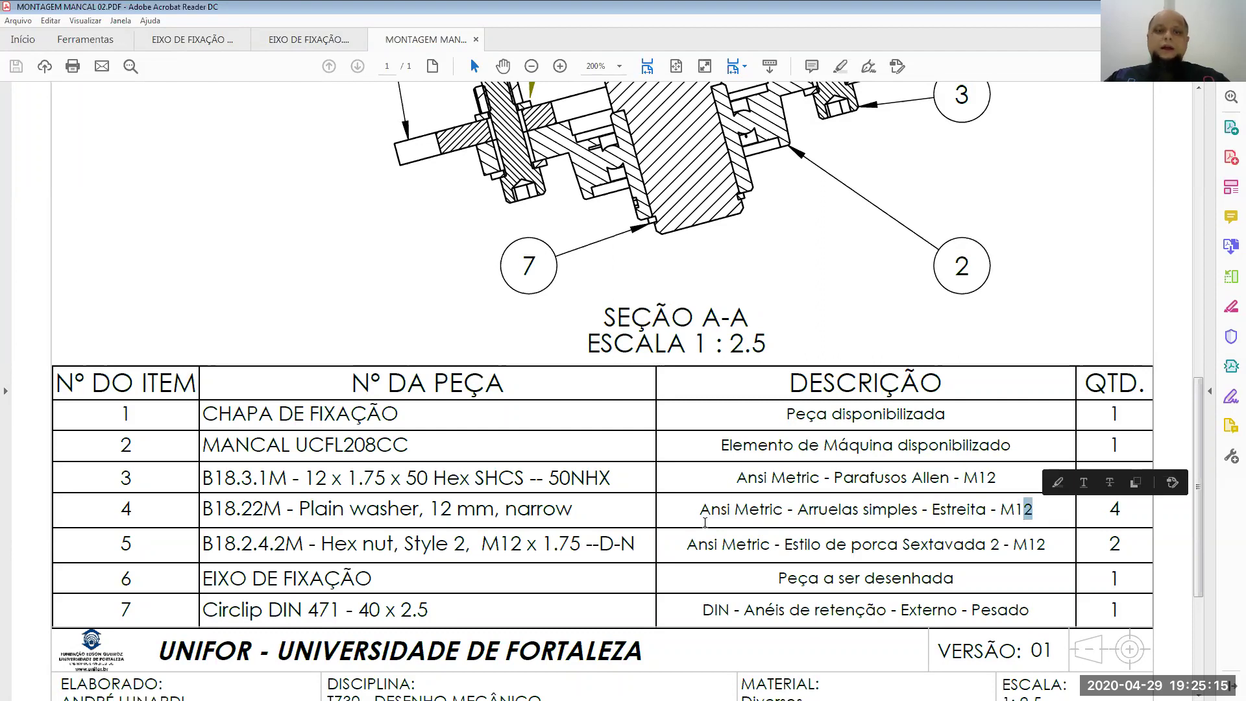
left_click_drag(211, 509, 263, 510)
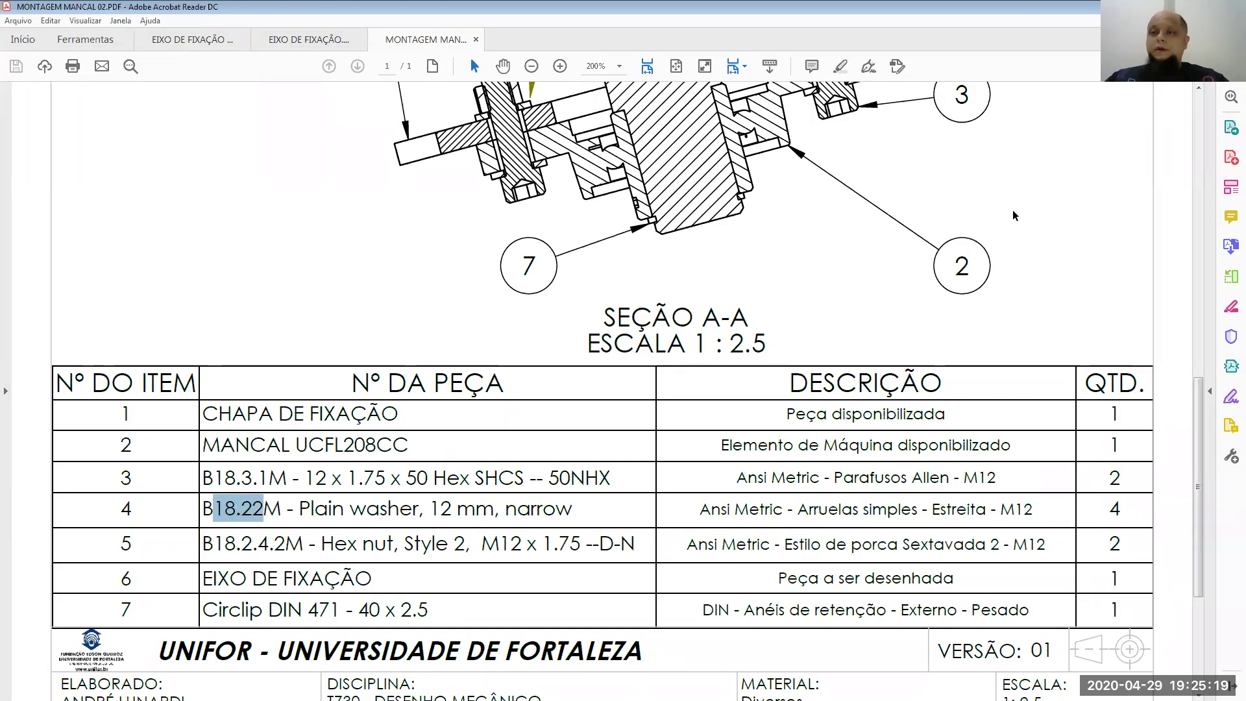
Switch back to the SOLIDWORKS assembly and open the Toolbox's Ansi Metric plain washers, Arruelas simples
key("alt+Tab")
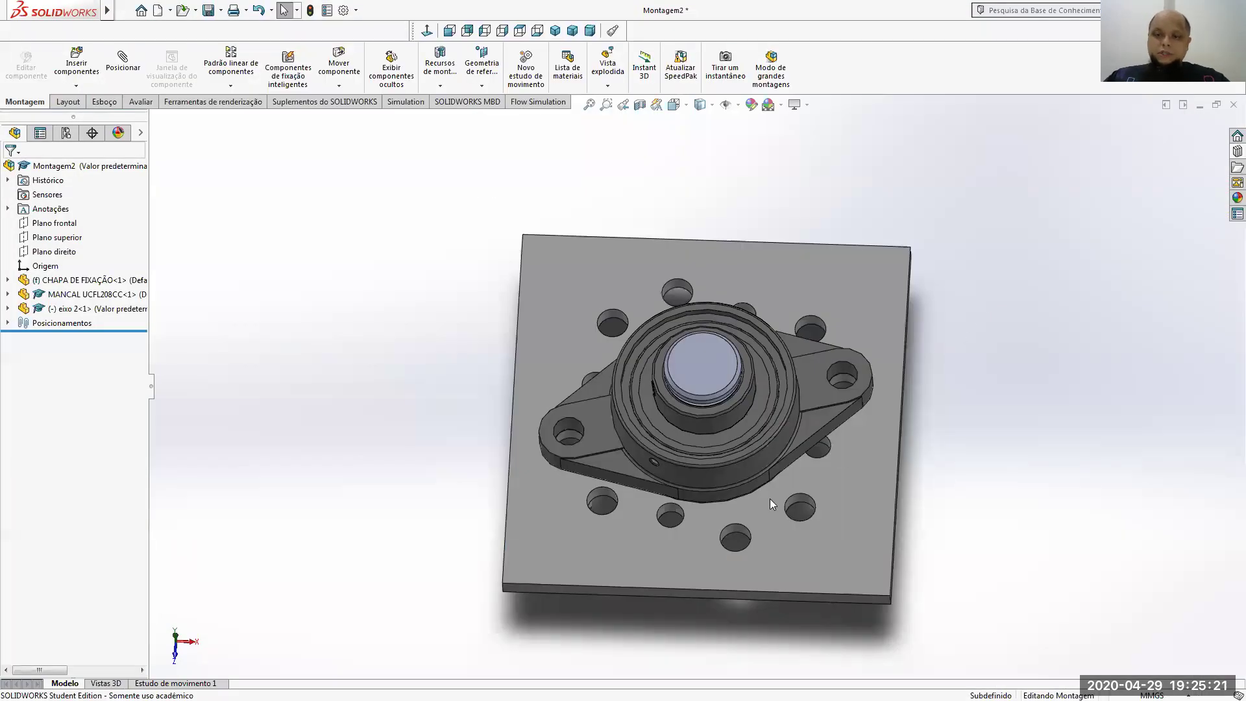
scroll(850, 368, "down", 5)
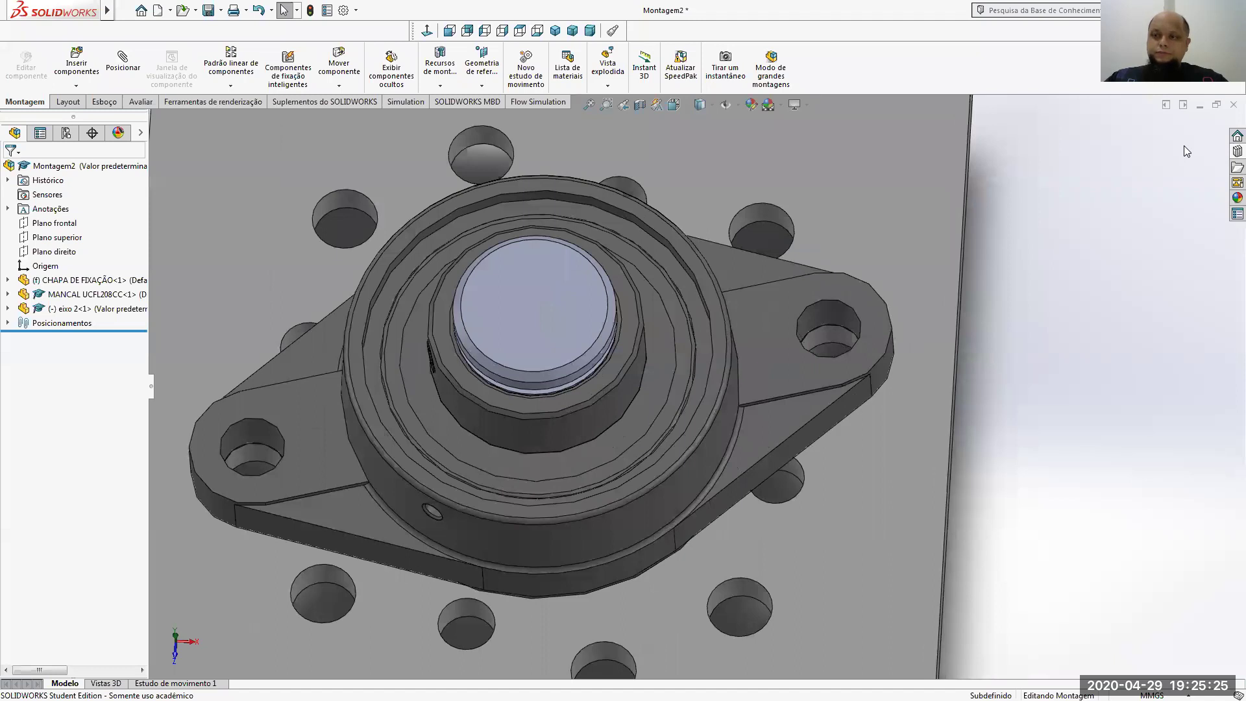
left_click(1237, 151)
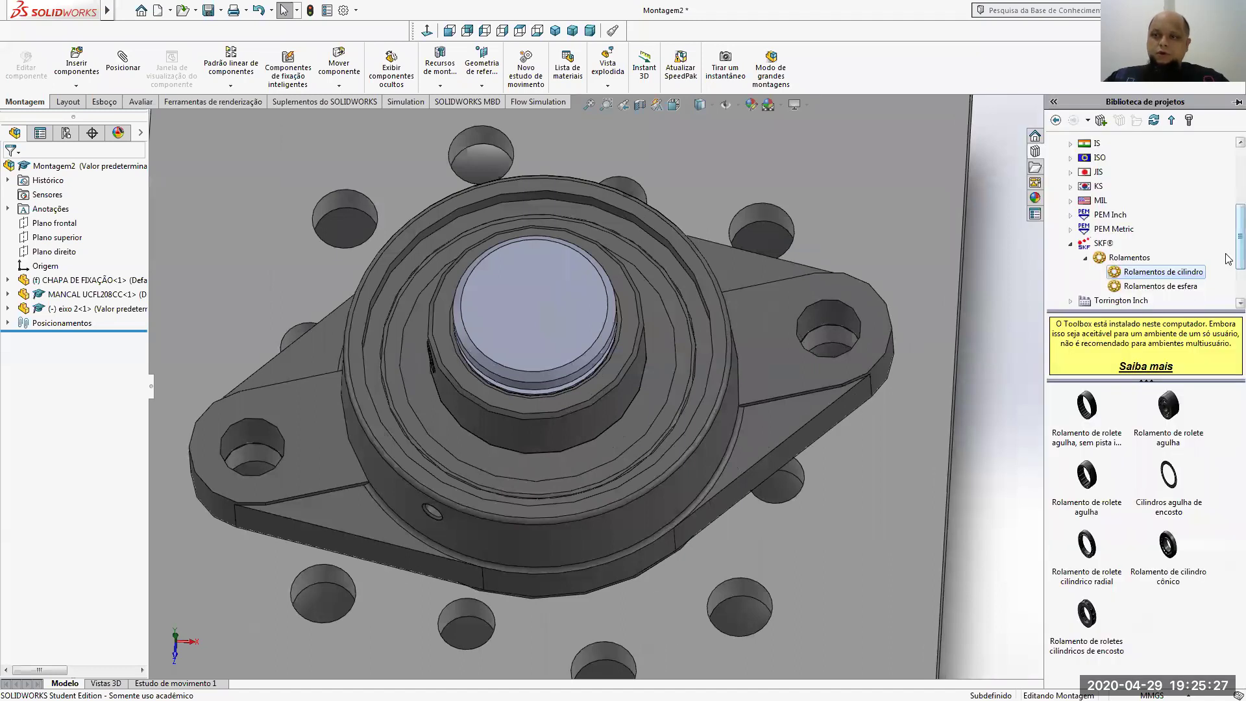
scroll(1228, 222, "up", 1)
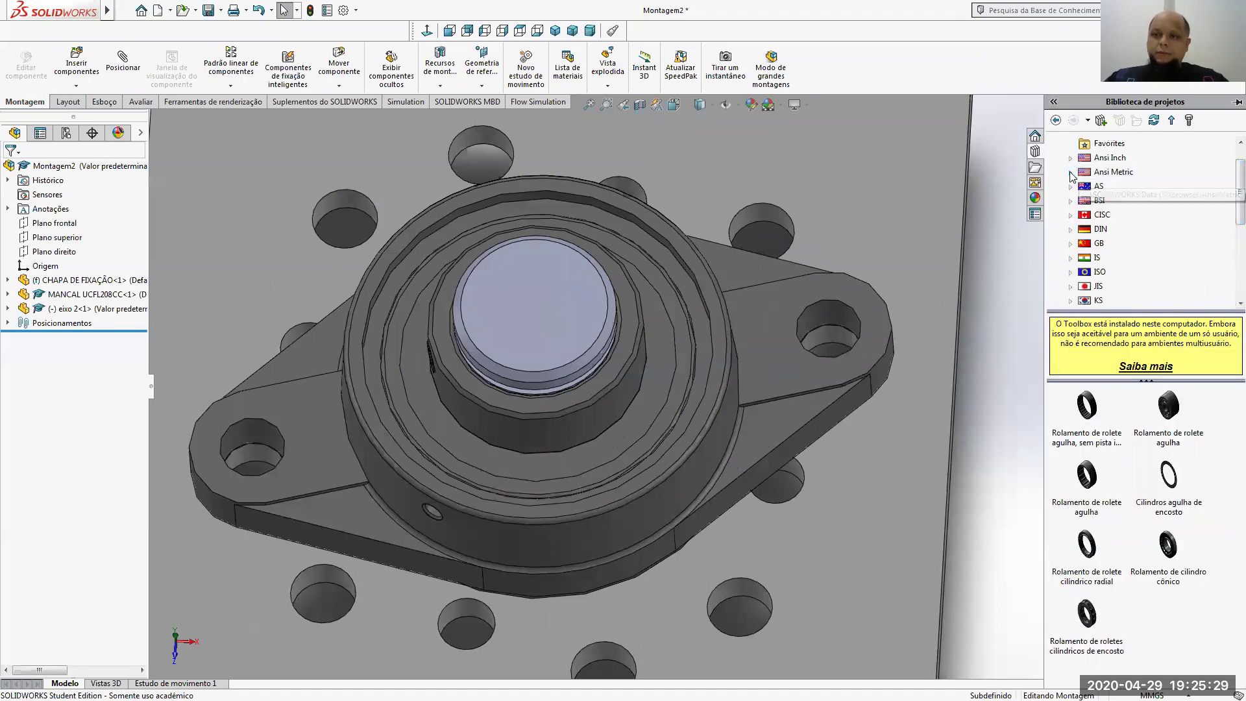
left_click(1093, 173)
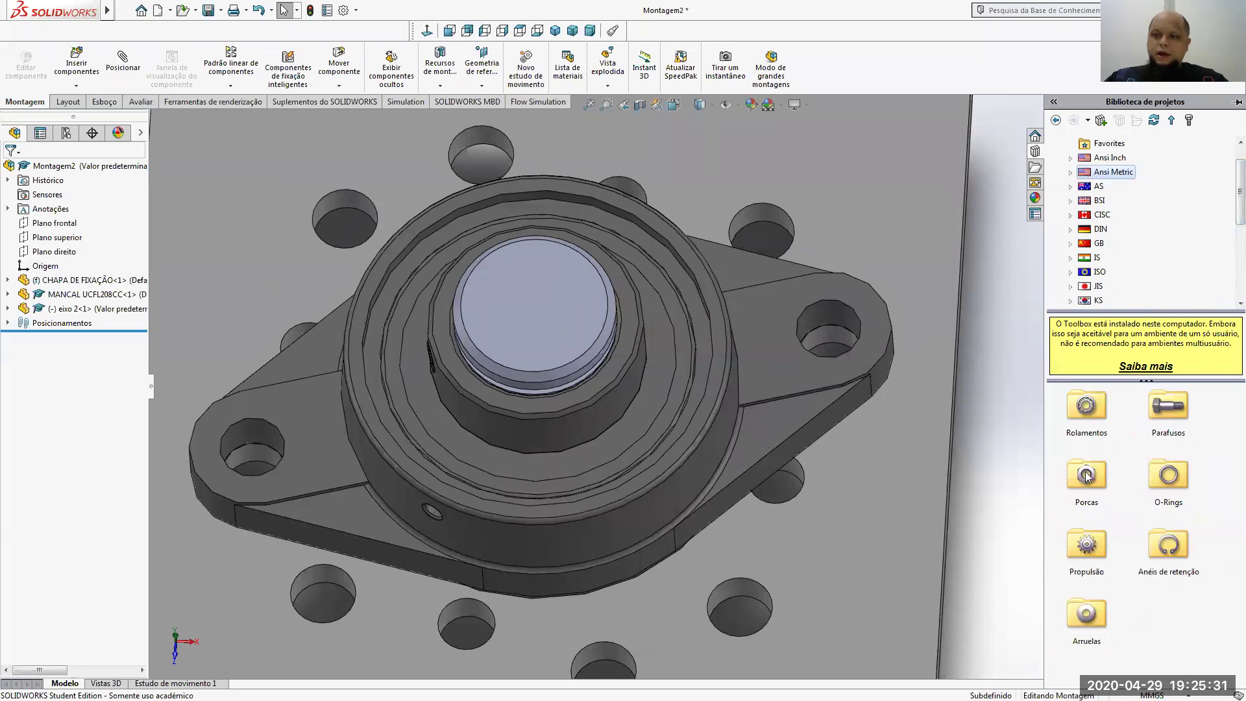
double_click(1087, 613)
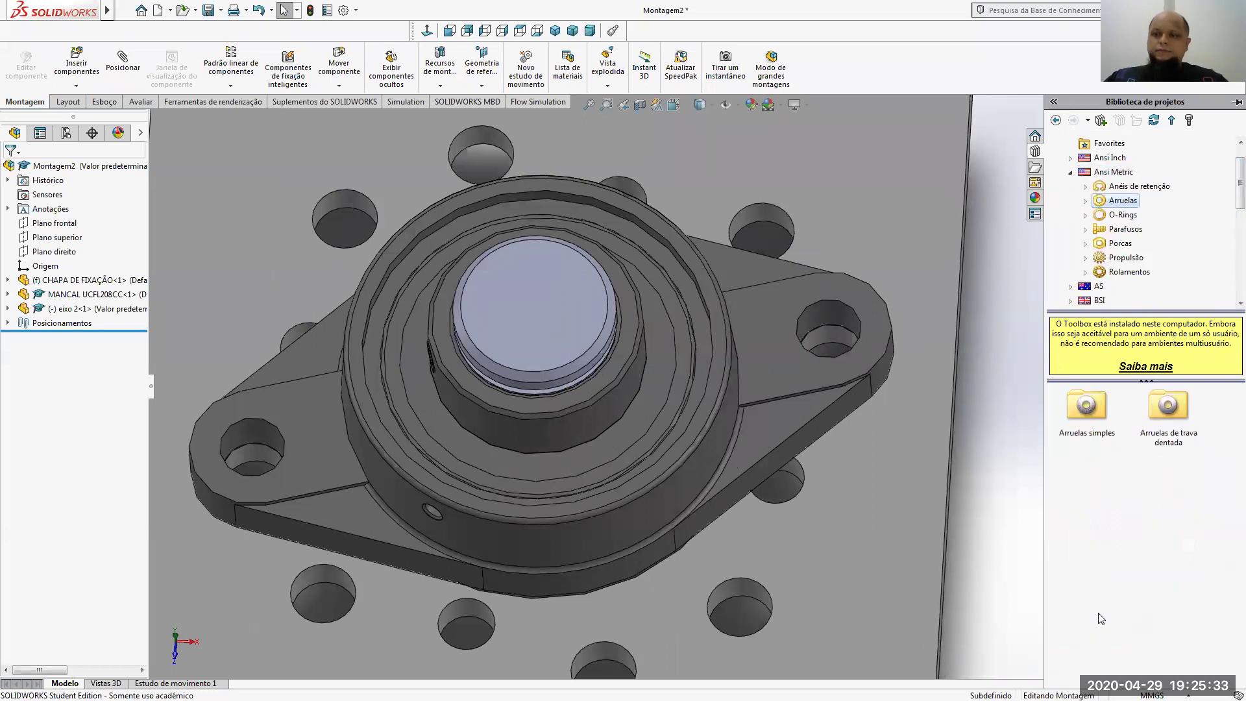
double_click(1097, 442)
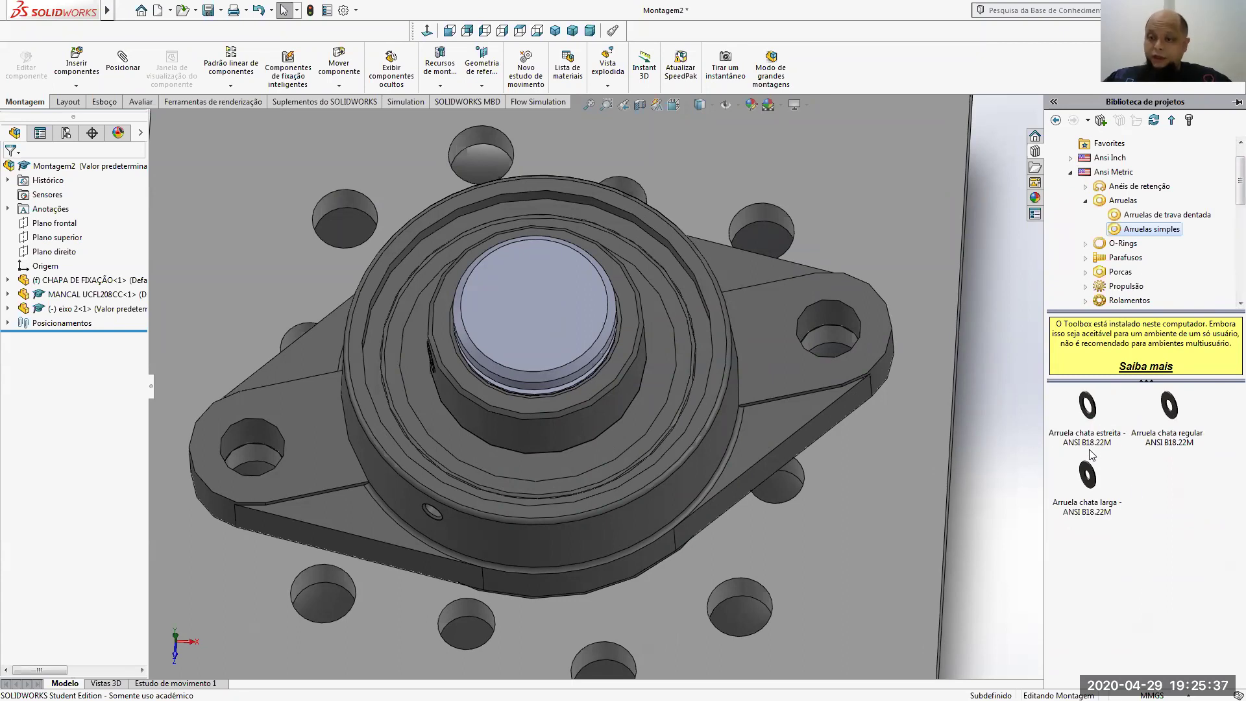
Insert an Arruela chata estreita - ANSI B18.22M washer in the empty space beside the plate and set its size to M12
left_click_drag(1093, 422, 844, 306)
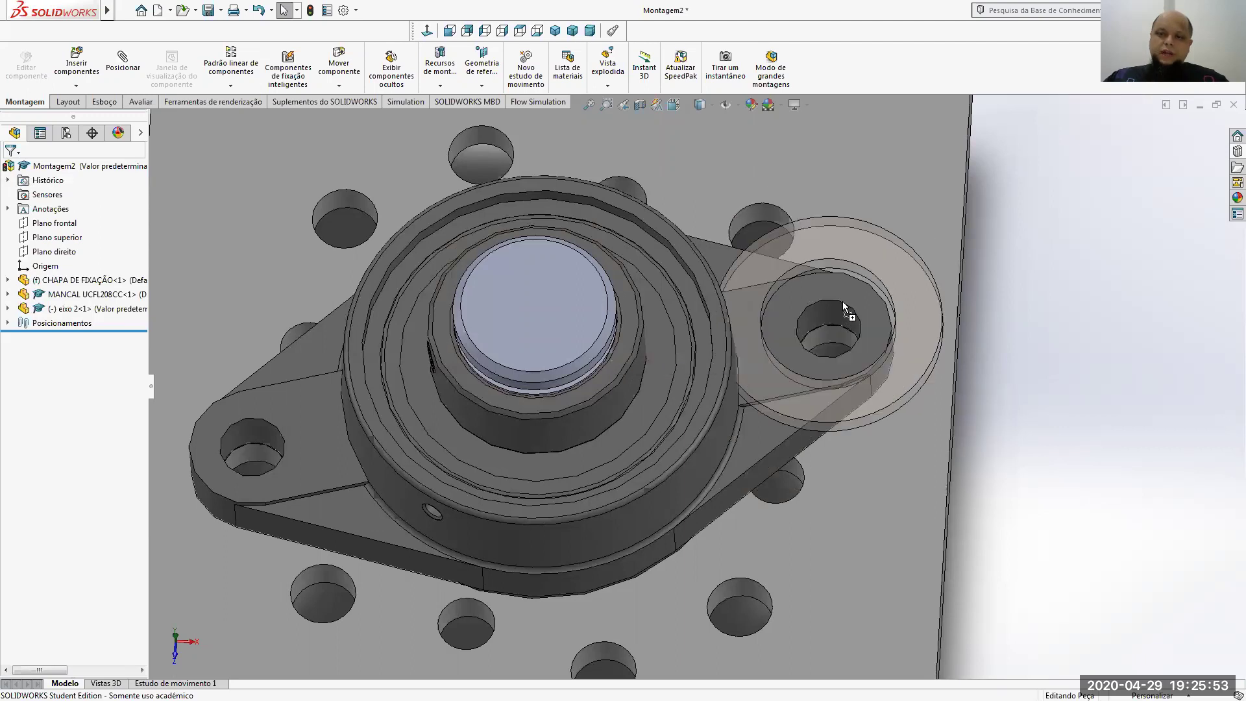
left_click_drag(843, 307, 1146, 322)
left_click(1151, 322)
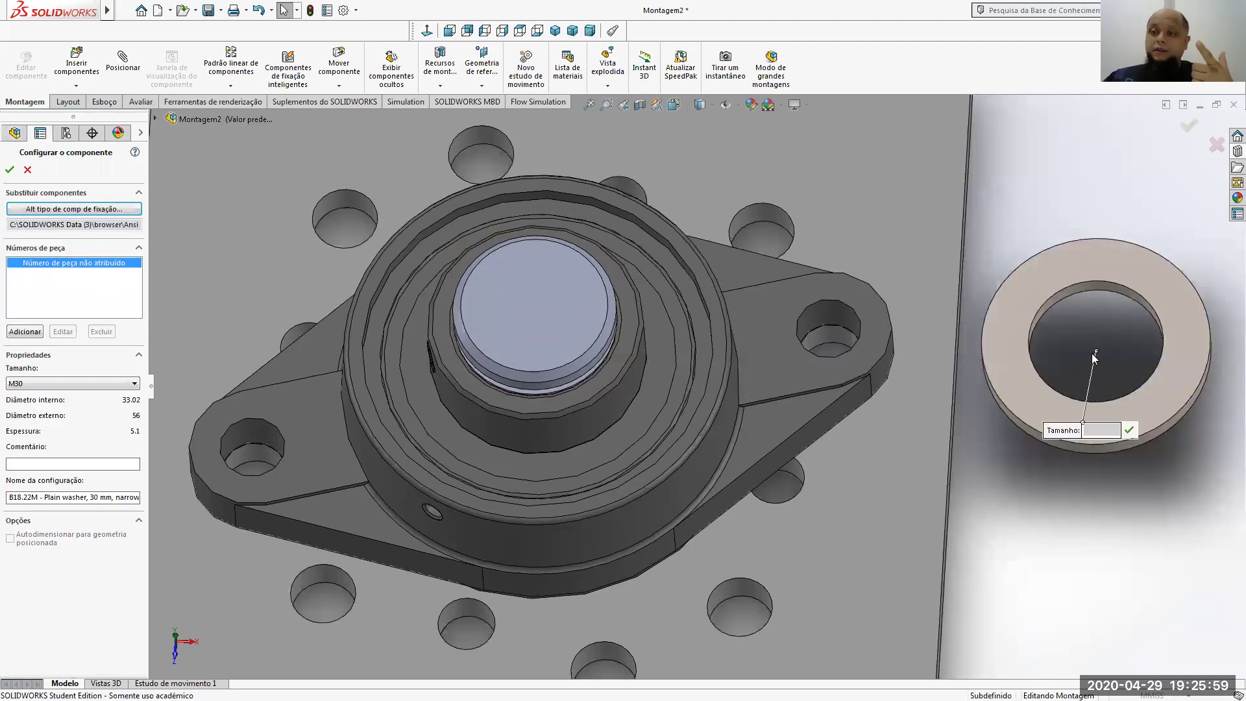
left_click(42, 384)
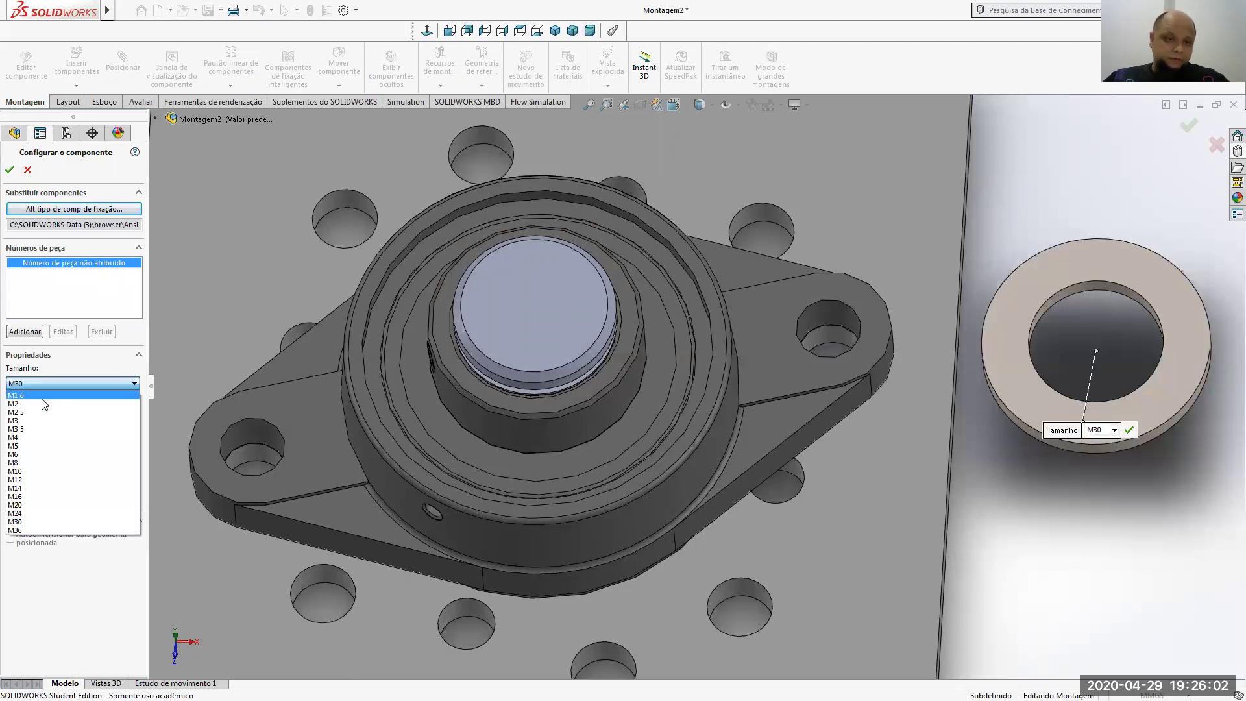
left_click(34, 479)
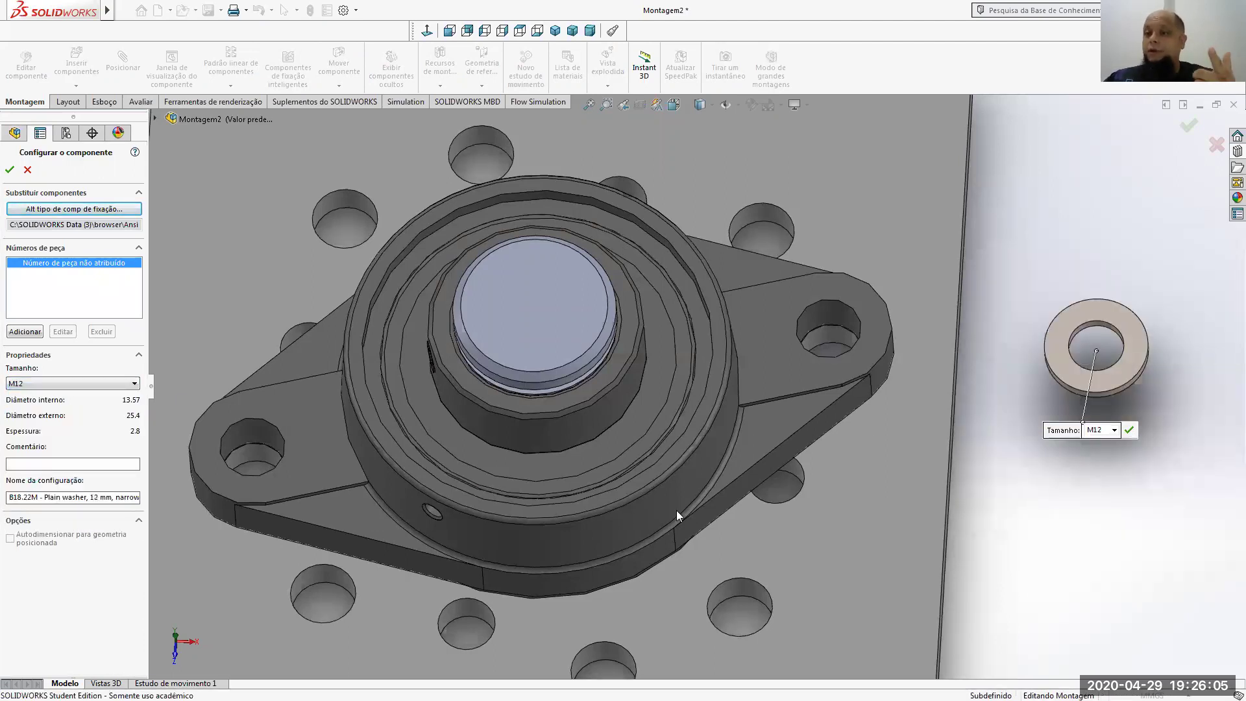
left_click(9, 170)
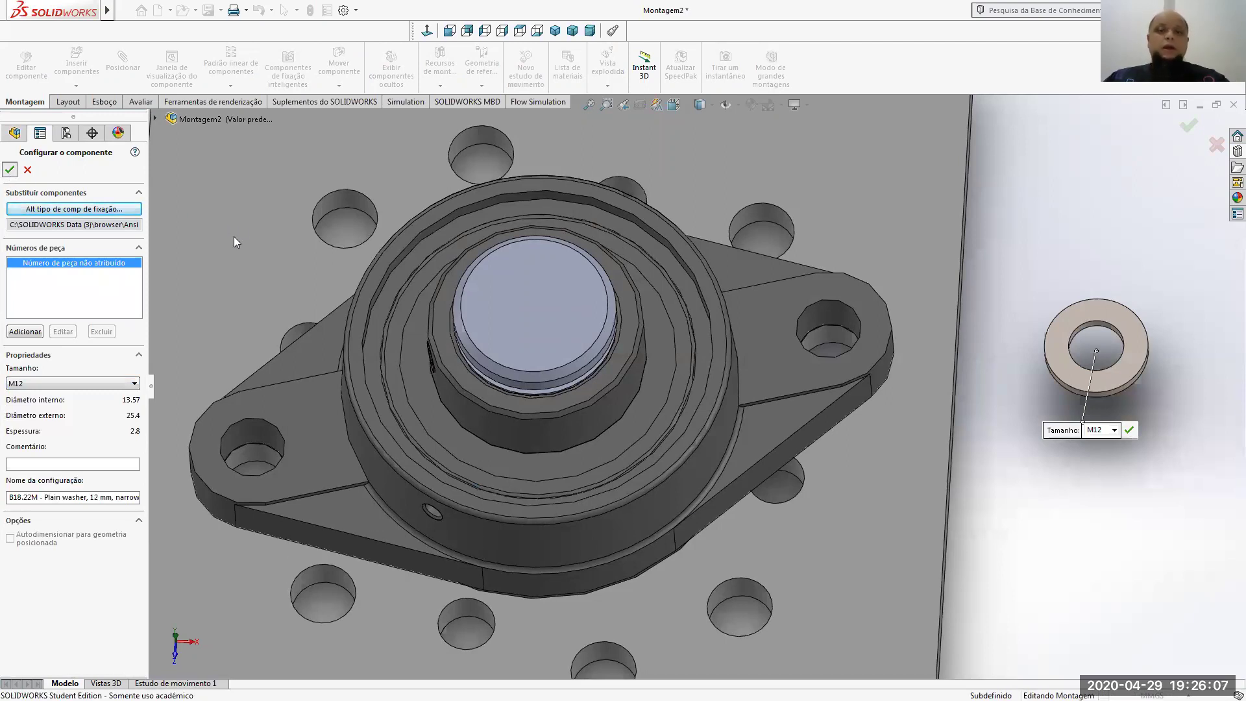
Place a copy of the M12 narrow washer on each of the two bolt holes on the bearing flange's outer face
middle_click_drag(833, 390, 830, 318)
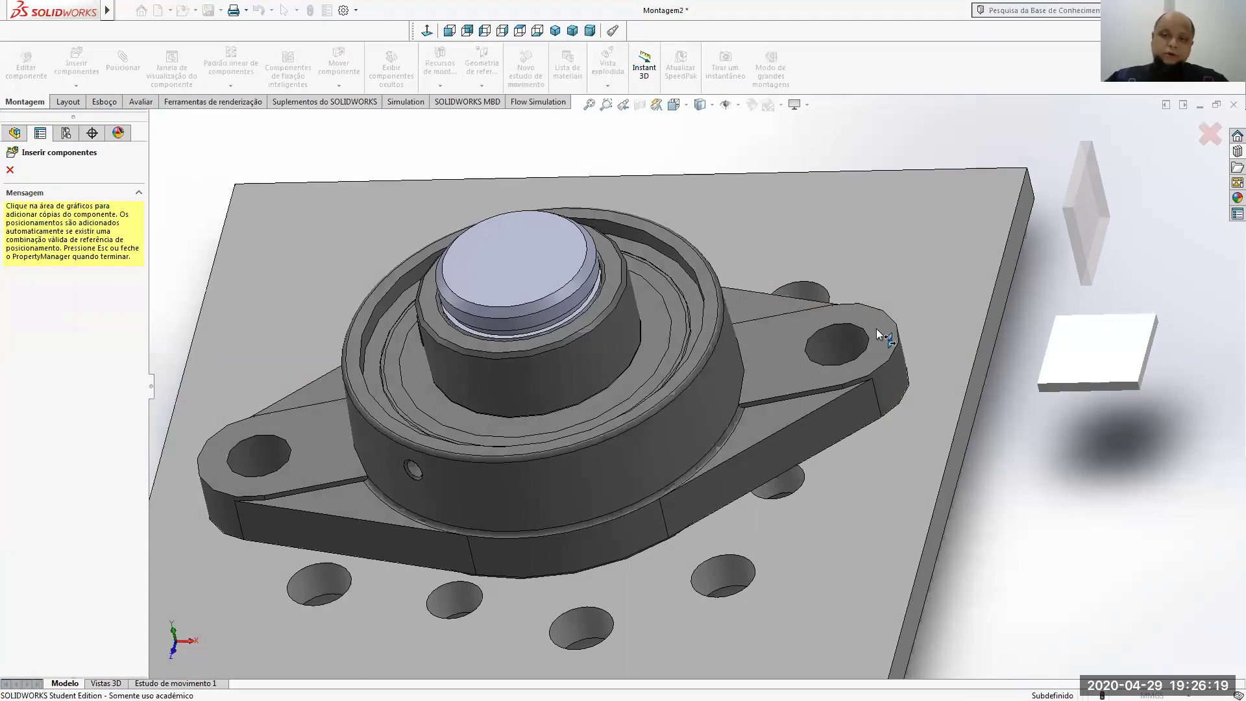
scroll(861, 348, "down", 5)
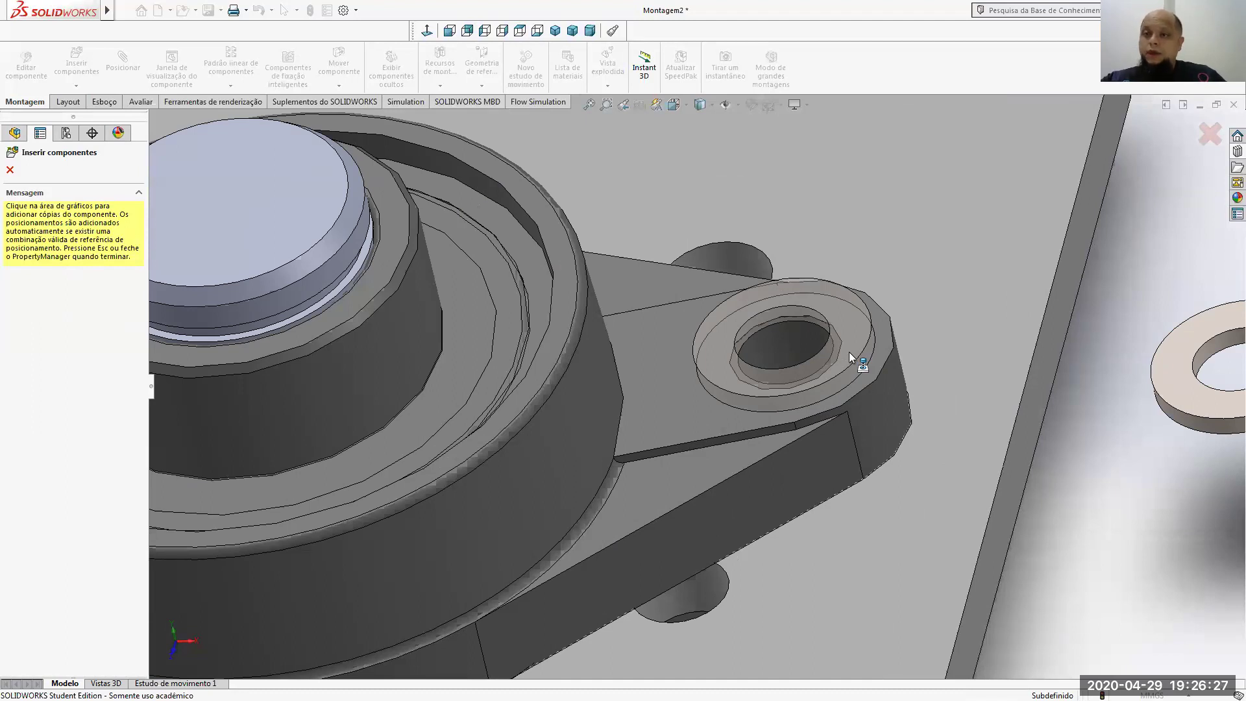
left_click(826, 311)
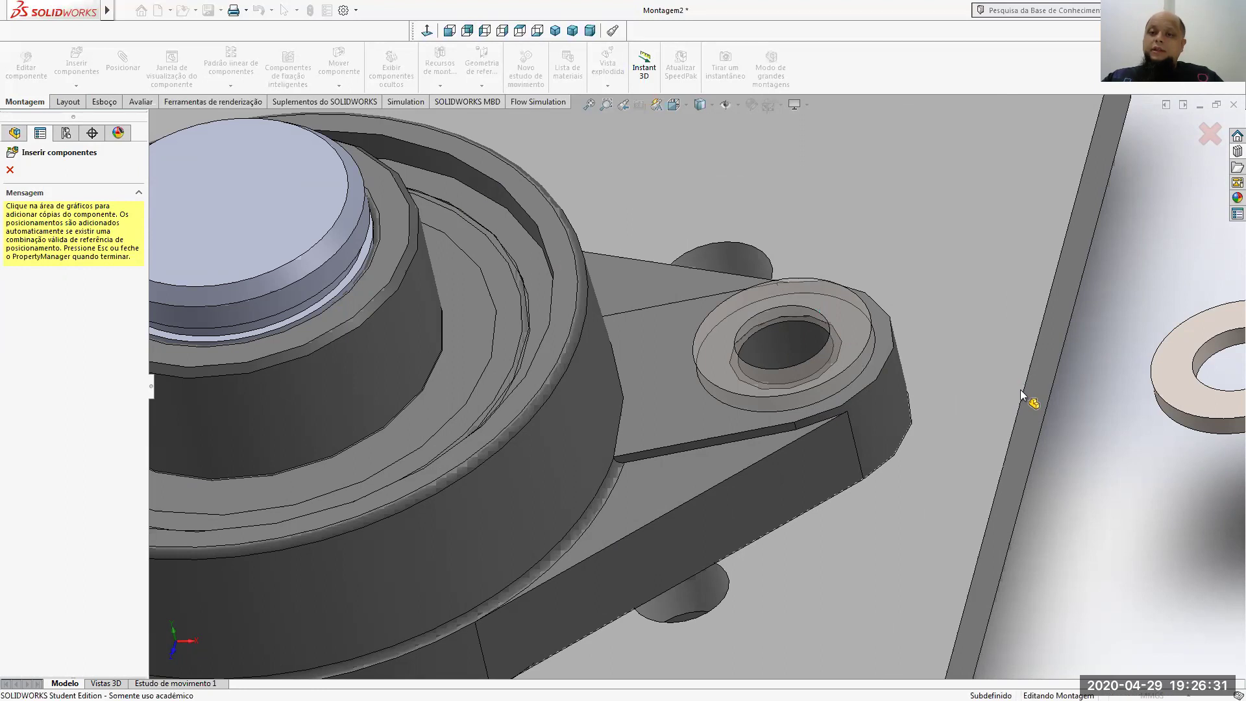
scroll(1103, 446, "up", 5)
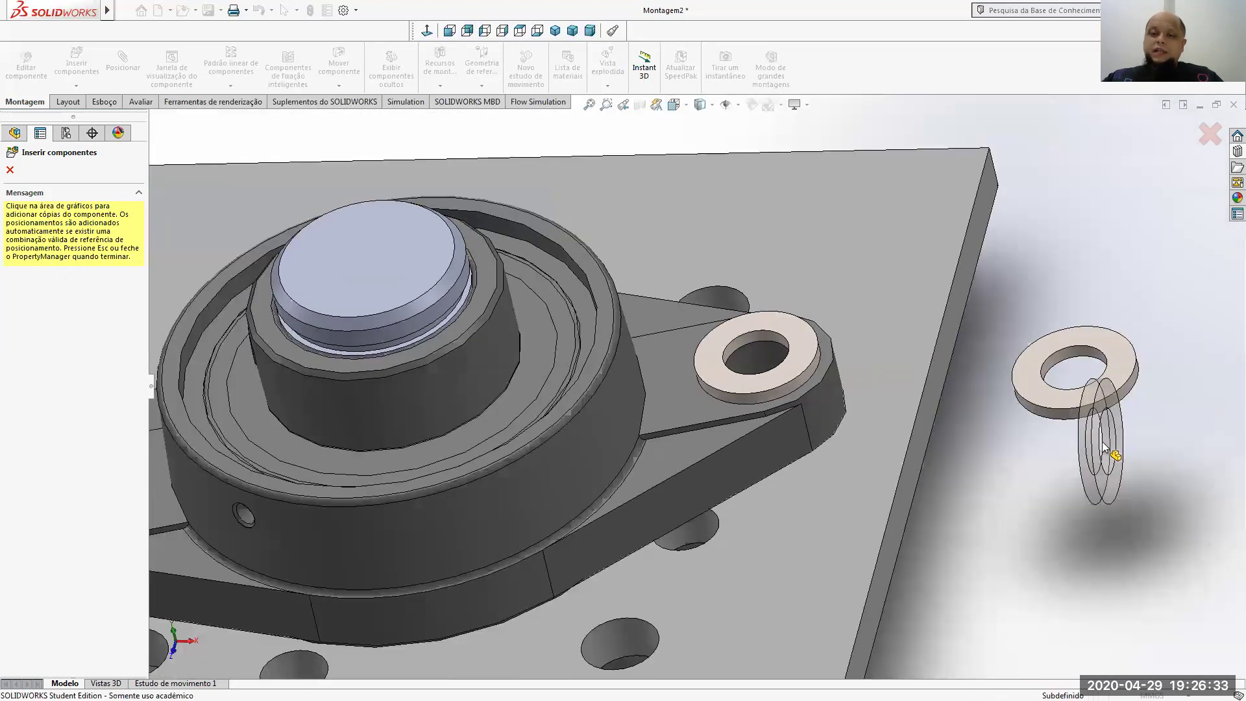
scroll(1104, 446, "up", 2)
scroll(435, 441, "down", 5)
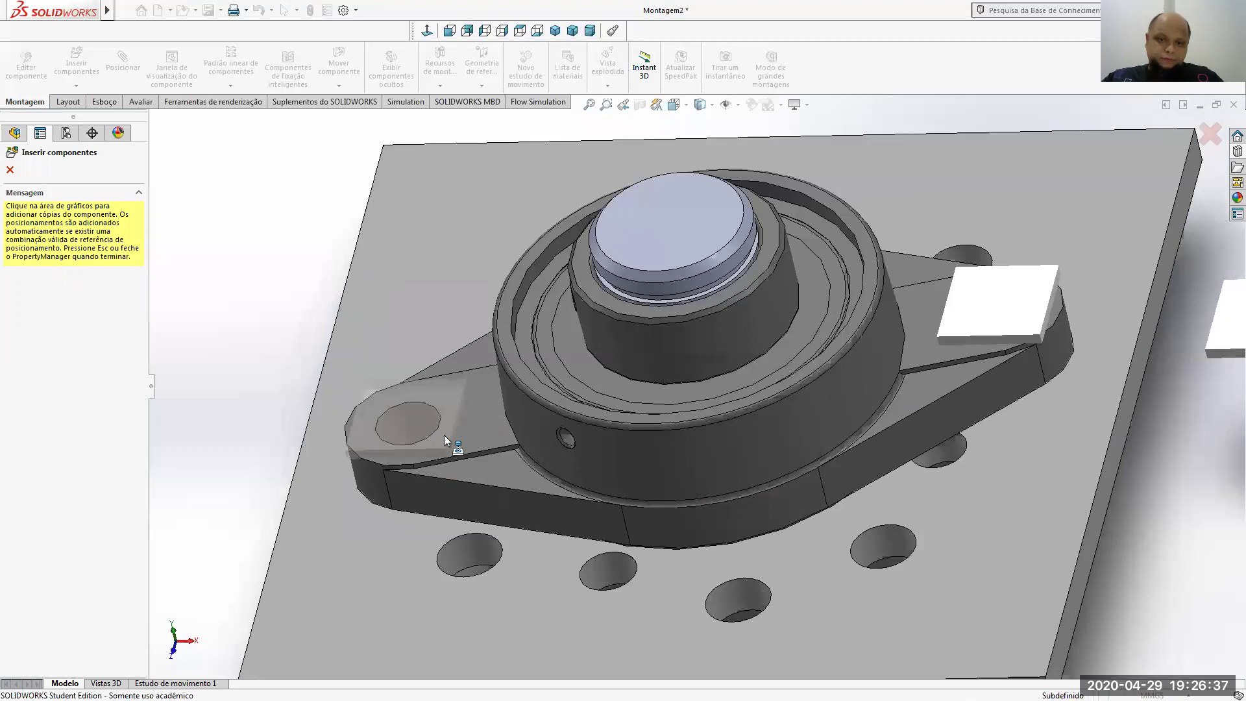
left_click(442, 435)
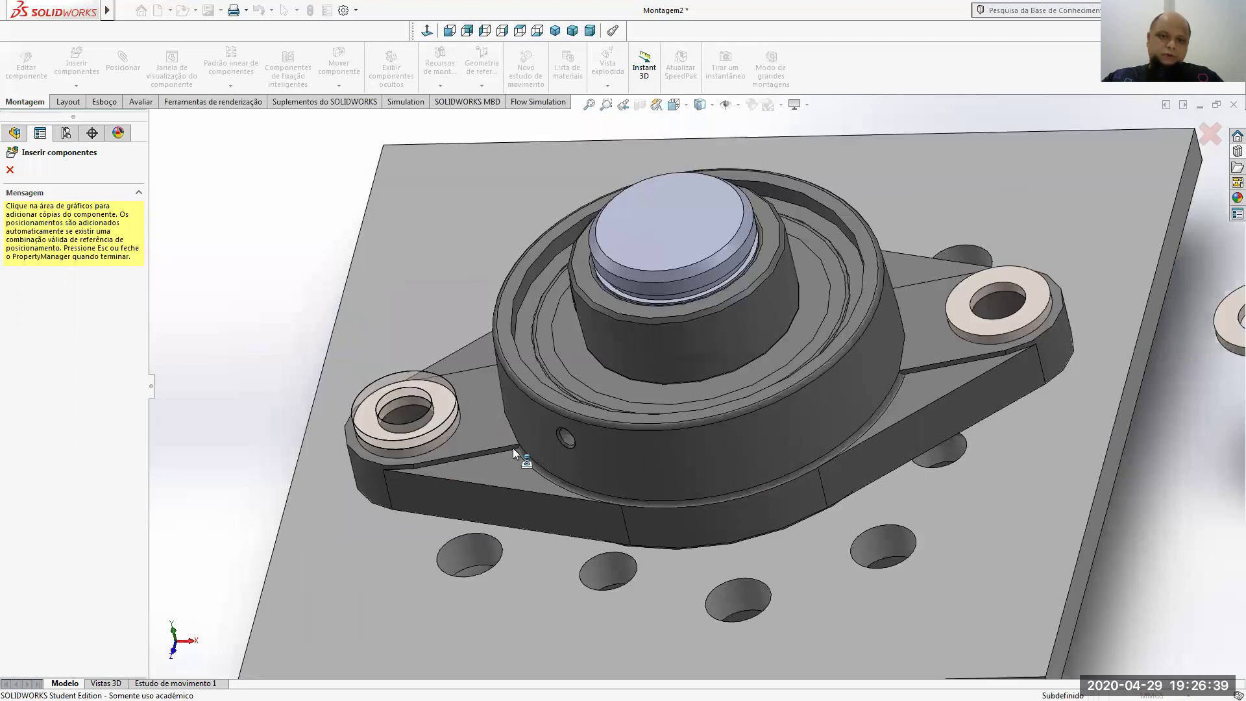
Place M12 narrow washers on the plate's back face at the two holes aligned with the flange bolts, and finish inserting copies
scroll(877, 495, "up", 5)
middle_click_drag(878, 495, 787, 314)
scroll(795, 331, "down", 8)
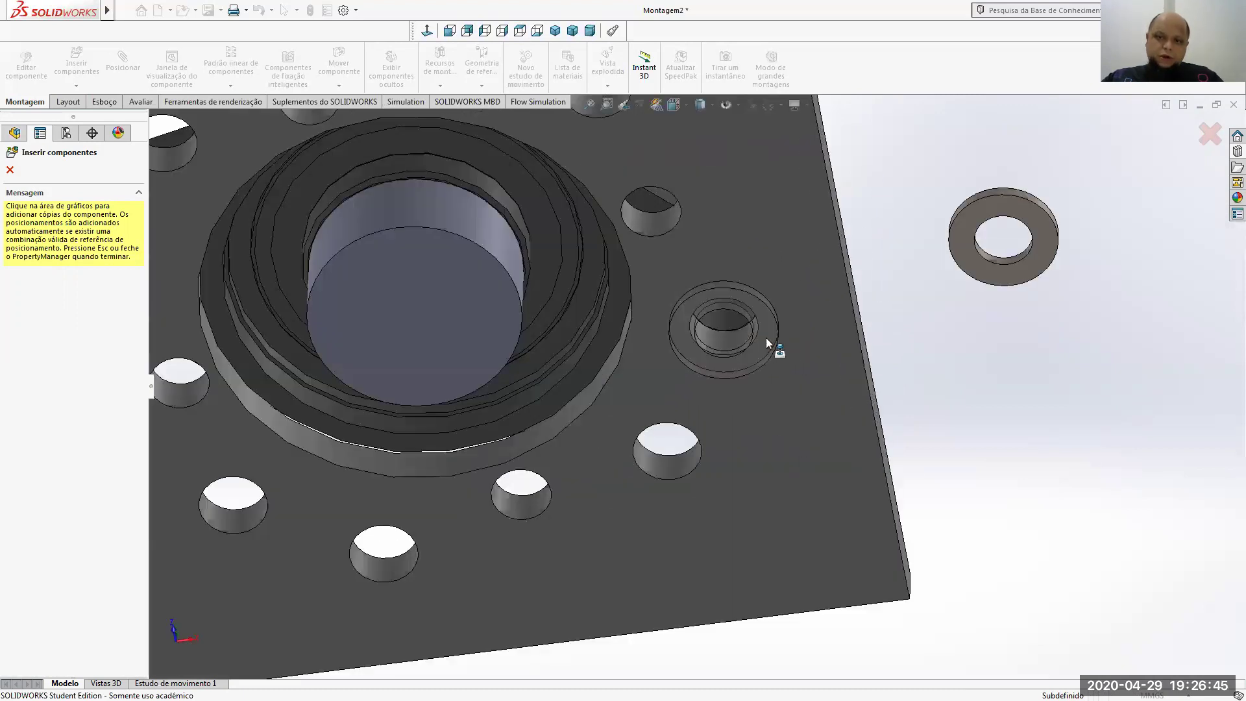
left_click(766, 337)
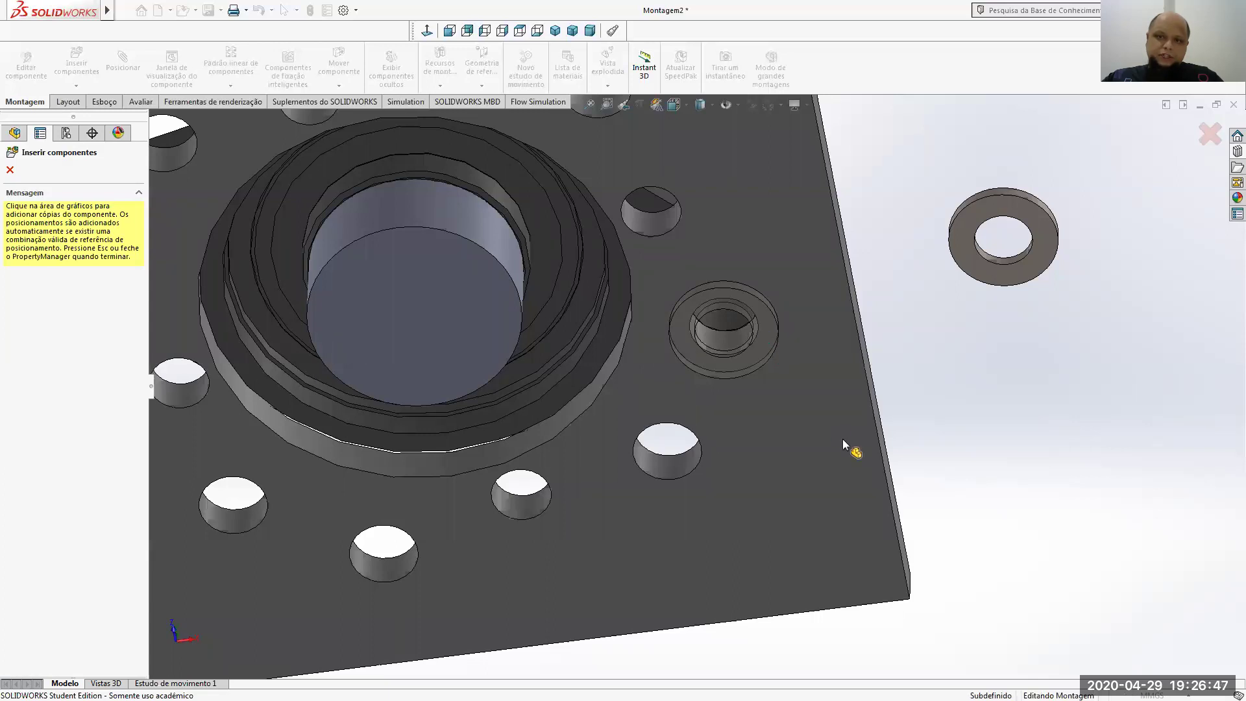
scroll(611, 371, "up", 6)
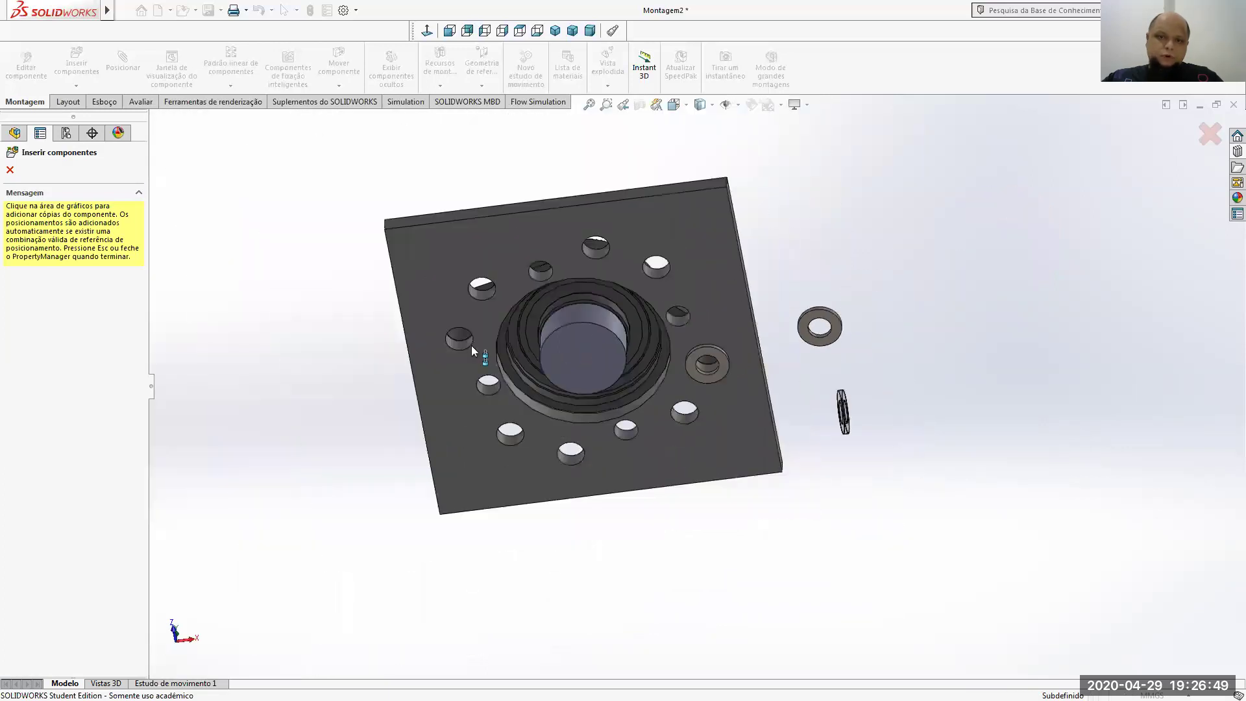
scroll(480, 347, "down", 8)
scroll(551, 307, "down", 3)
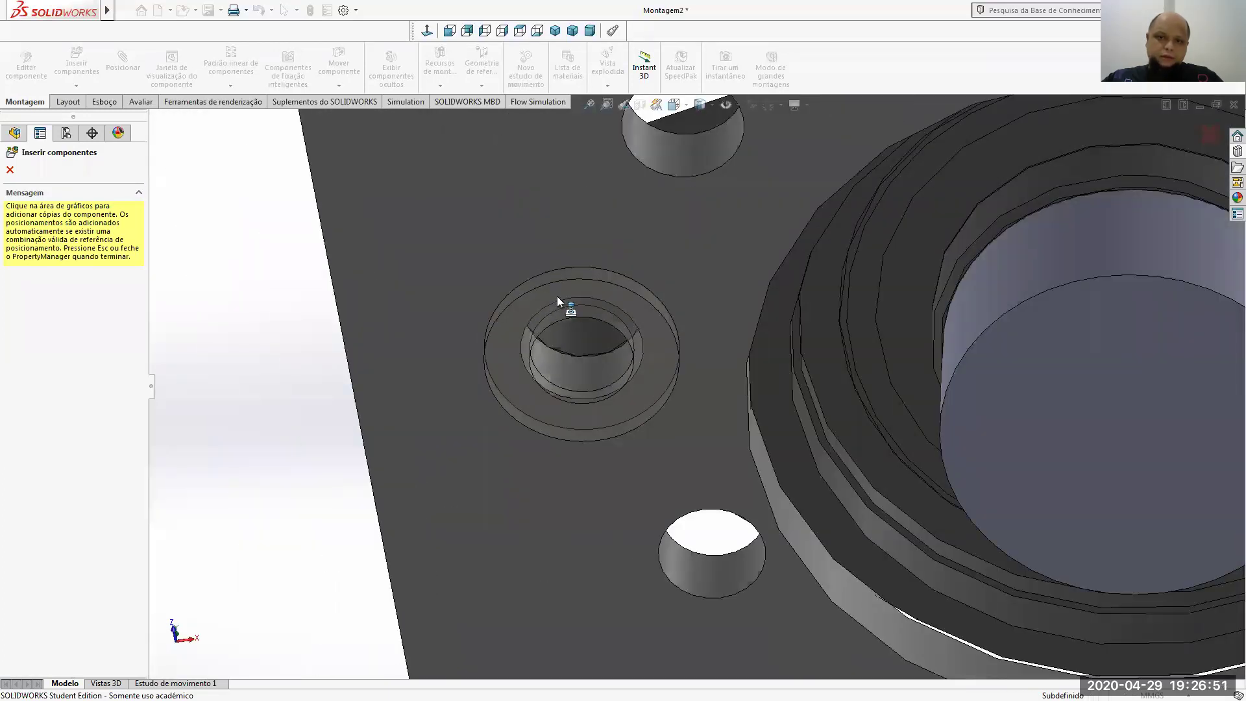
left_click(558, 290)
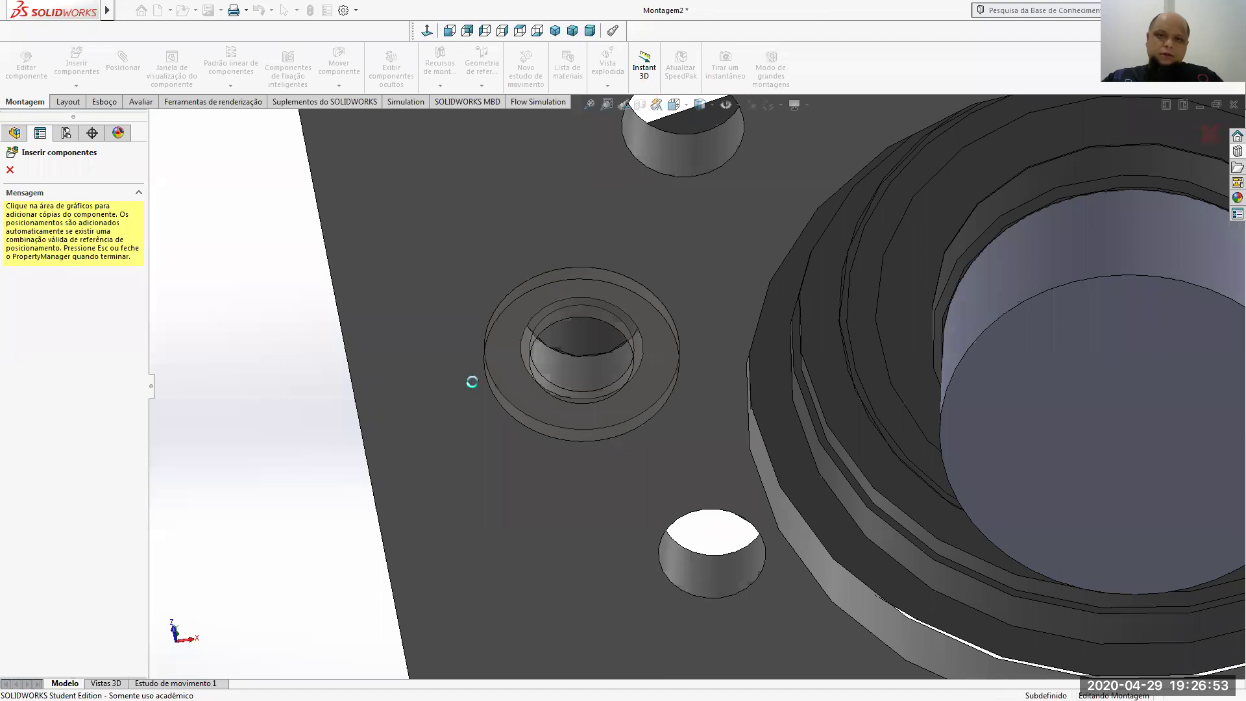
scroll(555, 466, "up", 2)
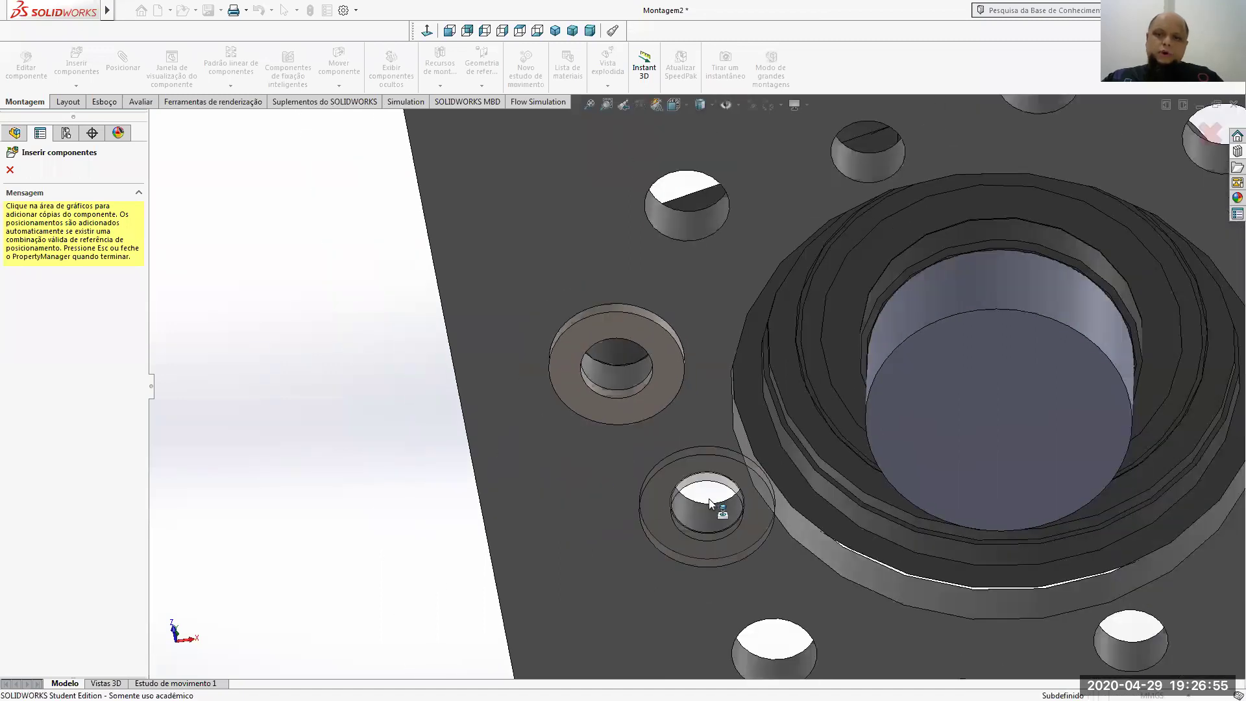
scroll(709, 498, "up", 5)
key("Escape")
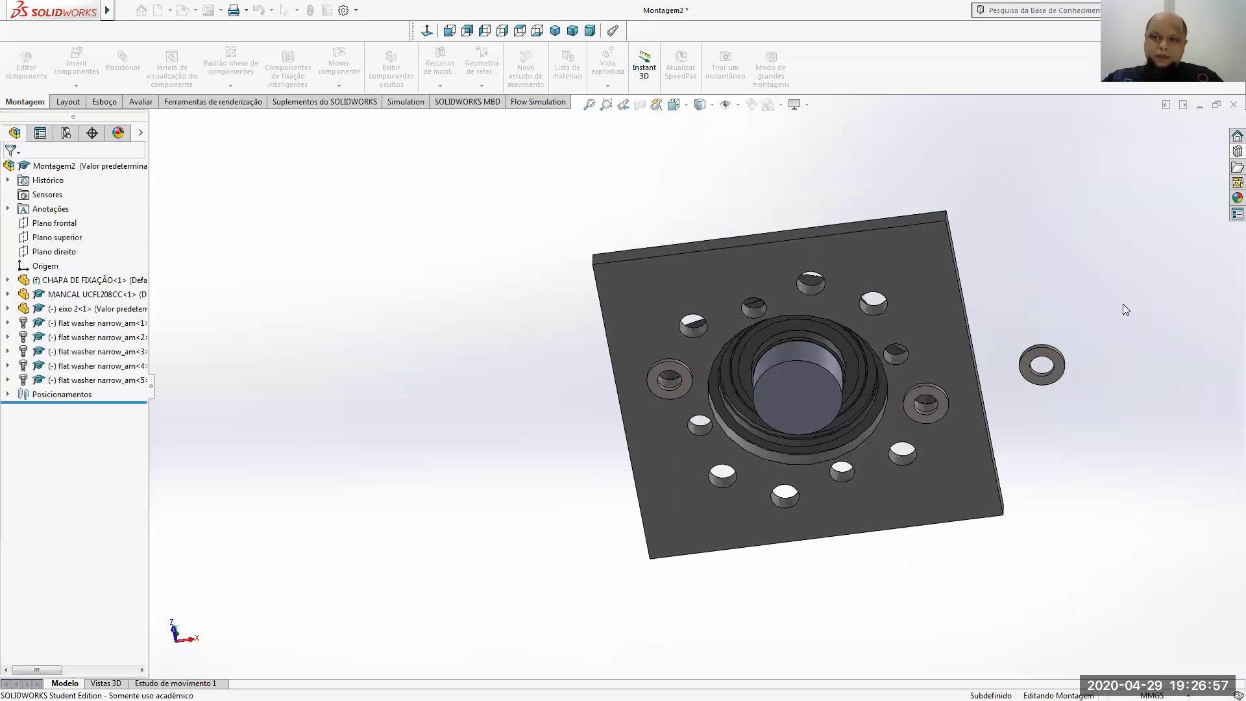
Delete the loose washer floating beside the plate
middle_click_drag(1058, 300, 1095, 499)
scroll(1059, 369, "up", 2)
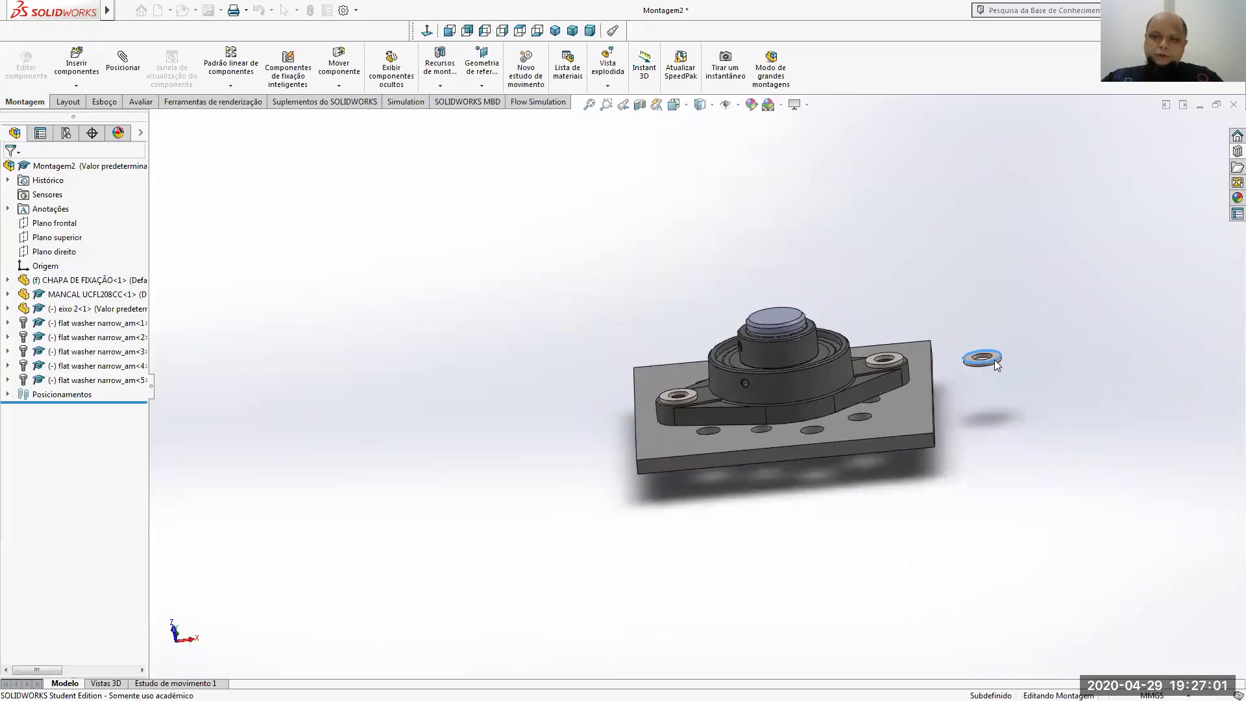
right_click(998, 365)
left_click(978, 504)
middle_click_drag(978, 504, 931, 410)
scroll(938, 400, "down", 2)
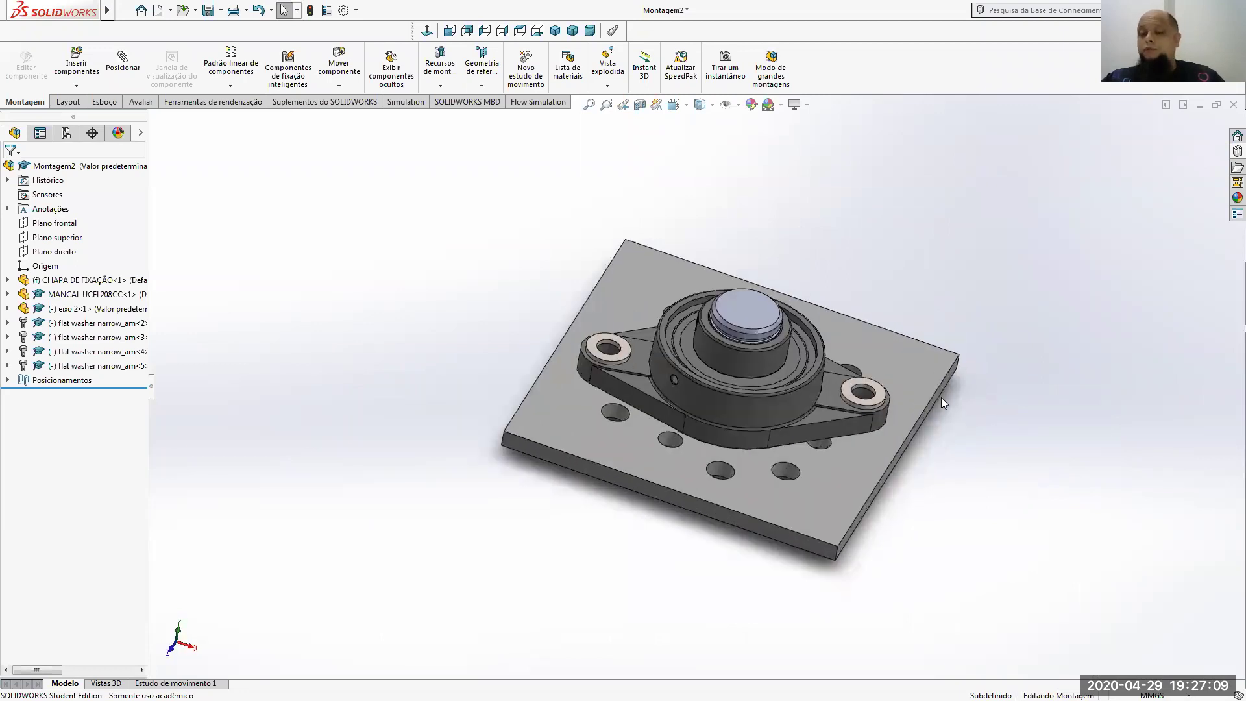
Check the item 3 Allen screw specification in the parts list of the MONTAGEM MANCAL 02 drawing
scroll(941, 401, "down", 3)
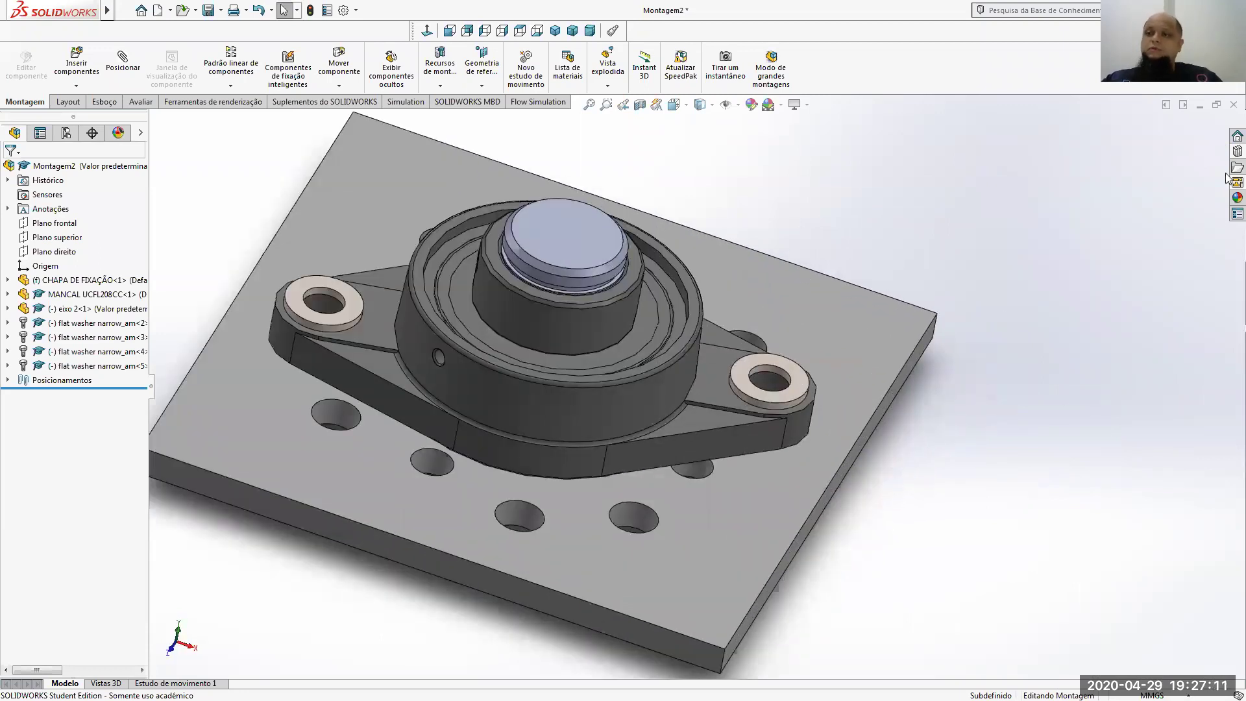
left_click(1230, 153)
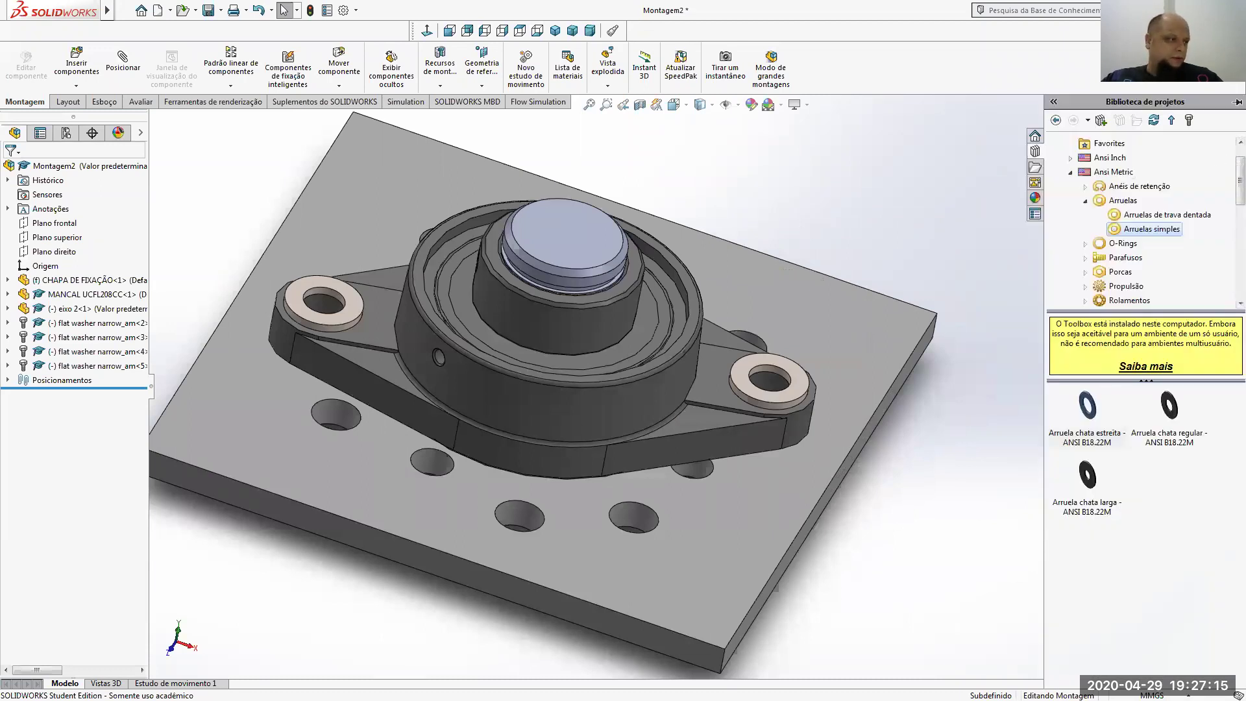
key("alt+Tab")
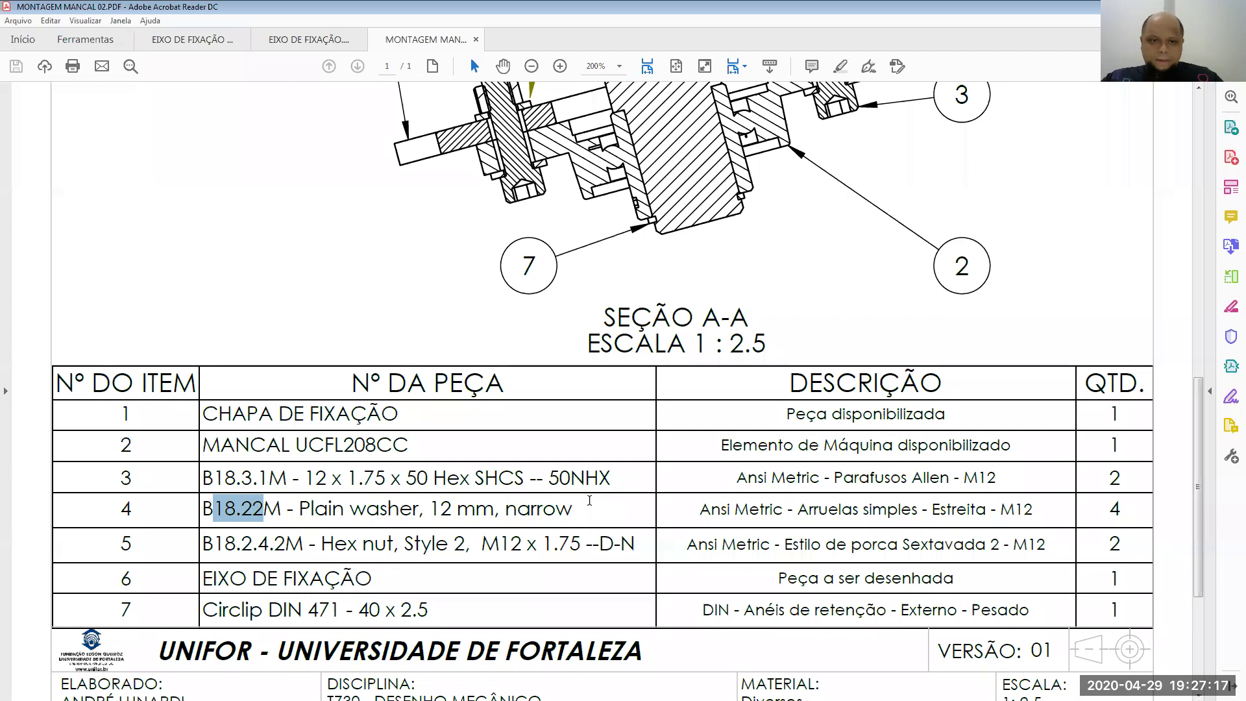
left_click_drag(1000, 477, 263, 484)
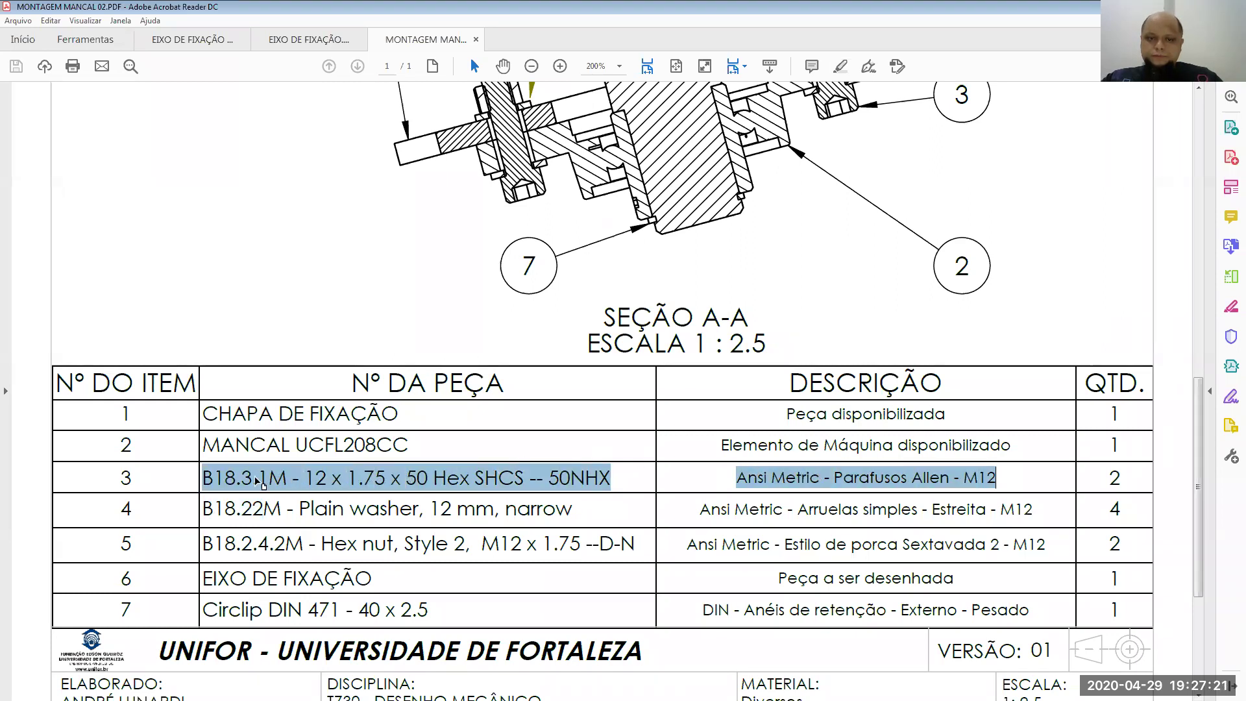
left_click(803, 476)
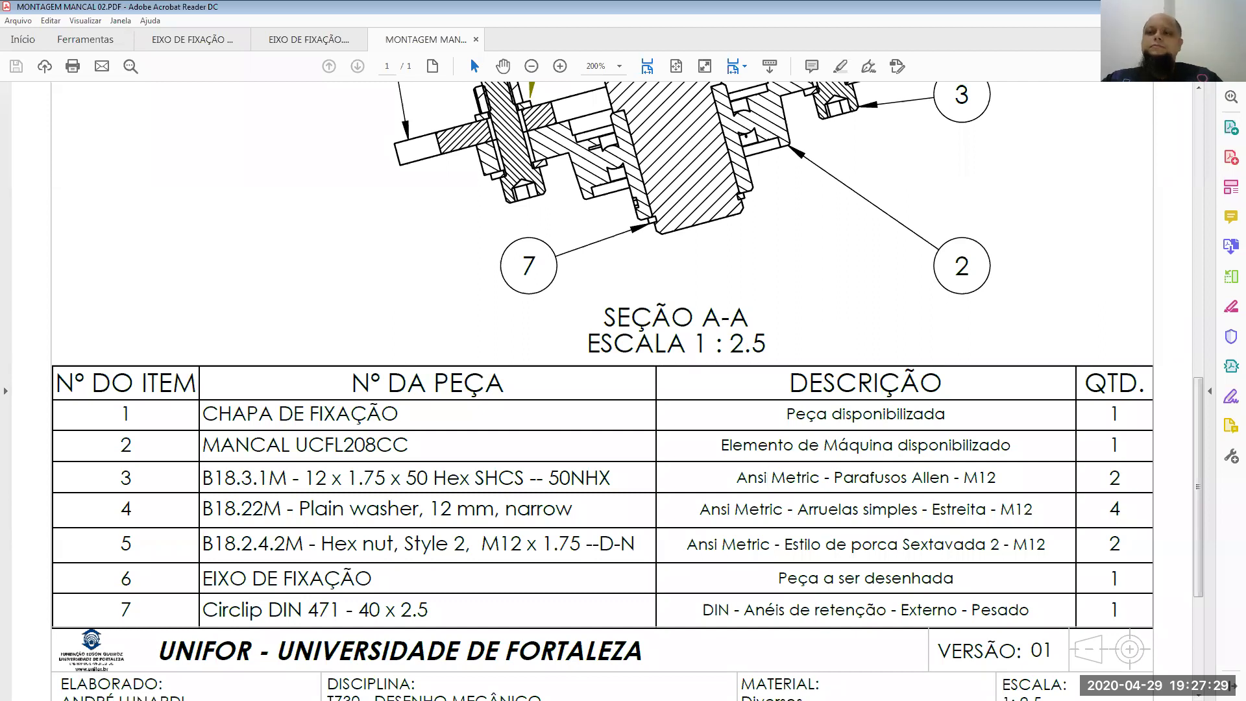
key("alt+Tab")
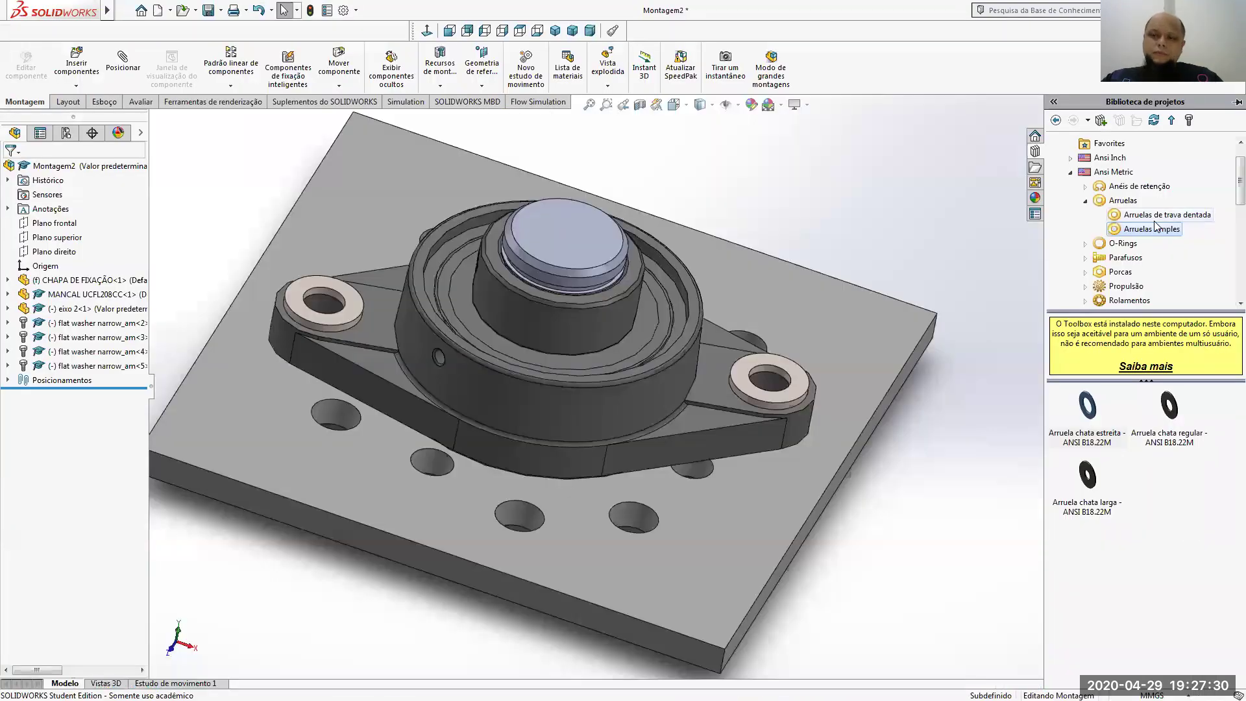
Open the Ansi Metric Parafusos > Parafusos Allen category in the Toolbox library
left_click(1086, 203)
left_click(1125, 228)
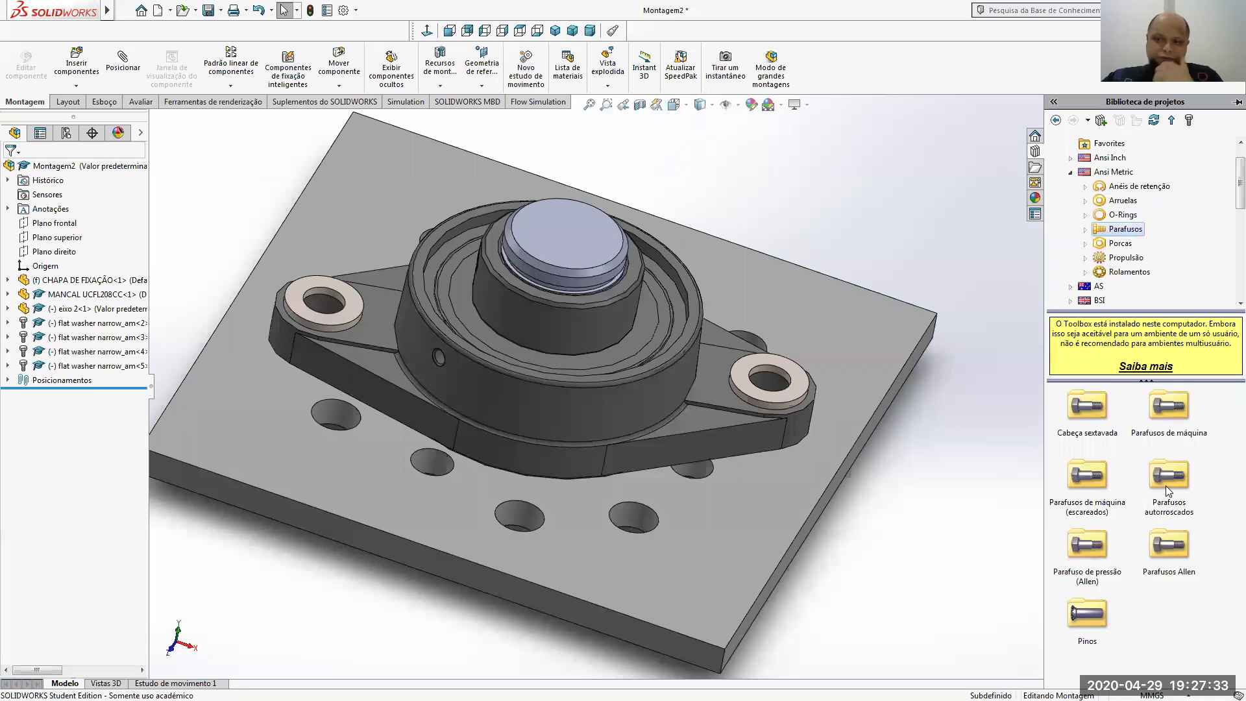
double_click(1165, 546)
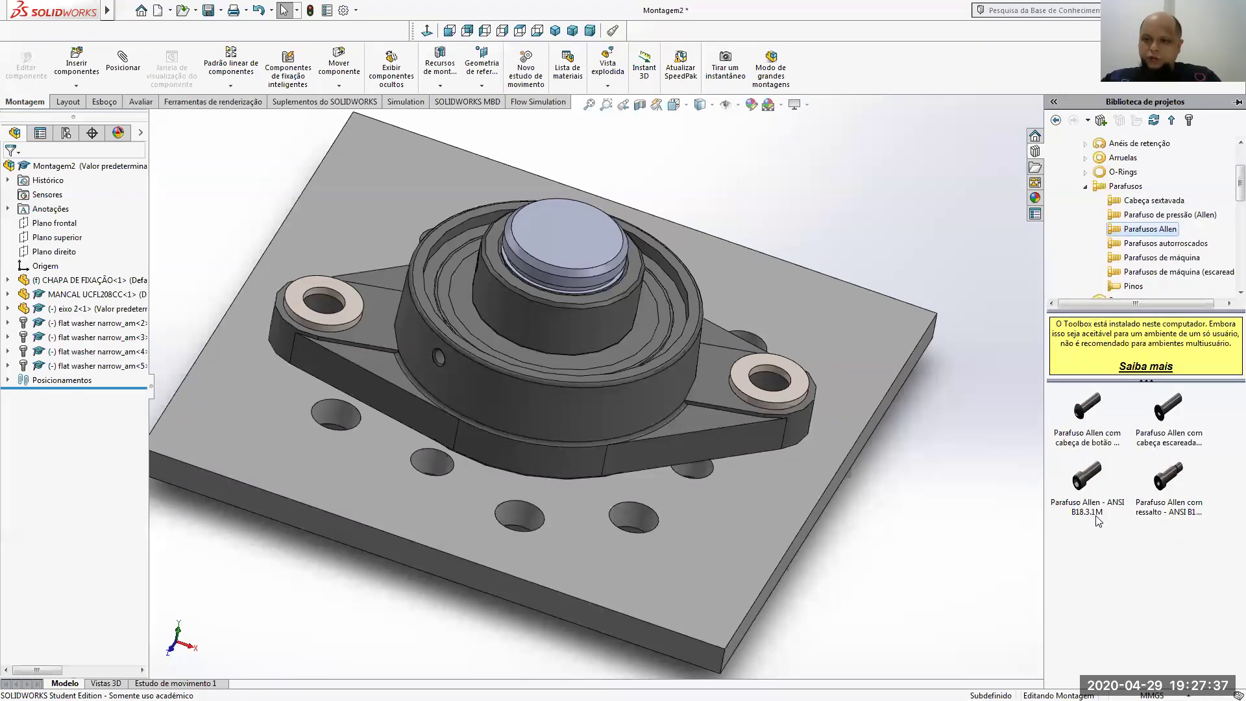
mouse_move(1097, 520)
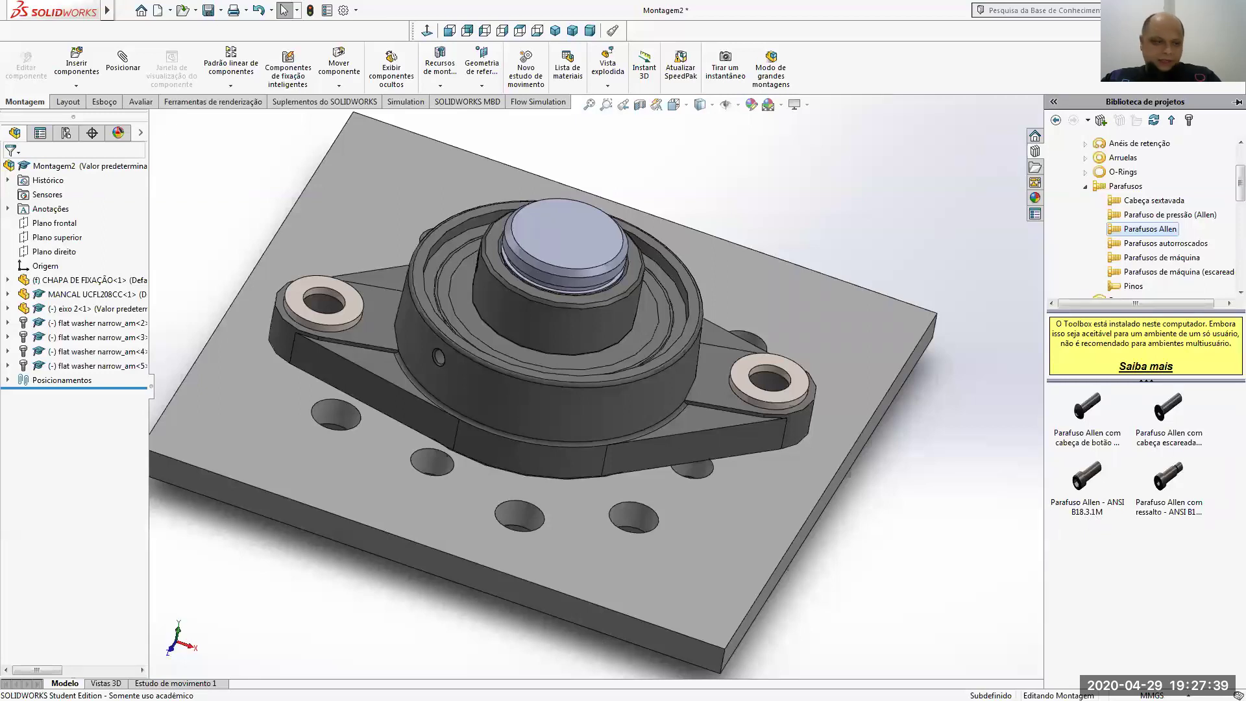
Check the length of the item 3 screw in the assembly drawing's parts list
key("alt+Tab")
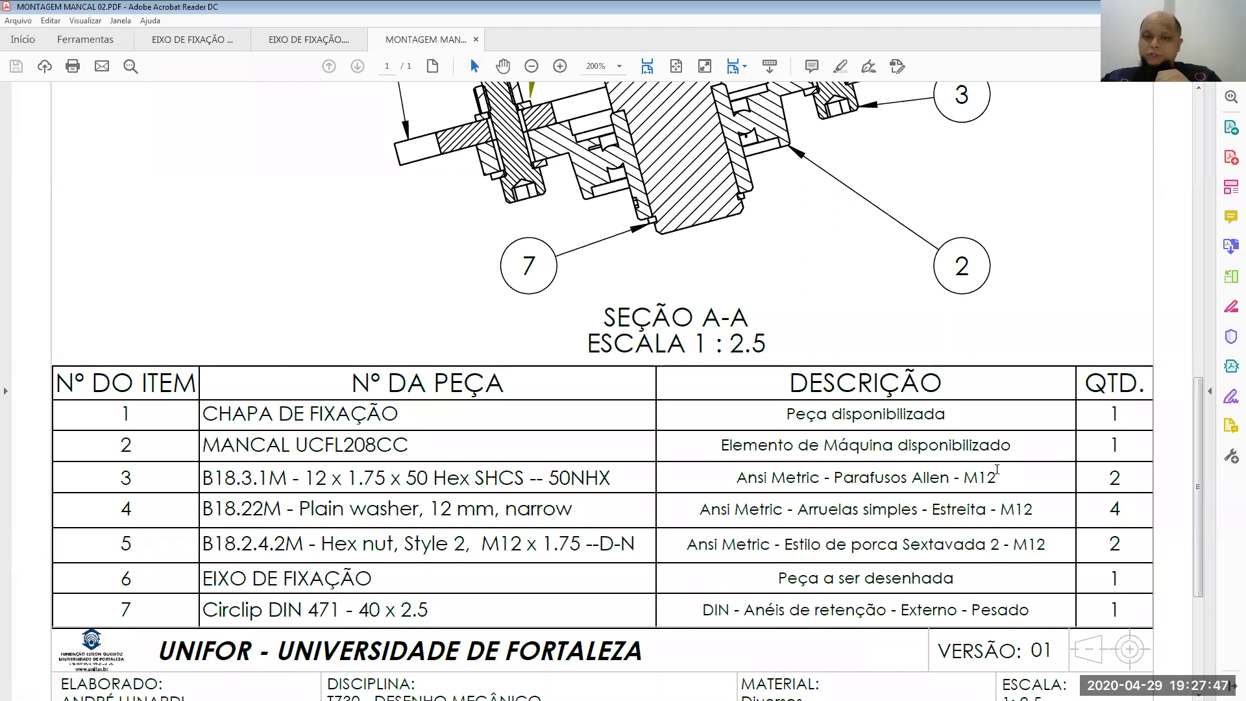
double_click(409, 480)
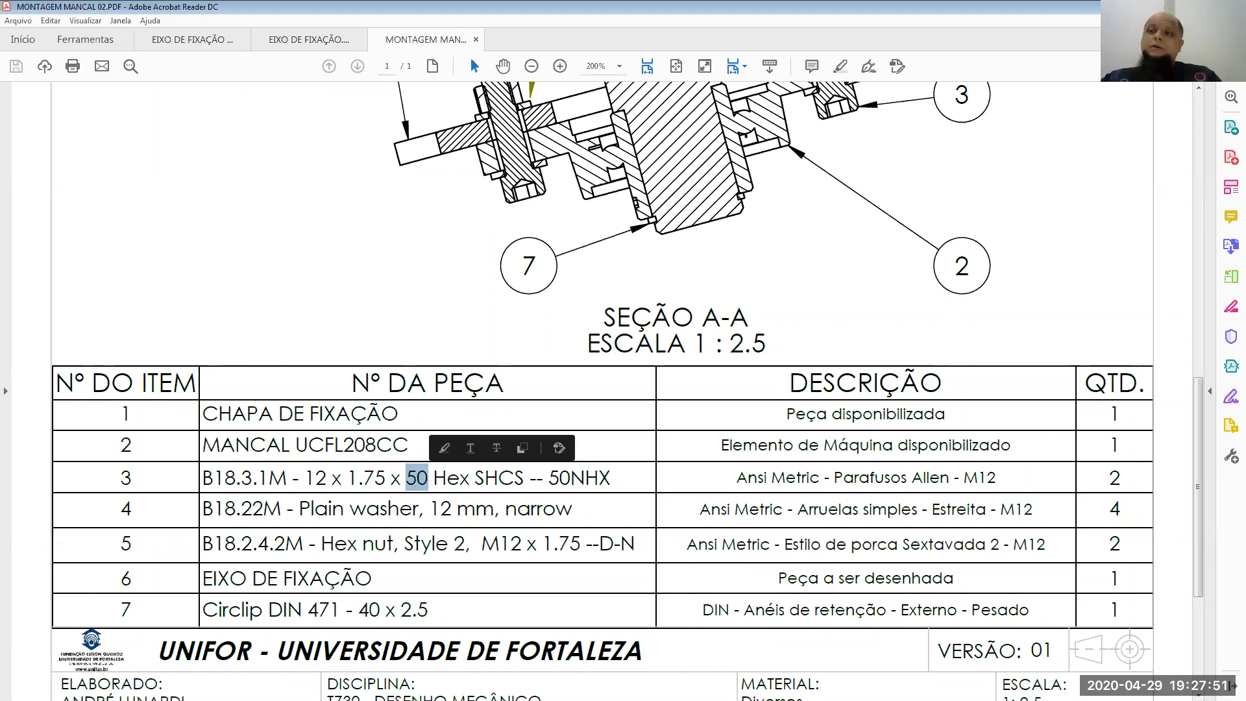
key("alt+Tab")
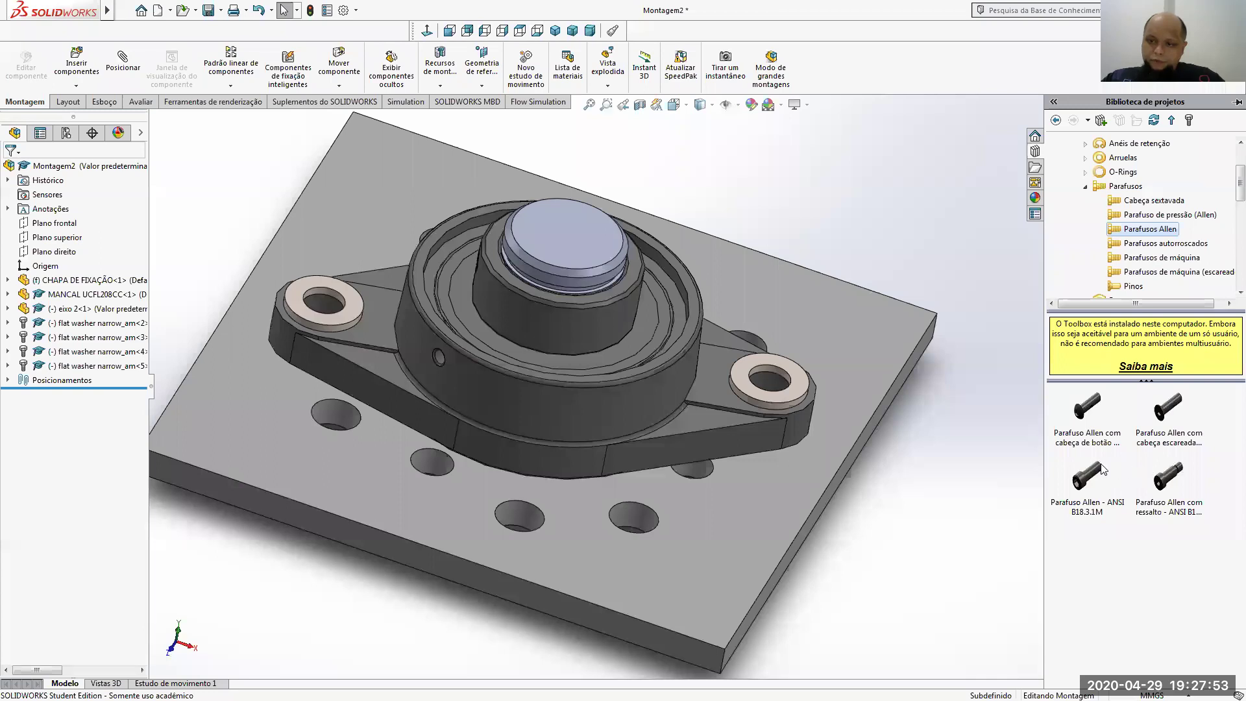
Insert an M12 Parafuso Allen - ANSI B18.3.1M screw in the empty space beside the plate and set its length to 50
left_click_drag(1095, 469, 782, 399)
left_click_drag(808, 330, 1064, 304)
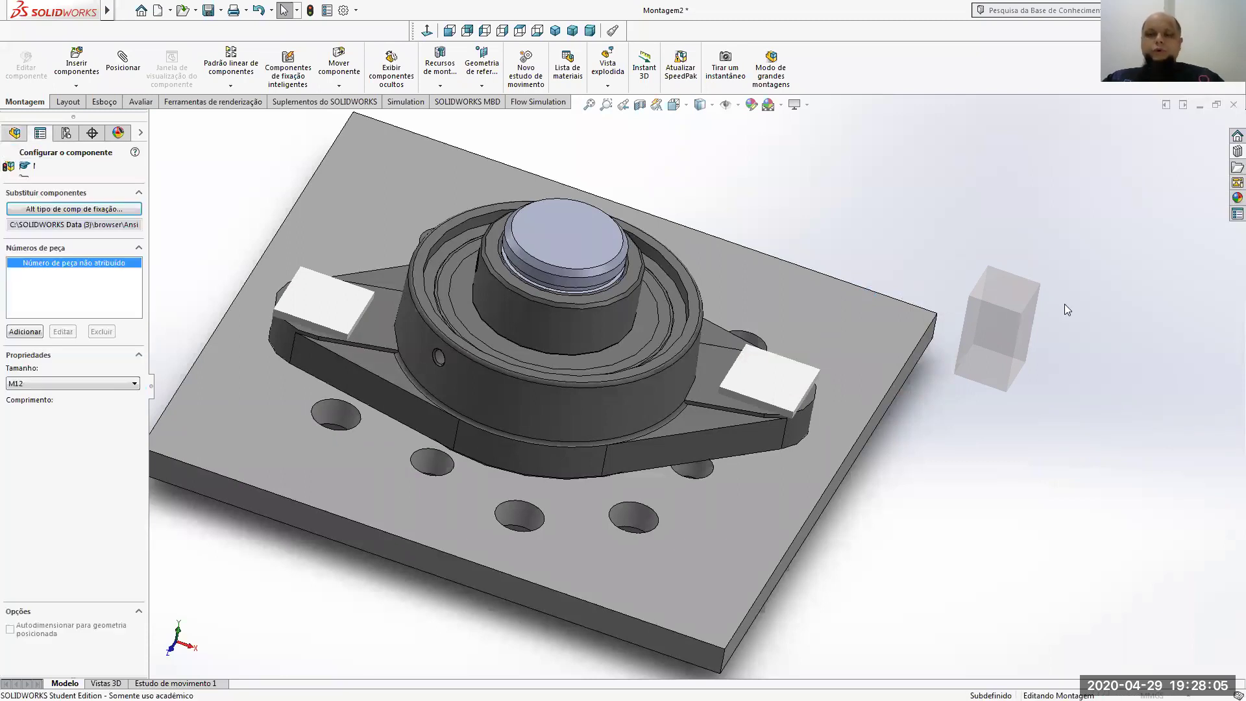
scroll(801, 381, "down", 3)
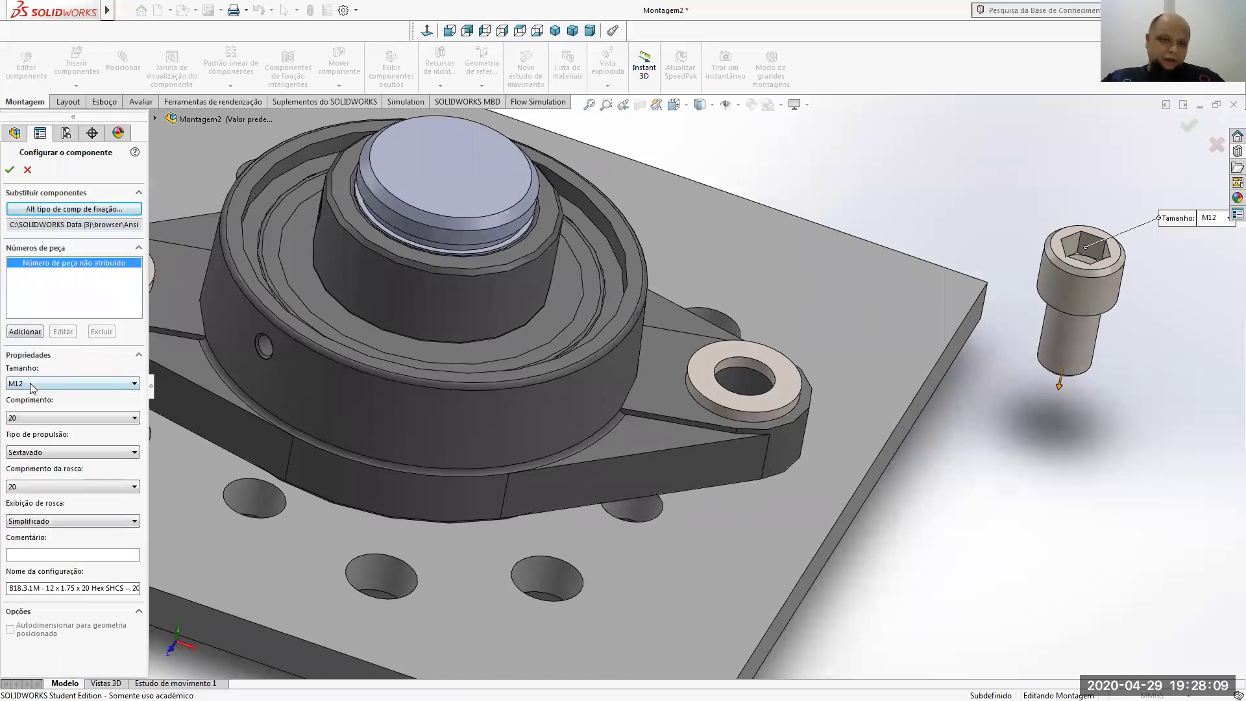
left_click(33, 417)
left_click(29, 480)
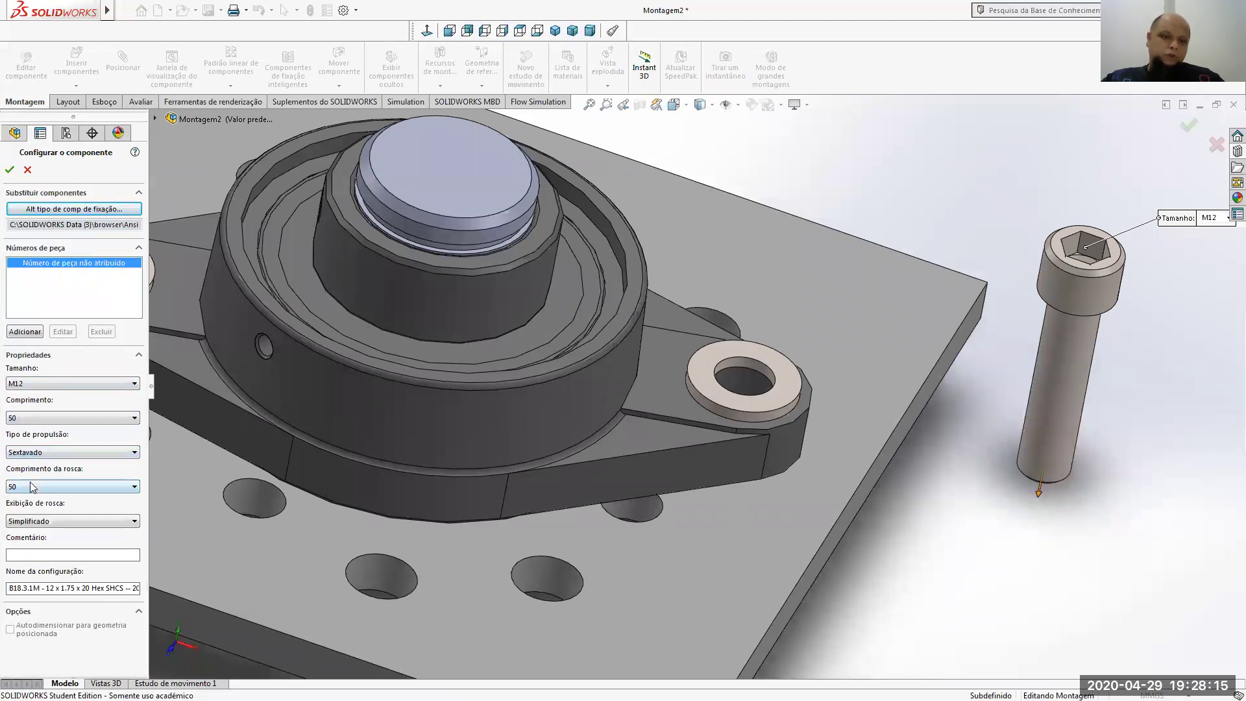
Try the Representação, Esquemático and Simplificado thread displays on the M12 screw
left_click(36, 521)
left_click(40, 540)
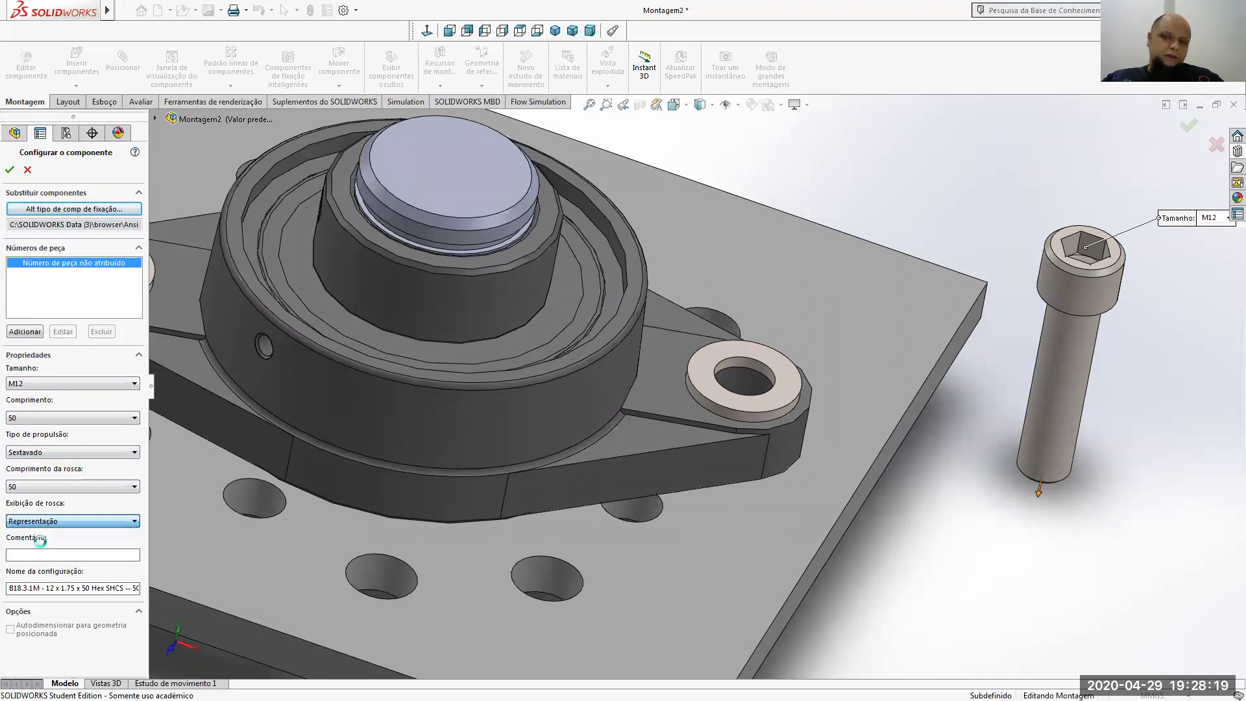
left_click(42, 522)
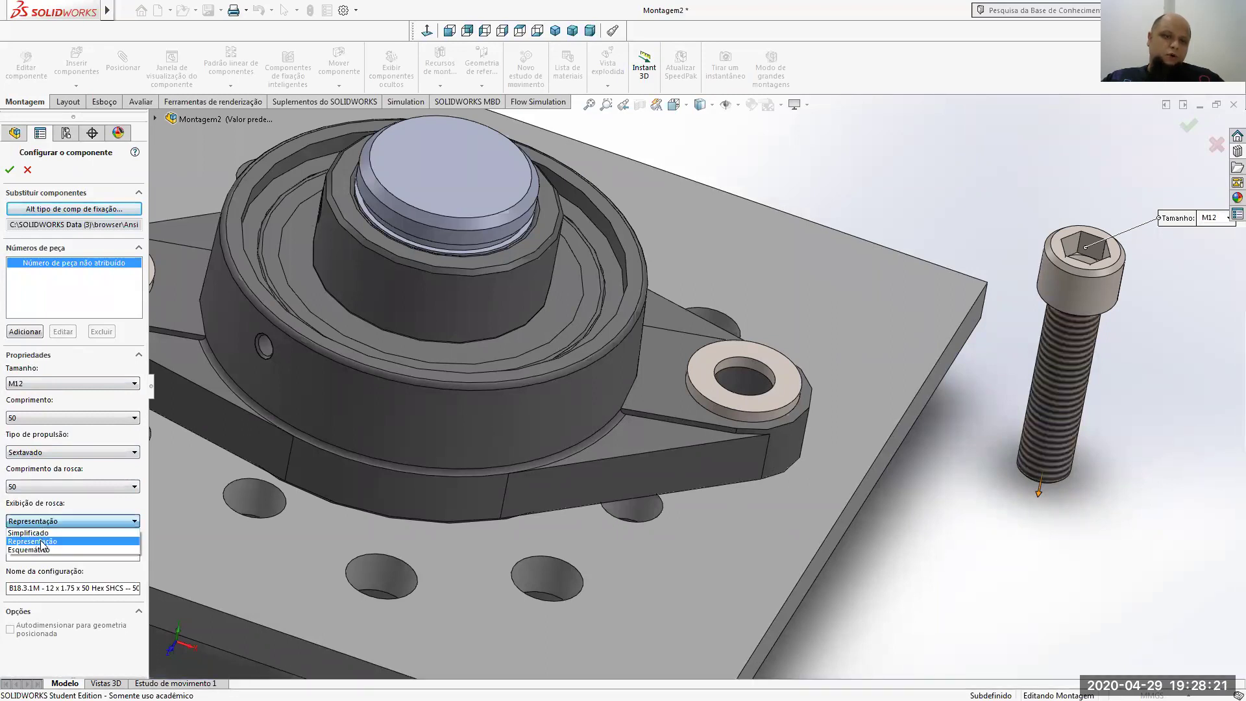
left_click(39, 549)
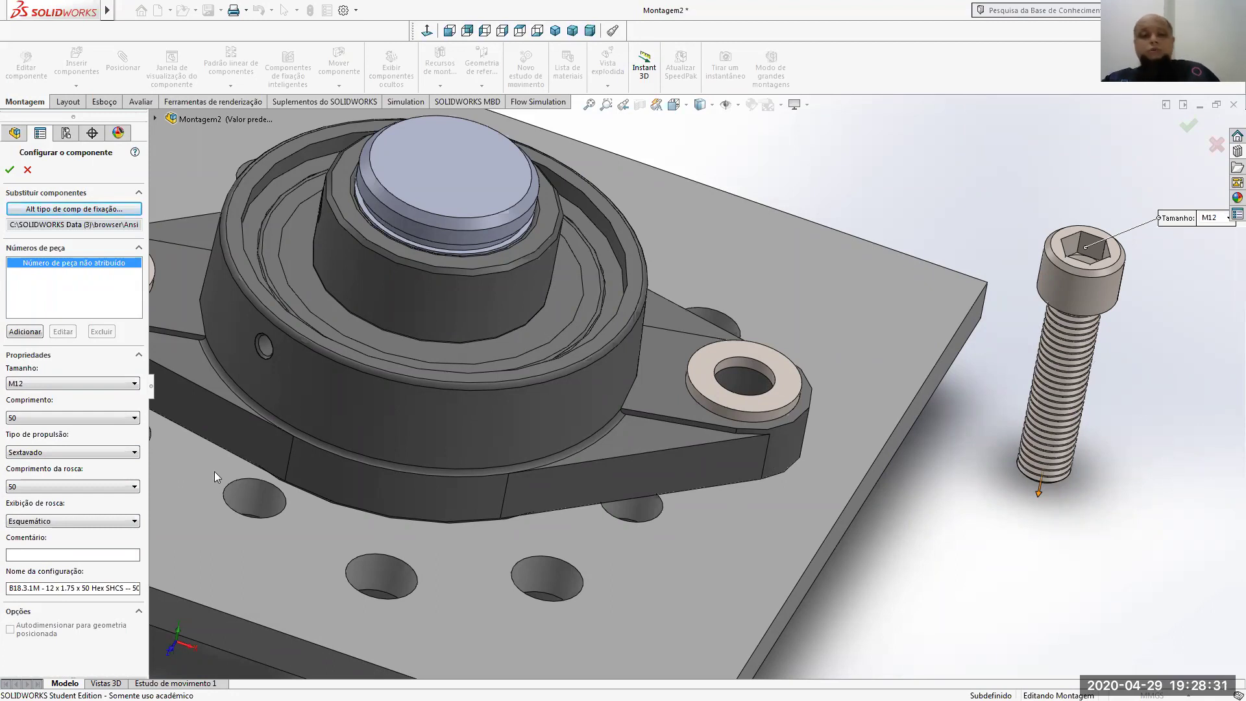
left_click(41, 519)
left_click(39, 531)
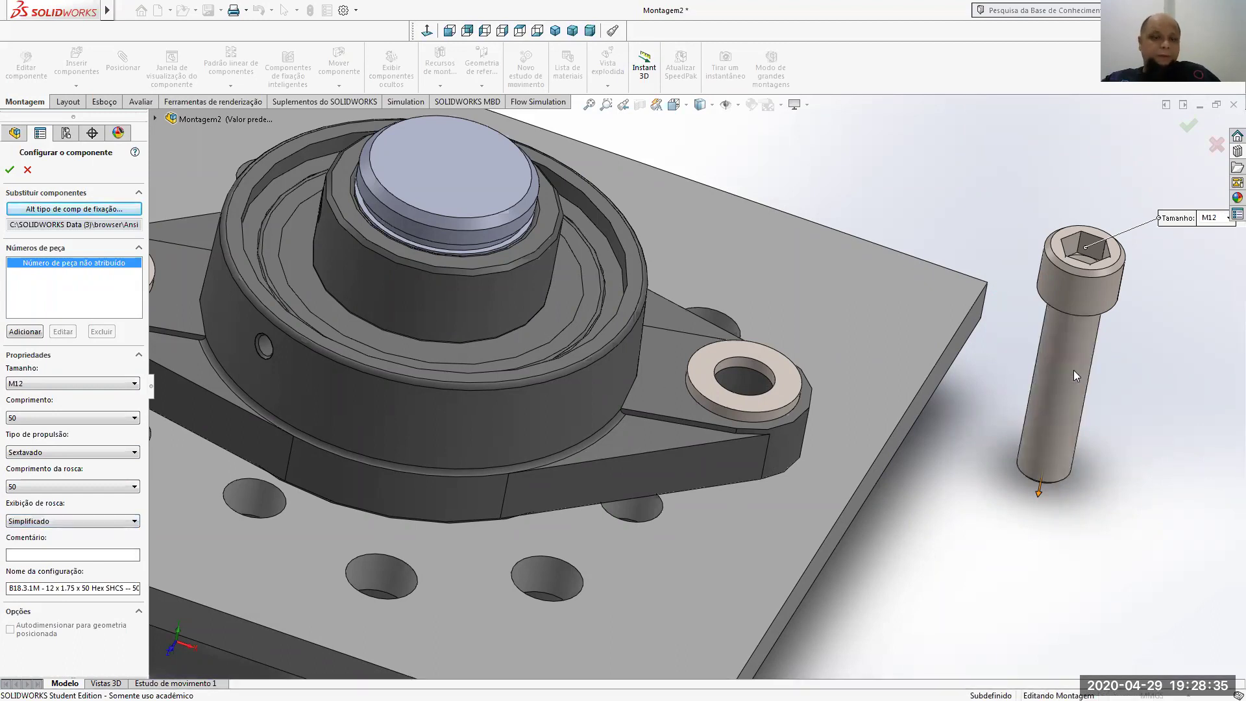
Set the screw's thread display to Esquemático and accept the component configuration
left_click(36, 521)
left_click(39, 551)
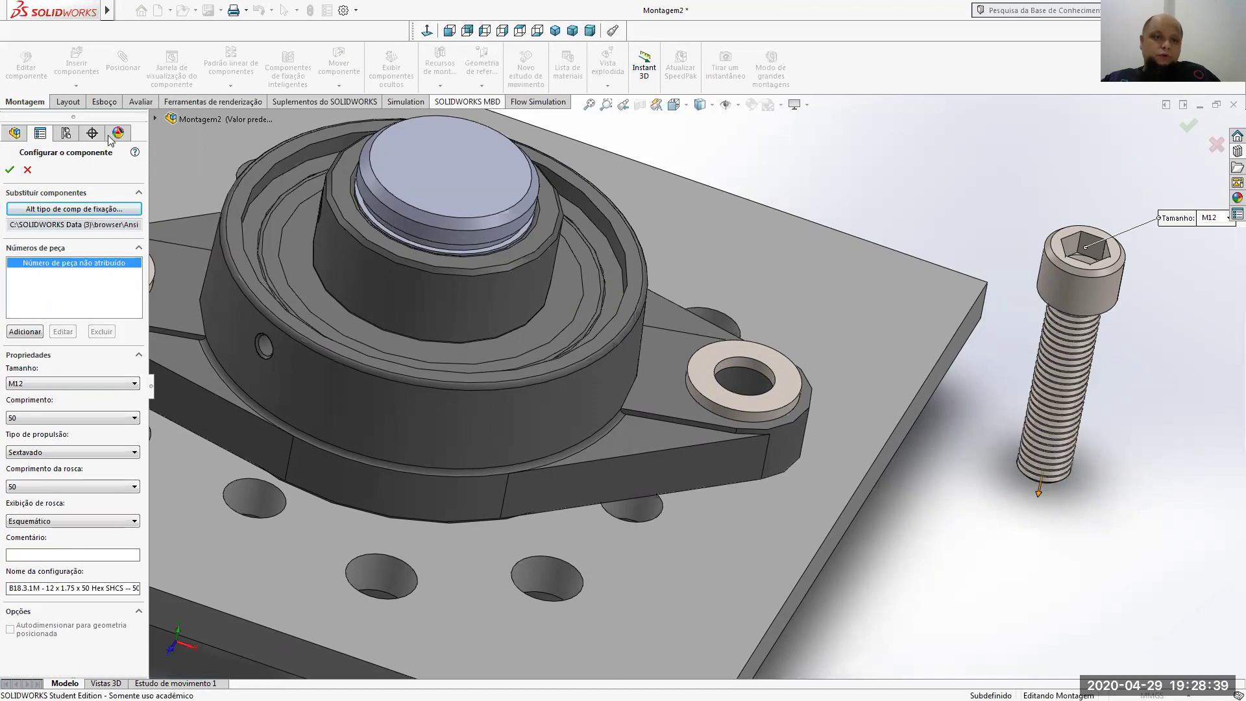
key("Return")
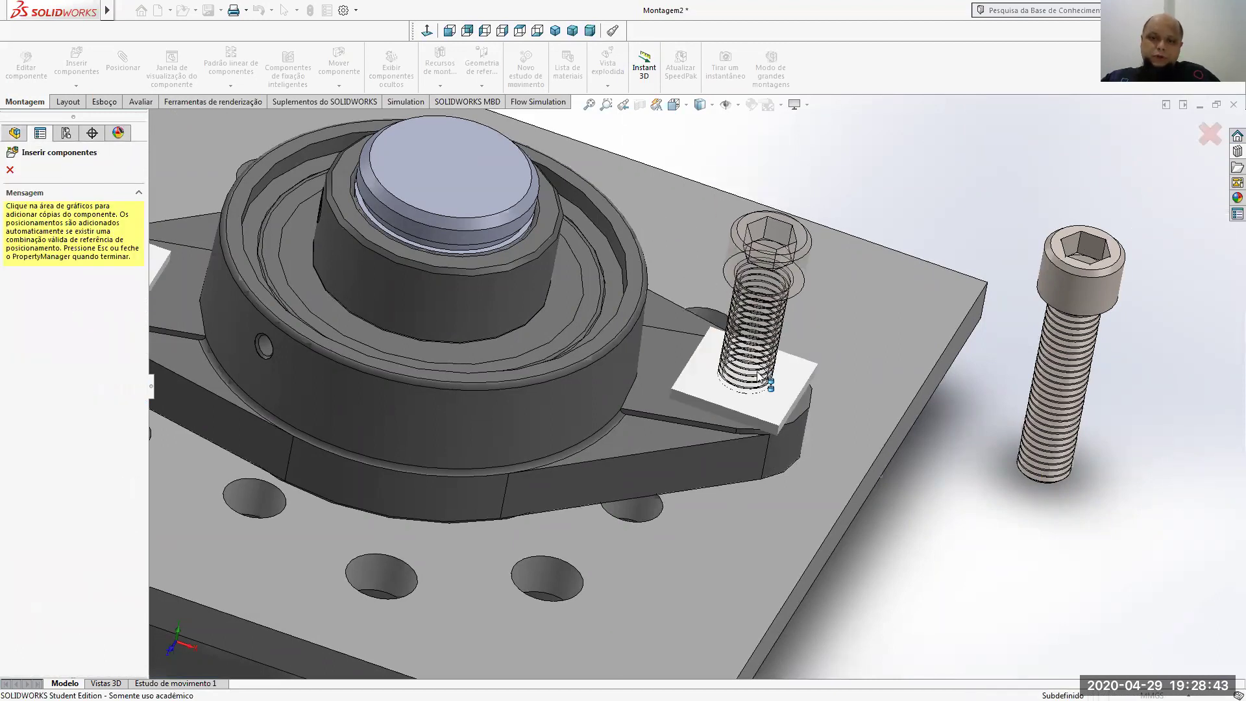
Place a copy of the M12 x 50 Allen screw in each of the two washers on the bearing flange and finish inserting copies
left_click(777, 394)
scroll(1096, 428, "up", 5)
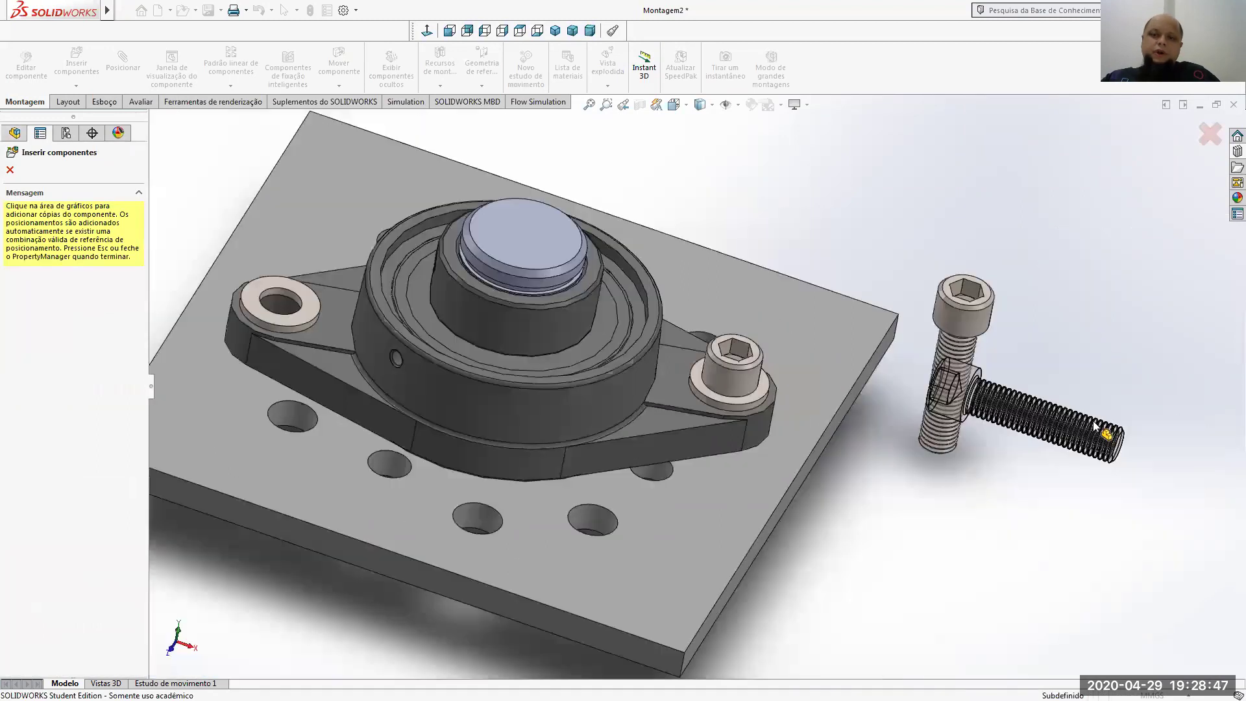
scroll(383, 334, "down", 2)
scroll(377, 321, "down", 6)
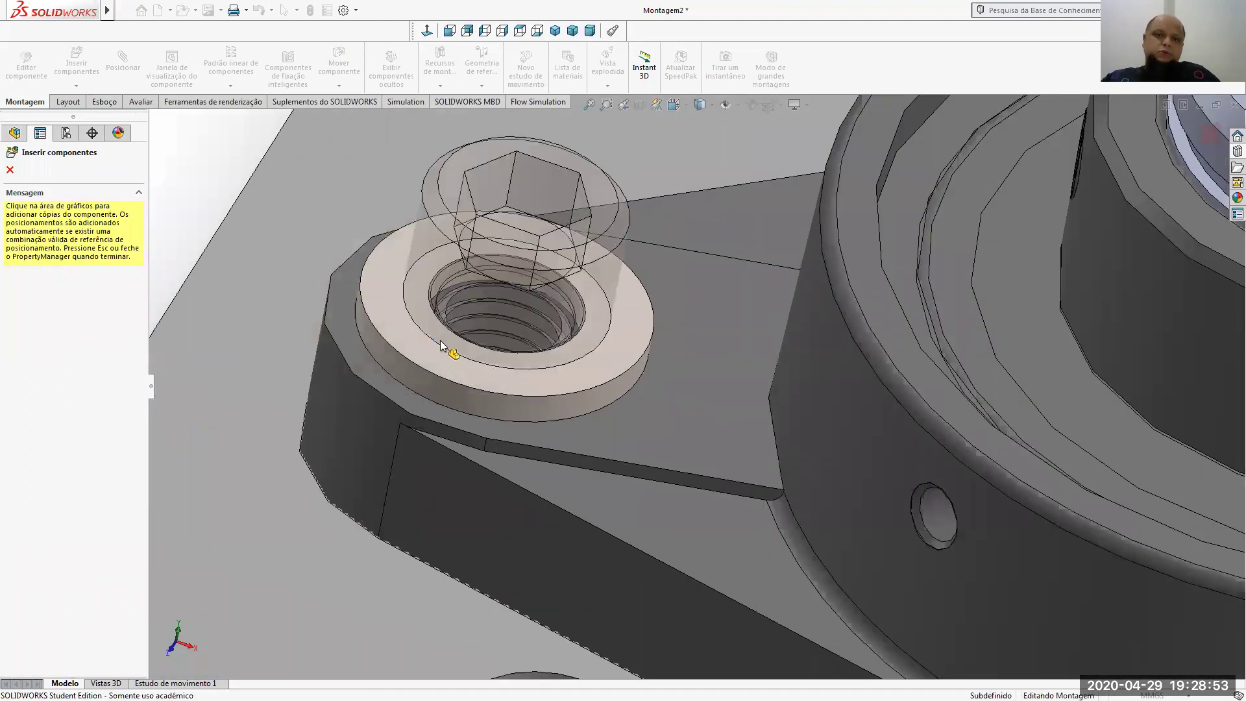
left_click(440, 340)
scroll(438, 343, "up", 5)
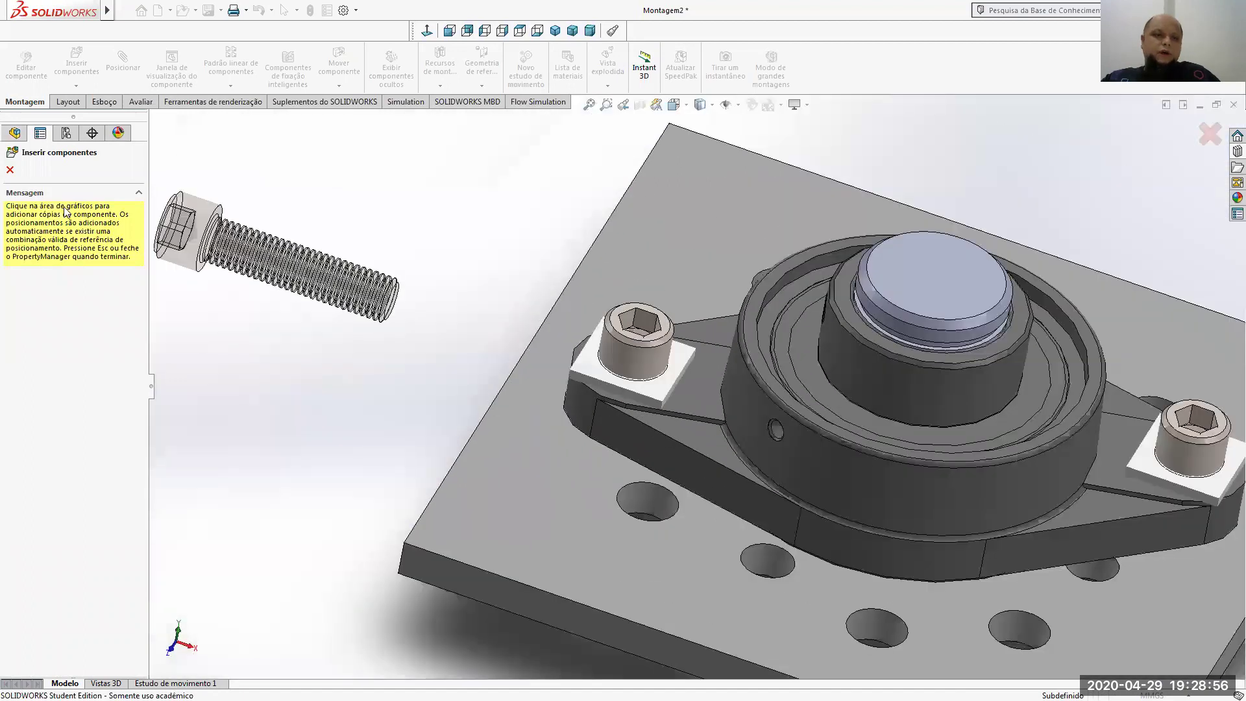
left_click(9, 169)
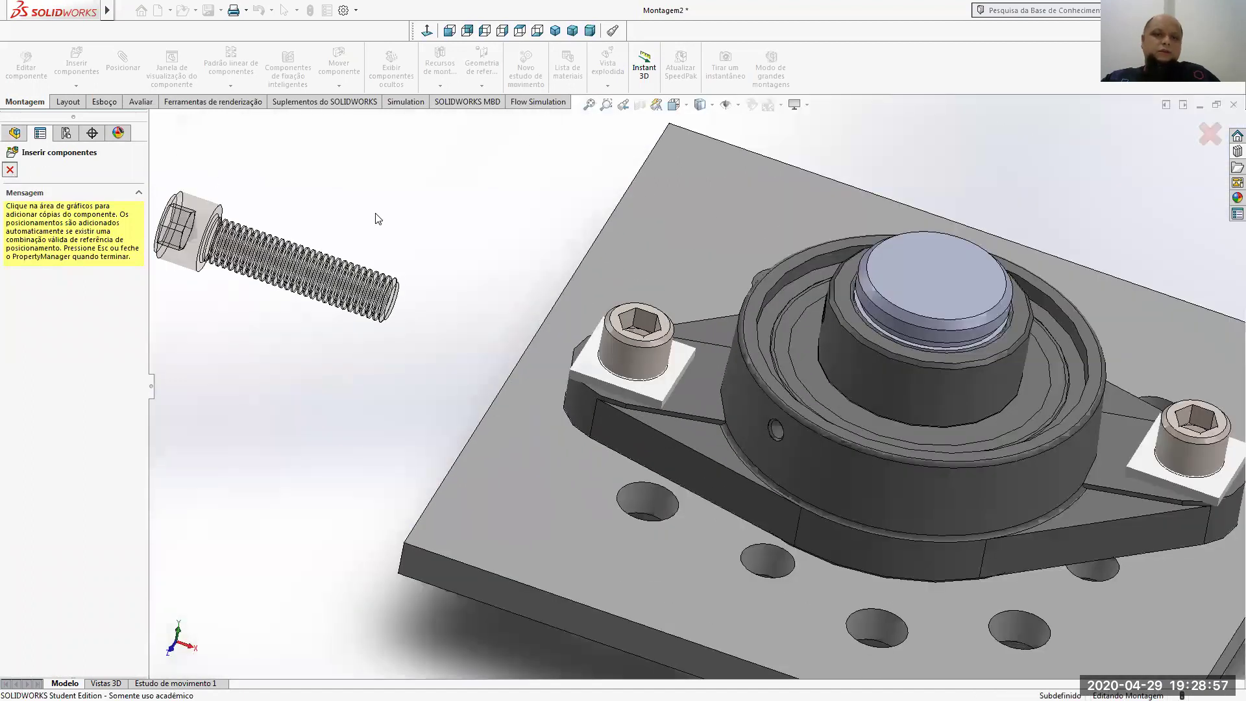
Delete the loose Allen screw floating beside the plate
scroll(509, 297, "up", 5)
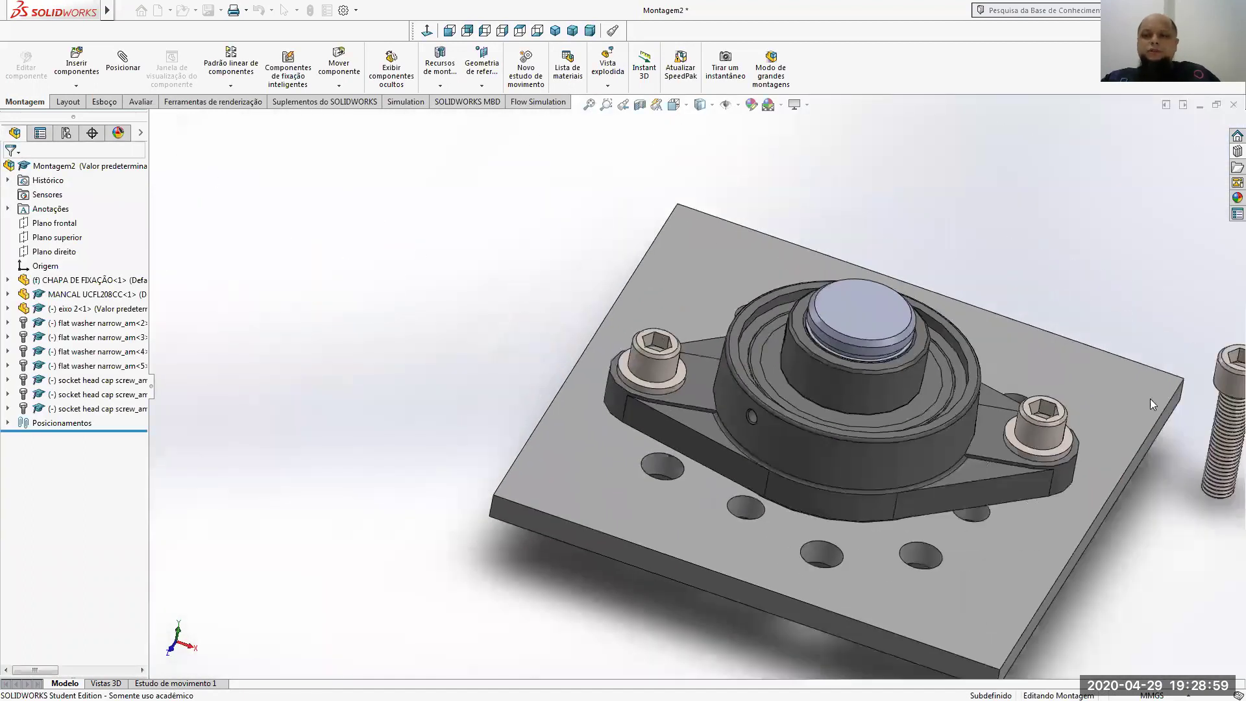
right_click(1075, 379)
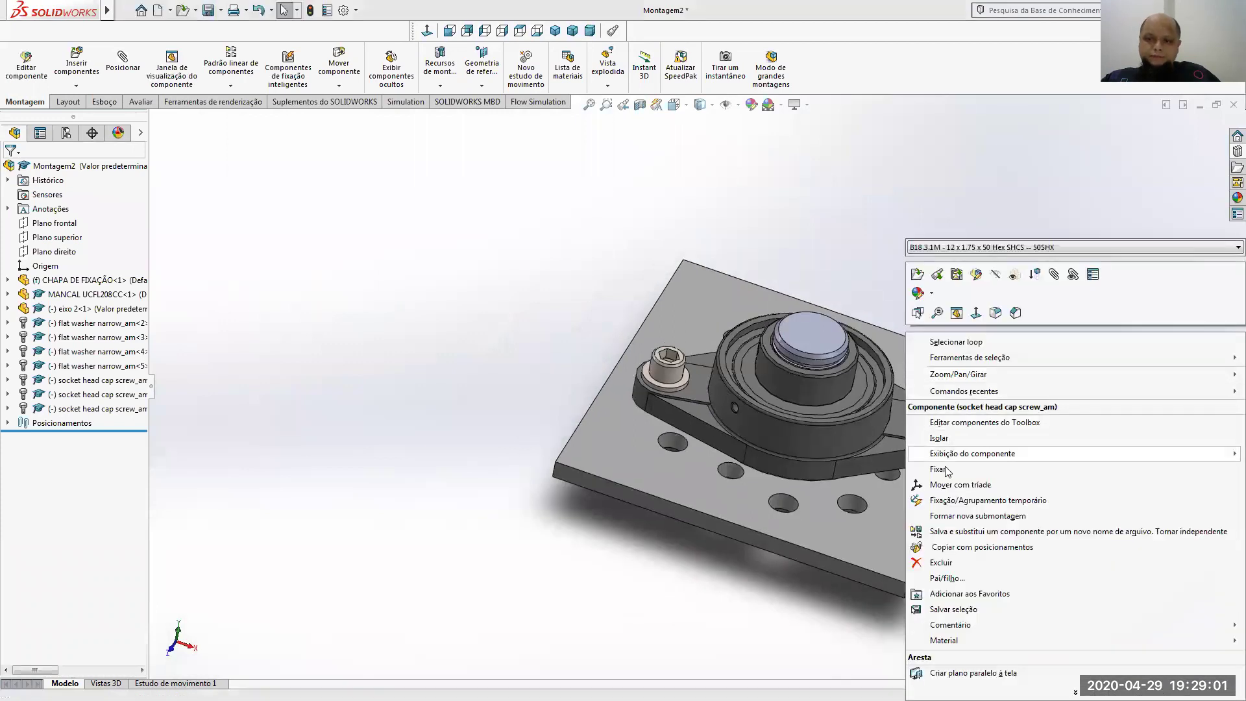
left_click(966, 564)
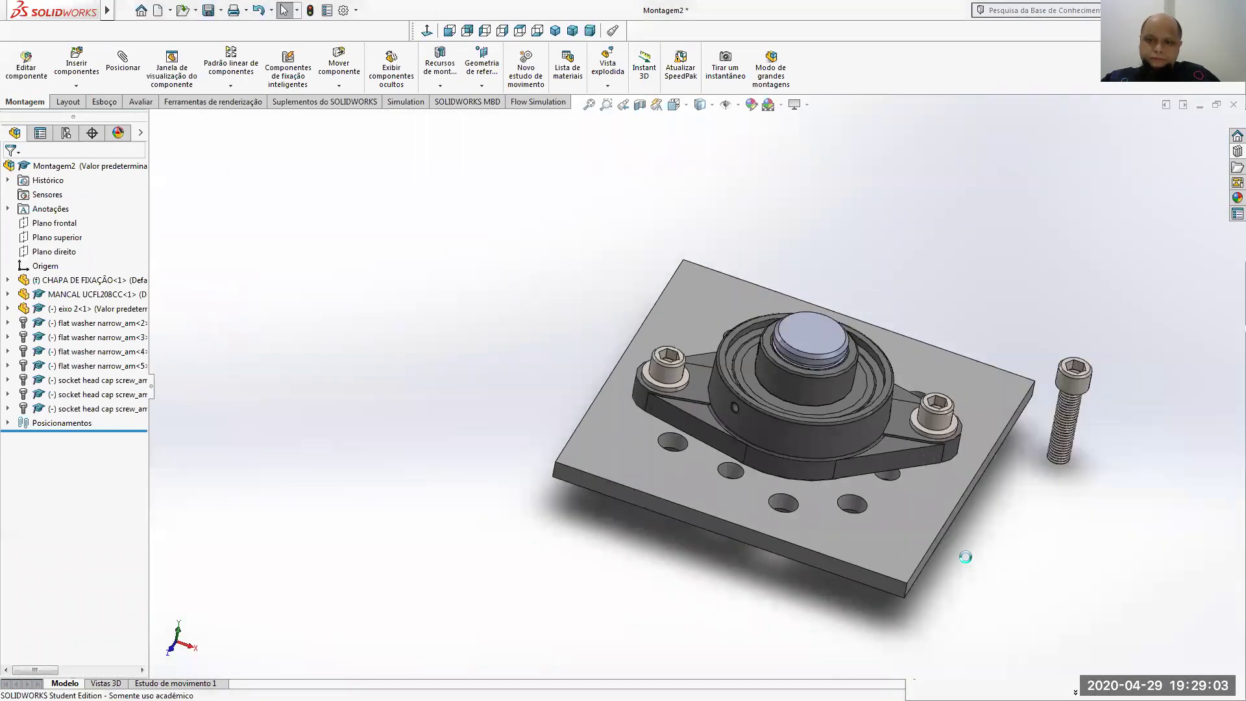
Examine the screw ends behind the plate and check the item 5 hex nut specification in the drawing's parts list
middle_click_drag(1013, 494, 816, 385)
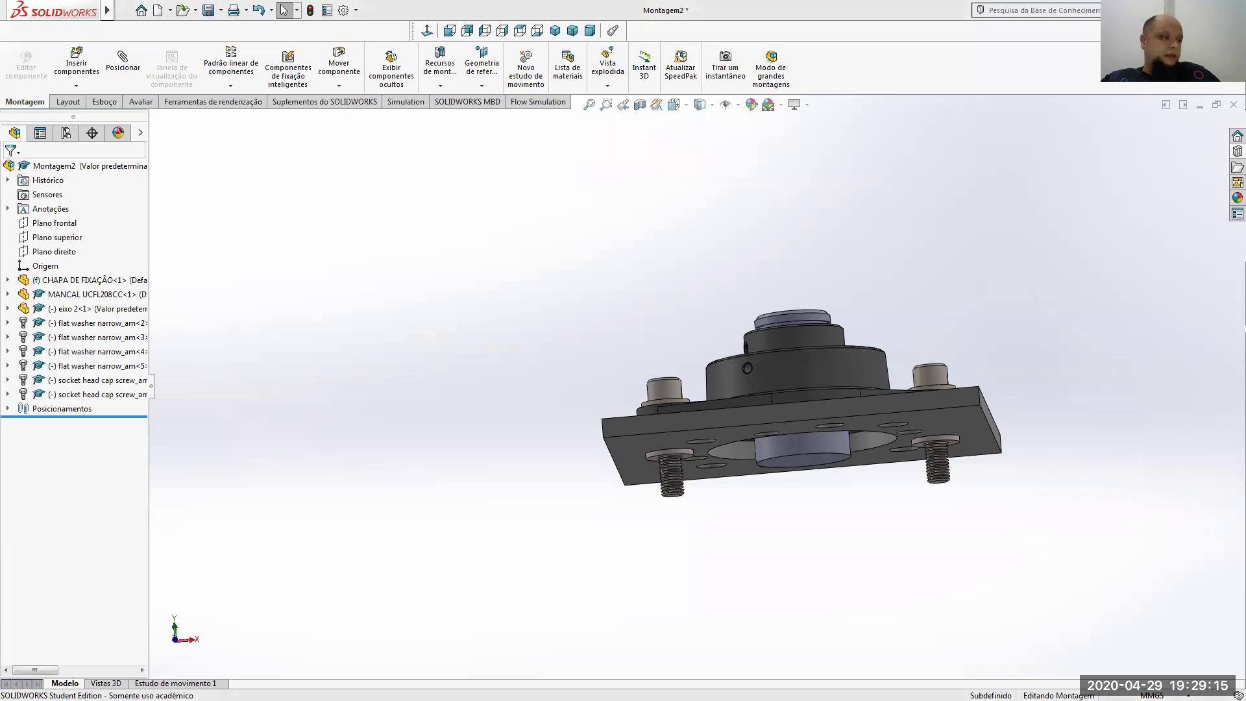
key("alt+Tab")
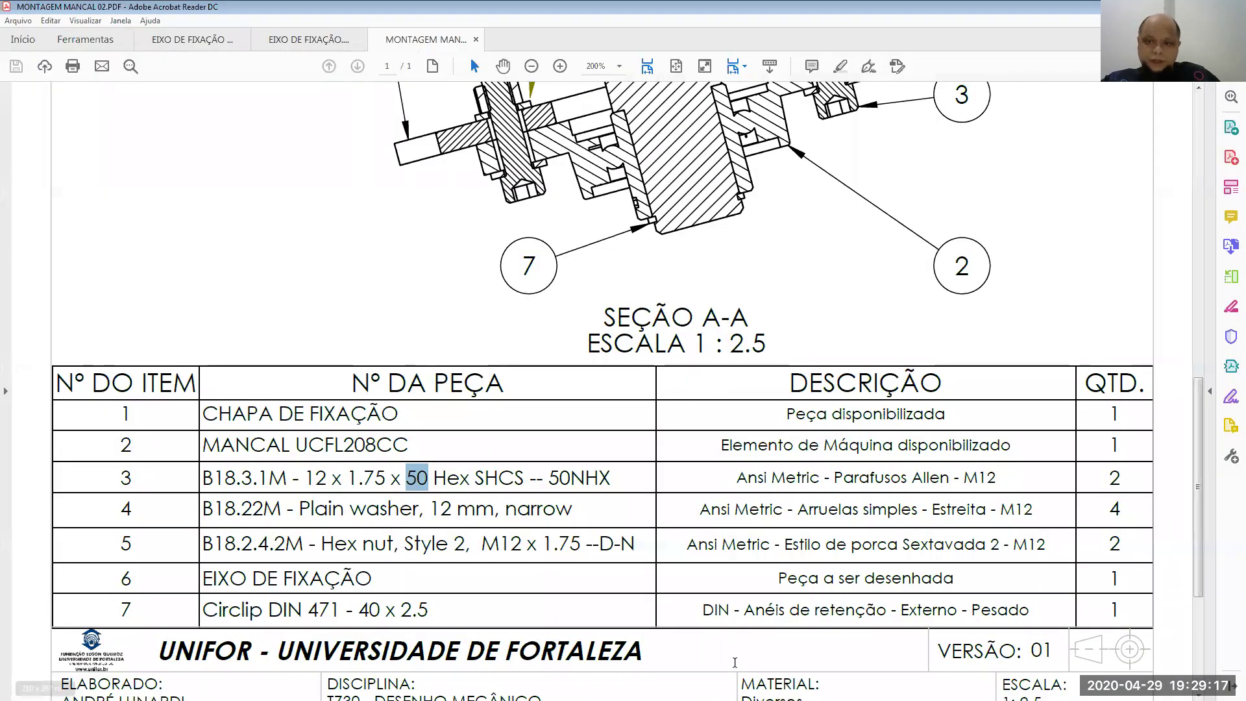
left_click_drag(787, 546, 1046, 550)
left_click_drag(686, 546, 771, 546)
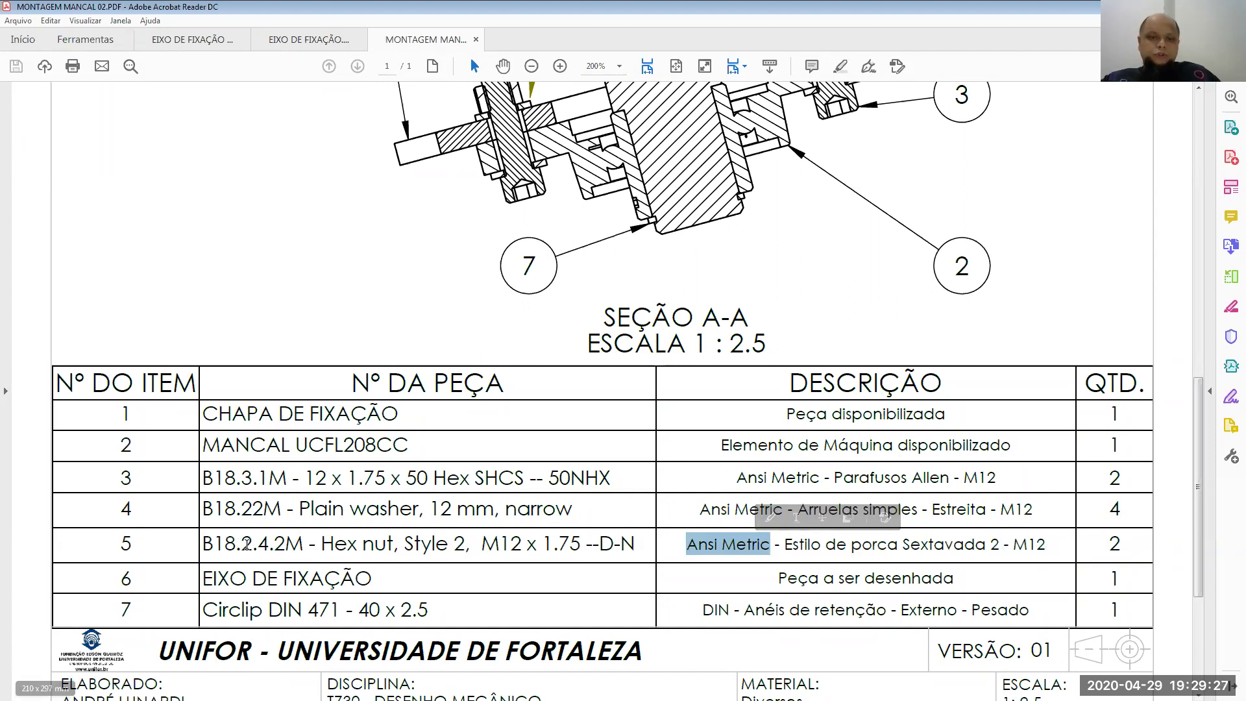
key("alt+Tab")
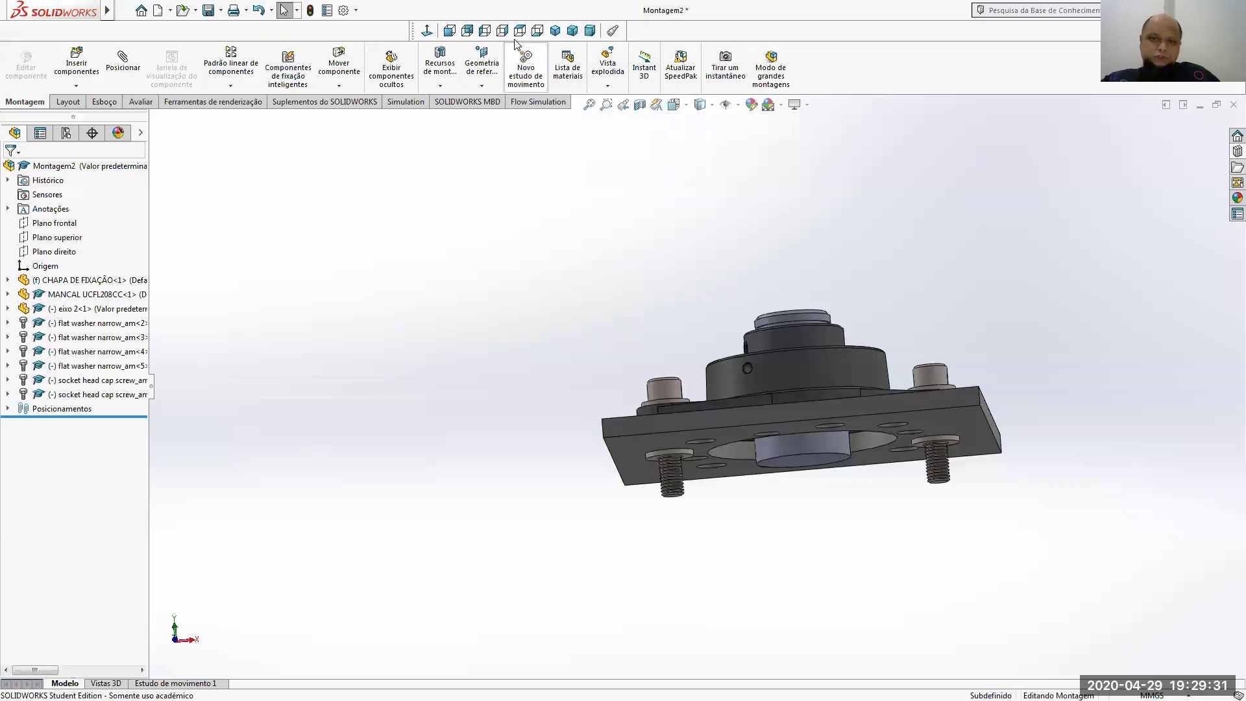
Insert an M12 Style 2 hex nut (ANSI B18.2.4.2M) from the Toolbox hex nuts into empty space beside the plate's protruding screw end
scroll(874, 366, "up", 2)
scroll(845, 432, "down", 6)
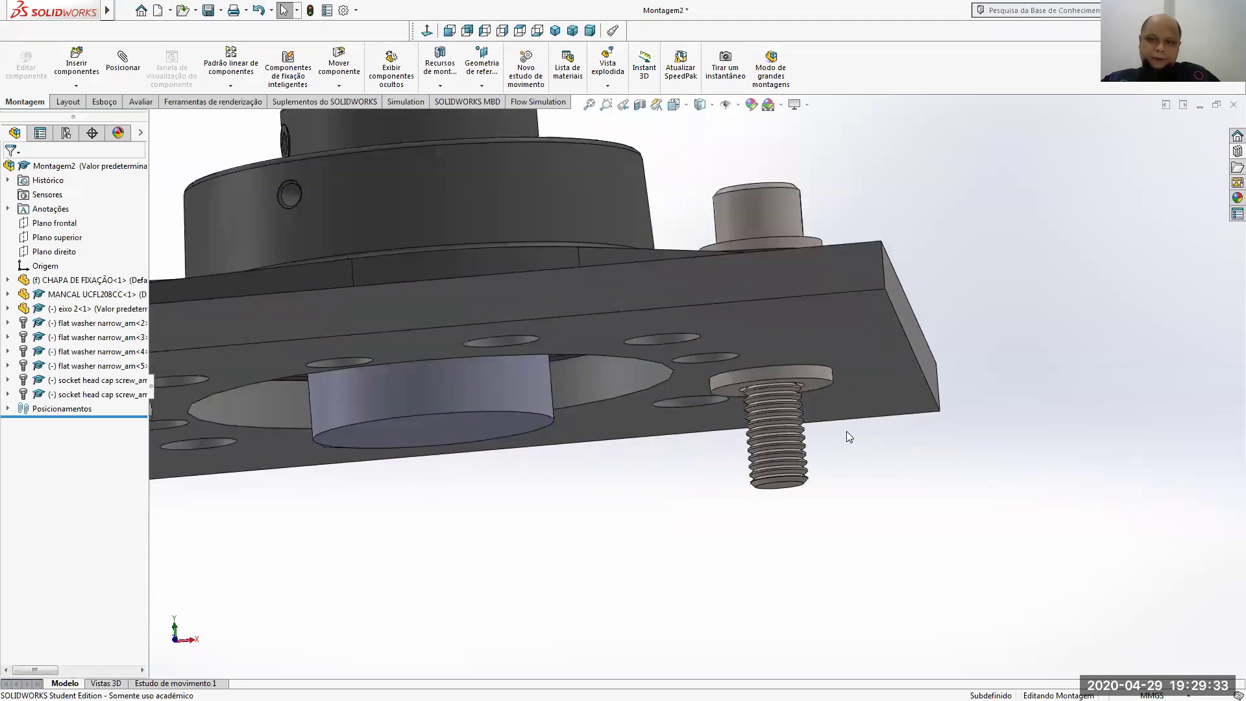
scroll(950, 407, "down", 2)
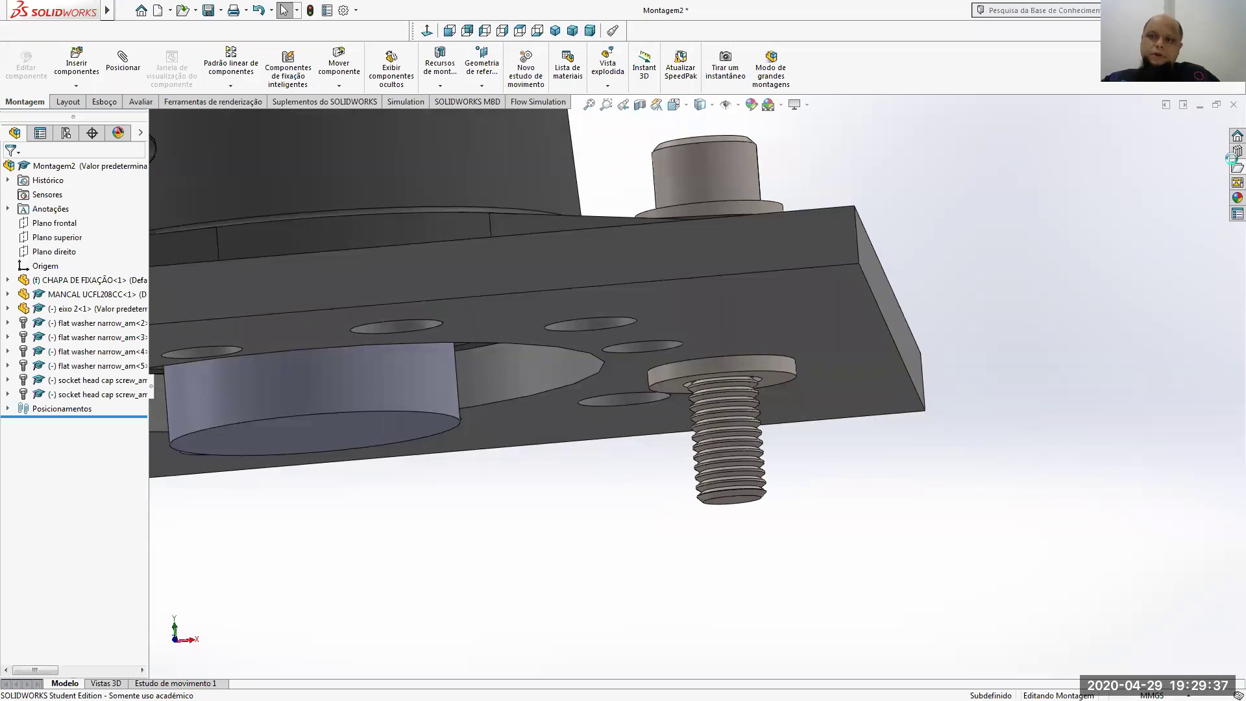
left_click(1235, 165)
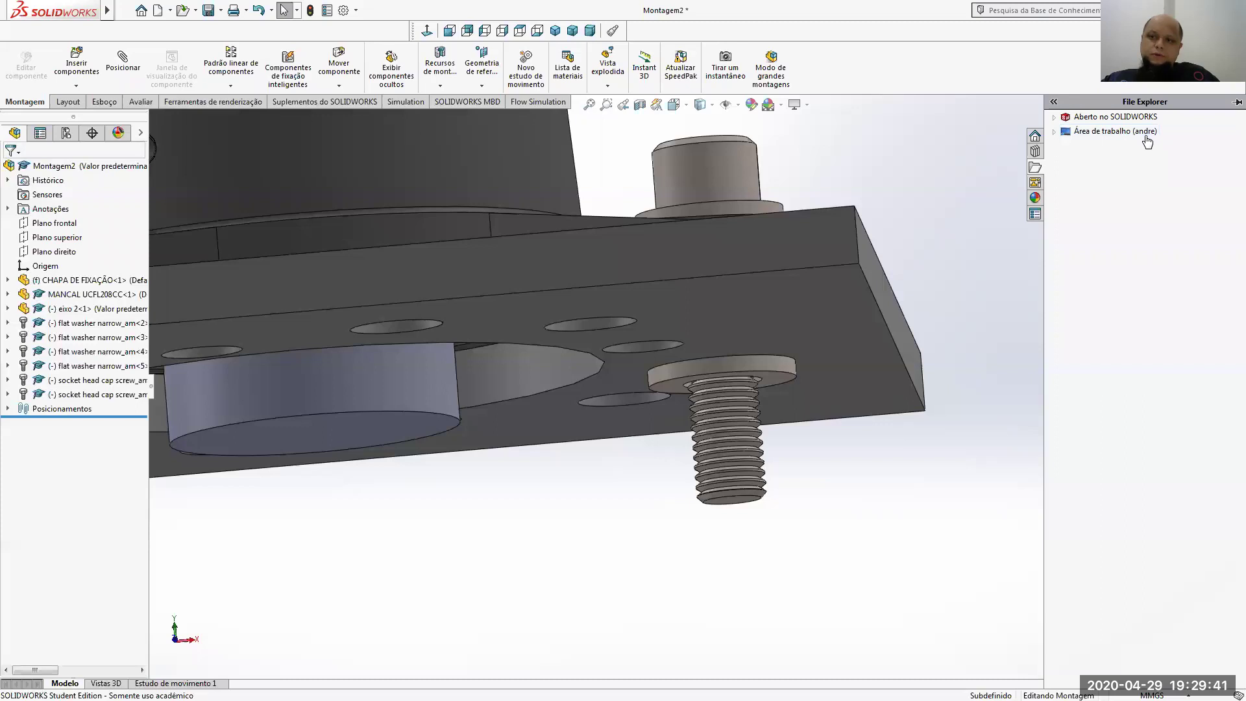
left_click(1036, 151)
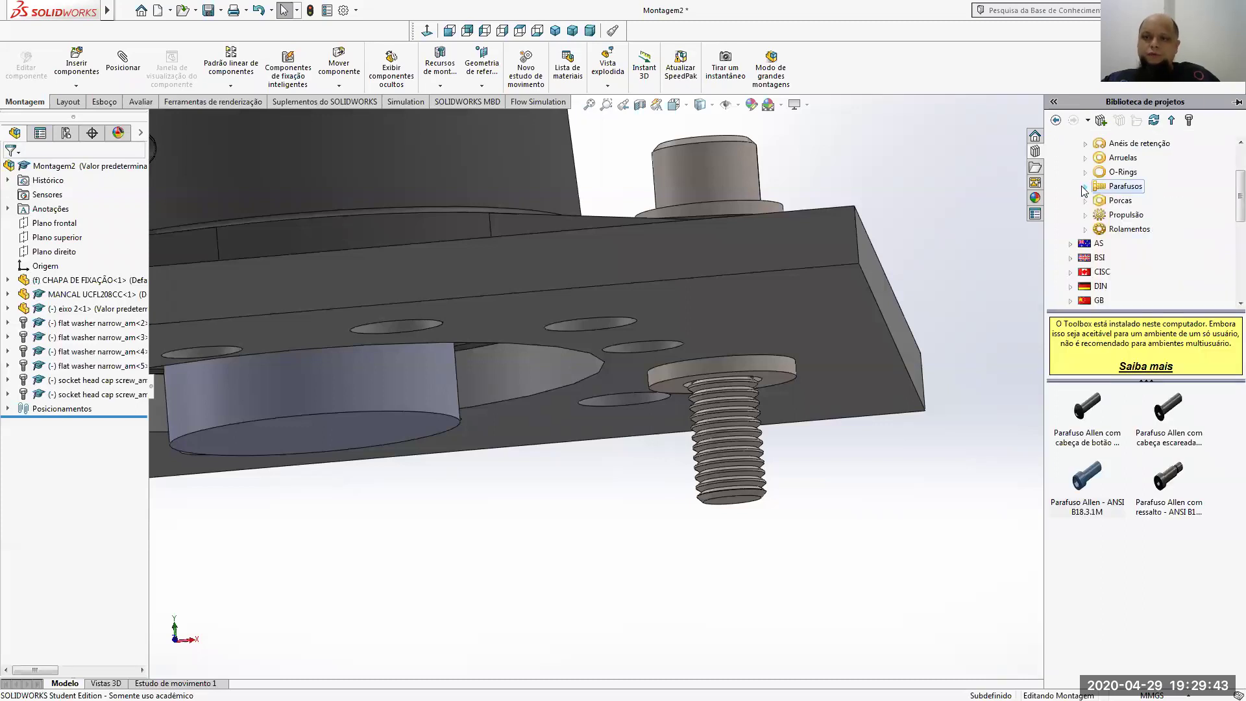
left_click(1101, 201)
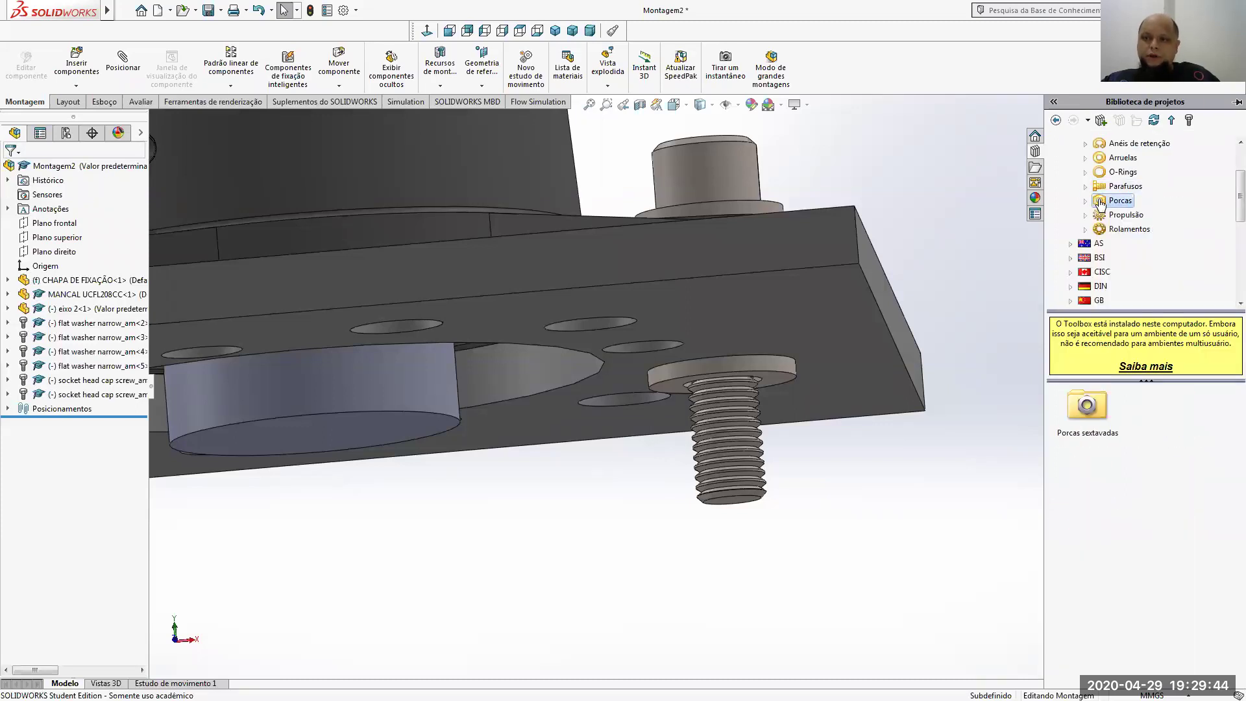
double_click(1078, 423)
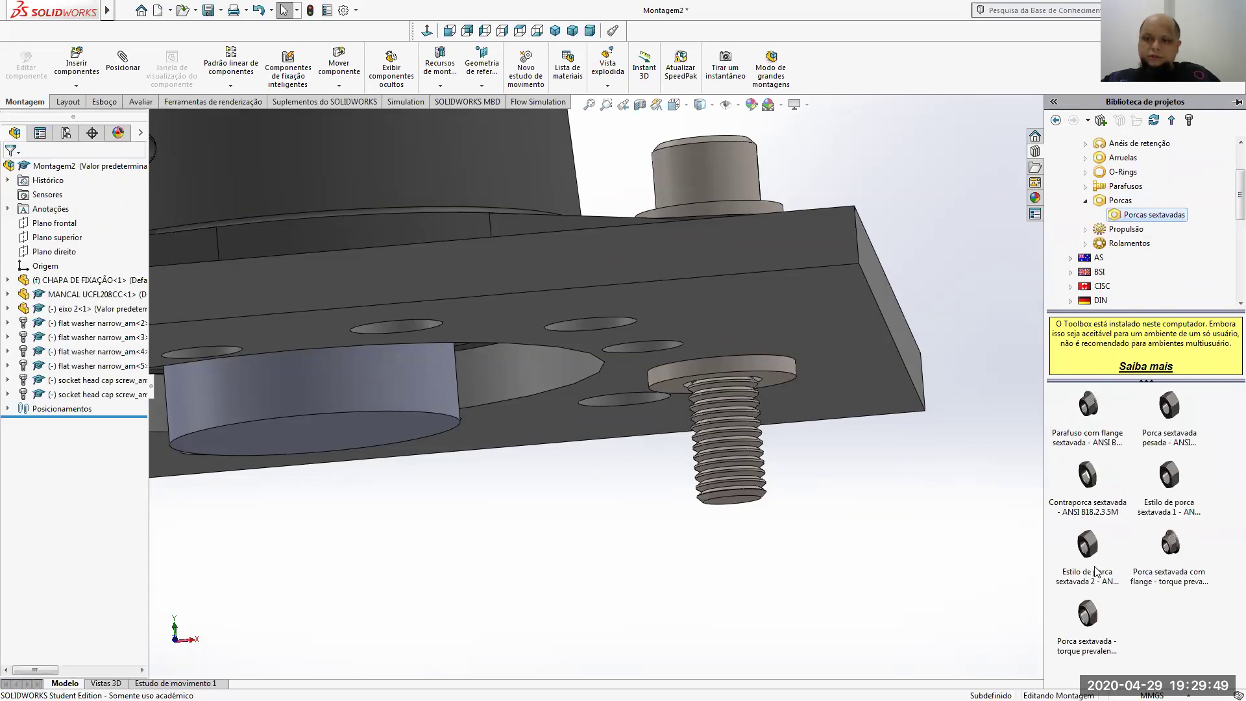
mouse_move(1091, 564)
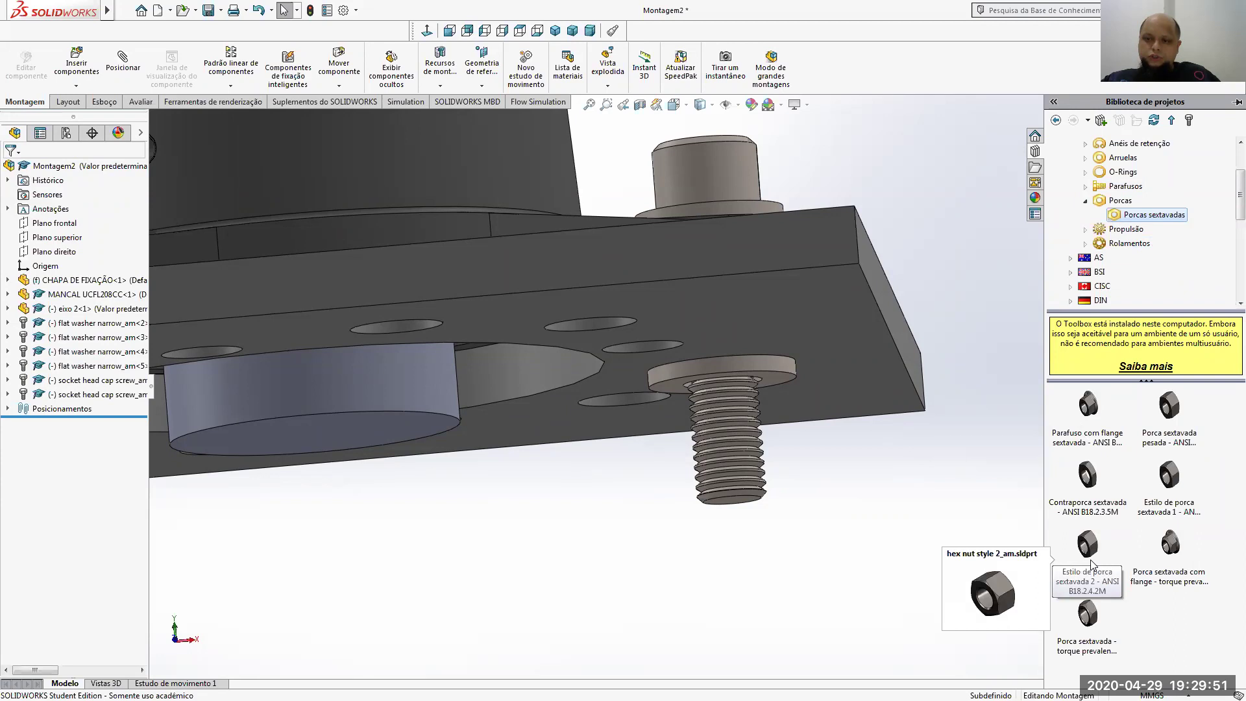
left_click_drag(1086, 560, 970, 533)
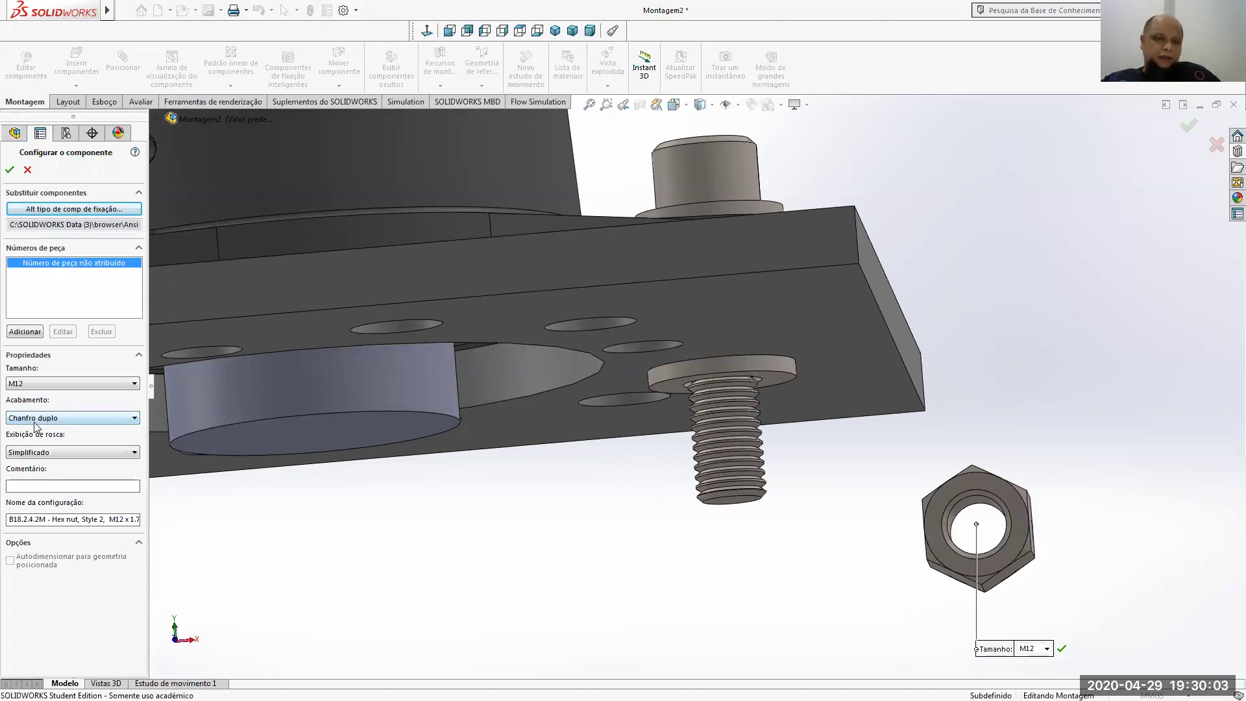
Set the hex nut's thread display to Esquemático
left_click(37, 451)
left_click(39, 476)
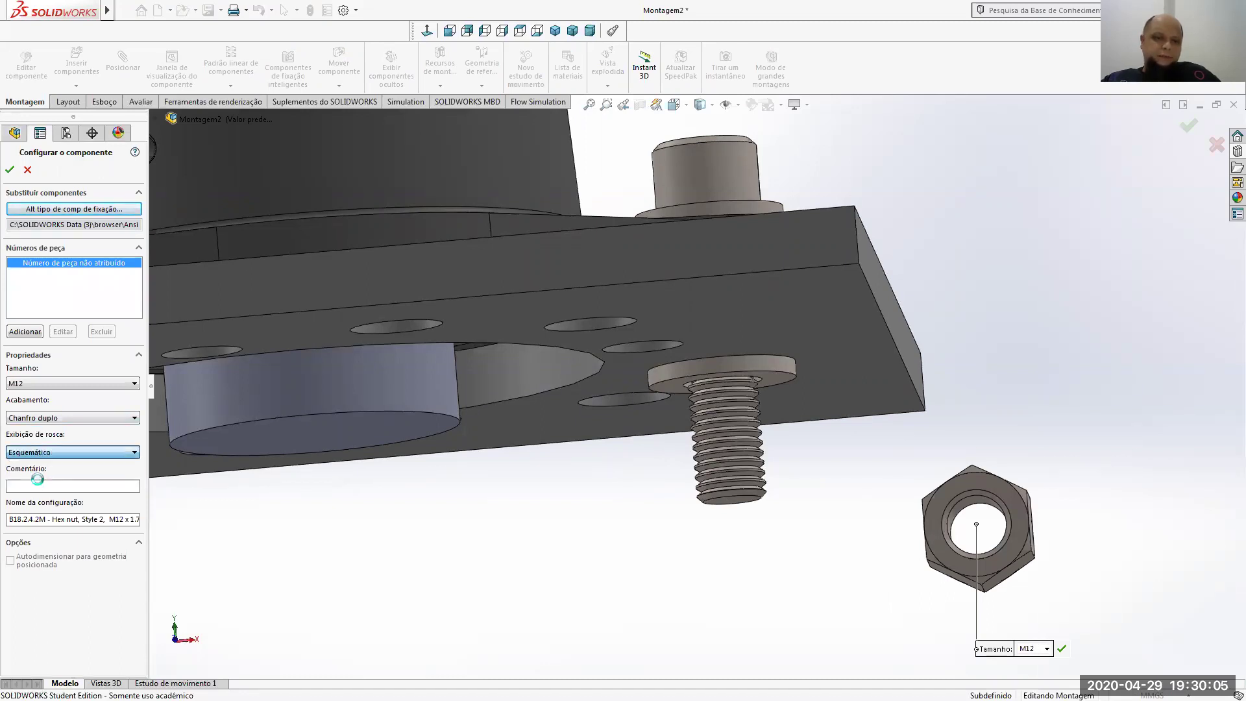
mouse_move(913, 419)
middle_mouse_down()
mouse_move(844, 390)
mouse_move(931, 404)
middle_mouse_up()
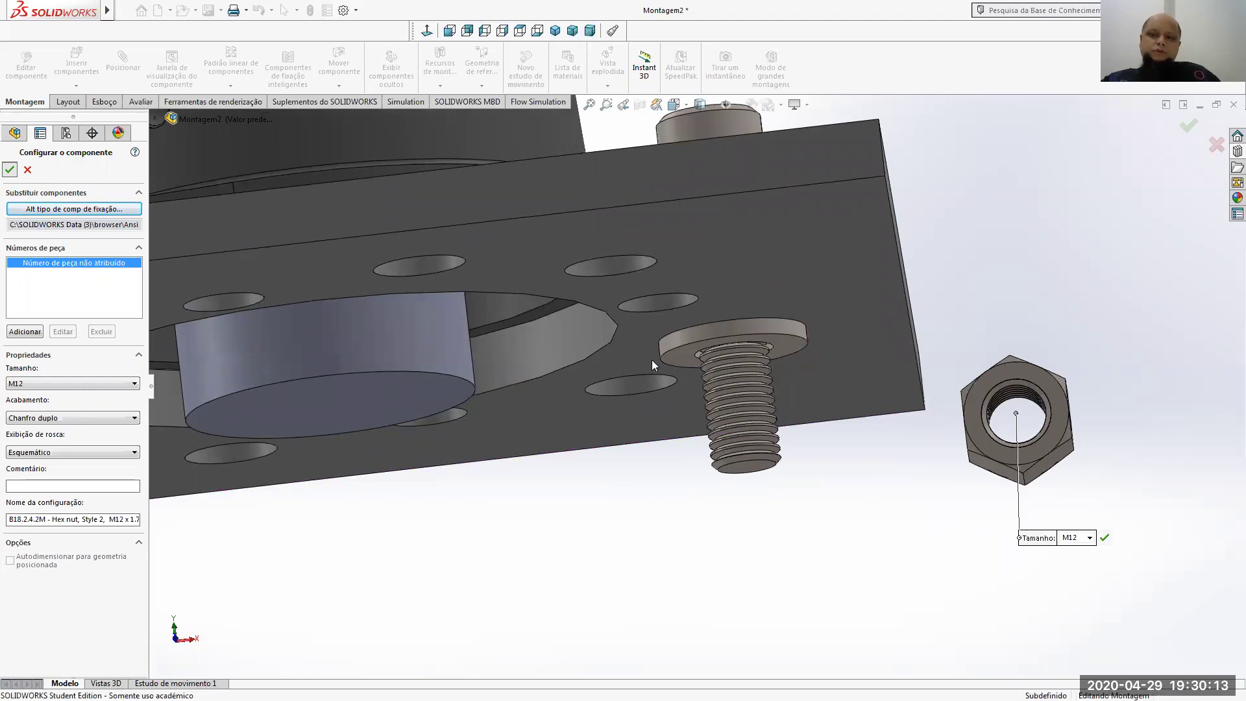
Place a copy of the M12 hex nut against the washer on each of the two screws beneath the plate
scroll(653, 361, "down", 4)
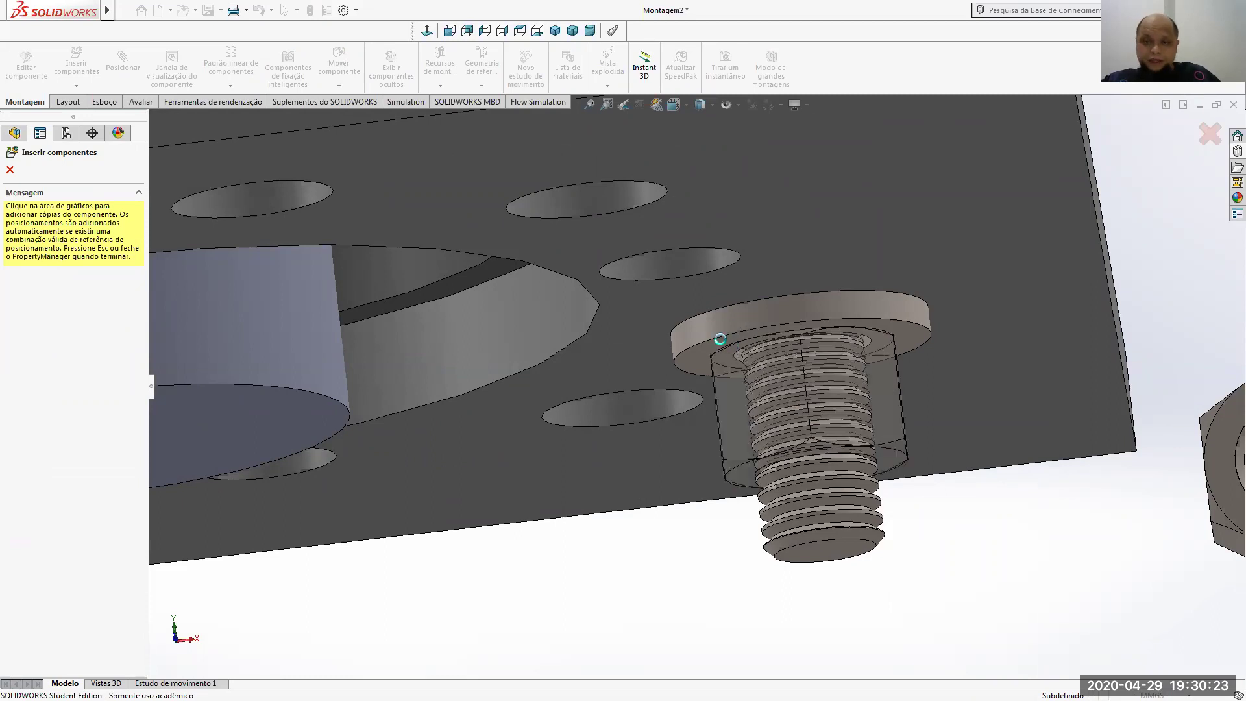
left_click(721, 341)
scroll(703, 539, "up", 3)
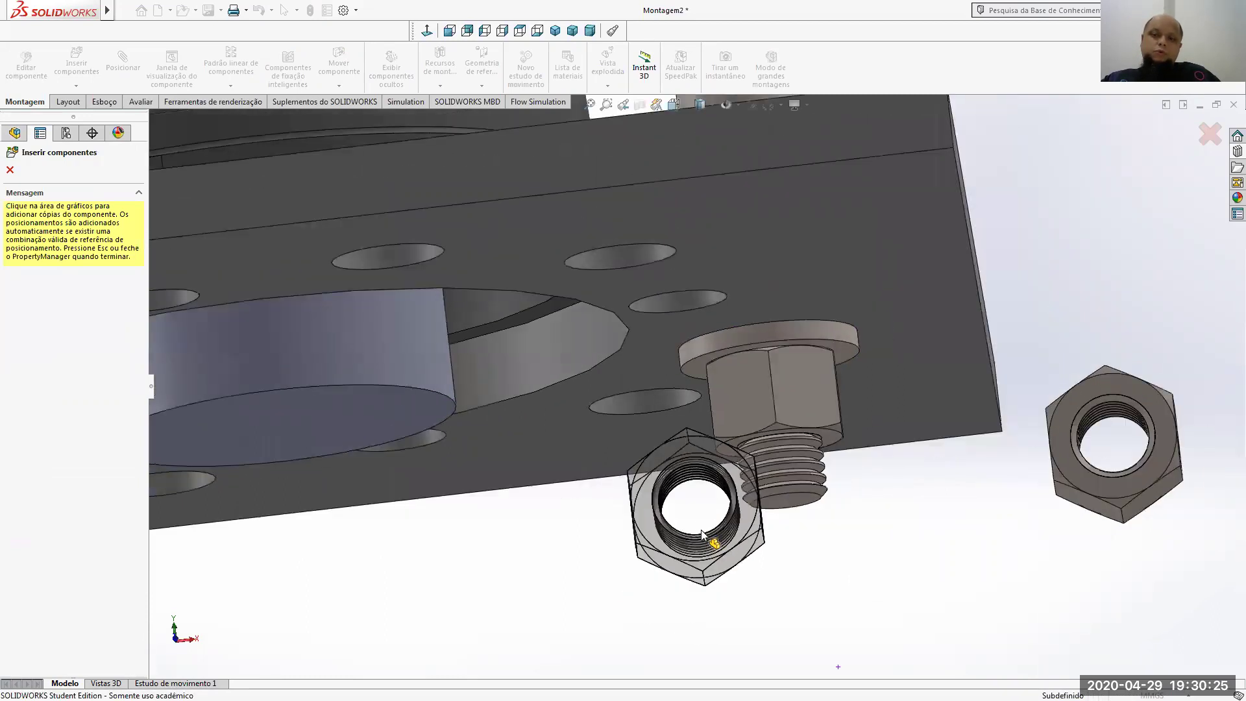
scroll(704, 539, "up", 4)
scroll(367, 386, "down", 5)
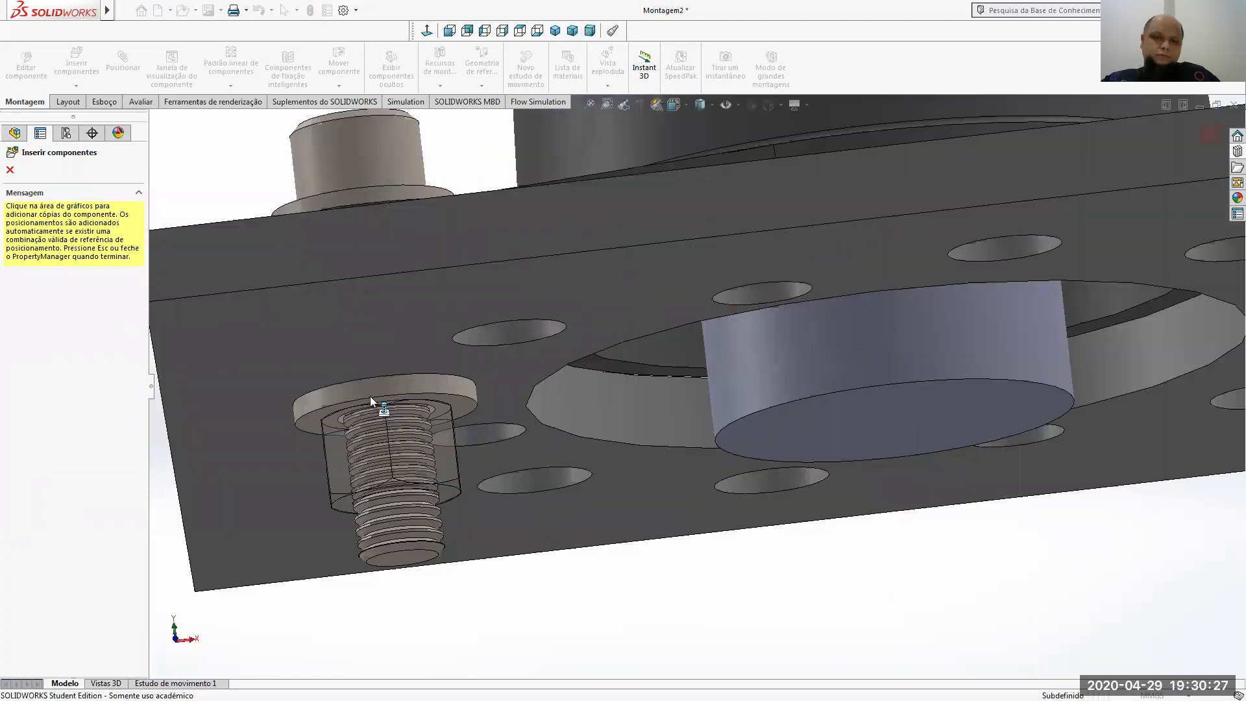
scroll(415, 404, "down", 3)
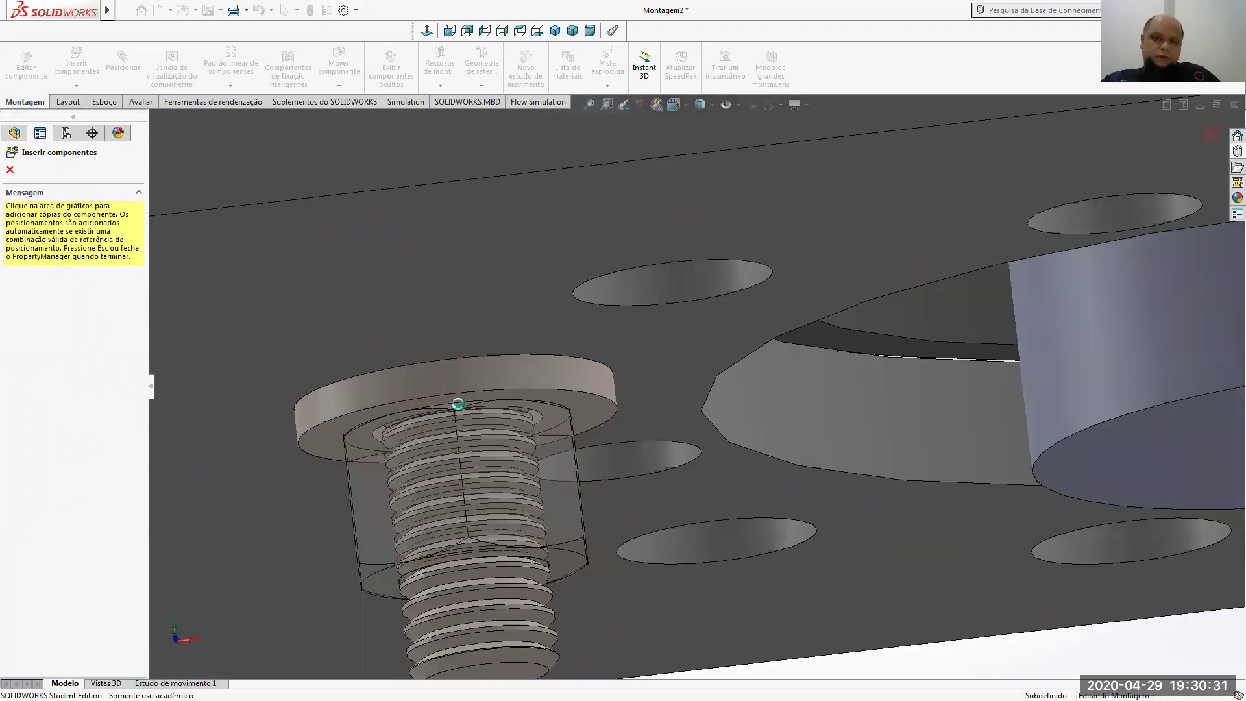
left_click(458, 404)
scroll(458, 404, "up", 5)
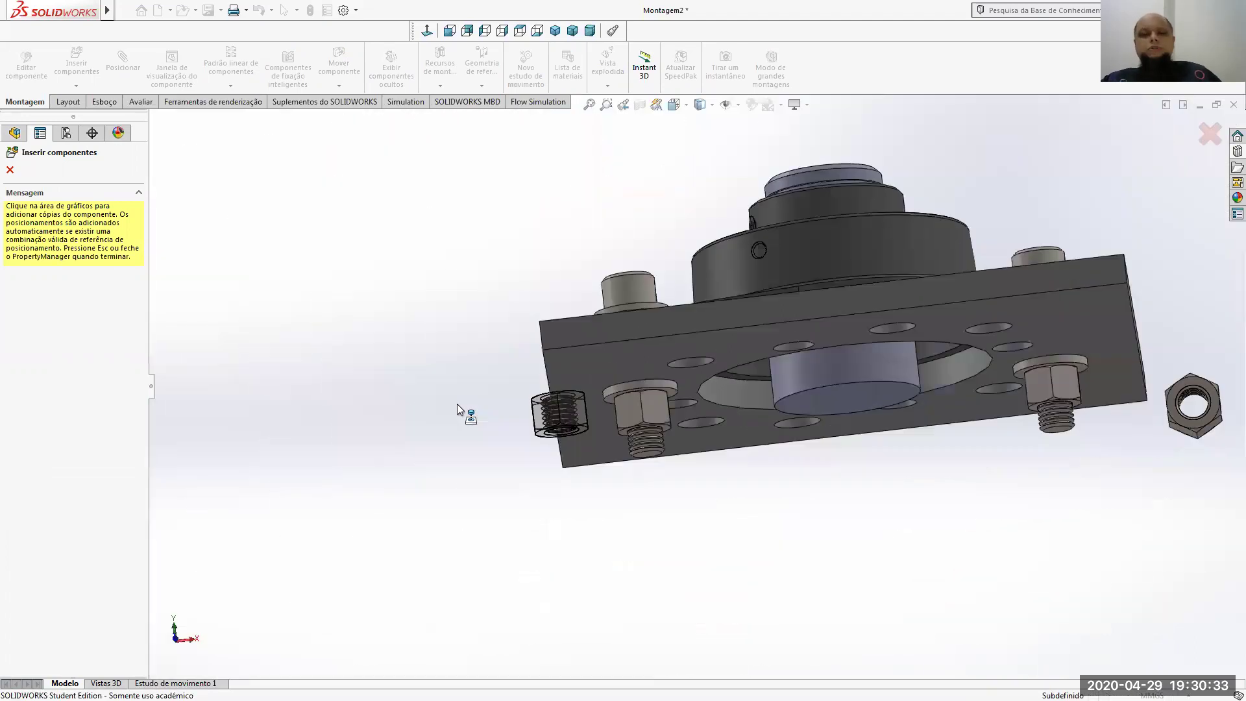
key("Escape")
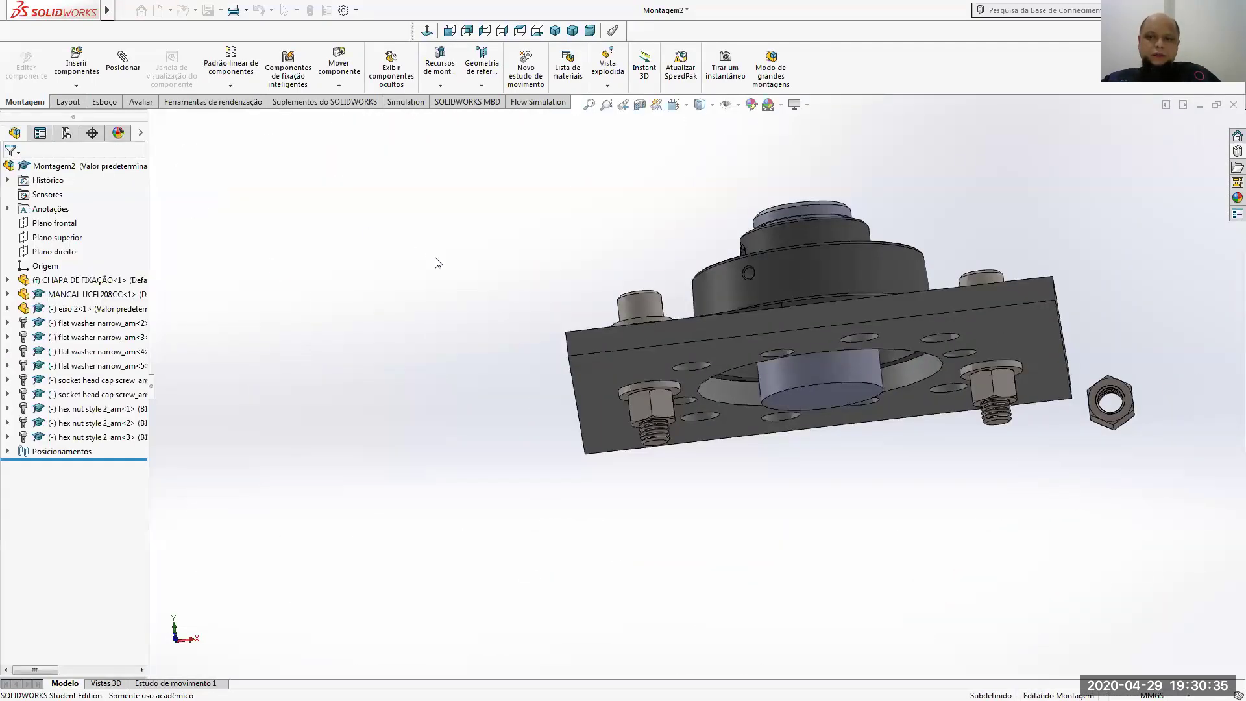
Delete the loose spare M12 hex nut beside the plate
right_click(1108, 420)
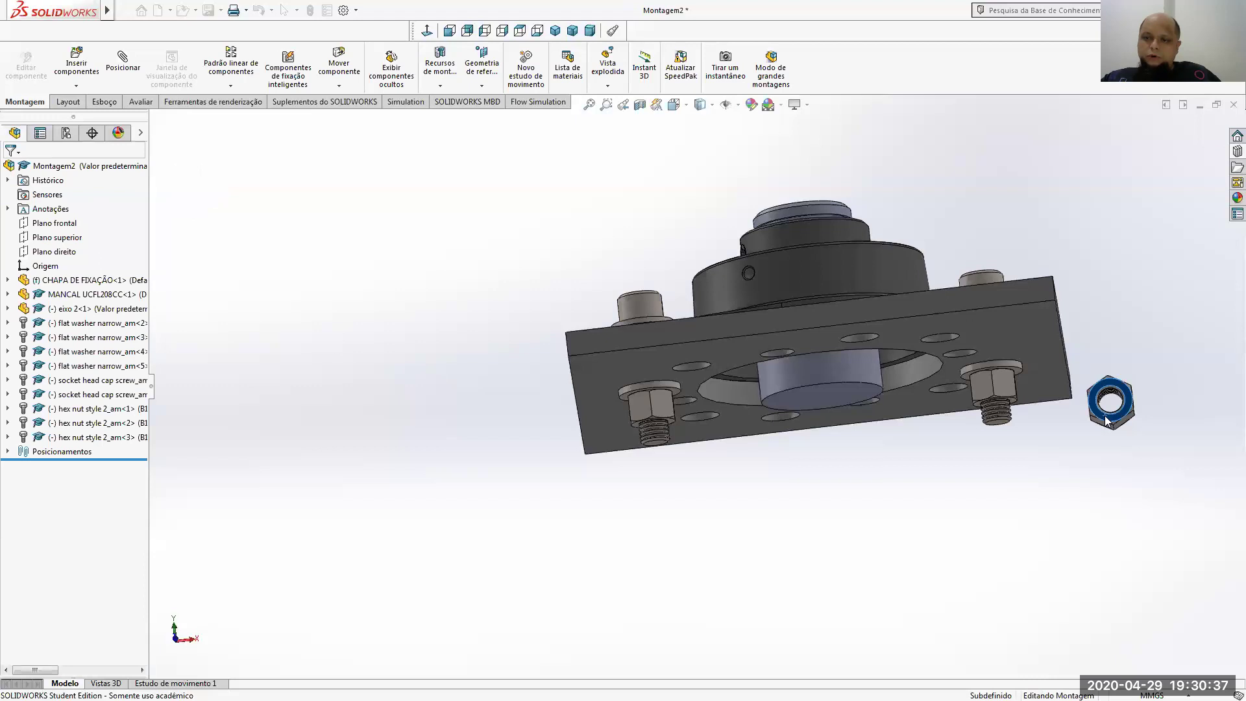
left_click(986, 450)
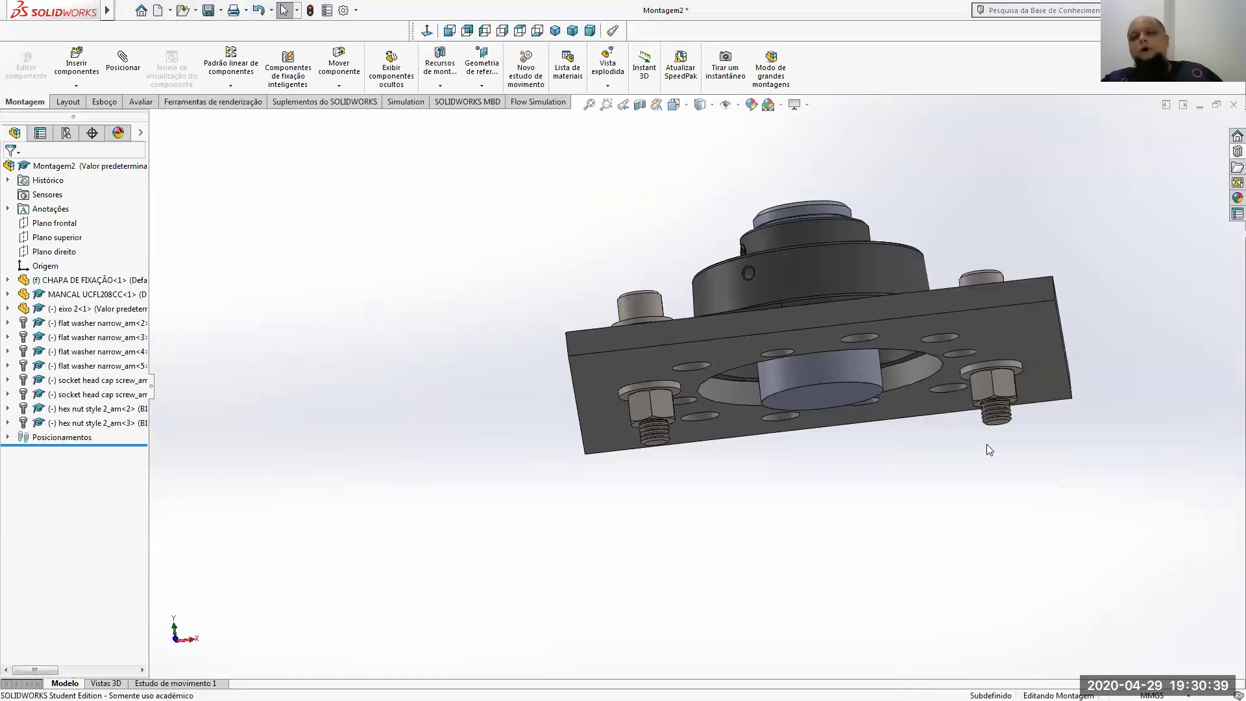
Examine the nuts, washers and socket head screws of both bolted joints from below and above the plate
key("ctrl+shift+z")
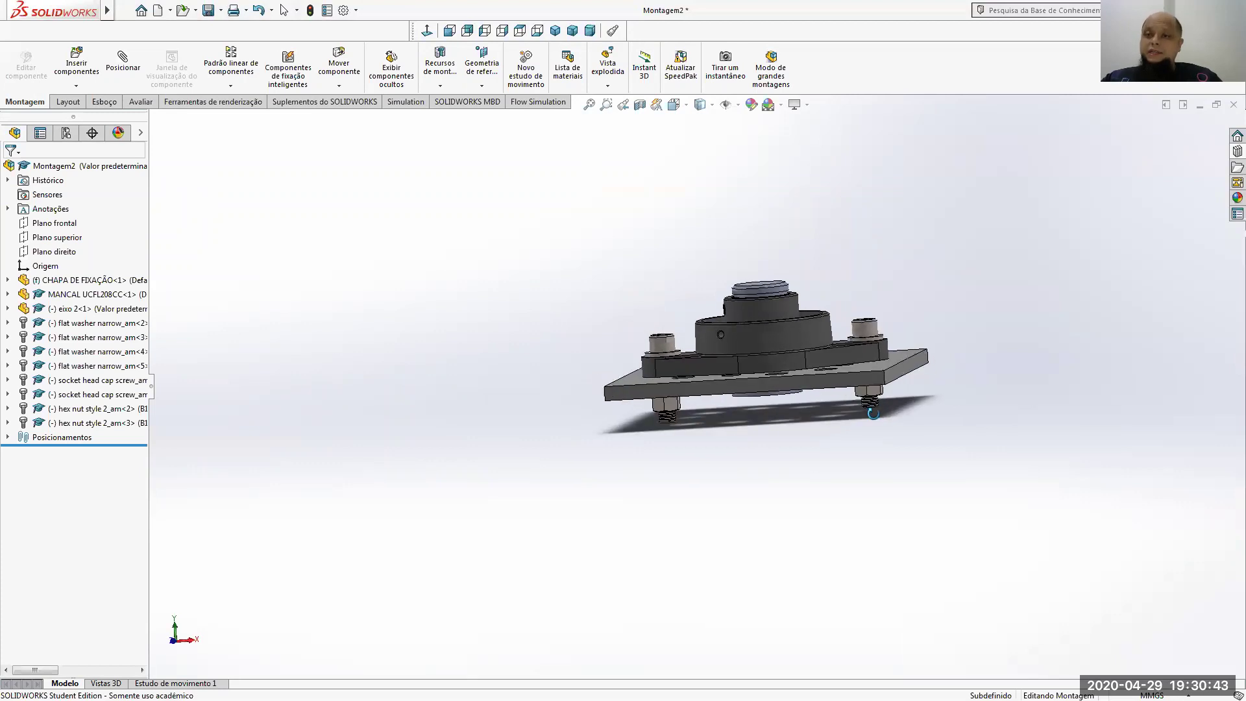
left_click_drag(824, 367, 972, 373)
left_click_drag(753, 371, 863, 404)
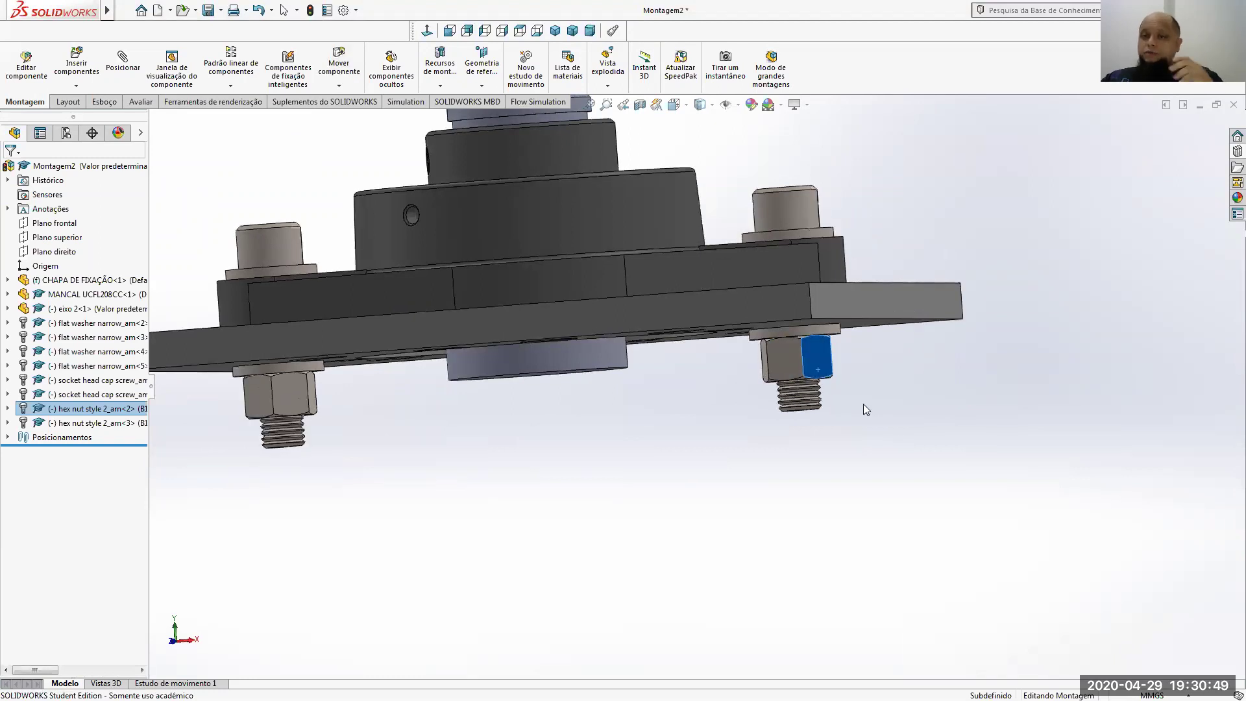
left_click(801, 329)
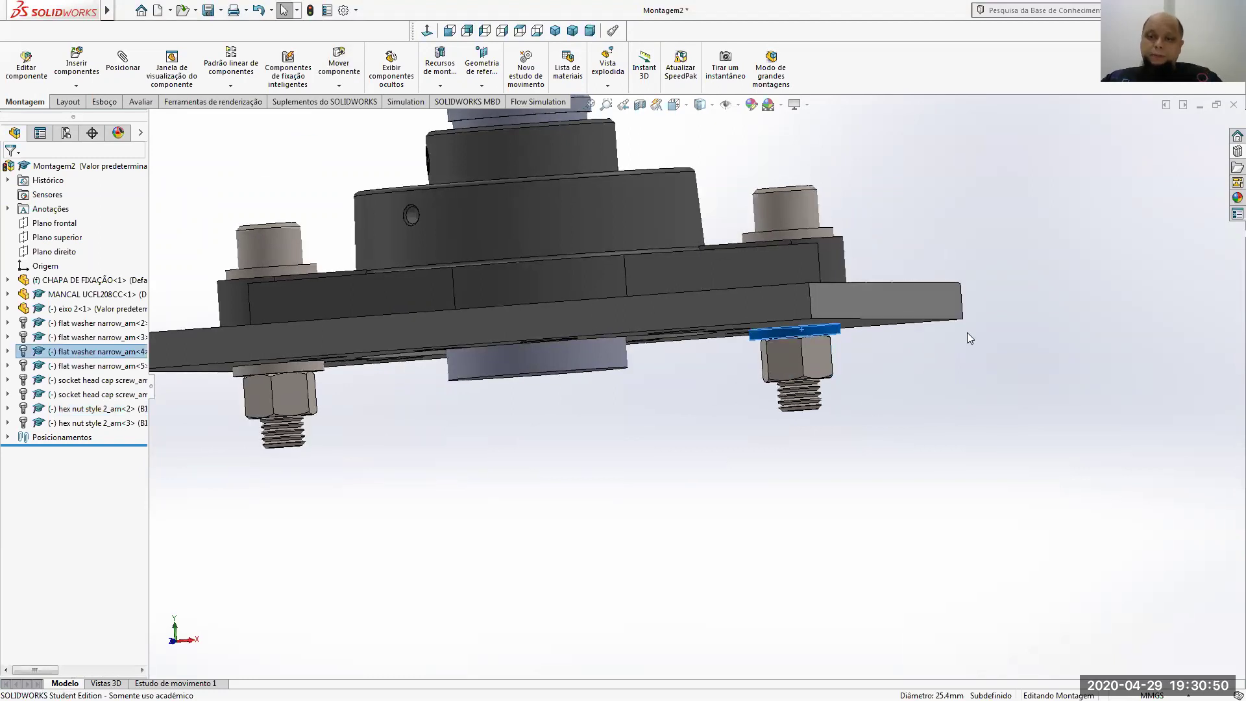
left_click(286, 257)
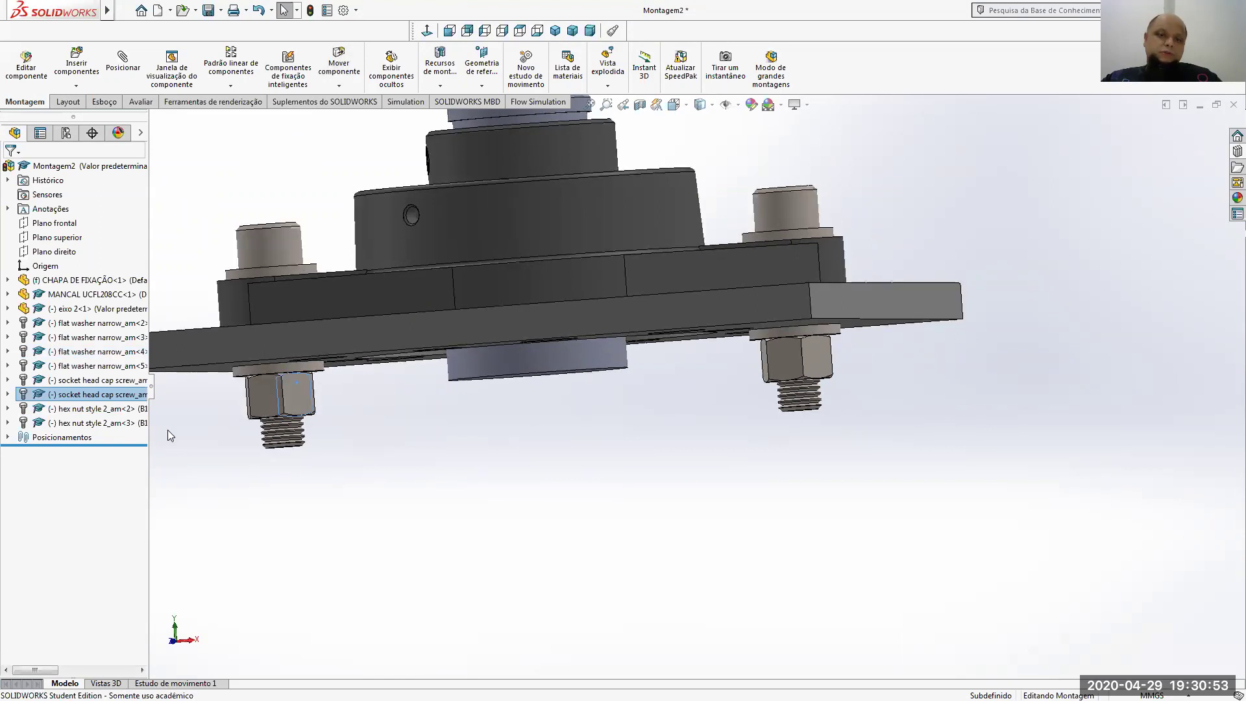
left_click(245, 372)
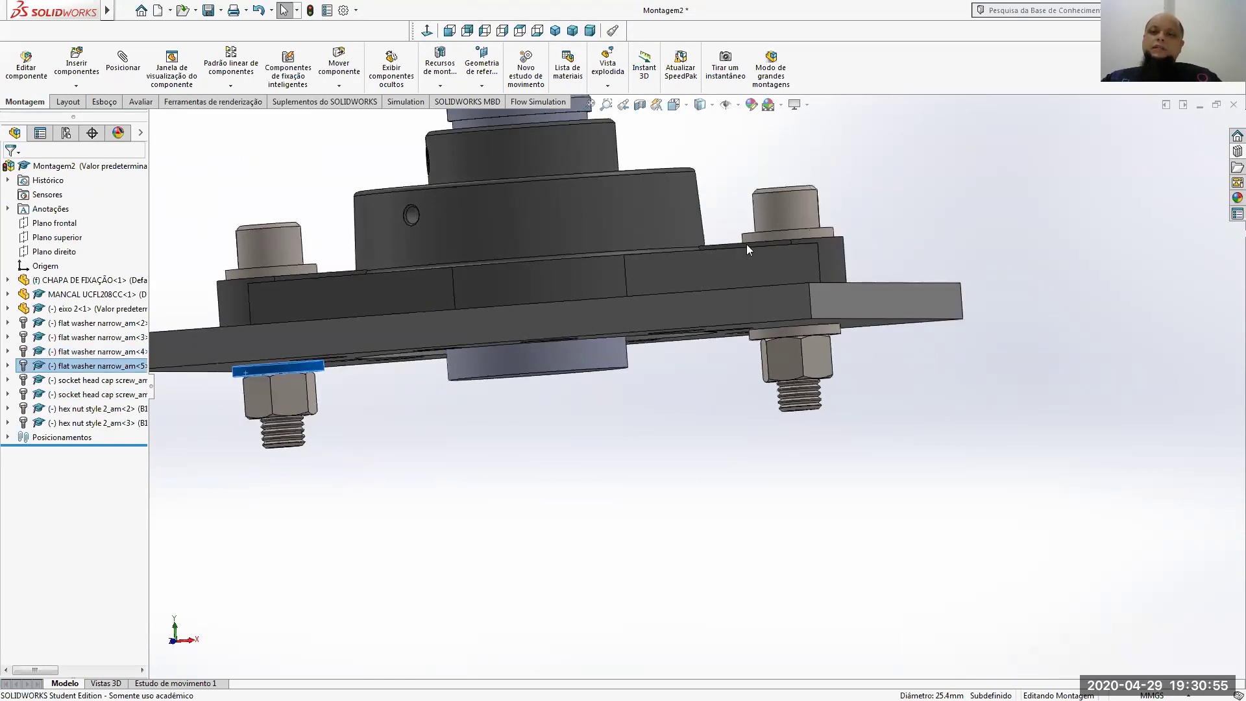
left_click(782, 234)
middle_click_drag(783, 238, 692, 484)
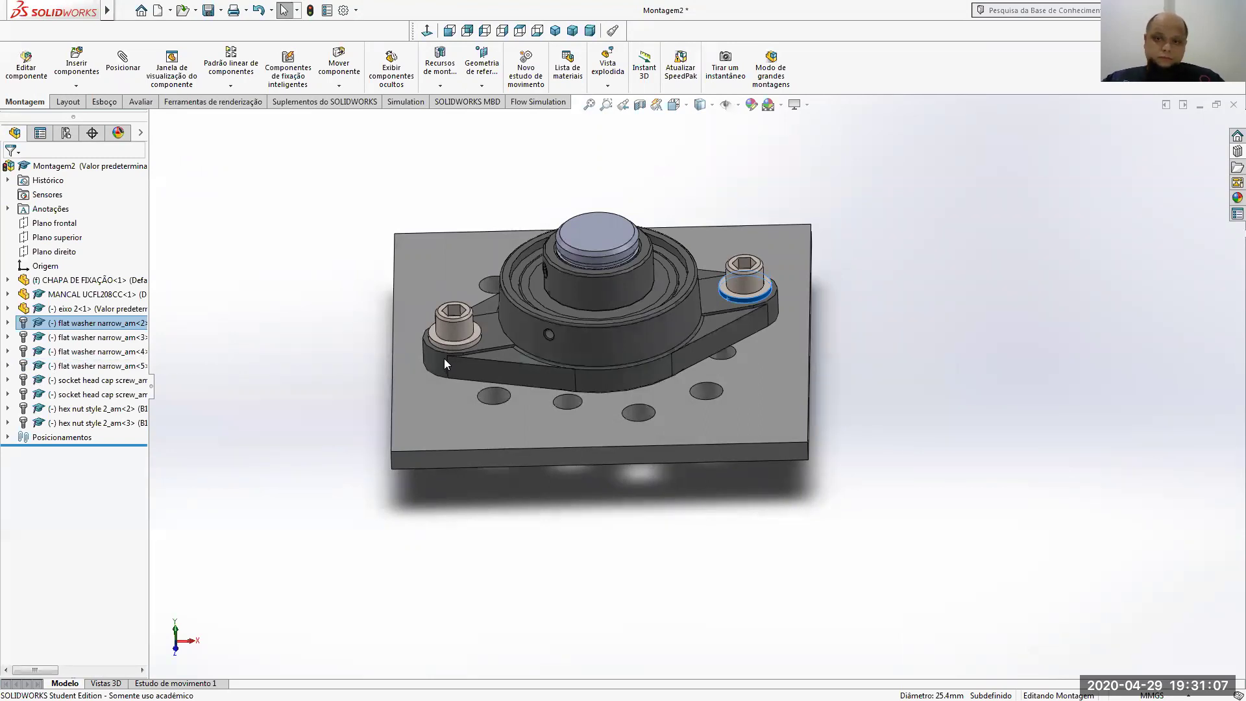
left_click(870, 279)
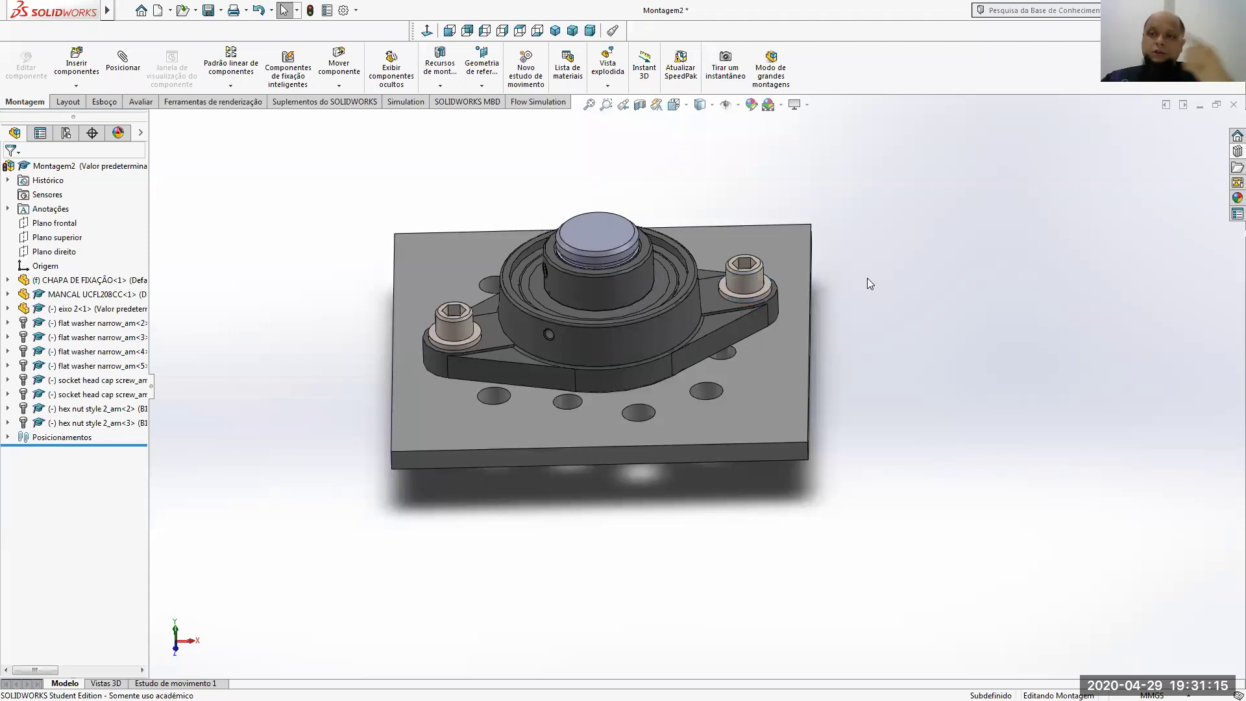
Insert a Style 2 hex nut beside the plate, configured as size M10 with thread display Simplificado
left_click(1232, 166)
left_click_drag(1091, 544, 994, 432)
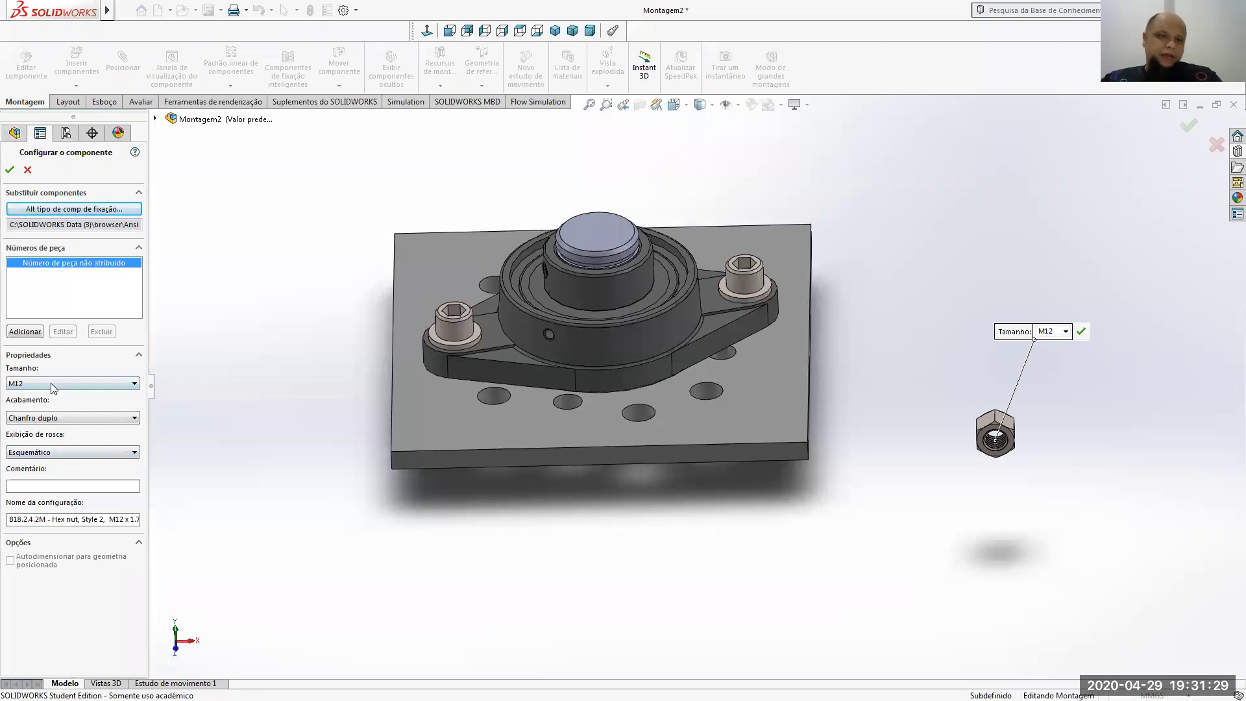
left_click(51, 383)
left_click(33, 442)
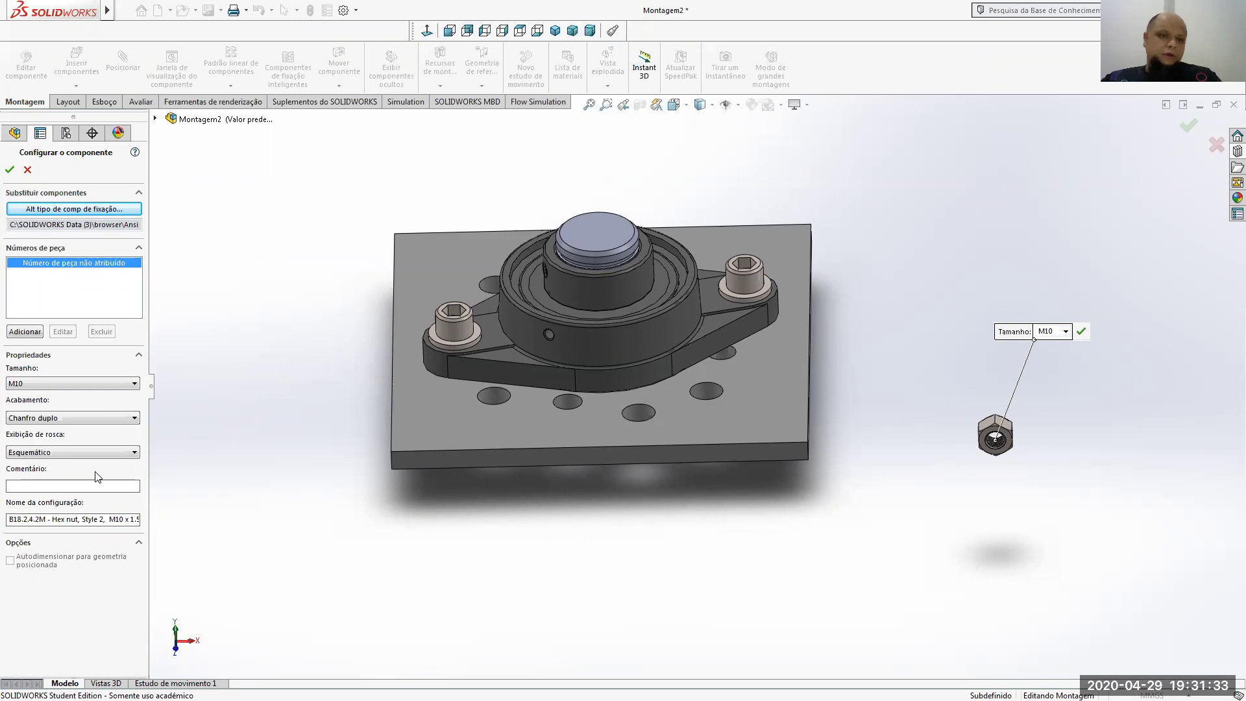
left_click(55, 452)
left_click(39, 462)
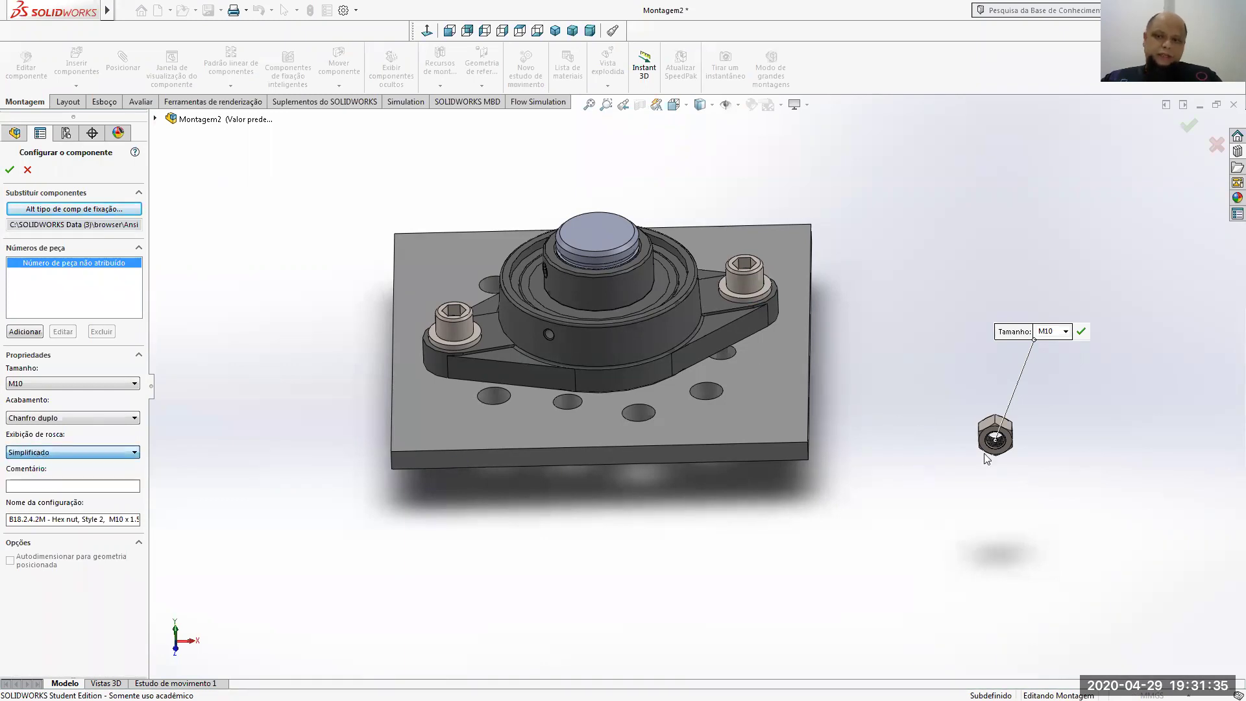
left_click(8, 171)
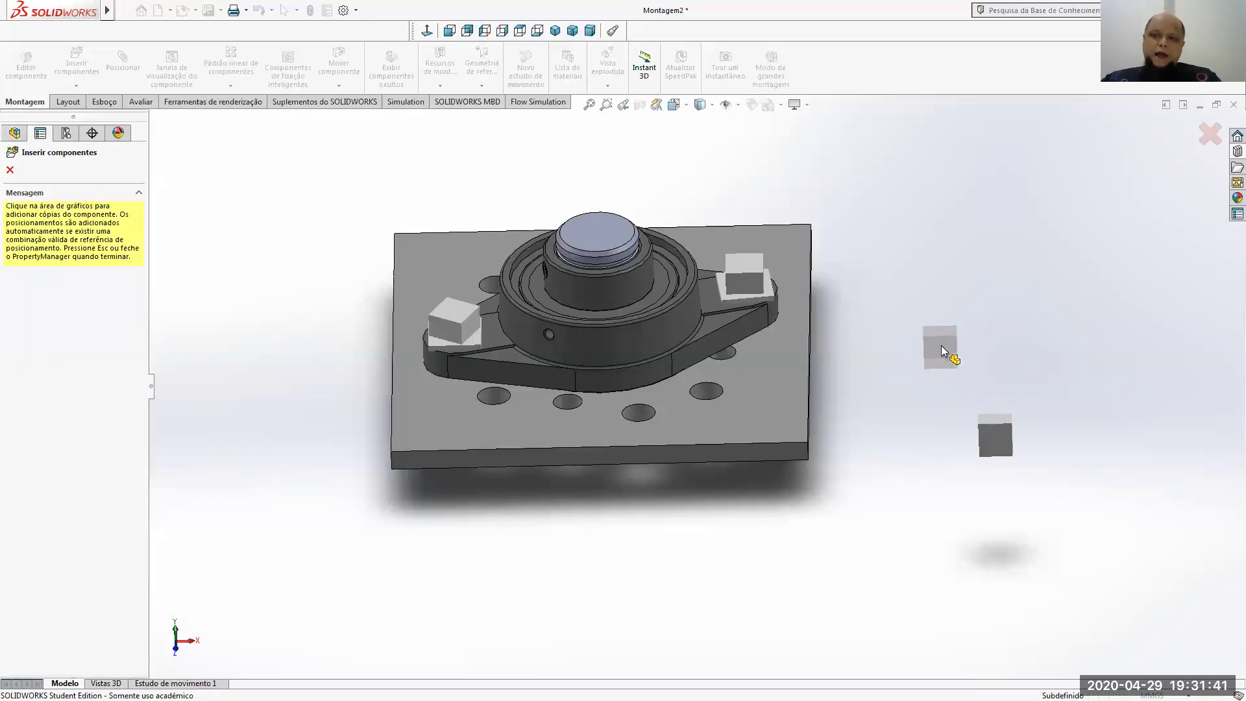
Place three more loose copies of the M10 hex nut beside the plate
left_click(941, 346)
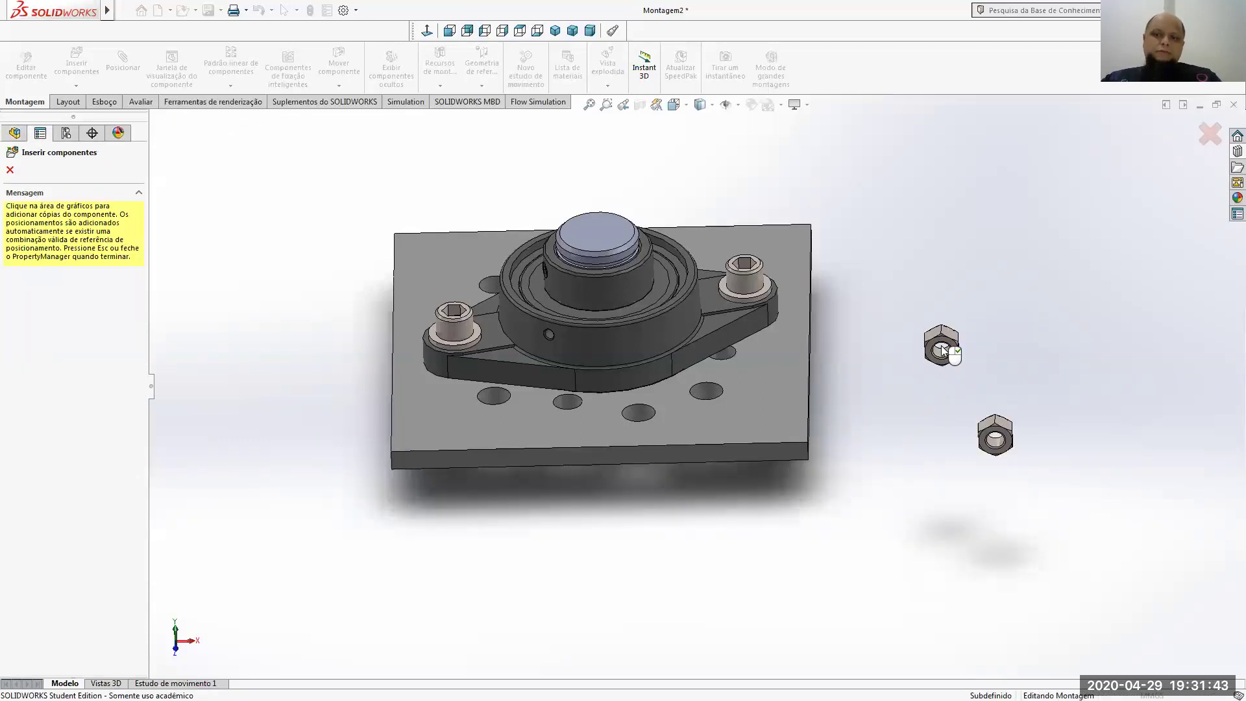
left_click(915, 405)
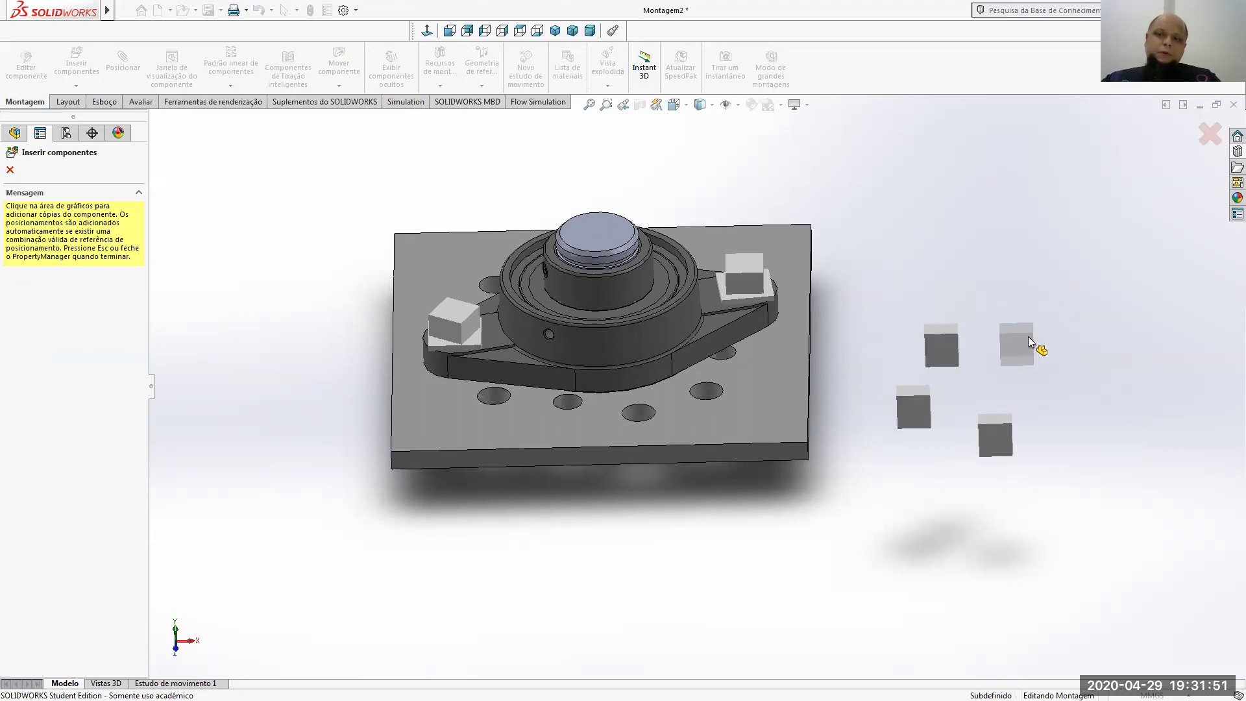
left_click(1029, 343)
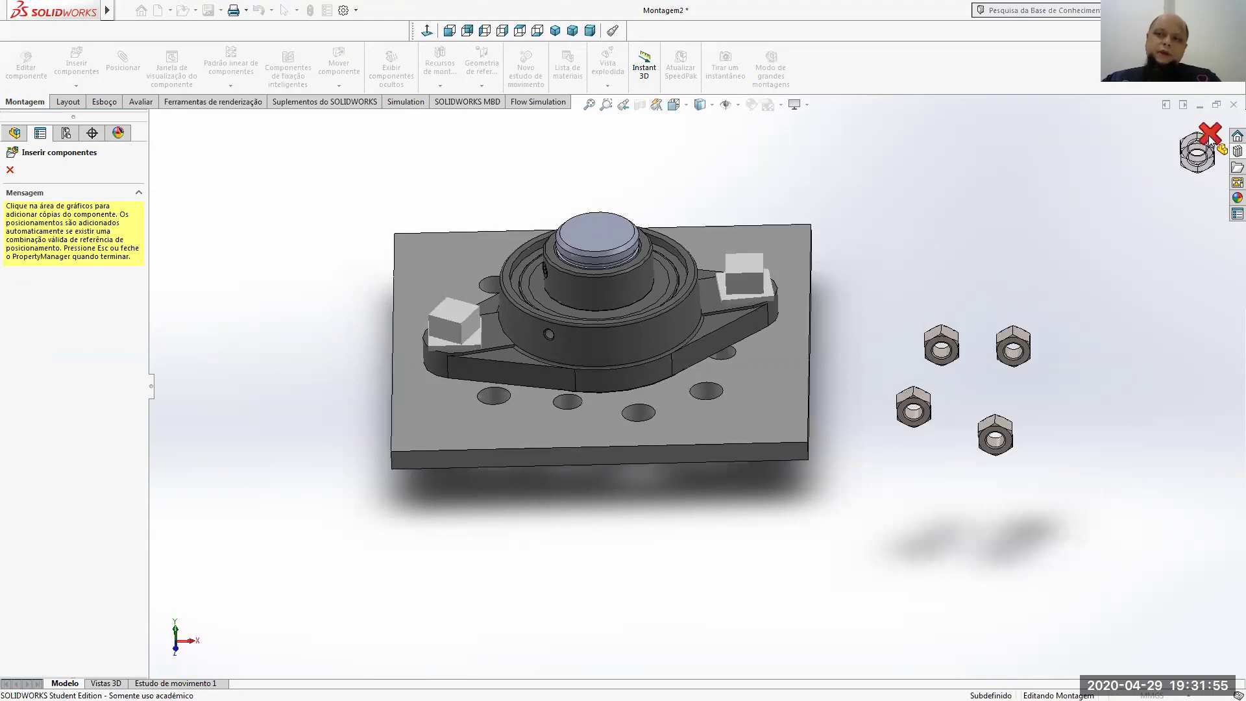
left_click(1210, 135)
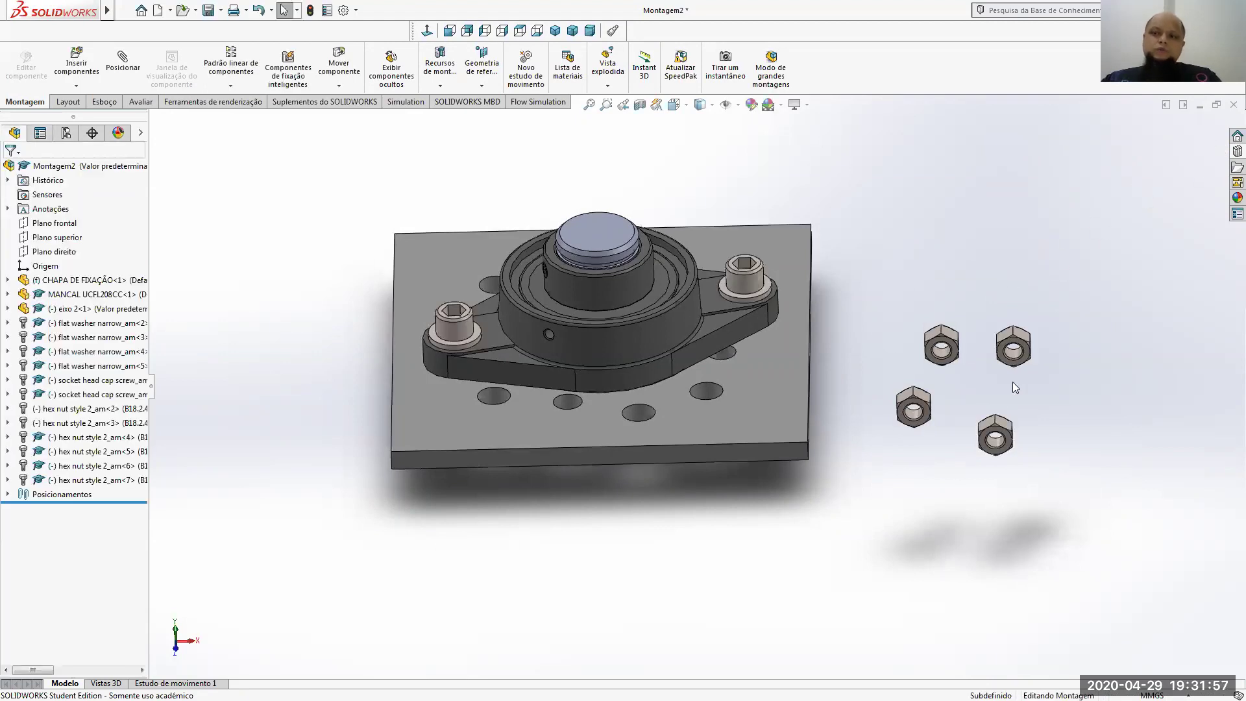
Delete the four loose M10 hex nuts beside the plate
left_click_drag(1070, 514, 872, 288)
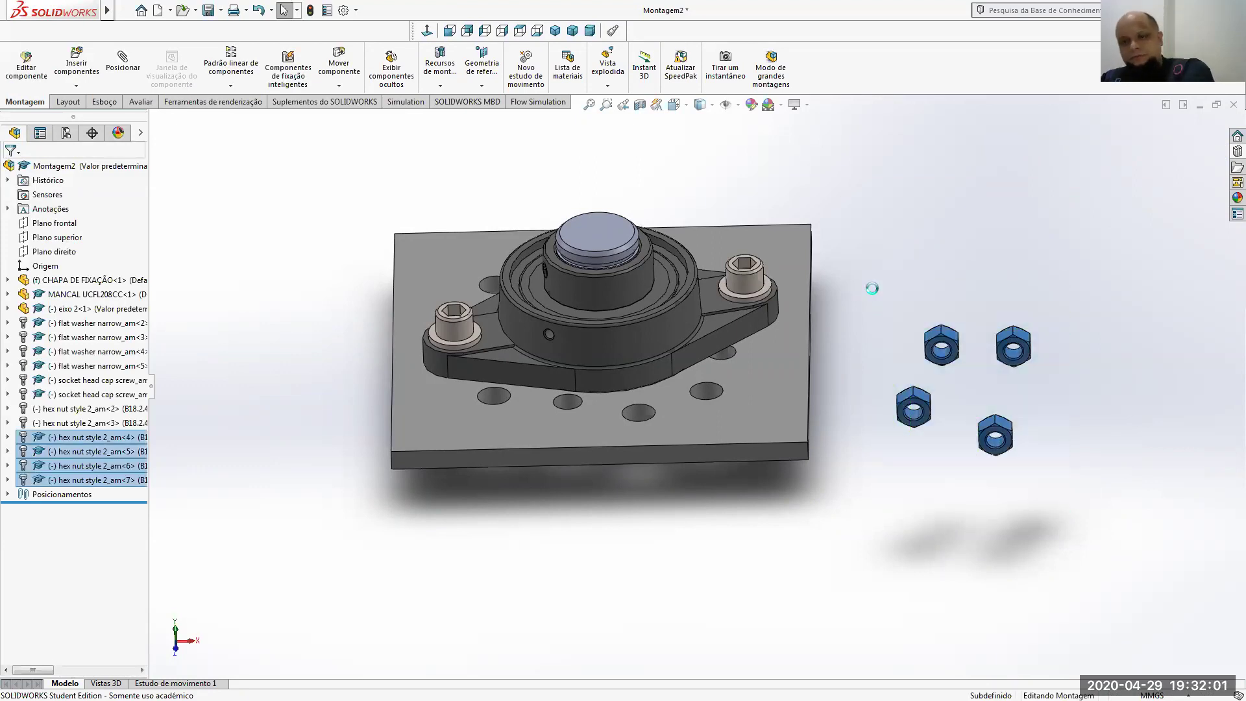
key("Delete")
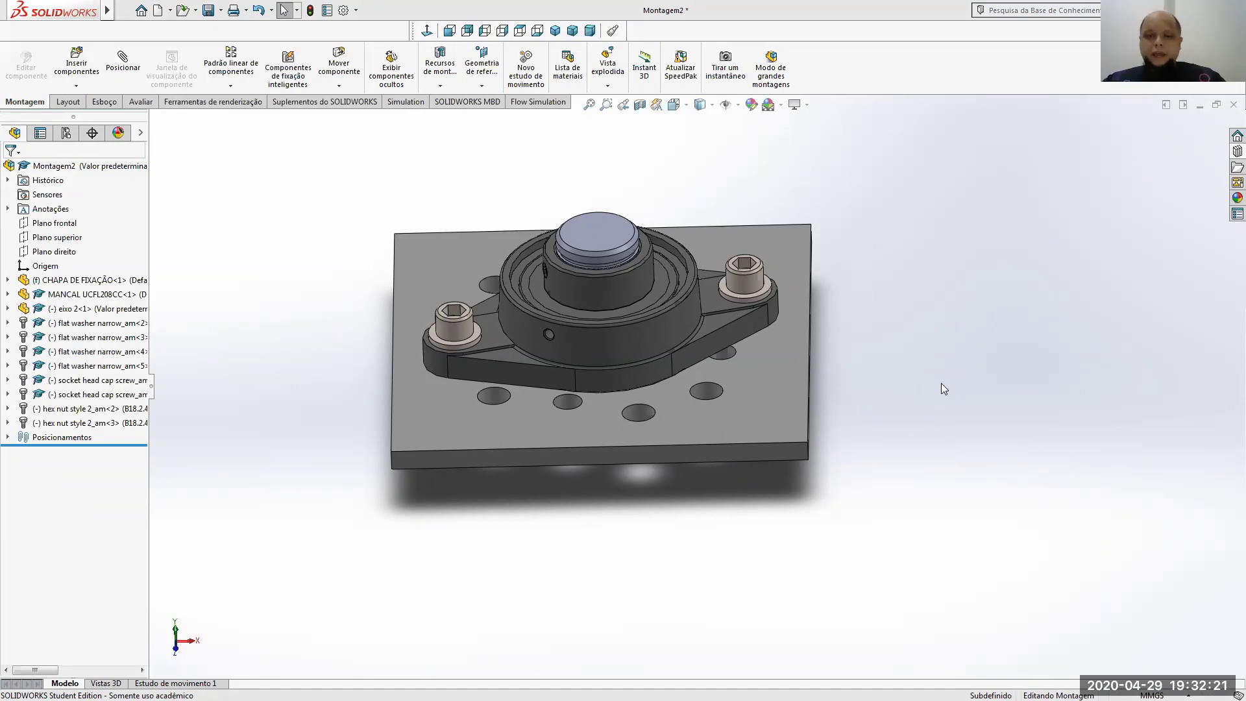
Switch to the assembly drawing in Adobe Acrobat Reader and read item 7's standard, ring type and part number in the parts list
middle_click_drag(716, 644, 719, 542)
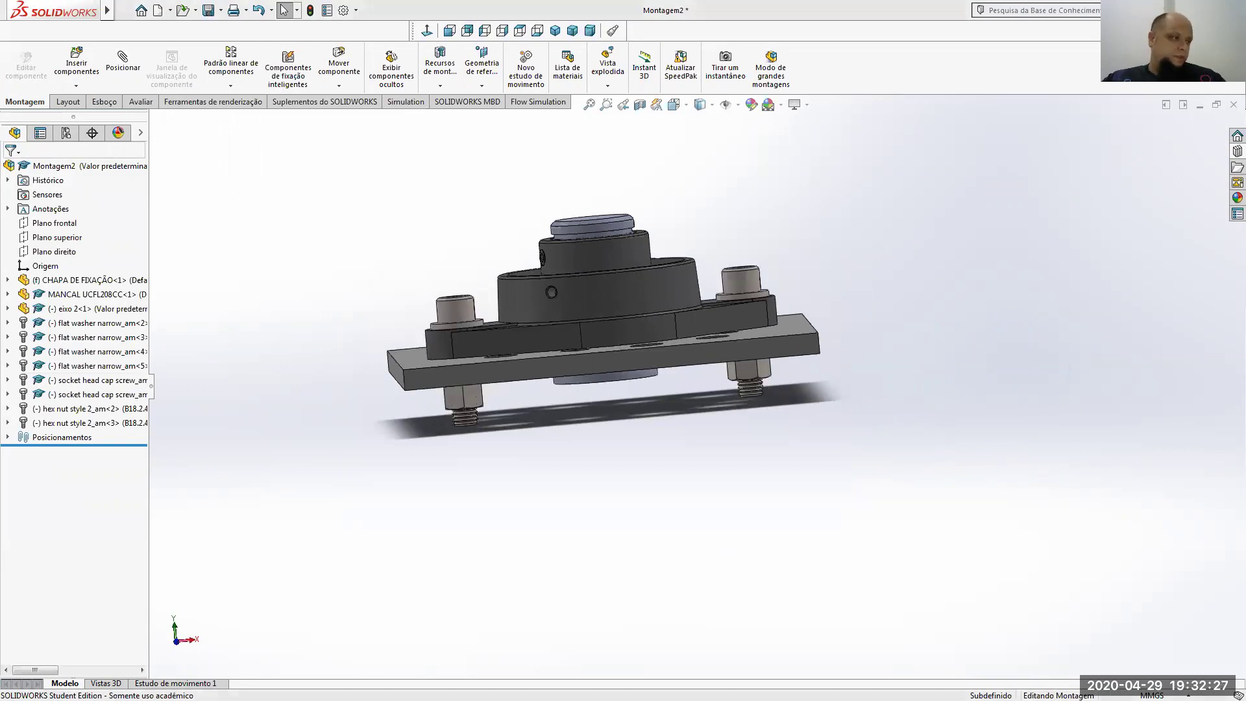
key("alt+Tab")
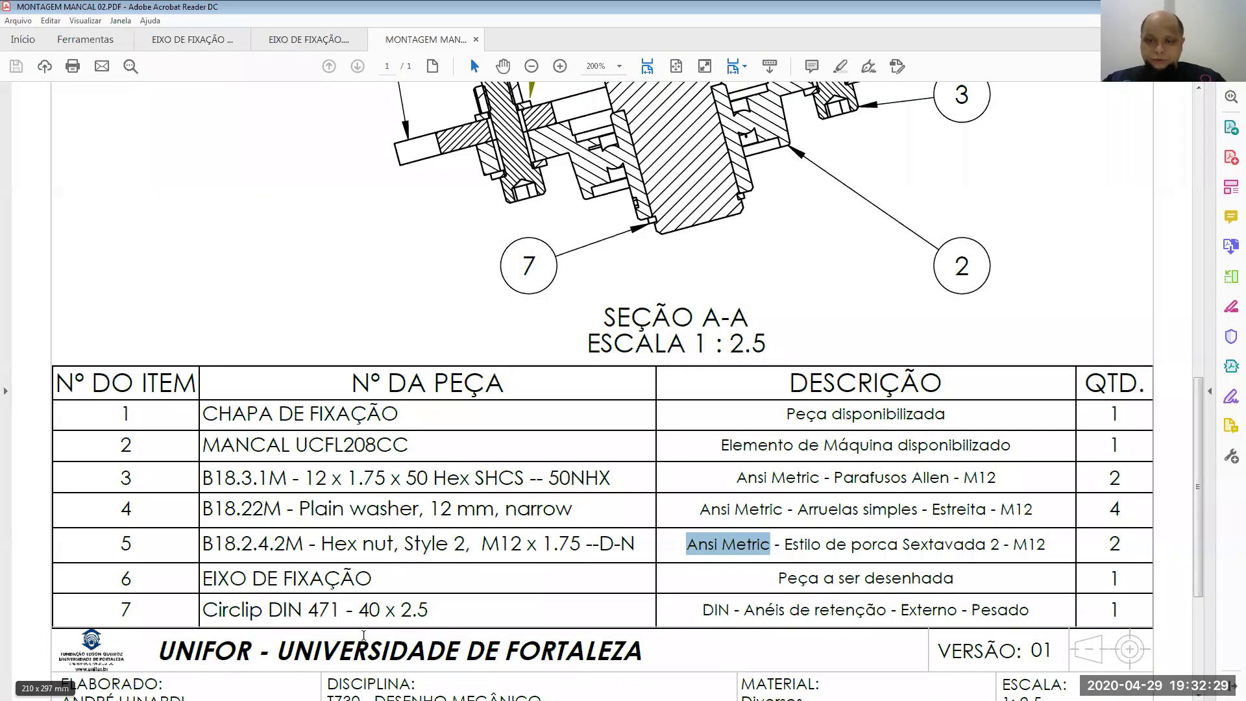
left_click_drag(702, 611, 727, 612)
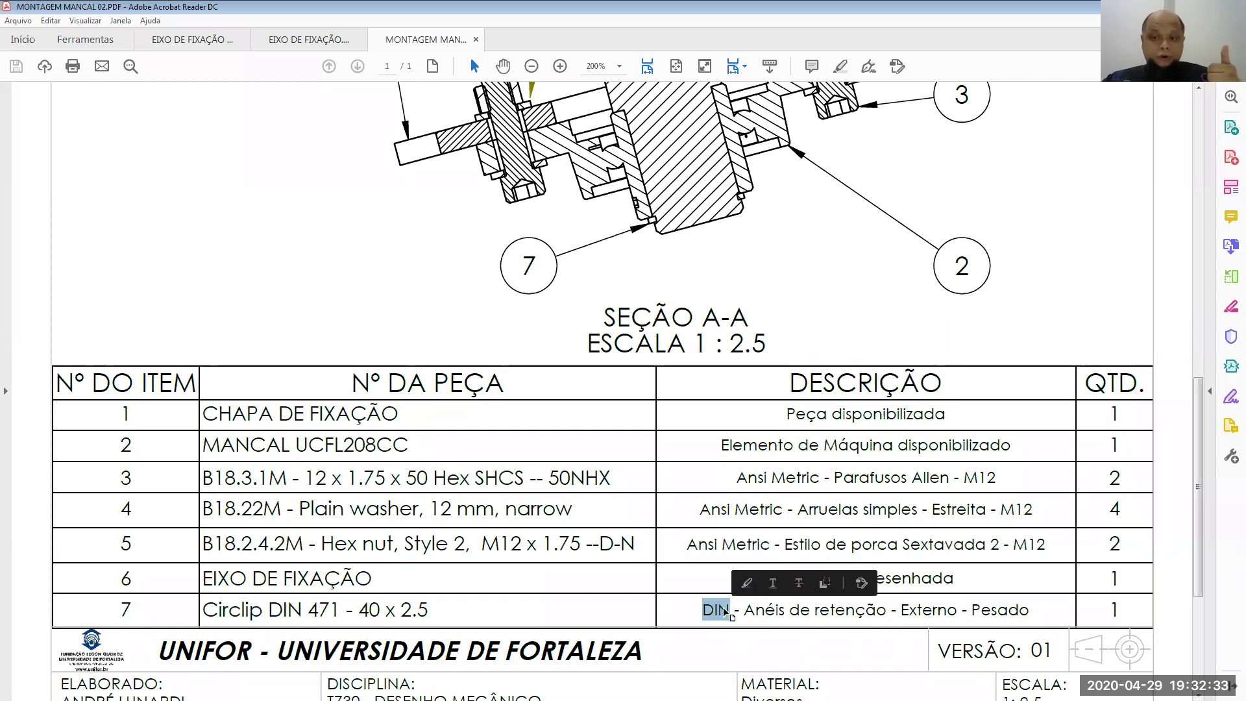
left_click_drag(818, 612, 1023, 610)
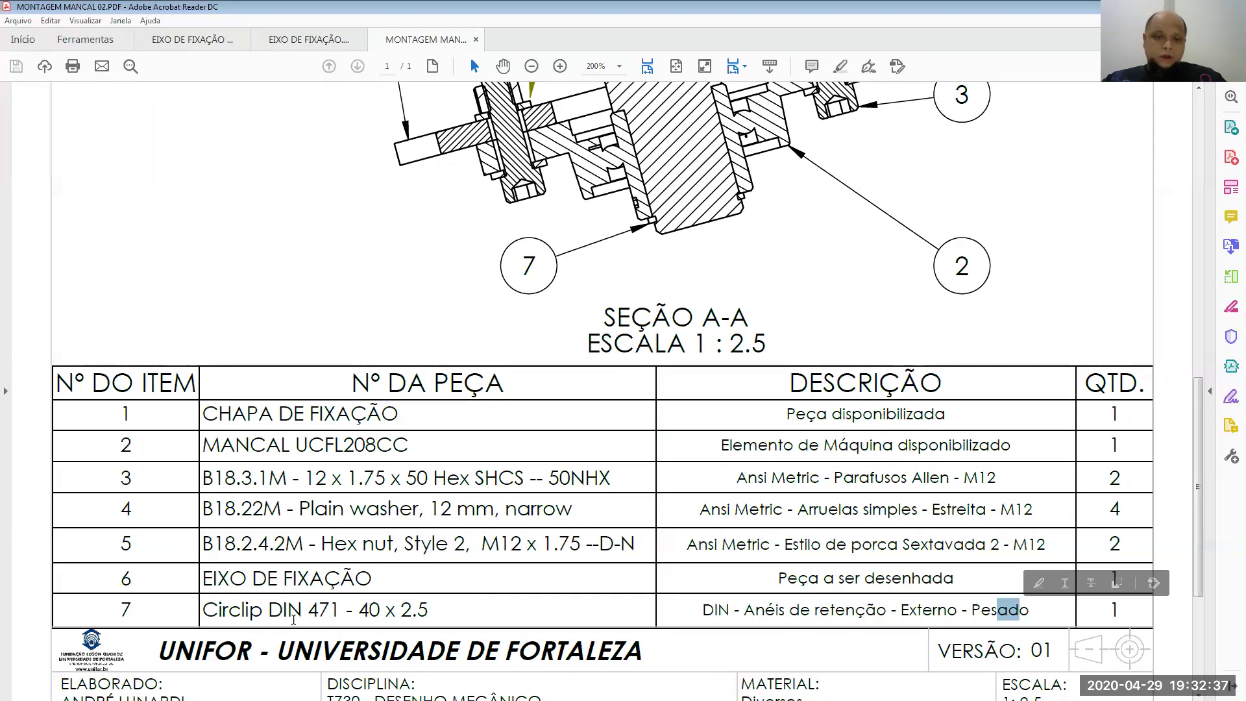
left_click_drag(301, 610, 327, 616)
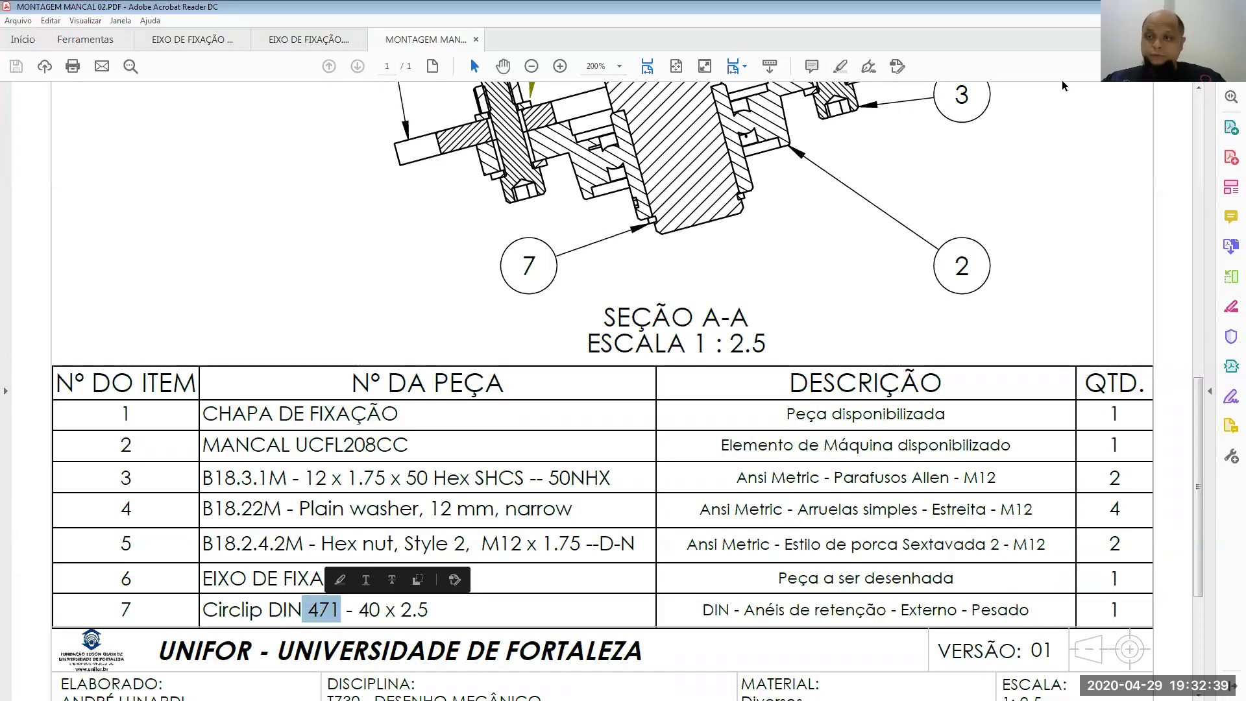
Examine the shaft end in the SOLIDWORKS assembly, and return to the PDF drawing to locate item 7 in section A-A
key("alt+Tab")
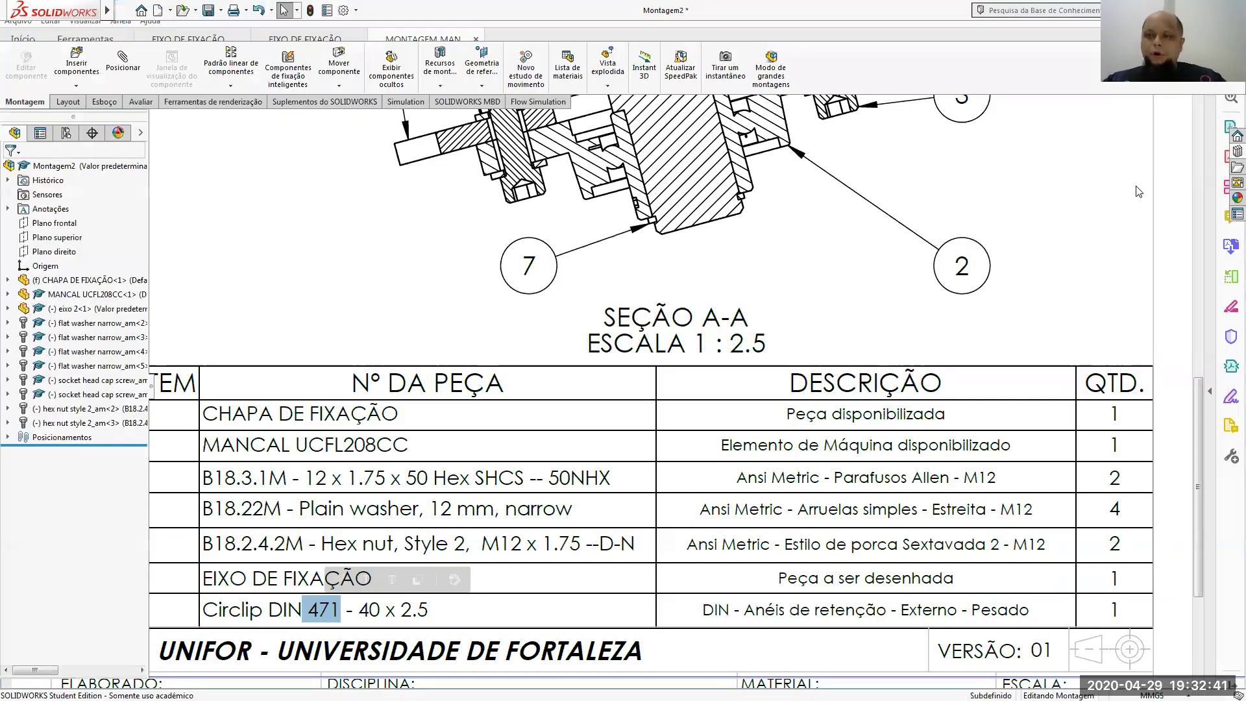
middle_click_drag(729, 260, 604, 234)
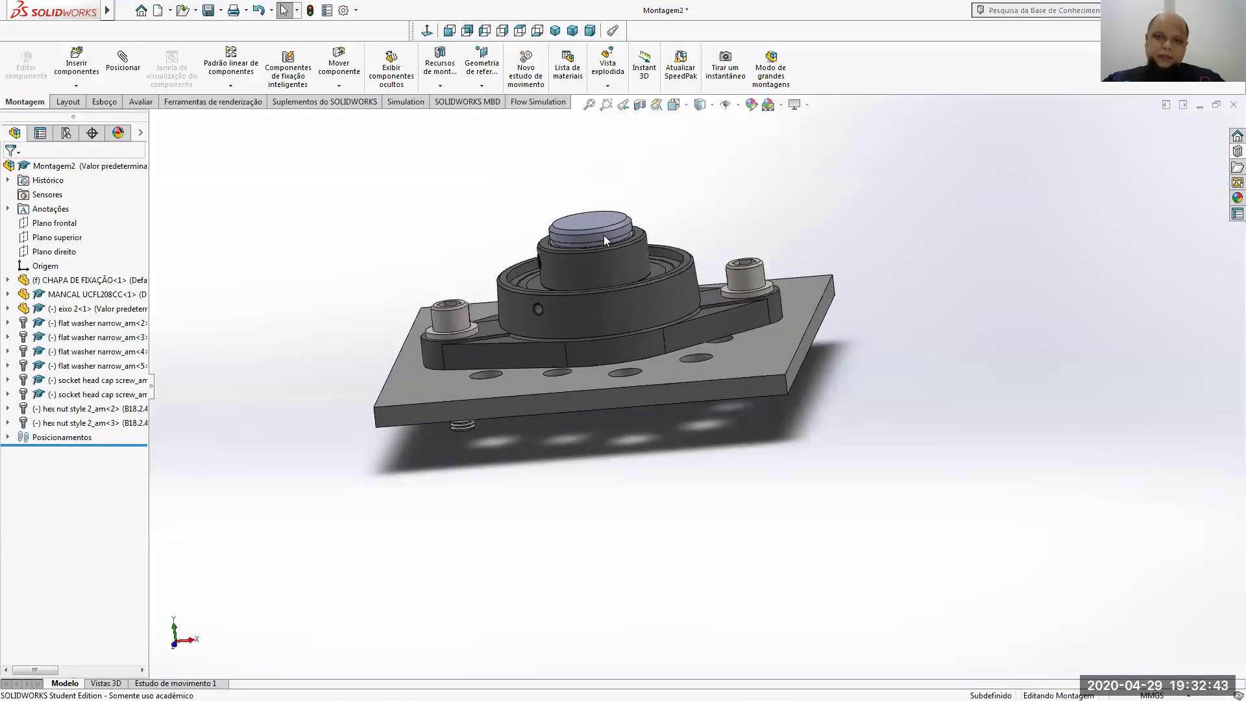
scroll(640, 272, "down", 5)
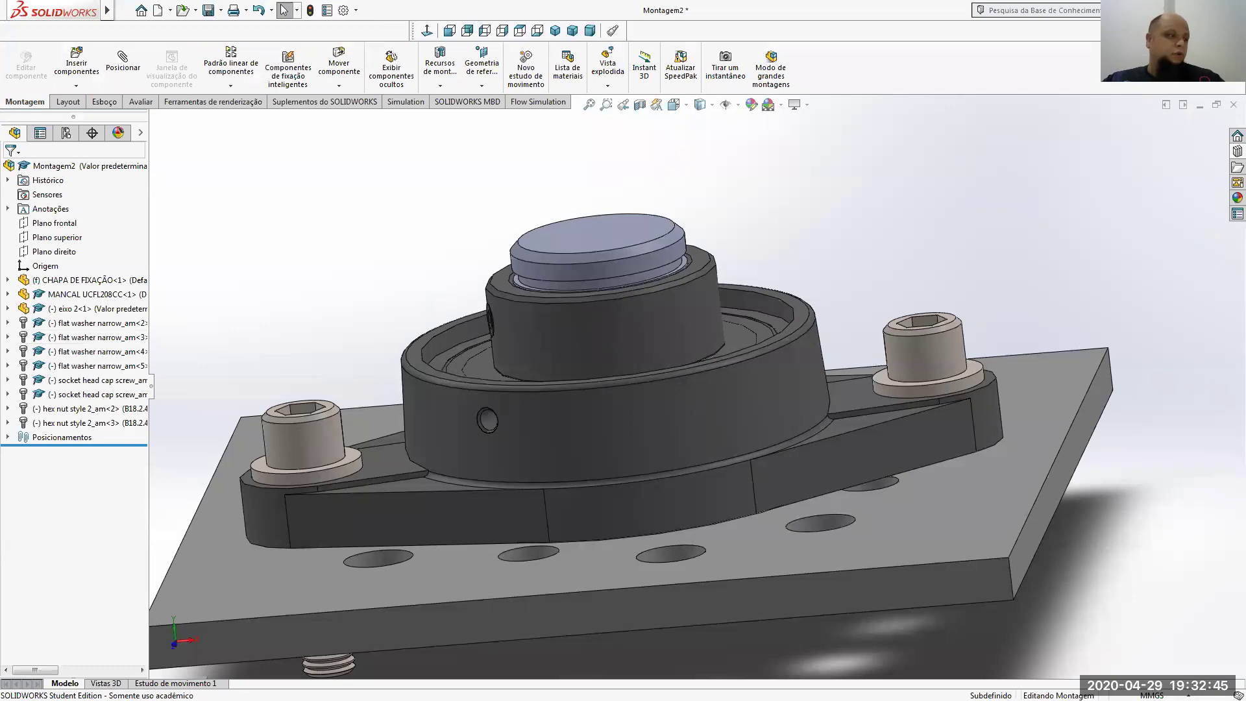
key("alt+Tab")
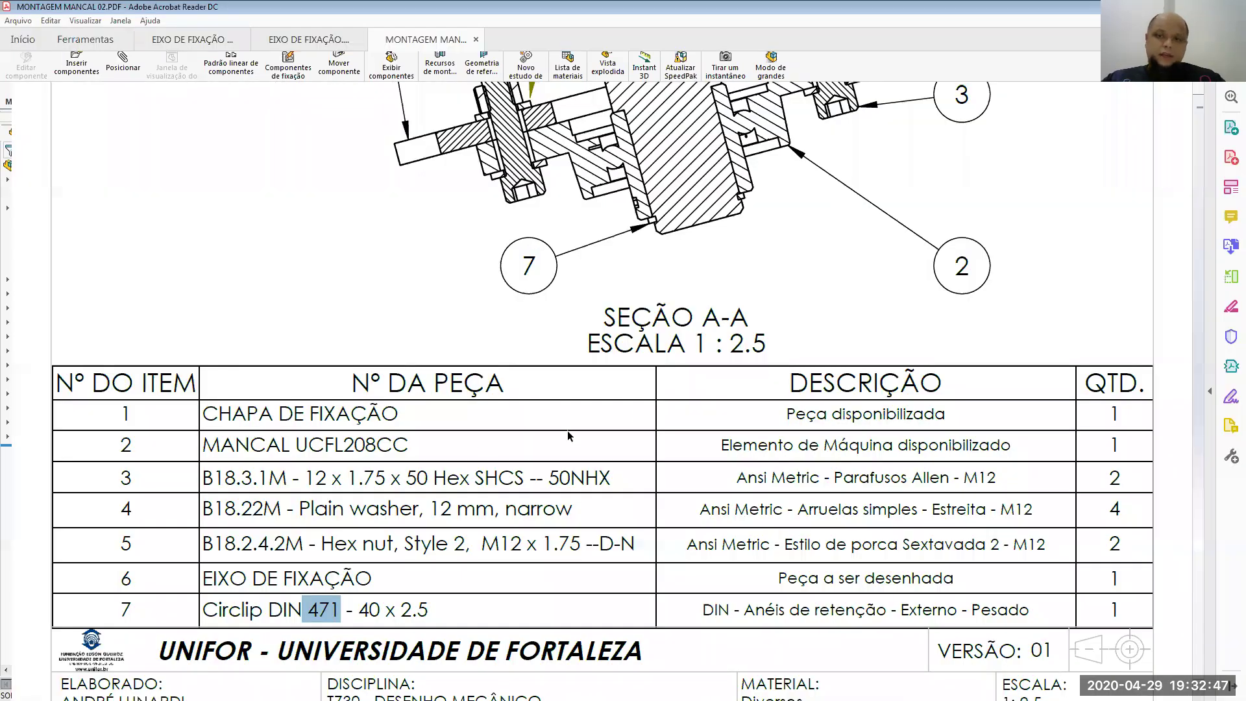
left_click(147, 643)
left_click(132, 672)
left_click(536, 328)
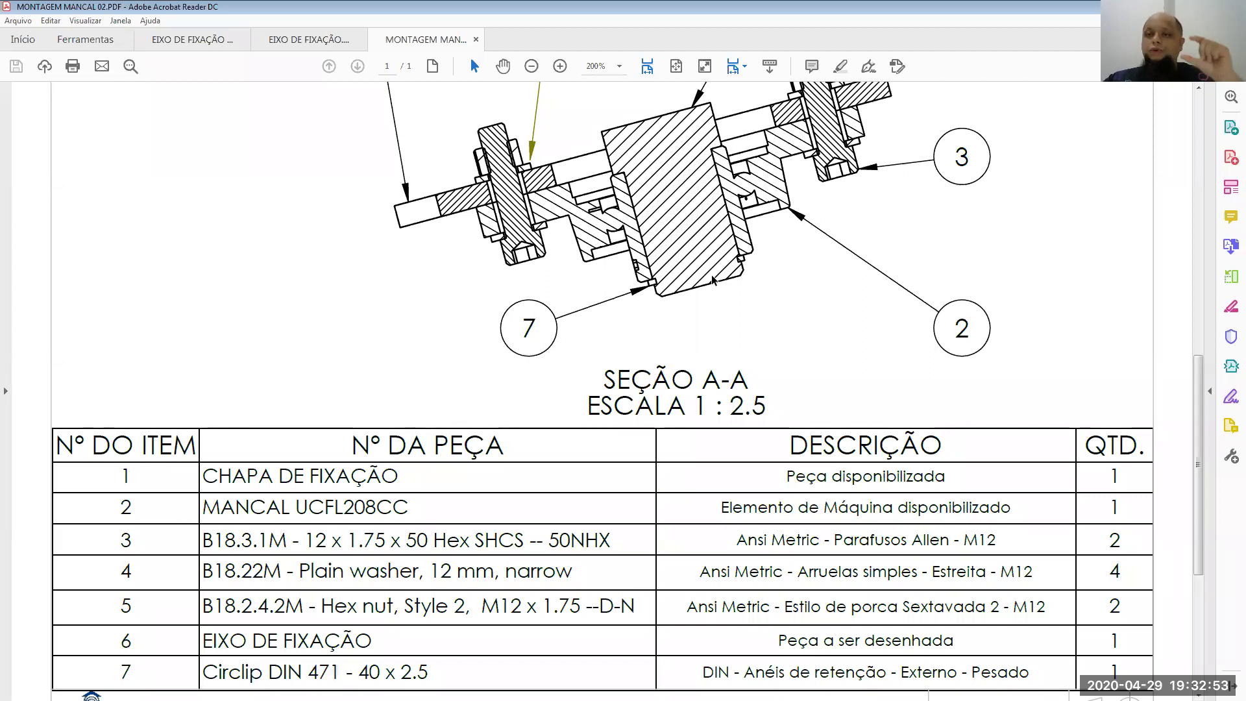
Switch to the SOLIDWORKS assembly and open the external DIN retaining rings in the Toolbox library
key("alt+Tab")
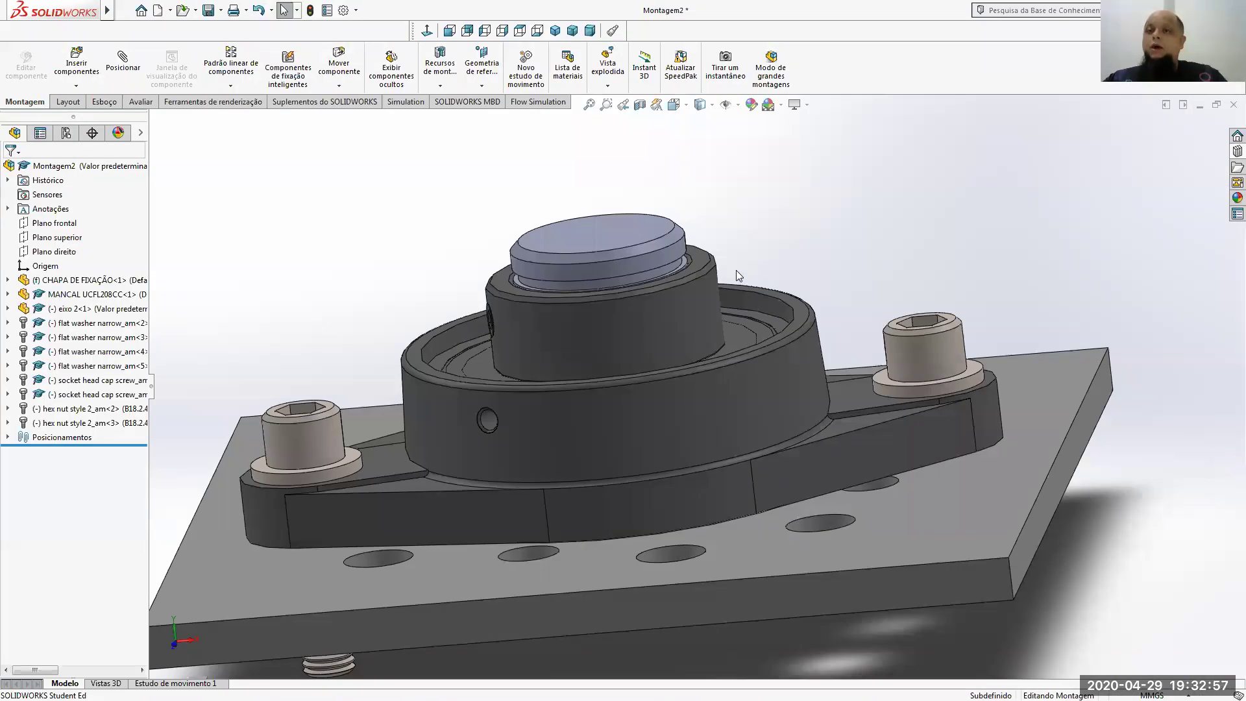
key("f")
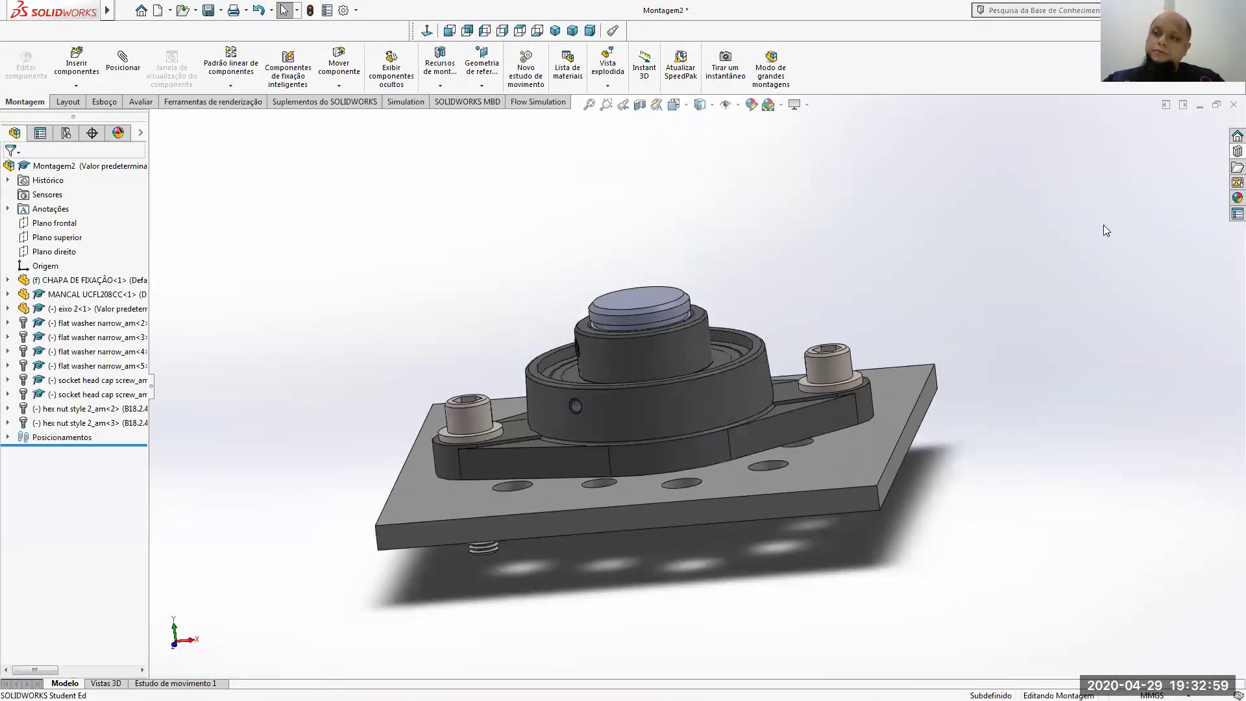
left_click(1236, 152)
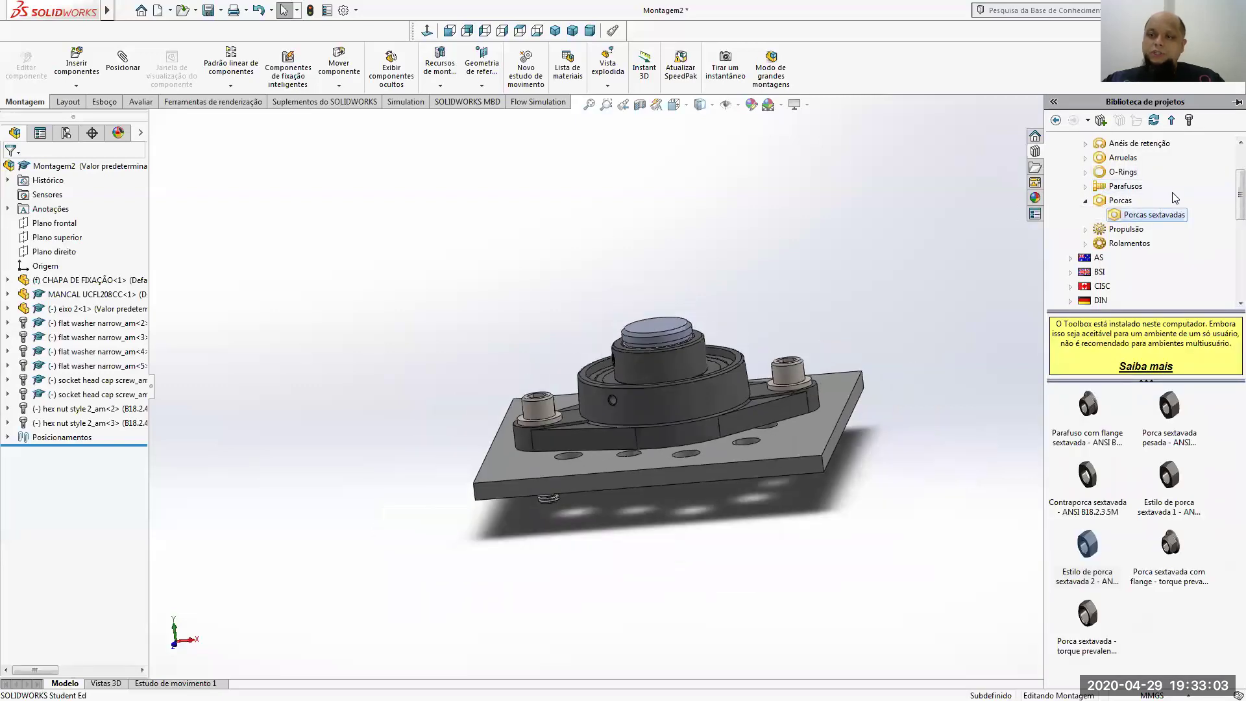
left_click_drag(1238, 192, 1238, 162)
left_click(1070, 200)
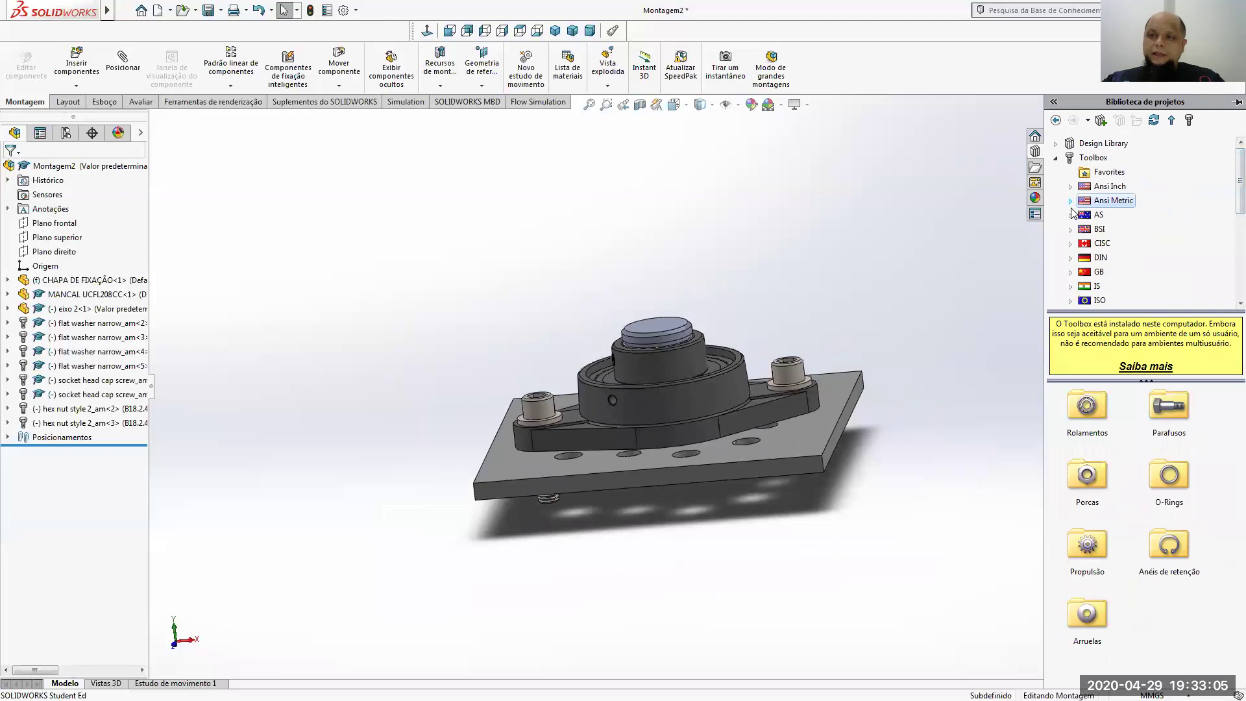
left_click(1071, 258)
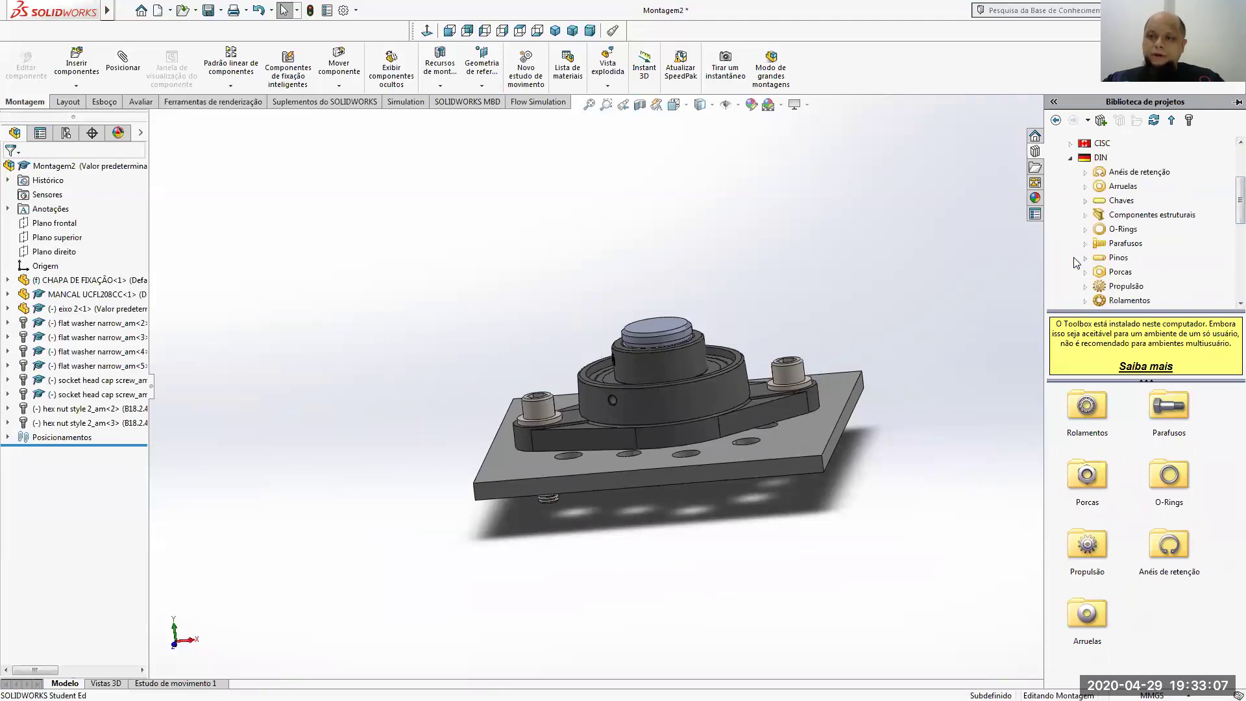
left_click(1131, 175)
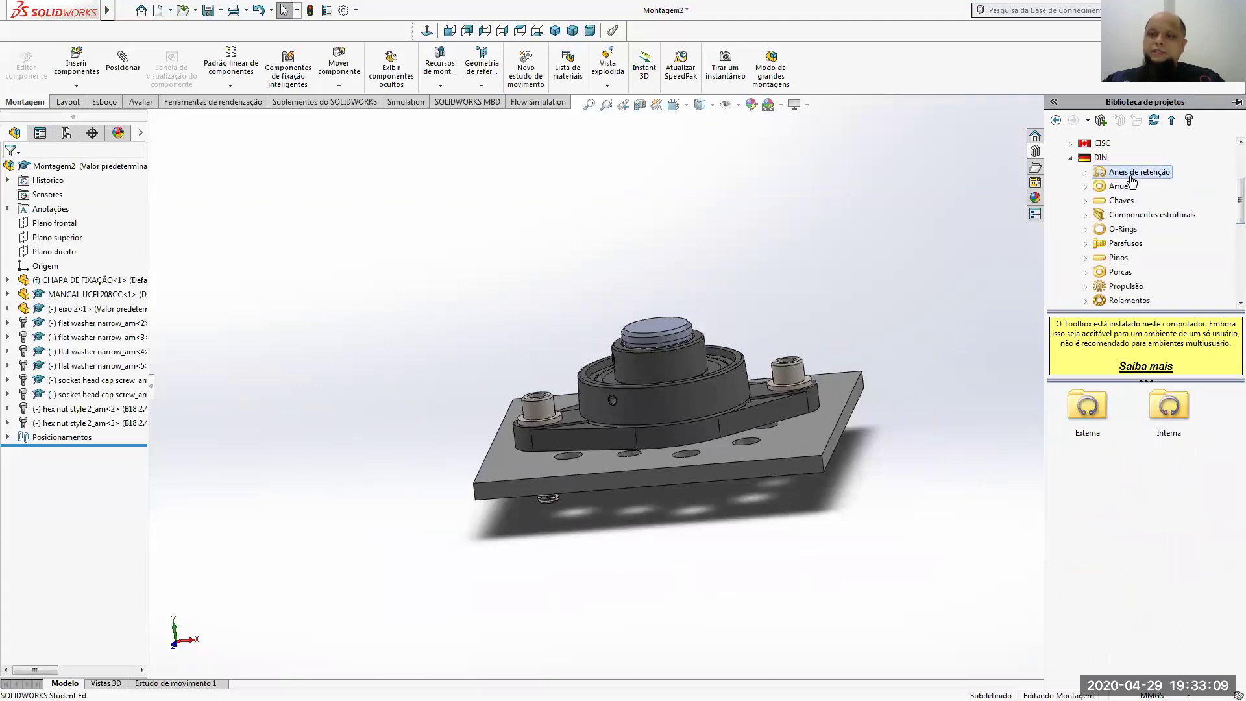
double_click(1085, 418)
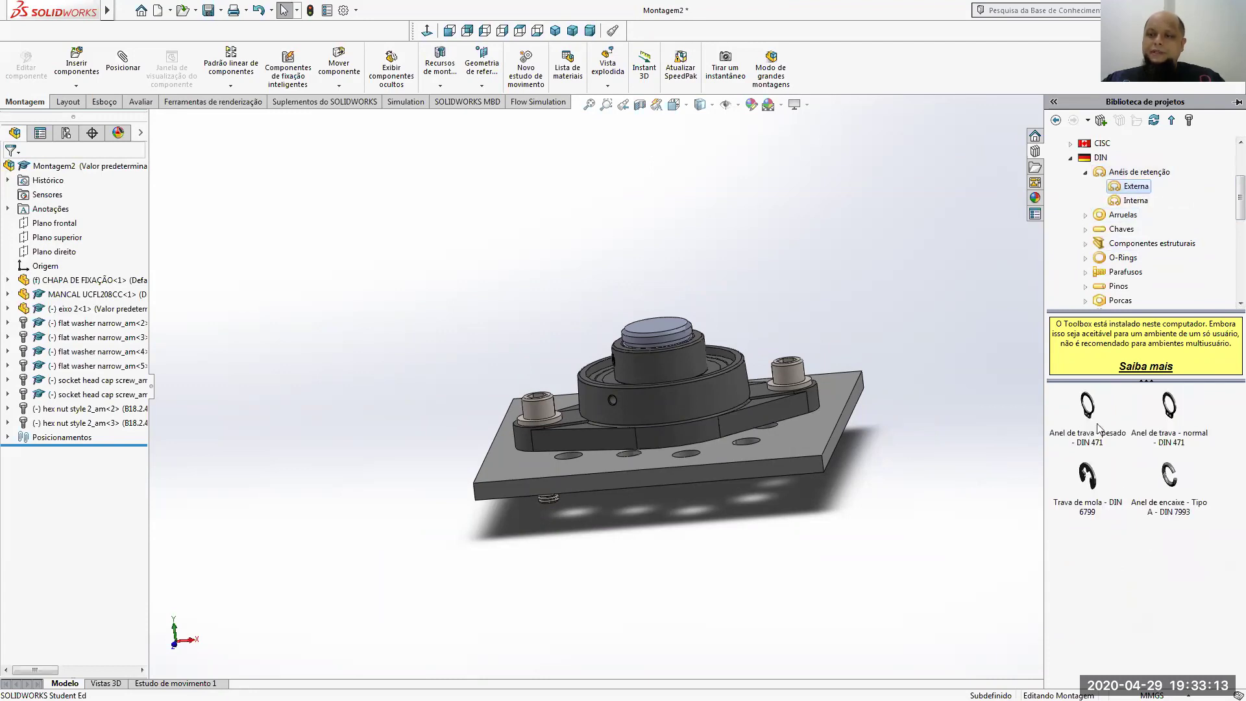
Insert a heavy DIN 471 circlip loosely beside the shaft end
middle_click_drag(835, 289, 834, 308)
left_click_drag(1088, 406, 767, 292)
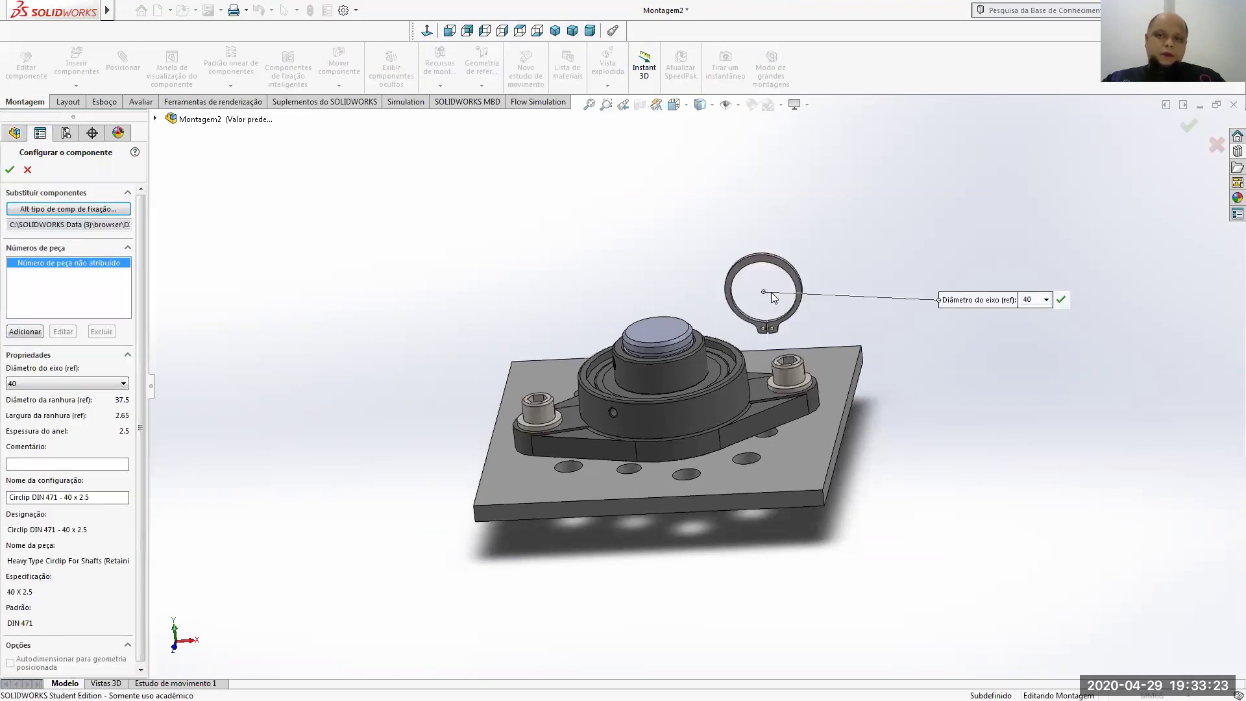
scroll(772, 297, "down", 4)
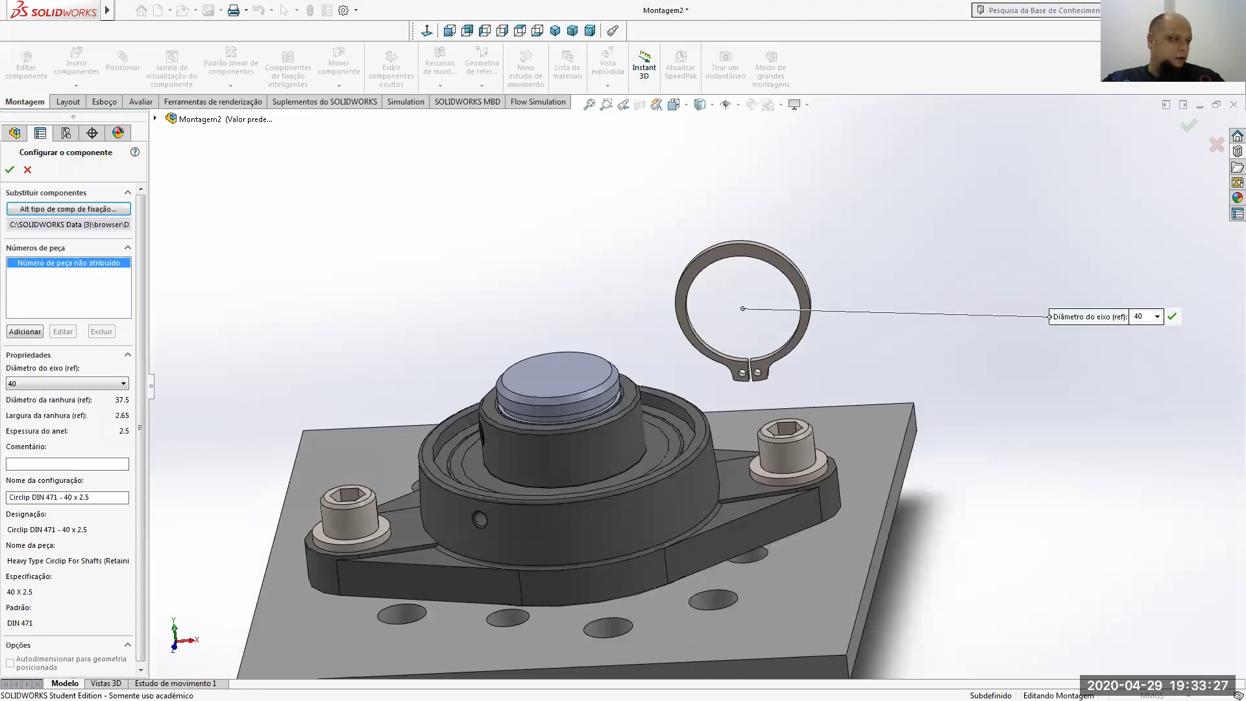
Switch to the PDF drawing in Adobe Acrobat Reader and check item 7's circlip size in the parts list
key("alt+Tab")
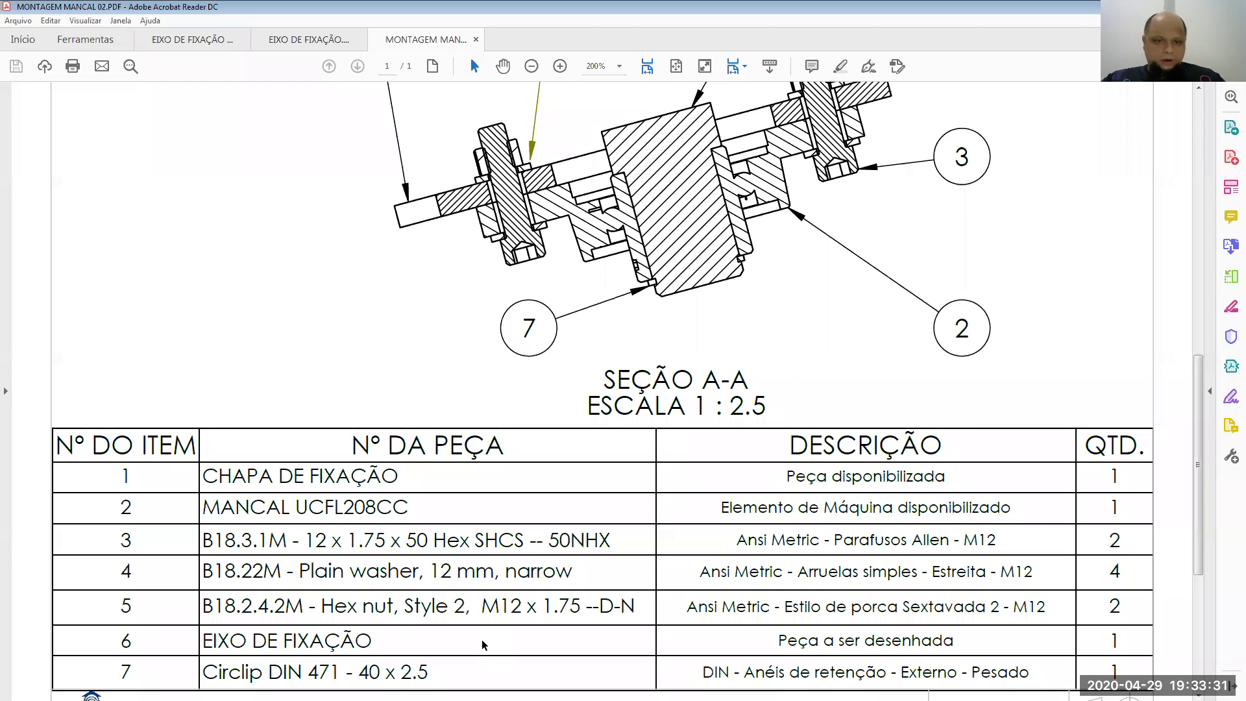
left_click_drag(358, 671, 429, 672)
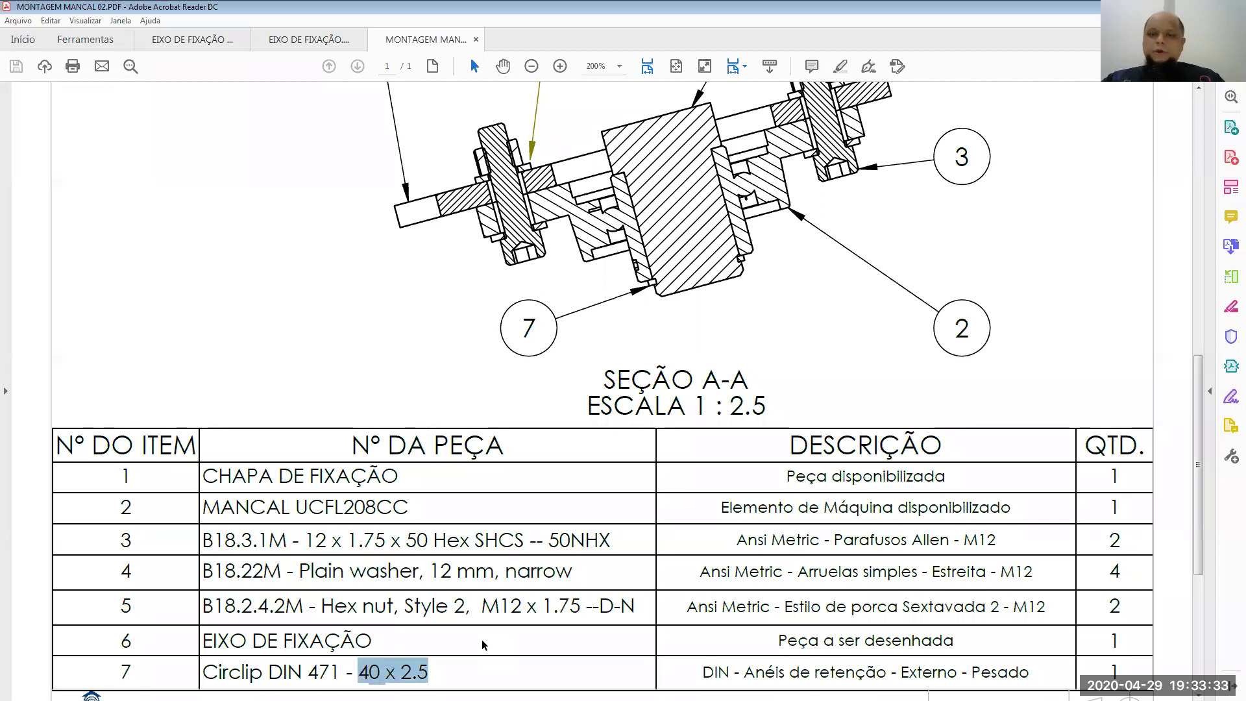
scroll(482, 644, "down", 4)
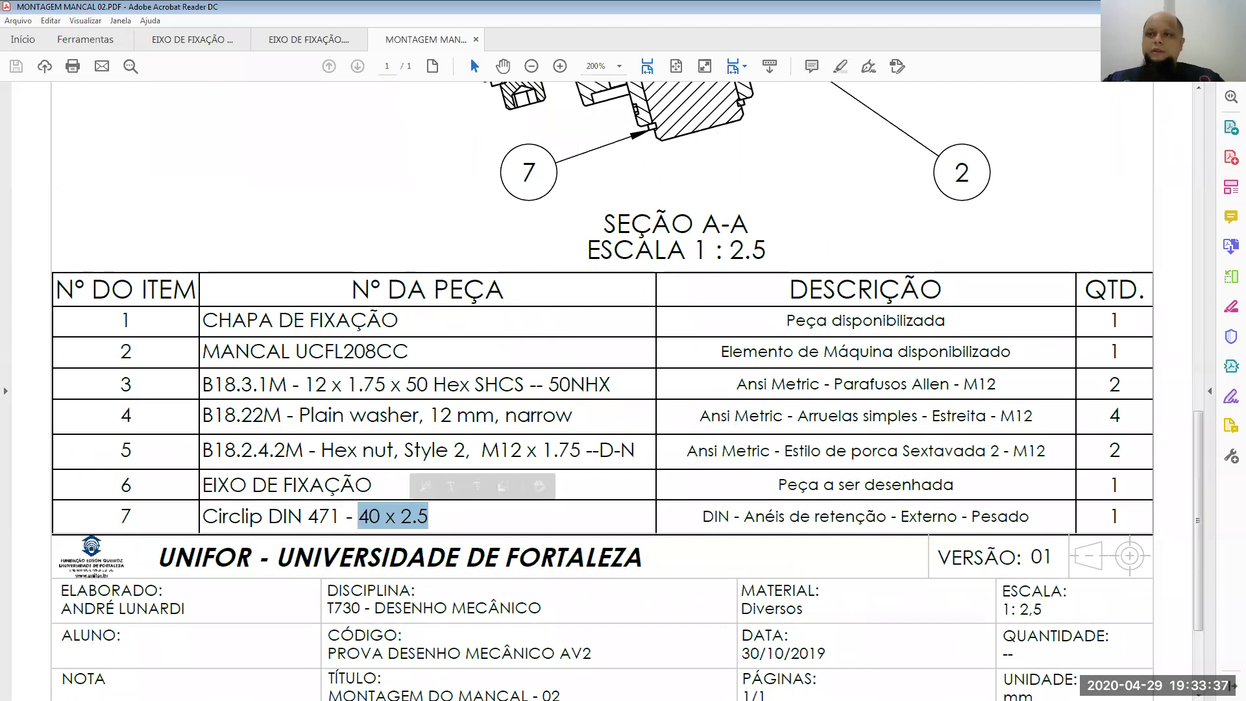
Switch back to SOLIDWORKS and configure the circlip for a shaft diameter of 40
key("alt+Tab")
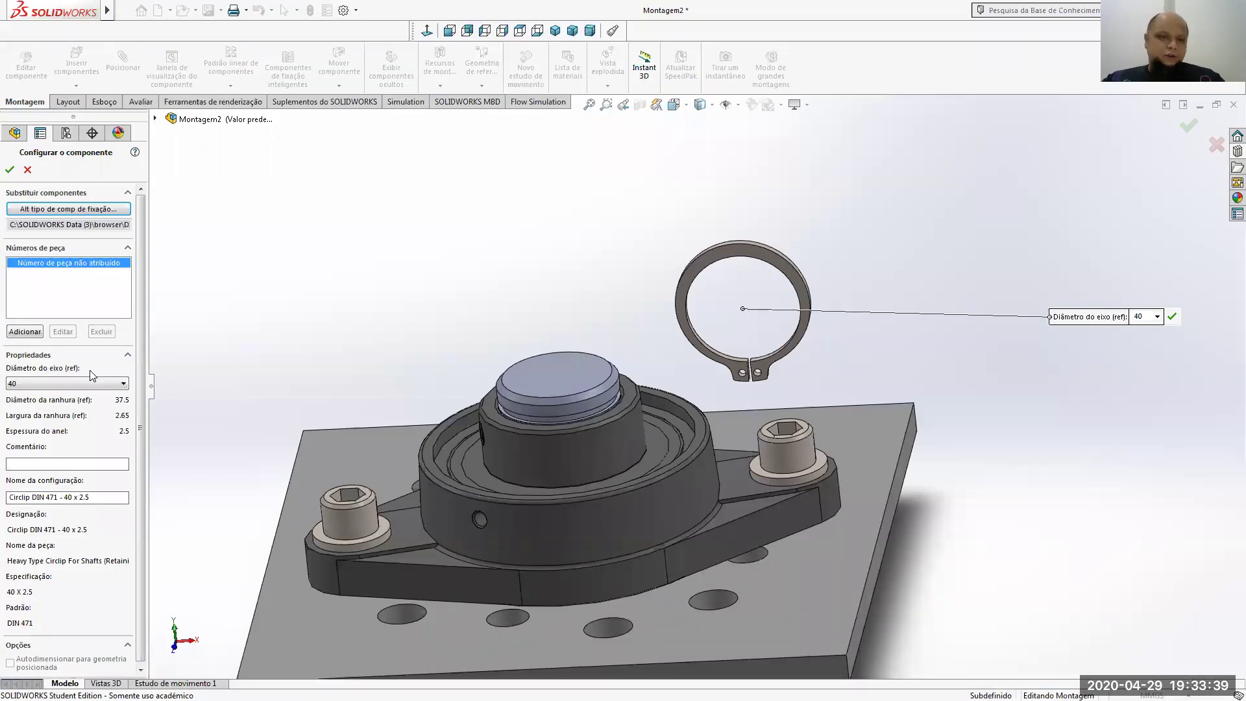
left_click(86, 383)
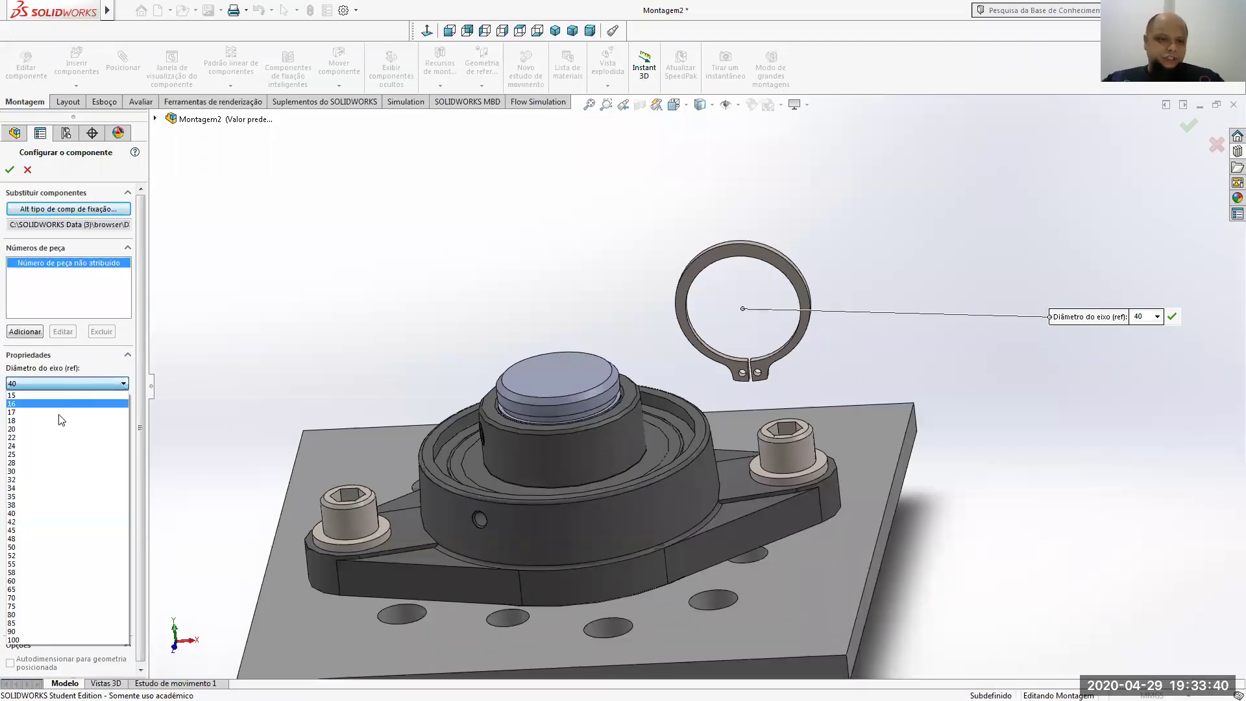
left_click(26, 504)
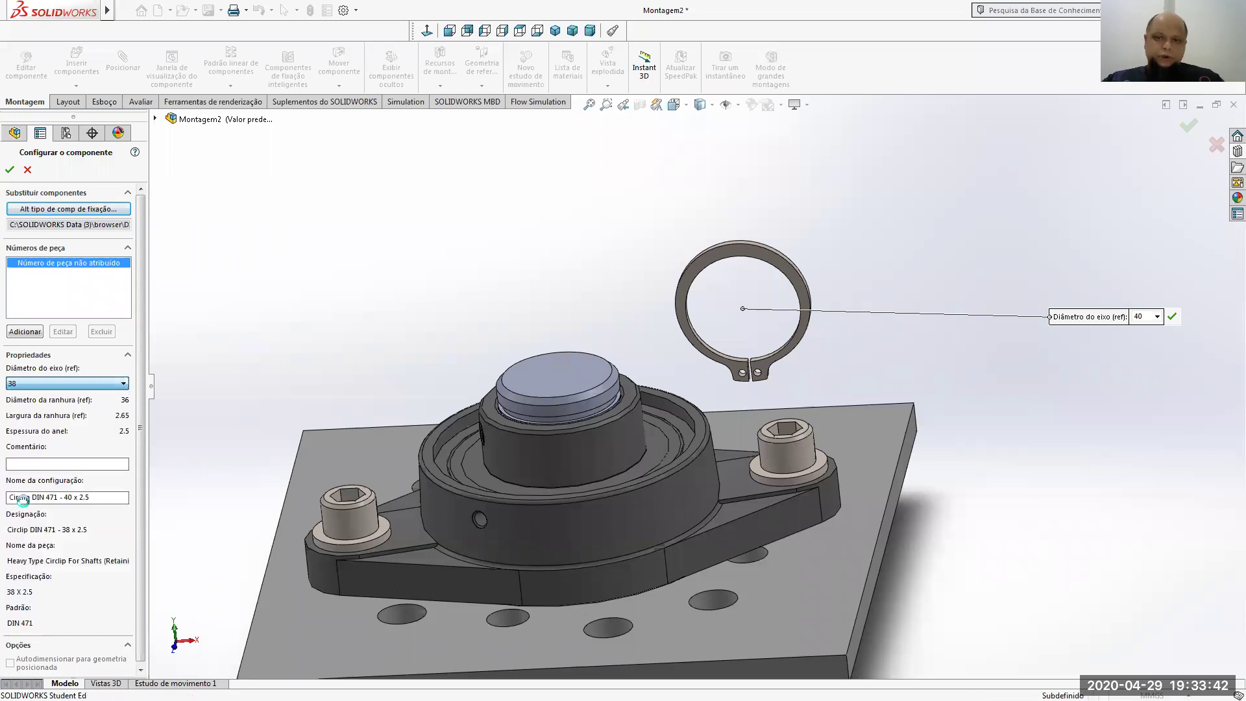
left_click(35, 382)
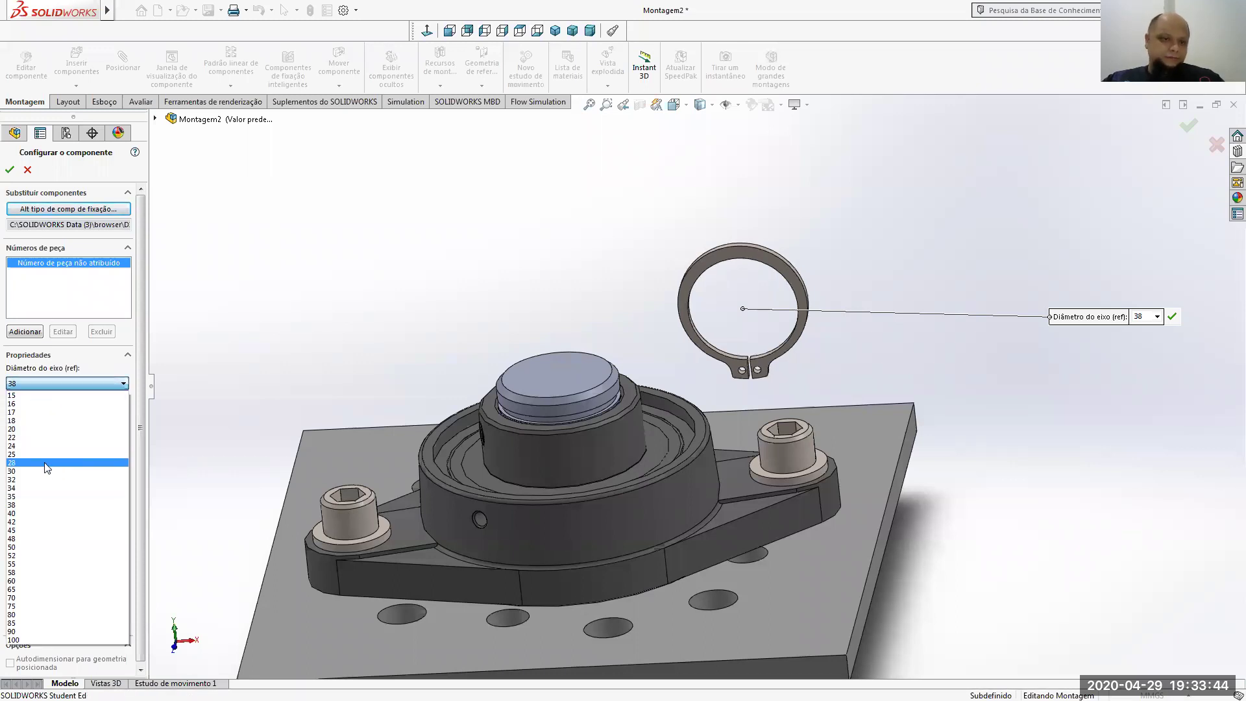
left_click(30, 512)
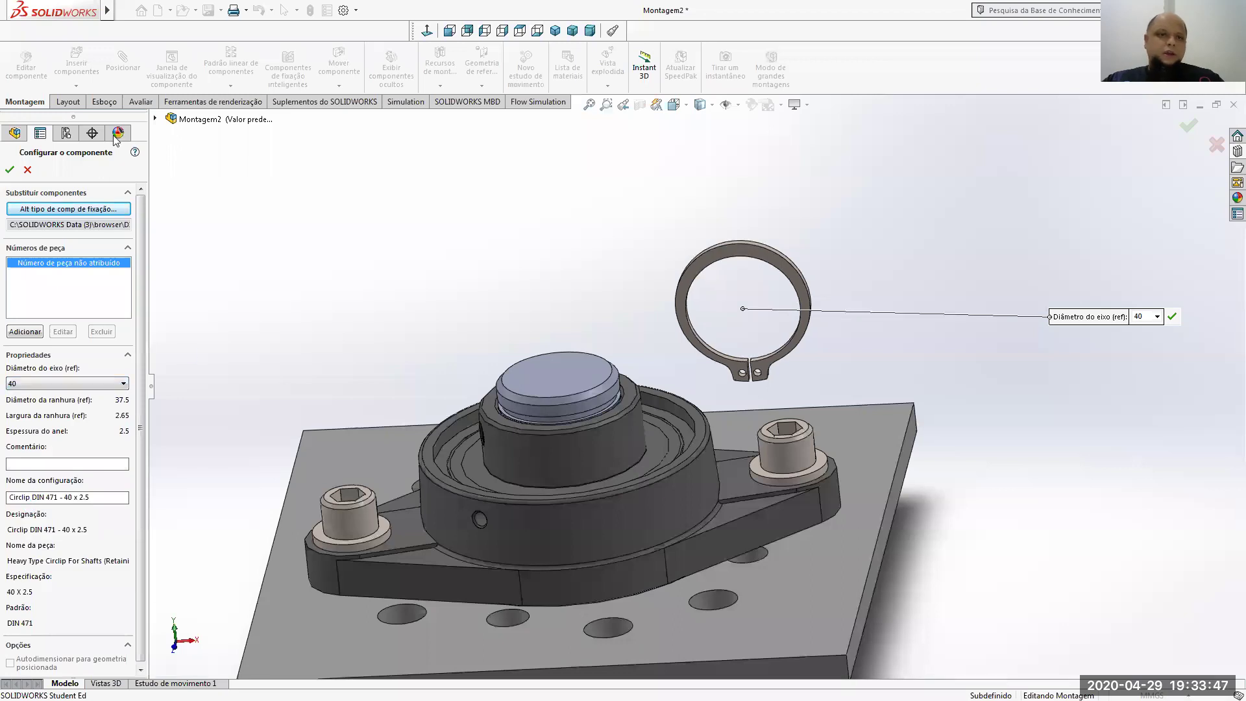
left_click(14, 132)
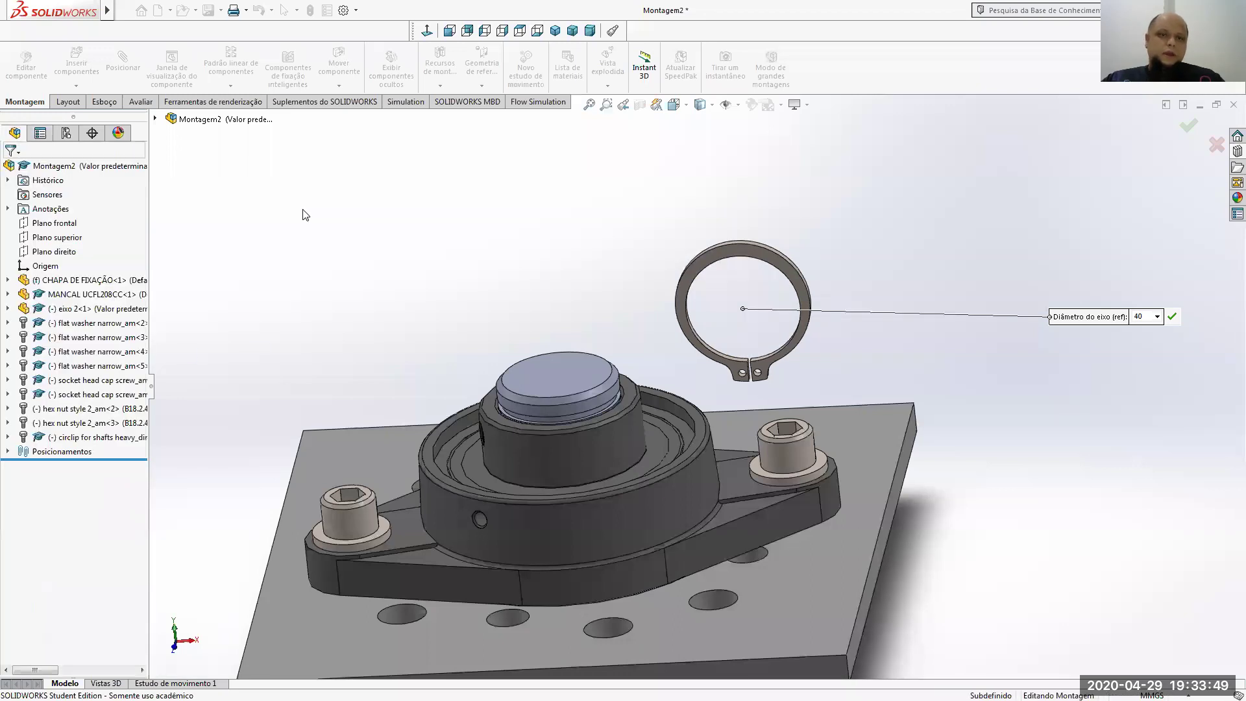
key("Return")
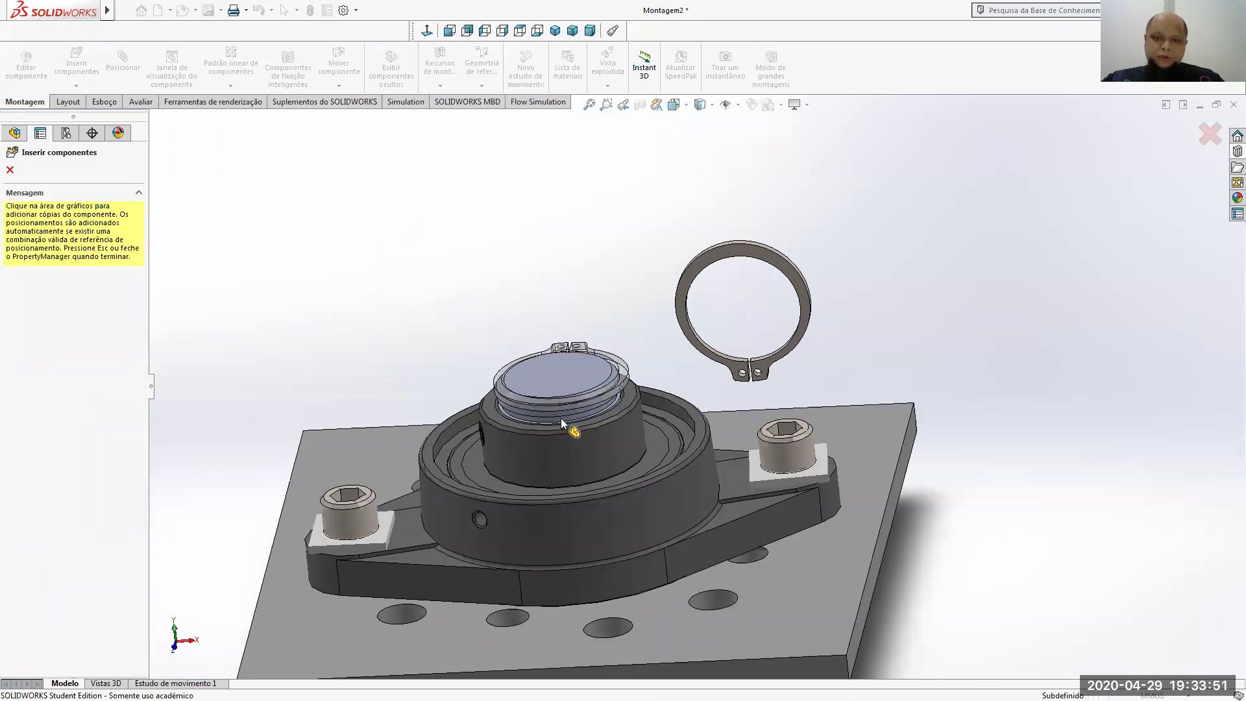
Place a copy of the circlip in the shaft groove and delete the loose circlip beside the shaft
scroll(565, 417, "down", 5)
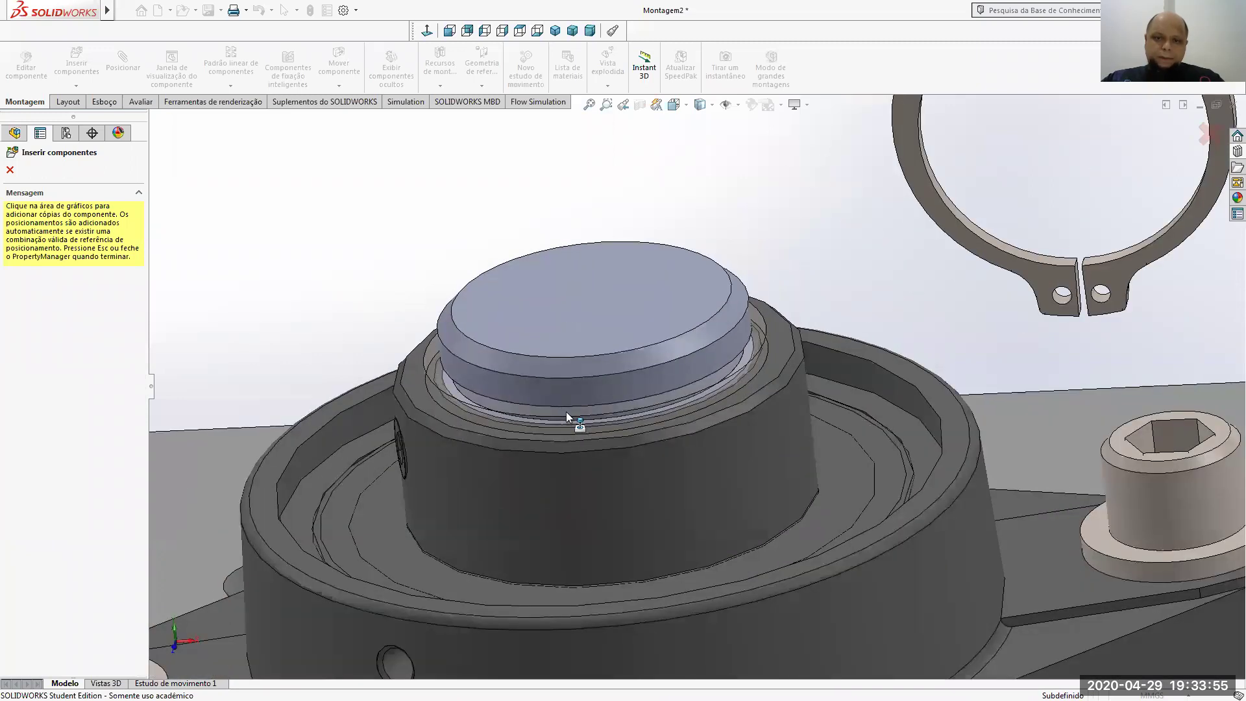
left_click(566, 412)
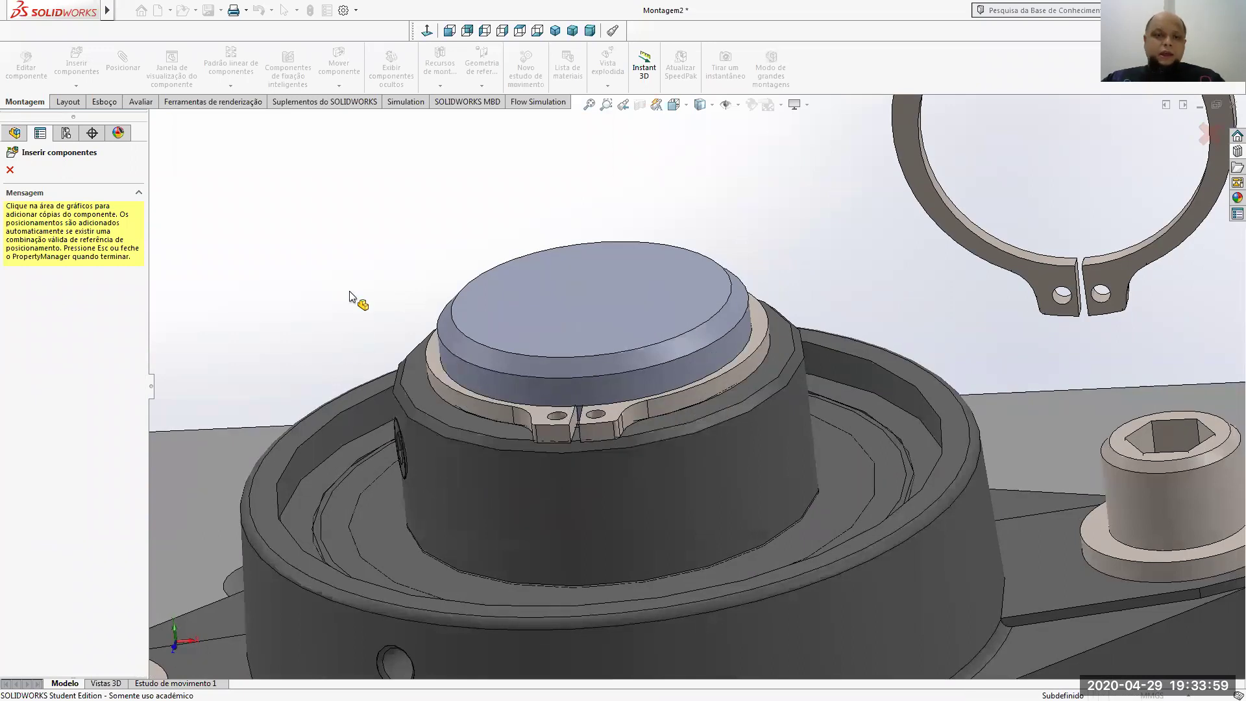
left_click(10, 169)
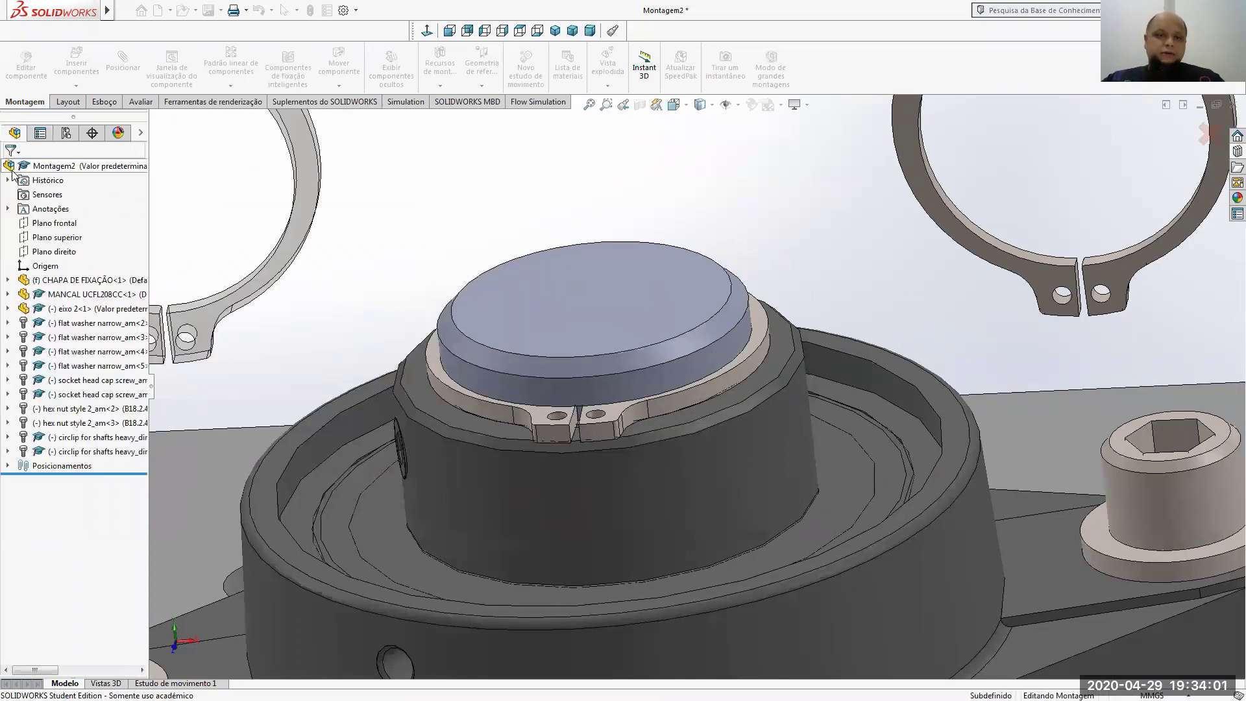
right_click(1055, 274)
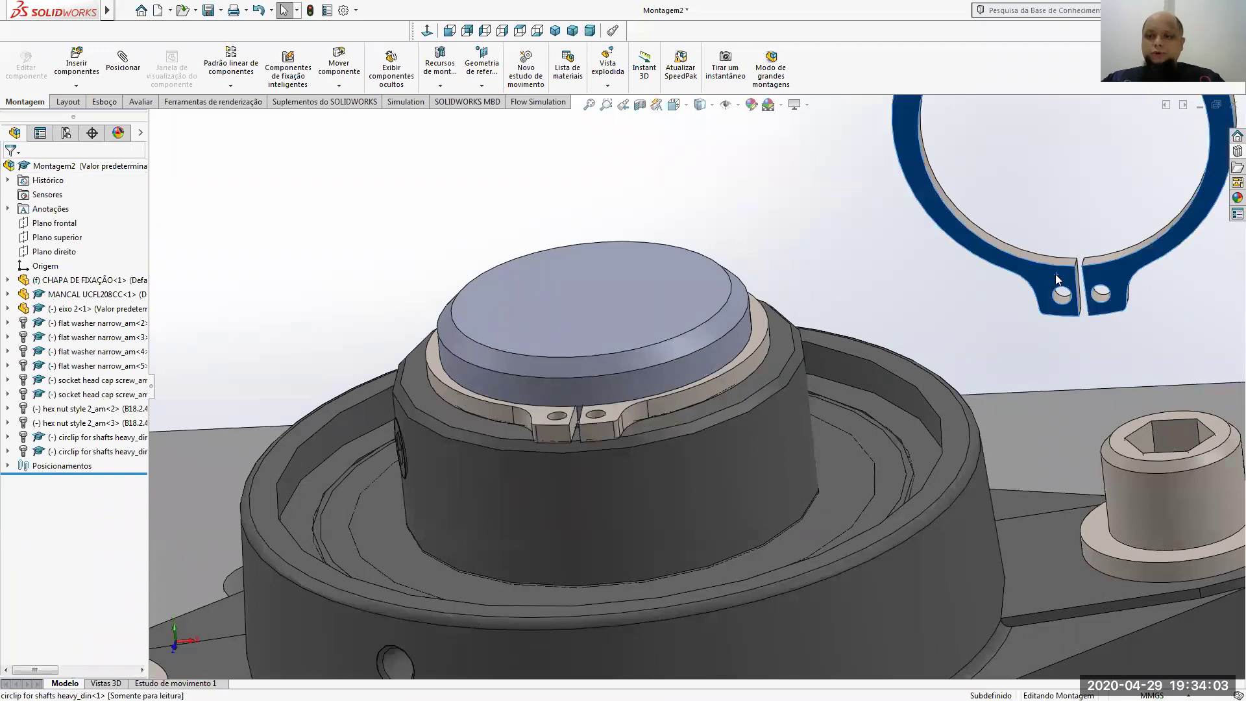
left_click(977, 452)
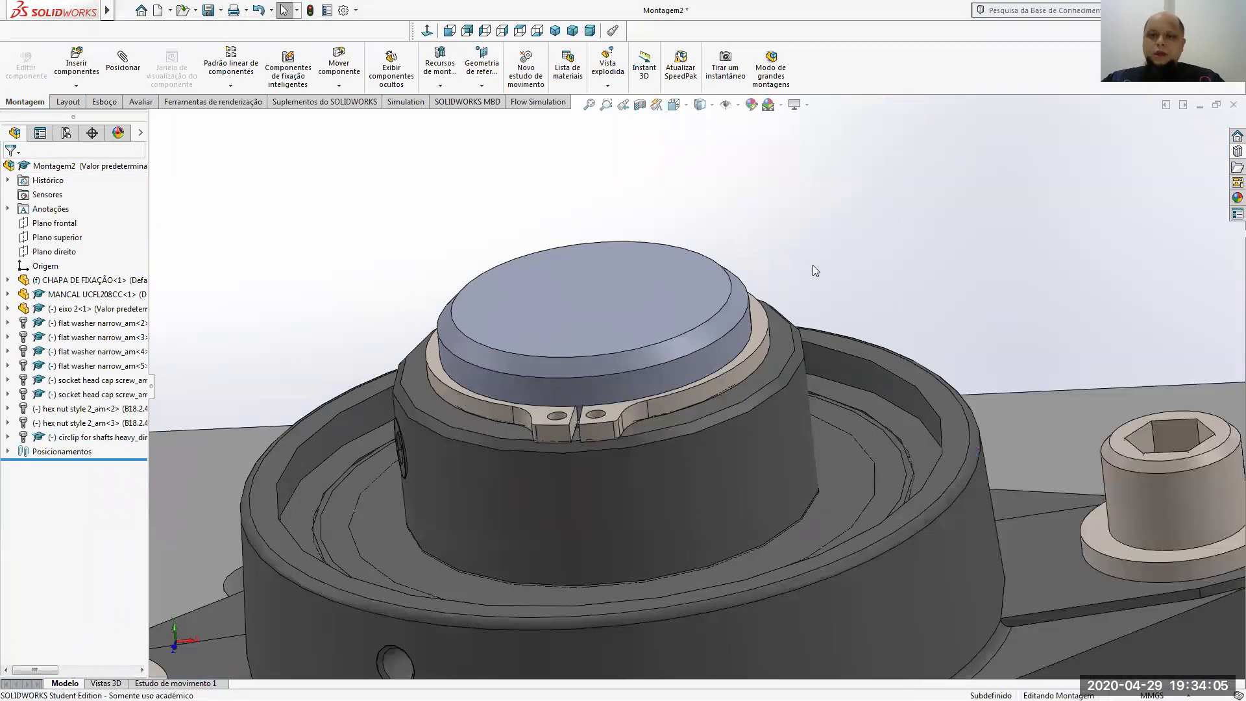
Rotate the fitted circlip freely around the shaft within its groove
scroll(812, 265, "up", 3)
middle_click_drag(808, 259, 772, 369)
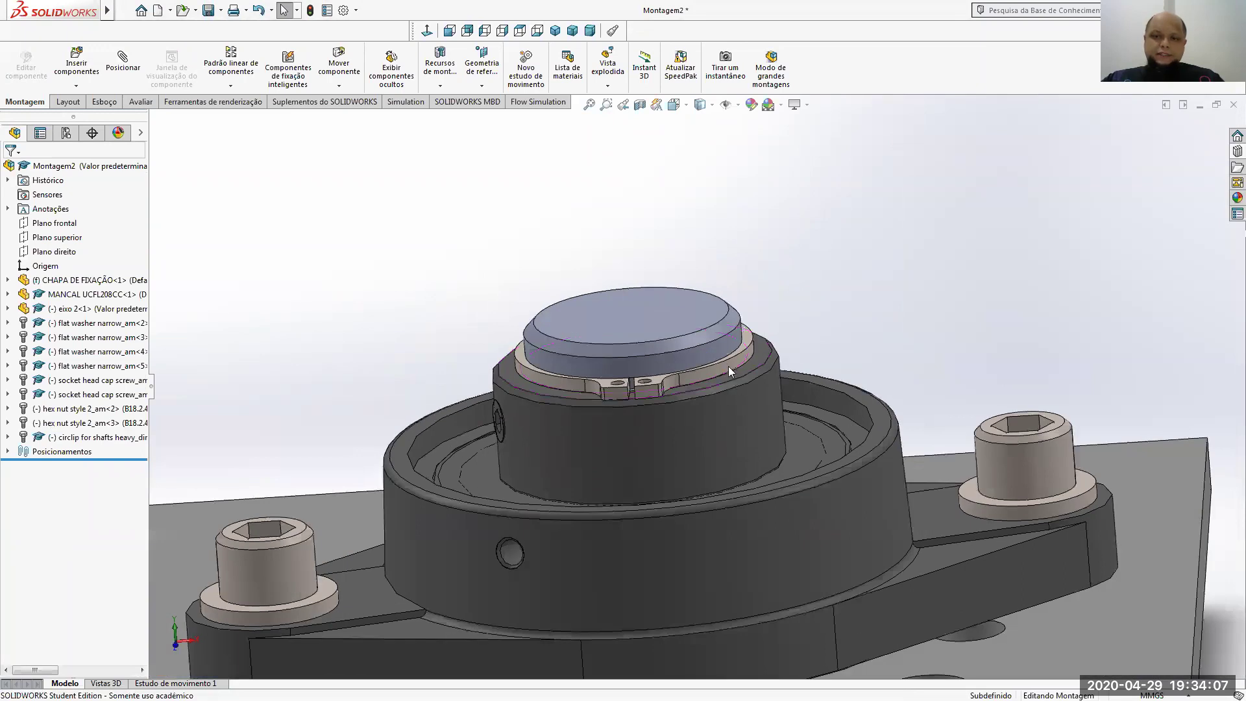
left_click_drag(750, 356, 805, 357)
left_click_drag(717, 364, 753, 363)
middle_click_drag(753, 363, 757, 445)
left_click_drag(756, 445, 735, 390)
key("Escape")
scroll(825, 436, "down", 5)
middle_click_drag(841, 383, 922, 270)
left_click(979, 310)
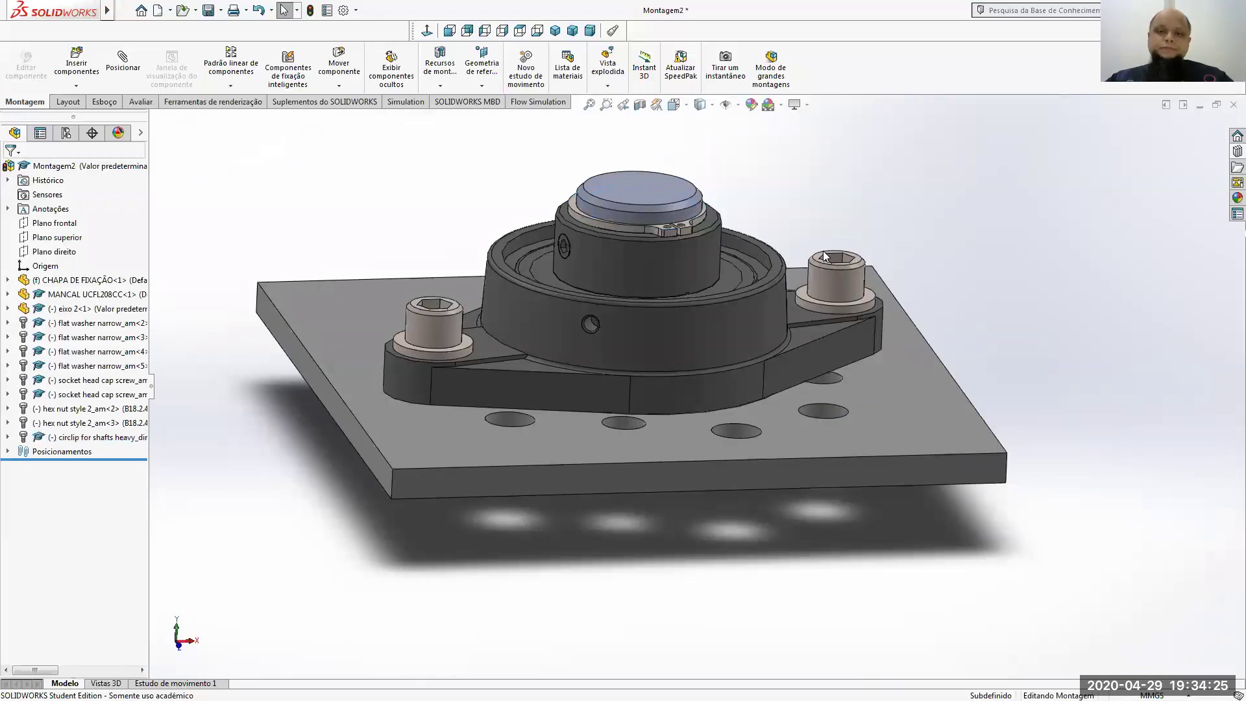
Orient the assembly to the isometric view
left_click(701, 105)
left_click(678, 104)
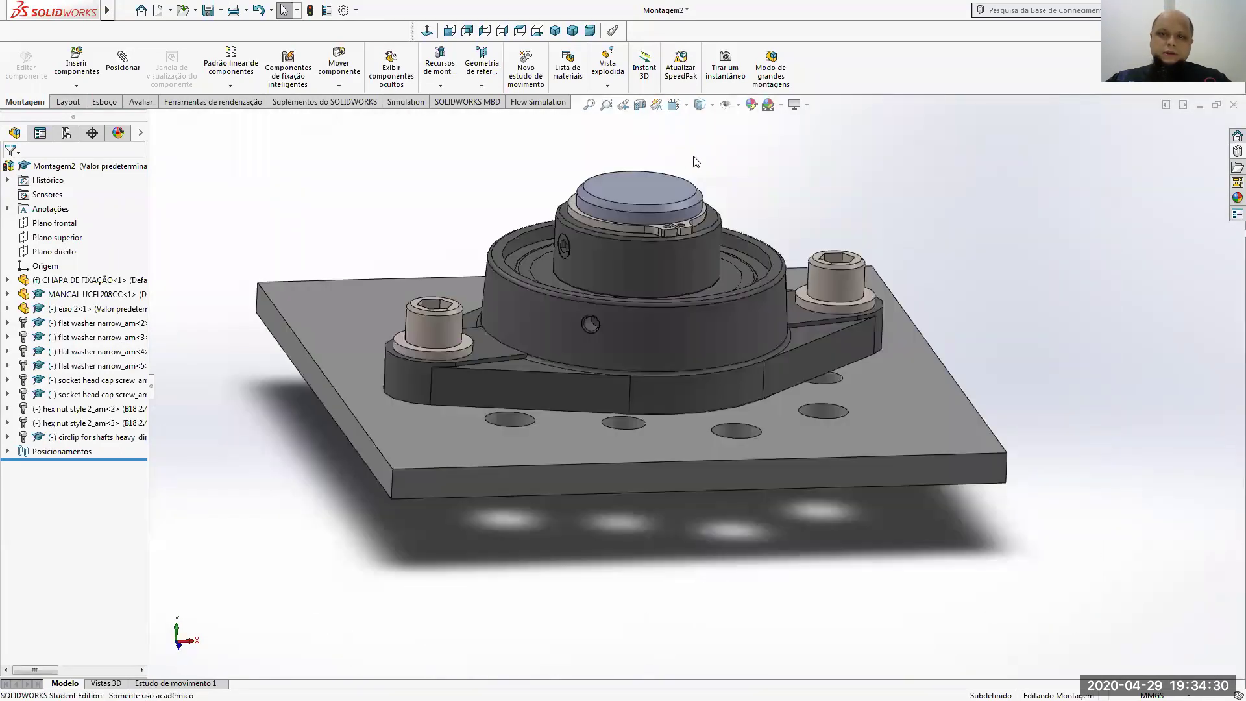
left_click(675, 103)
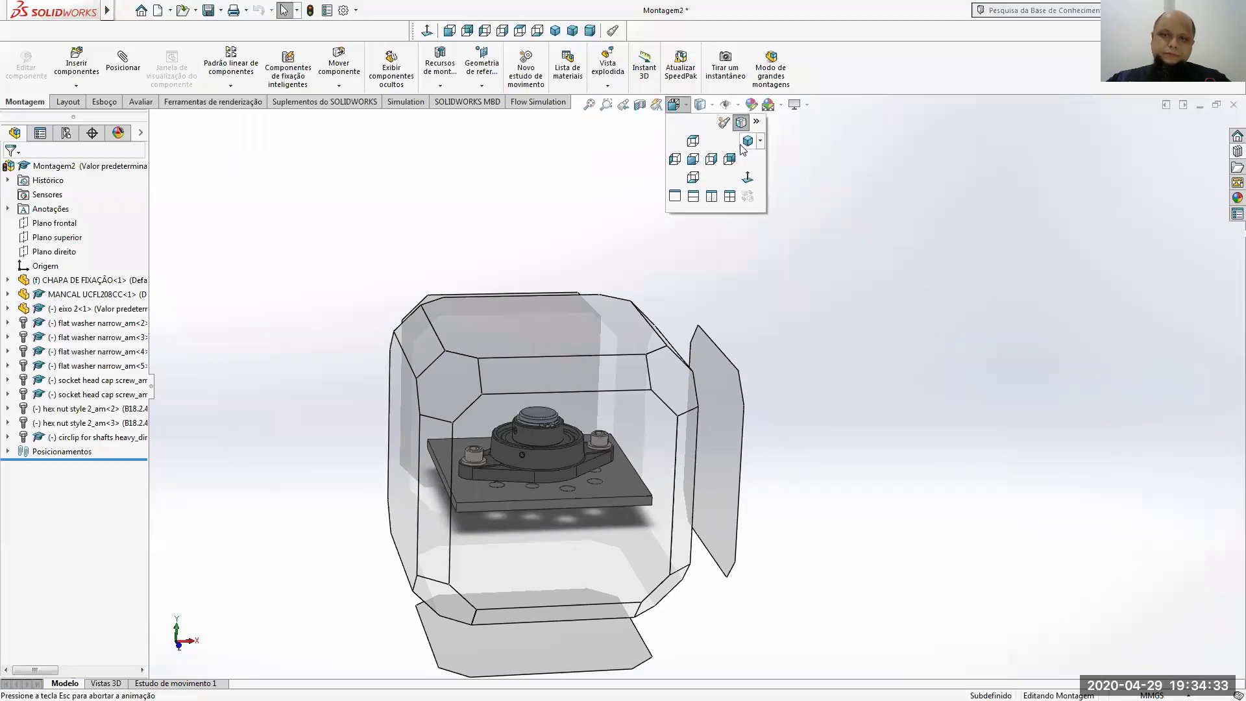
left_click(743, 139)
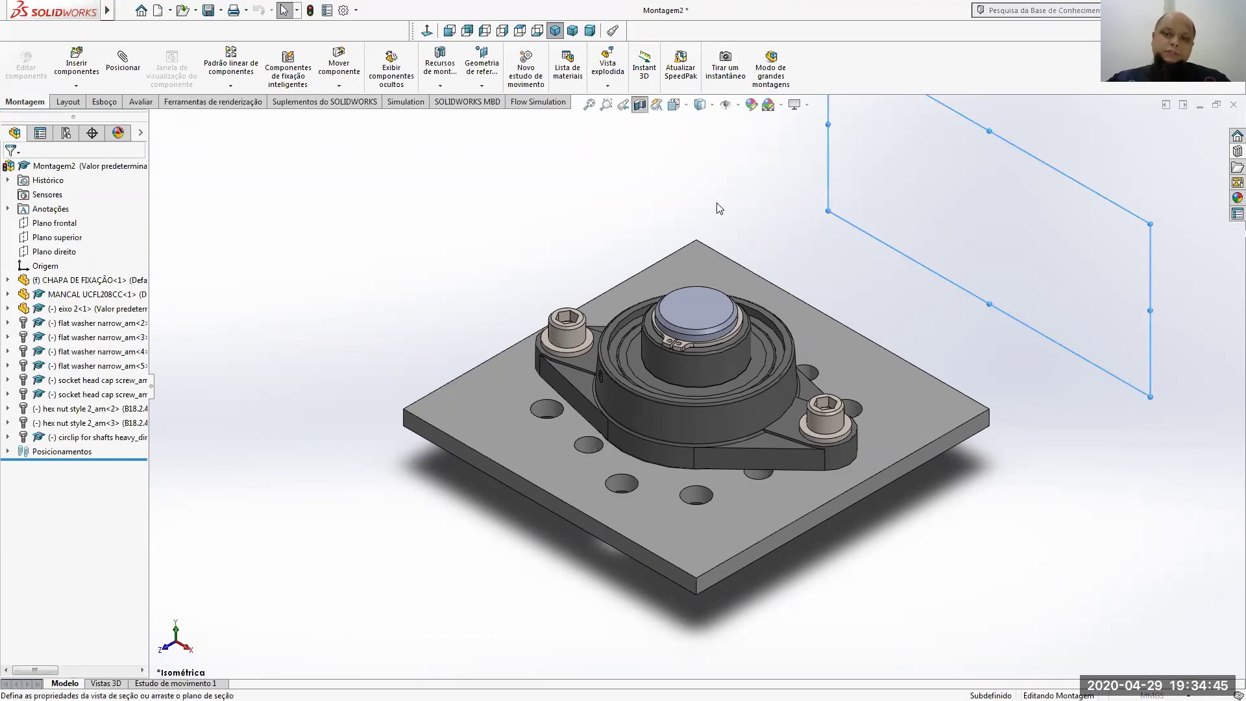
Section the assembly from the front plane, offset about 189.17 mm and rotated about 15.27°, cutting through the shaft and both screws
left_click_drag(947, 248, 732, 424)
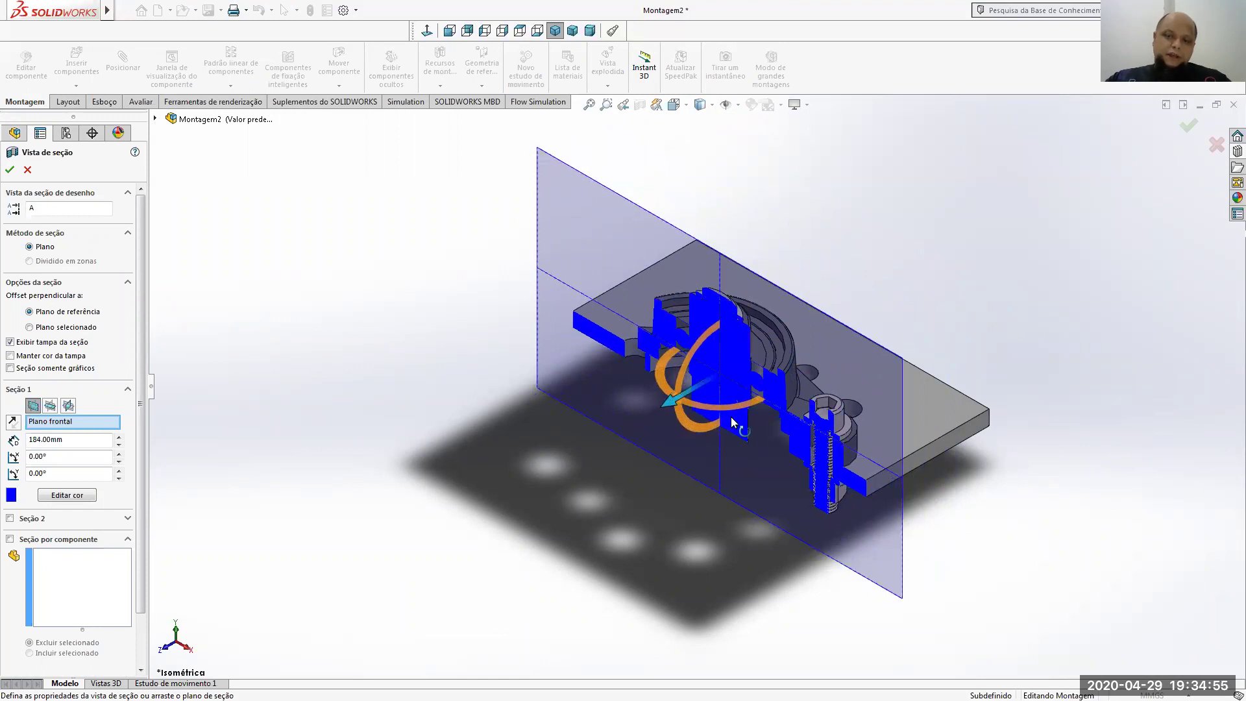
left_click_drag(733, 412, 703, 413)
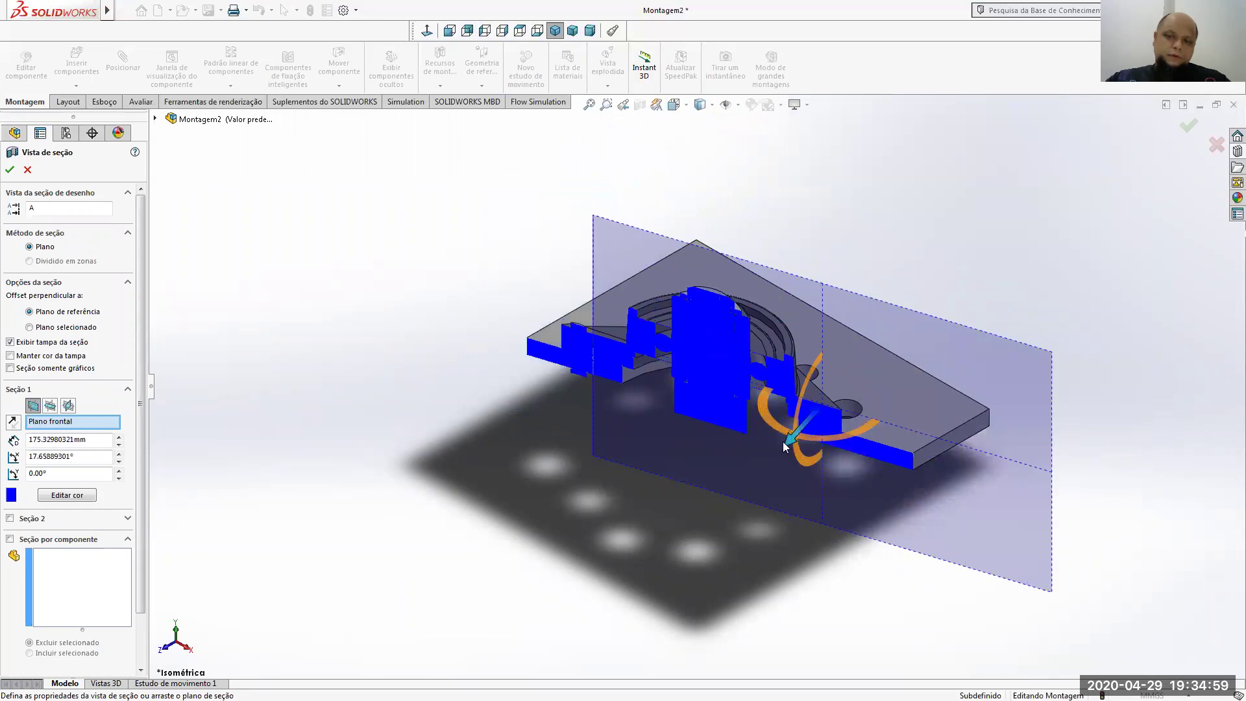
left_click_drag(785, 449, 778, 457)
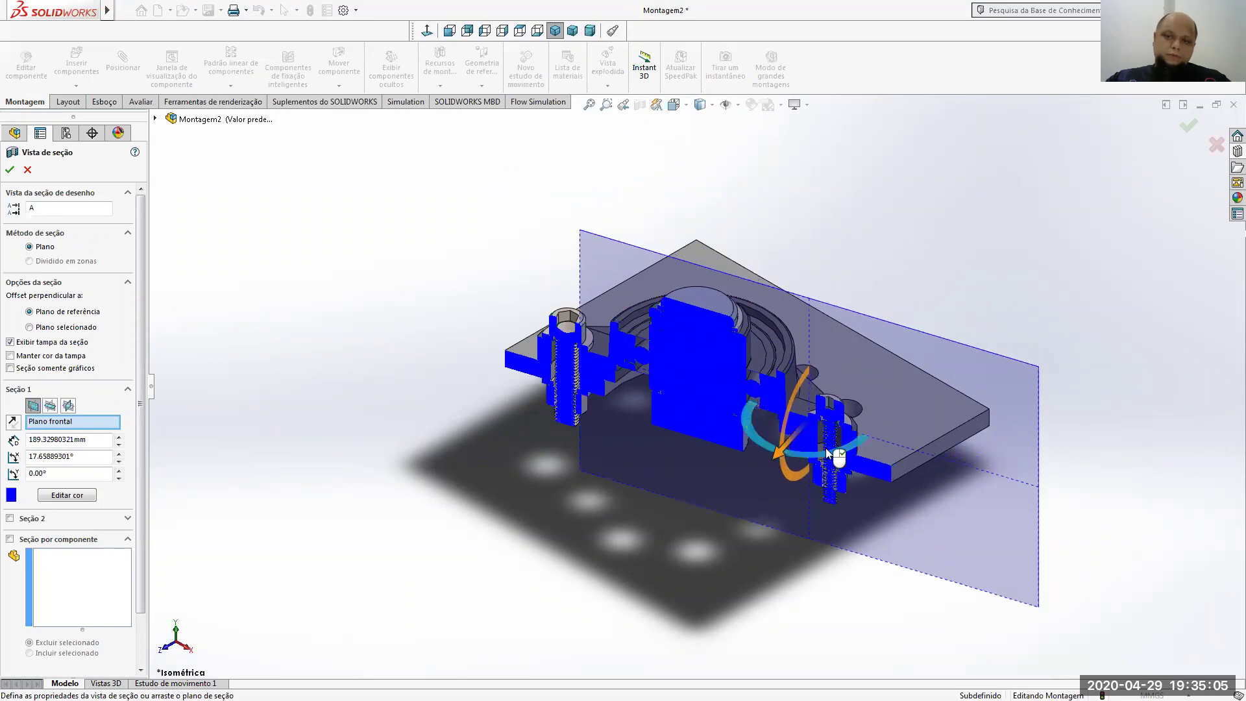
left_click_drag(821, 455, 819, 460)
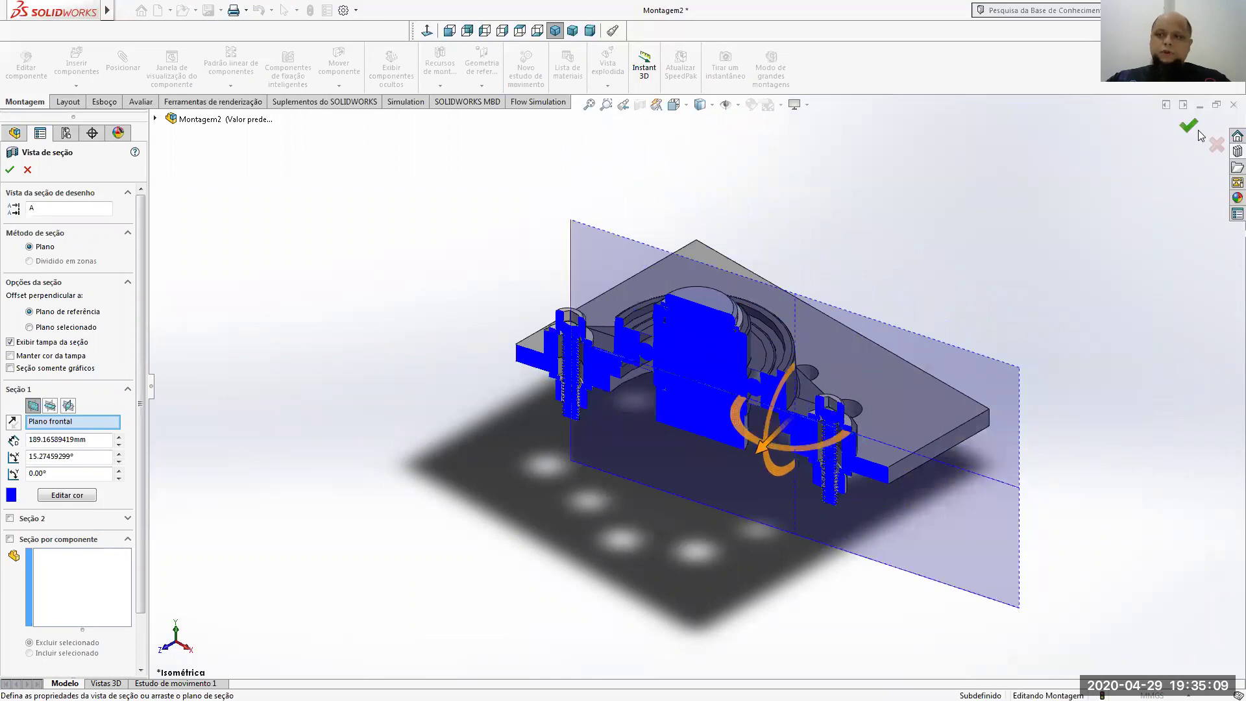
left_click(1200, 135)
Examine the sectioned assembly up close, checking both screw, washer and nut joints and the fit of shaft, bearing and circlip
middle_click_drag(745, 526, 772, 445)
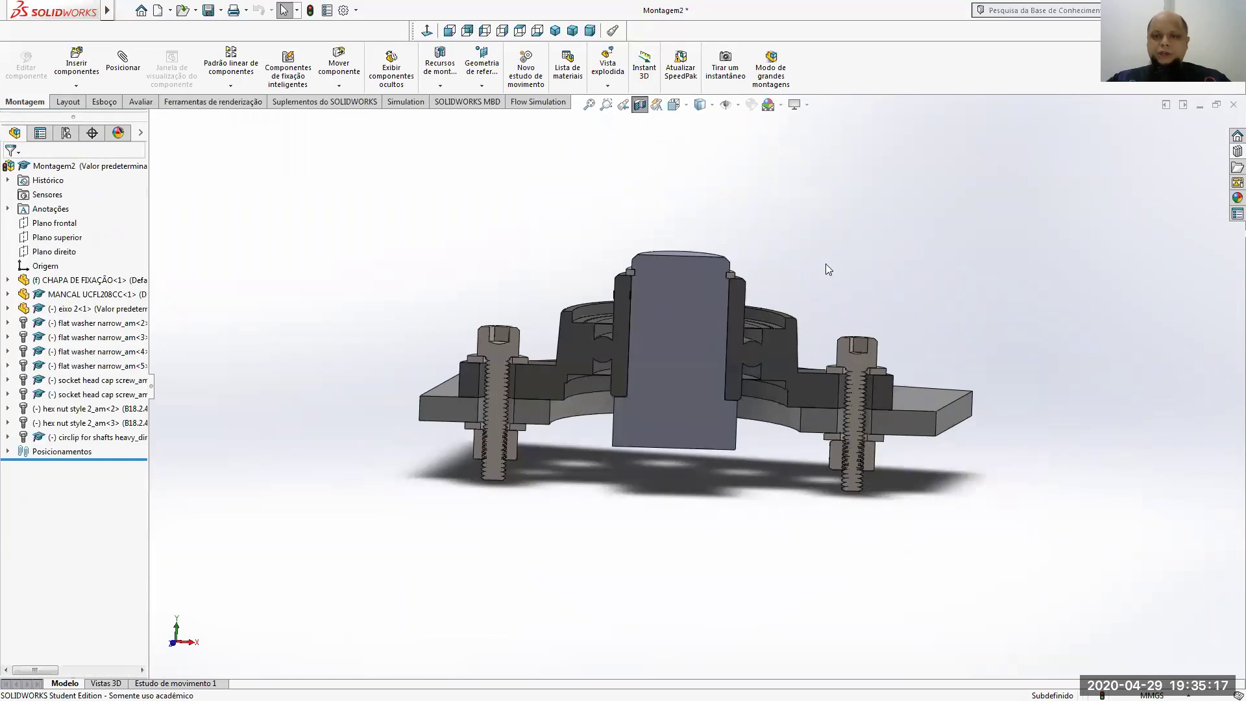
scroll(839, 438, "down", 5)
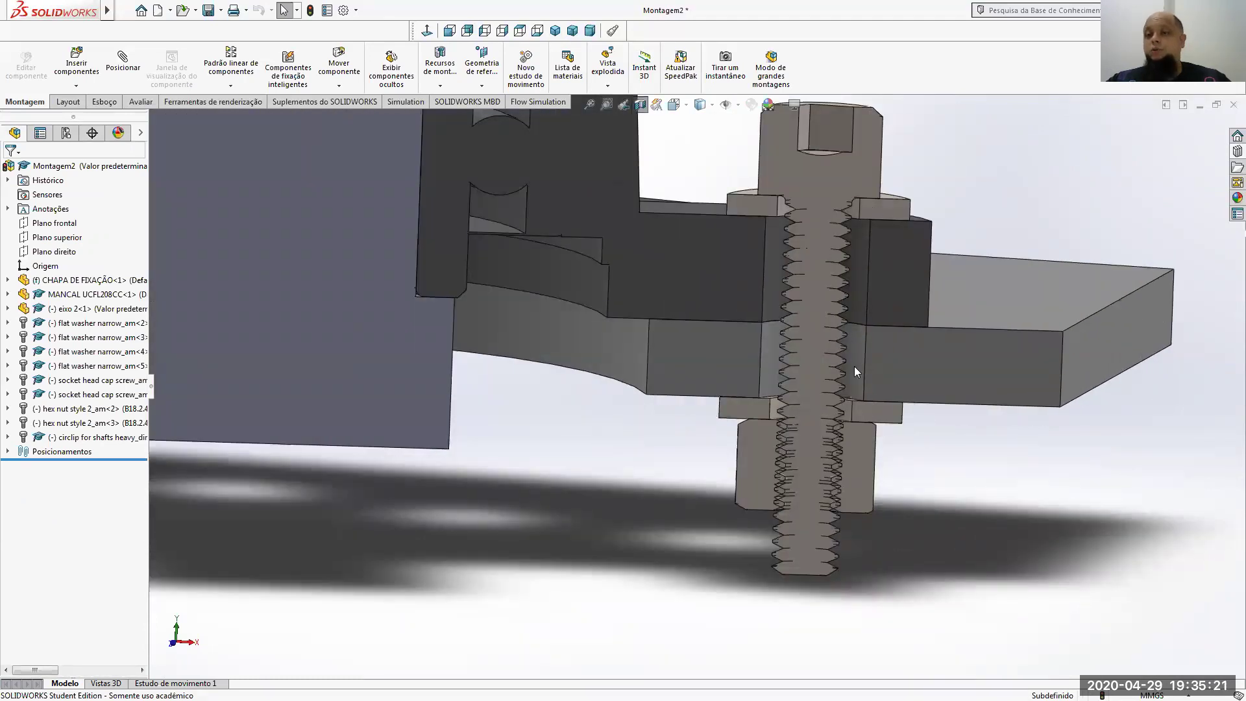
scroll(856, 394, "up", 6)
scroll(535, 316, "down", 5)
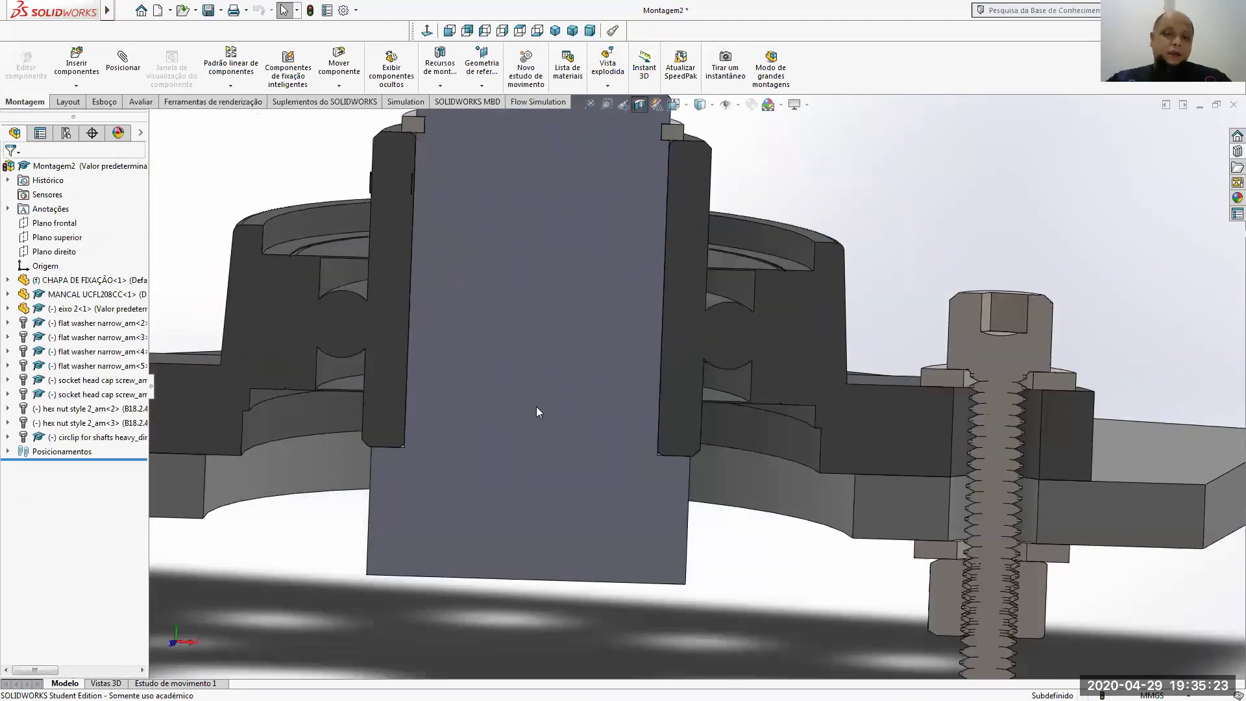
scroll(539, 407, "up", 5)
scroll(424, 456, "down", 6)
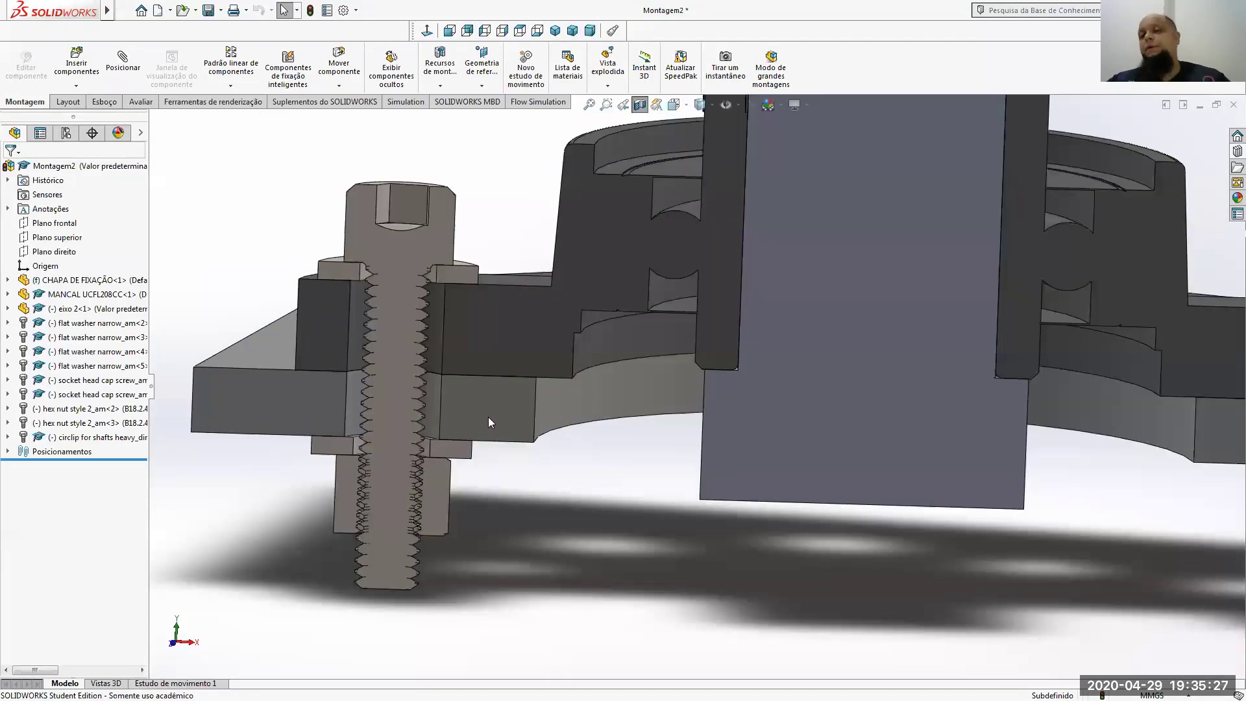
scroll(488, 417, "up", 5)
mouse_move(675, 499)
middle_mouse_down()
mouse_move(730, 458)
mouse_move(779, 493)
mouse_move(809, 487)
mouse_move(751, 475)
mouse_move(732, 522)
middle_mouse_up()
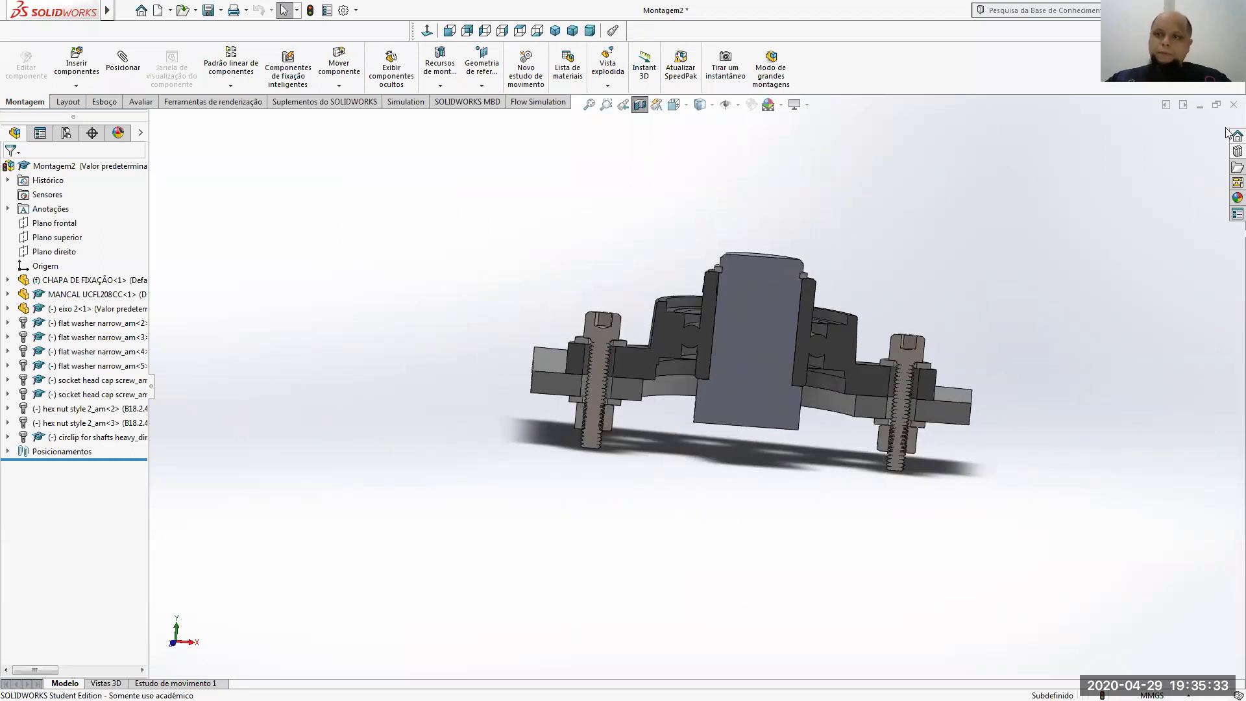
Close the section view and set the length of one M12 socket head cap screw to 45 mm in its Toolbox definition
middle_click_drag(714, 338, 687, 438)
scroll(687, 438, "down", 5)
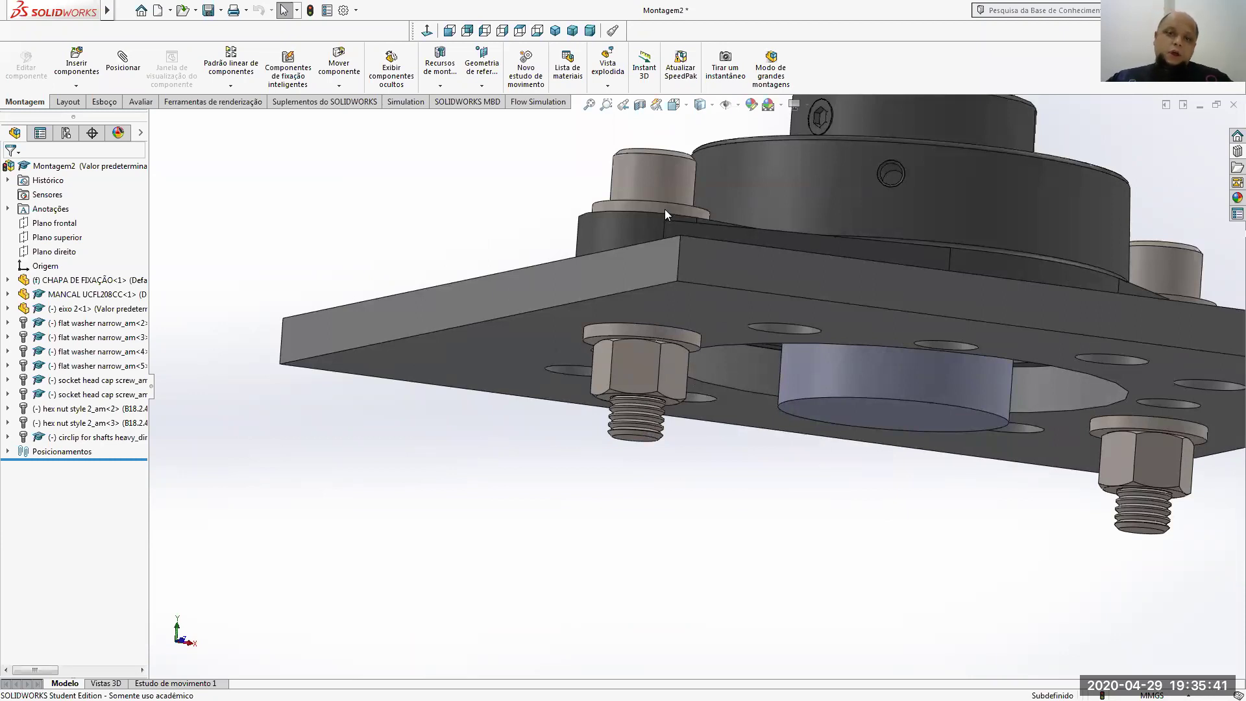
left_click(651, 184)
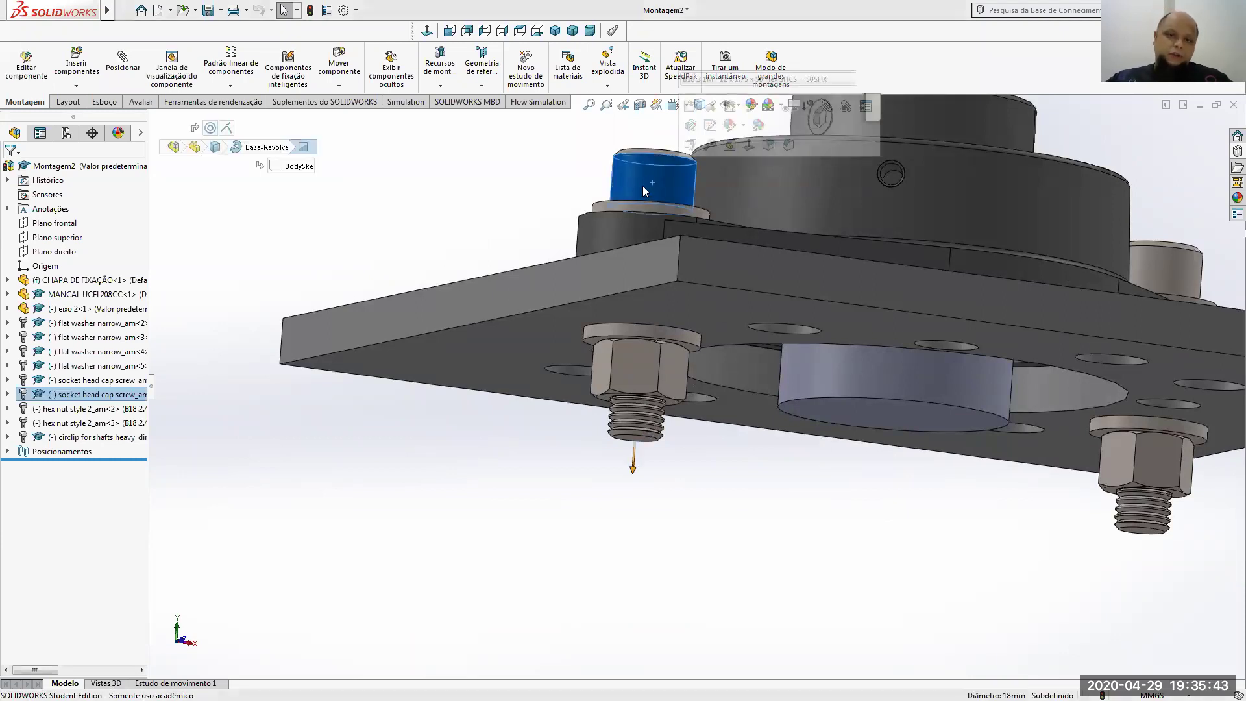
right_click(96, 395)
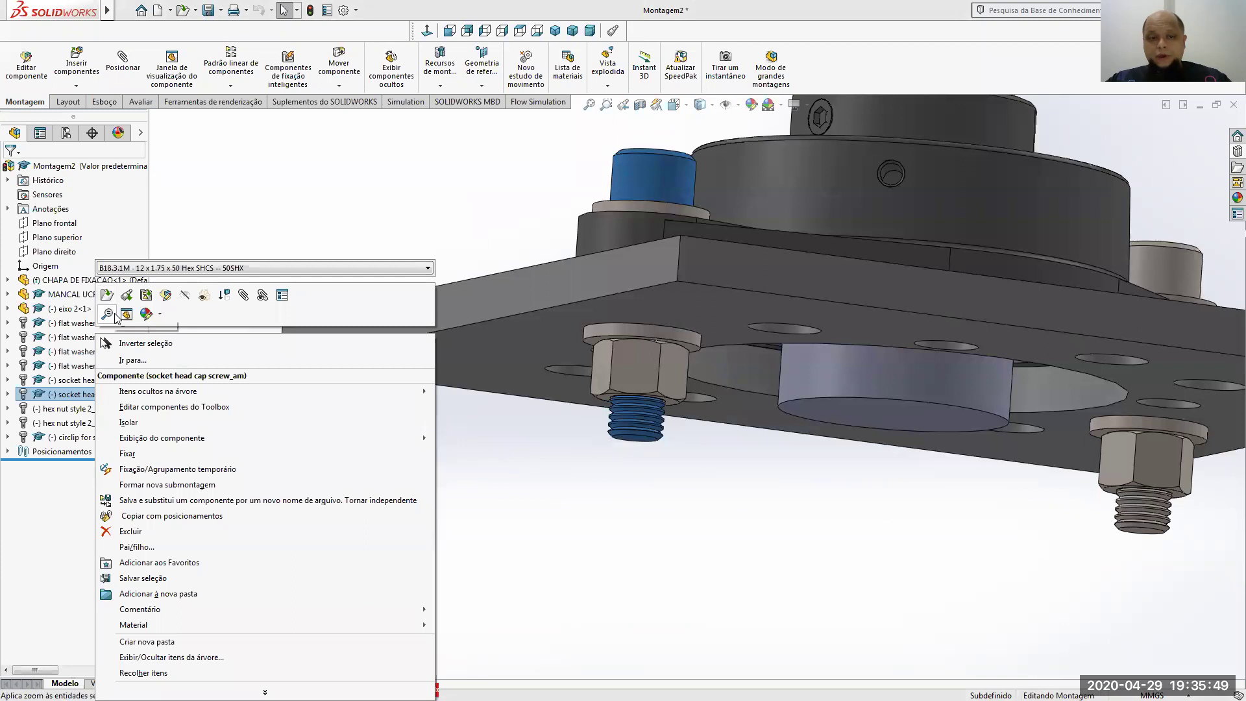
left_click(170, 408)
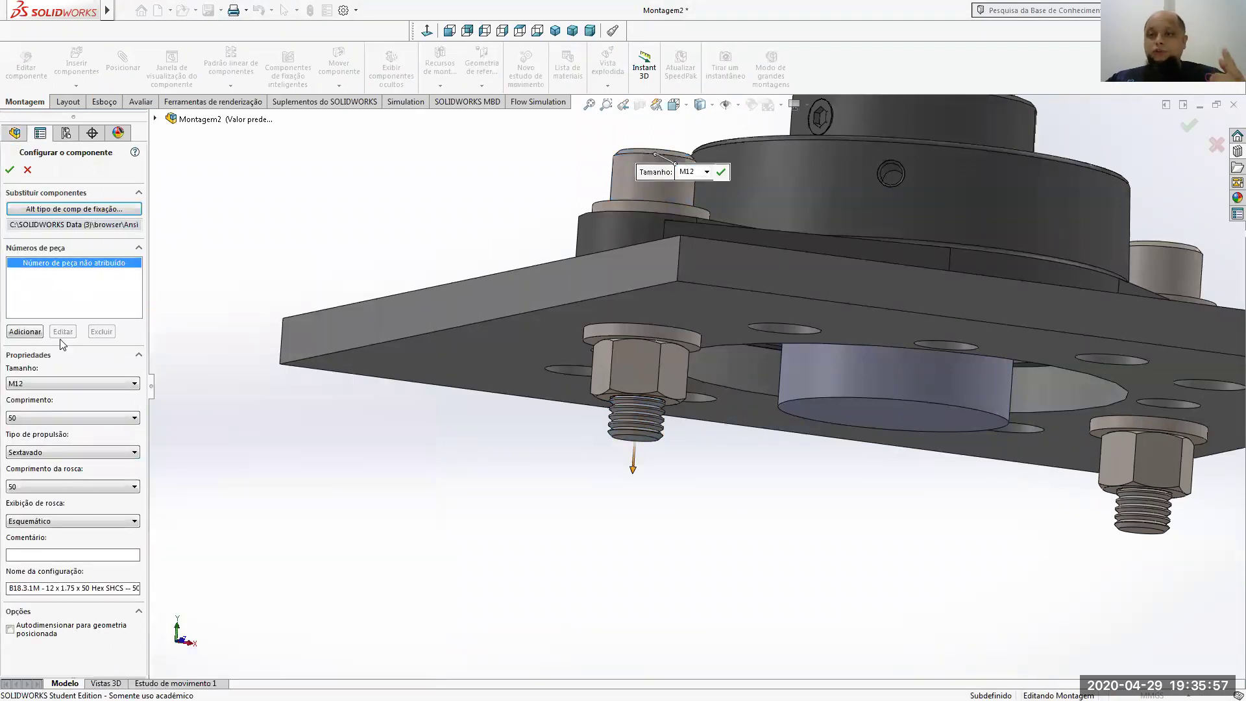
left_click(43, 417)
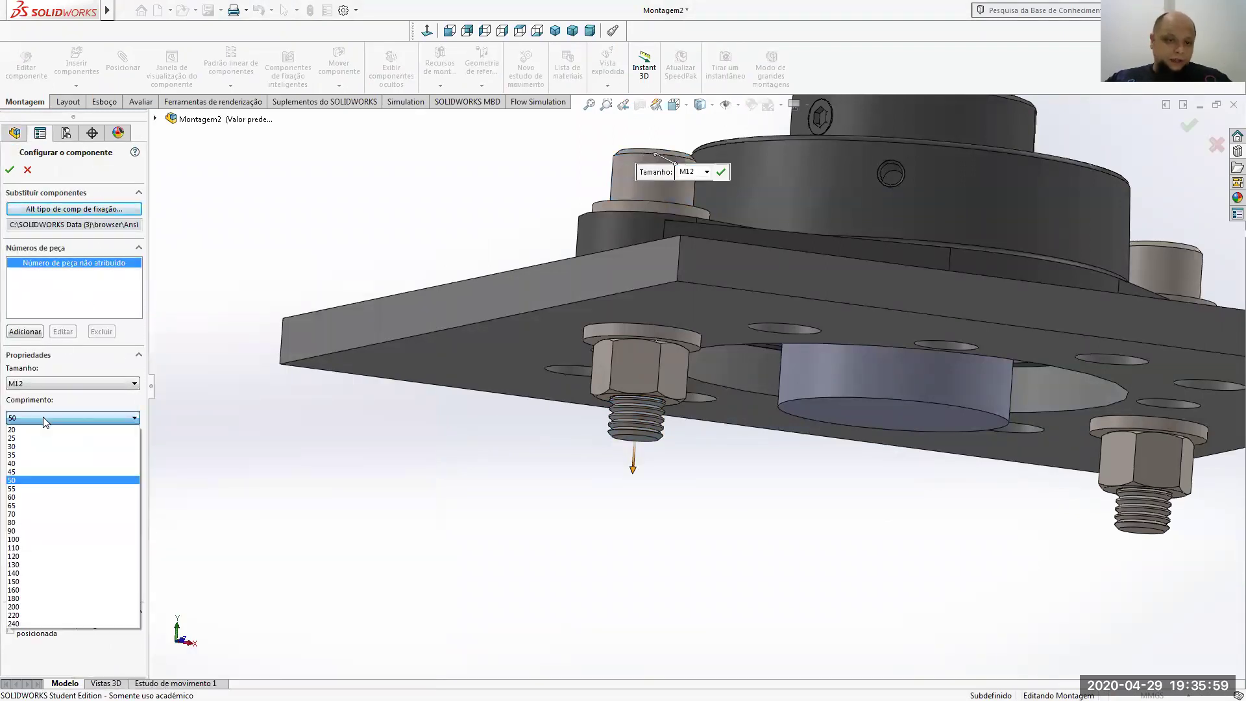
left_click(13, 472)
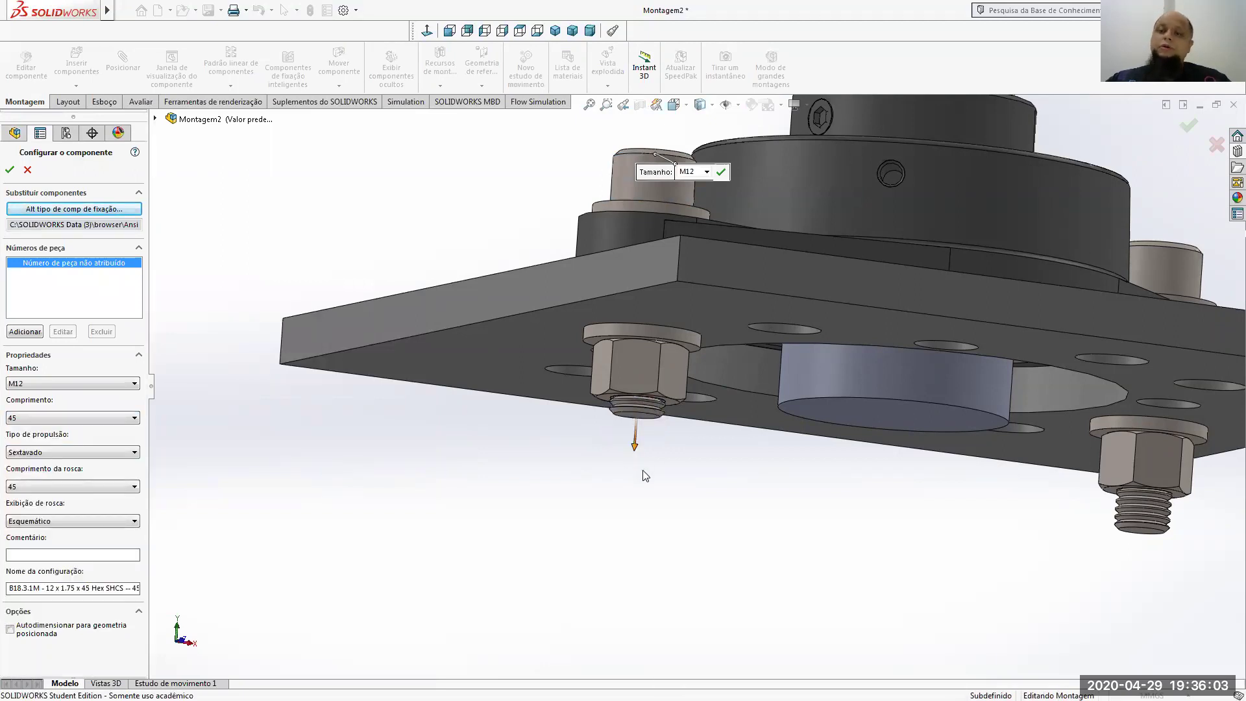
left_click(9, 170)
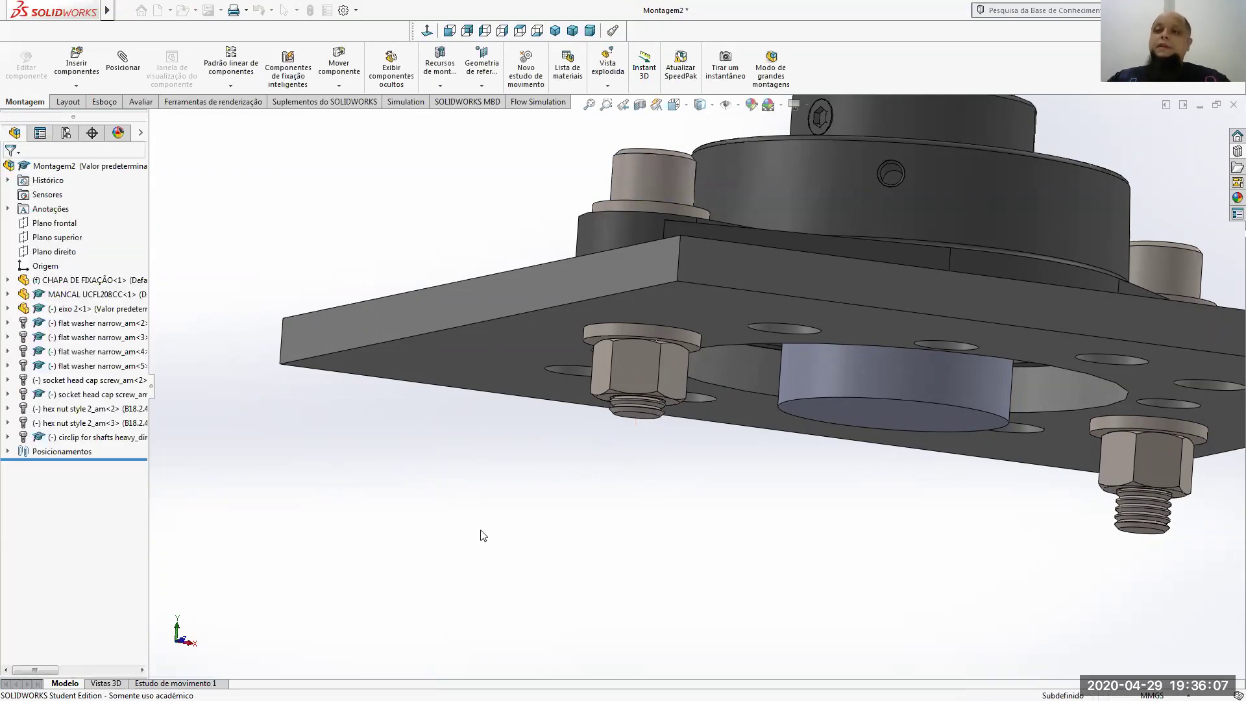
Set the other M12 socket head cap screw, still 50 mm long, to a 45 mm length in its Toolbox definition
scroll(701, 468, "up", 3)
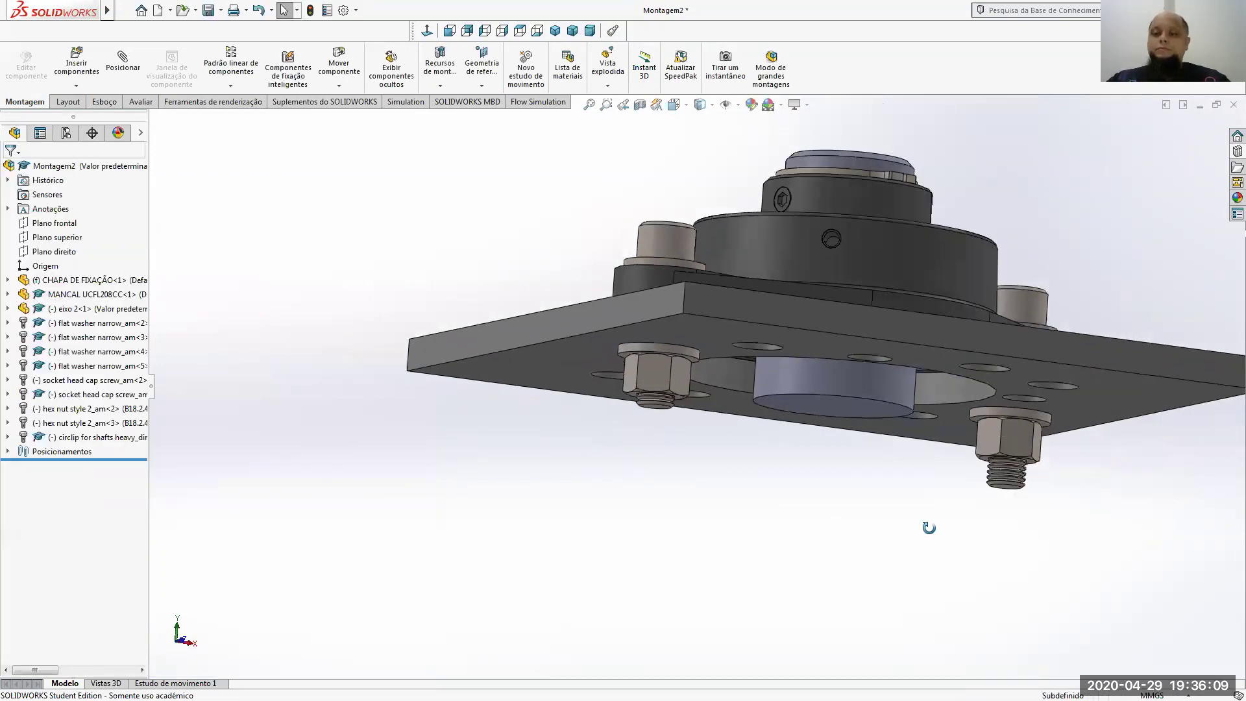
middle_click_drag(929, 528, 918, 523)
left_click(1057, 302)
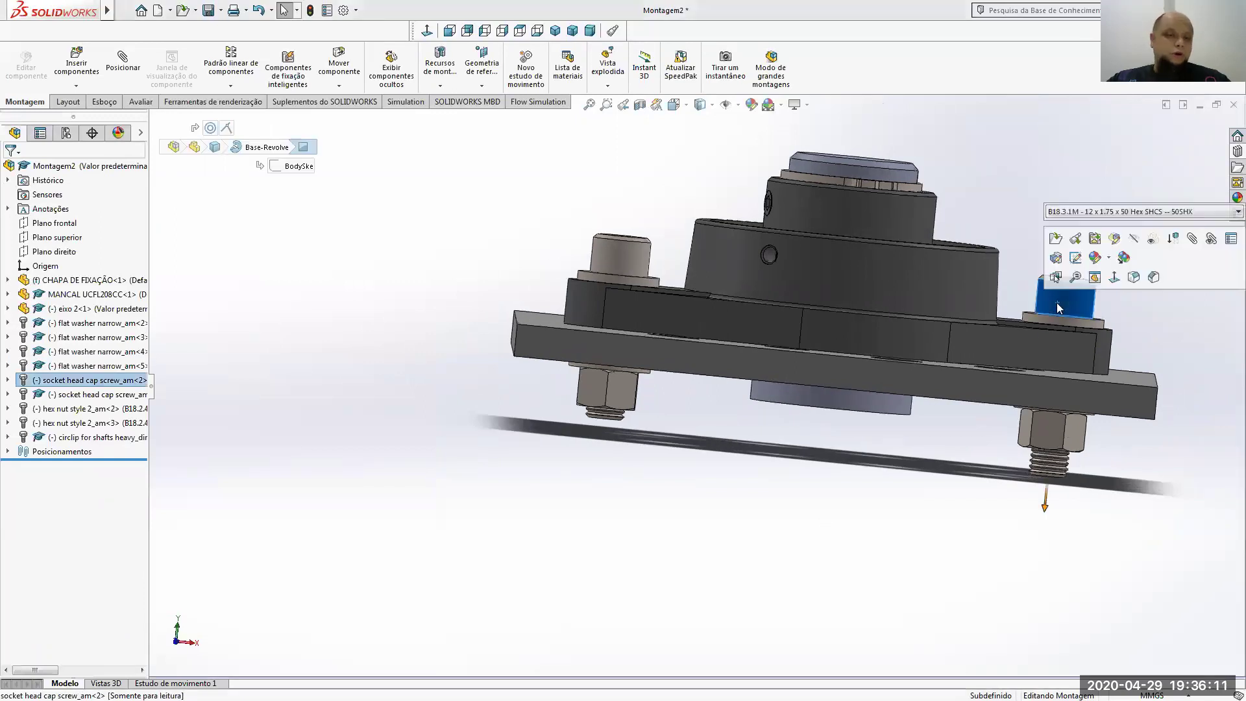
right_click(58, 380)
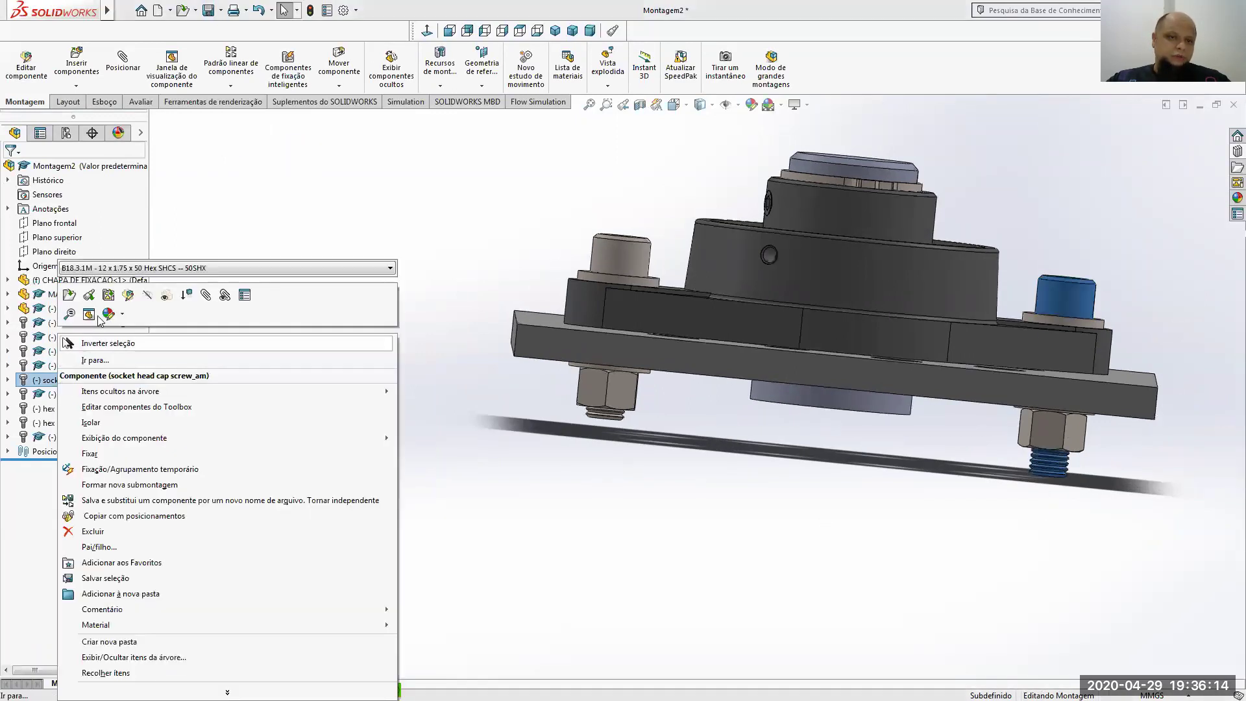
left_click(73, 407)
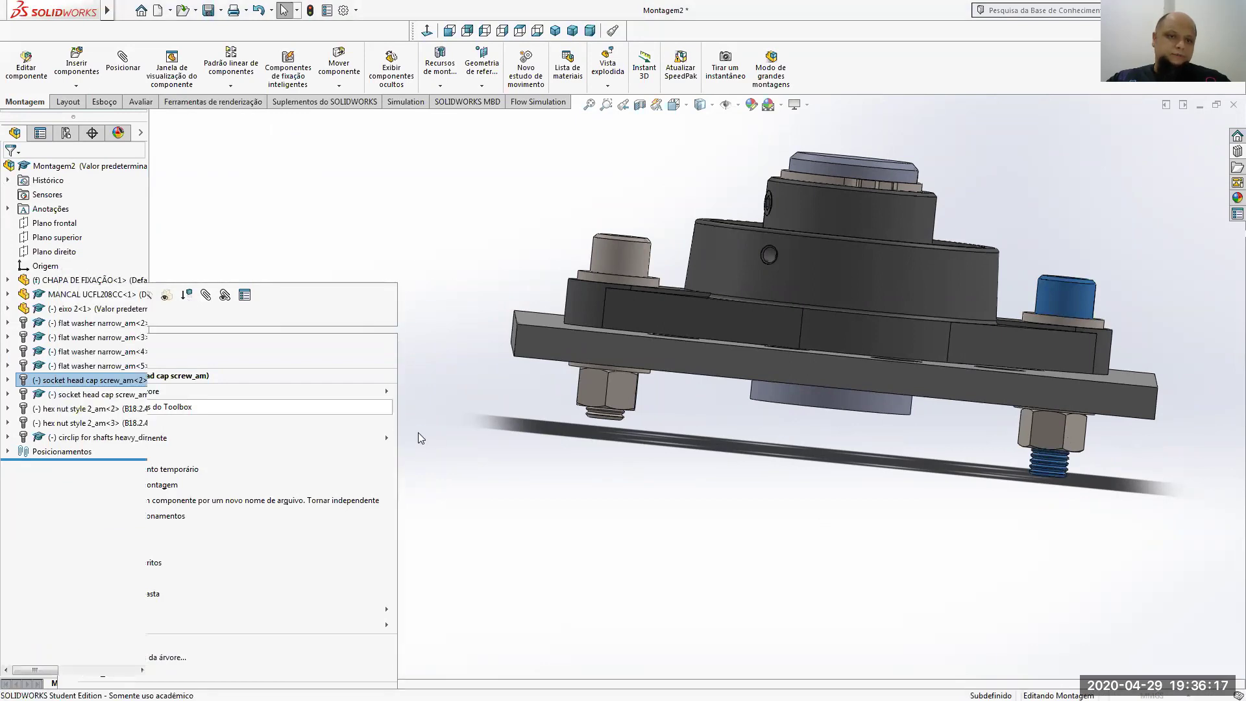
left_click(38, 418)
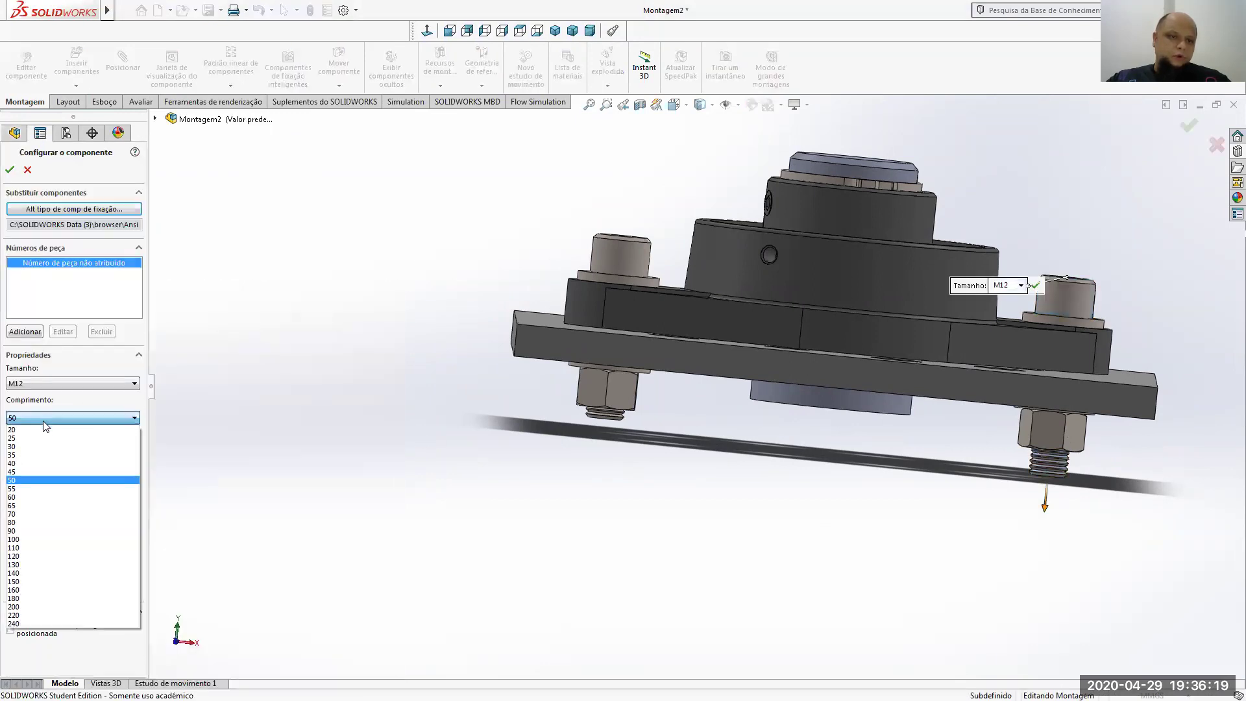
left_click(31, 471)
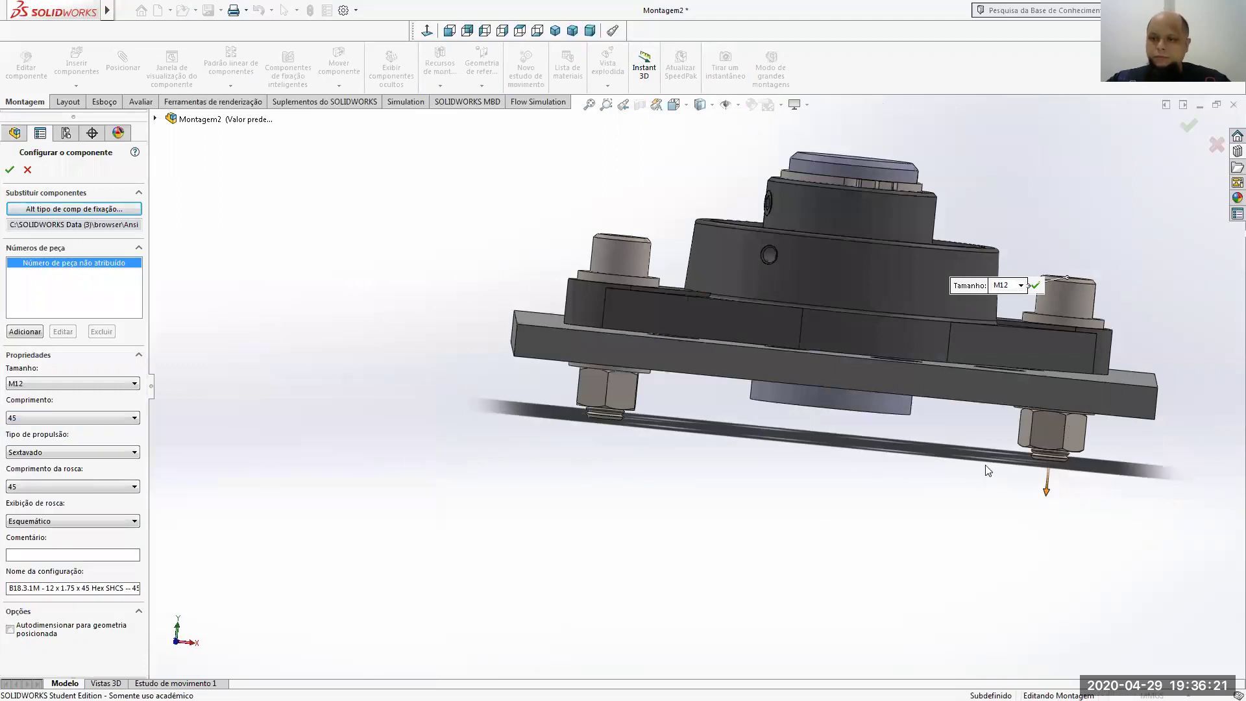
left_click(10, 169)
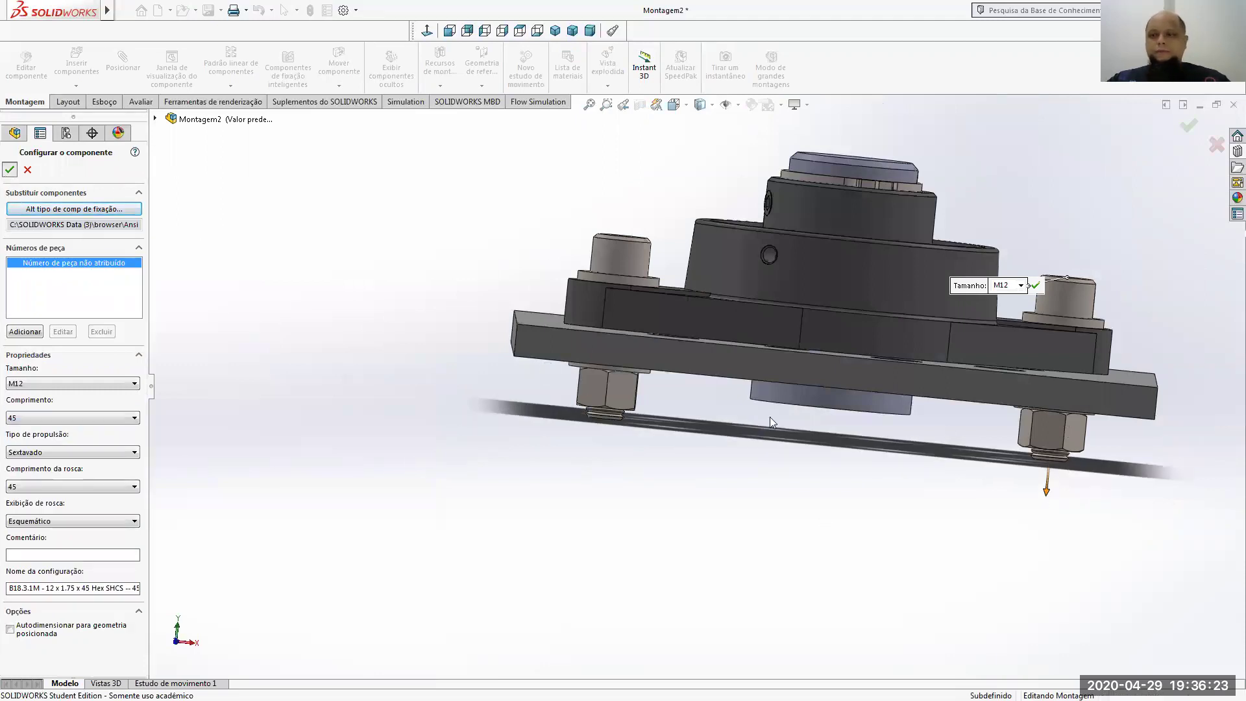
Orient the assembly to the isometric view and save it as "Montagem mancal AB noite" in the AULA folder
middle_click_drag(1023, 464, 830, 285)
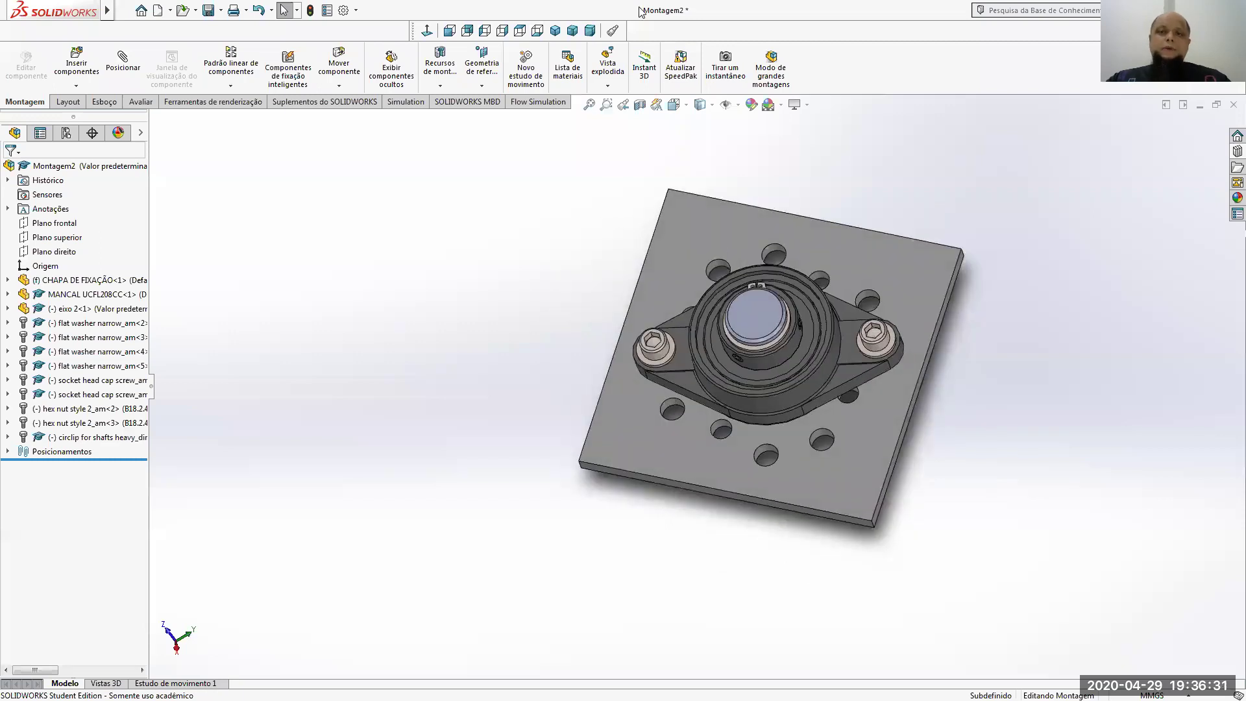
left_click(555, 31)
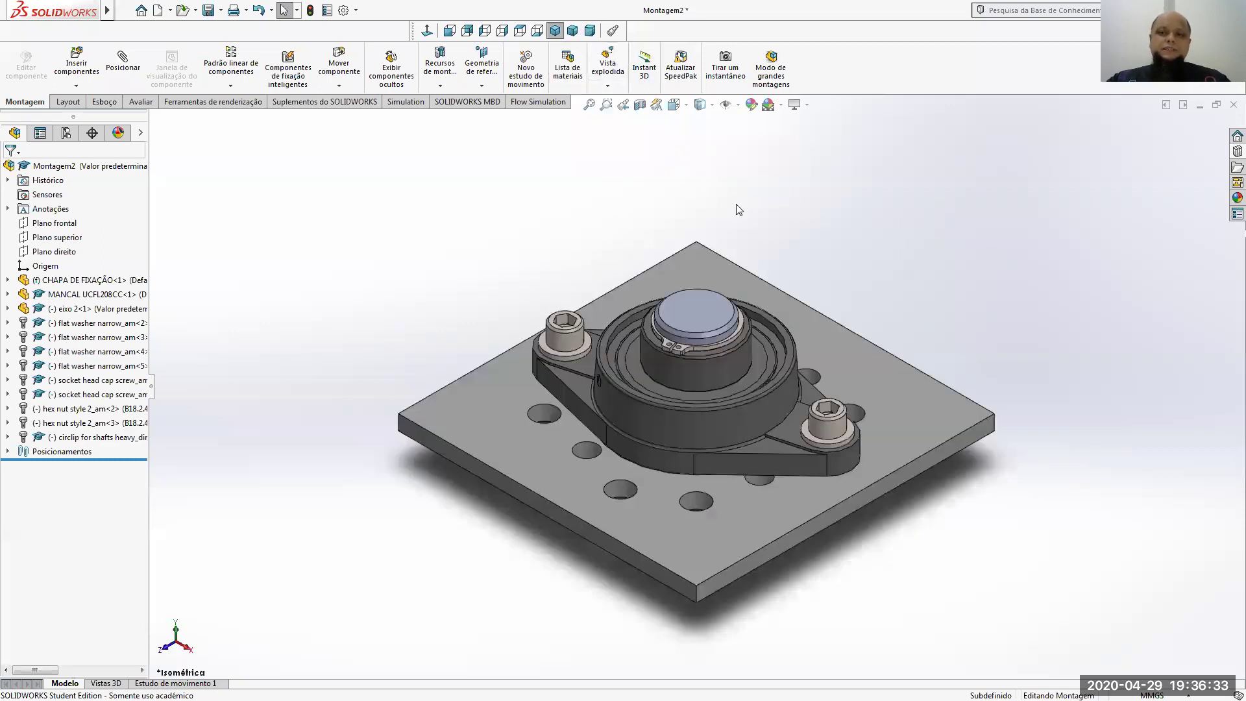
left_click(209, 9)
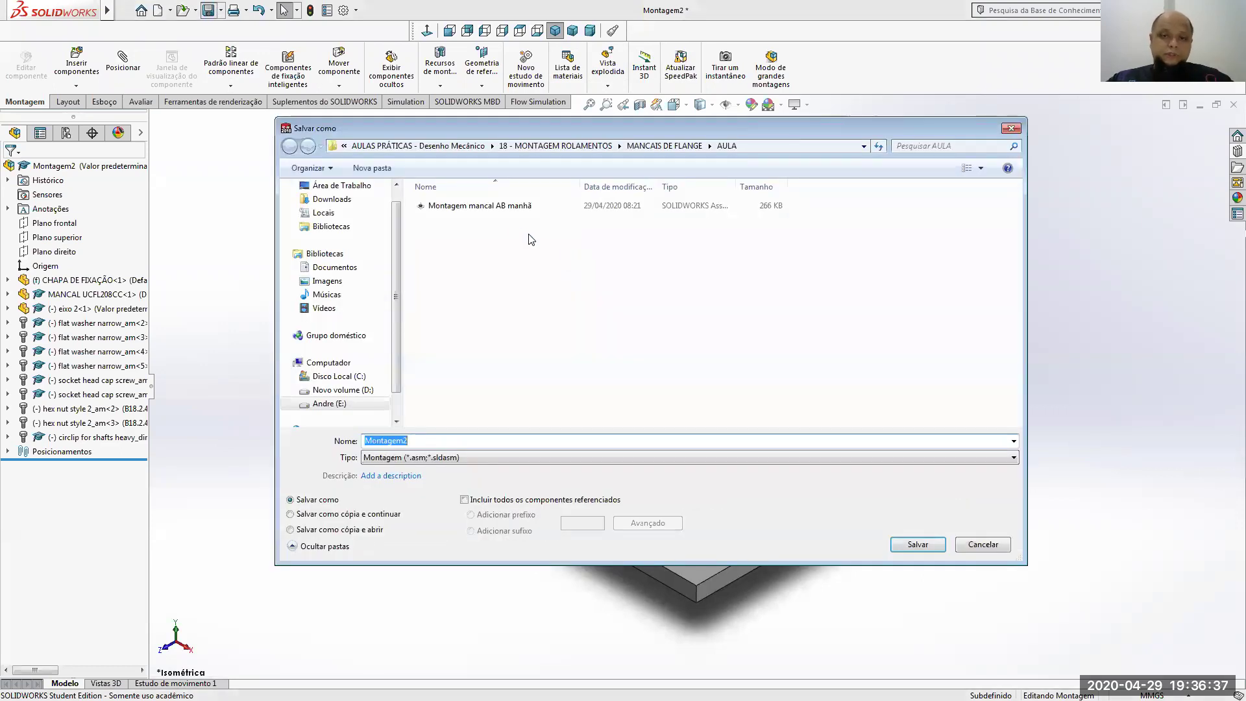
left_click(512, 207)
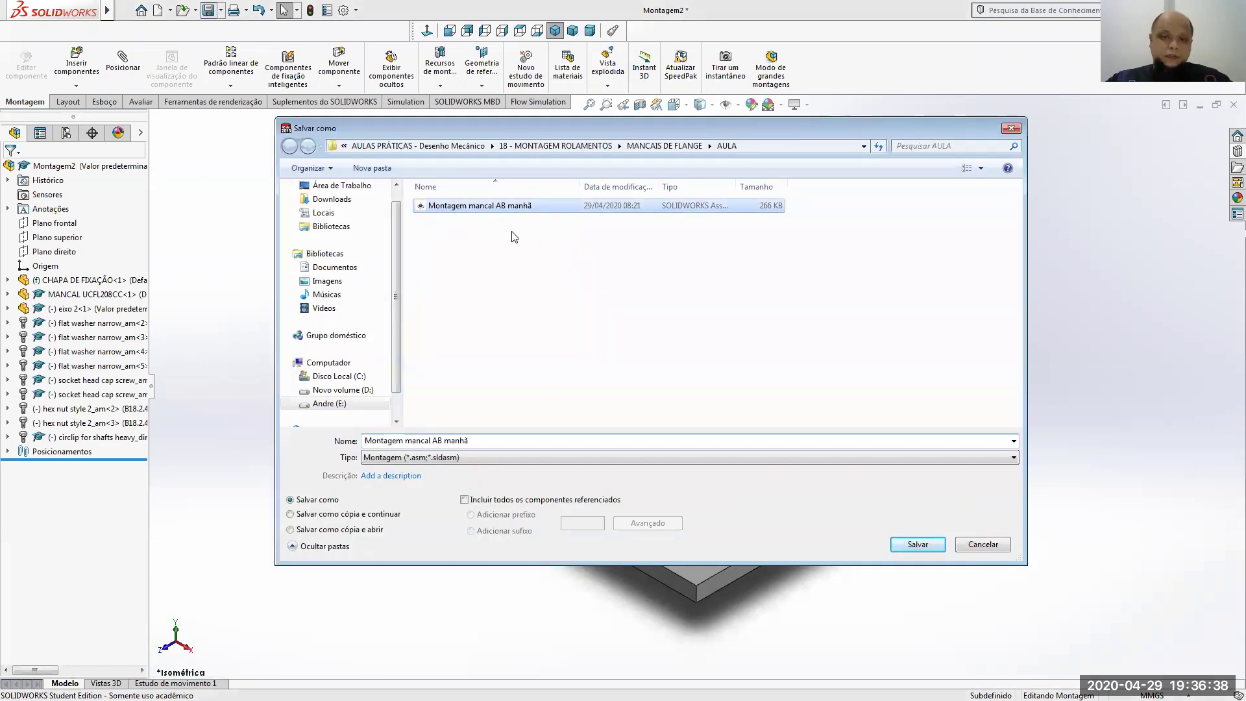
left_click(484, 442)
left_click_drag(484, 442, 446, 436)
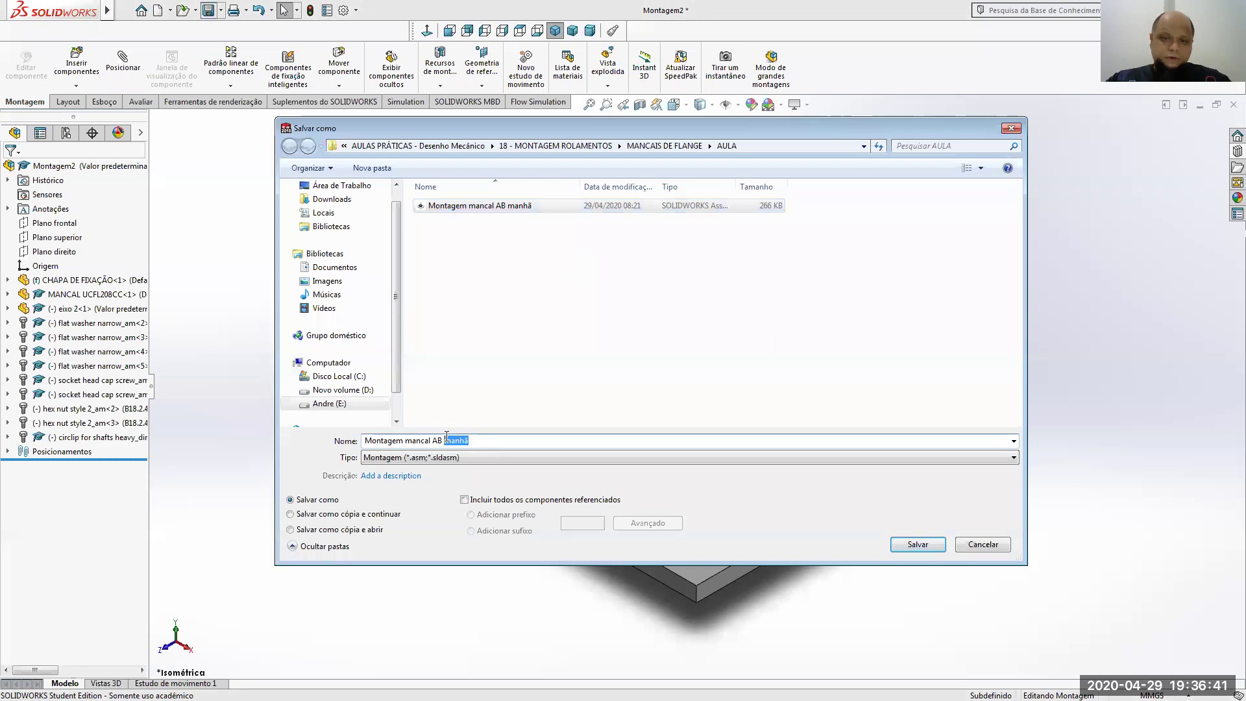
type("noite")
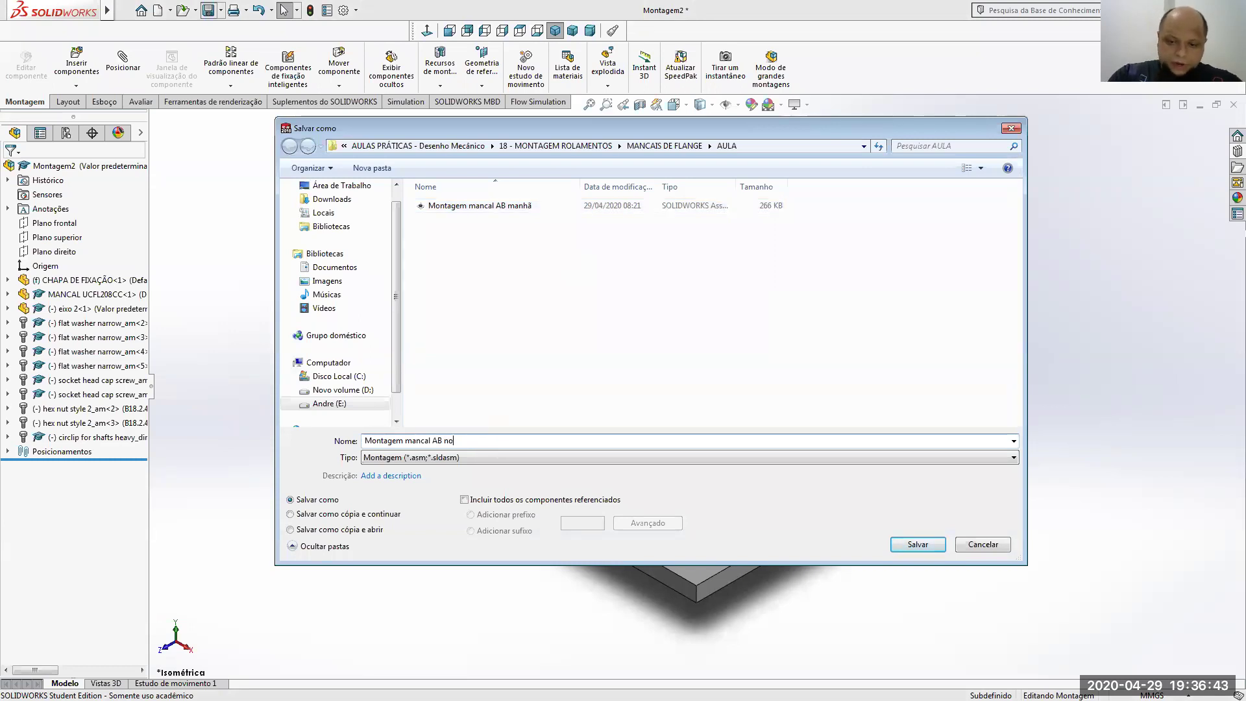
left_click(900, 547)
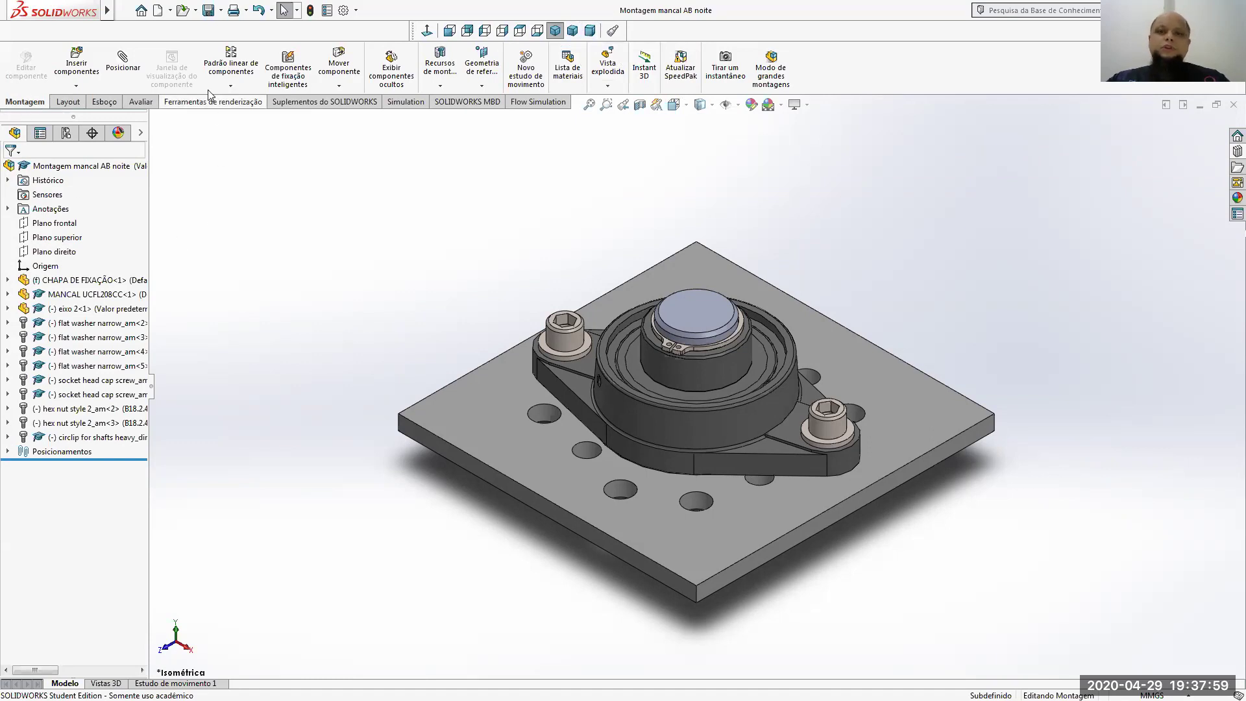
Start an exploded view and add a regular explode step moving the circlip 60 mm along the reversed Z direction
left_click(608, 65)
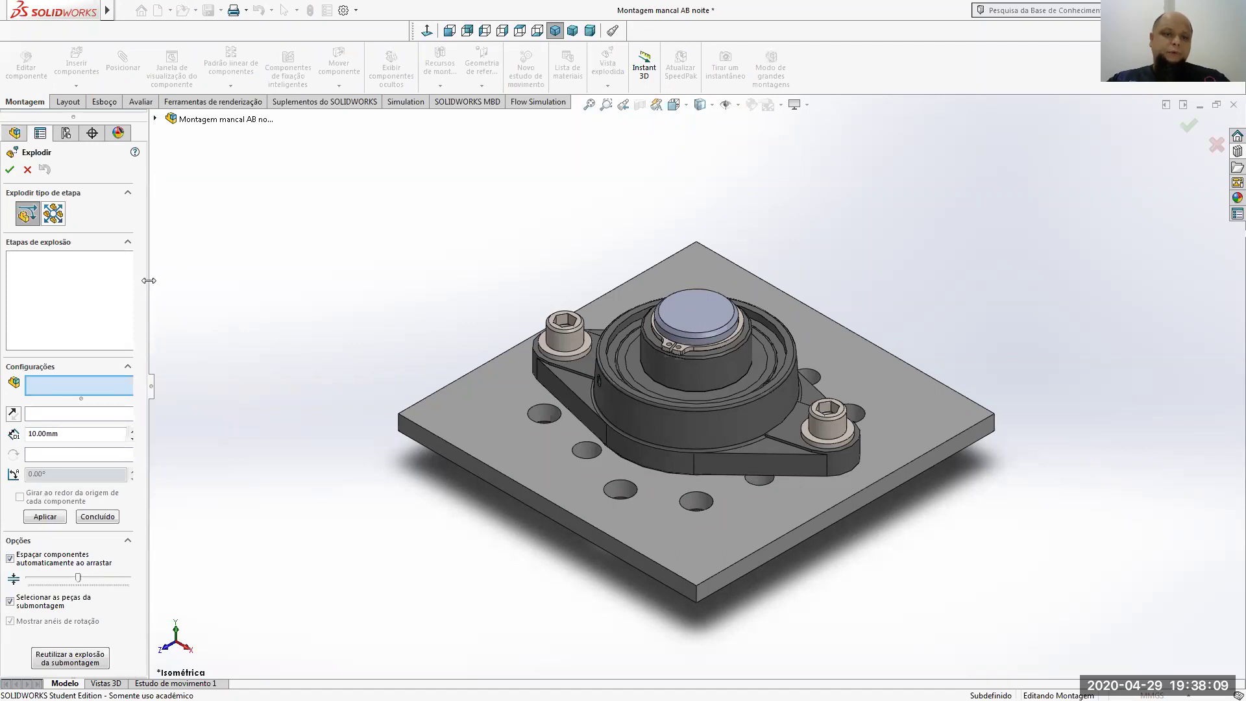
left_click_drag(148, 281, 186, 281)
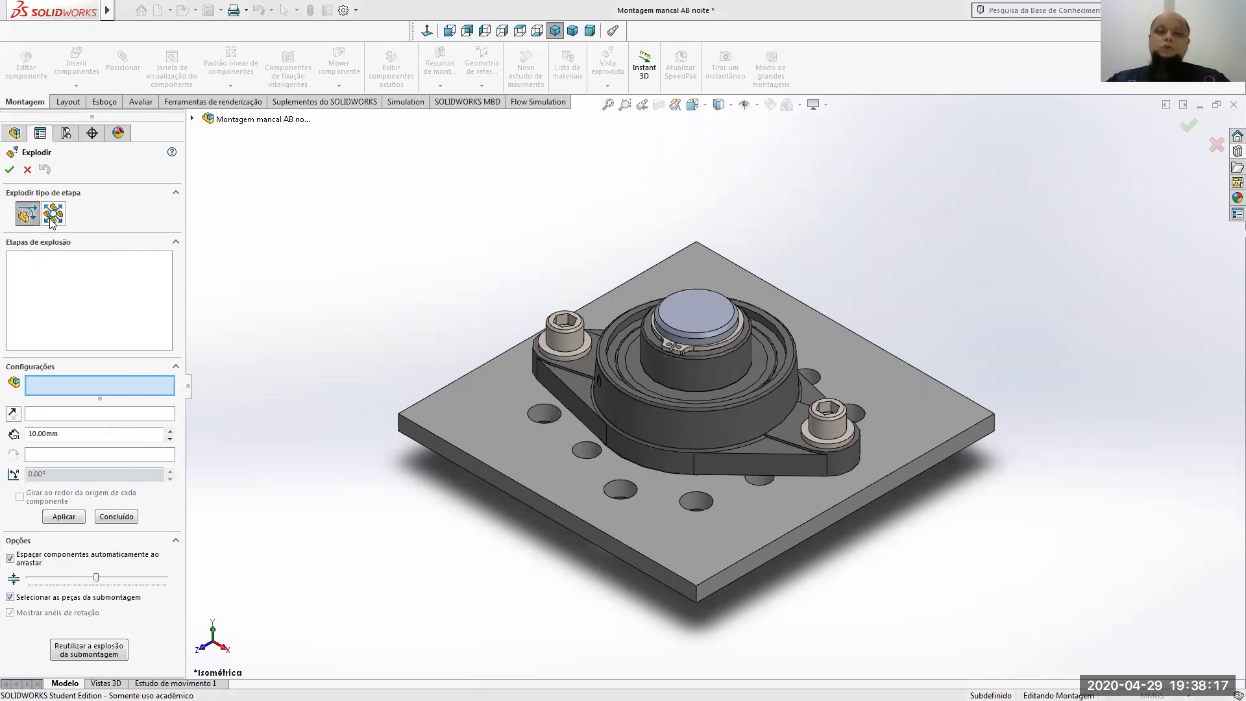
left_click(28, 218)
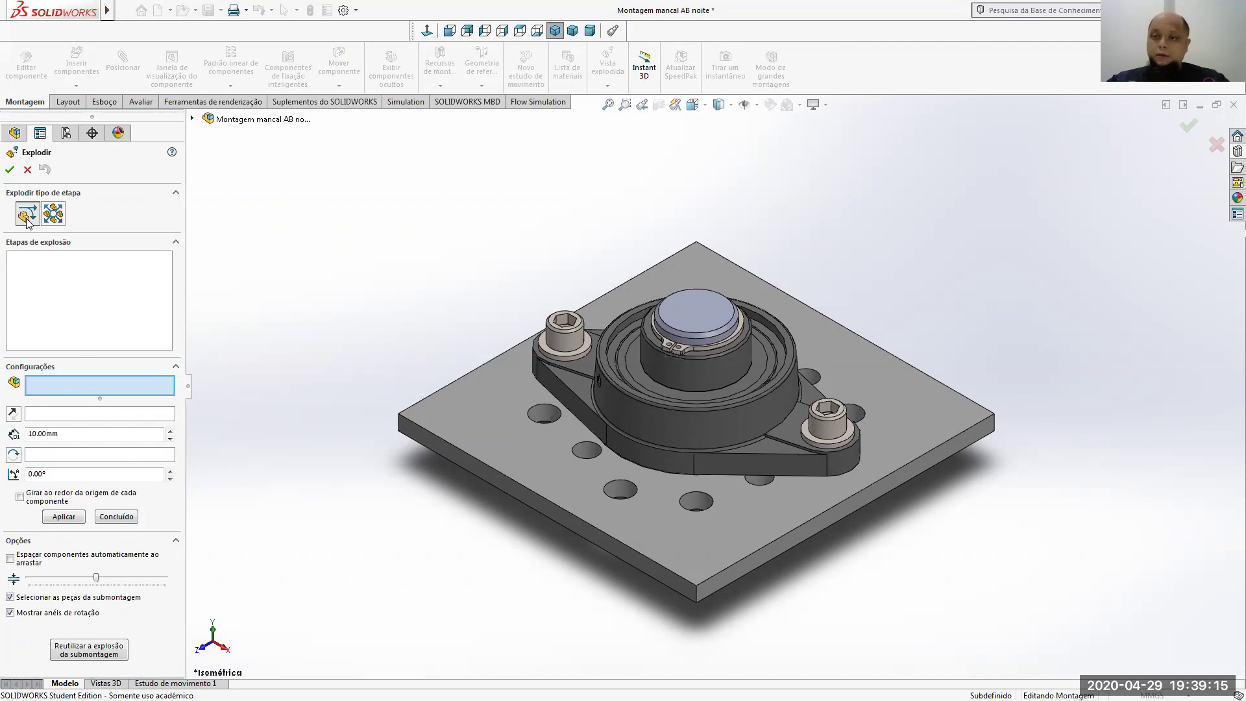
scroll(697, 358, "down", 3)
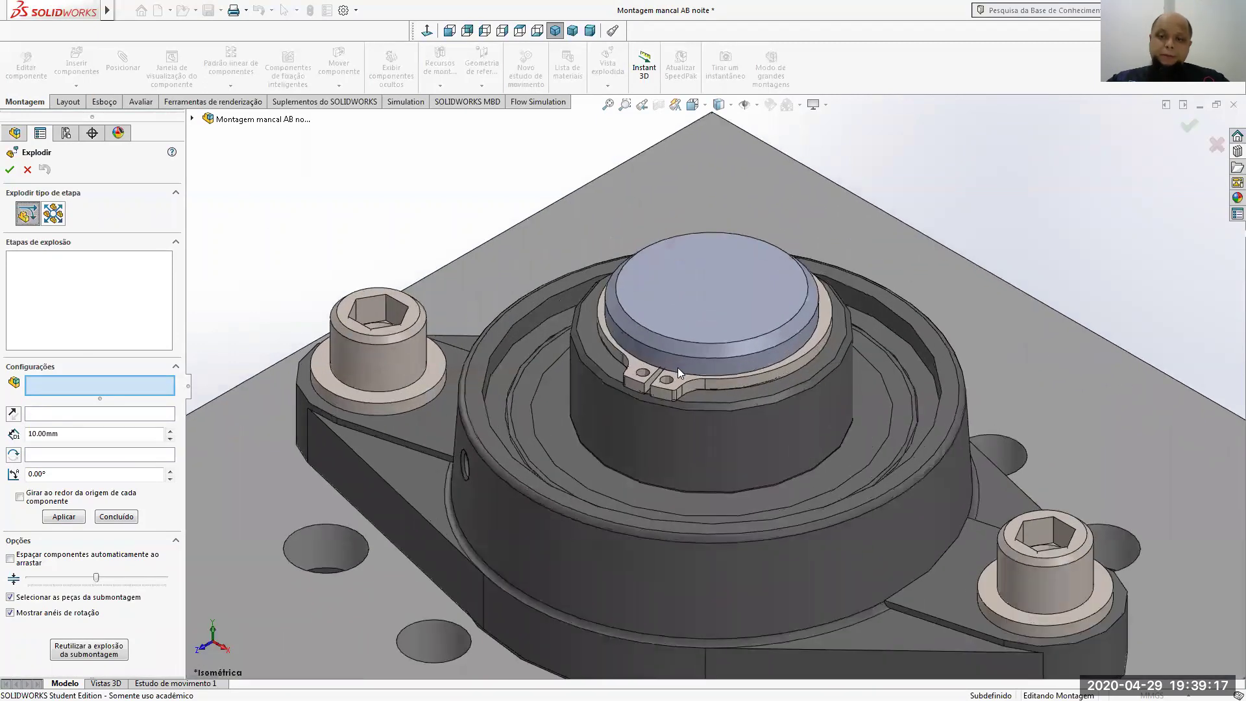
left_click(677, 377)
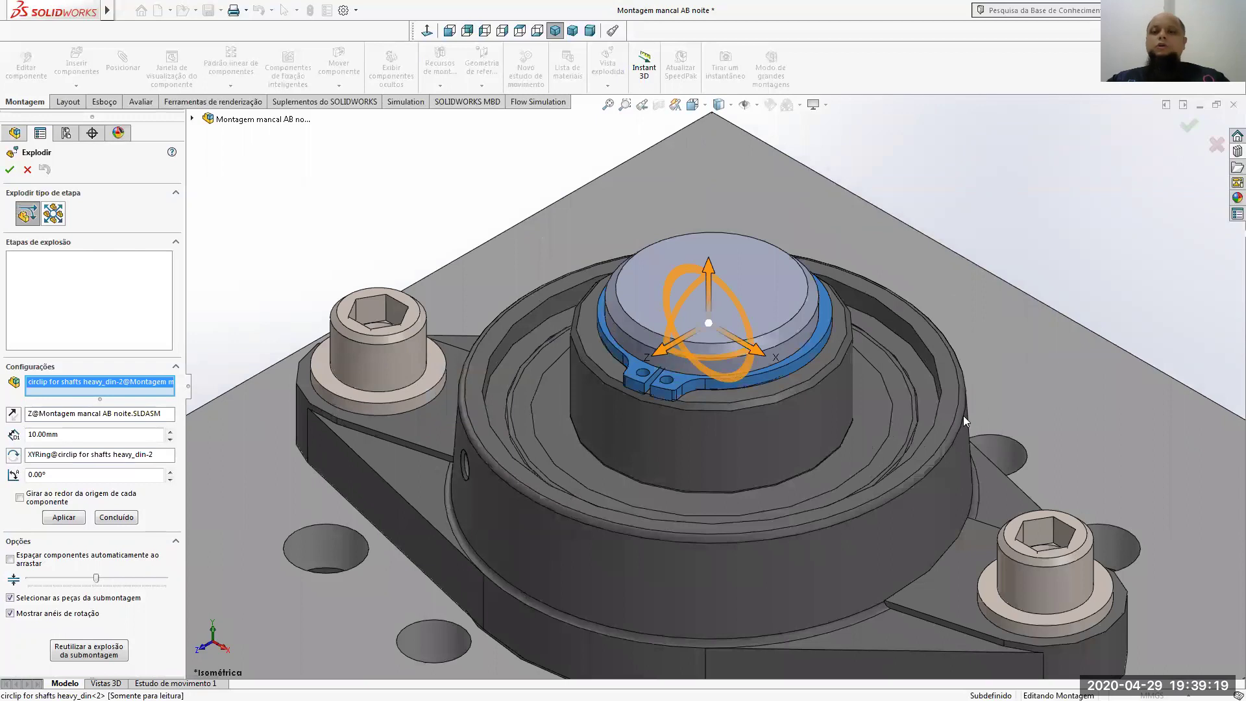
scroll(963, 420, "up", 2)
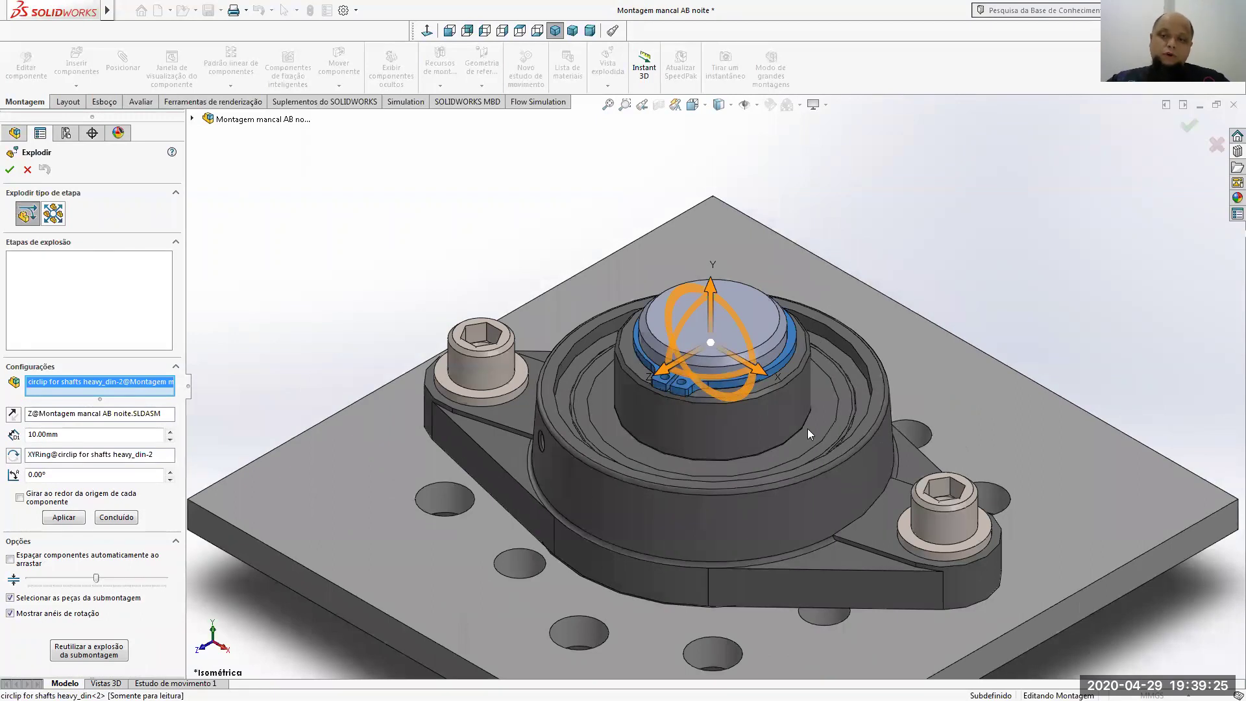
left_click(665, 369)
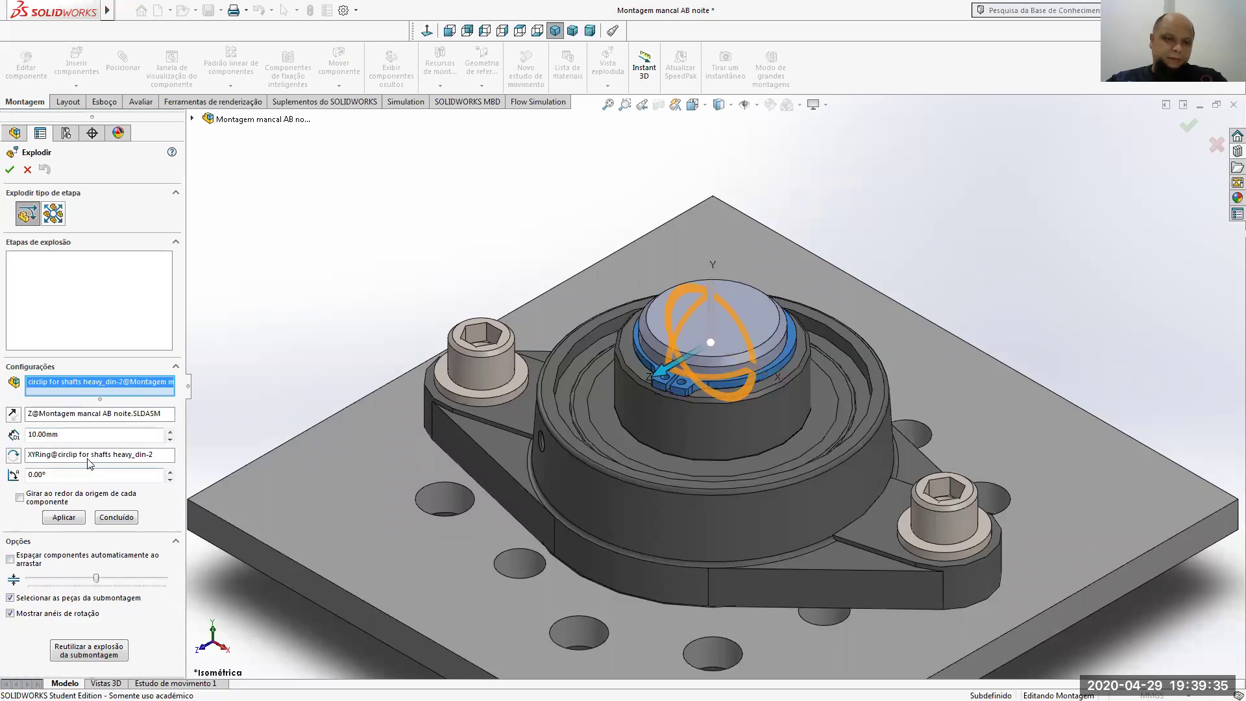
double_click(43, 433)
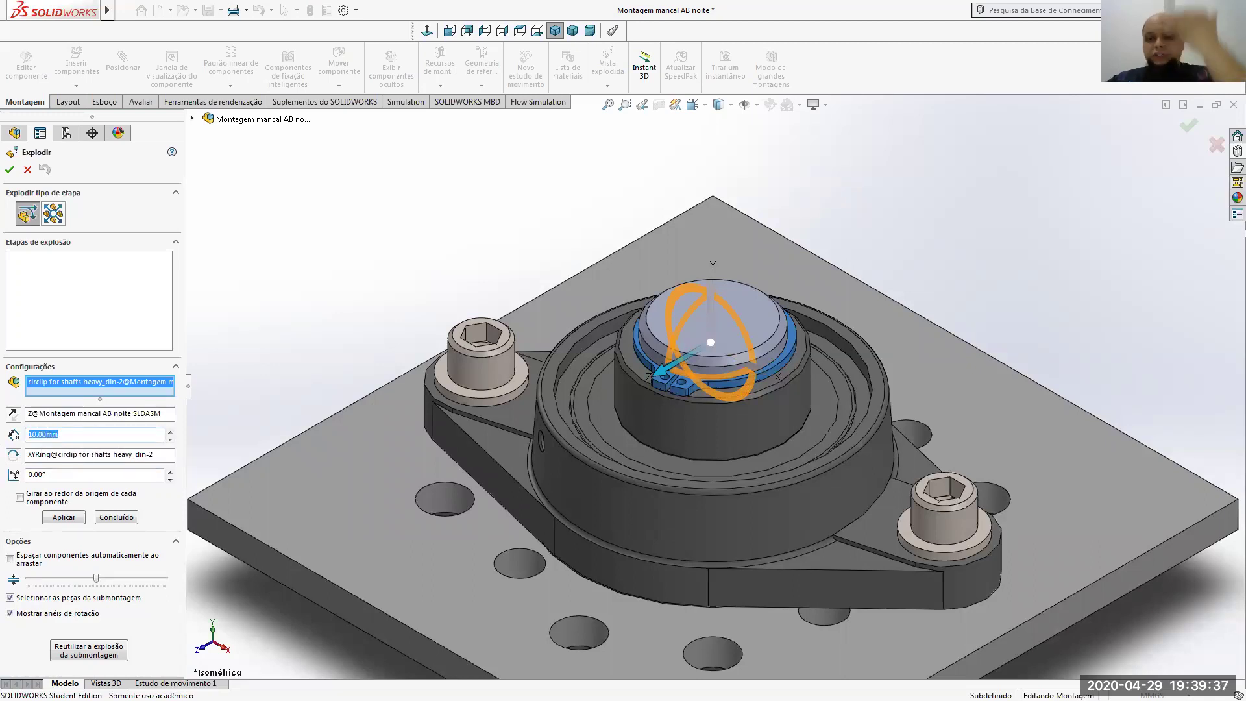
type("60")
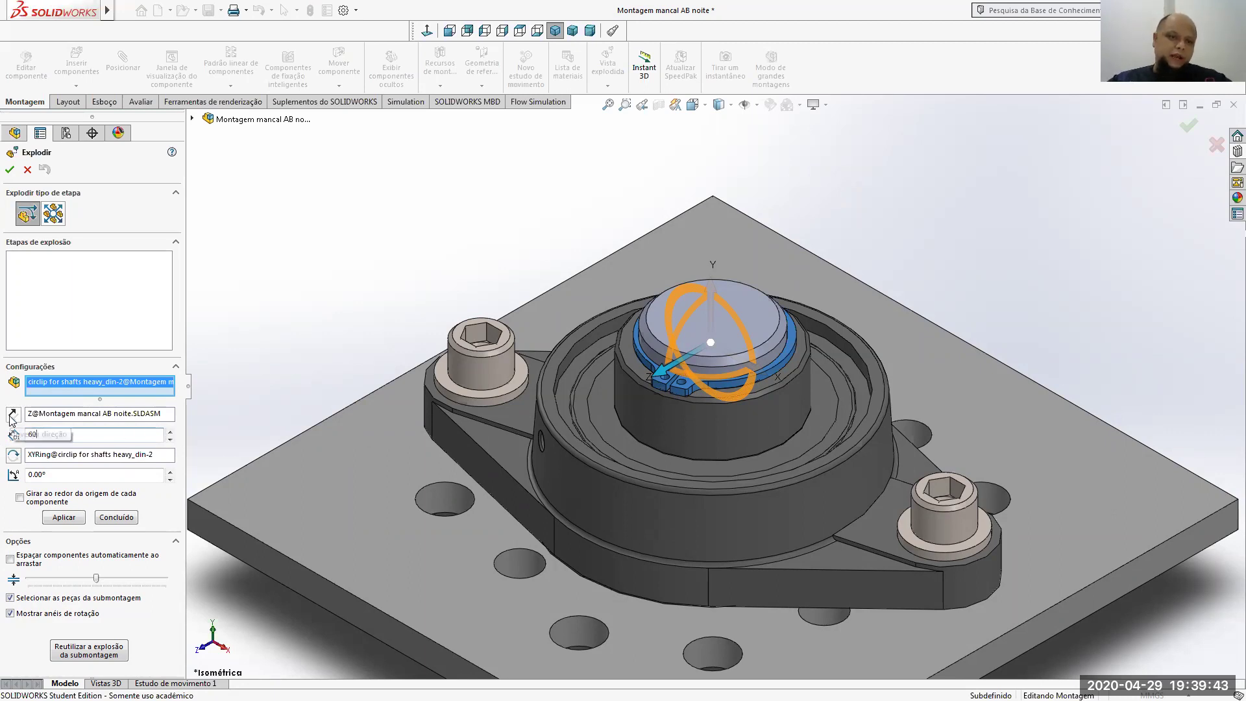
left_click(73, 519)
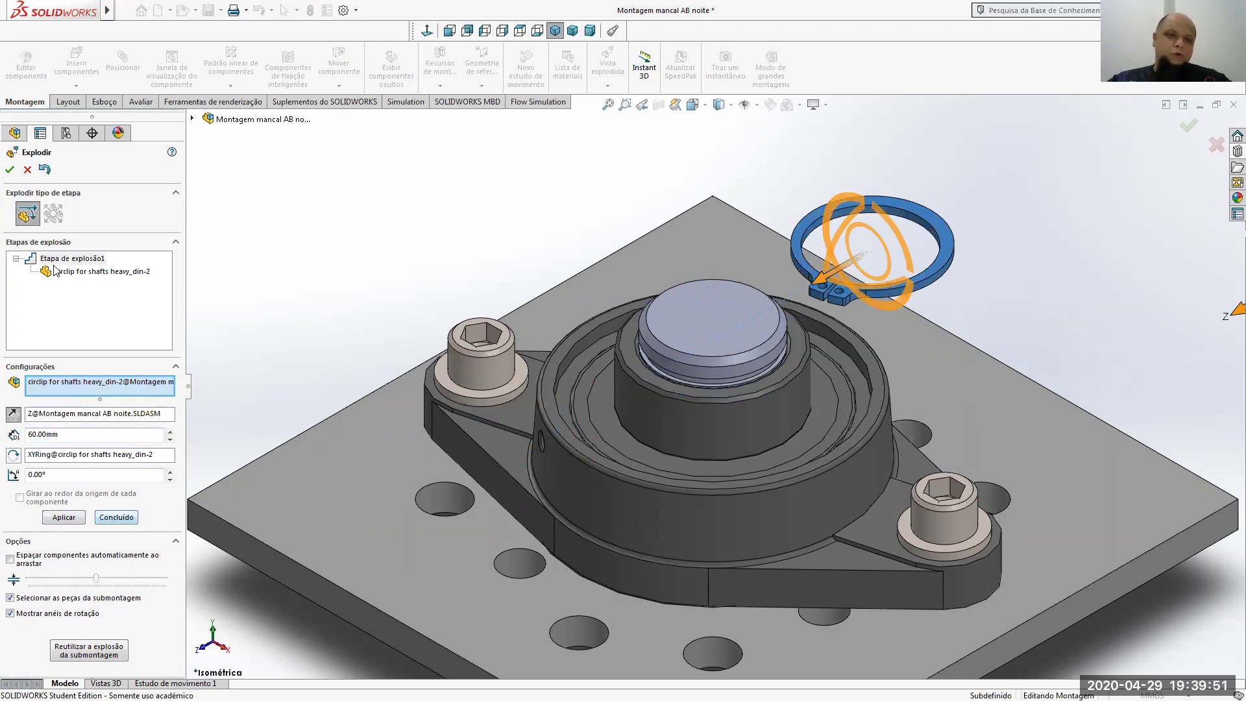
left_click(135, 519)
Add a second explode step for the circlip, moving it 150 mm upward along Y
key("f")
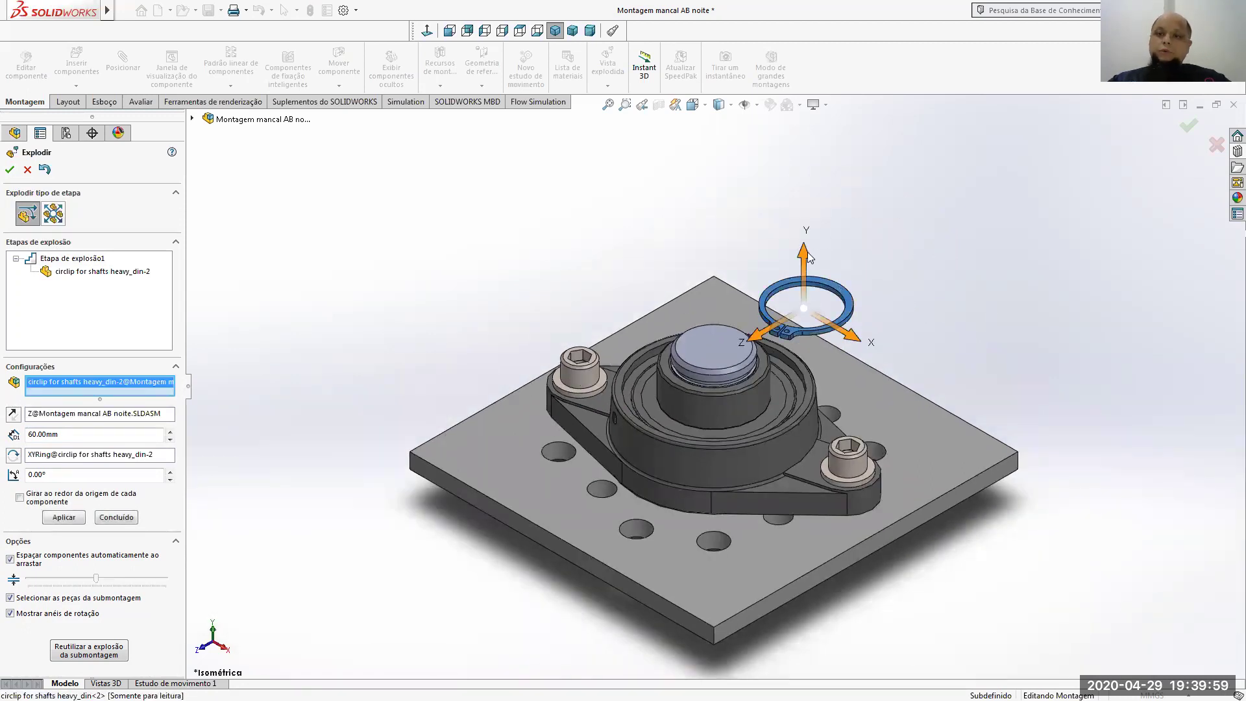
left_click(803, 250)
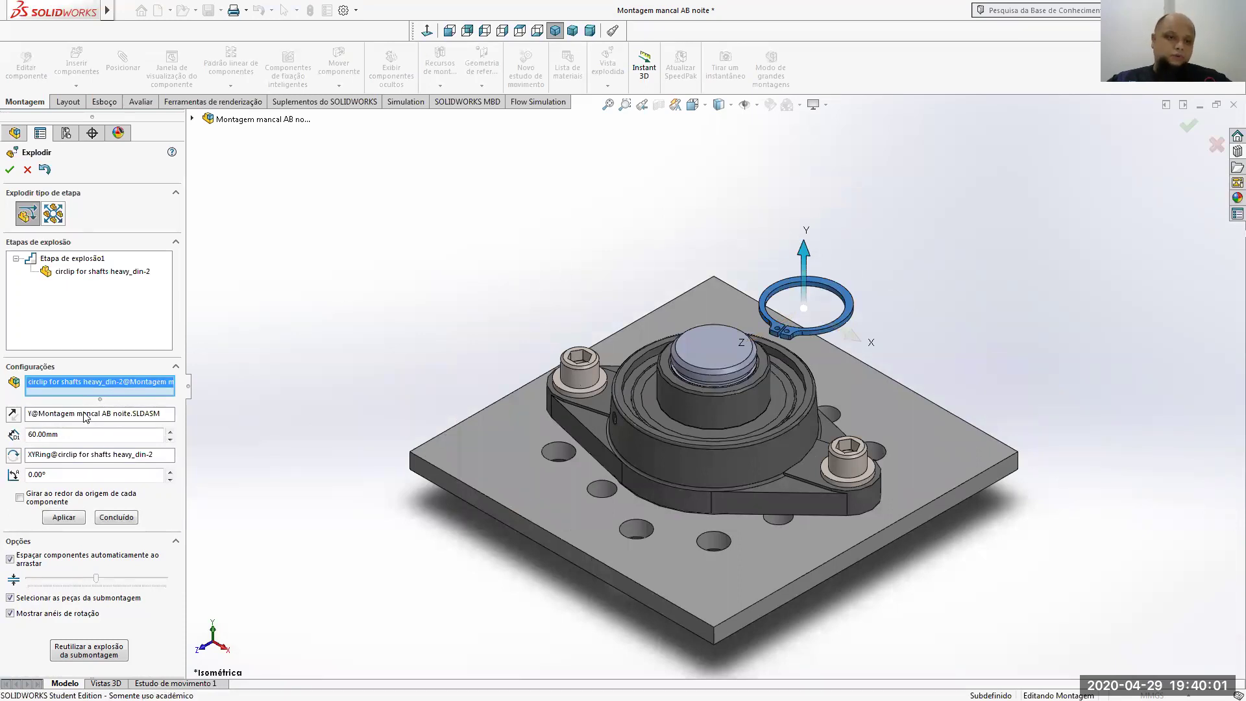
left_click(62, 434)
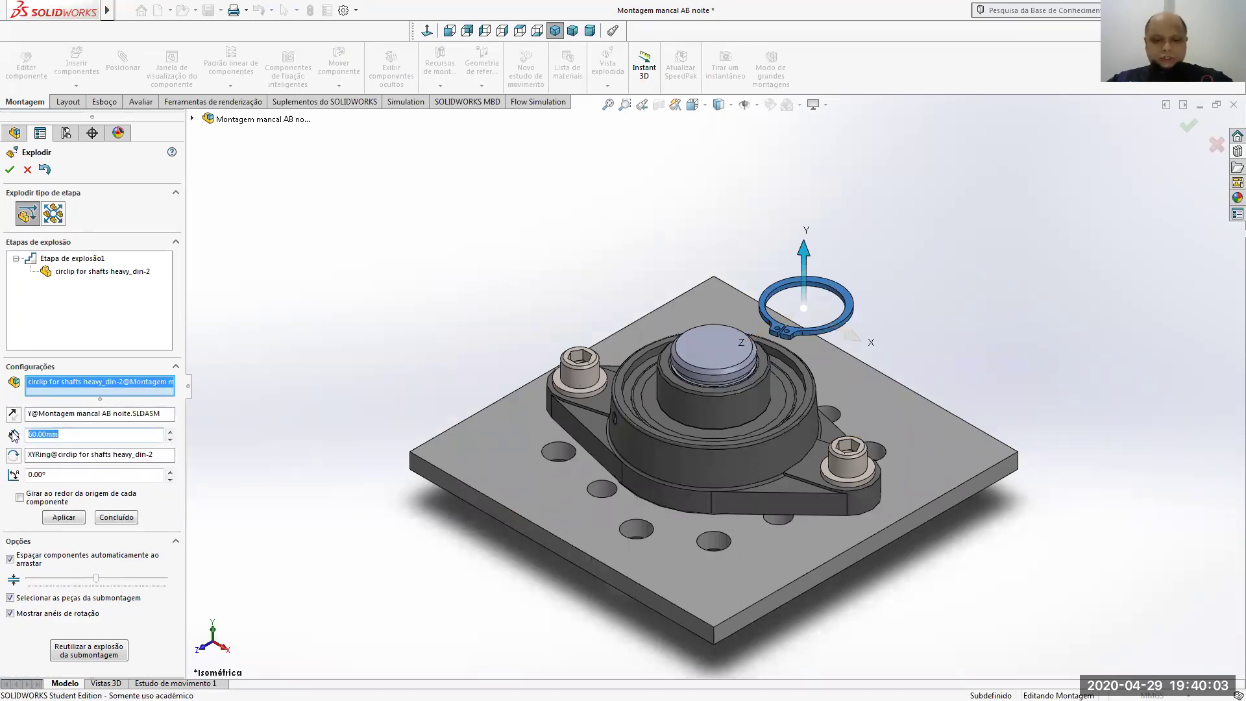
type("200")
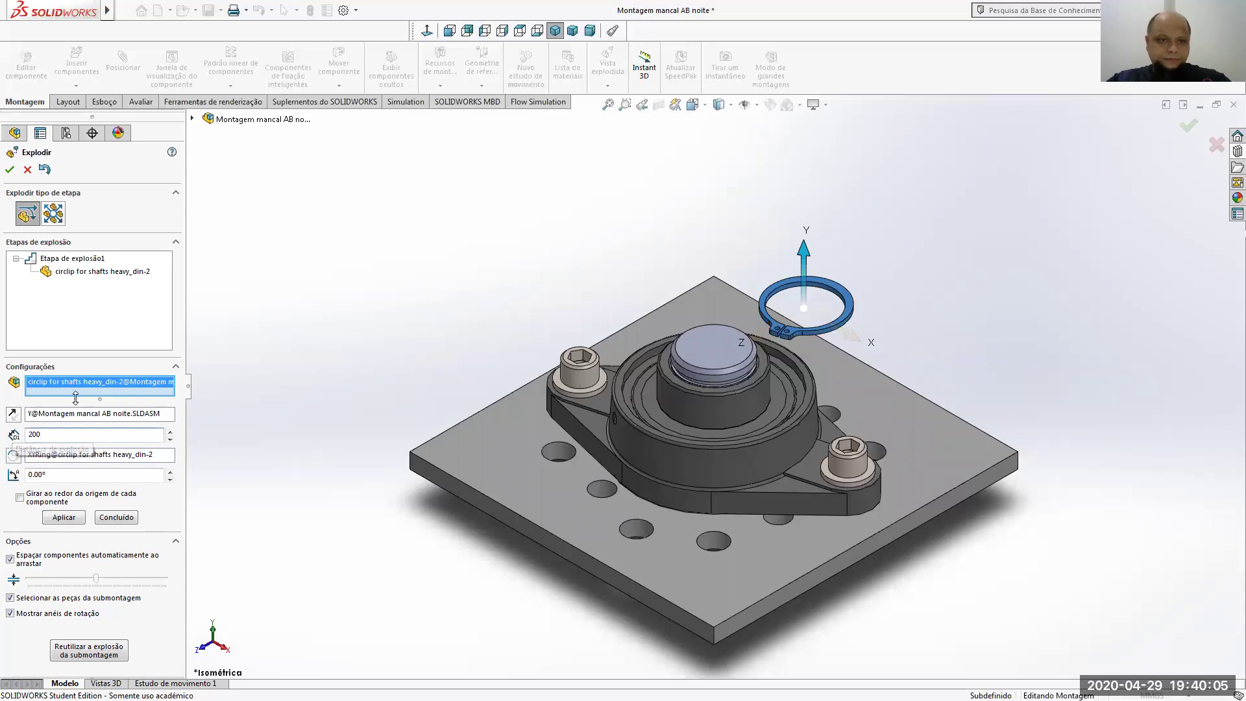
left_click(64, 517)
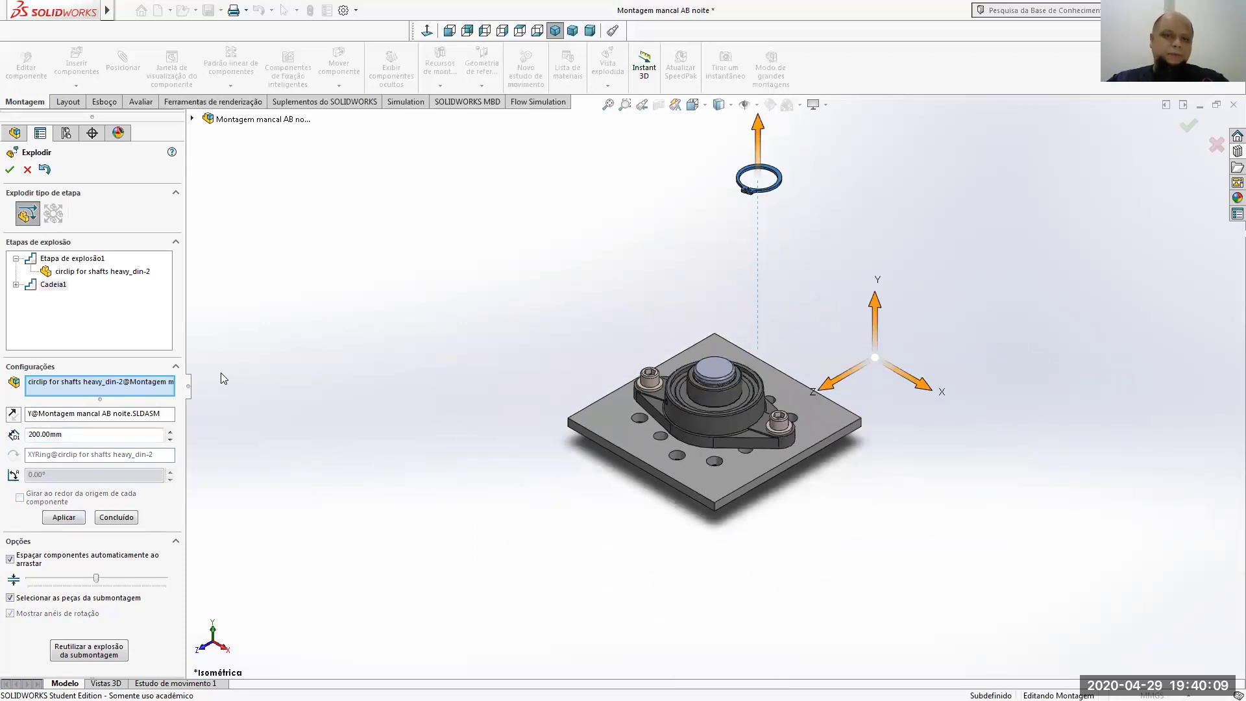
left_click(170, 439)
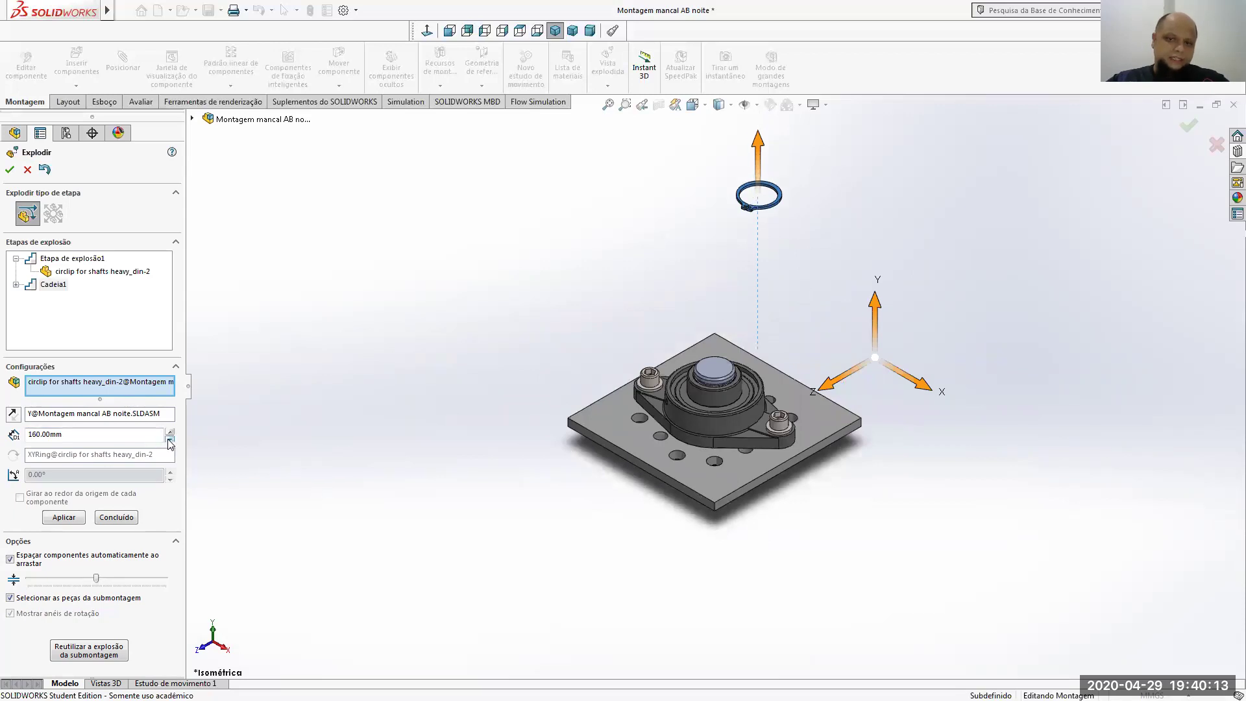
left_click(170, 440)
left_click(117, 517)
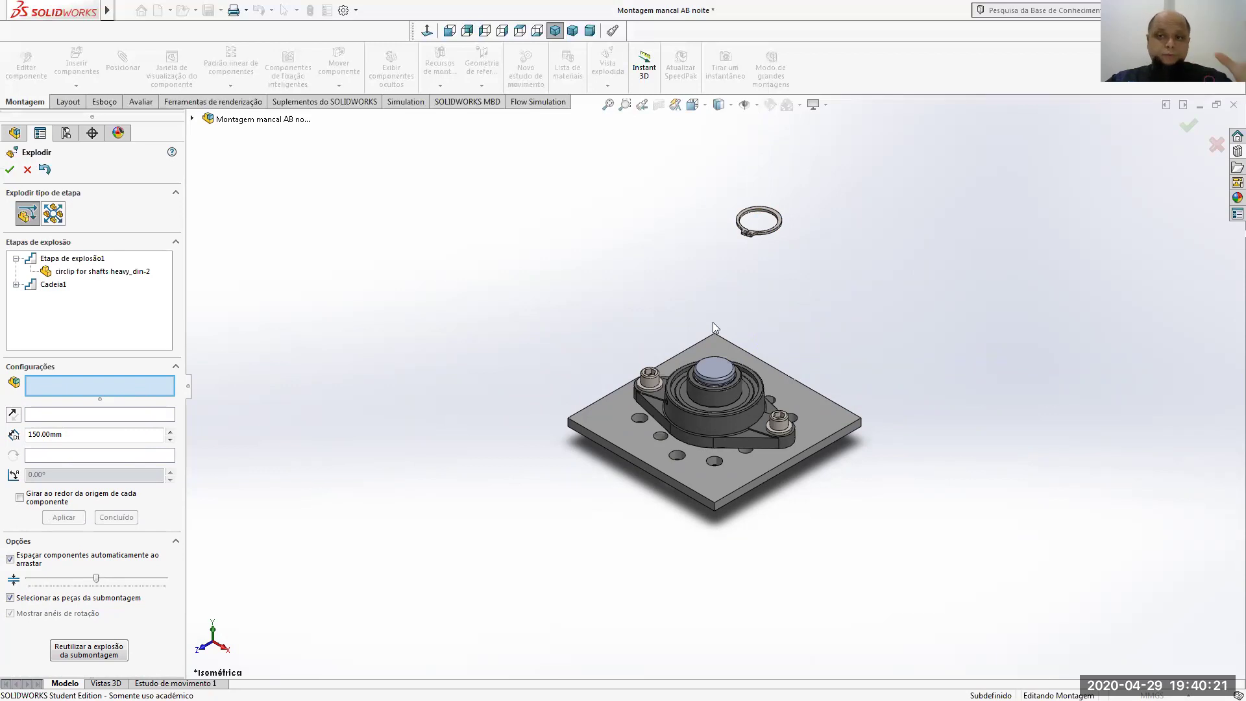
Add an explode step moving the shaft 150 mm downward along the reversed Y direction
scroll(730, 328, "down", 5)
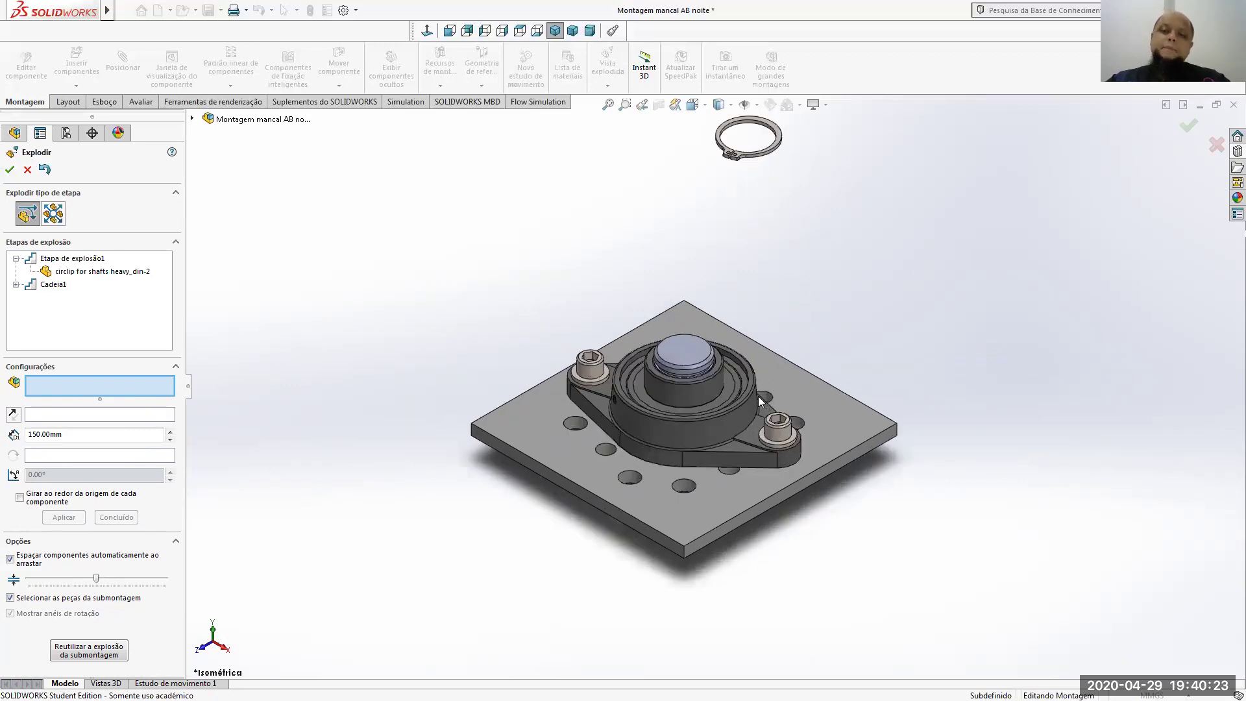
left_click(648, 340)
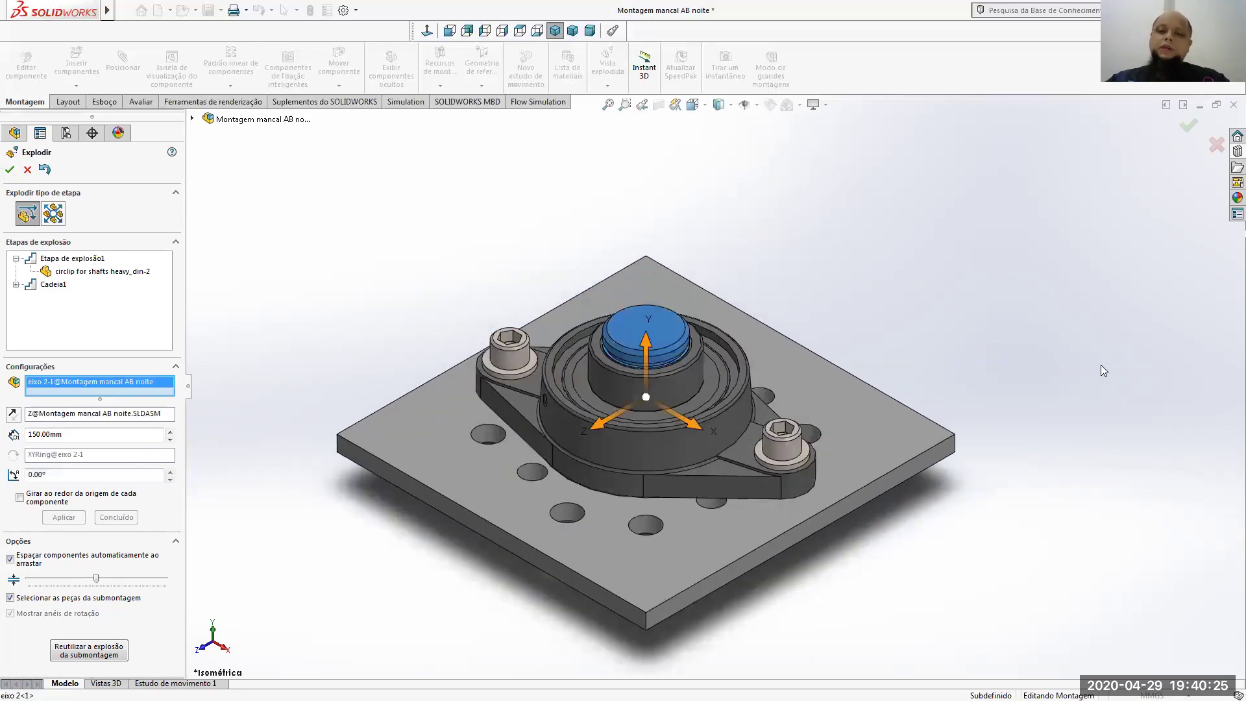
left_click(647, 343)
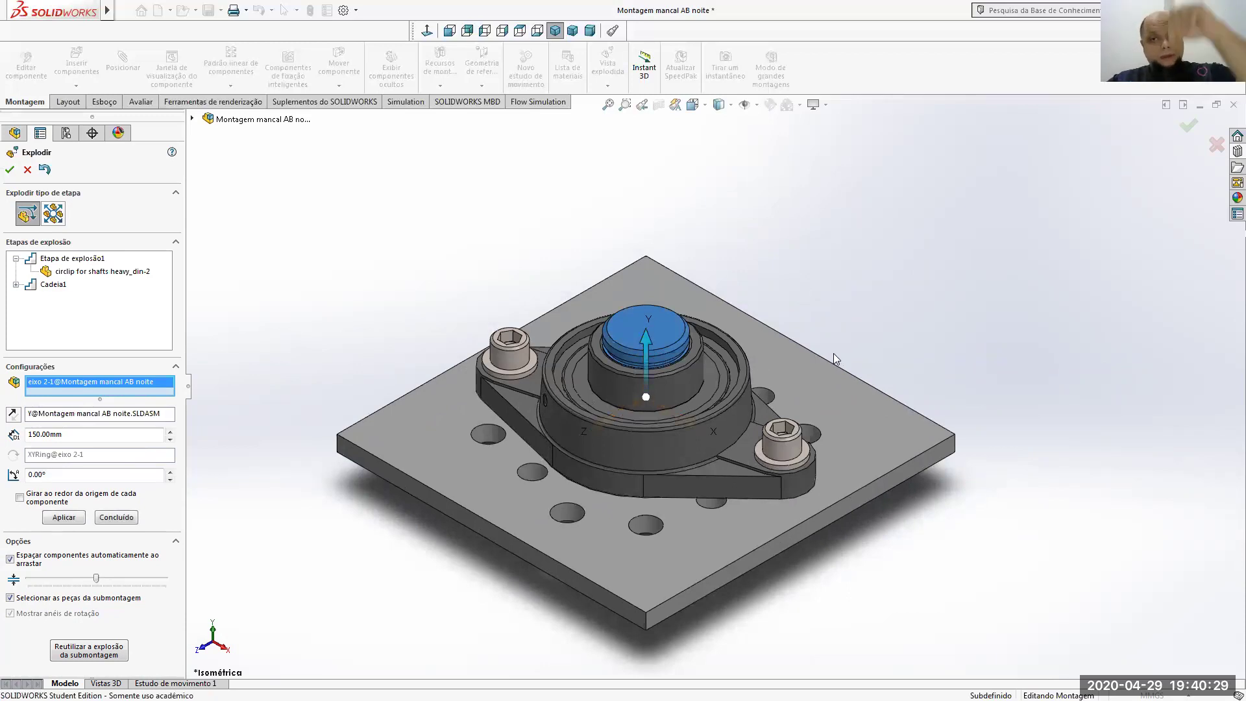
scroll(712, 397, "up", 3)
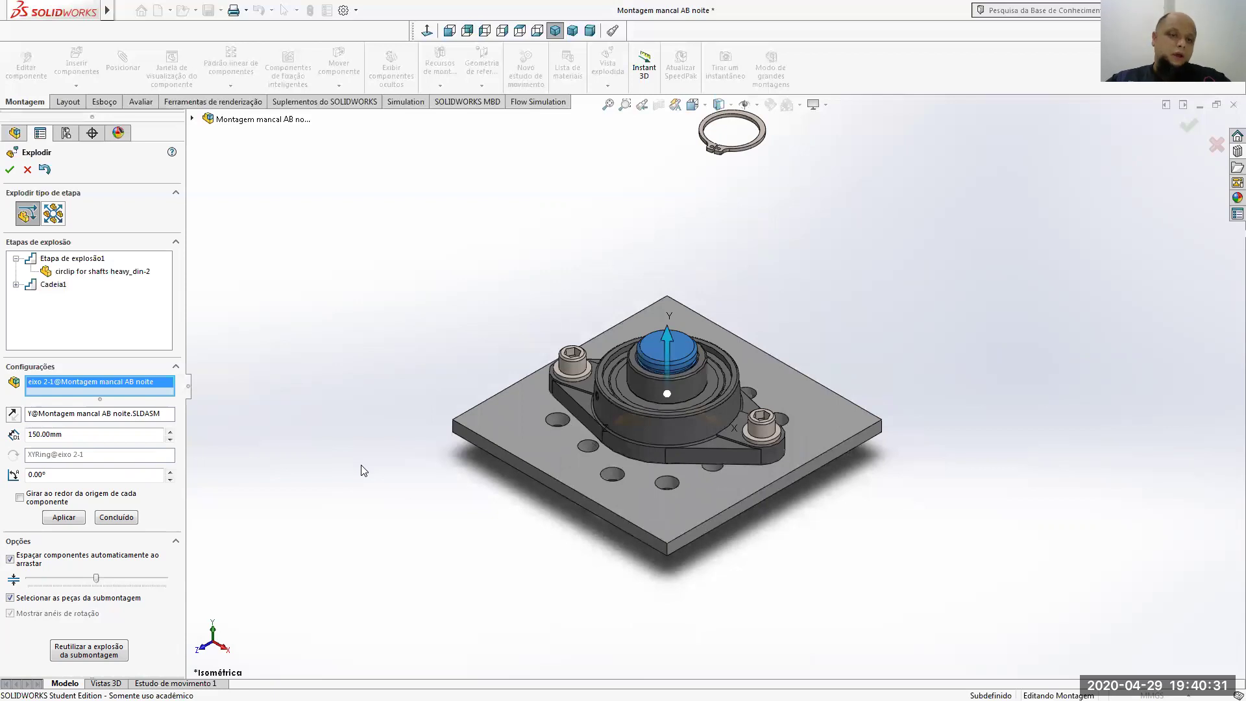
left_click(12, 414)
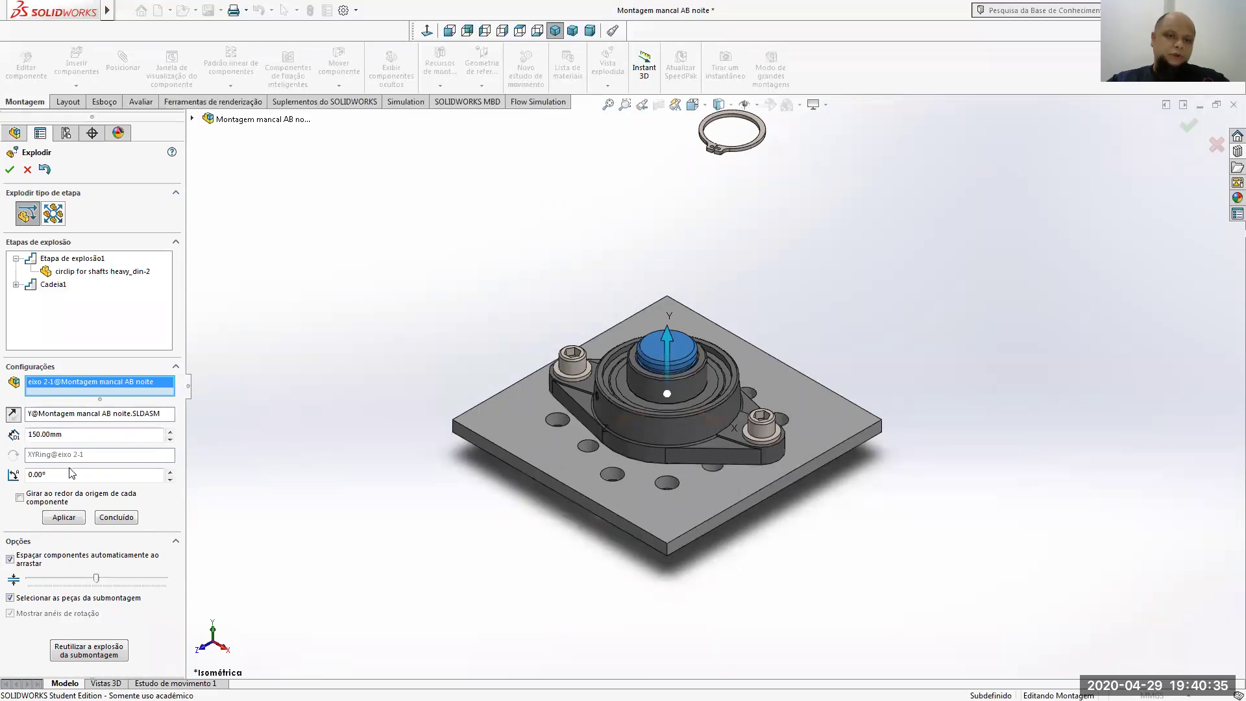
left_click(64, 517)
scroll(728, 558, "up", 3)
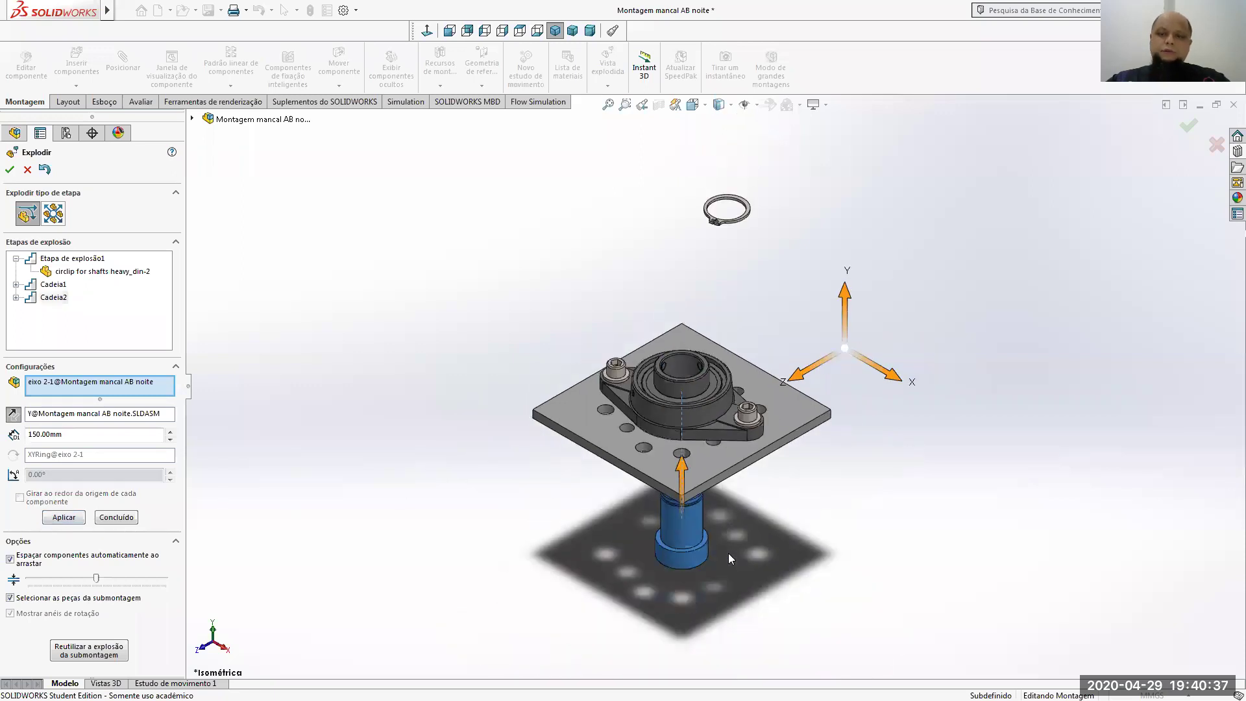
Set the shaft's explode distance to 220 mm, complete the step and accept the exploded view
left_click(556, 31)
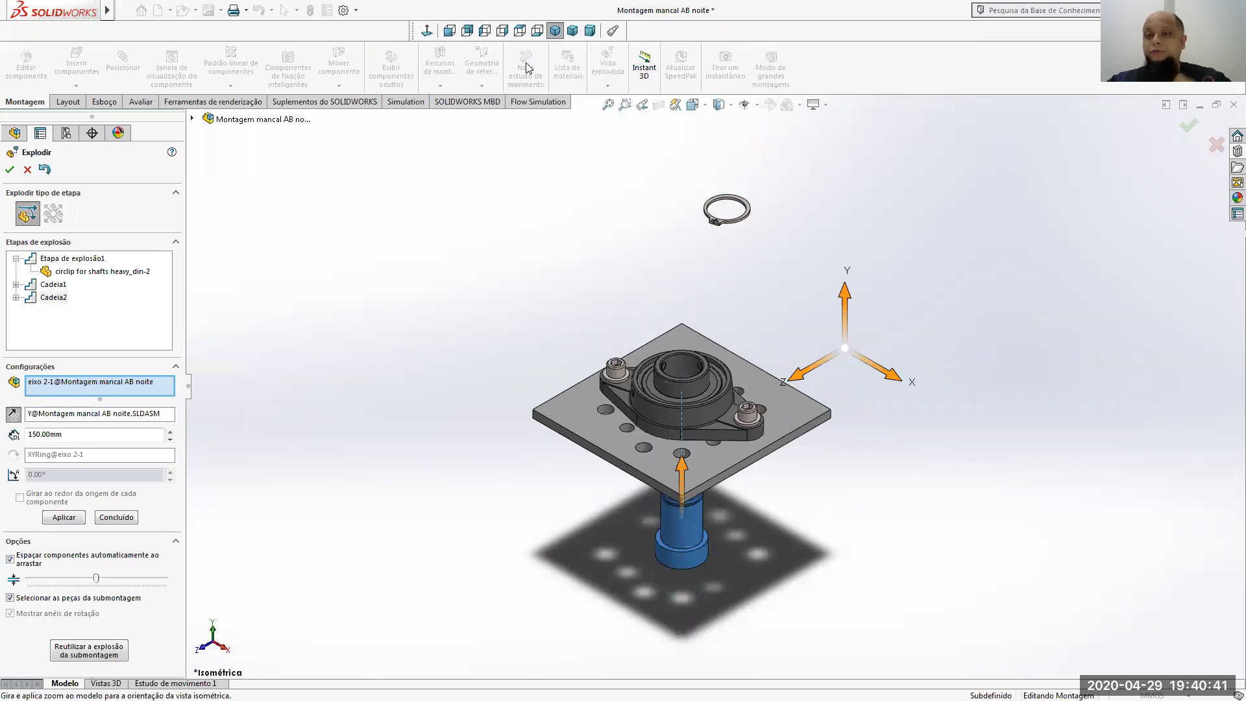
left_click(170, 431)
left_click(170, 431)
left_click(170, 431)
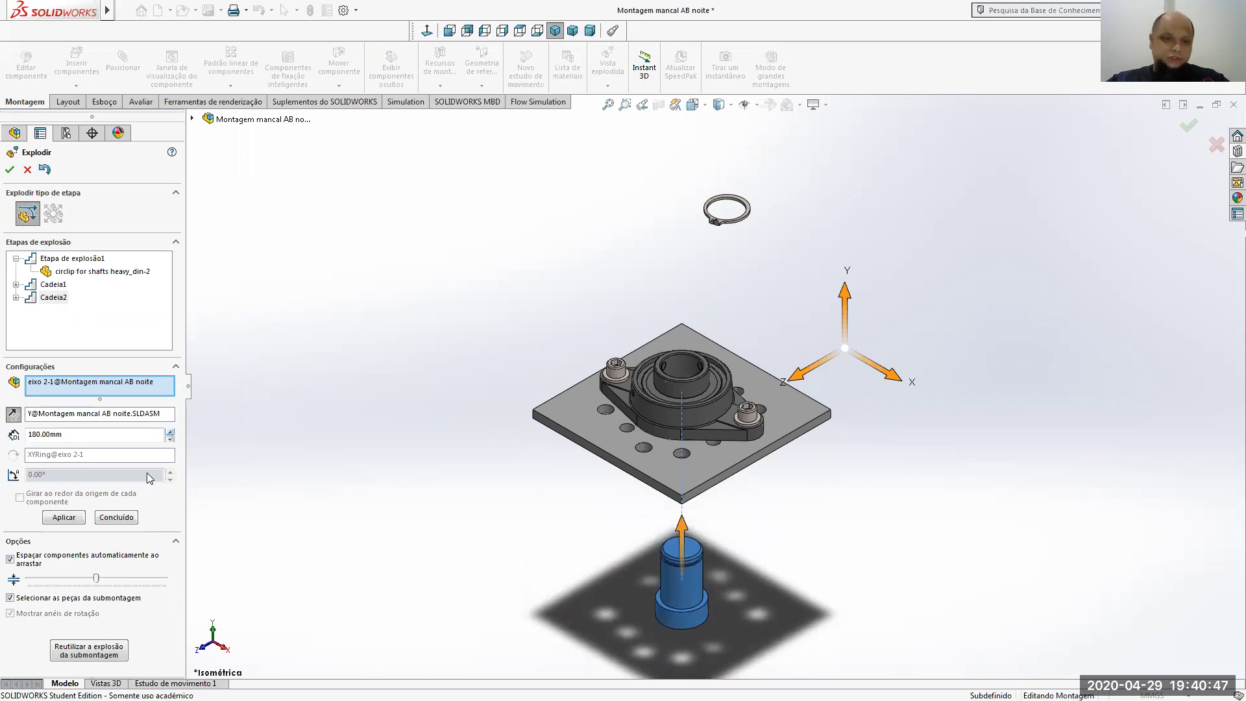
left_click(105, 517)
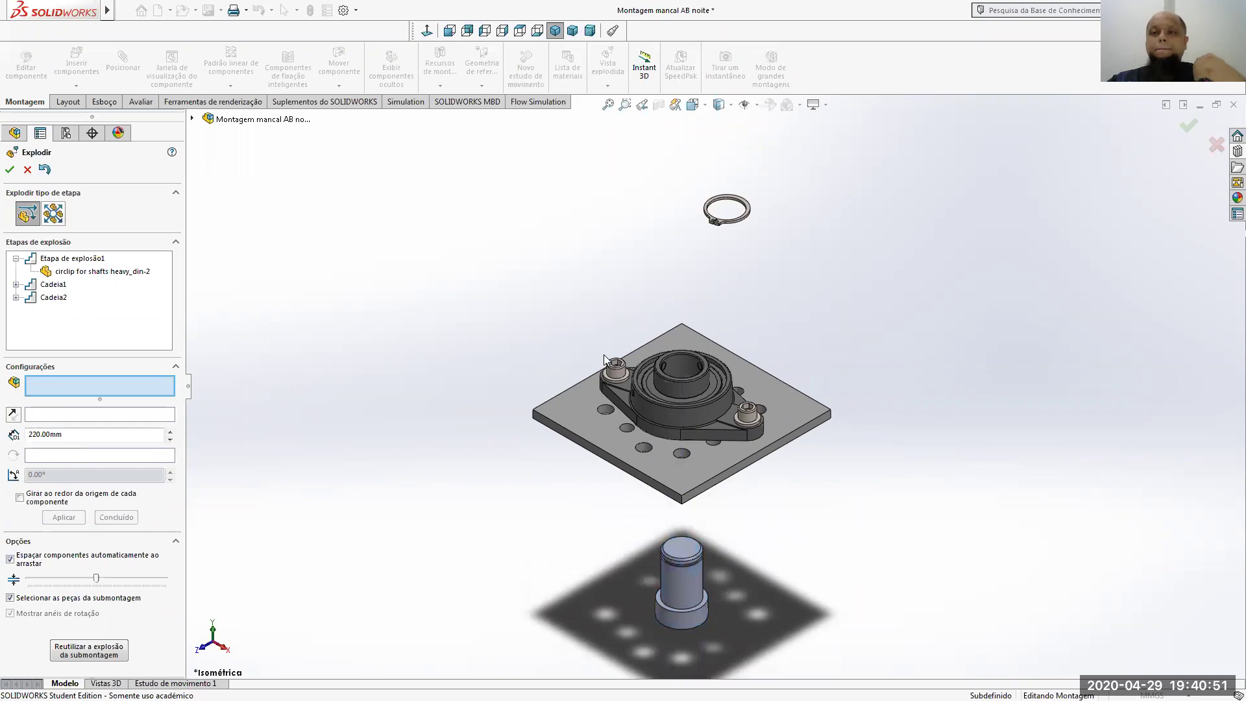
left_click(9, 169)
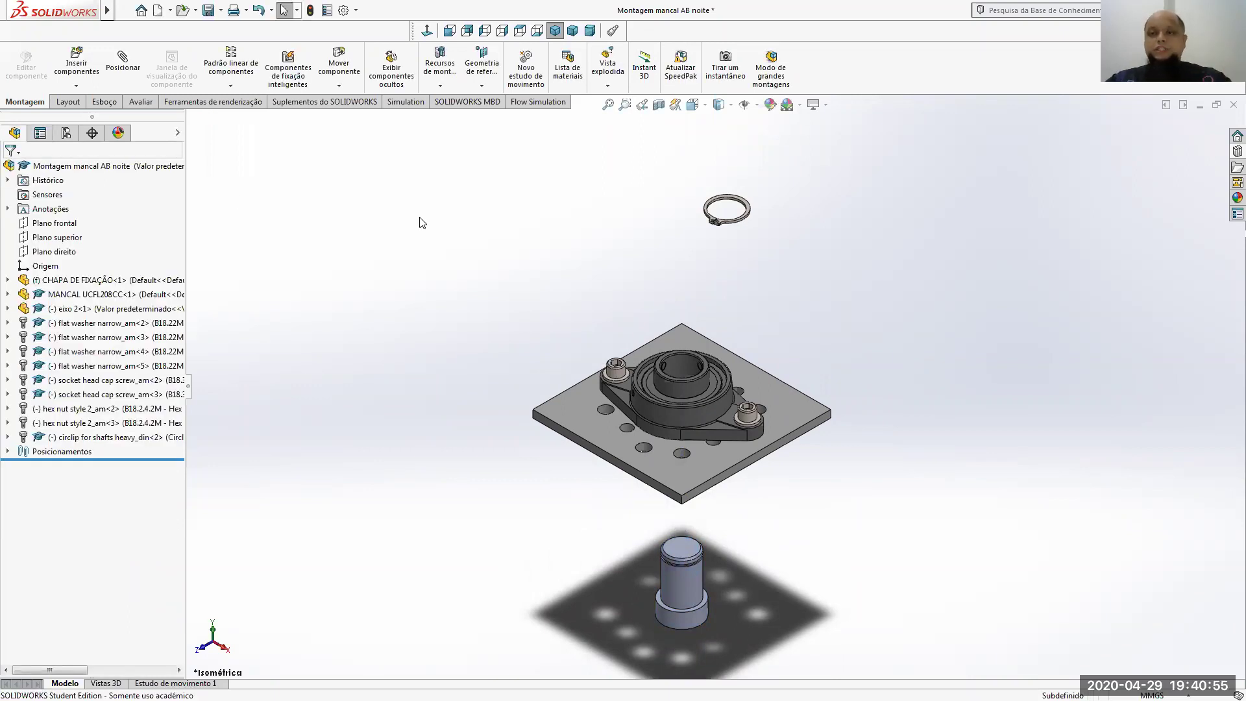
Open the existing exploded view stored under the Valor predeterminado configuration for editing
left_click(606, 65)
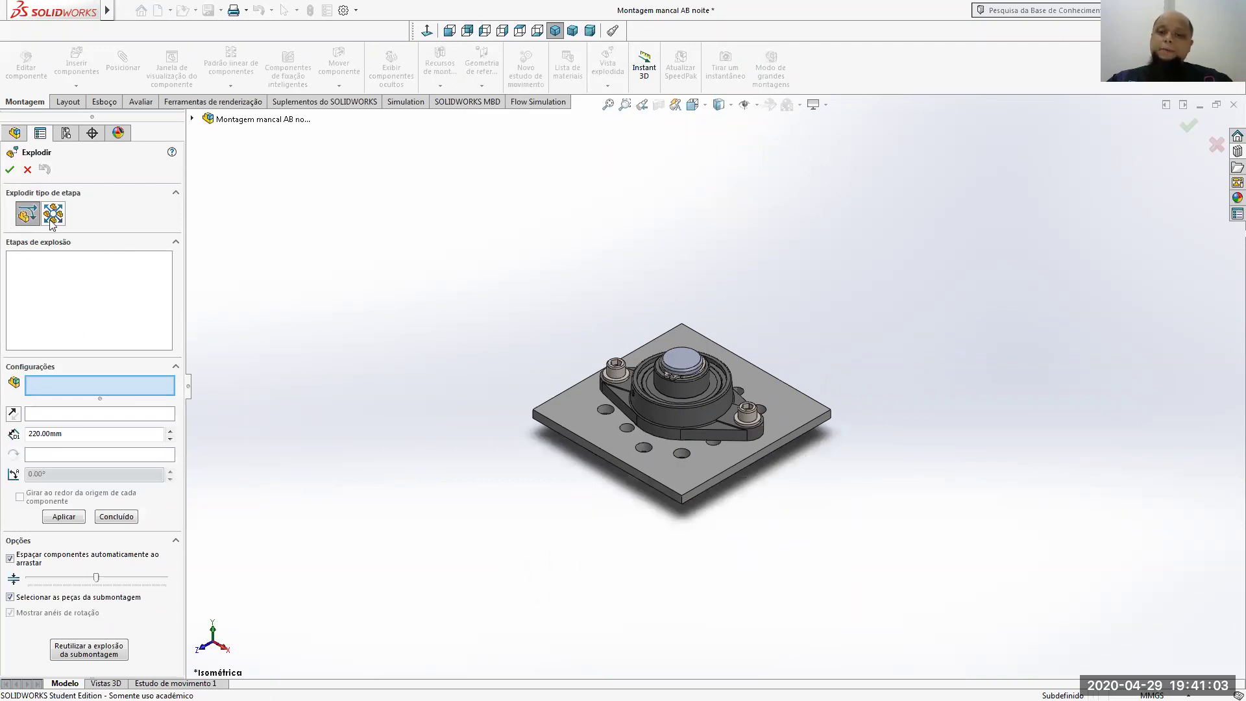
left_click(27, 169)
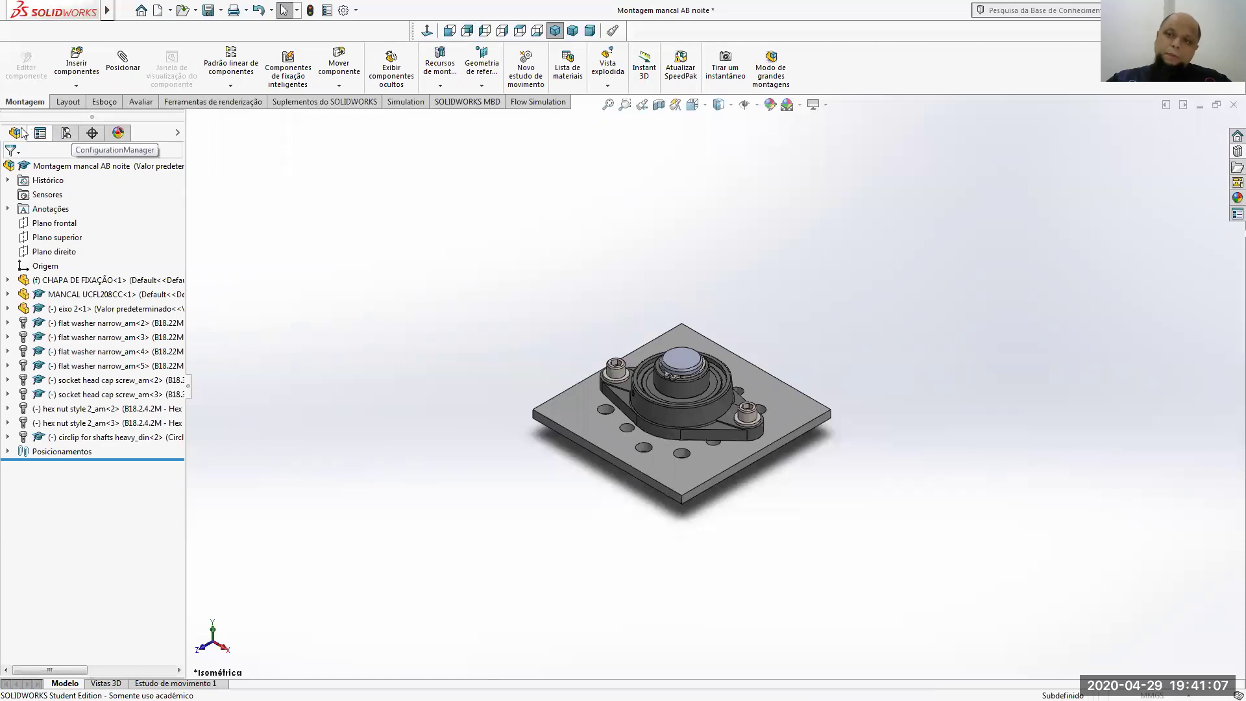
left_click(66, 136)
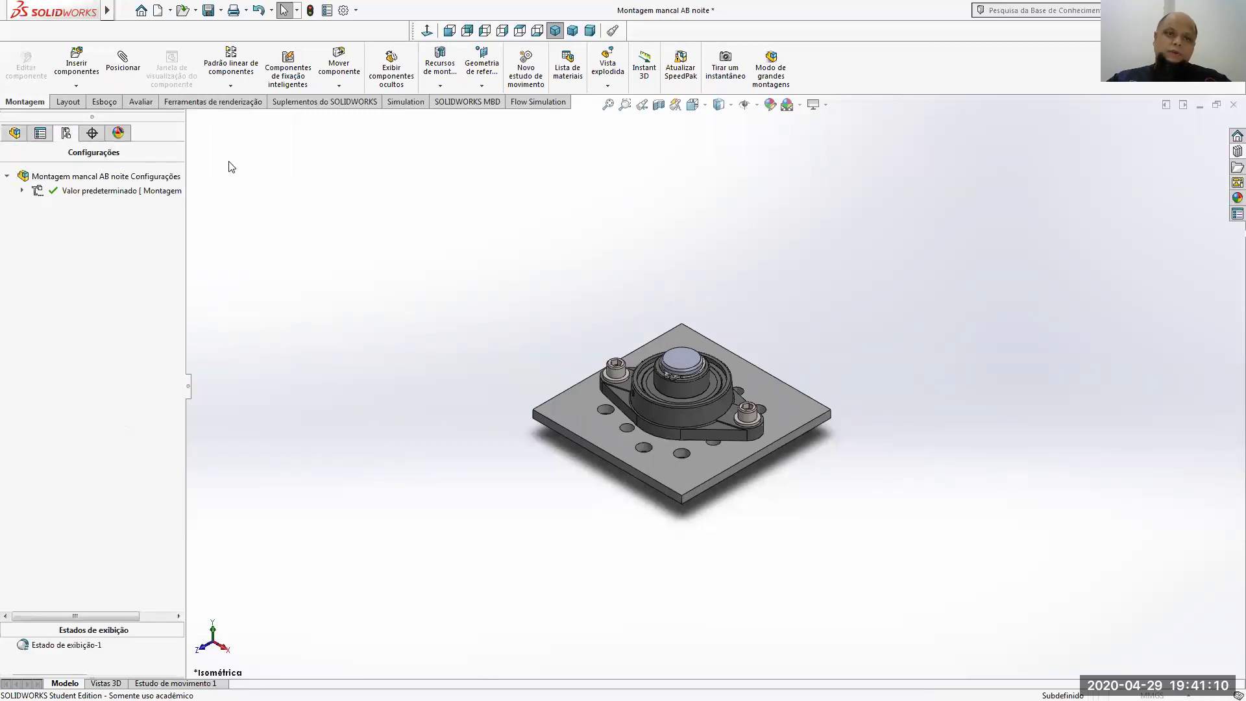
left_click(22, 190)
left_click(65, 204)
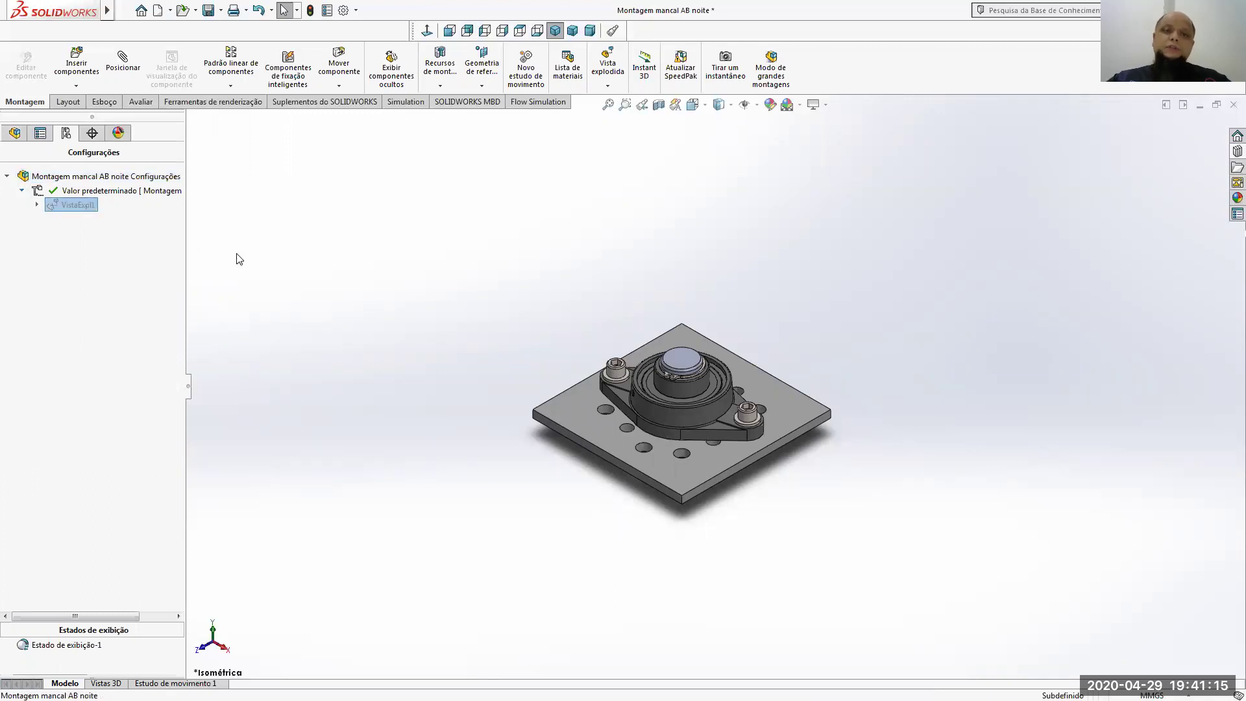
right_click(78, 205)
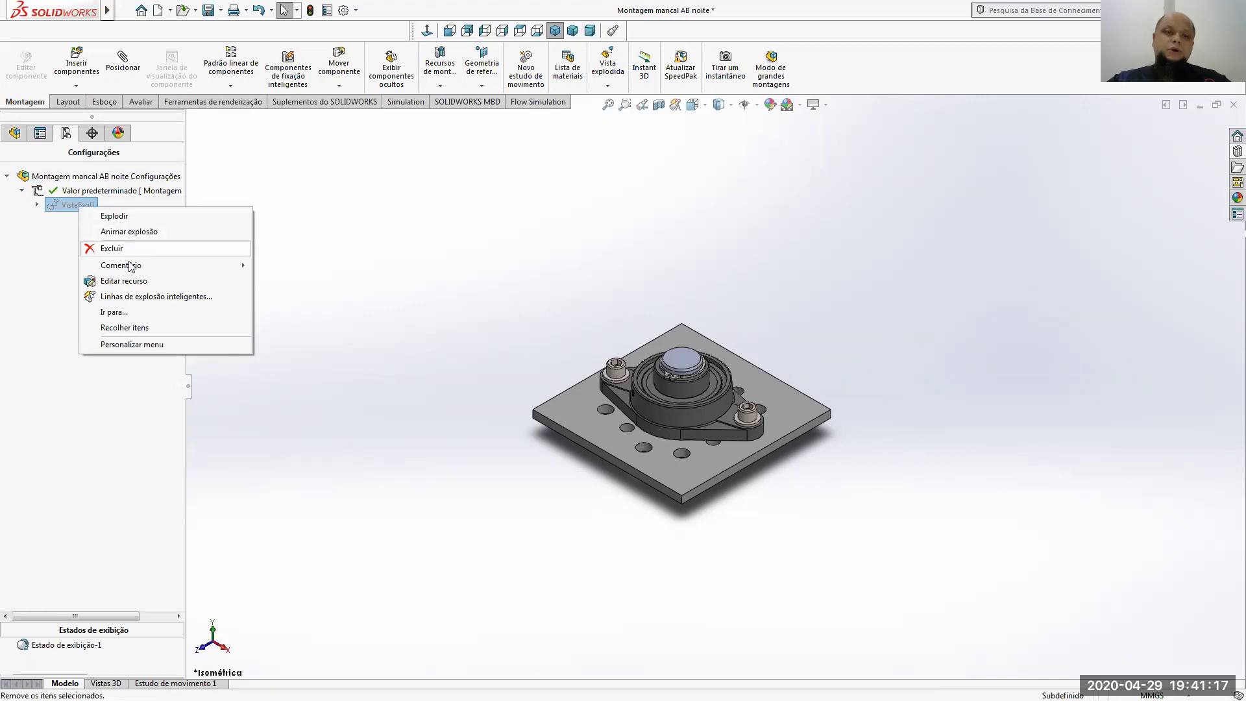
left_click(126, 281)
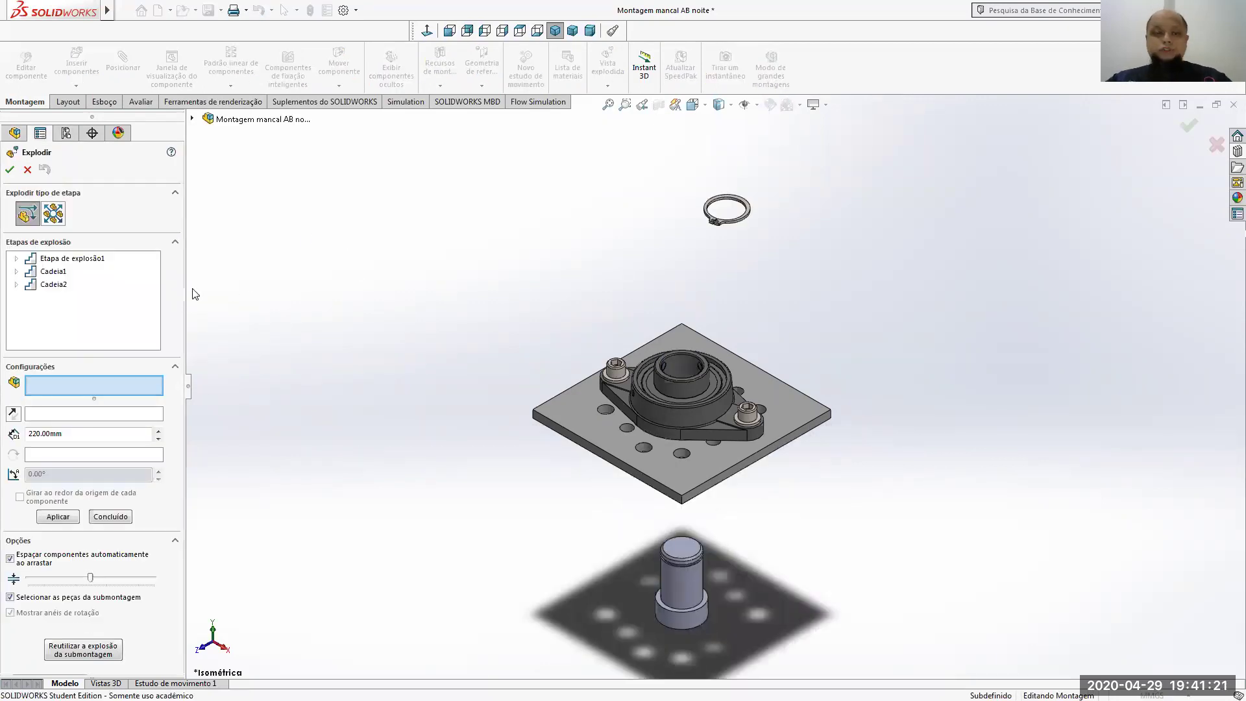
left_click(53, 285)
left_click(116, 517)
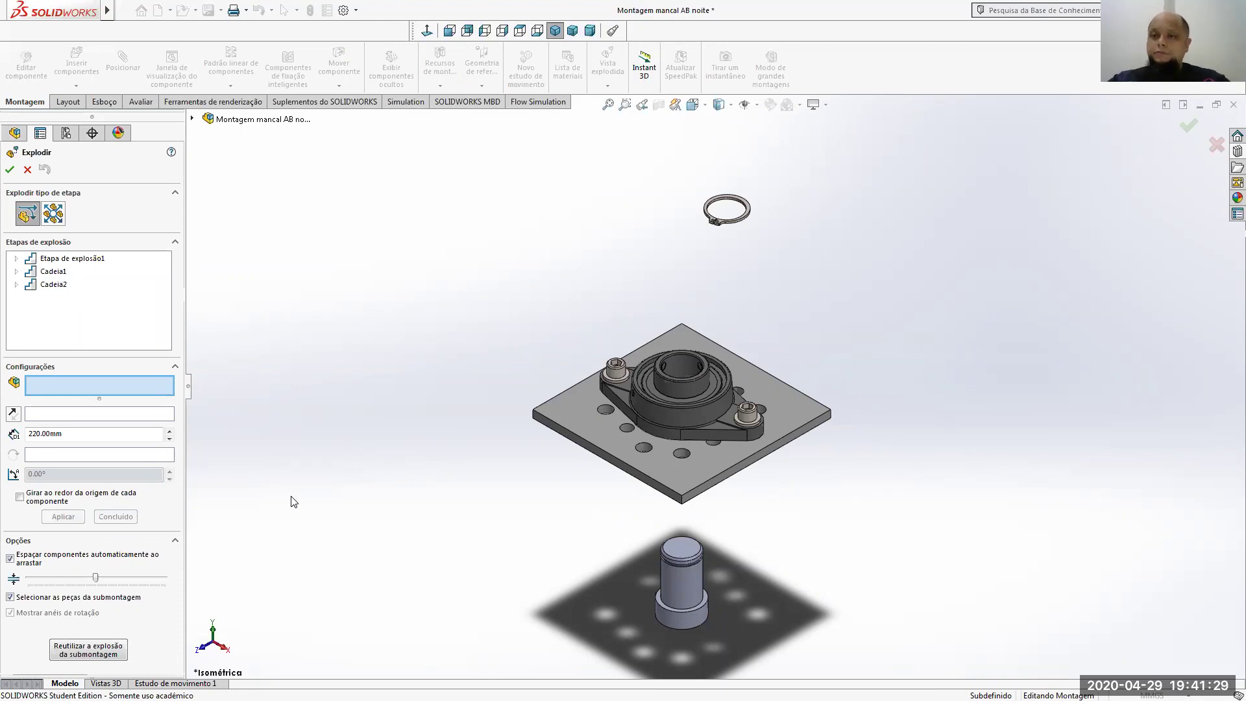
middle_click_drag(668, 480, 673, 377)
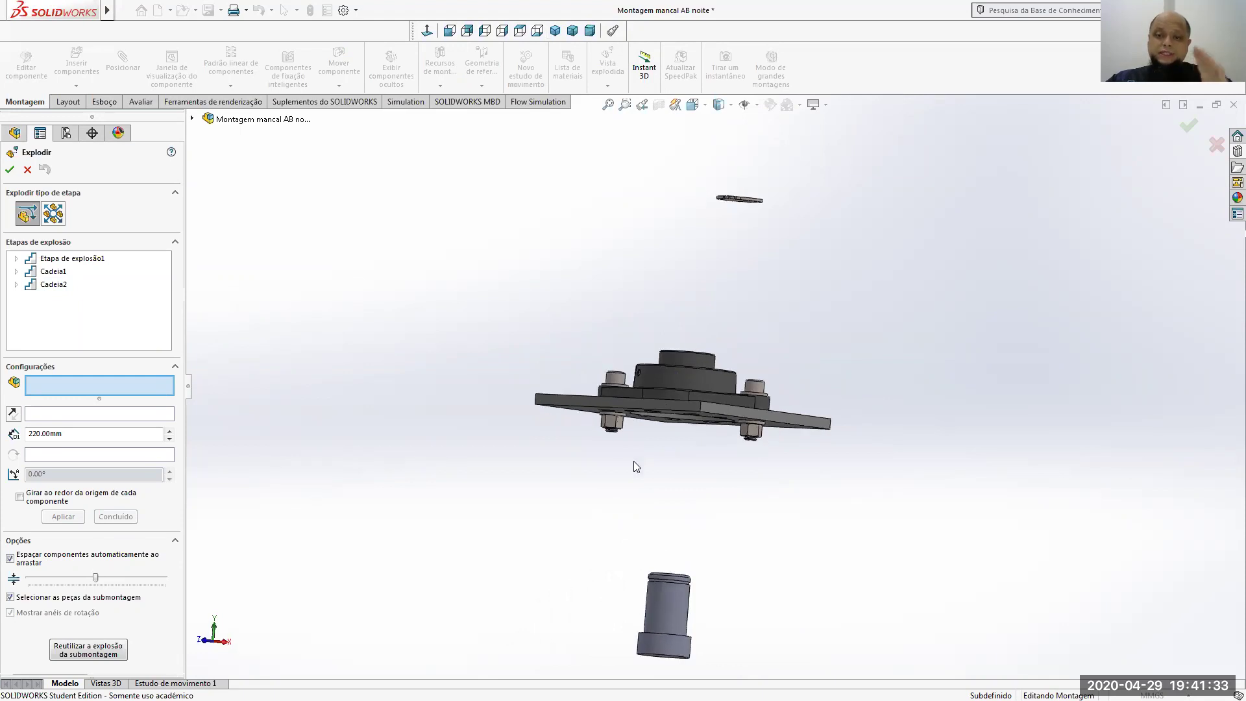
Add an explode step moving the two hex nuts beneath the plate 220 mm downward along the reversed Y direction
scroll(633, 457, "down", 2)
left_click(609, 396)
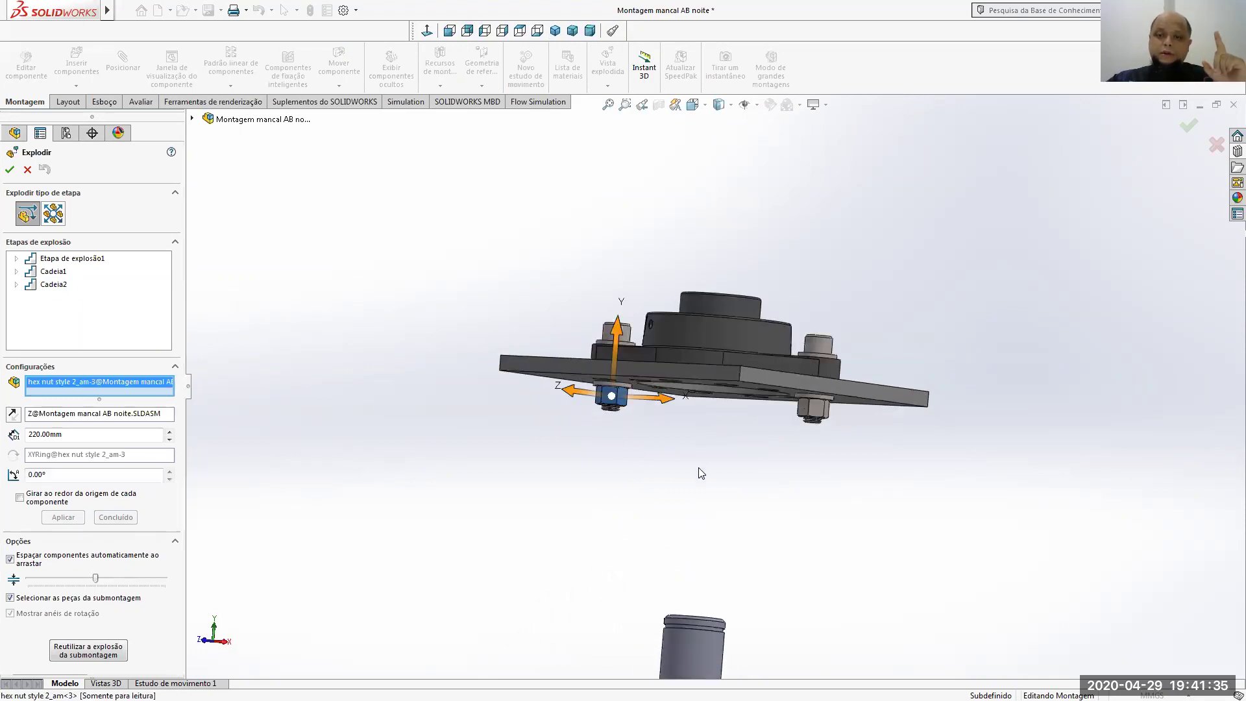
left_click(813, 416)
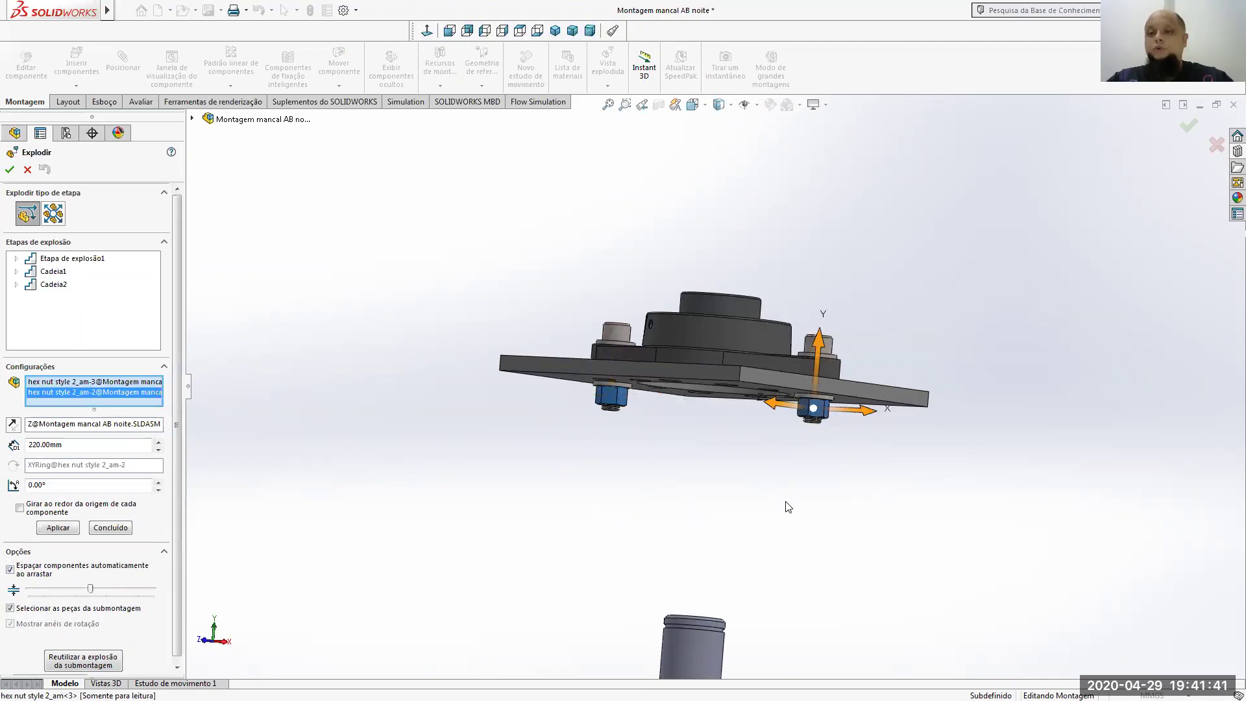
left_click(555, 32)
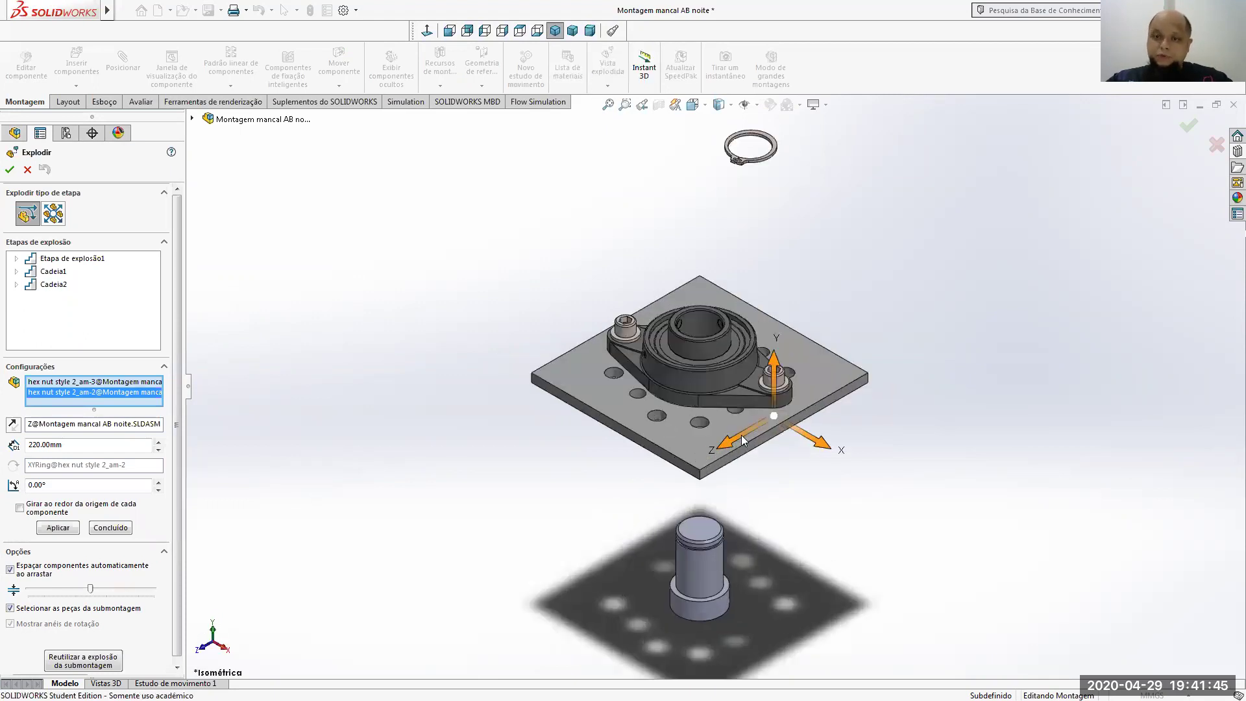
scroll(742, 435, "down", 3)
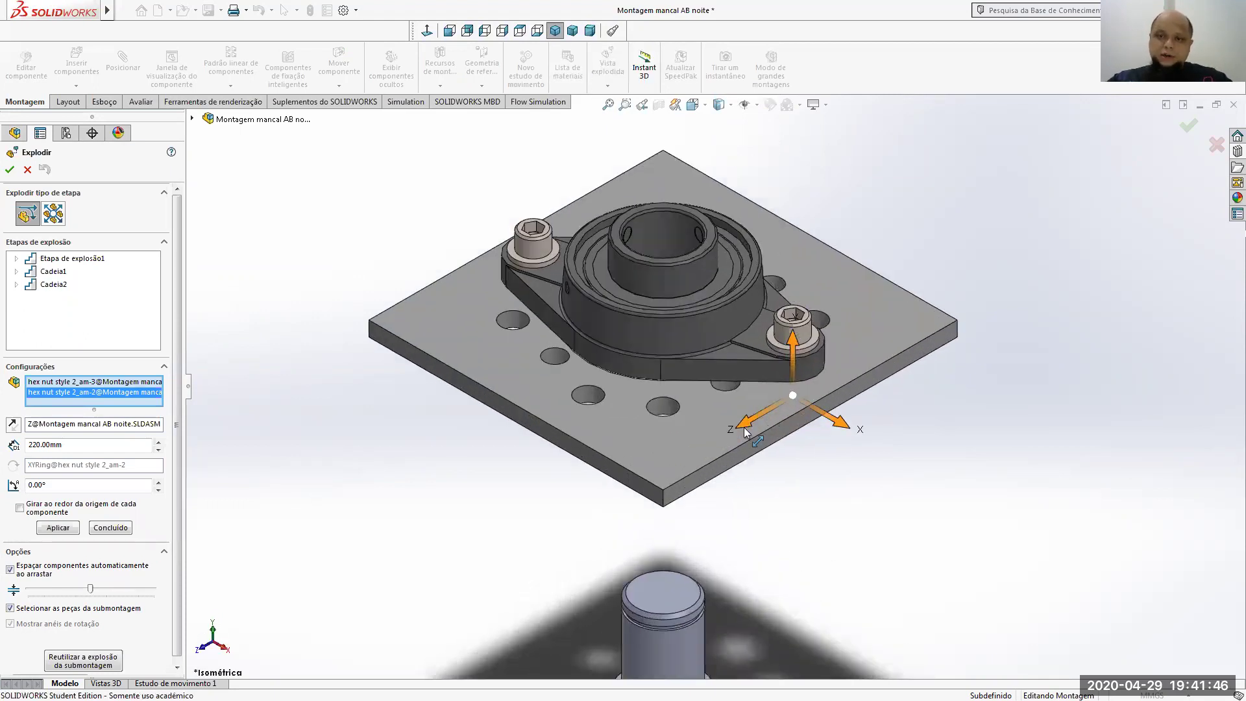
left_click(793, 344)
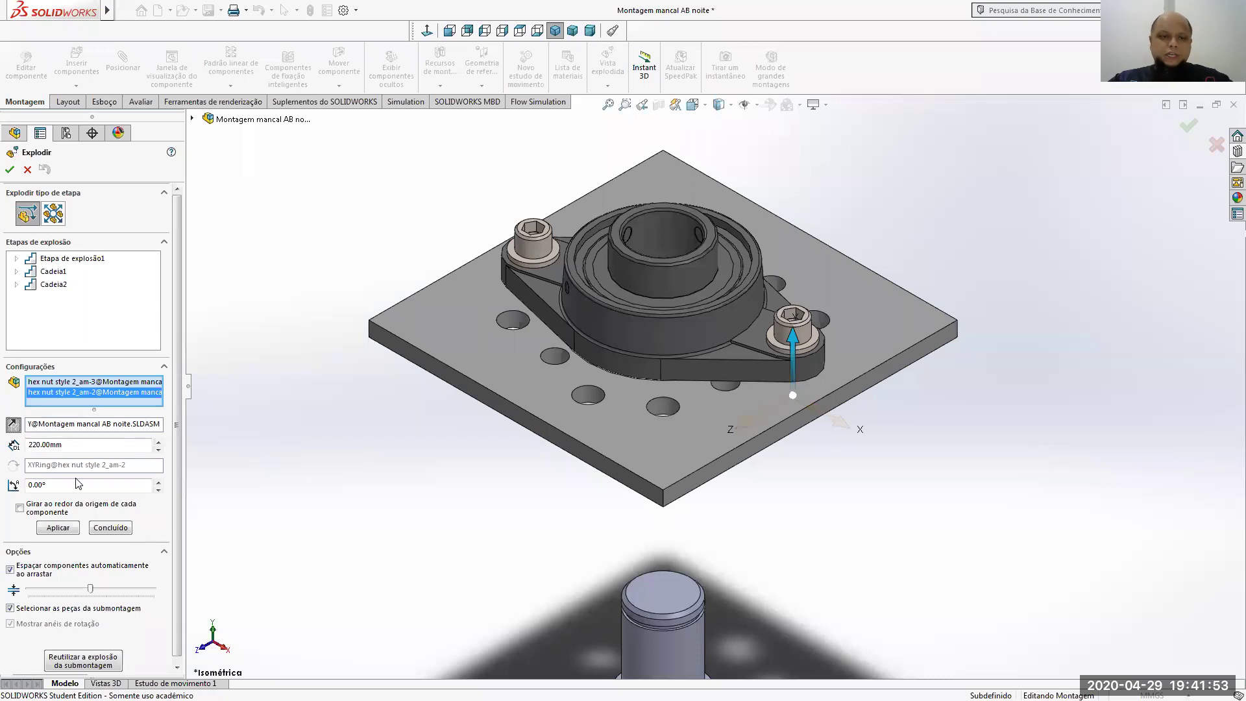
left_click(57, 527)
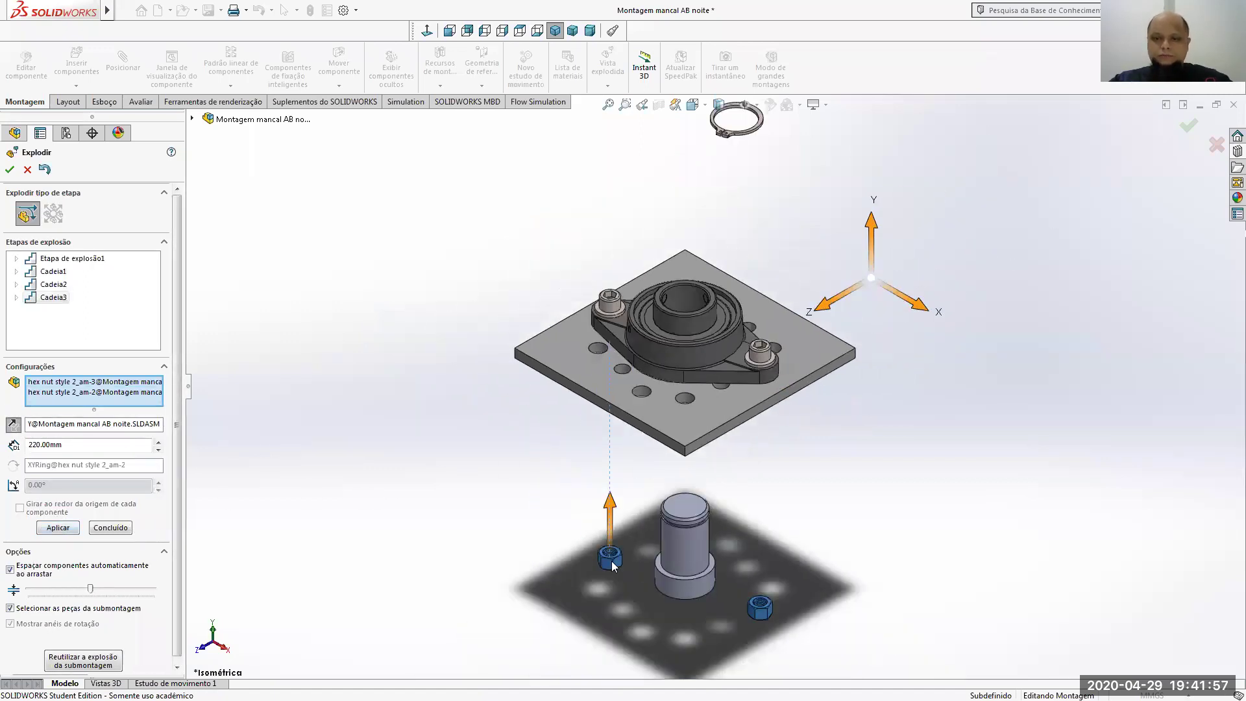
Set the hex nuts' explode distance to 180 mm and complete the step
left_click(157, 451)
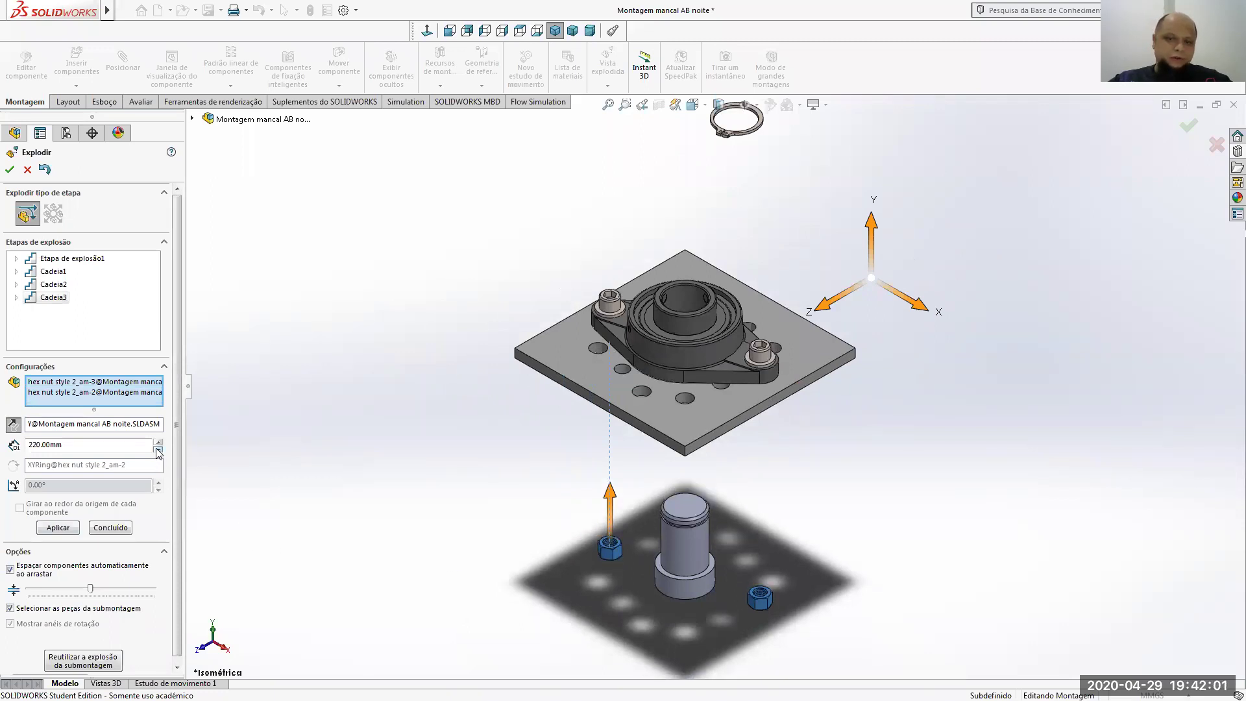
left_click(158, 450)
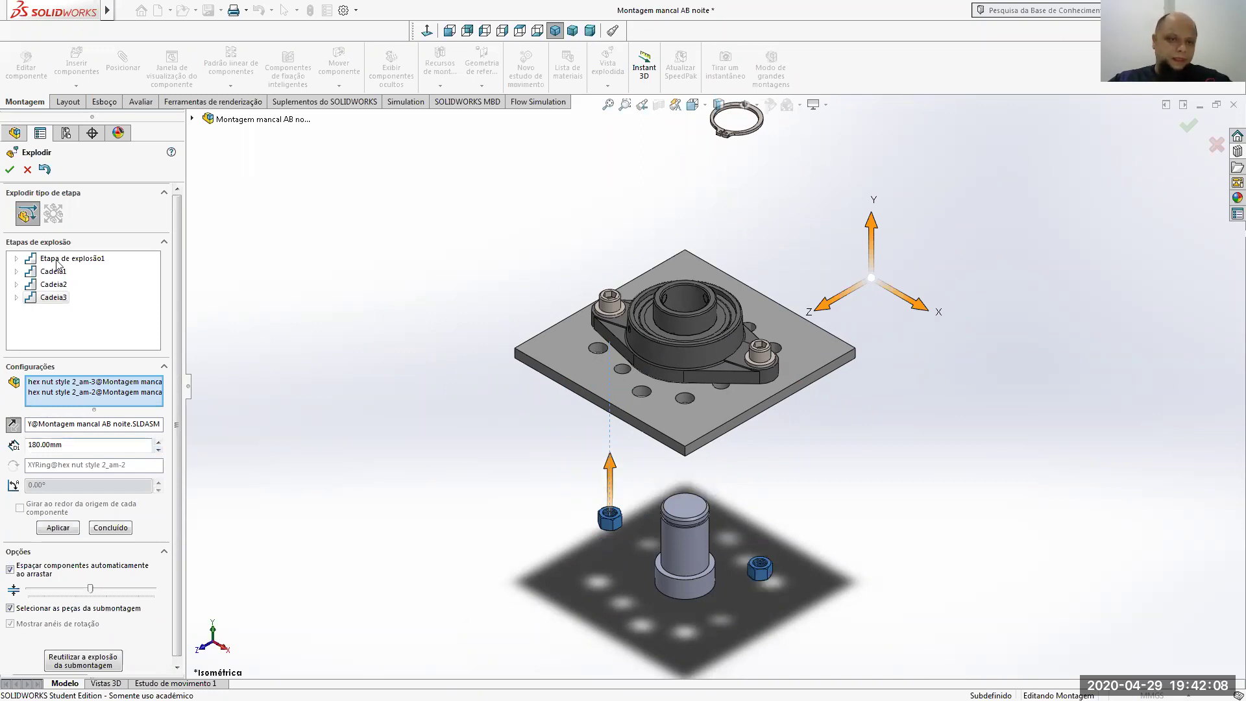
left_click(110, 527)
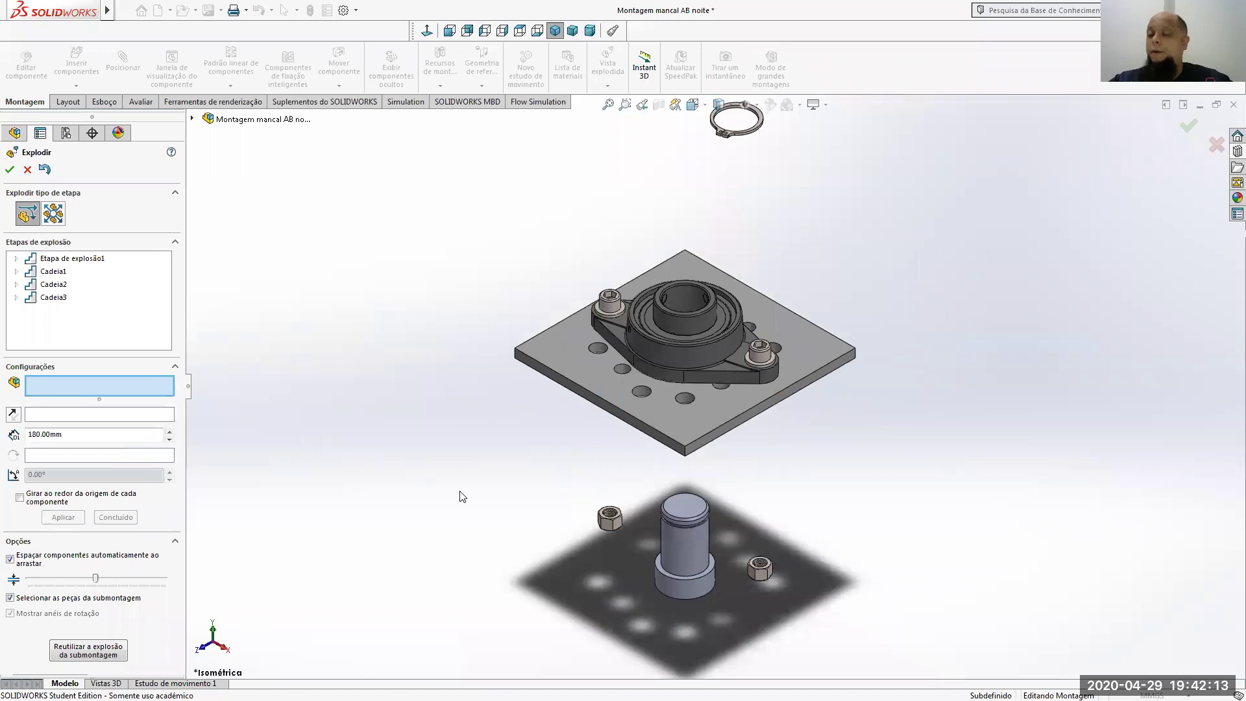
Add an explode step moving the two flat washers under the plate 180 mm downward along the reversed Y direction
middle_click_drag(487, 469, 607, 366)
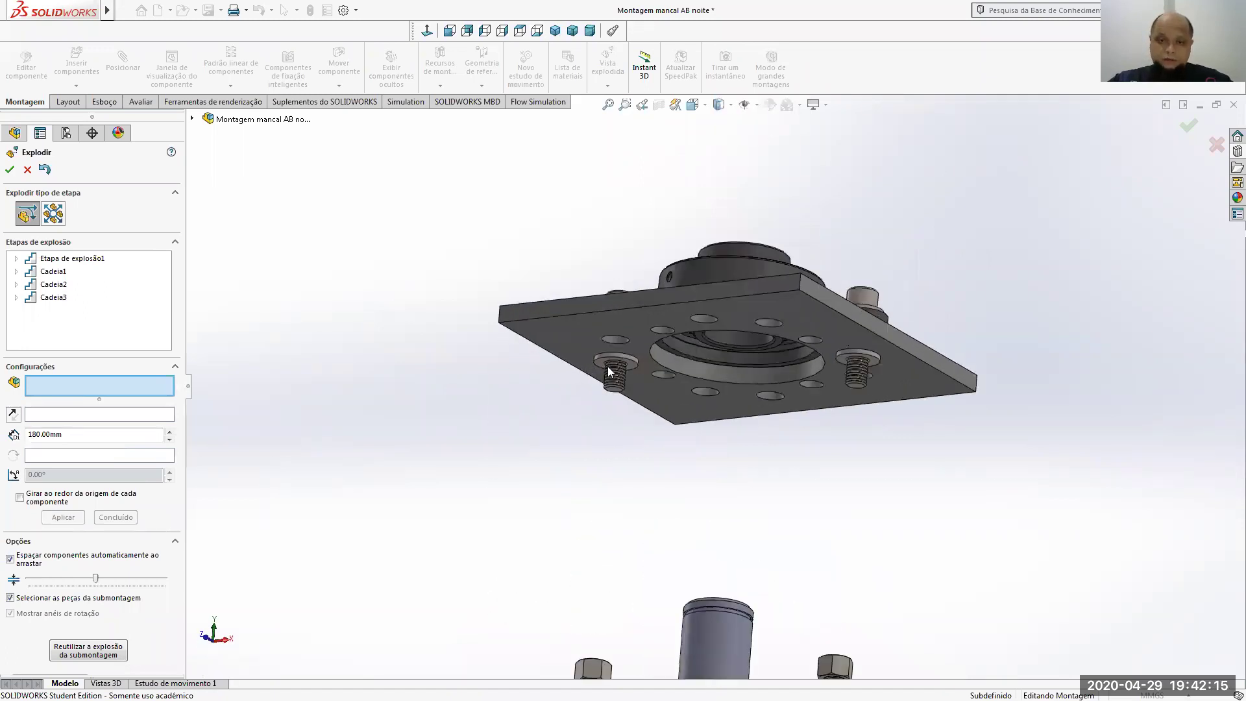
scroll(609, 363, "down", 2)
left_click(609, 359)
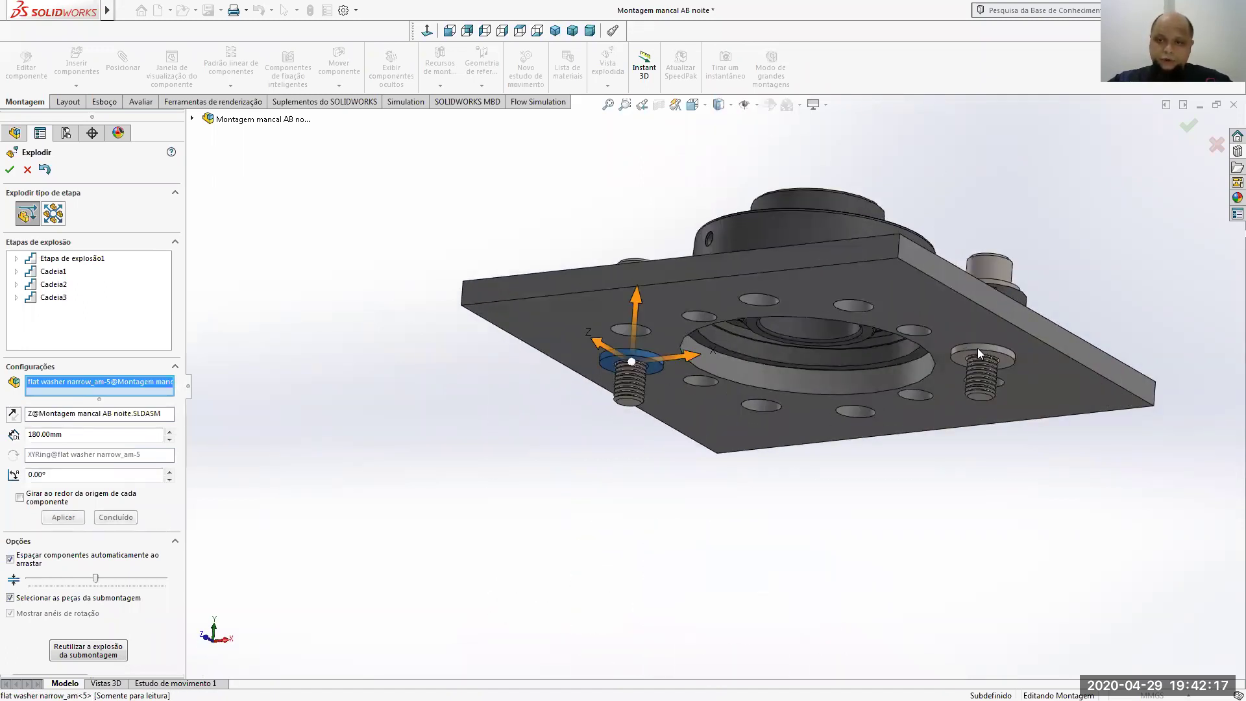
left_click(963, 356)
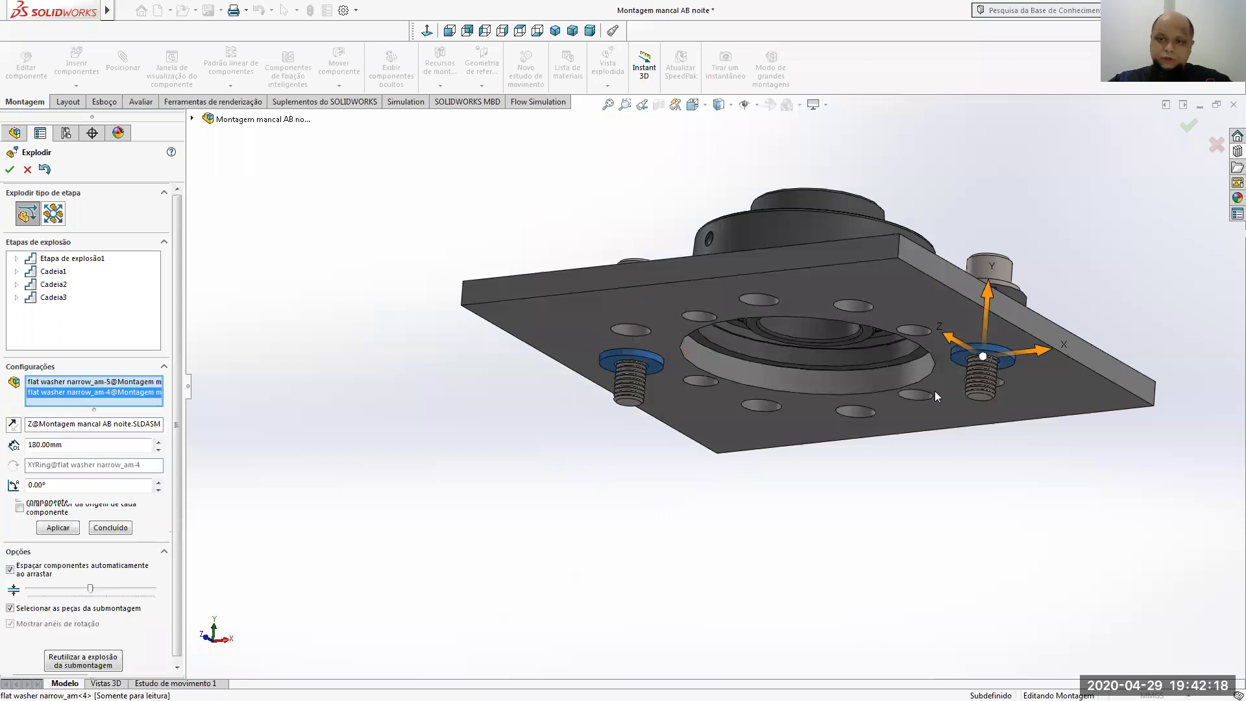
left_click(555, 31)
left_click(778, 358)
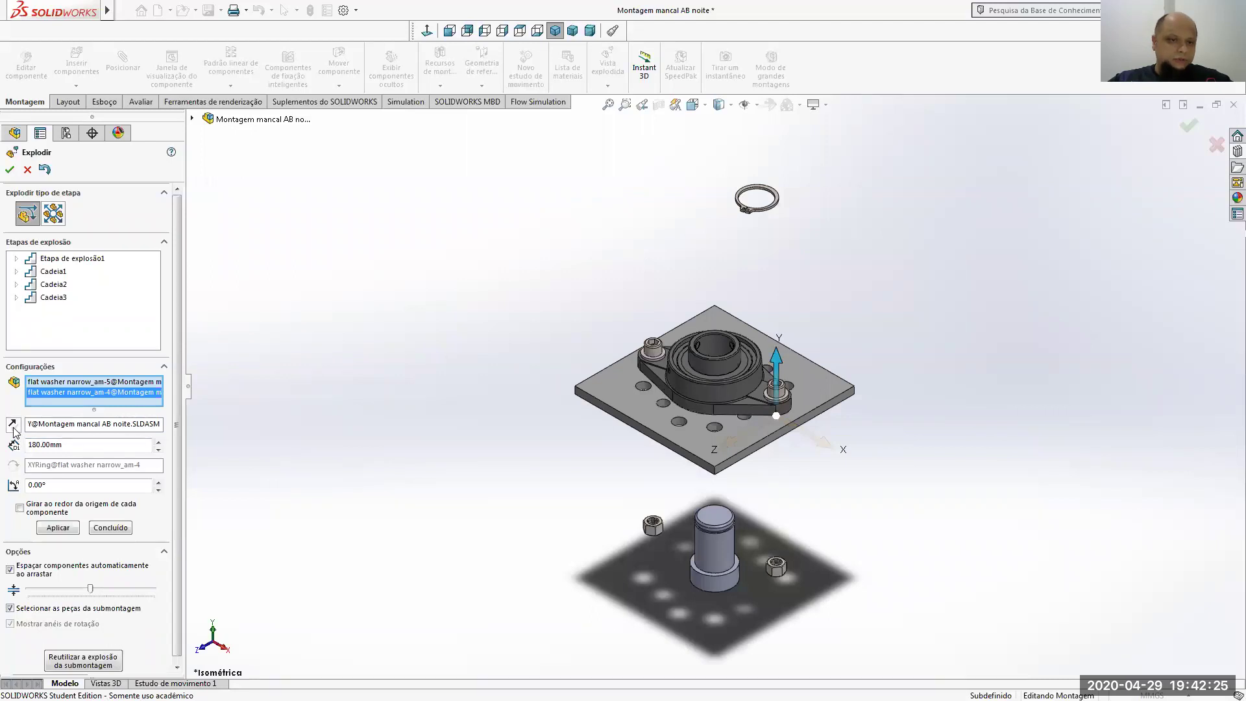
left_click(70, 530)
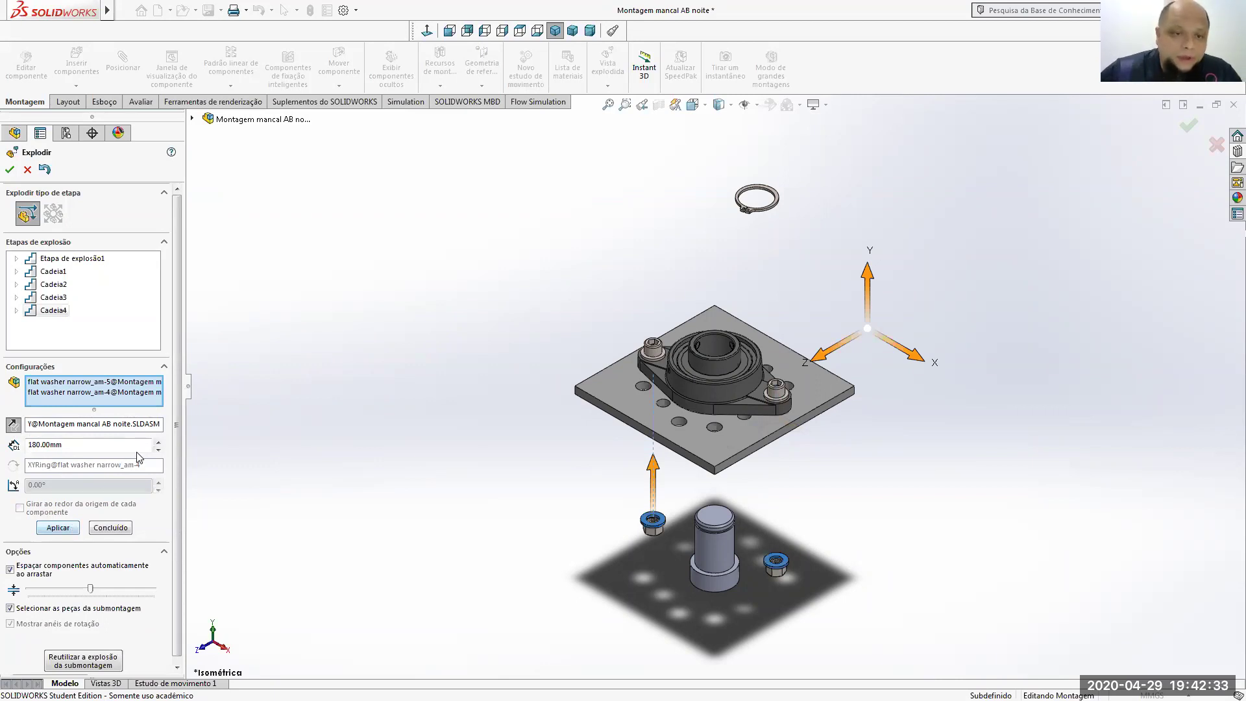
Set the lower flat washers' explode distance to 140 mm and complete the step
left_click(156, 454)
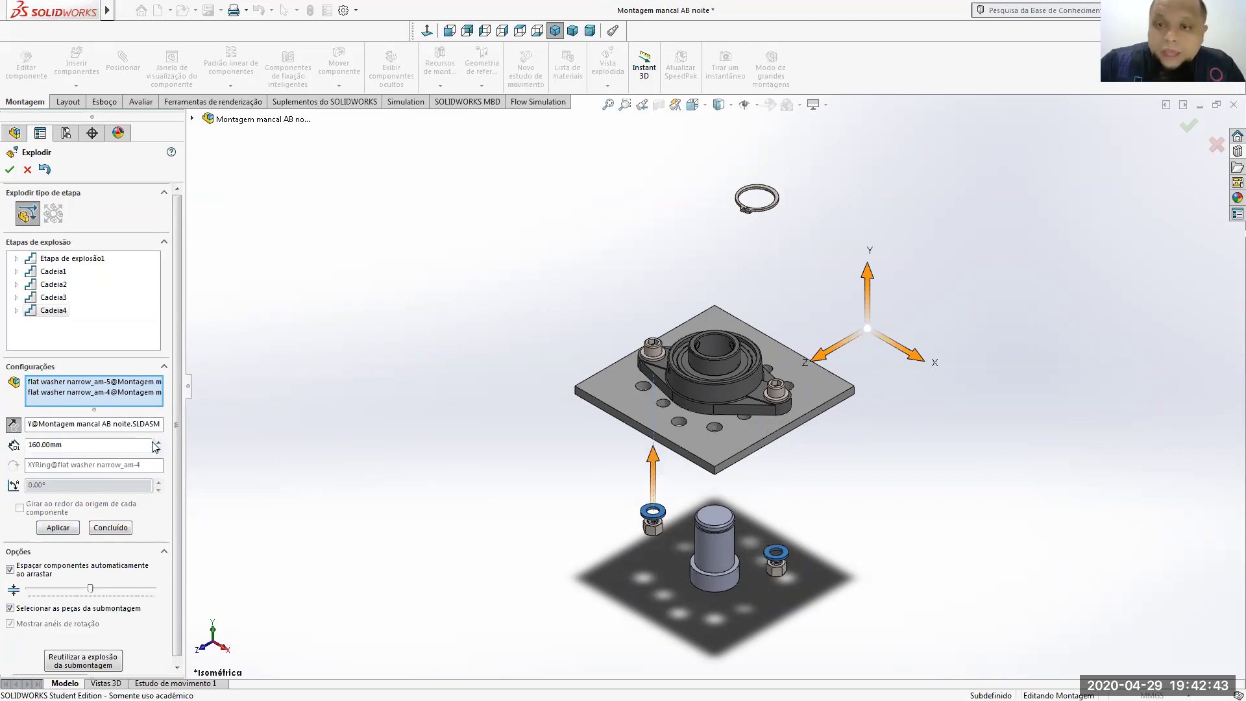
left_click(156, 442)
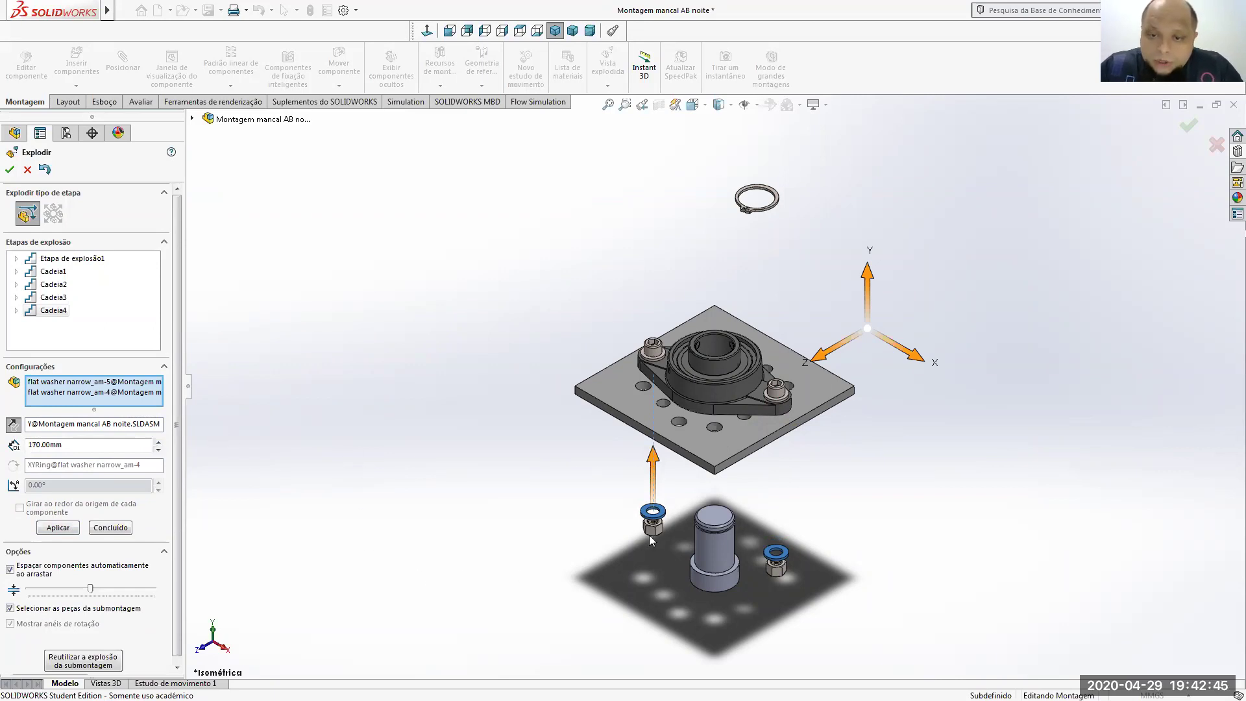
scroll(650, 532, "down", 5)
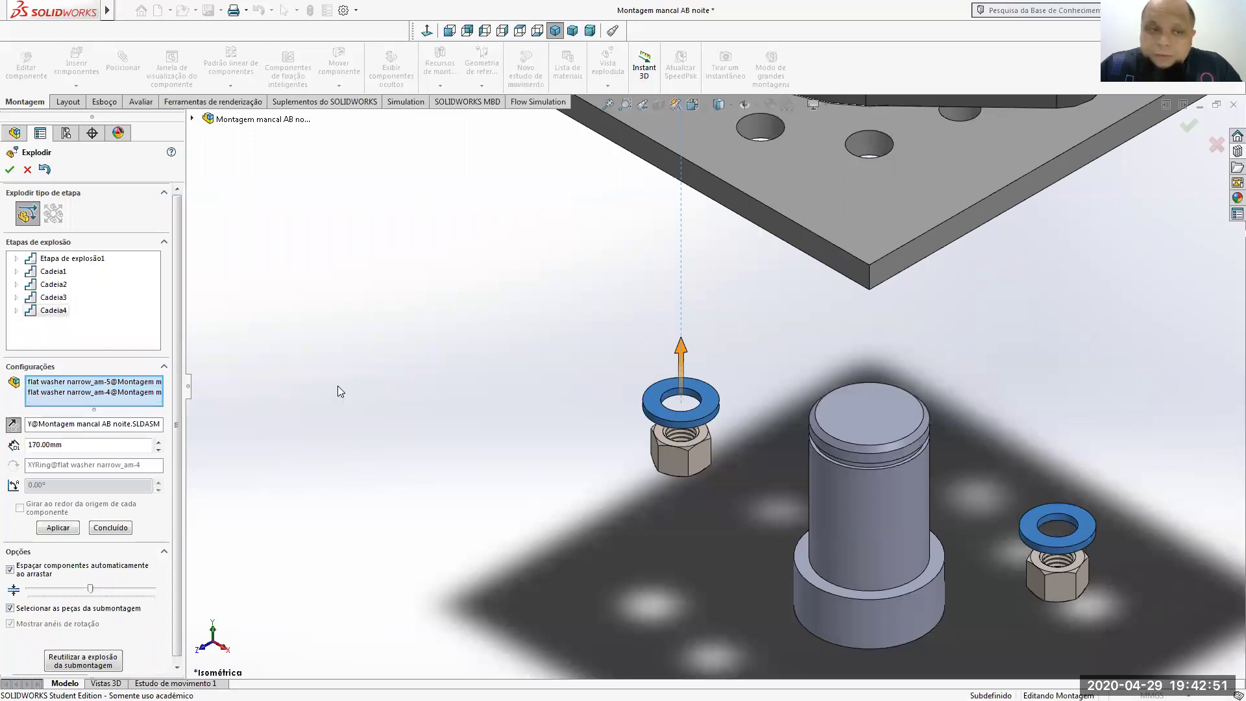
left_click(158, 450)
left_click(157, 449)
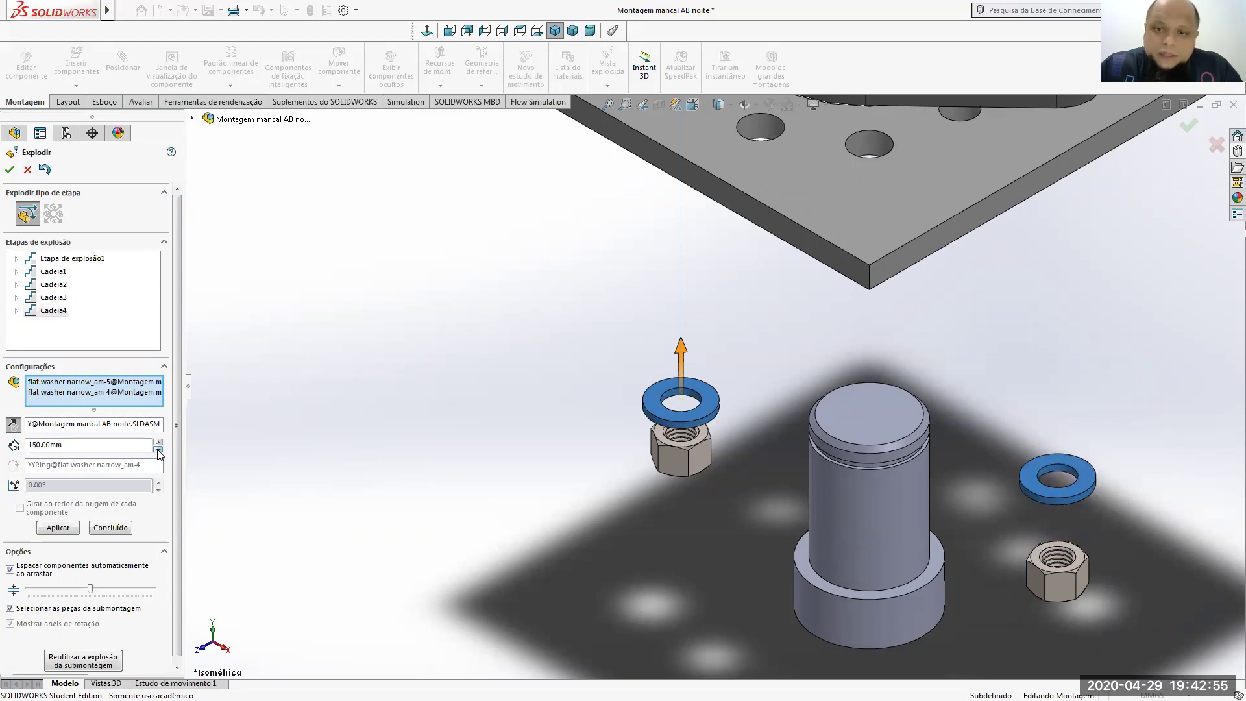
left_click(157, 450)
key("z")
key("z")
key("z")
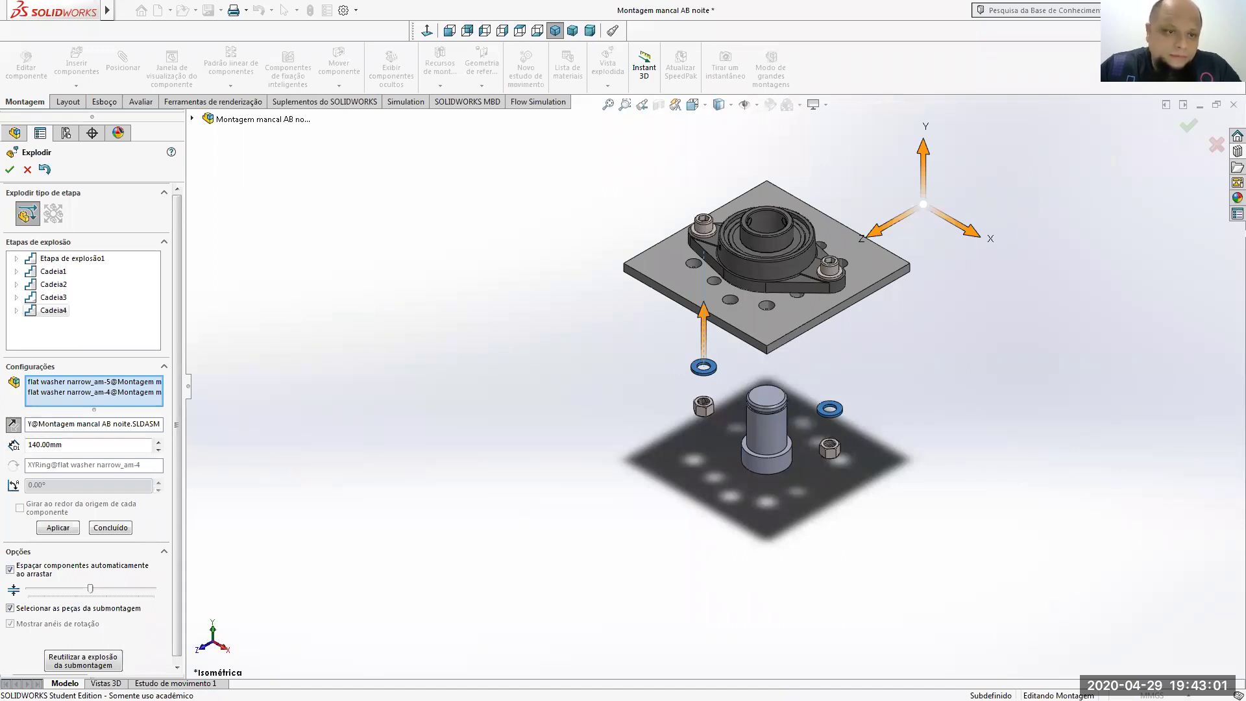
left_click(58, 528)
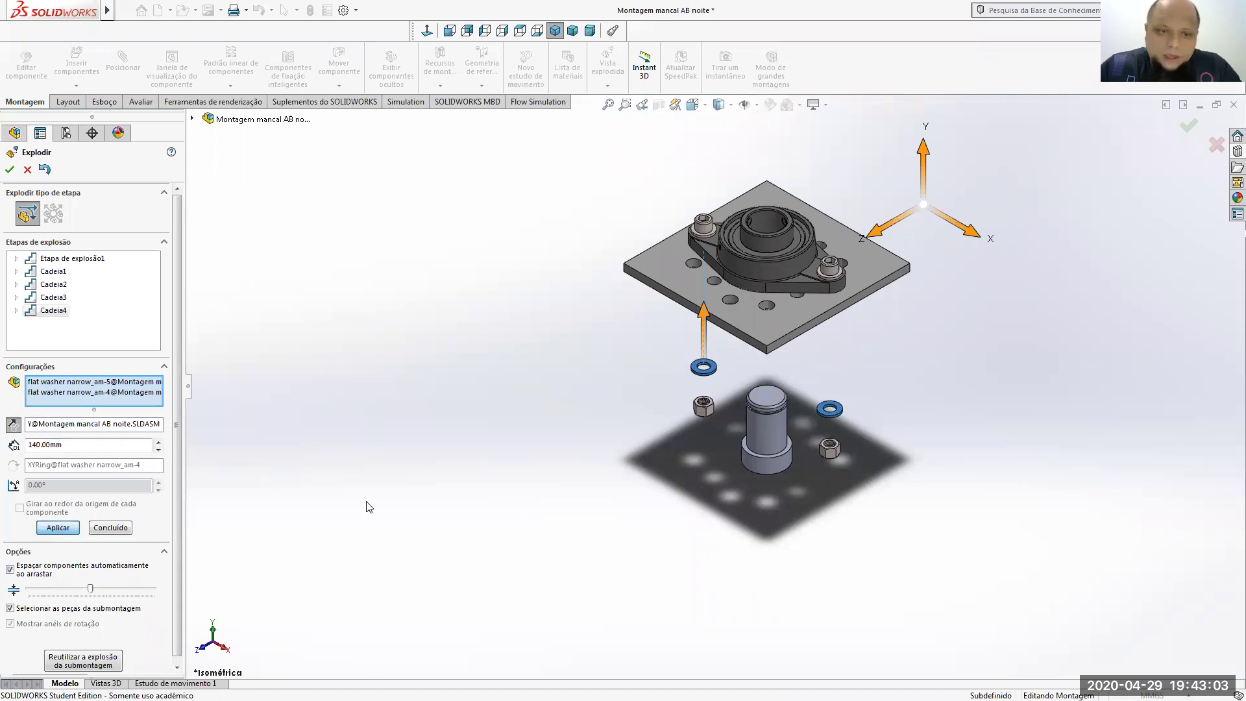
left_click(115, 527)
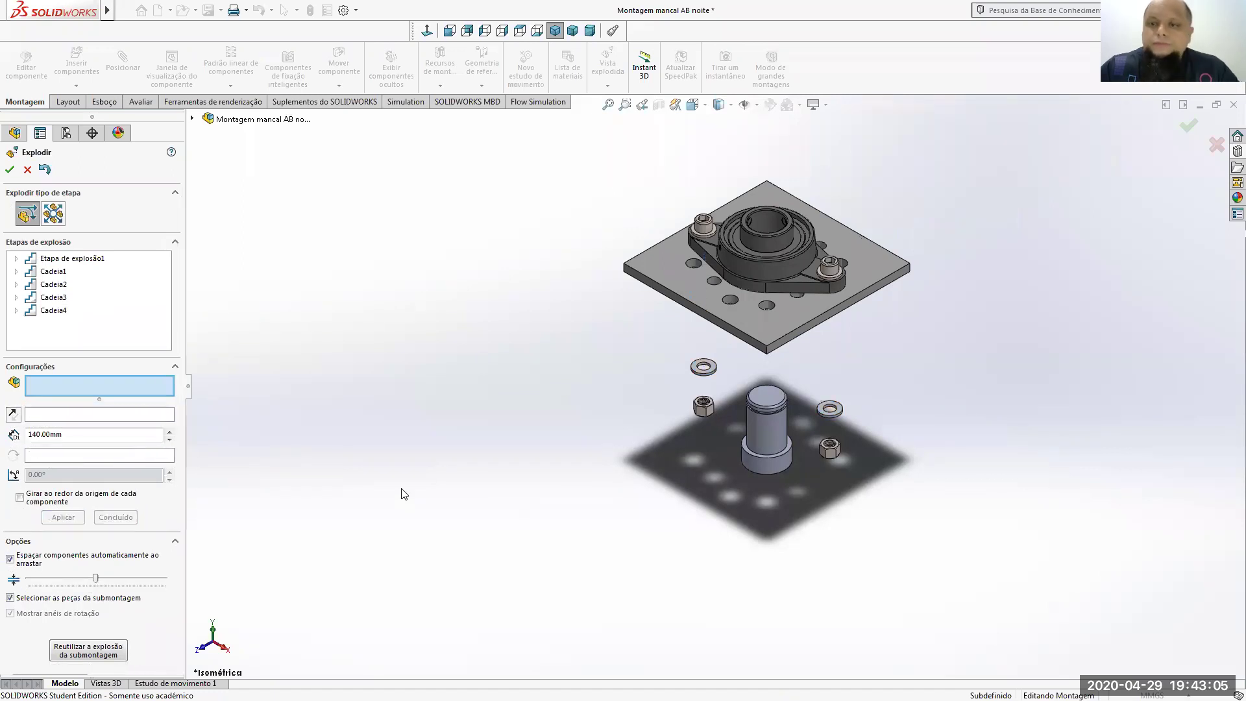
Add an explode step moving the two socket head cap screws 190 mm upward along Y and complete it
scroll(635, 319, "up", 3)
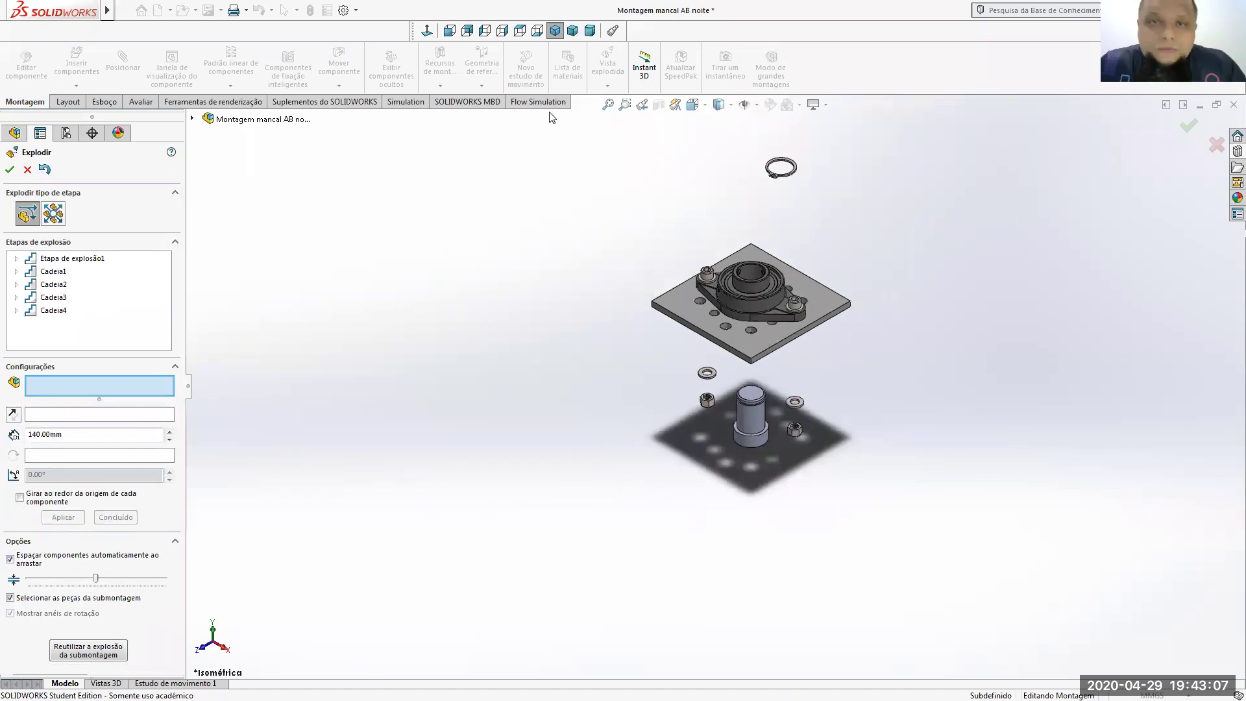
scroll(779, 146, "down", 3)
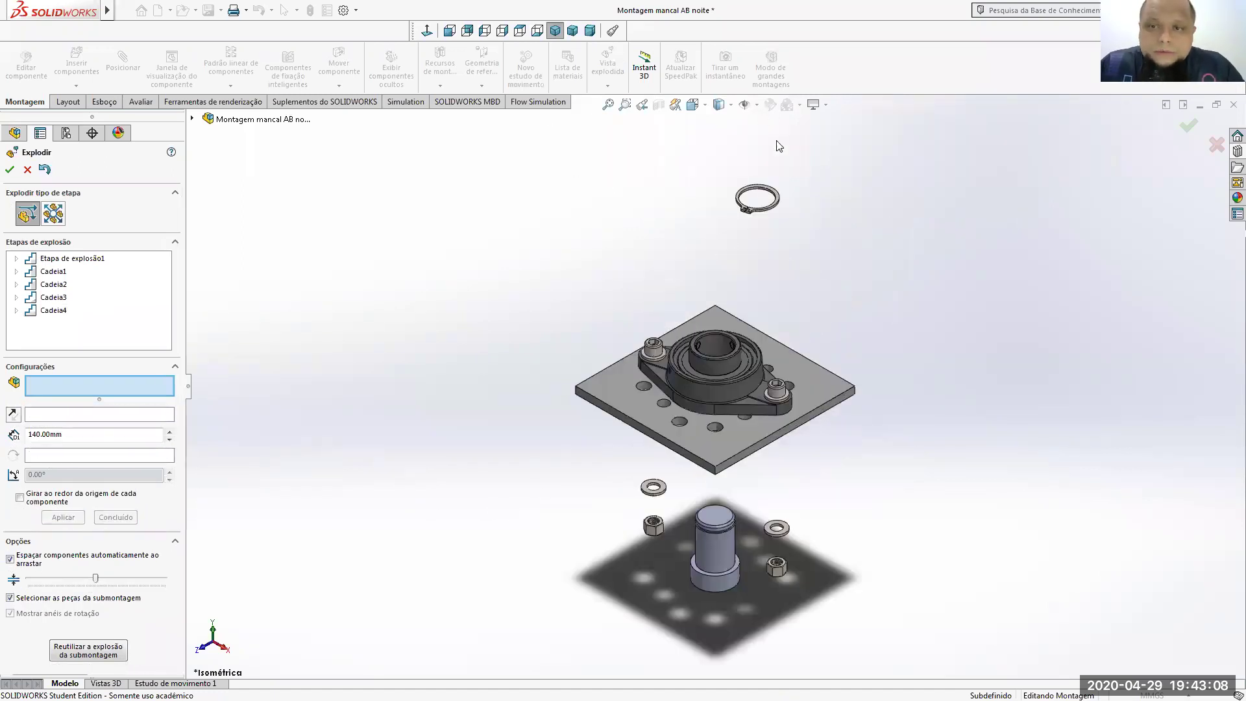
left_click(782, 393)
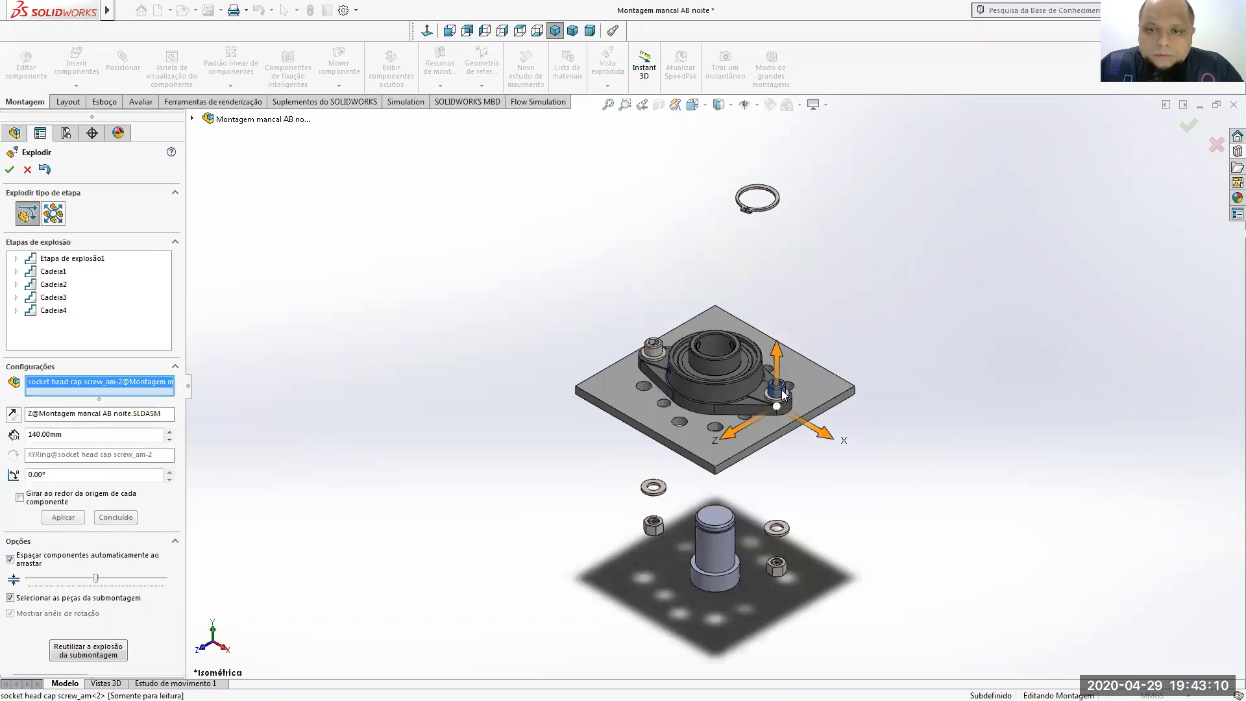
left_click(652, 351)
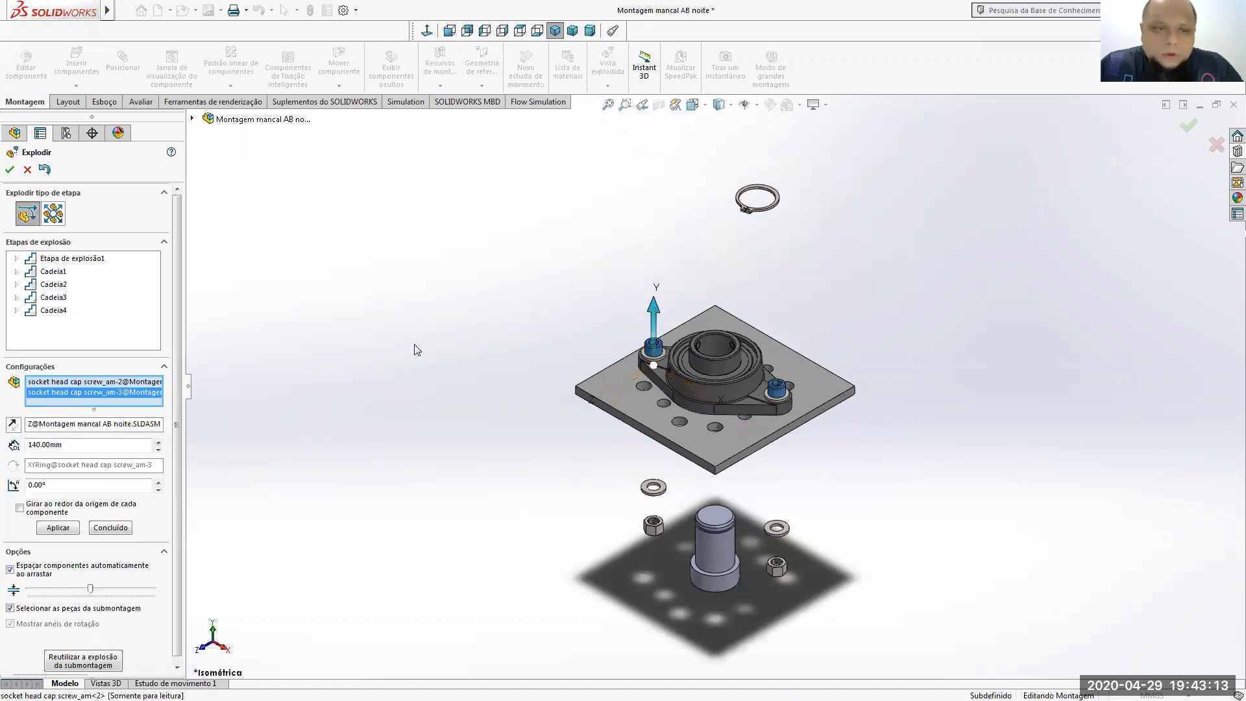
left_click(58, 528)
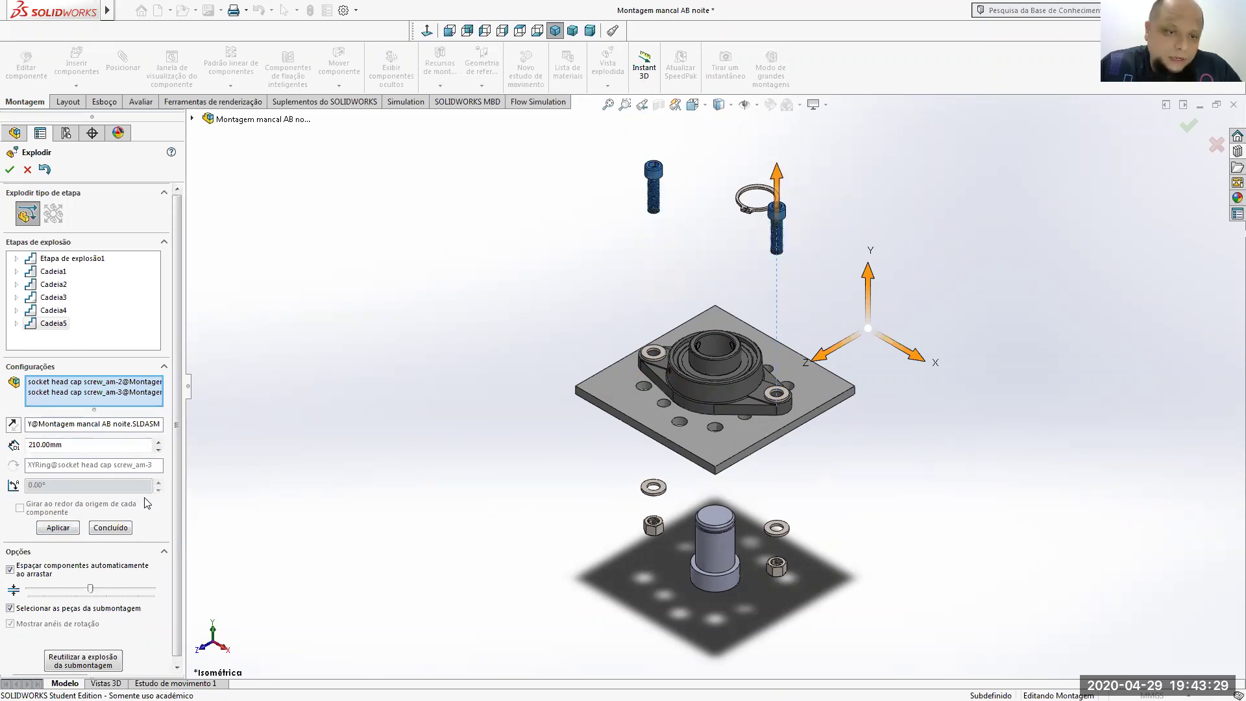
left_click(158, 450)
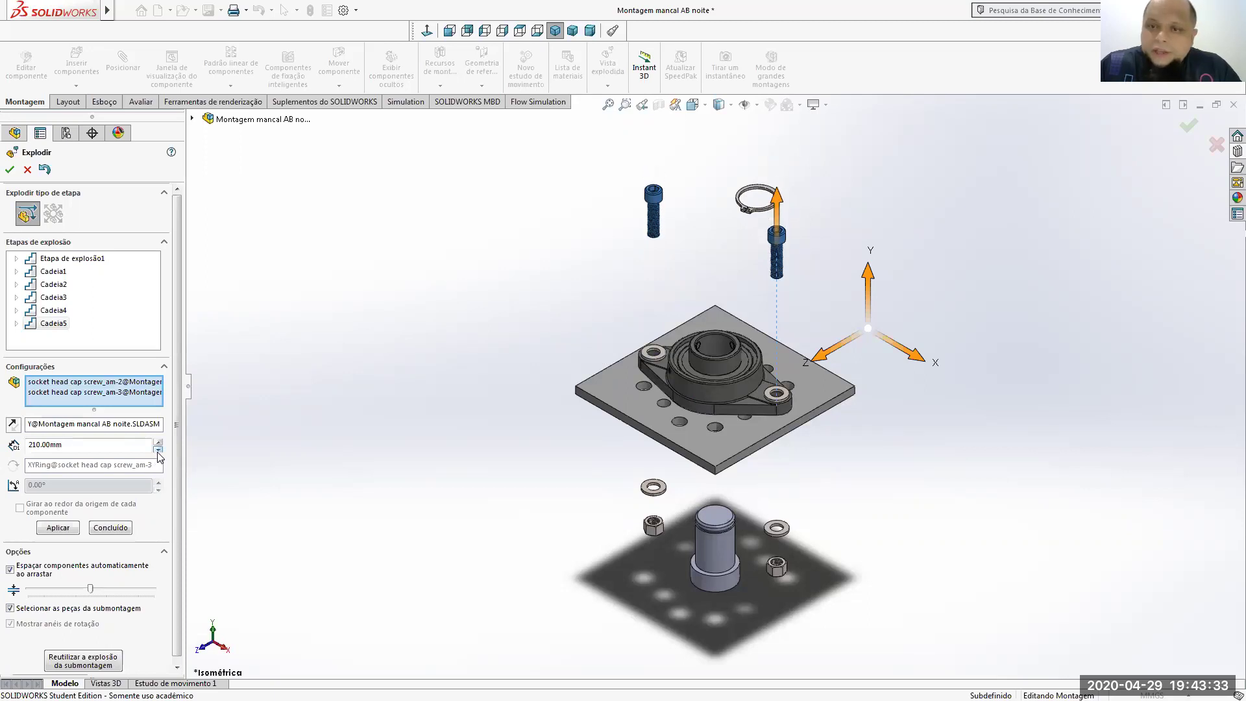
left_click(104, 528)
Add an explode step moving the two flat washers on the bearing flange 110 mm upward along Y and complete it
scroll(662, 402, "down", 3)
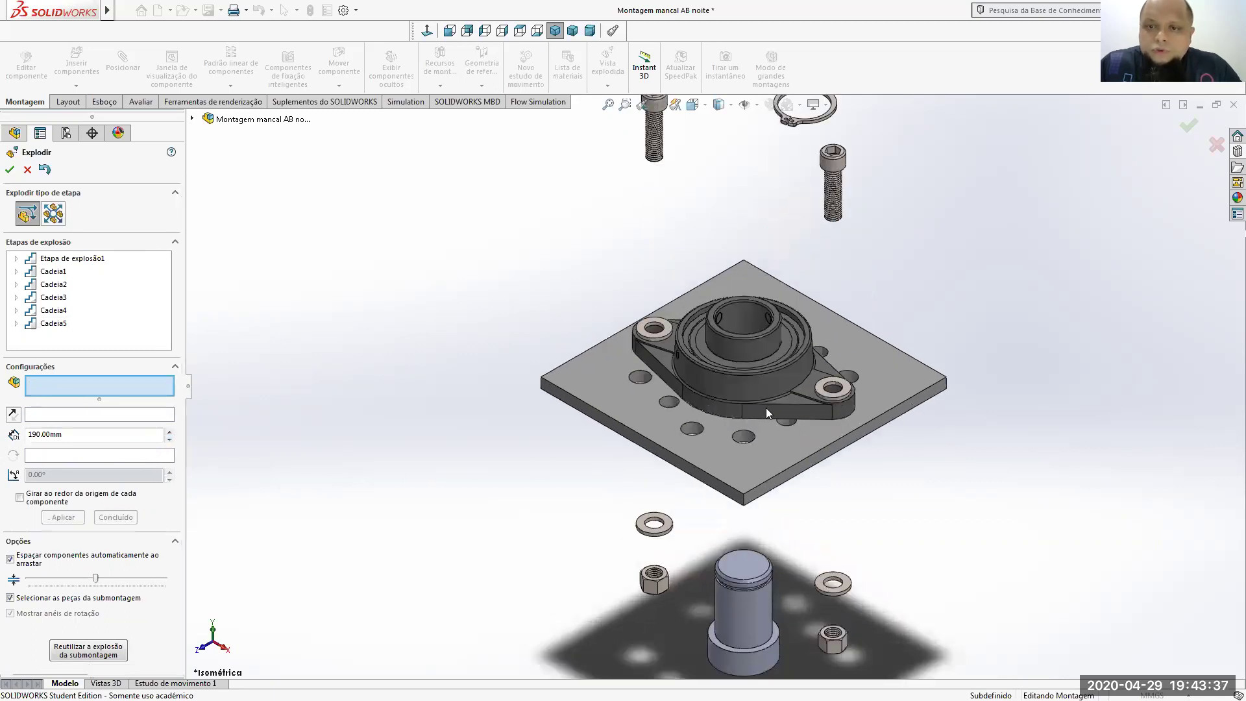
scroll(766, 413, "down", 1)
left_click(858, 388)
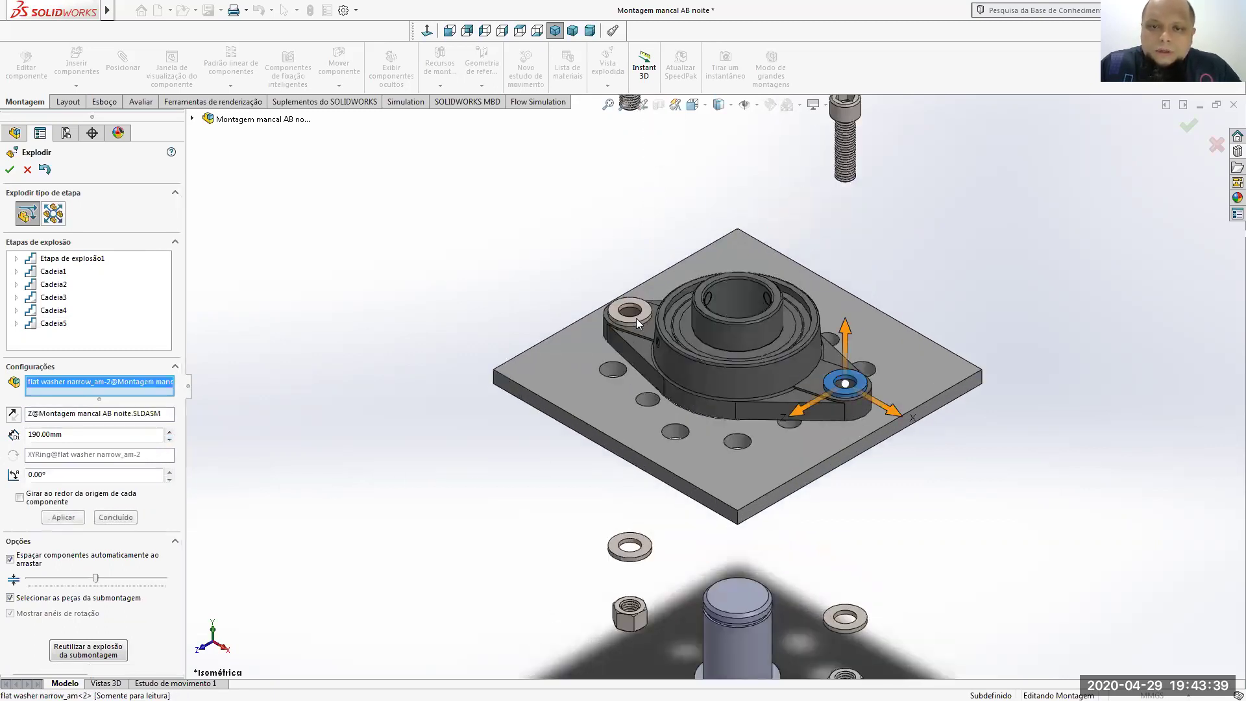
left_click(636, 318)
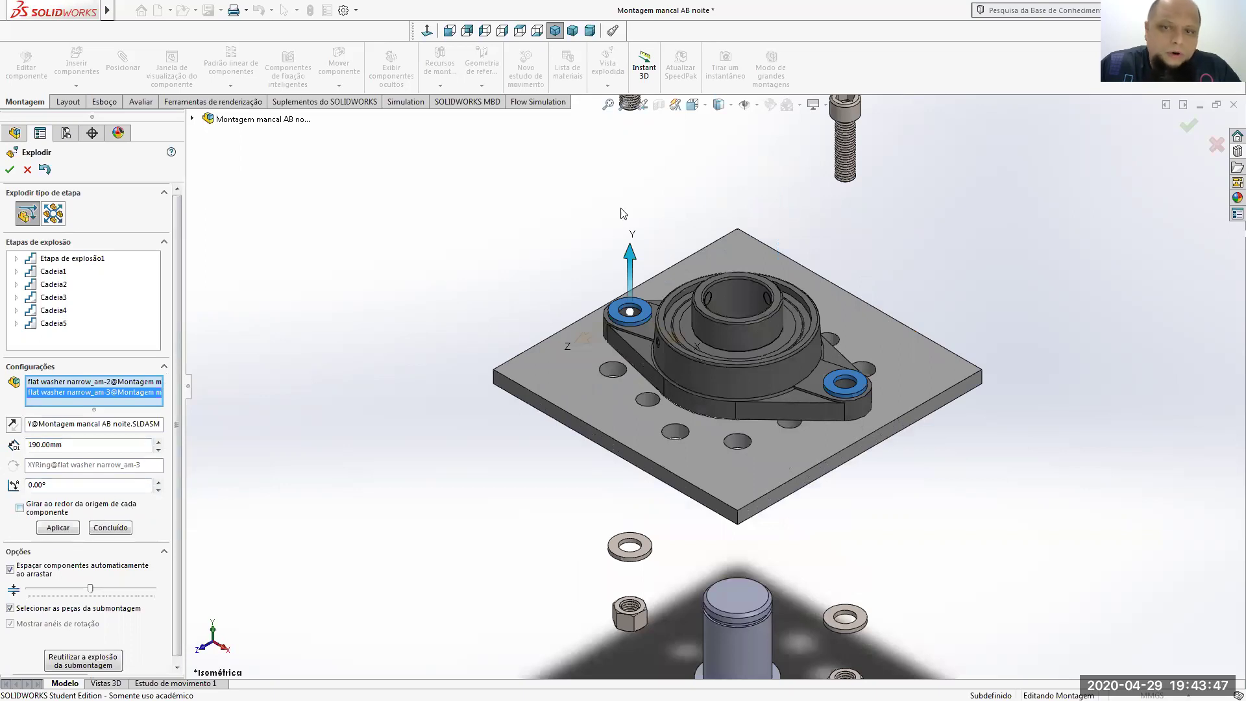
left_click(555, 31)
left_click(58, 527)
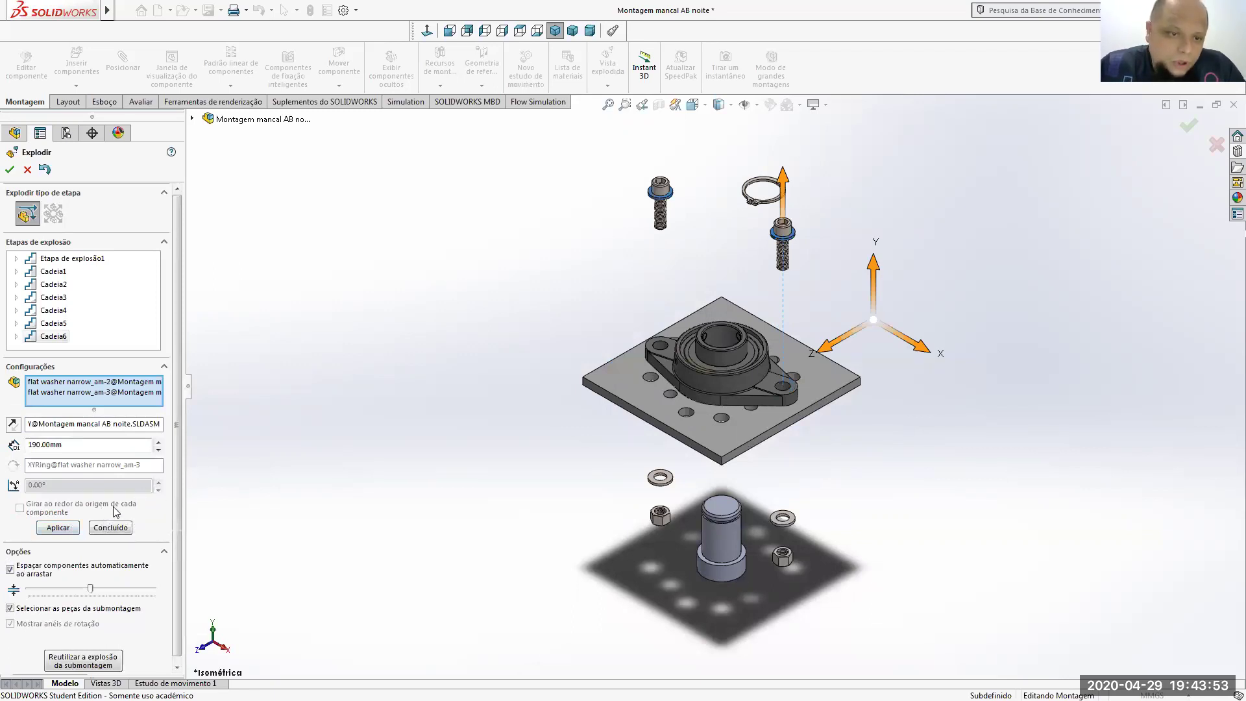
left_click(159, 450)
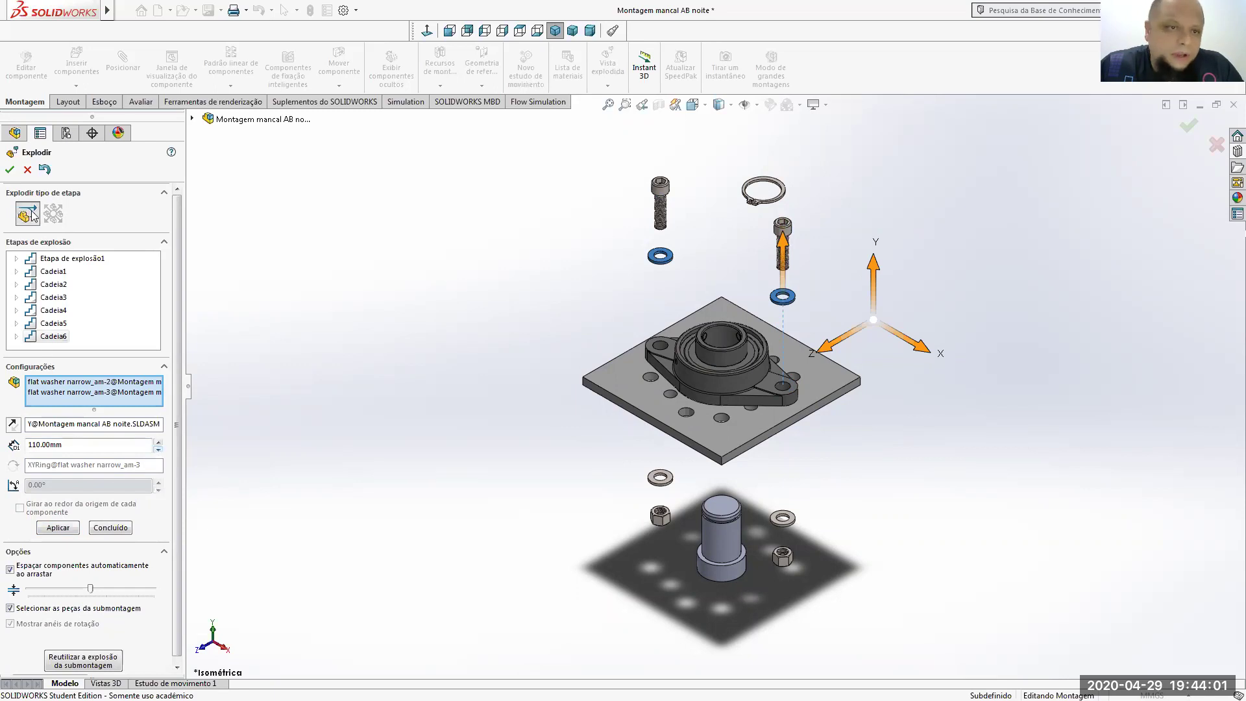
left_click(104, 528)
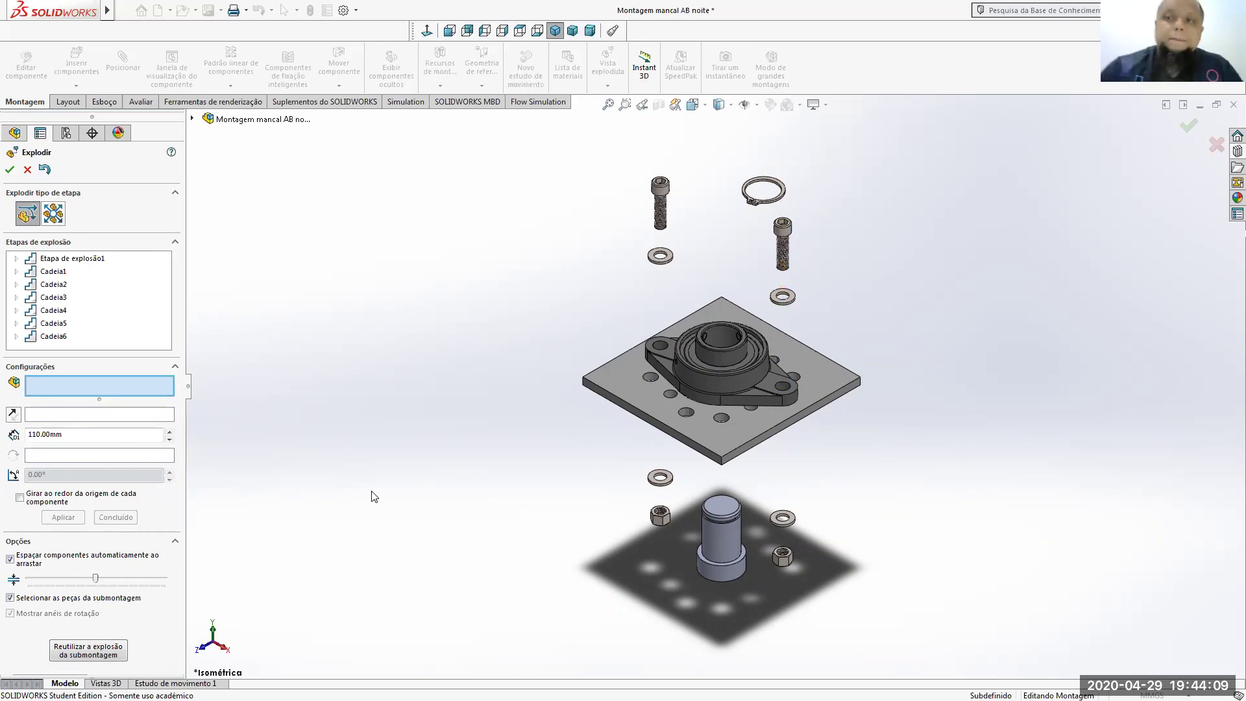
Add an explode step moving the UCFL208CC bearing 25 mm upward along Y and complete it
left_click(726, 356)
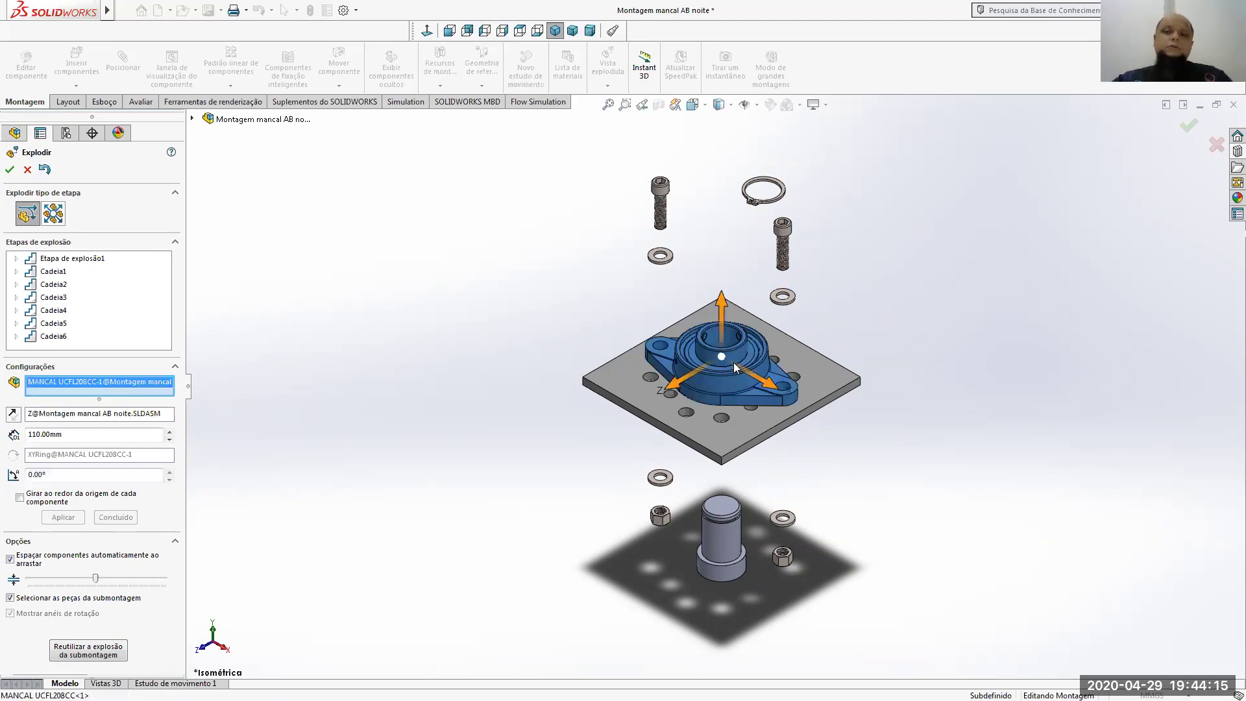
left_click(721, 304)
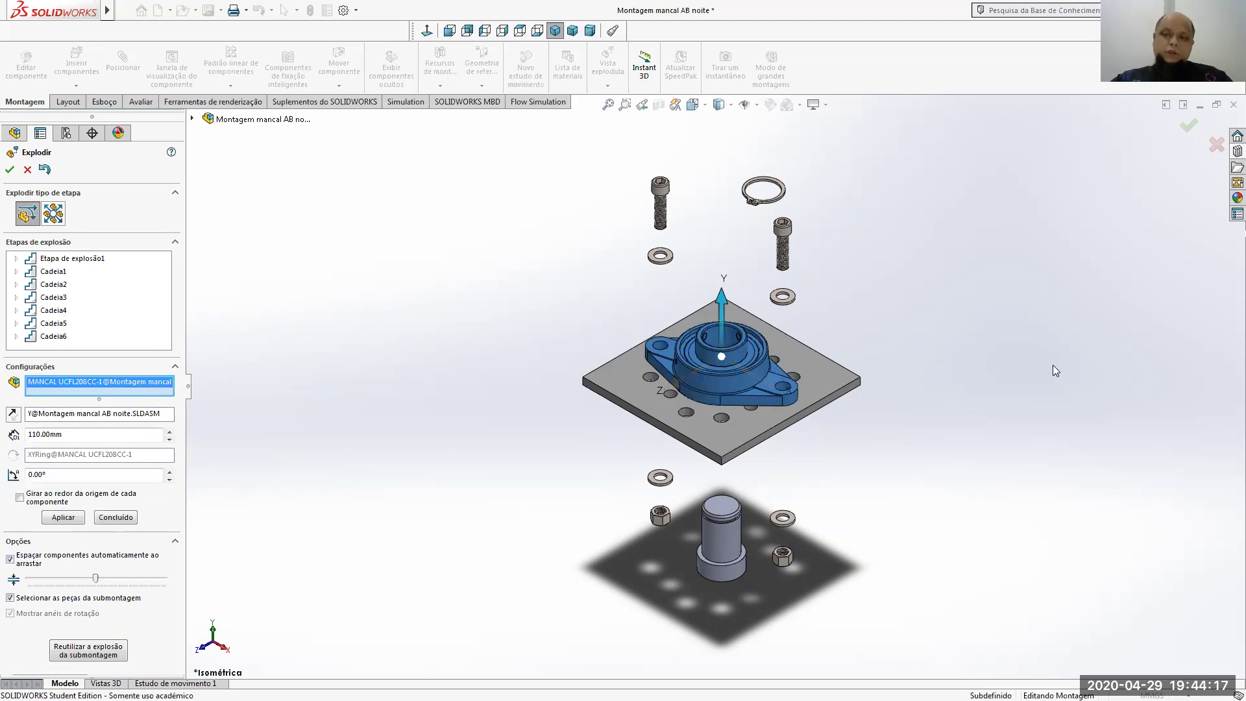
double_click(59, 434)
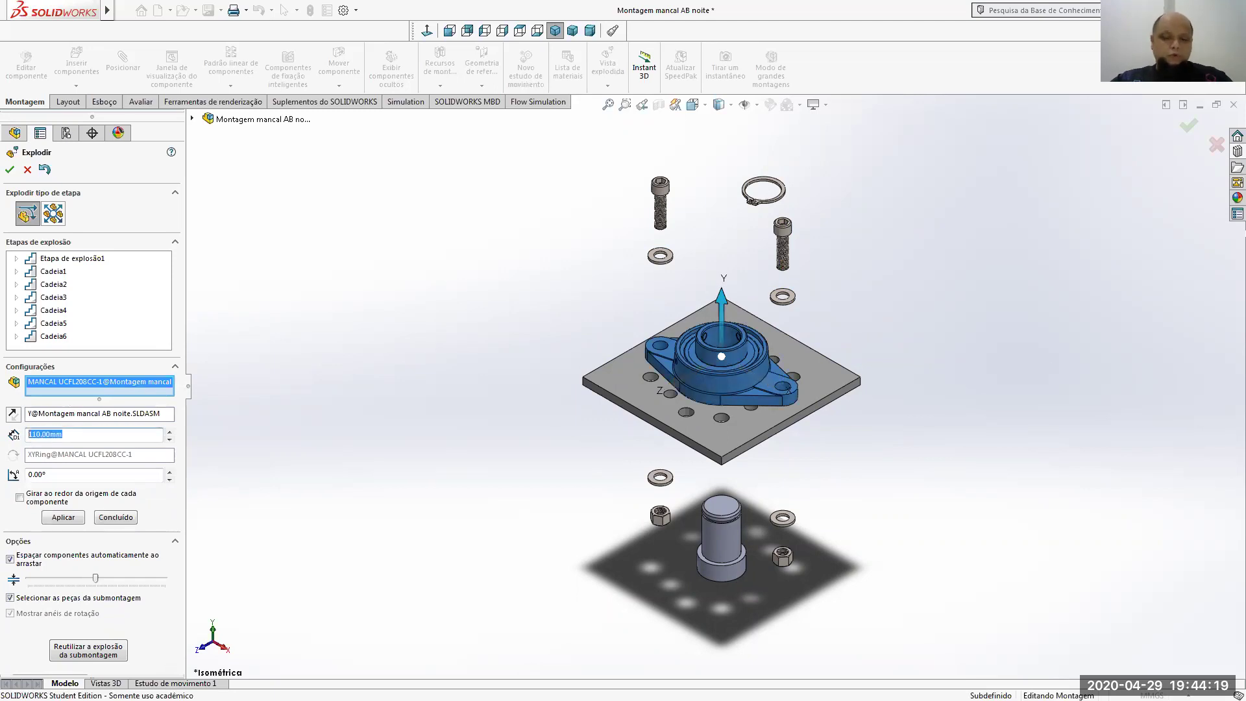
type("25")
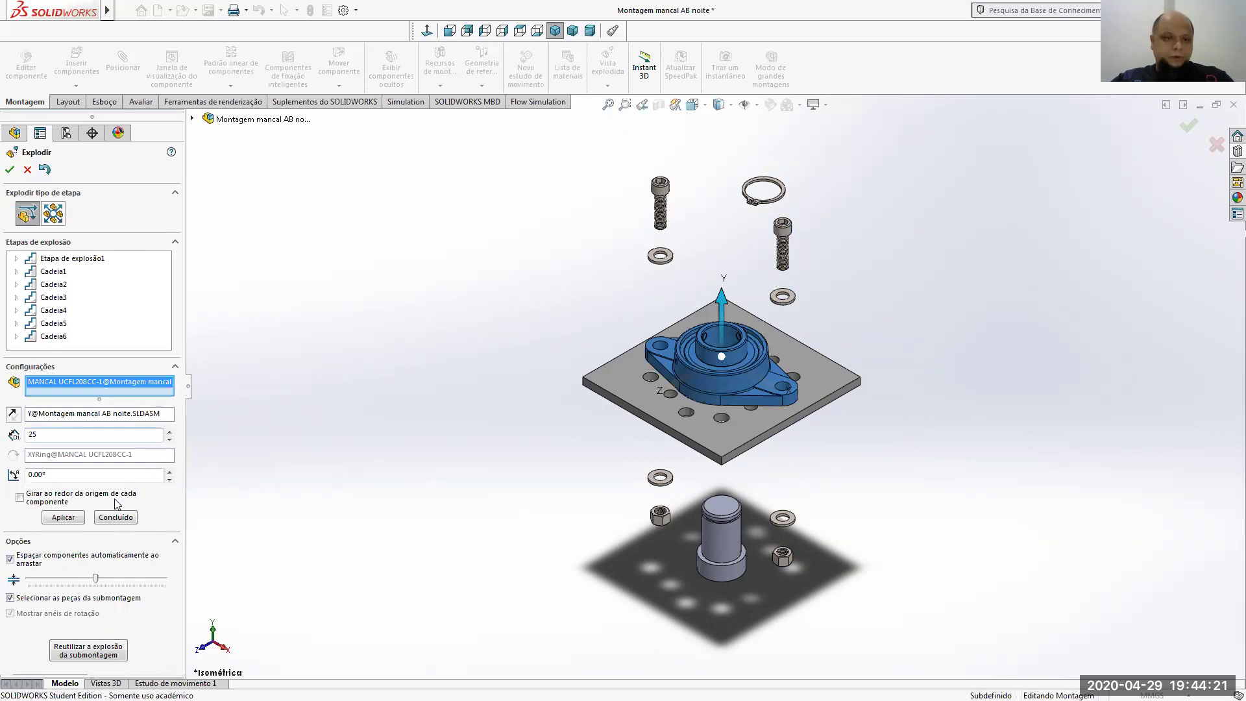
left_click(59, 517)
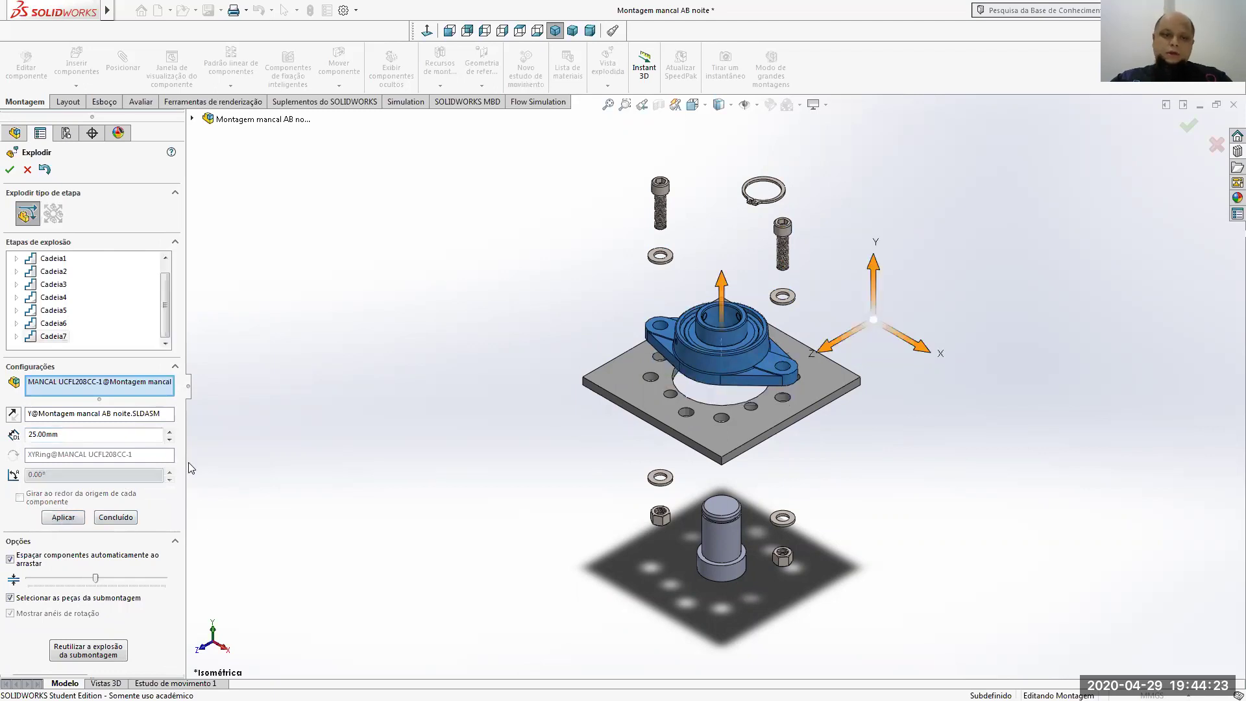
left_click(116, 517)
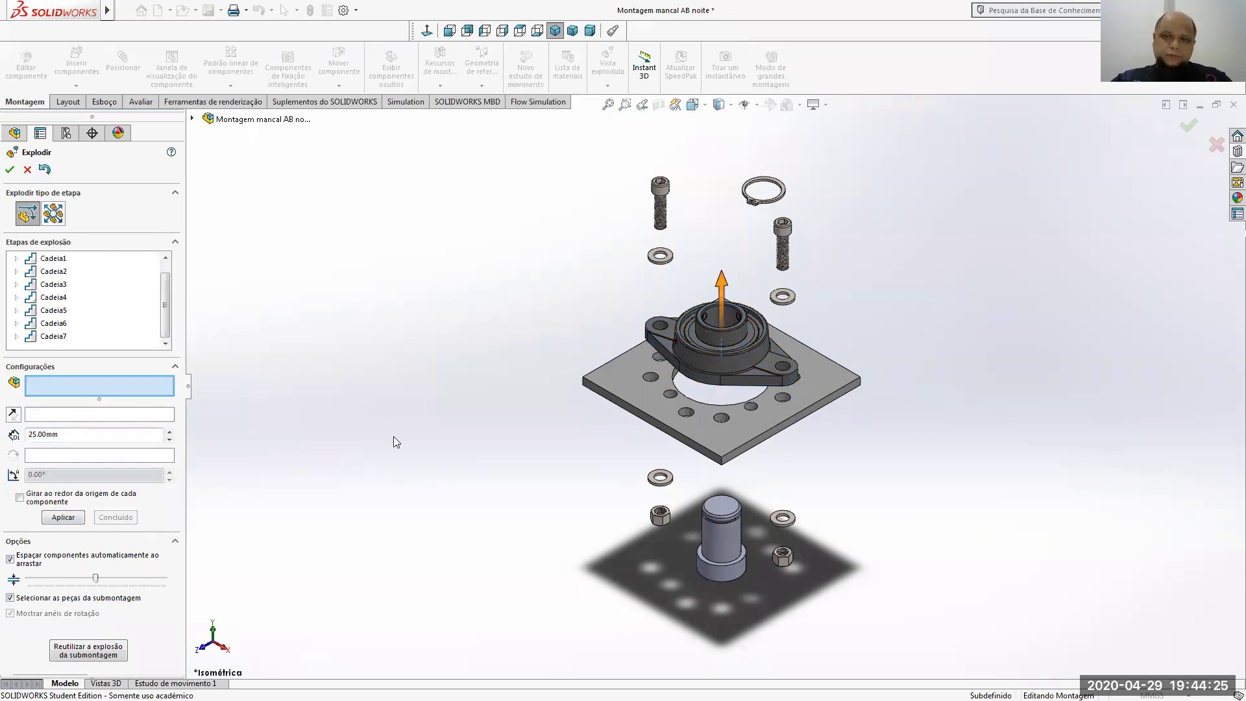
Add an explode step moving the UCFL208CC bearing 150 mm sideways along the reversed X direction
left_click(704, 337)
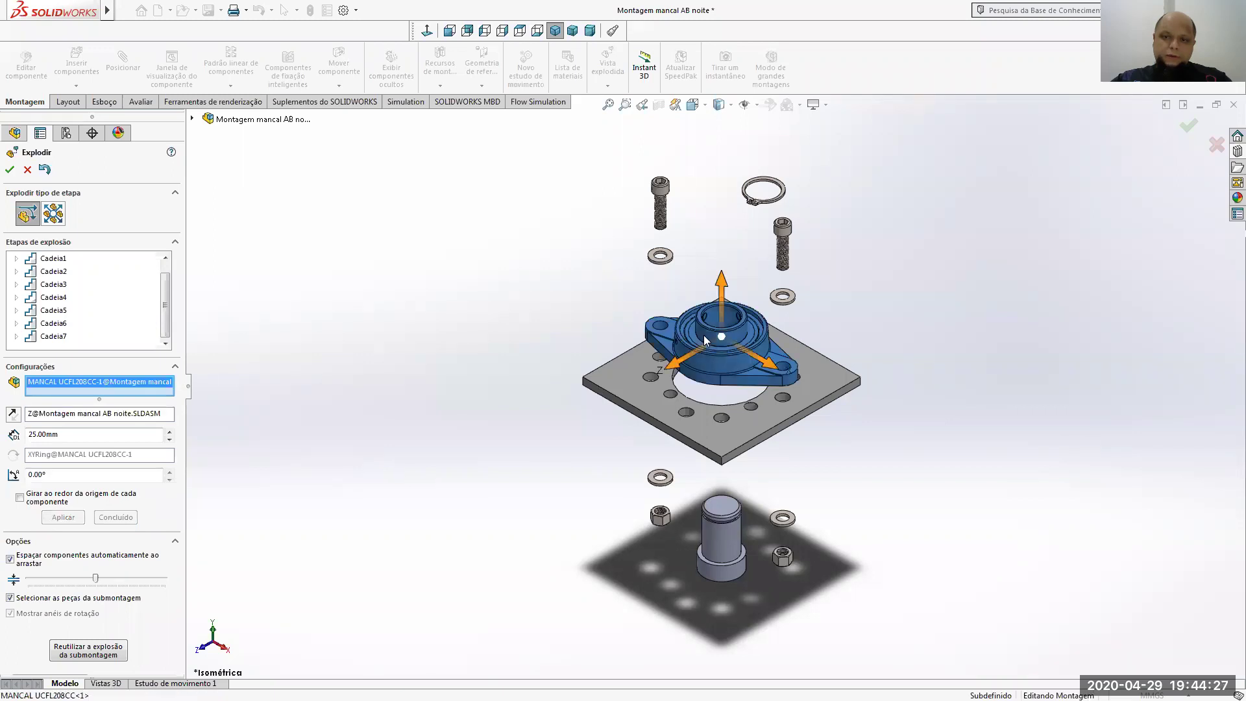
left_click(766, 362)
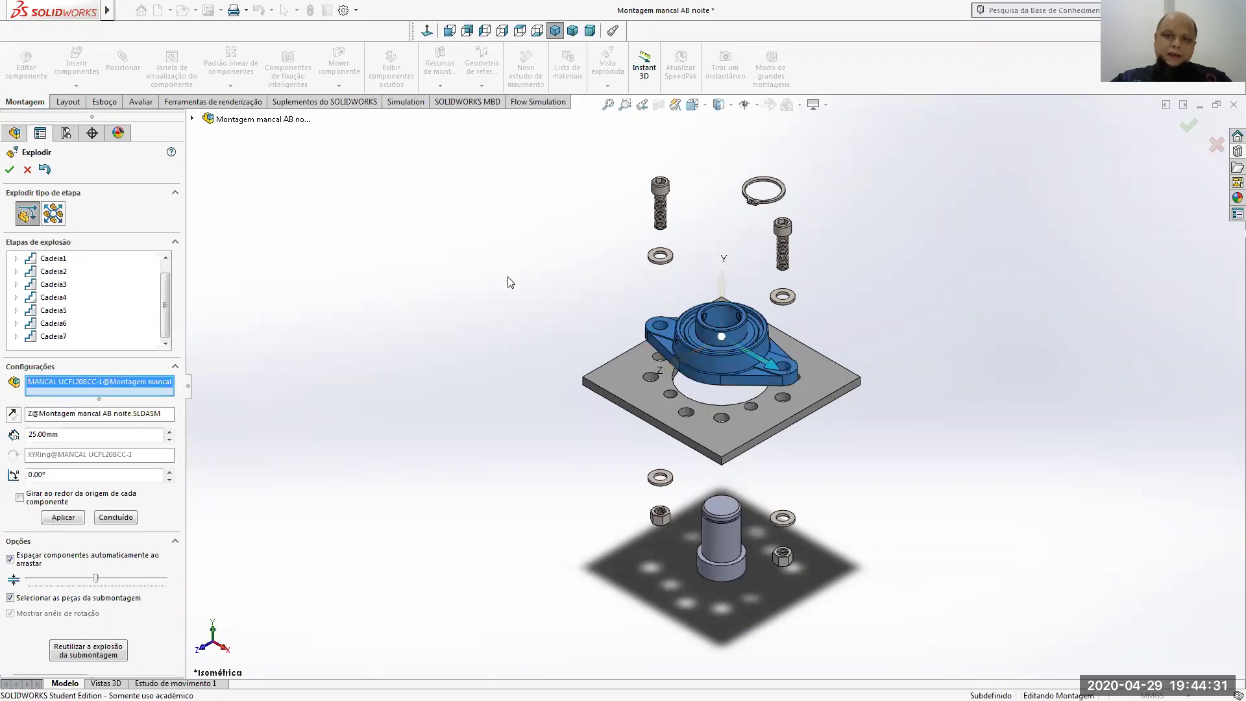
double_click(78, 434)
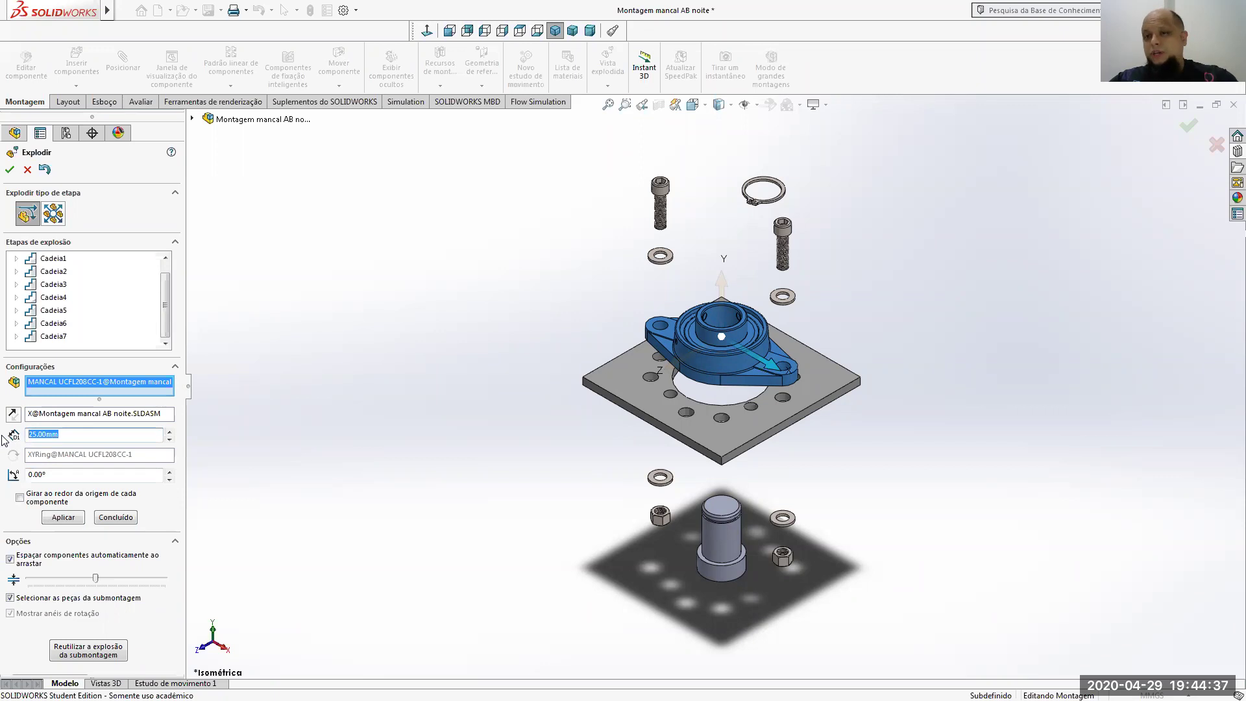
type("150")
left_click(66, 519)
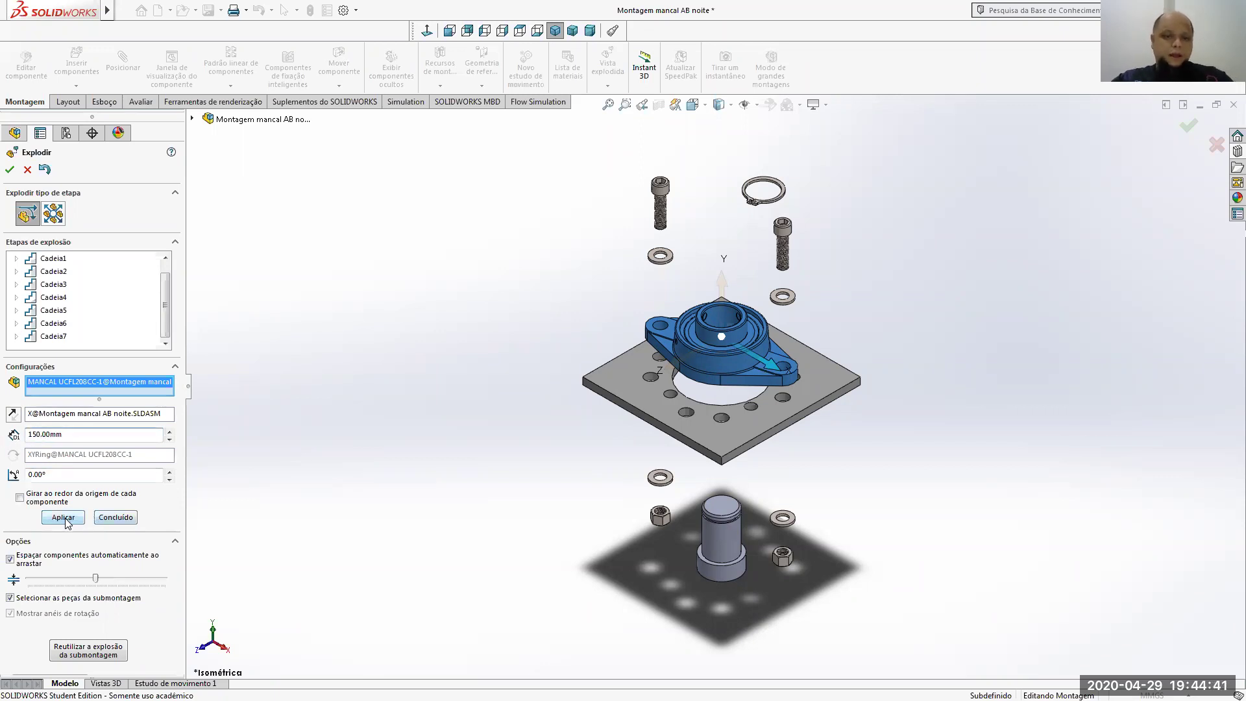
left_click(13, 413)
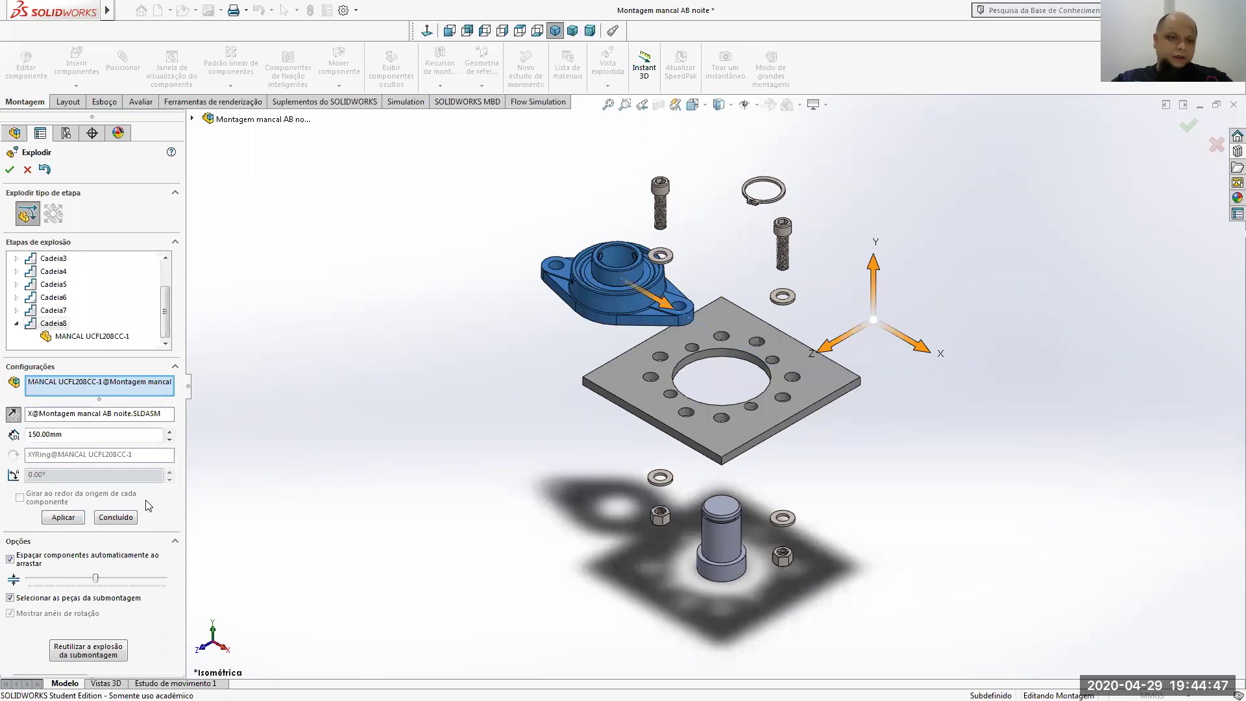
Increase the bearing's sideways explode distance to 230 mm and complete the step
left_click(169, 431)
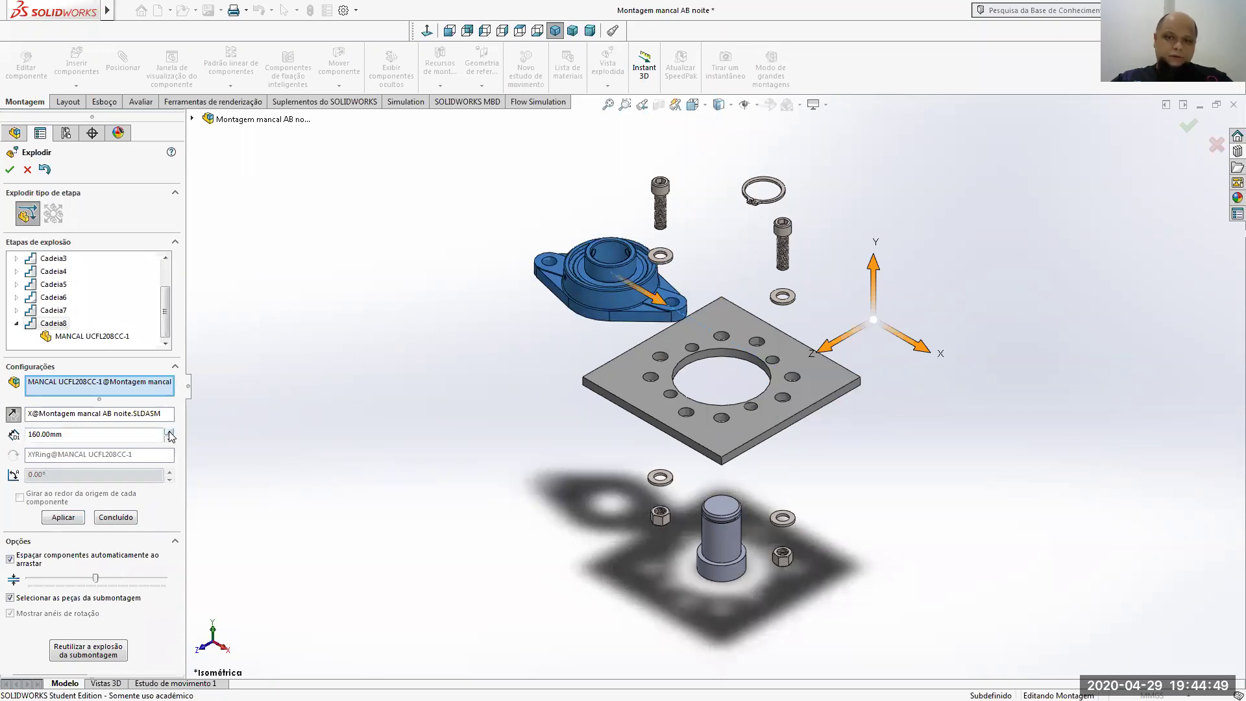
left_click(169, 431)
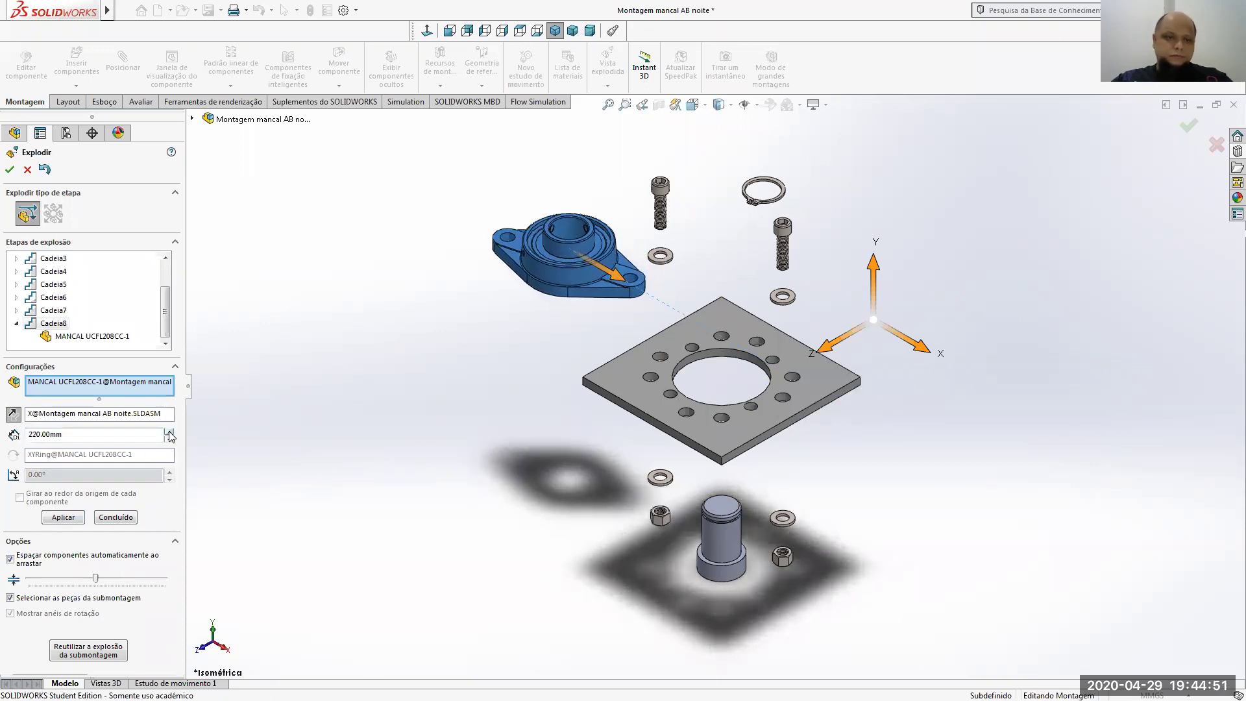
left_click(170, 431)
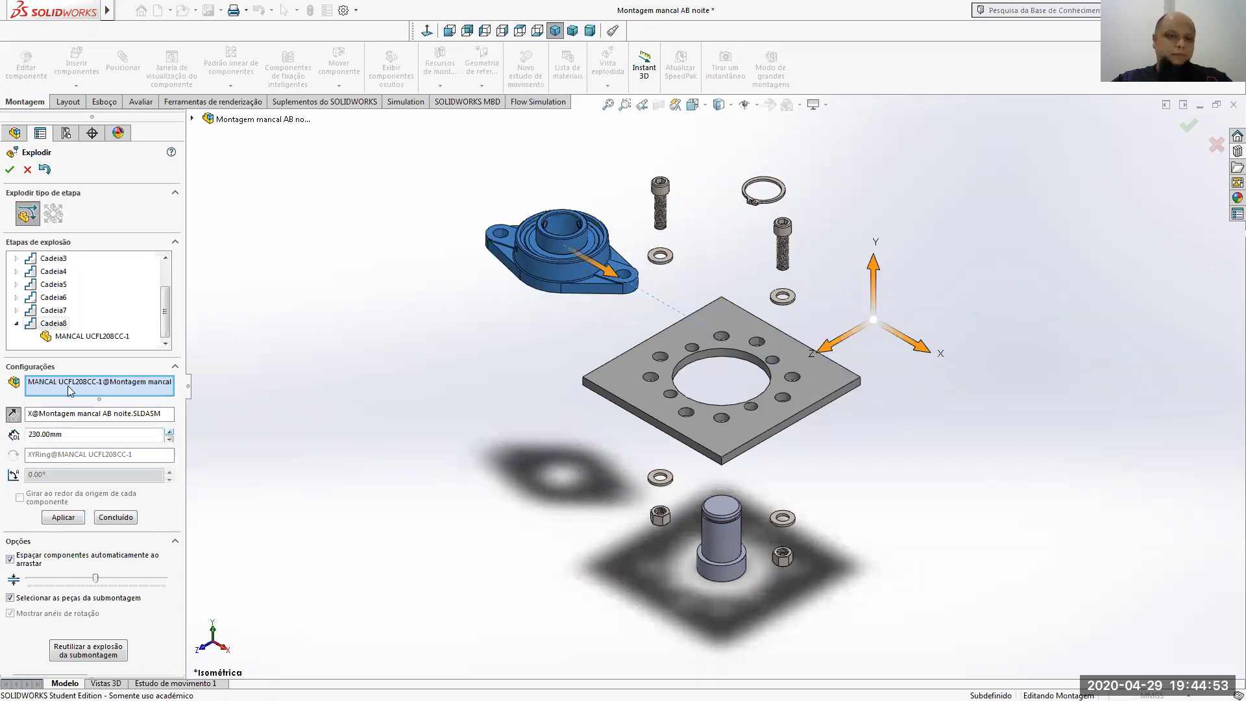
left_click(116, 517)
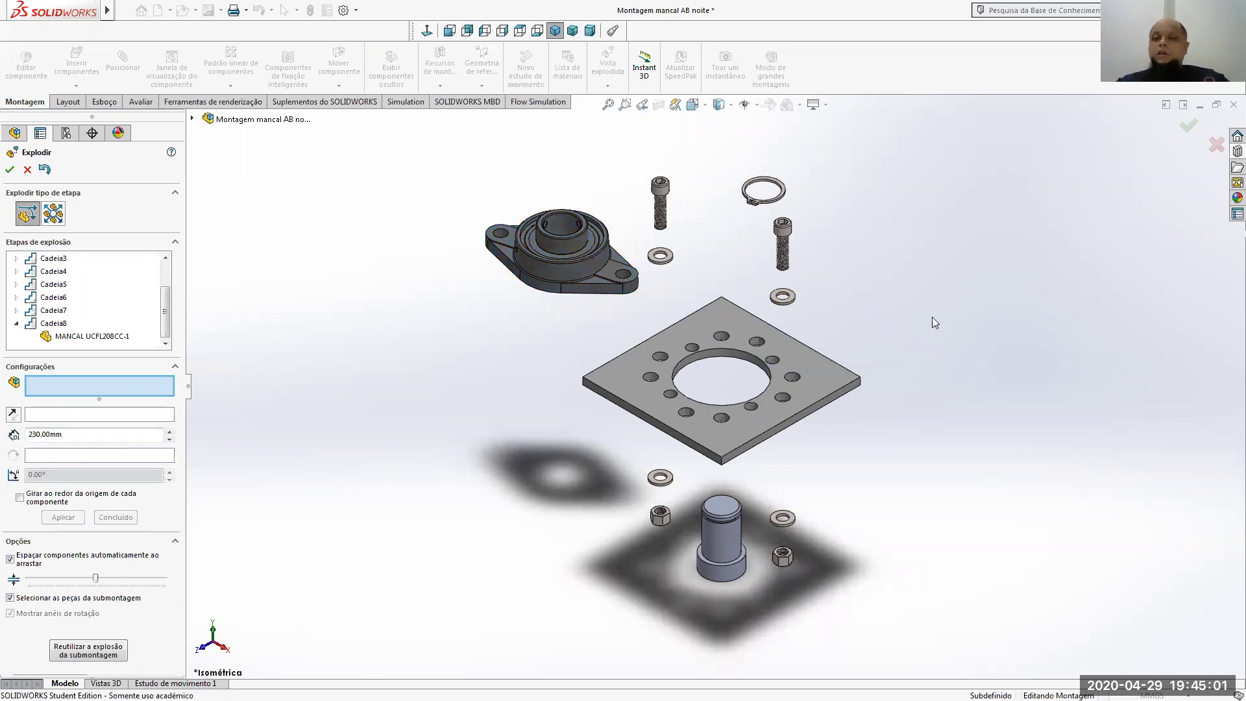
Set the exploded assembly to the isometric view and accept the exploded view
middle_click_drag(829, 372, 709, 420)
key("ctrl+7")
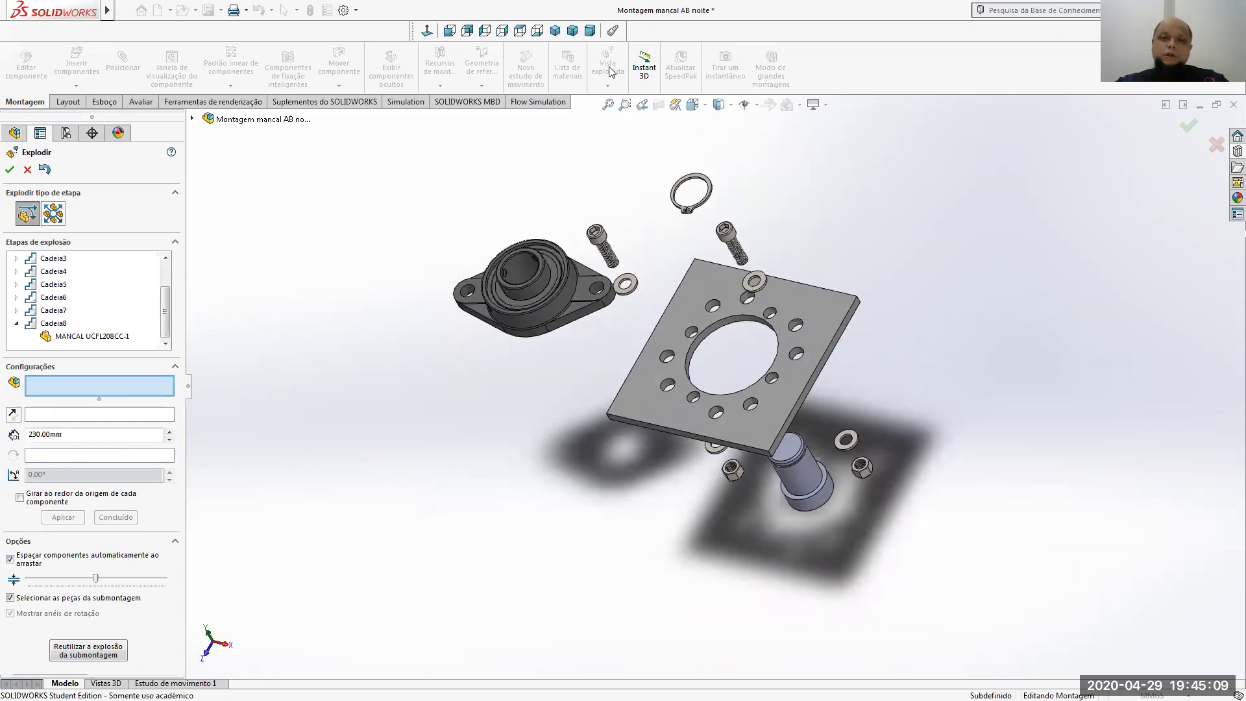
left_click(557, 32)
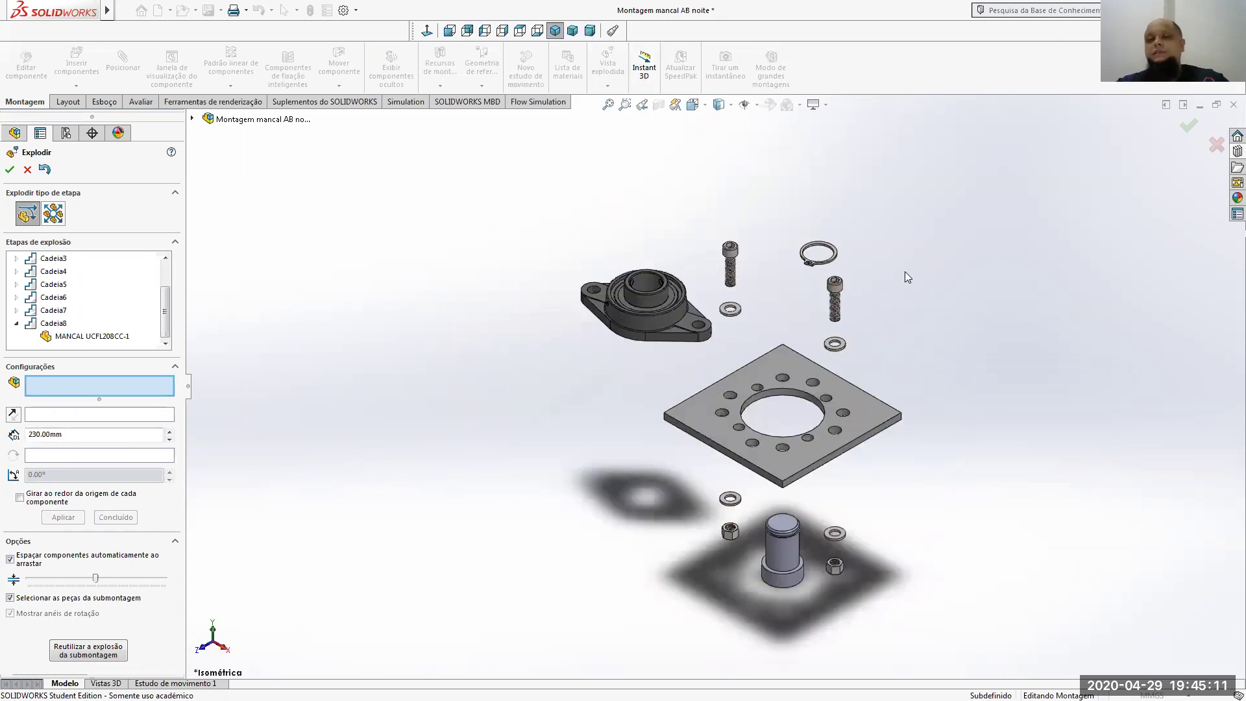
left_click(10, 171)
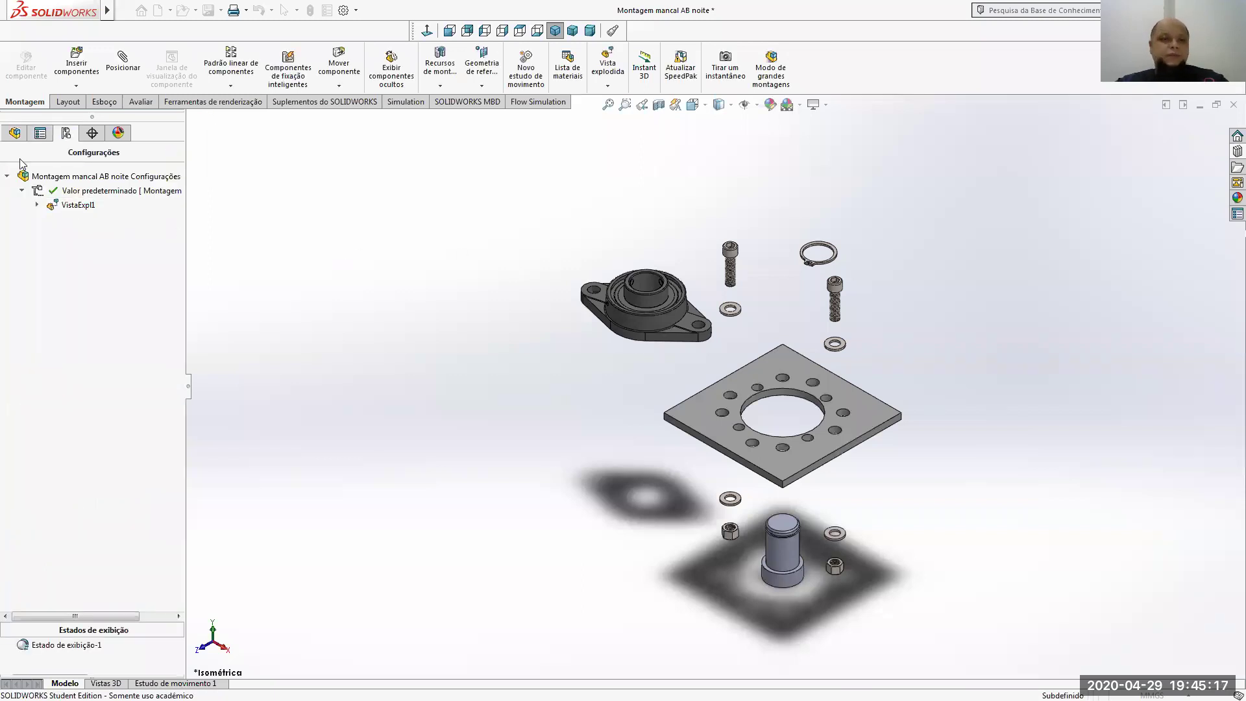
Collapse the top-level assembly from its feature tree, and explode it again to check the exploded view
left_click(15, 133)
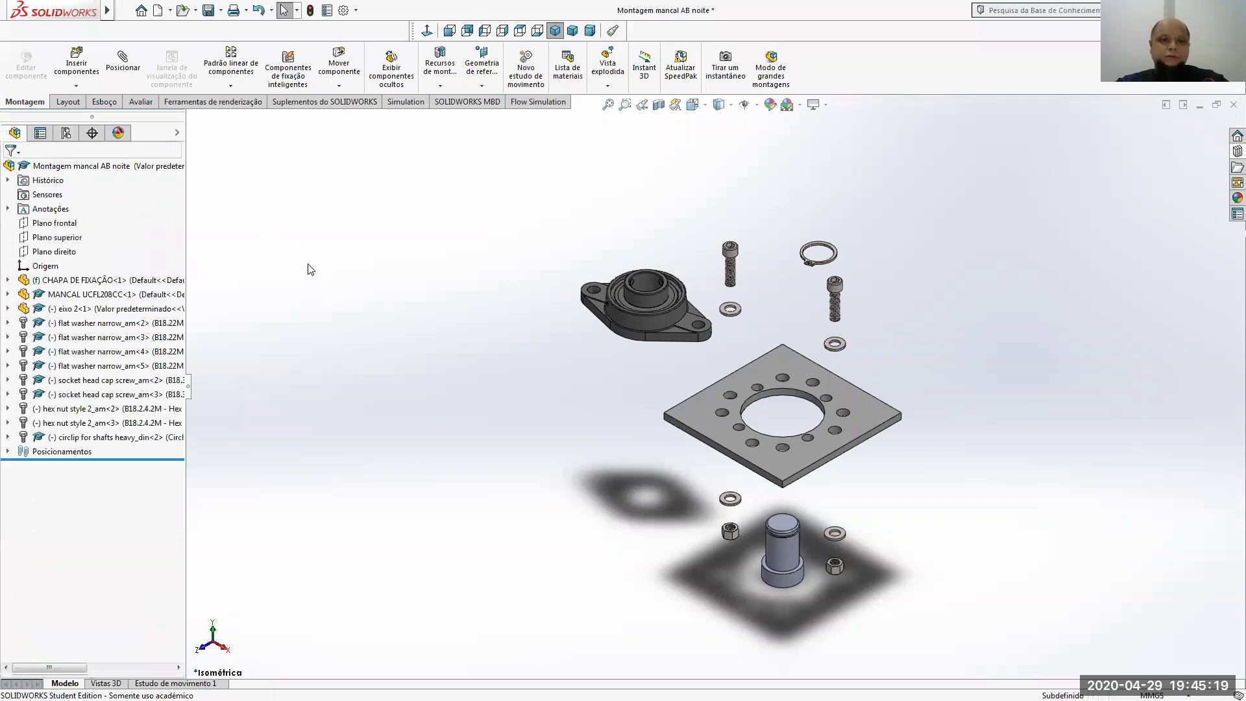
right_click(111, 166)
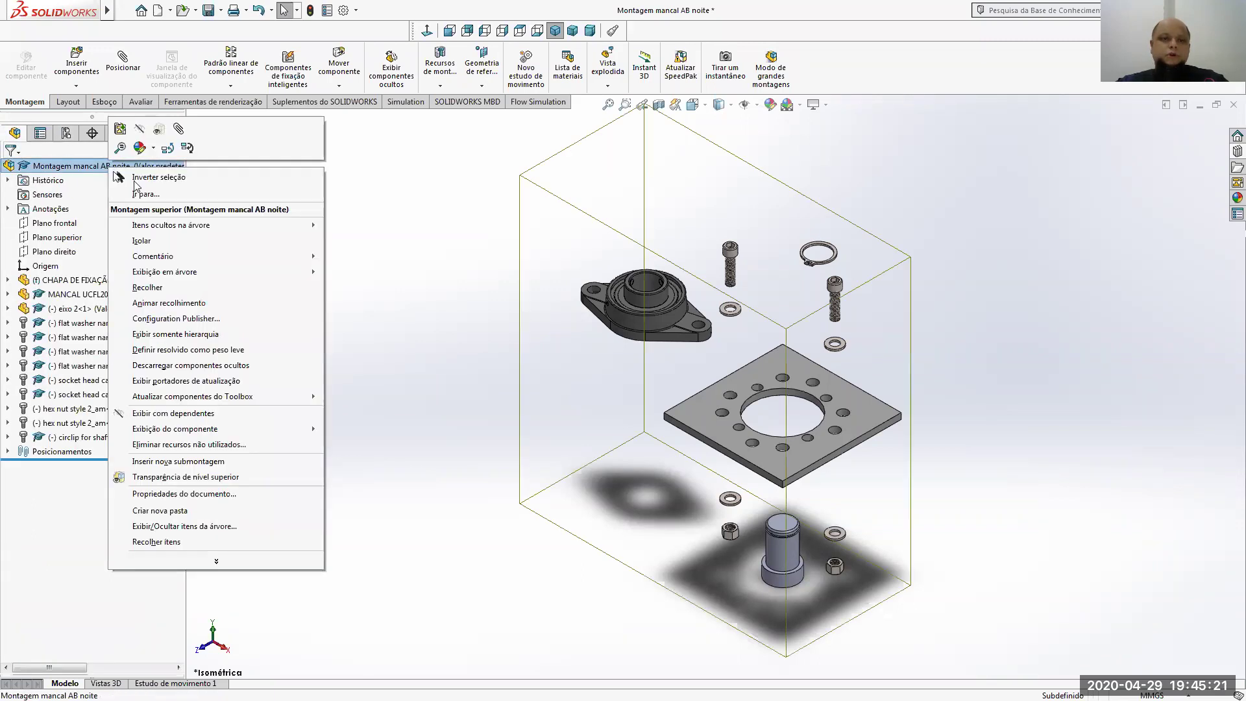
left_click(149, 287)
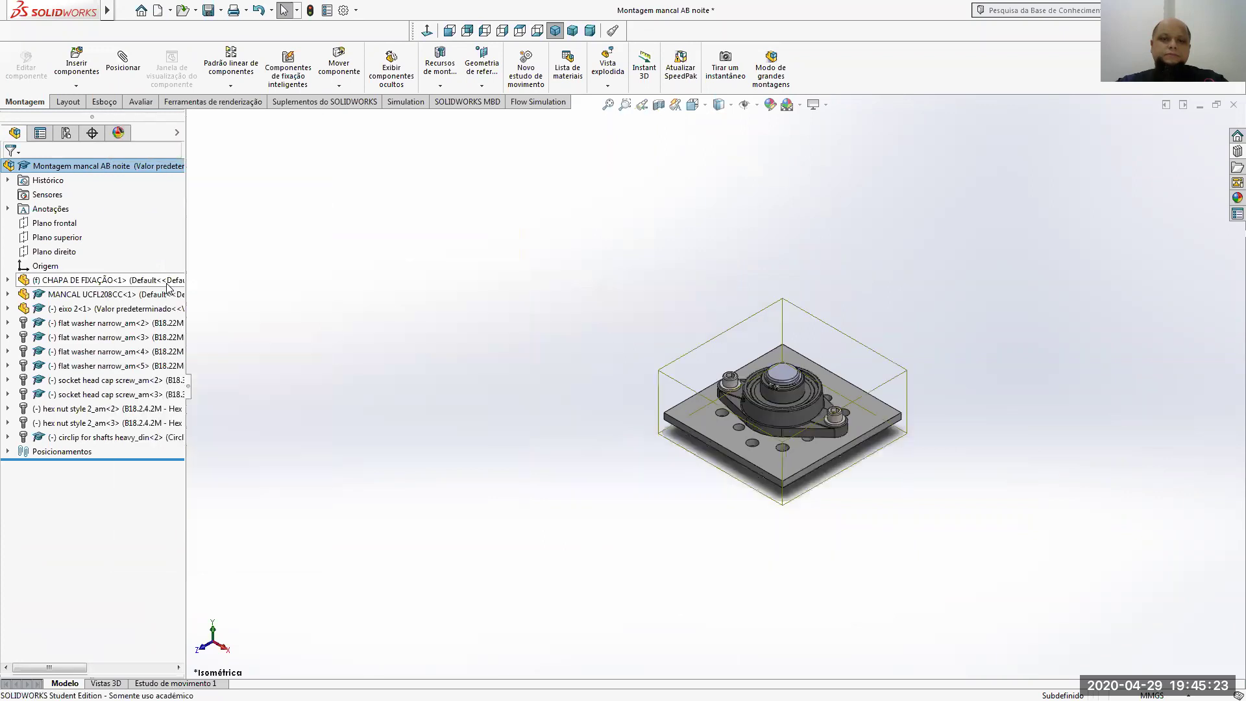
right_click(91, 168)
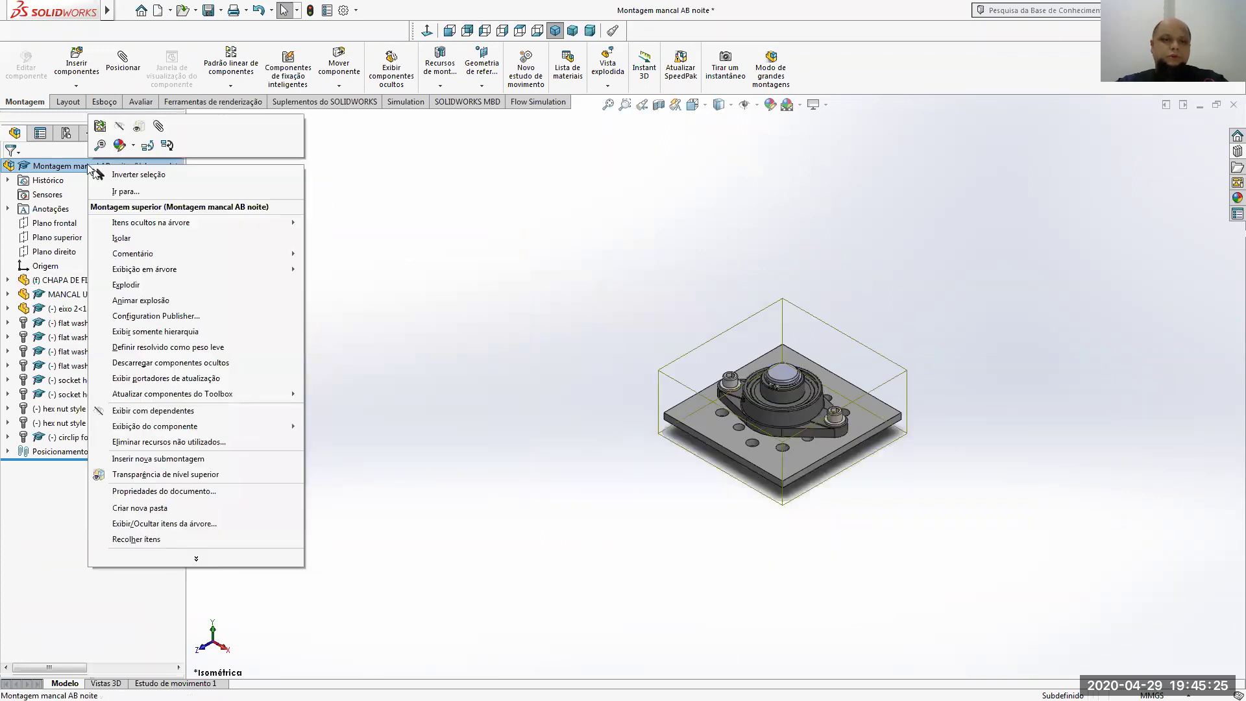
left_click(148, 287)
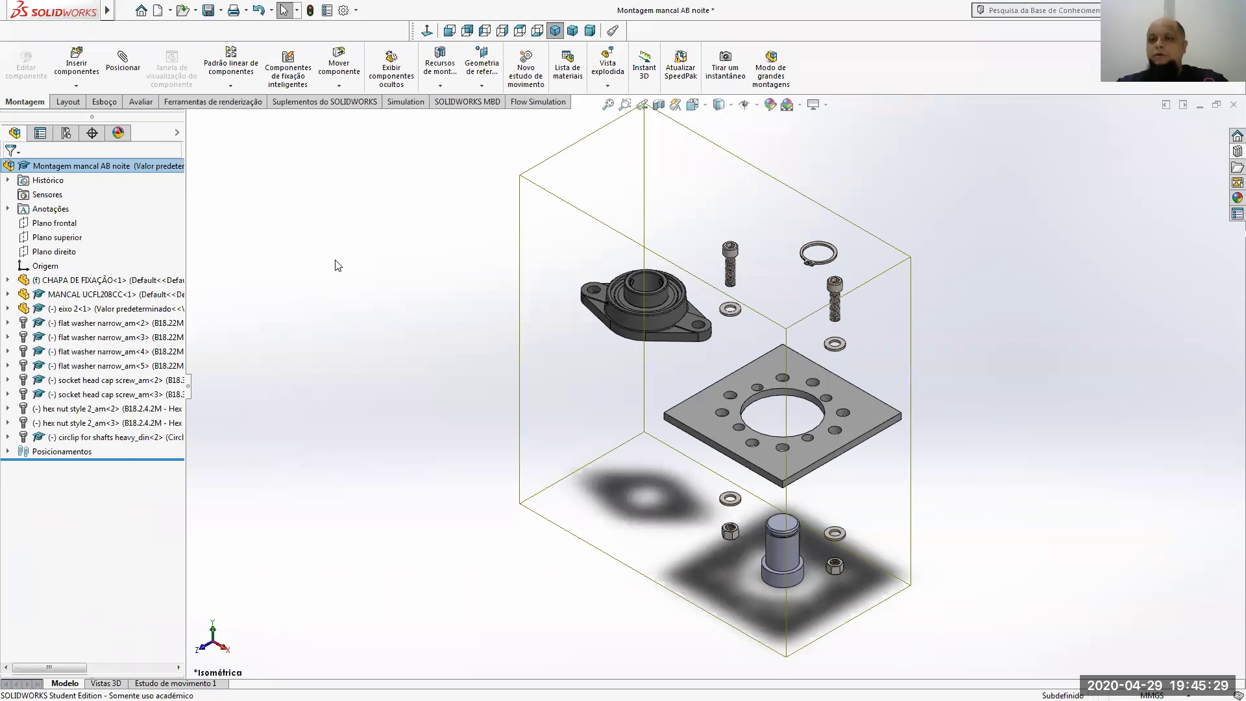
Play the assembly's collapse animation and inspect the options for saving it to a file, without saving
right_click(94, 170)
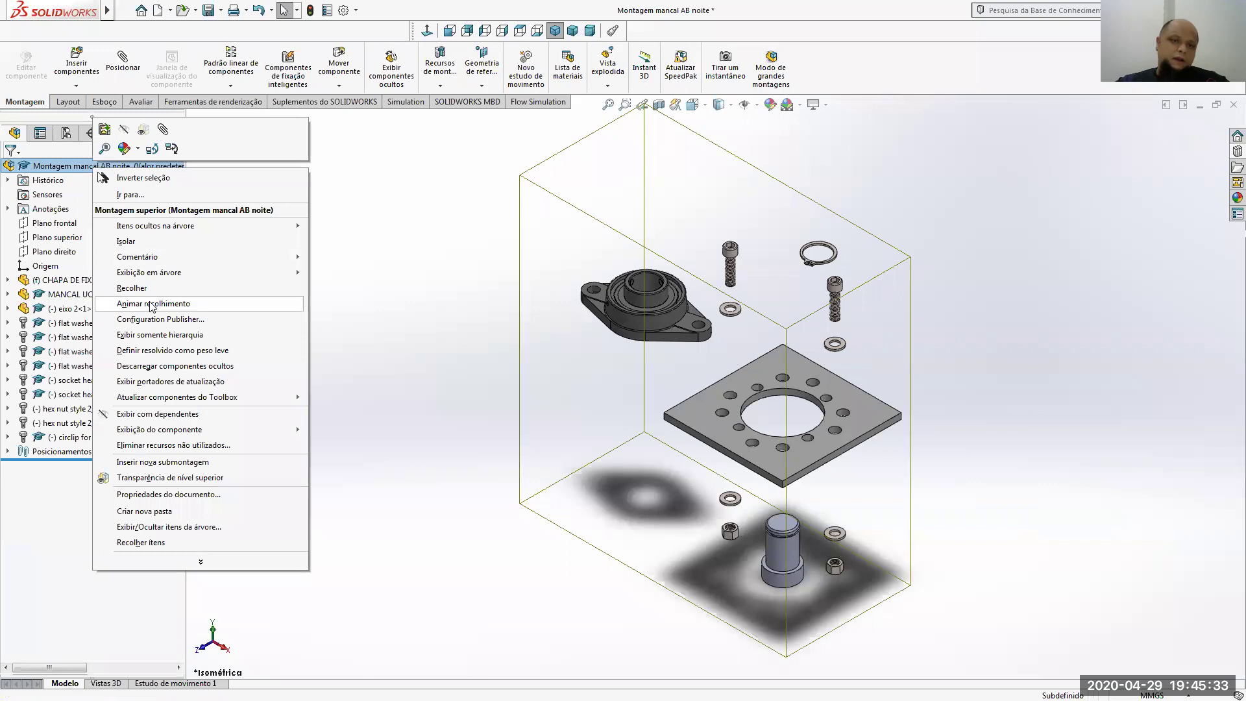
left_click(151, 304)
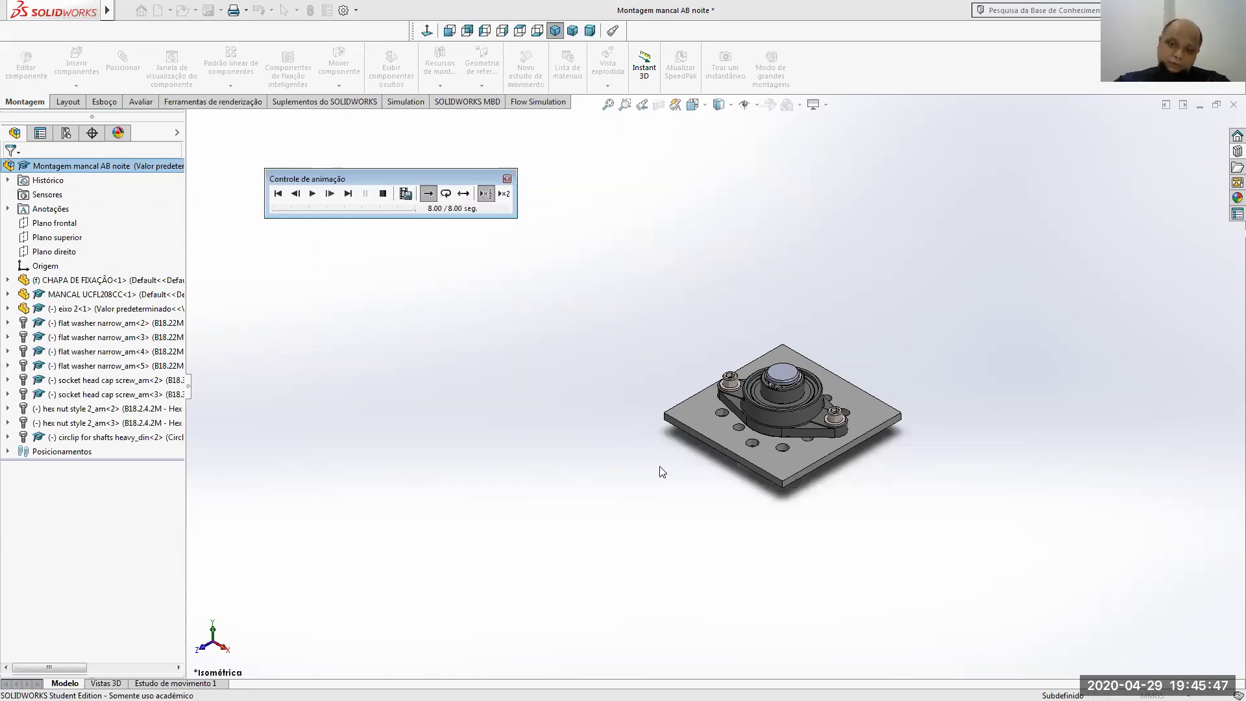
left_click(406, 194)
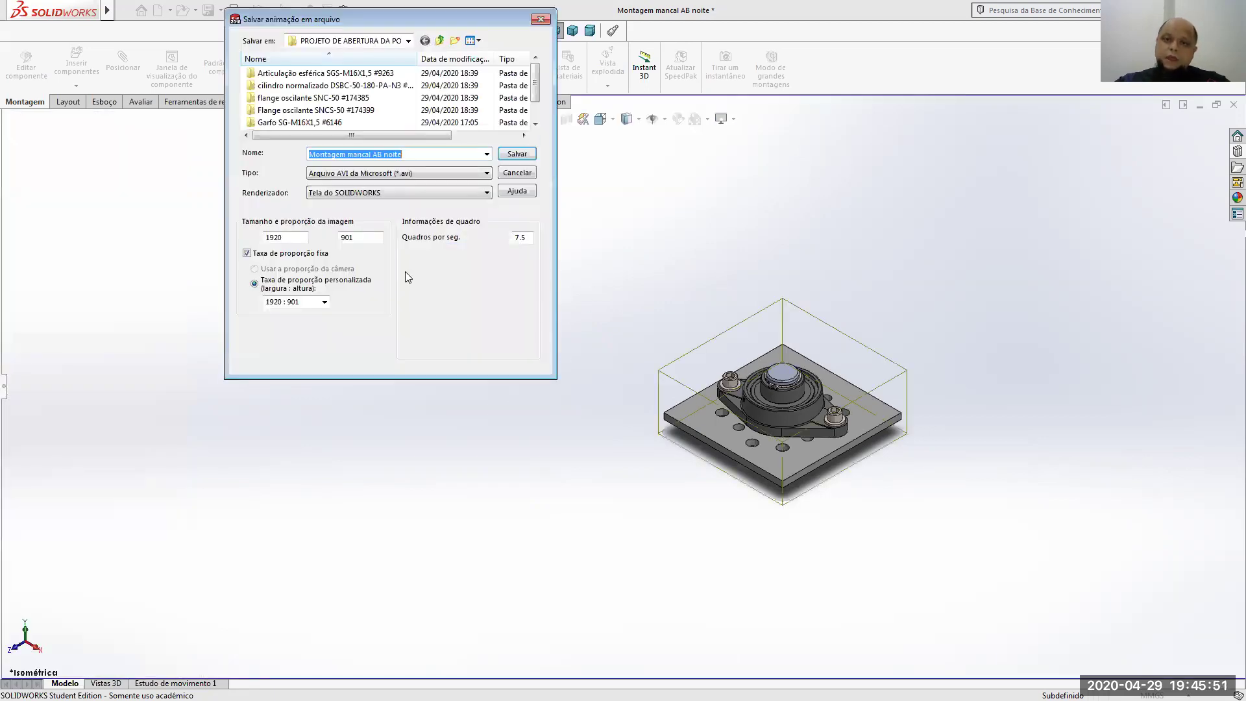
left_click(540, 19)
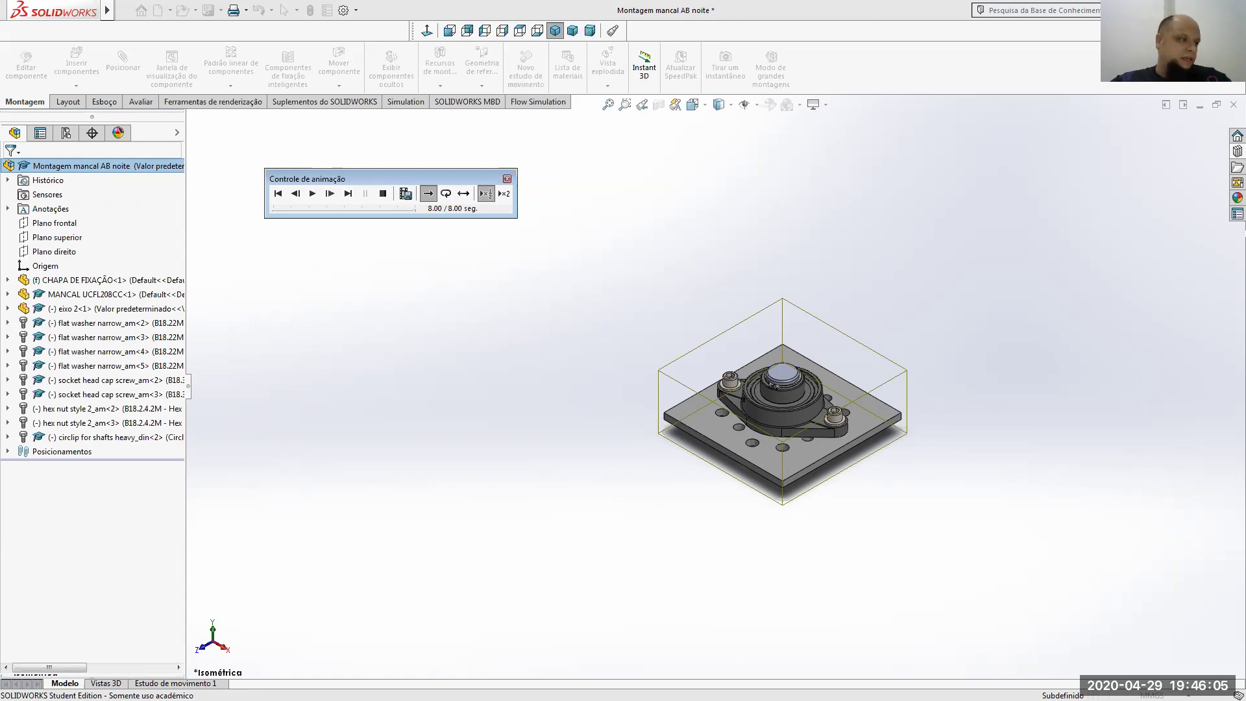
Switch to MONTAGEM MANCAL 02.PDF in Acrobat Reader, view the whole drawing page, and return to SOLIDWORKS
key("alt+Tab")
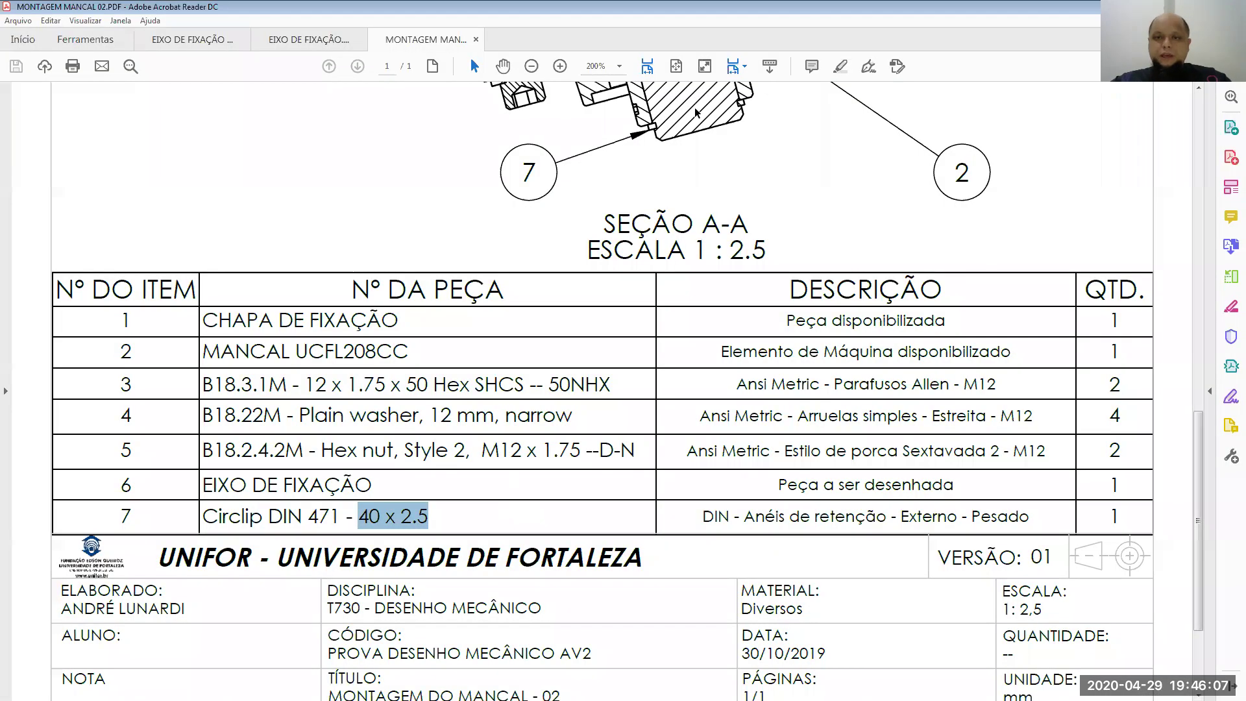
key("ctrl+0")
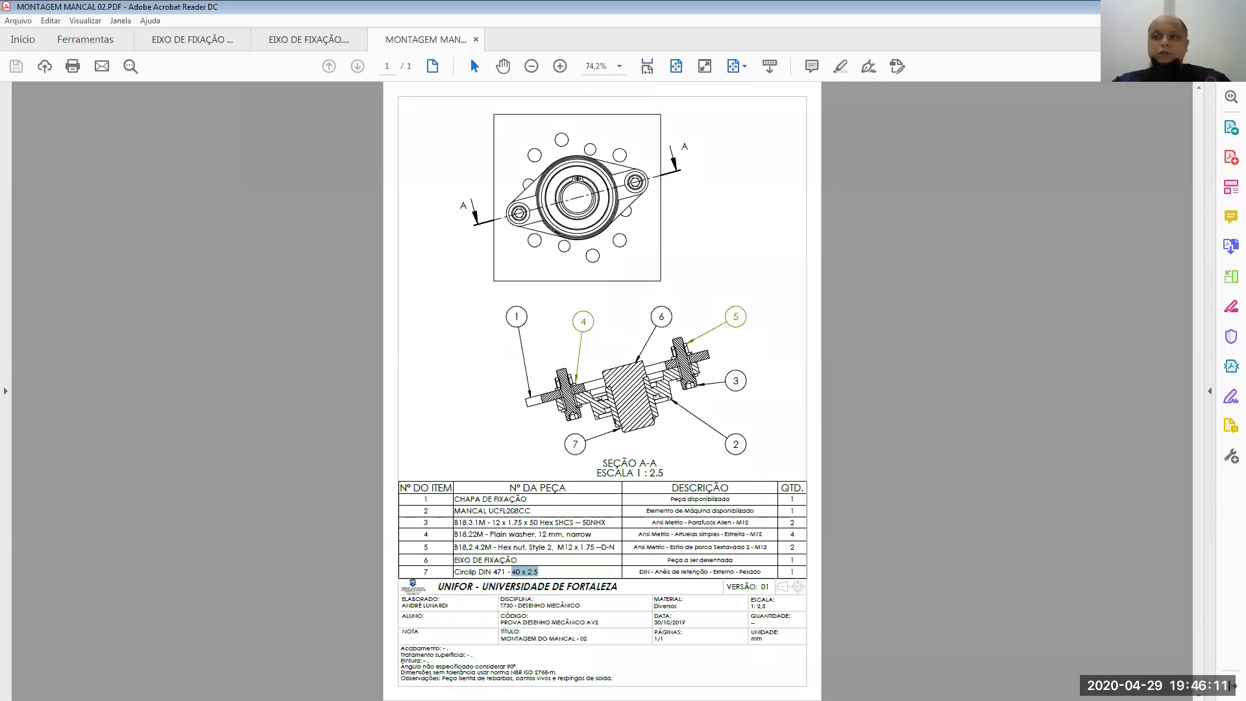
key("alt+Tab")
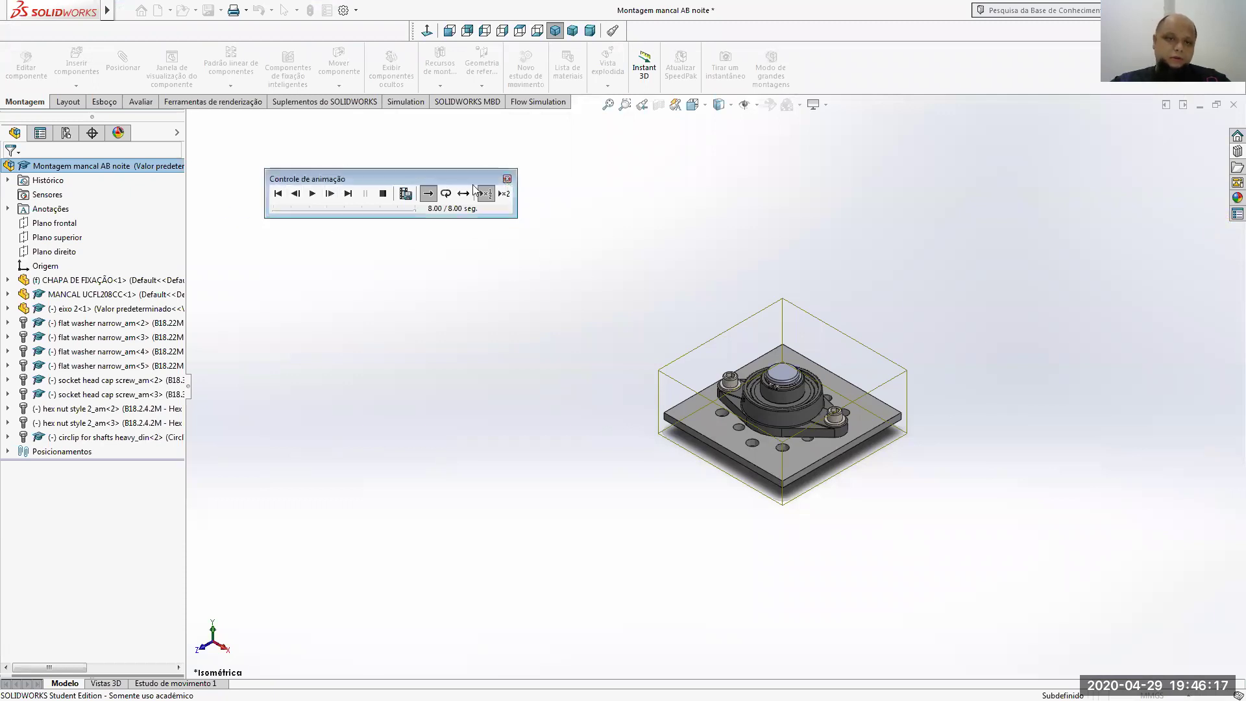
Close the collapse animation and animate the assembly's explosion, playing it in loop mode and switching to reciprocating playback
left_click(507, 180)
right_click(74, 168)
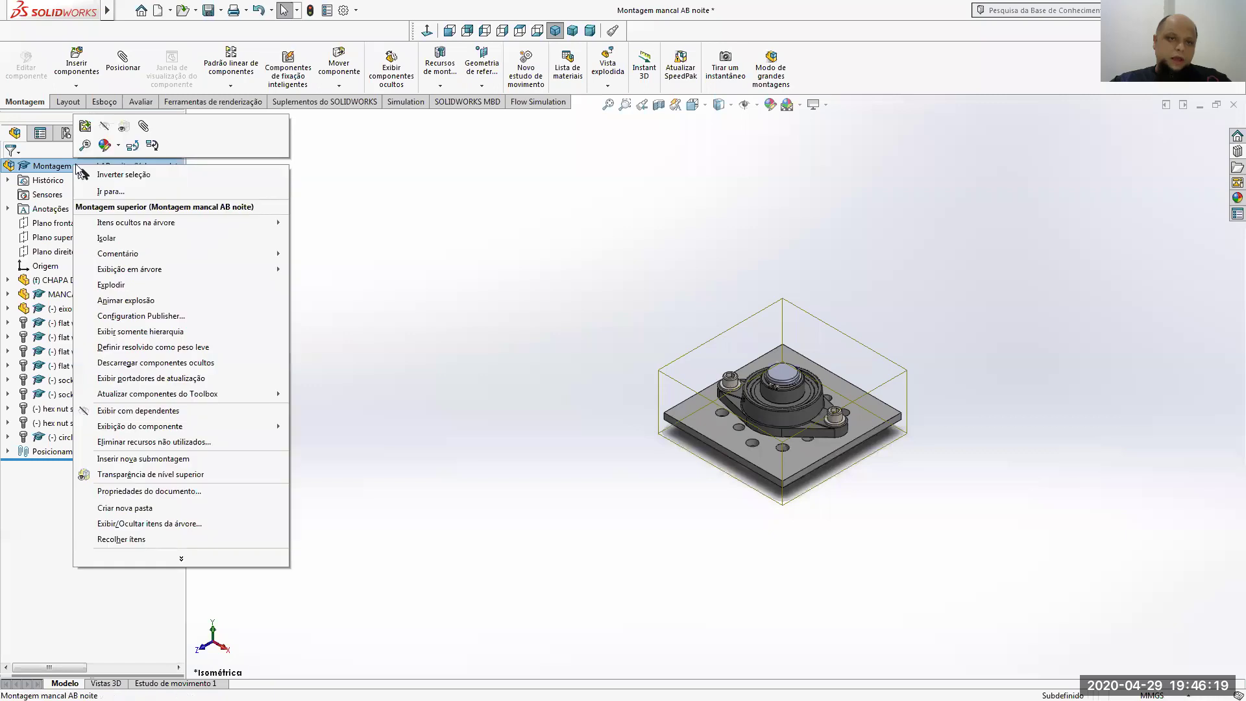
left_click(126, 300)
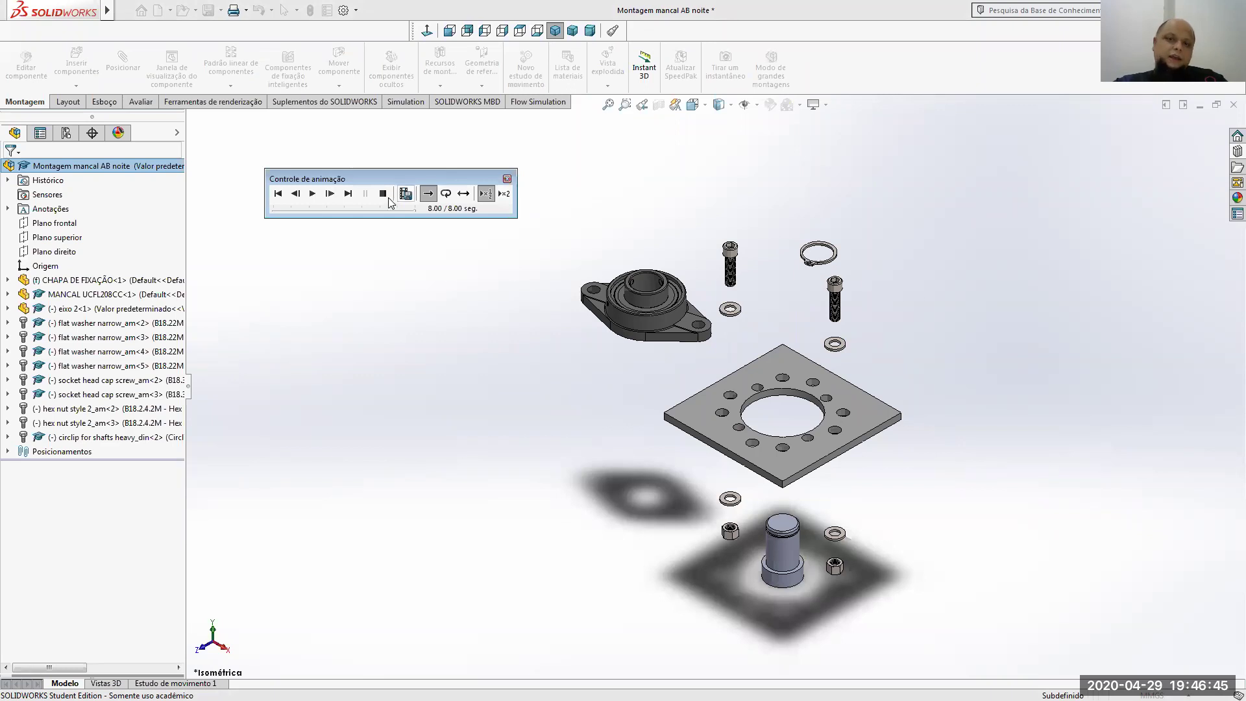
left_click(446, 194)
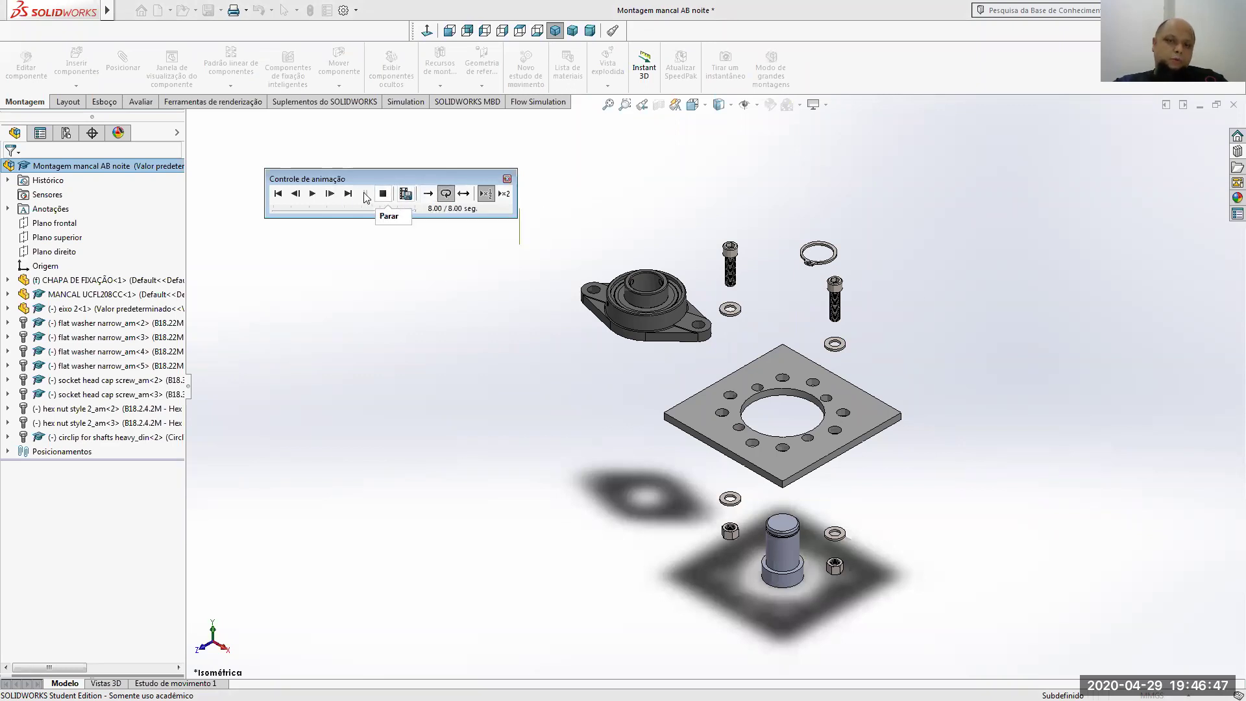
left_click(312, 194)
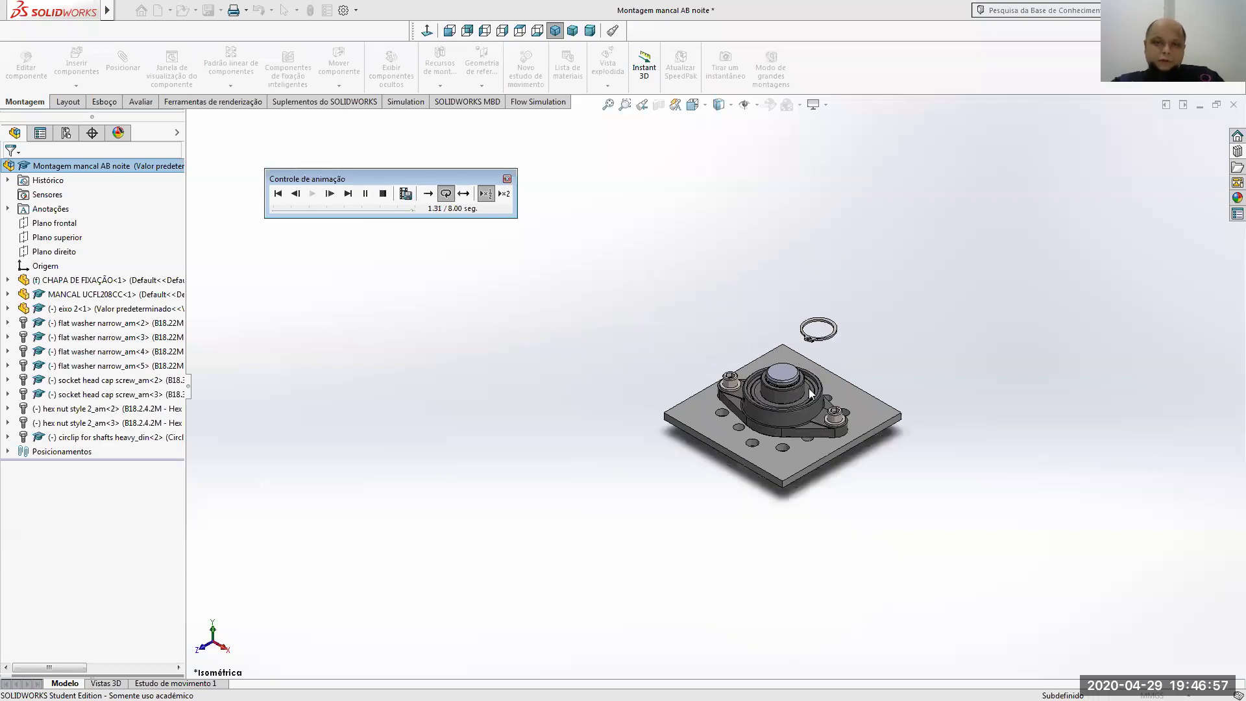
left_click(464, 194)
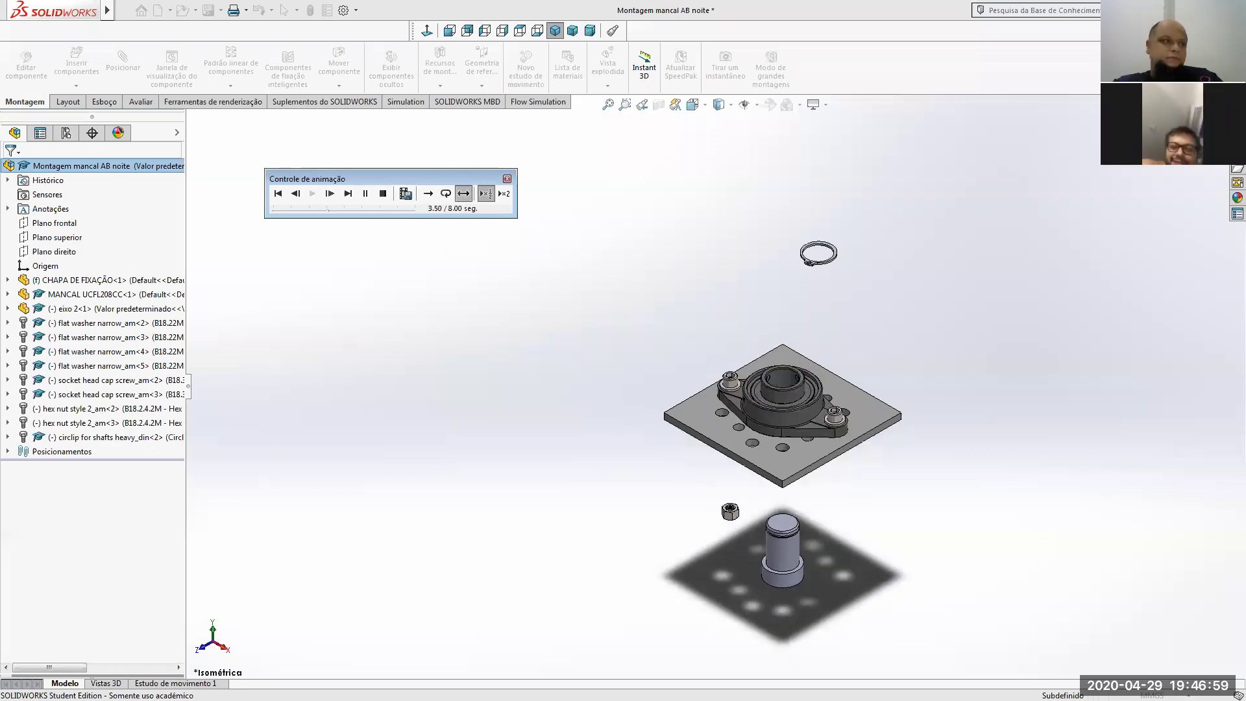
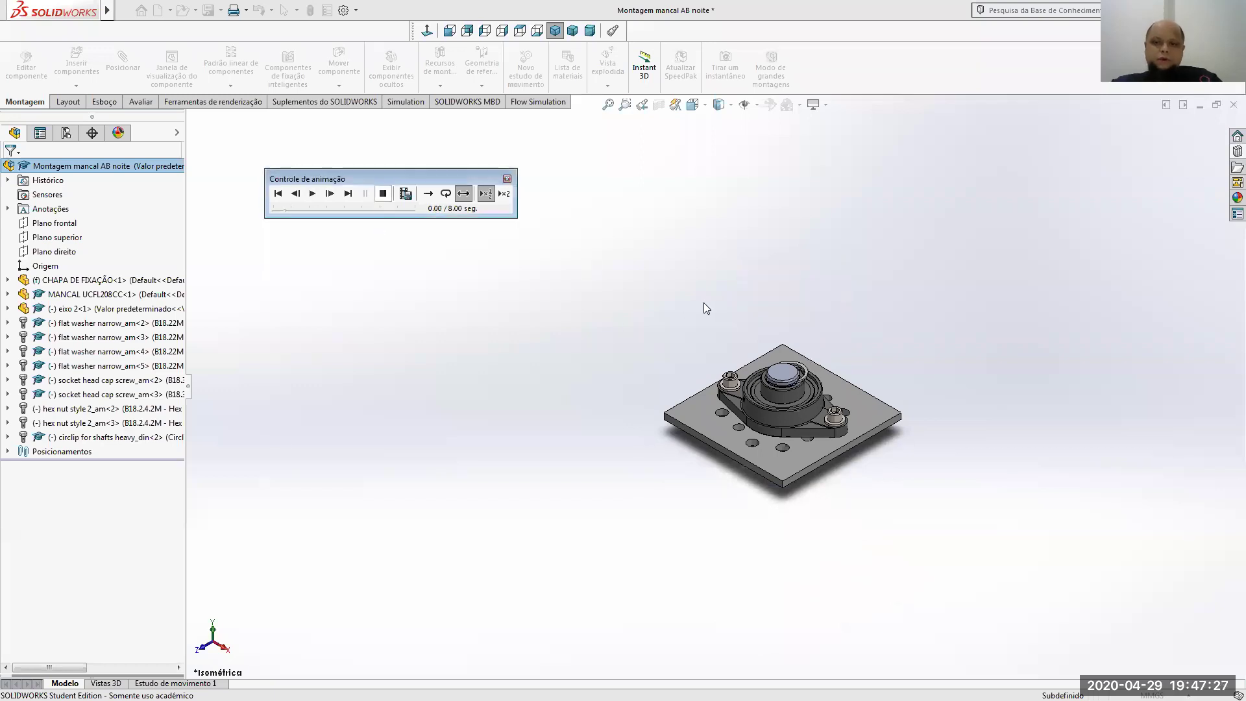
Close the explosion animation, collapse the top-level assembly, and inspect the assembled bearing from the isometric view and from above
left_click(508, 179)
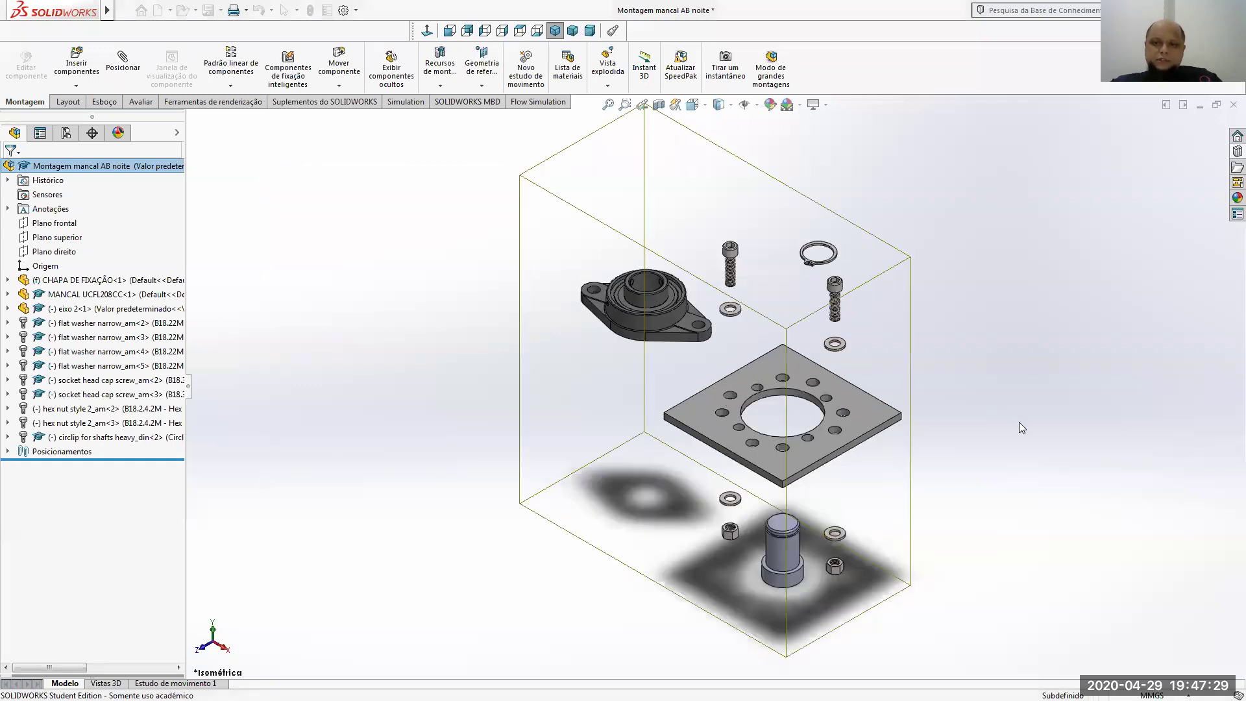
right_click(26, 168)
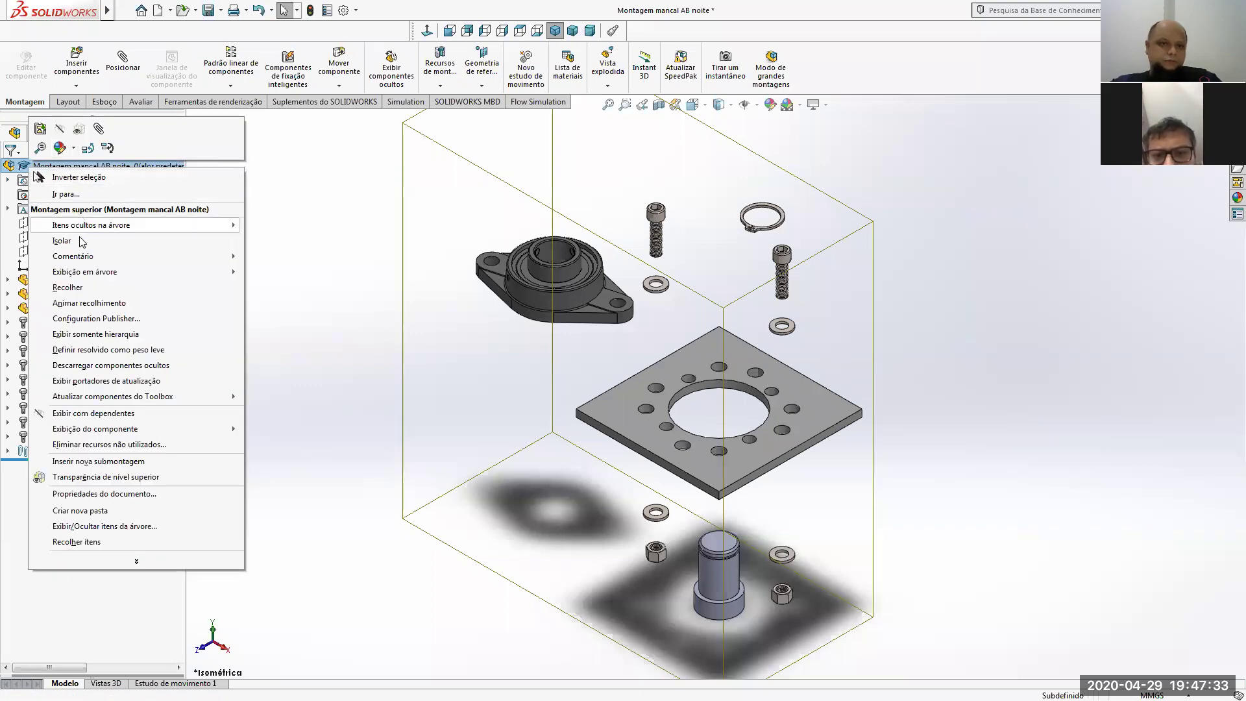
left_click(80, 287)
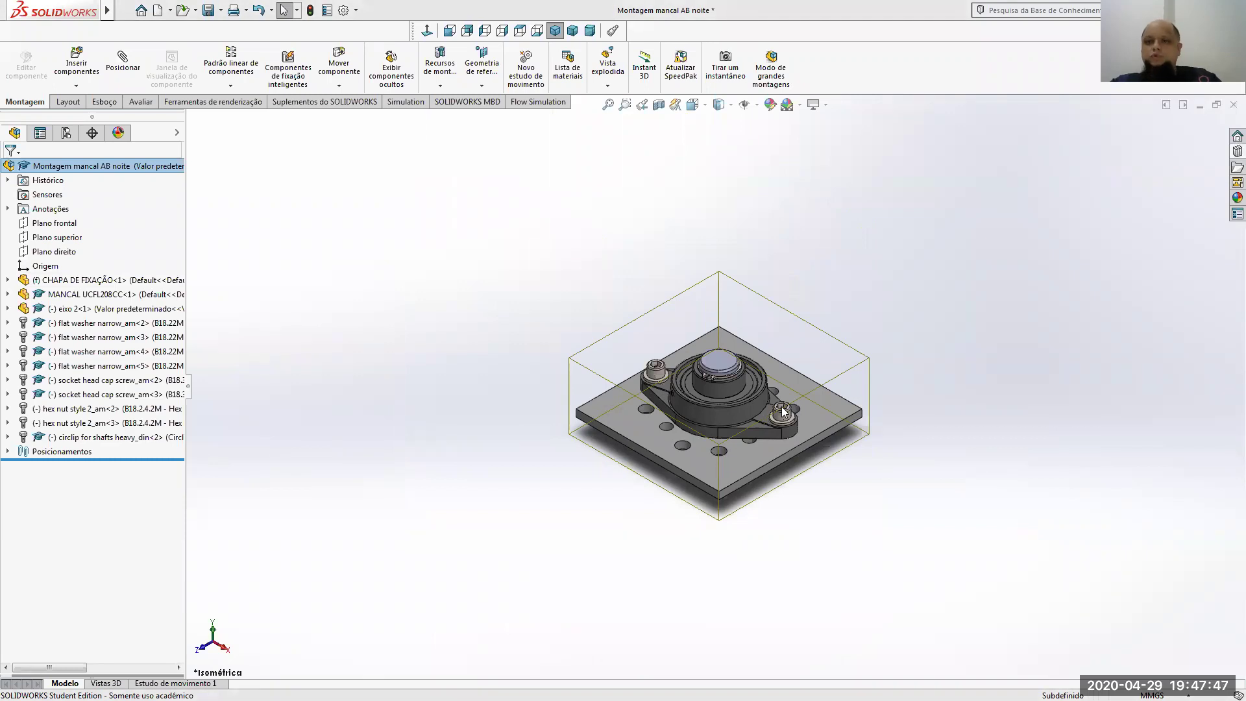
left_click(537, 254)
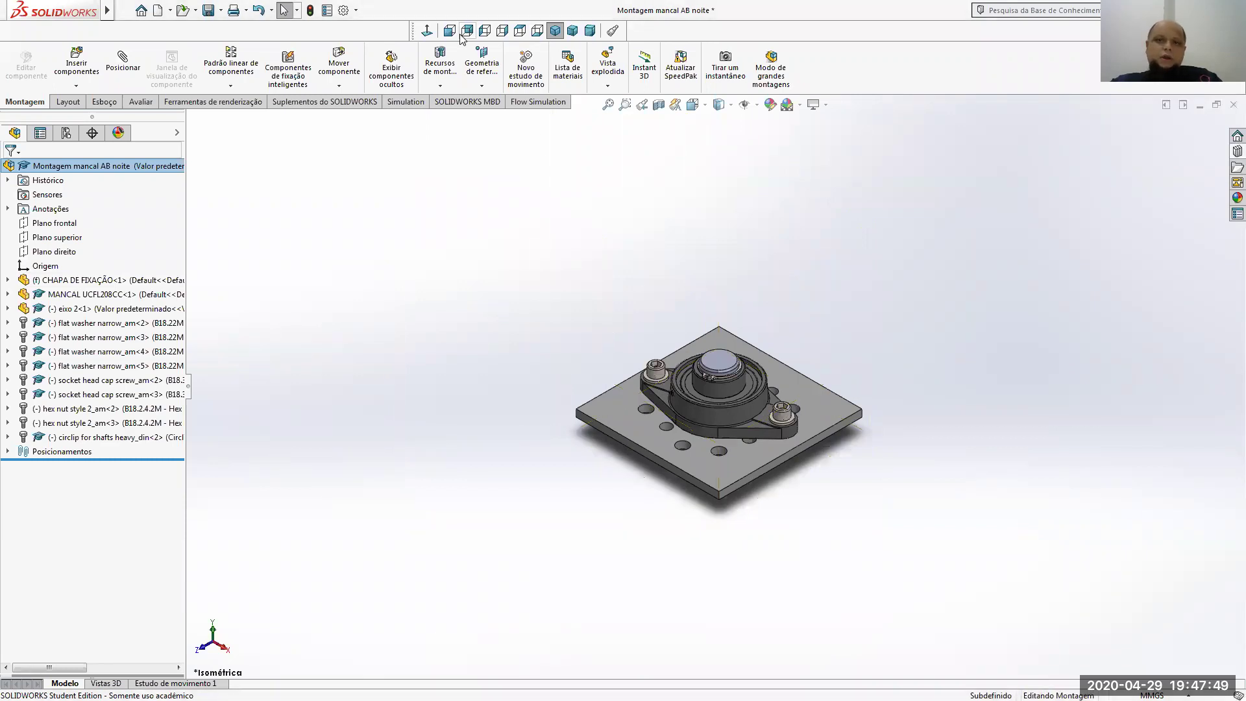
left_click(557, 31)
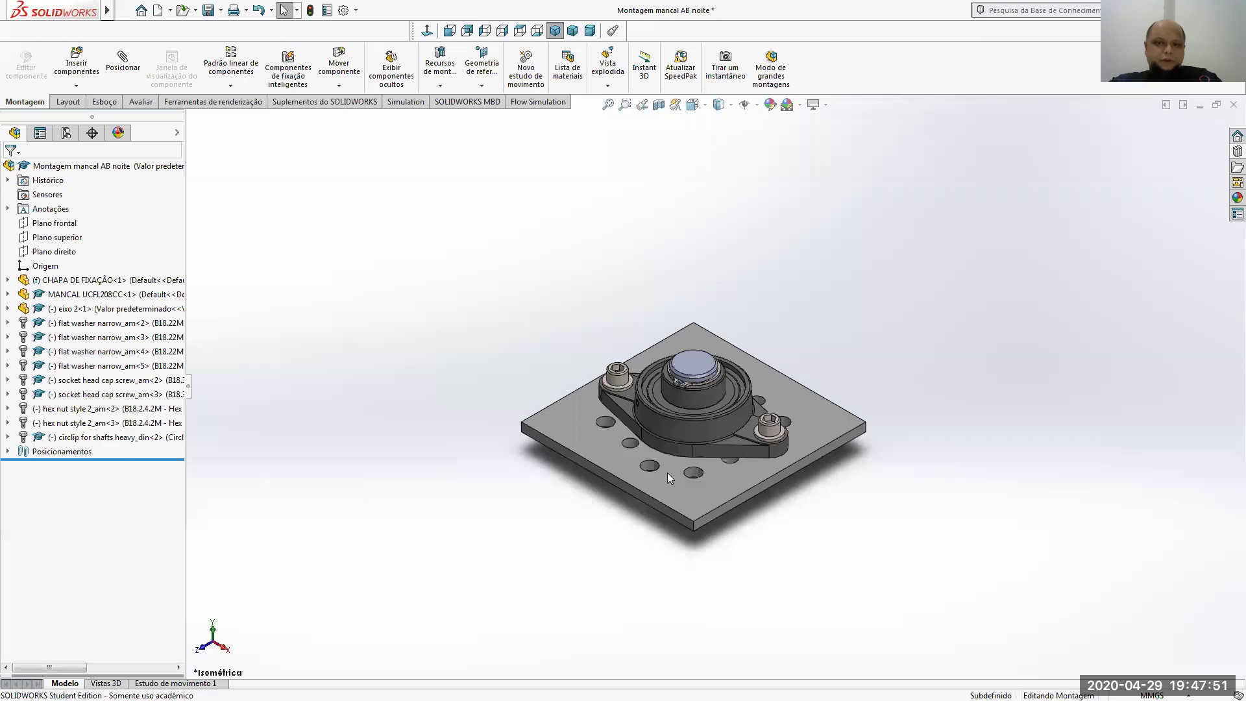
scroll(668, 526, "down", 2)
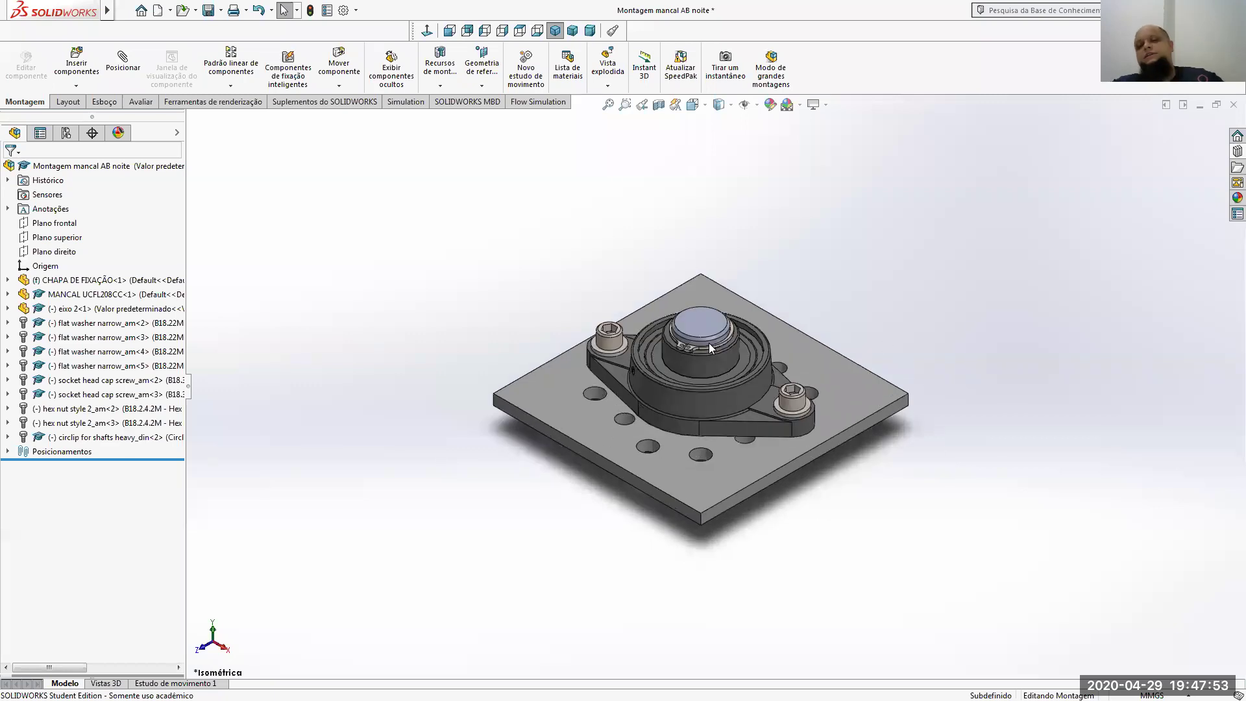
middle_click_drag(908, 332, 814, 504)
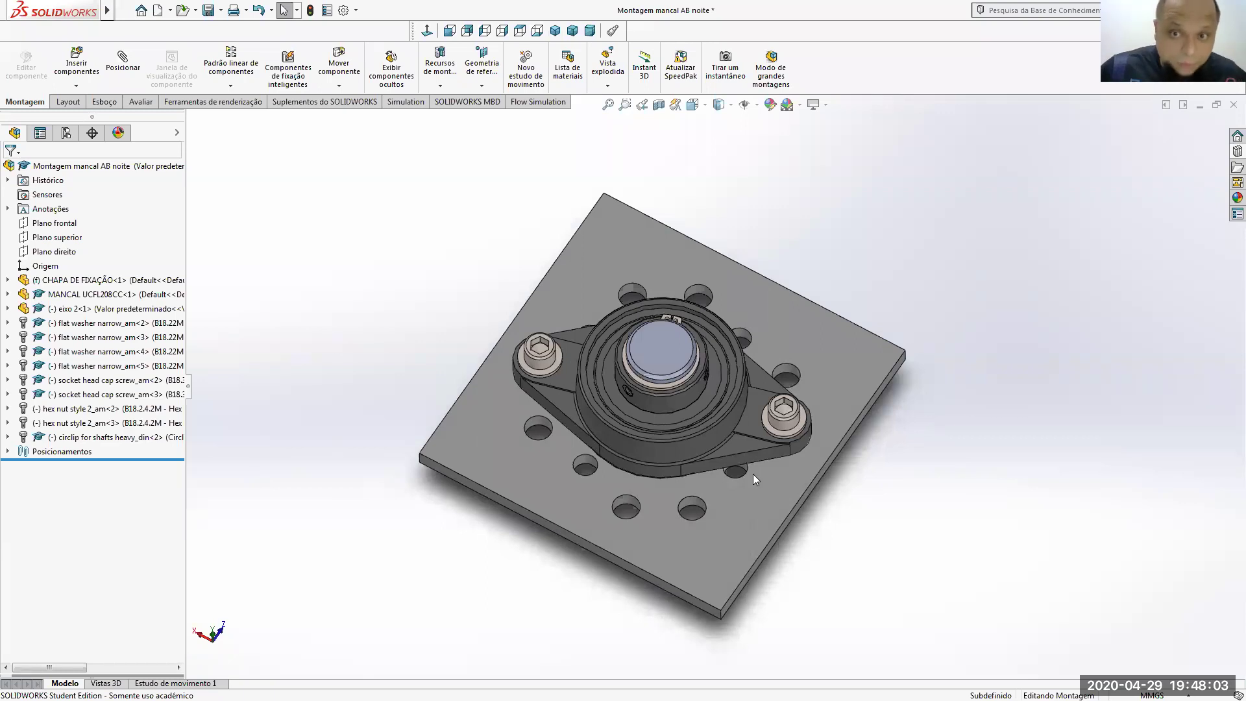
middle_click_drag(720, 509, 787, 565)
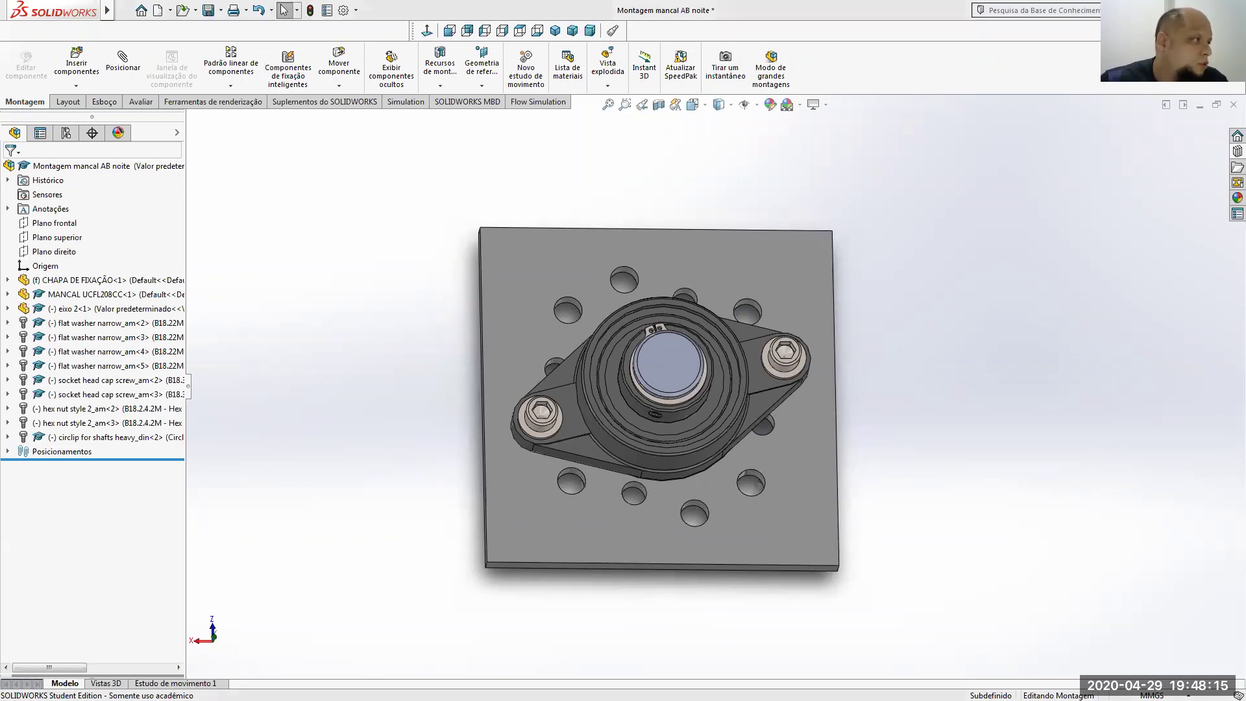
Switch to Unifor On-Line in the browser and list the professor's lecture-note files in the T730 Desenho mecanico teaching materials
key("alt+Tab")
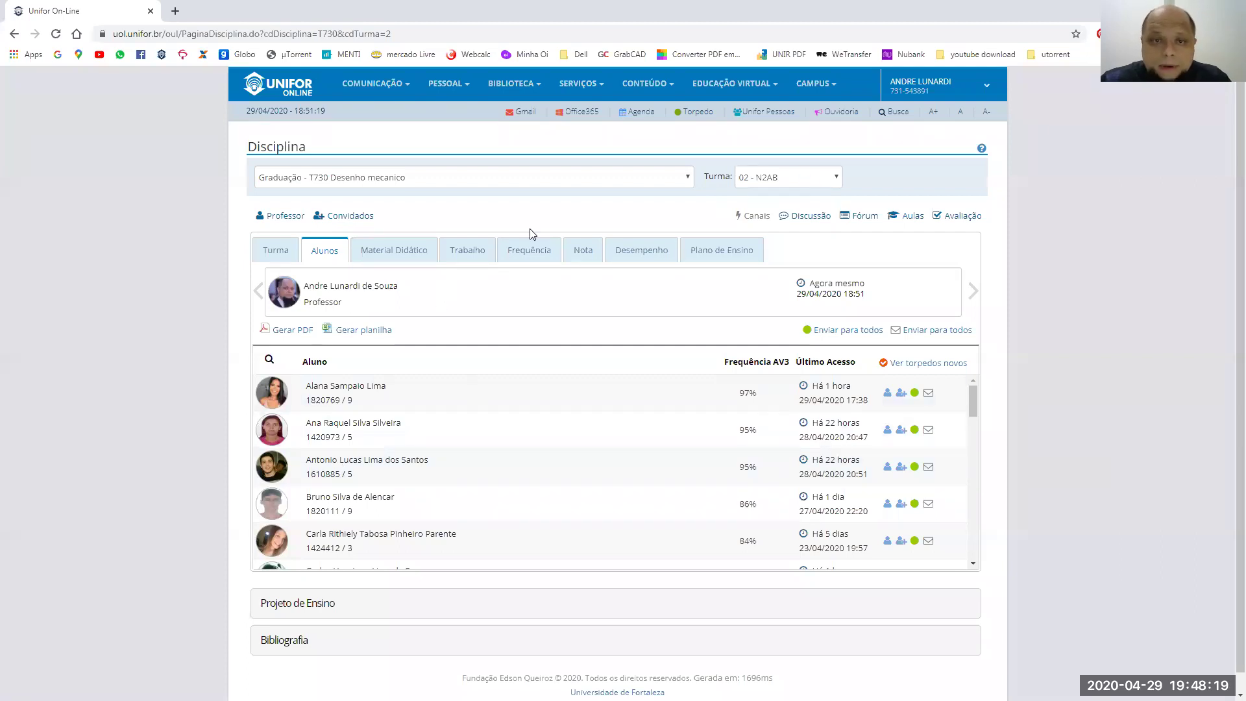
left_click(403, 252)
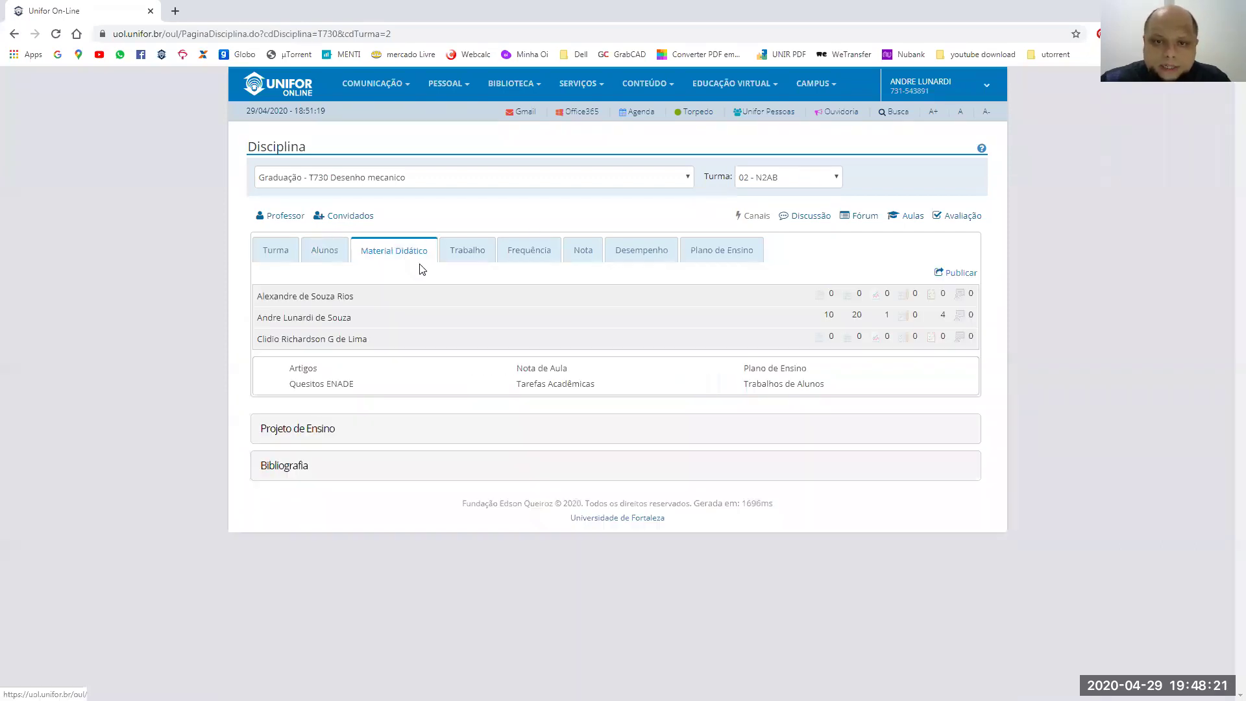
left_click(856, 316)
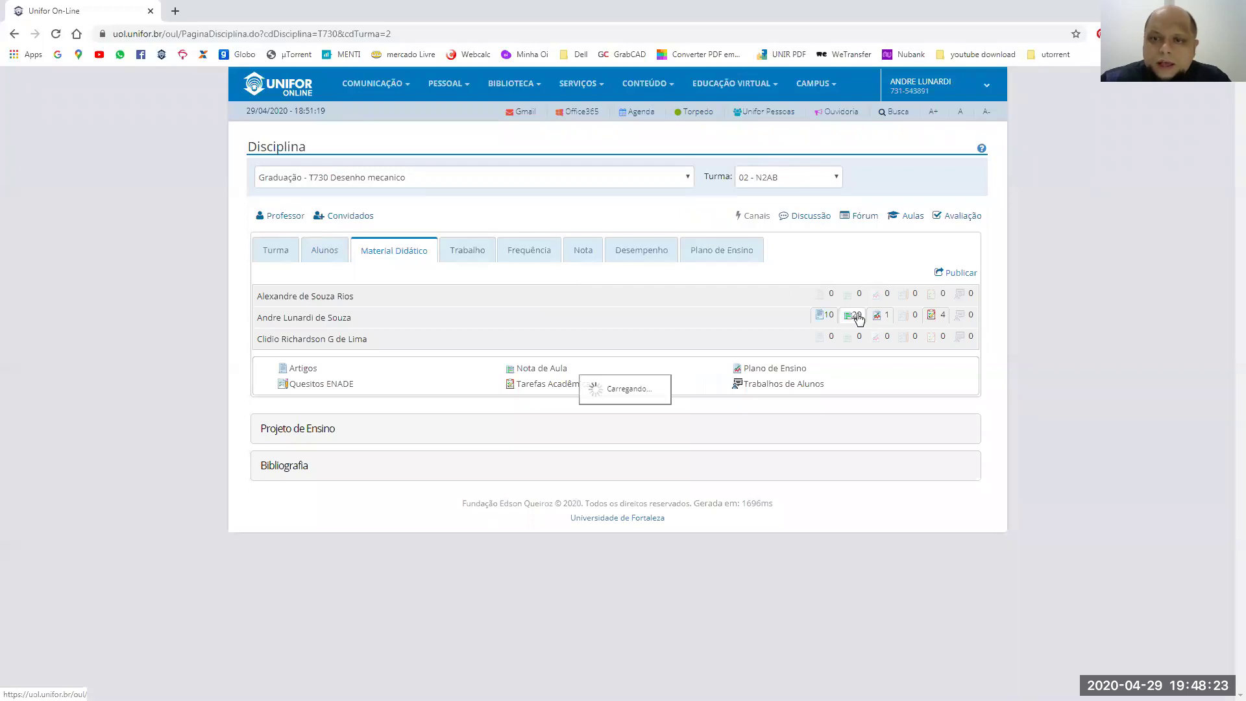
scroll(487, 490, "down", 2)
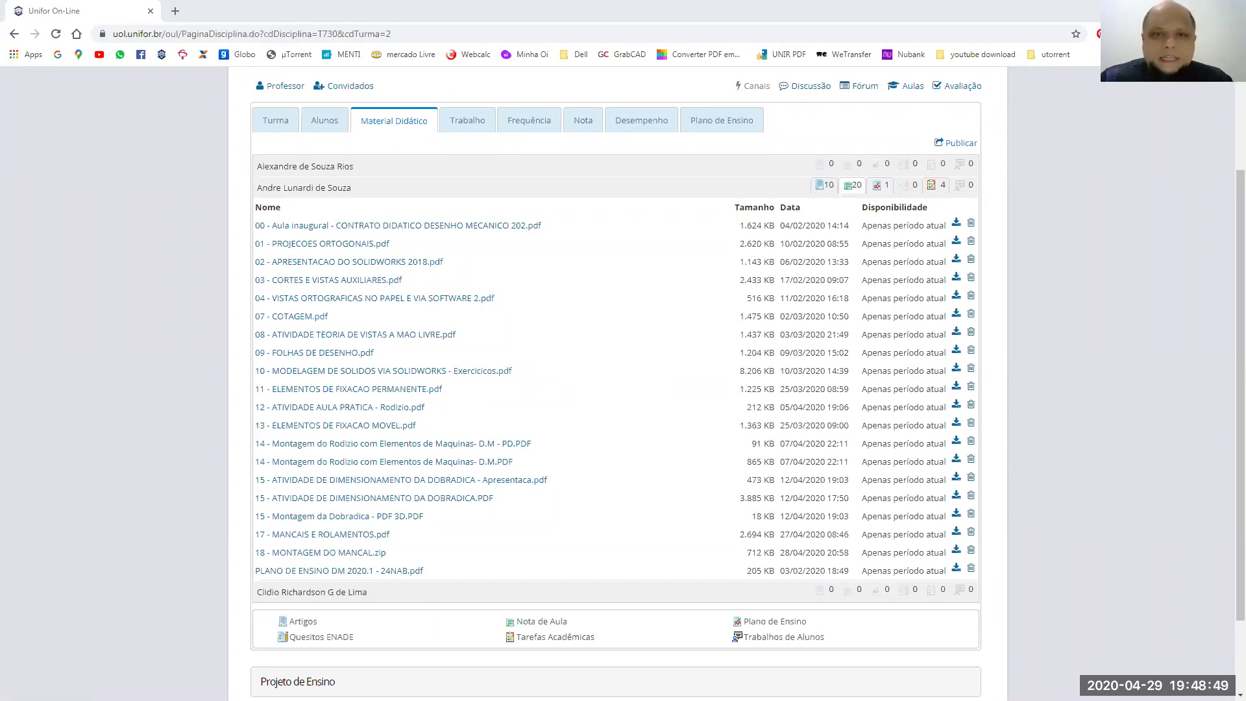
Switch to the 18 - MONTAGEM DO MANCAL folder, view the EIXO DE FIXAÇÃO drawing PDF, and return to the folder
key("alt+Tab")
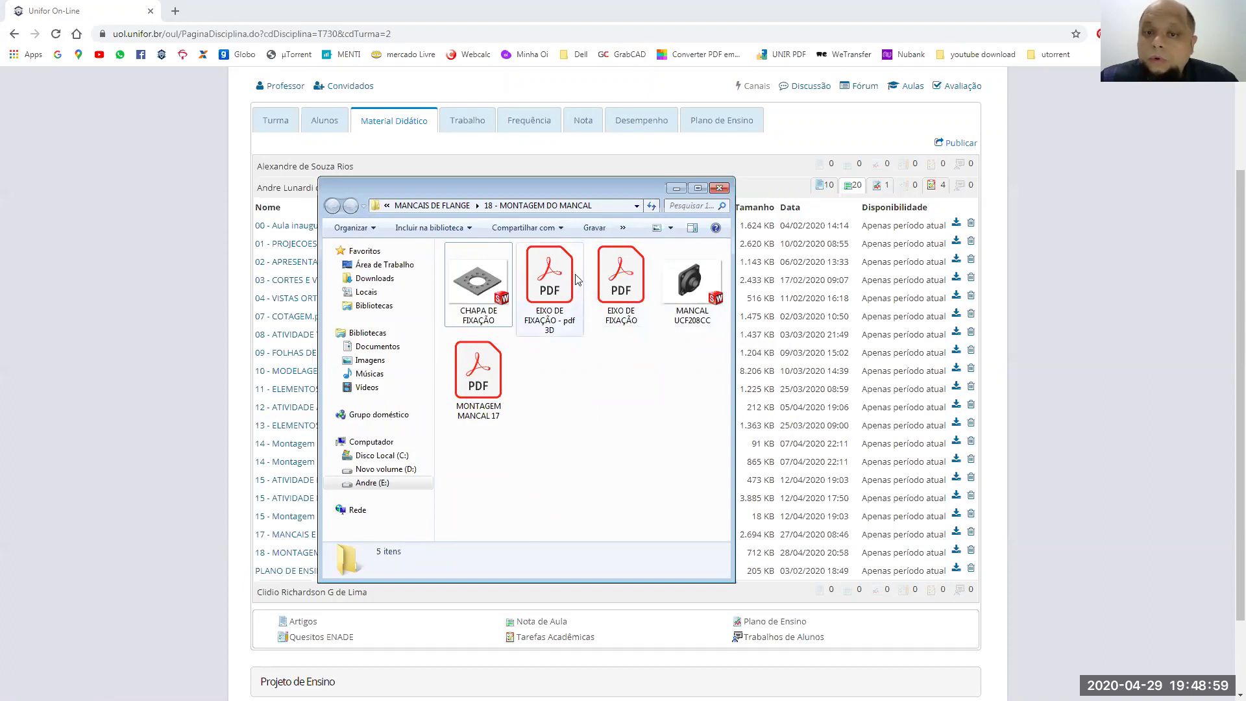
double_click(615, 302)
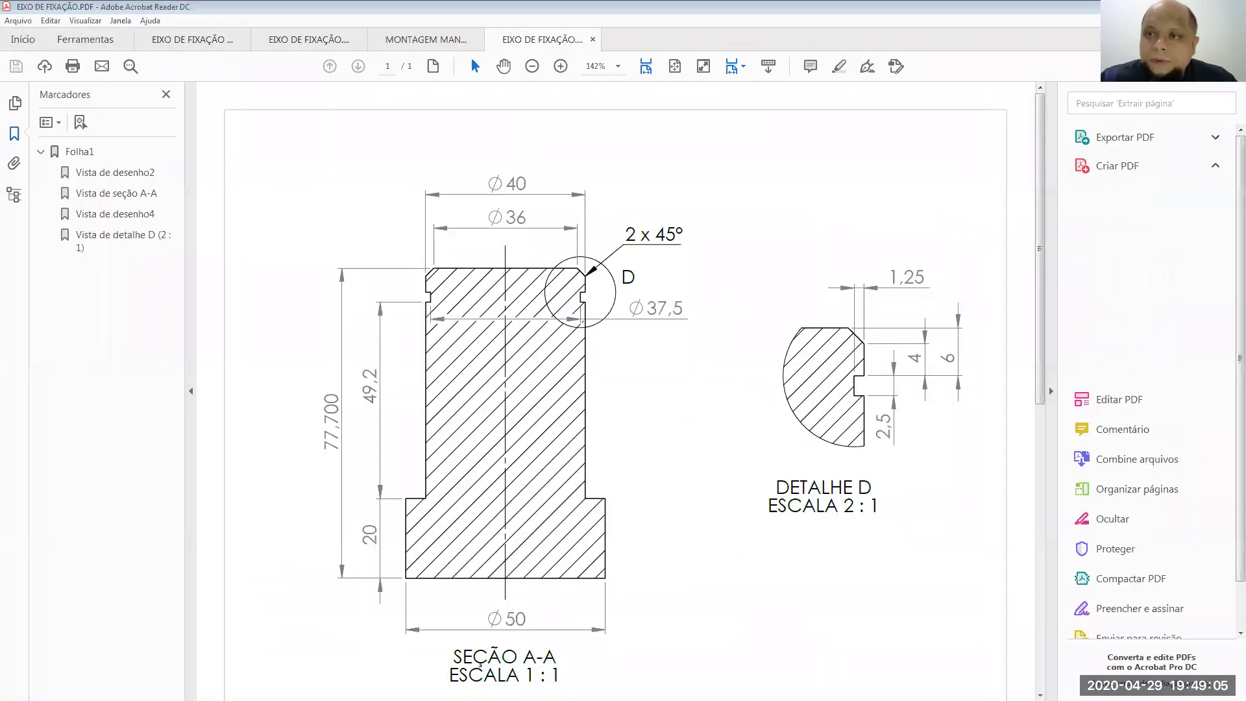
key("alt+Tab")
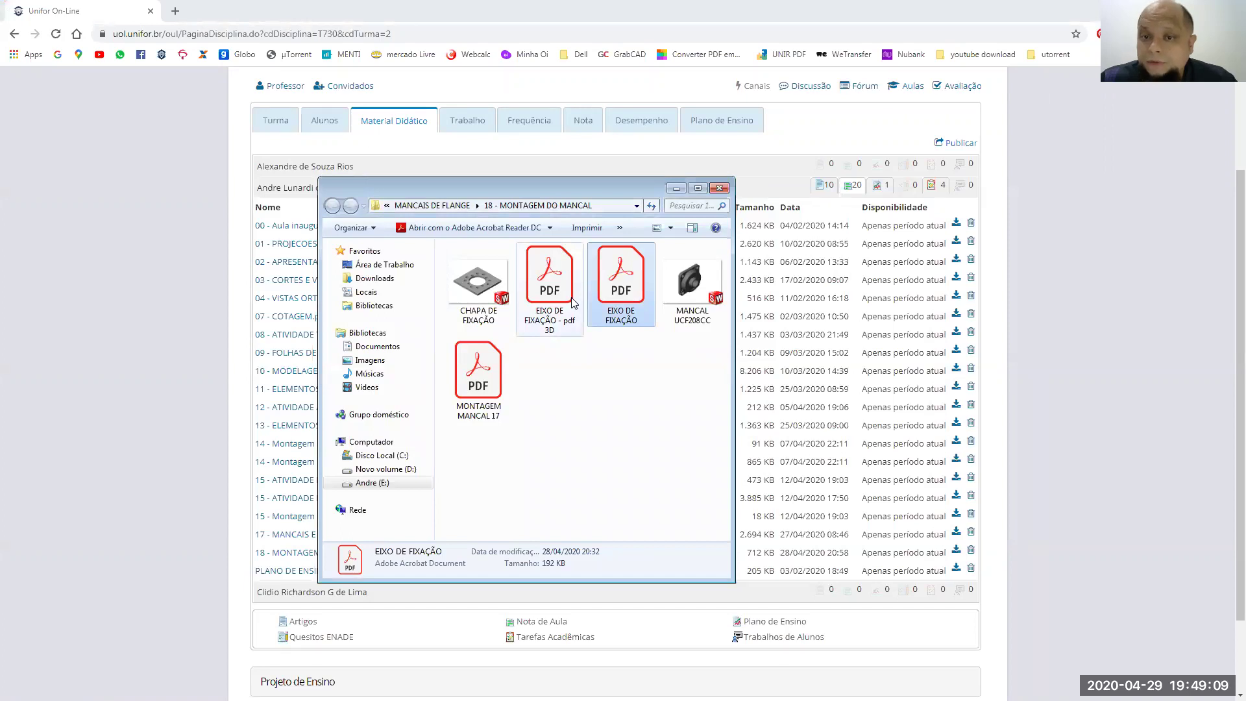
Open MONTAGEM MANCAL 17.PDF from the folder and examine its parts list, the bearing designation, and the section A-A view
key("Down")
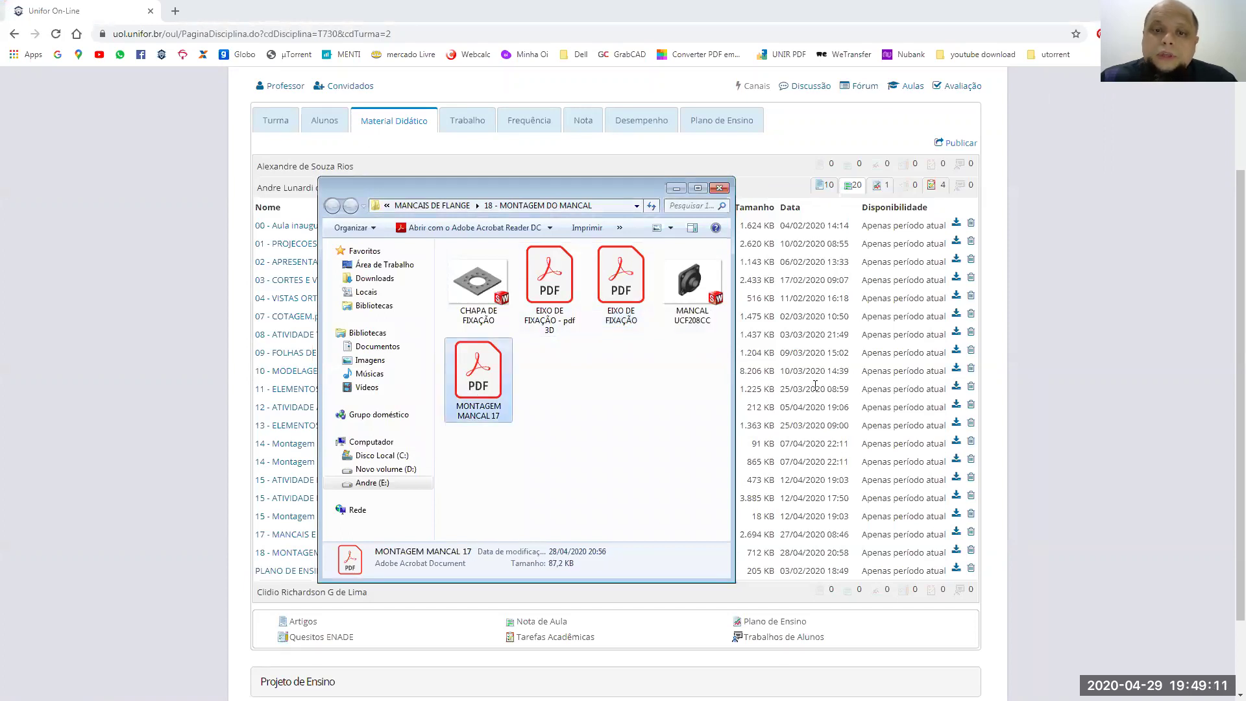
key("Return")
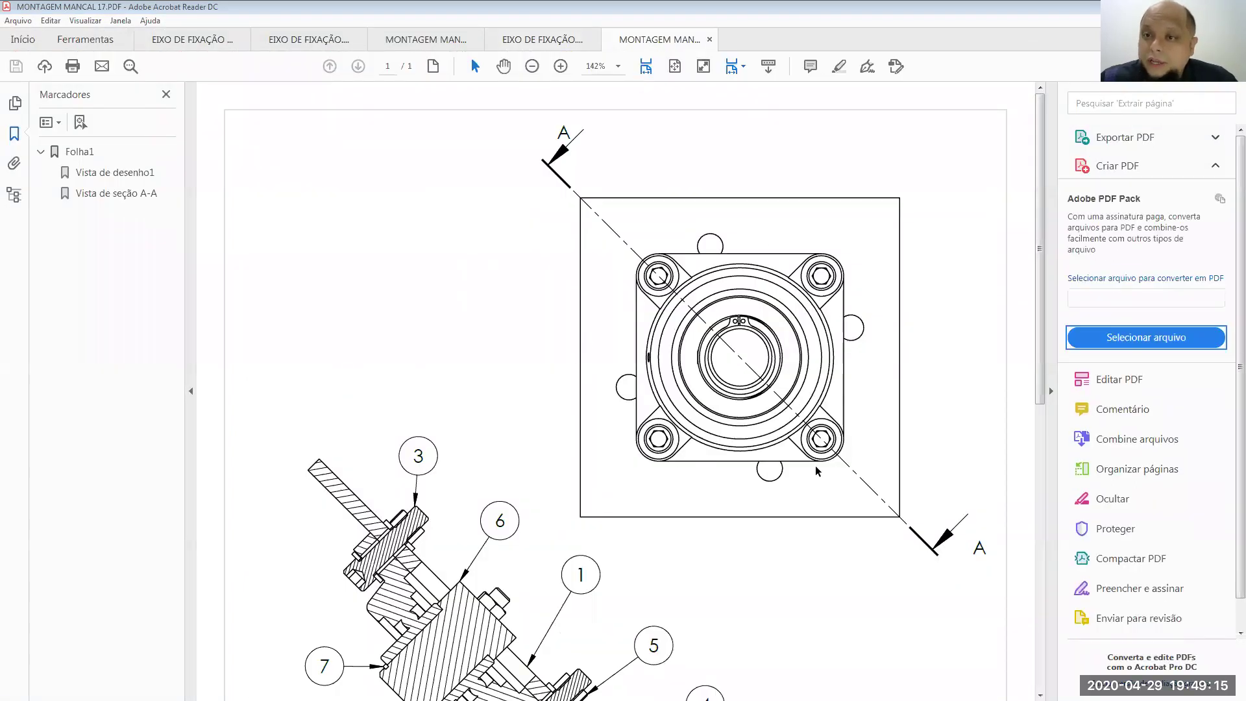
scroll(826, 462, "down", 2)
scroll(823, 462, "down", 6)
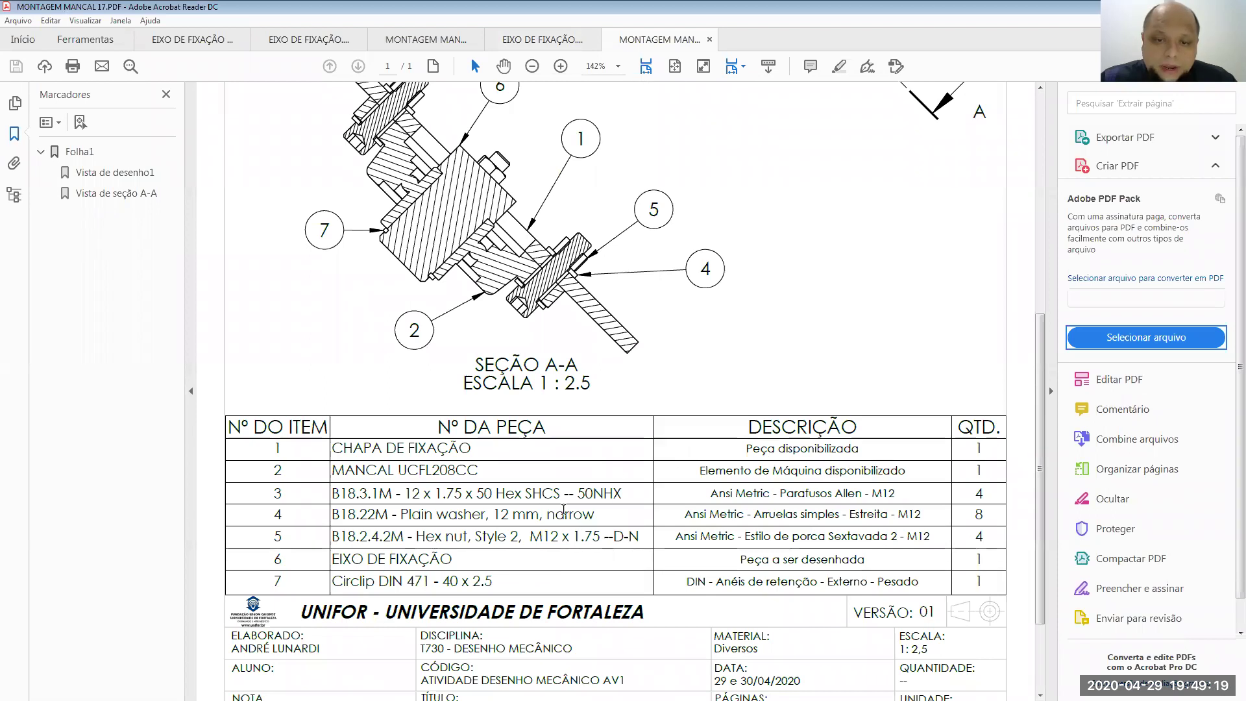
left_click_drag(408, 468, 447, 468)
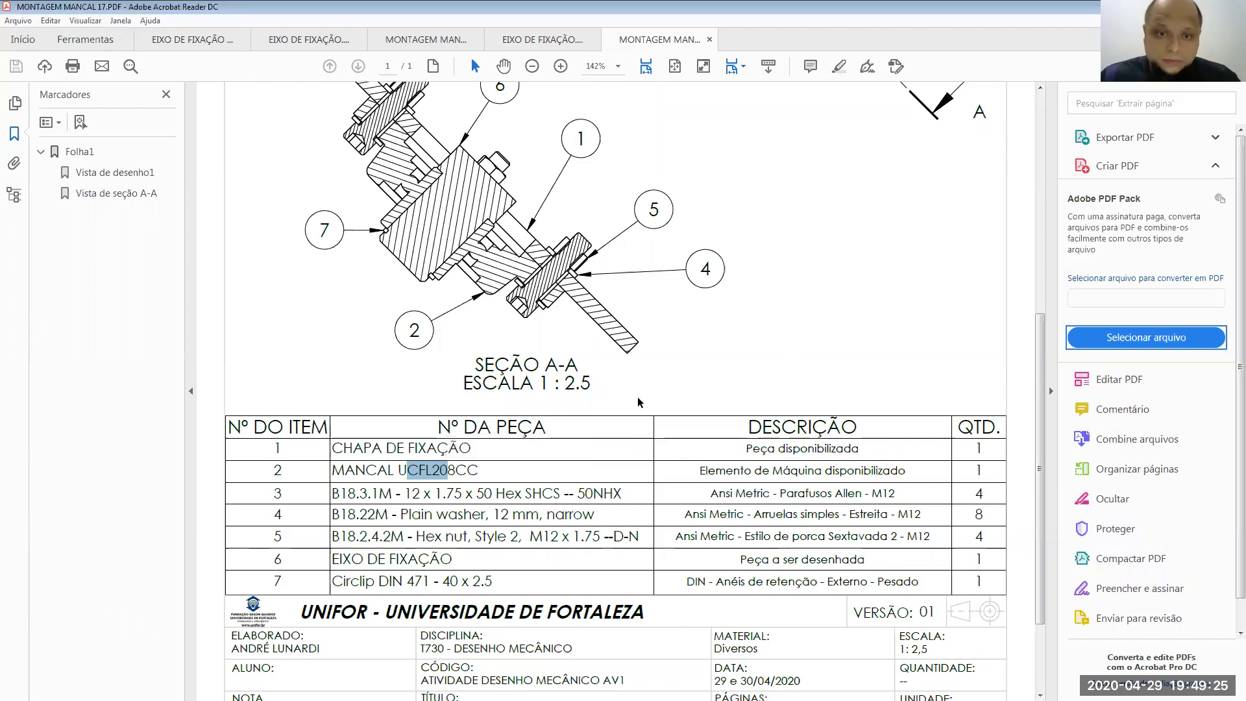
scroll(720, 349, "up", 3)
scroll(720, 349, "up", 1)
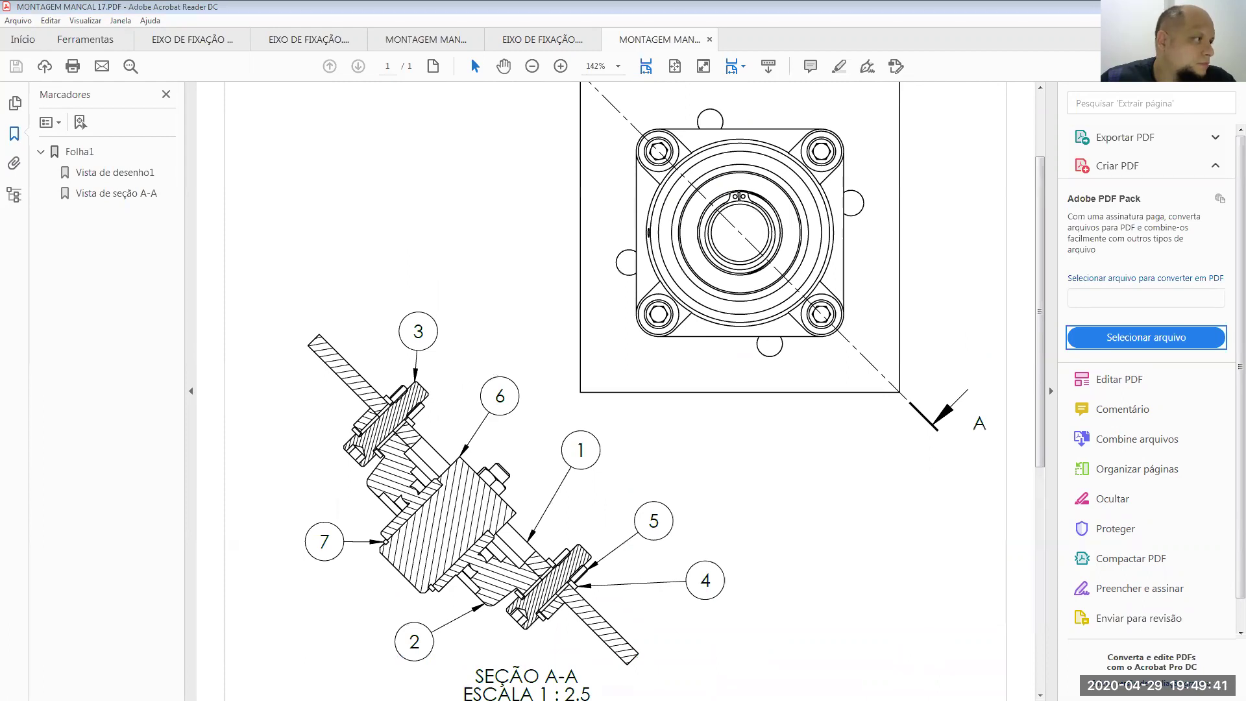
Open the MONTAGEM MANCAL 17 assembly in SOLIDWORKS, check its configurations, and orient the four-bolt bearing for an angled view from above
key("alt+Tab")
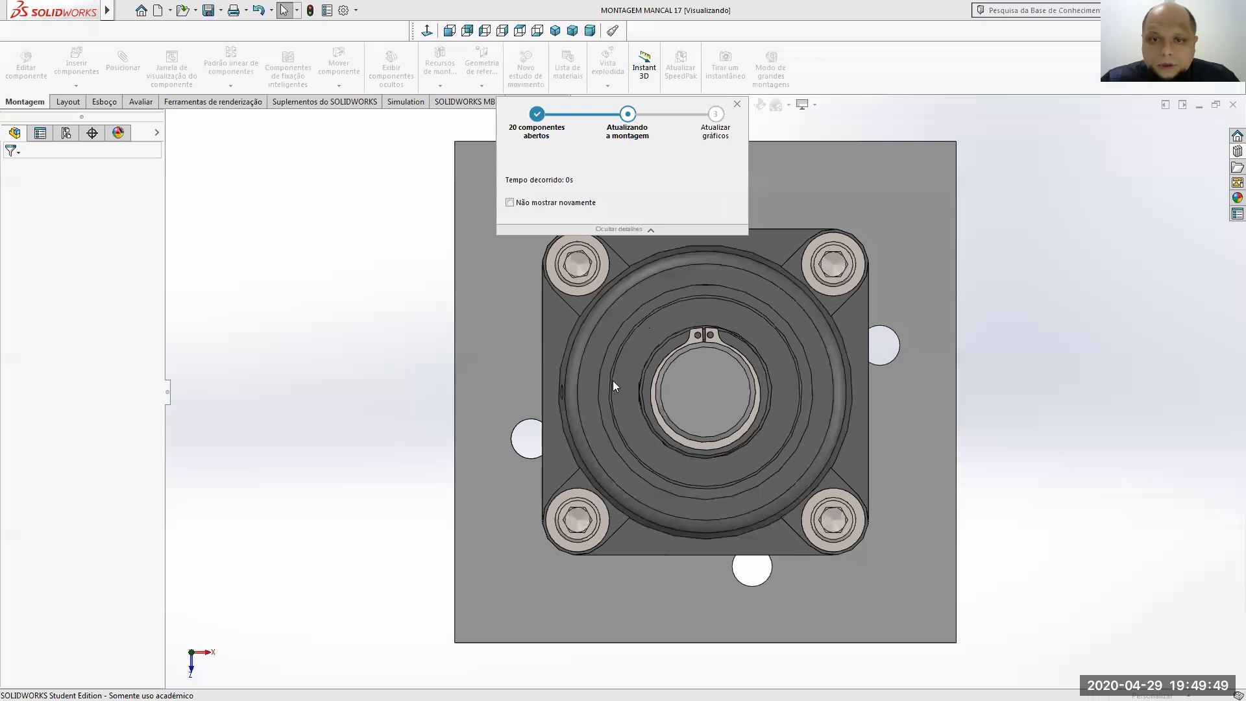
key("Return")
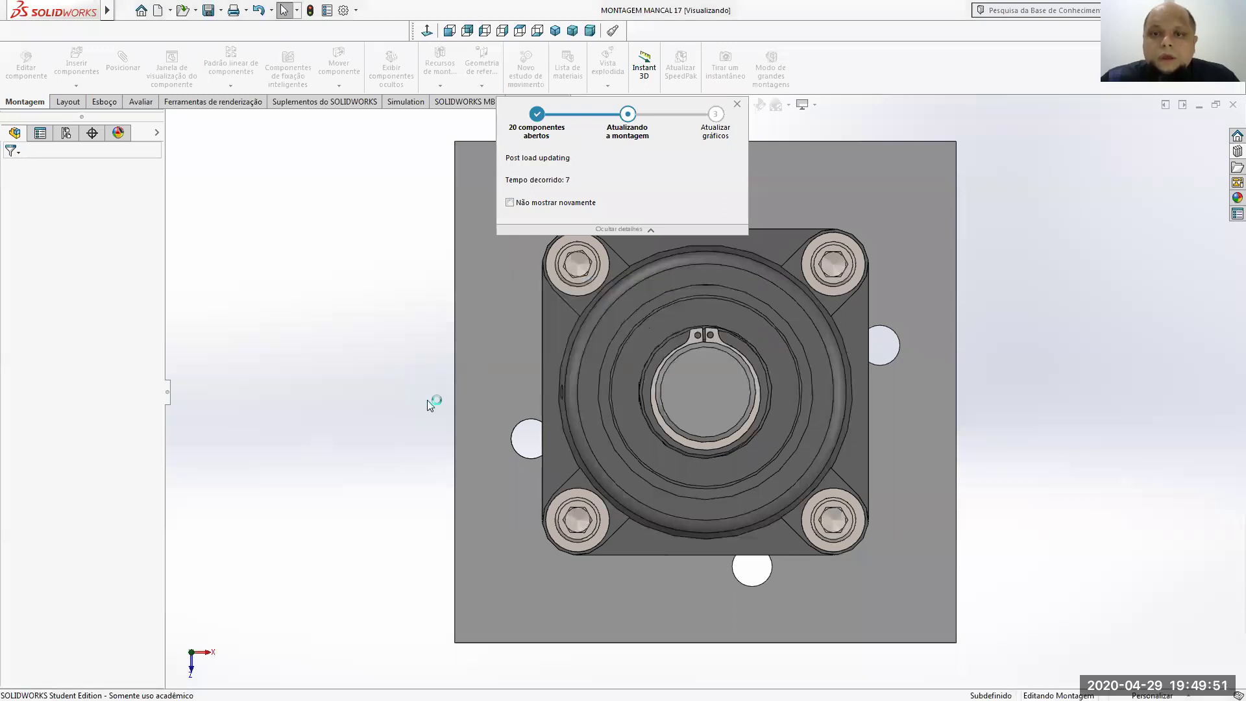
scroll(559, 440, "up", 3)
middle_click_drag(558, 440, 603, 428)
left_click(65, 132)
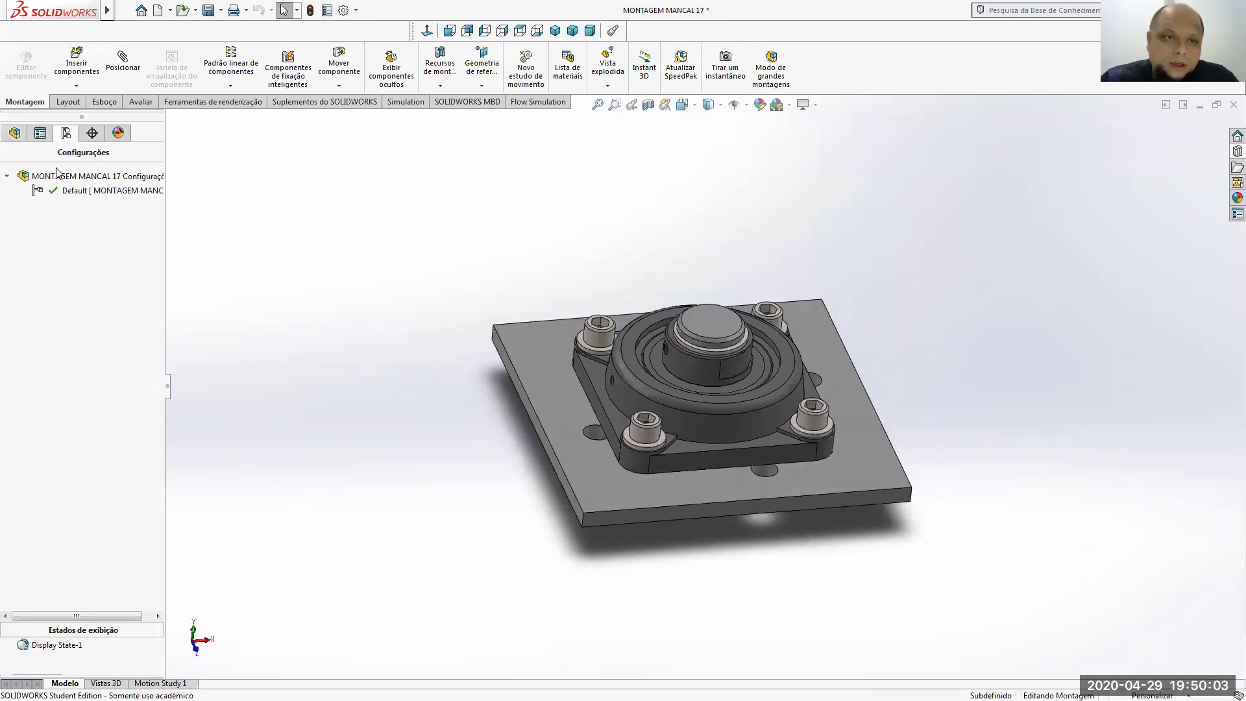
double_click(65, 176)
middle_click_drag(684, 385, 701, 447)
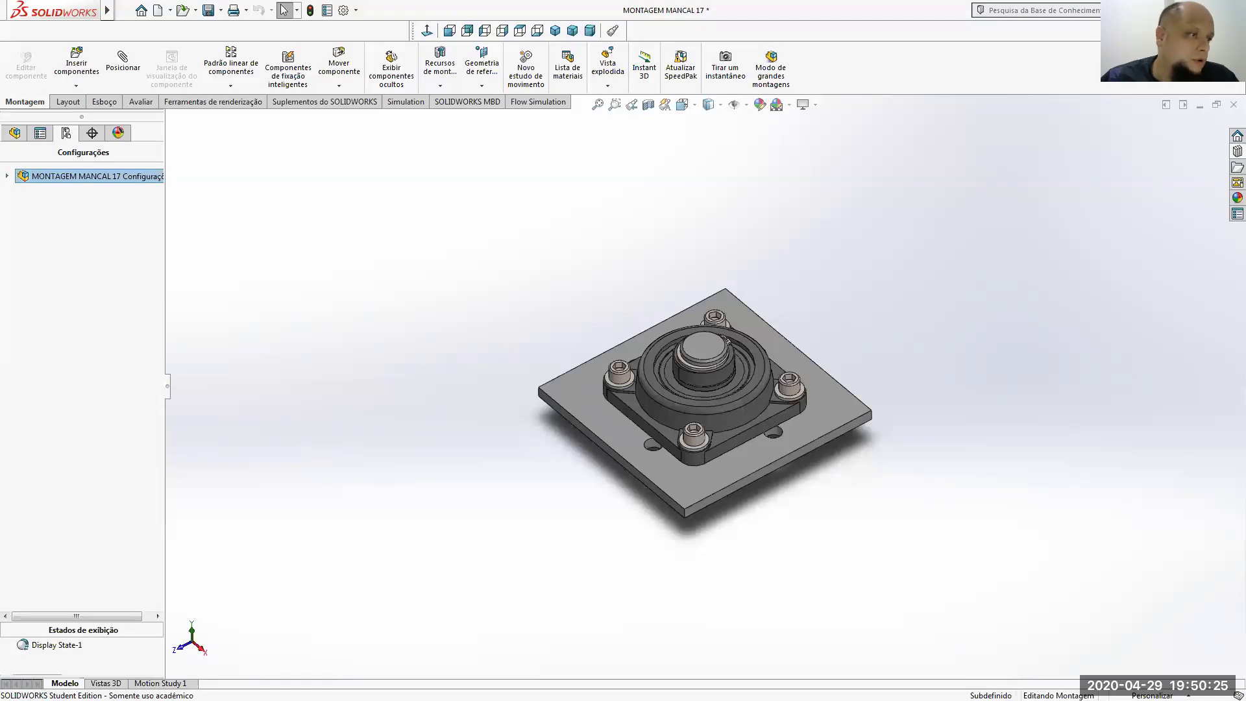
Switch to Unifor On-Line, review the full description of ATIVIDADE DE ENTREGA DA MONTAGEM DO MANCAL in its edit form, and save the assignment
key("alt+Tab")
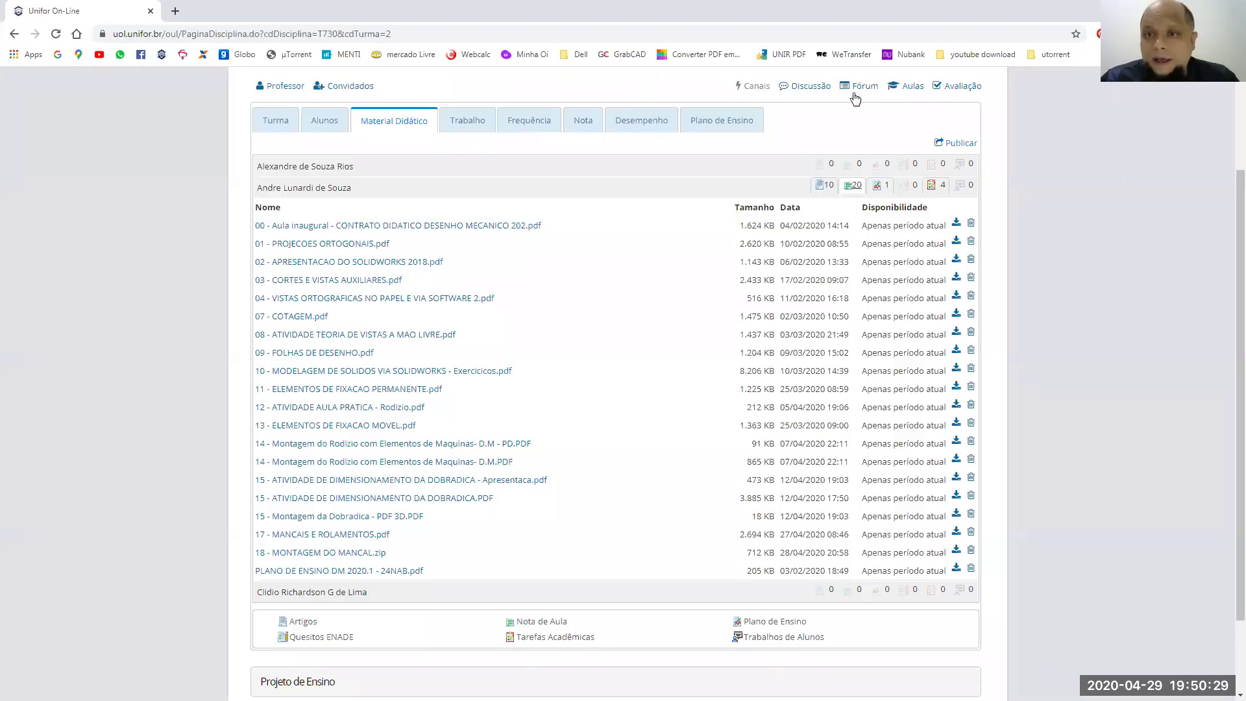
scroll(855, 97, "up", 2)
left_click(470, 251)
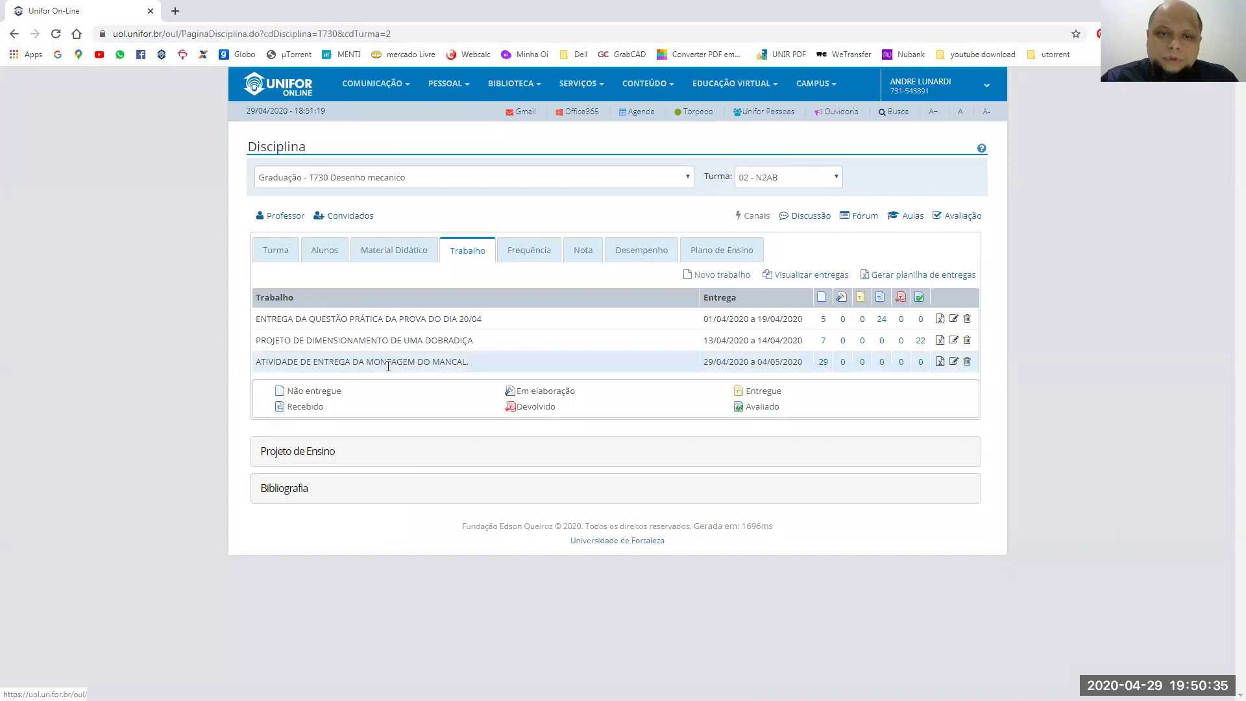
left_click(954, 361)
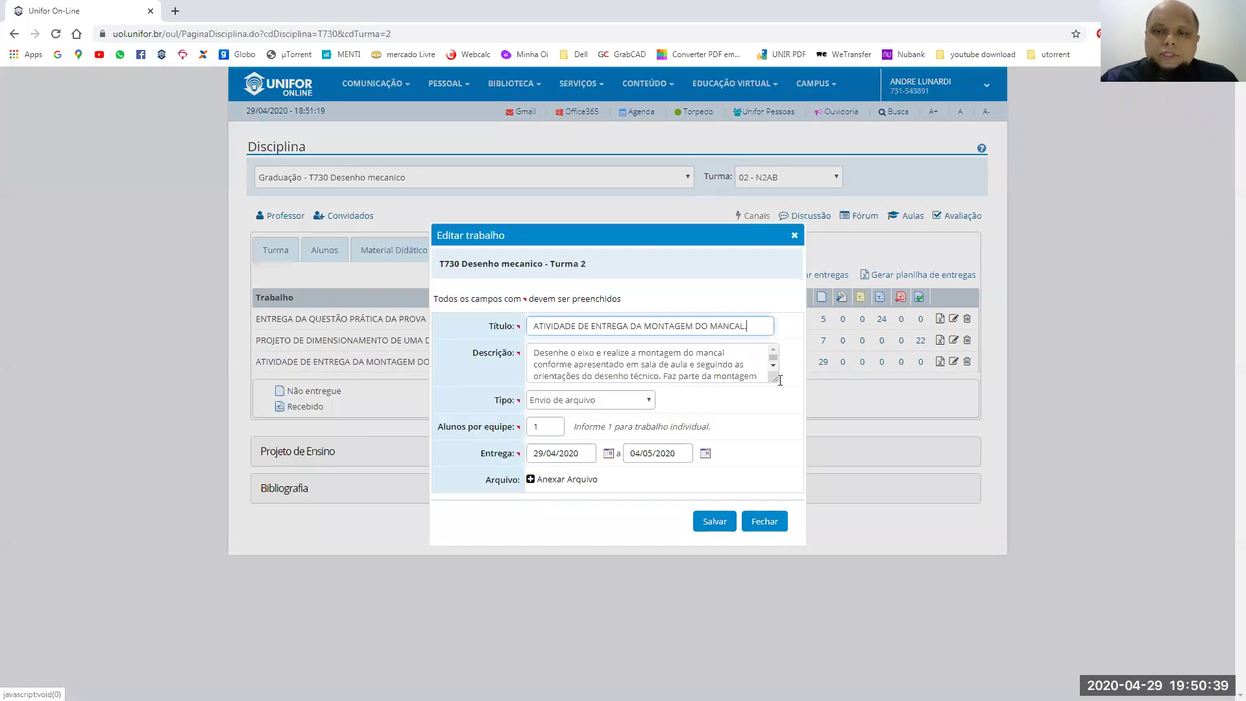
left_click_drag(776, 380, 810, 568)
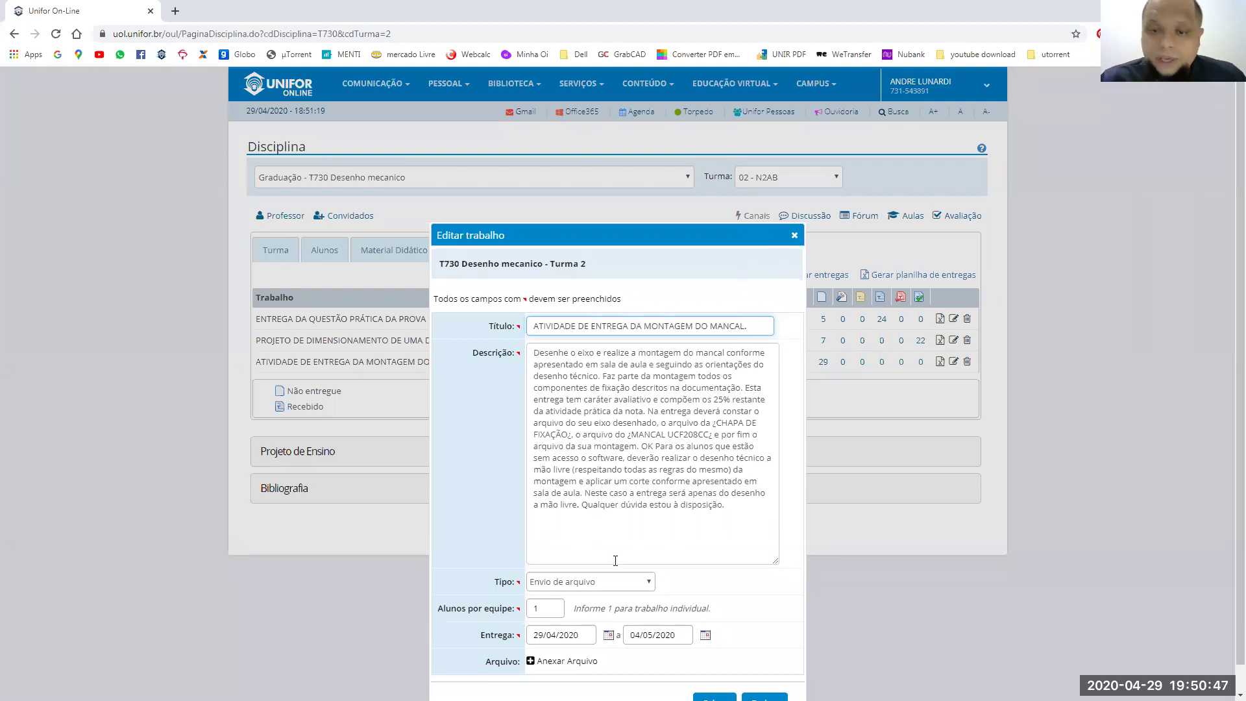
scroll(796, 247, "down", 1)
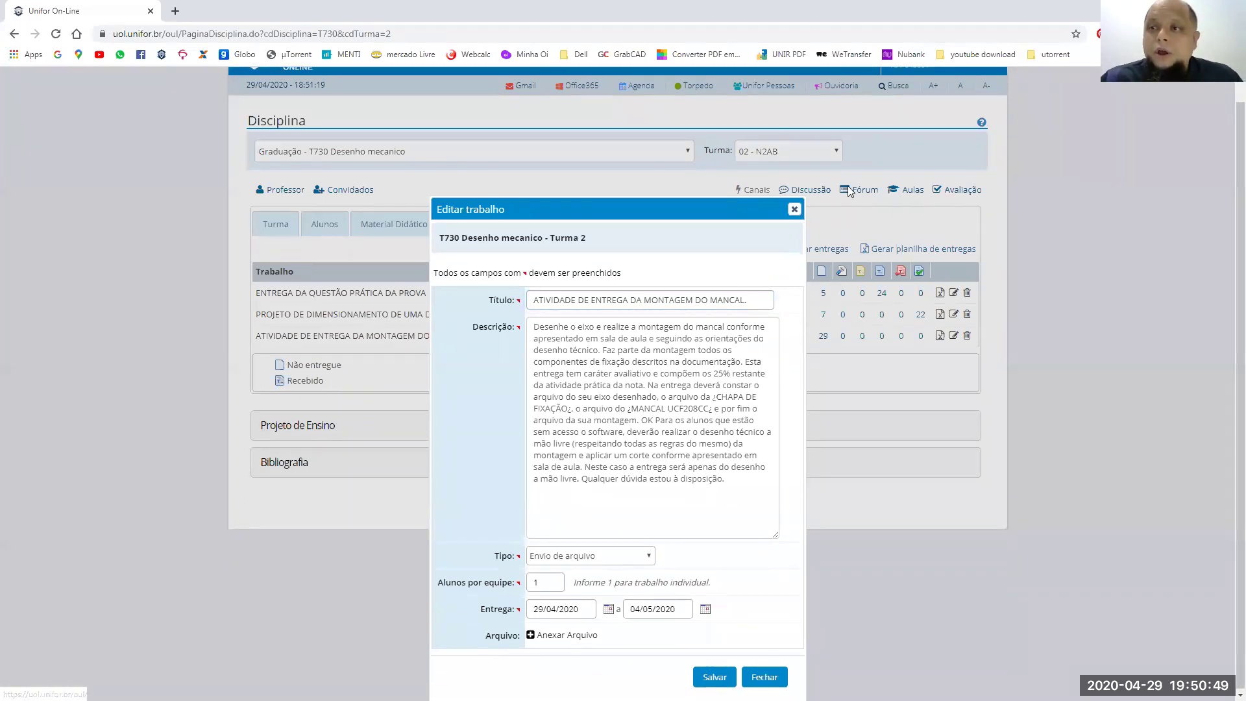
left_click(717, 677)
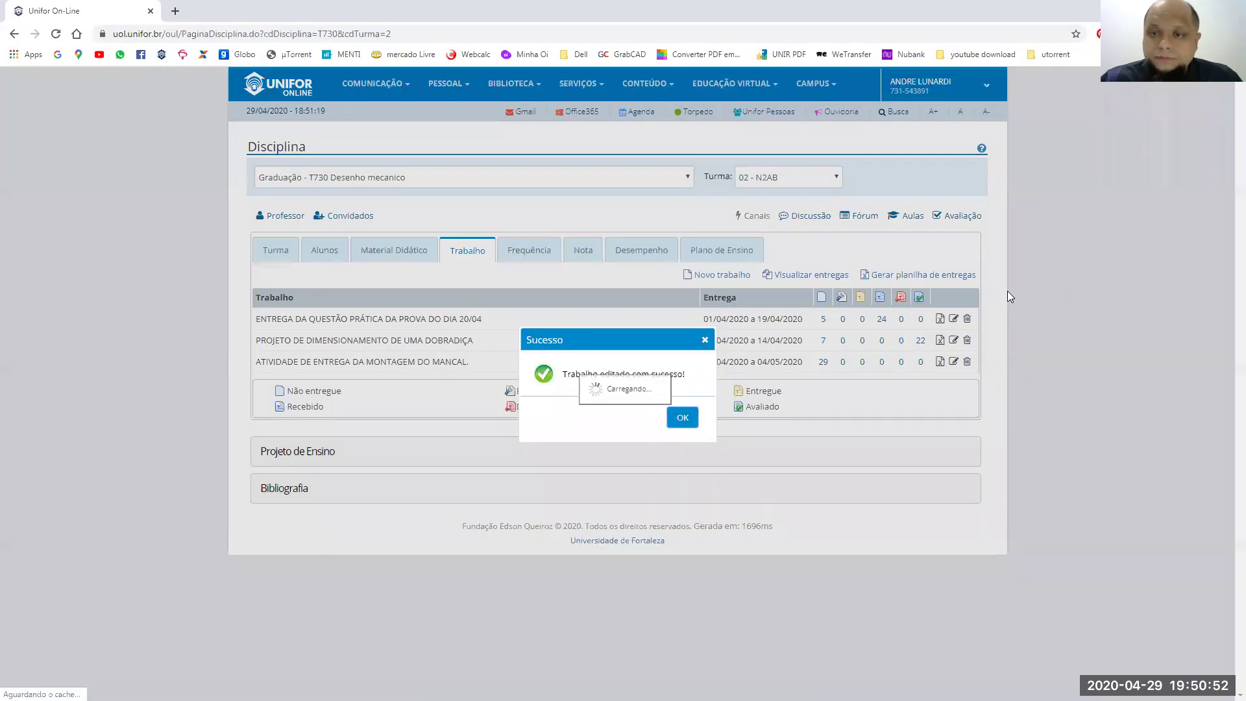
left_click(682, 417)
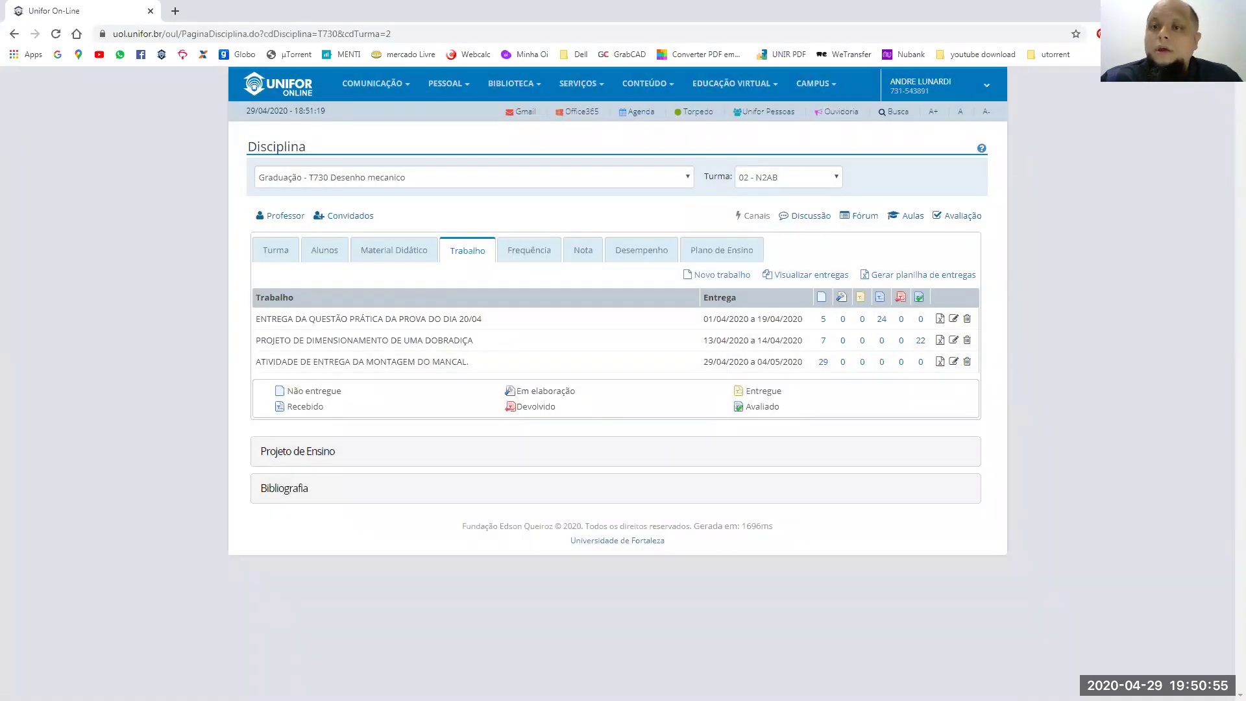
Return to the MONTAGEM MANCAL 17 assembly in SOLIDWORKS, clear the selection, and switch to its PDF drawing in Acrobat Reader
key("alt+Tab")
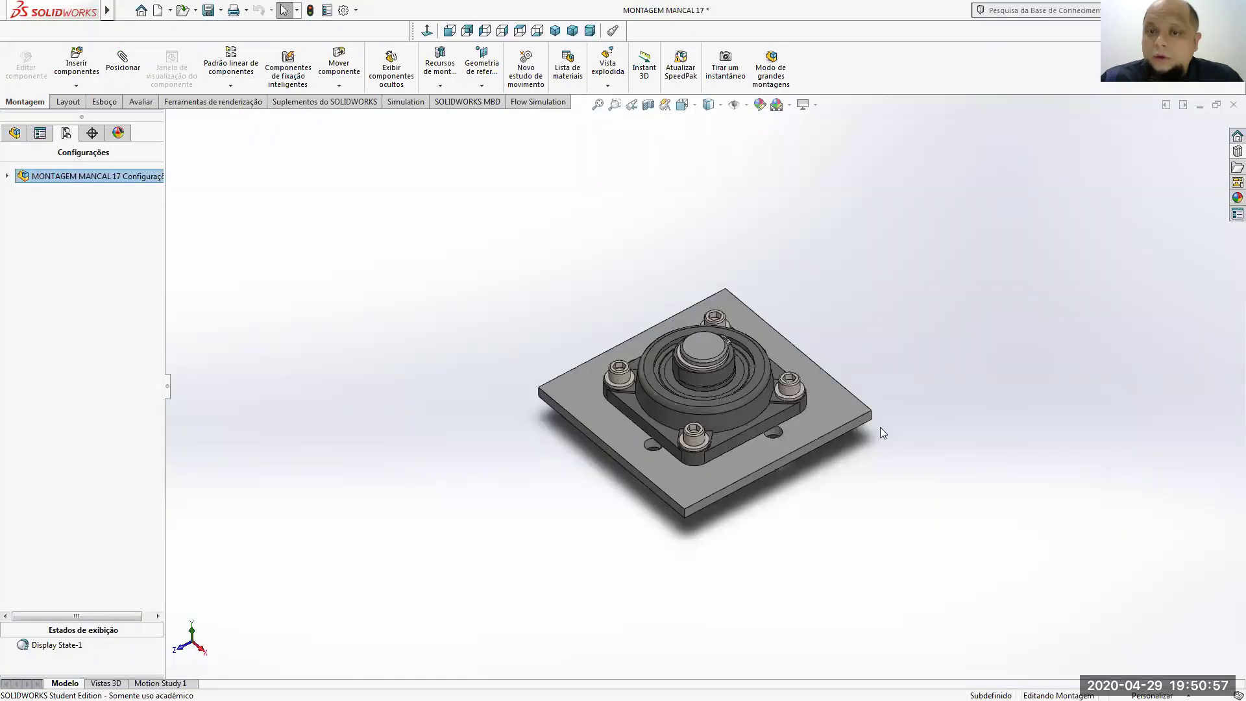
left_click(655, 484)
left_click(1075, 296)
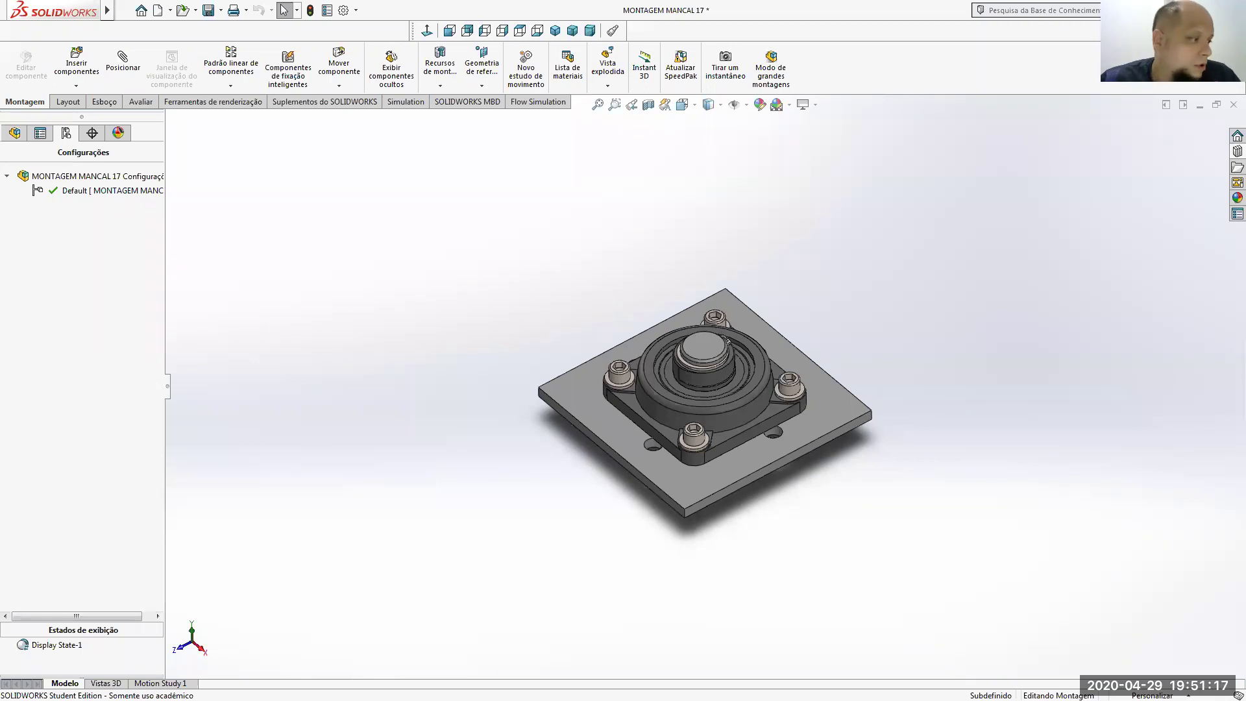
key("alt+Tab")
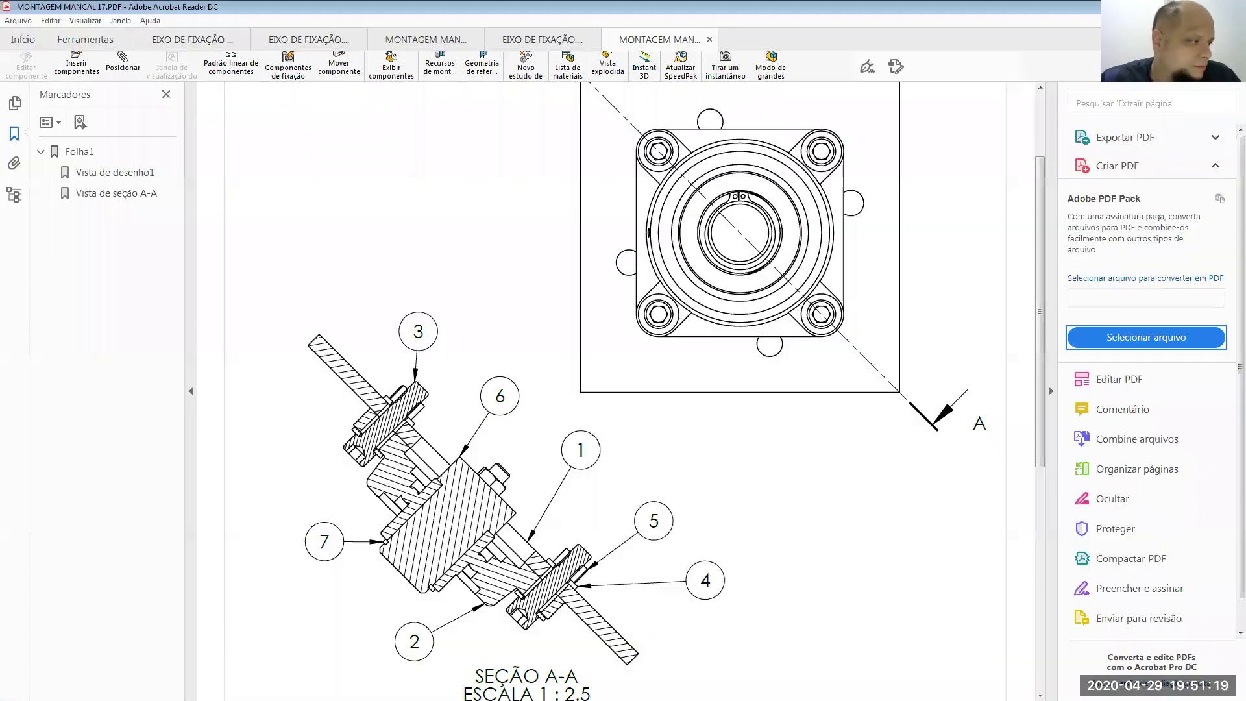
Examine the MONTAGEM MANCAL 17 drawing views, fit the whole page on screen, and bring up the EIXO DE FIXAÇÃO drawing
scroll(625, 253, "down", 2)
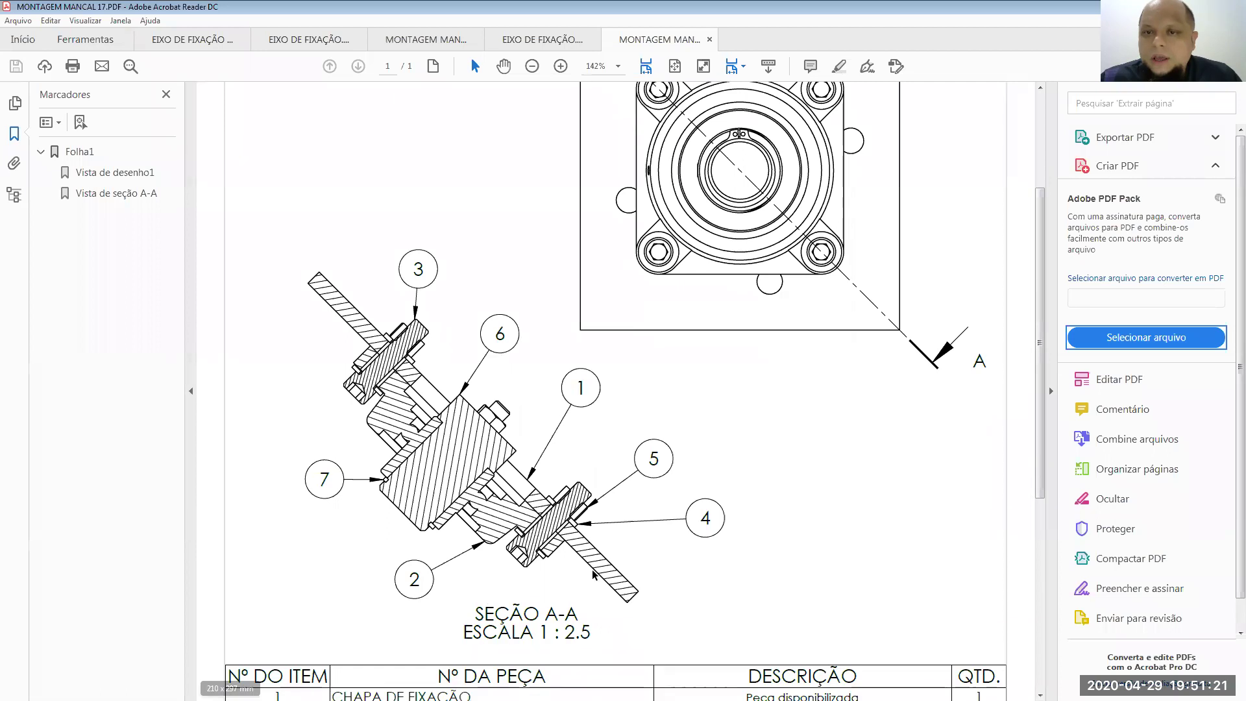
scroll(625, 253, "up", 3)
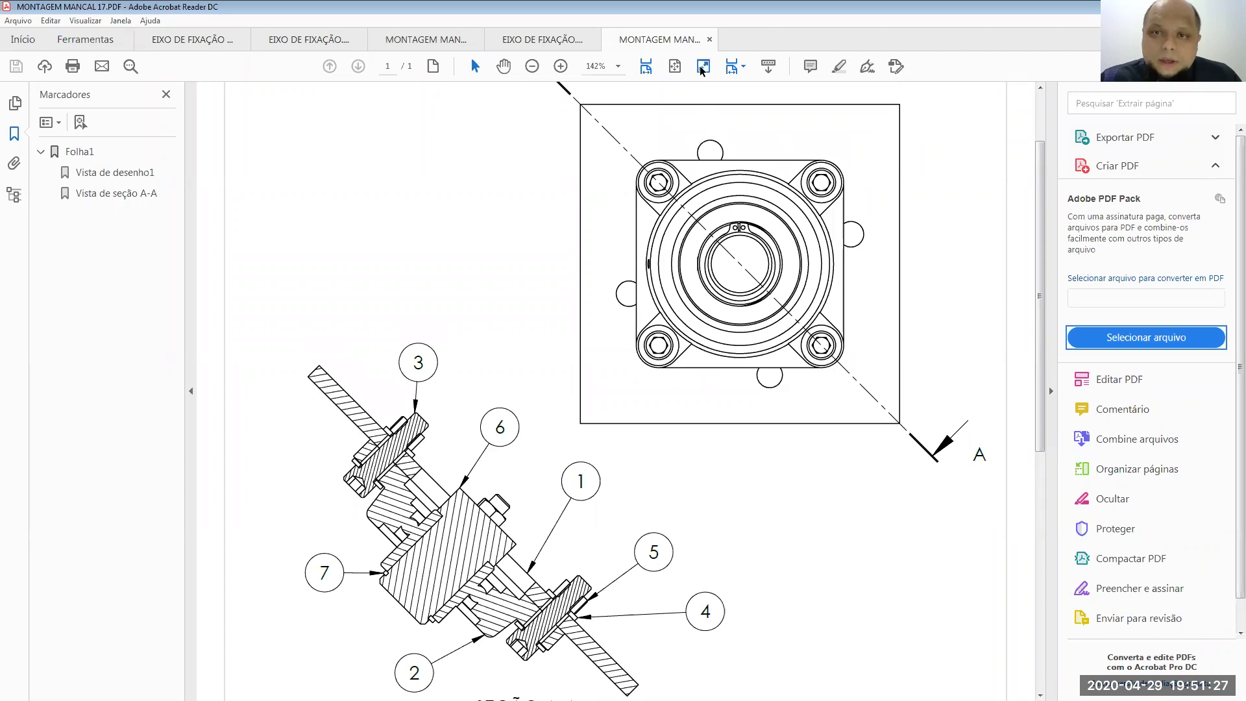
left_click(676, 66)
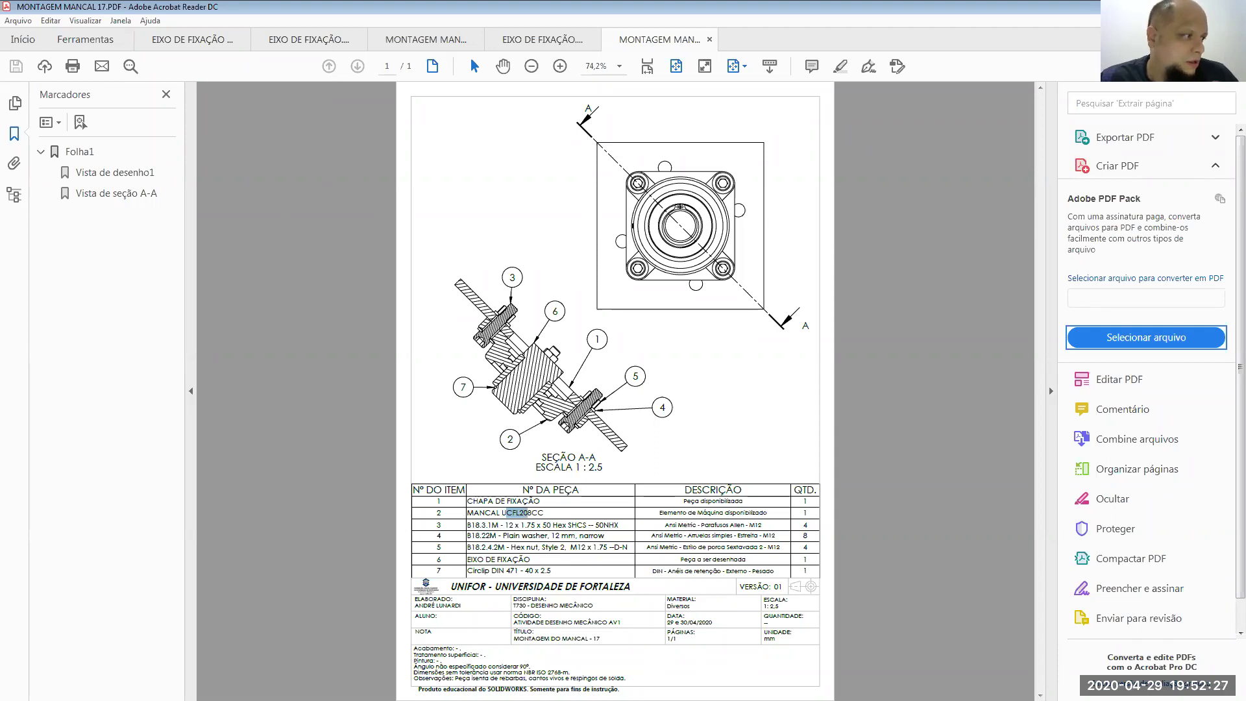
key("ctrl+Tab")
key("ctrl+Tab")
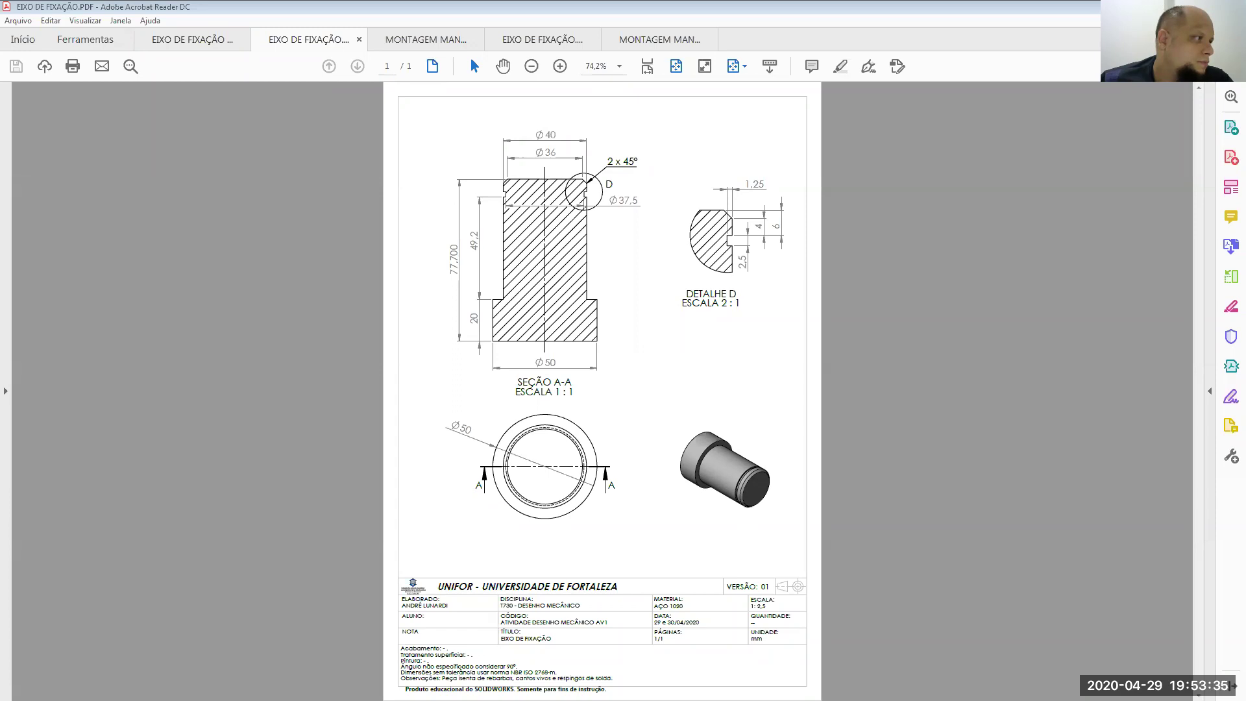
Switch to the MONTAGEM ENSAQUE assembly in SOLIDWORKS and examine the WEG motor and its fasteners on the nearest weighing and sewing station
key("alt+Tab")
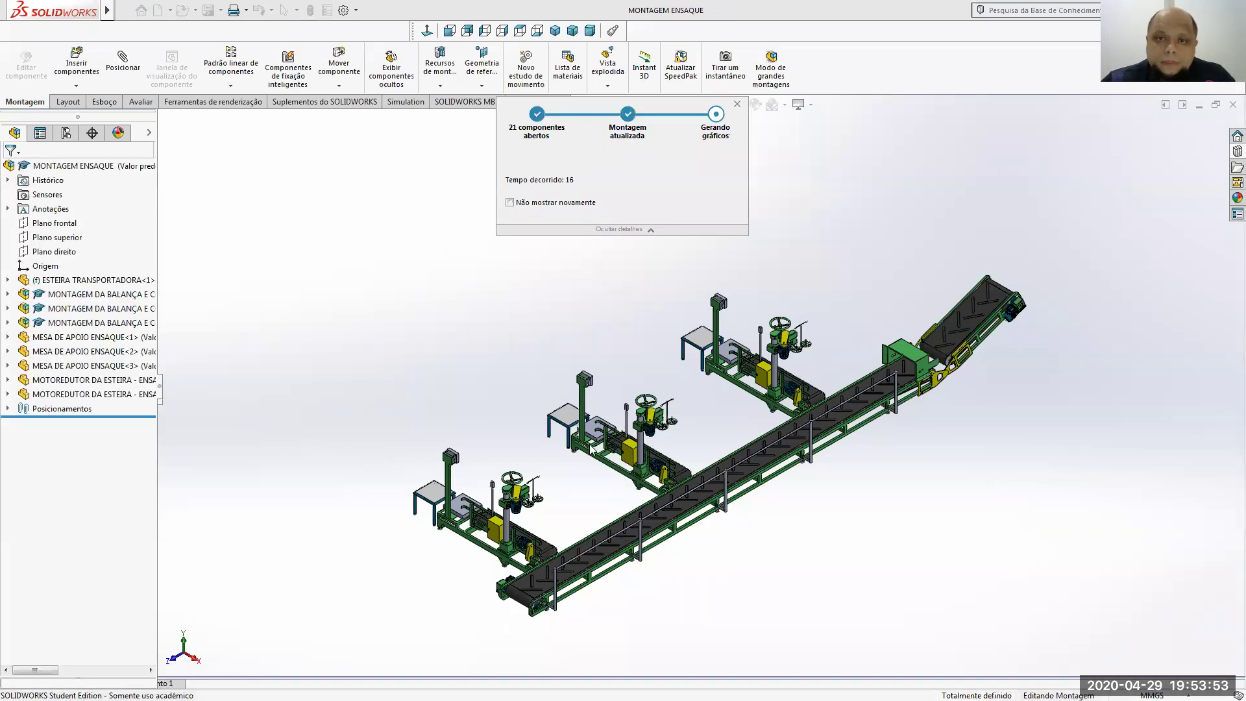
middle_click_drag(571, 359, 545, 507)
scroll(551, 488, "down", 6)
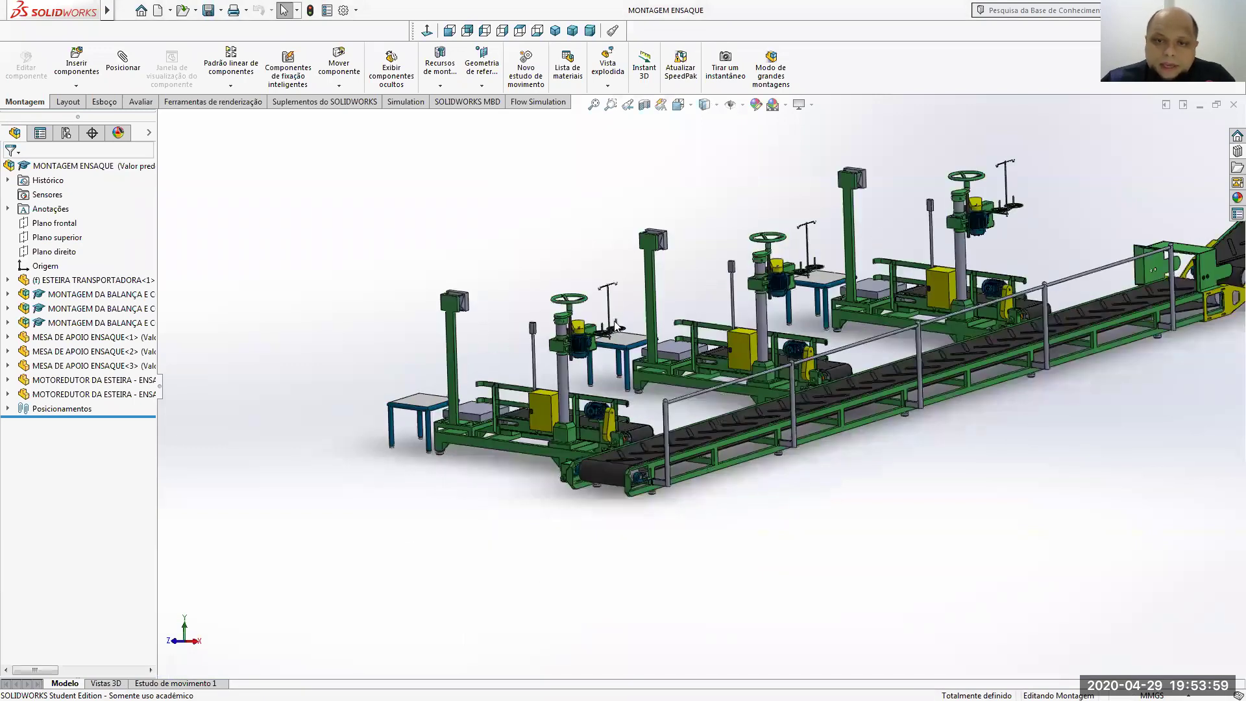
scroll(617, 314, "down", 4)
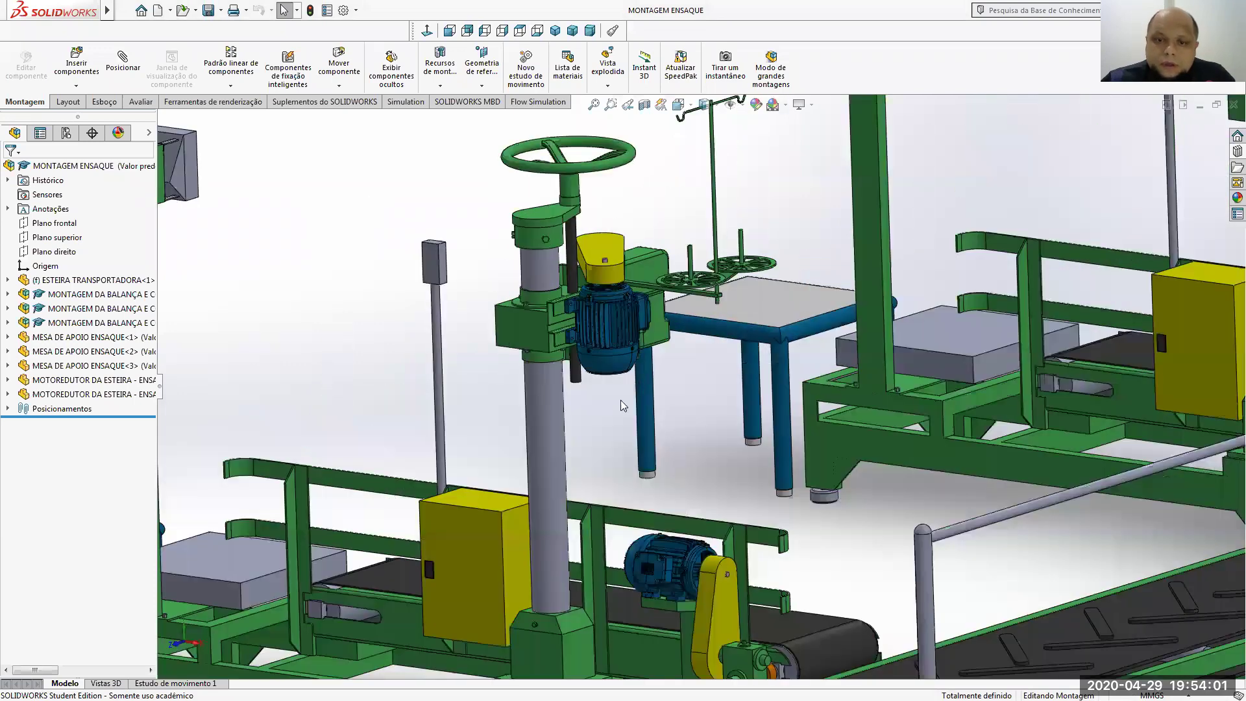
scroll(747, 617, "up", 2)
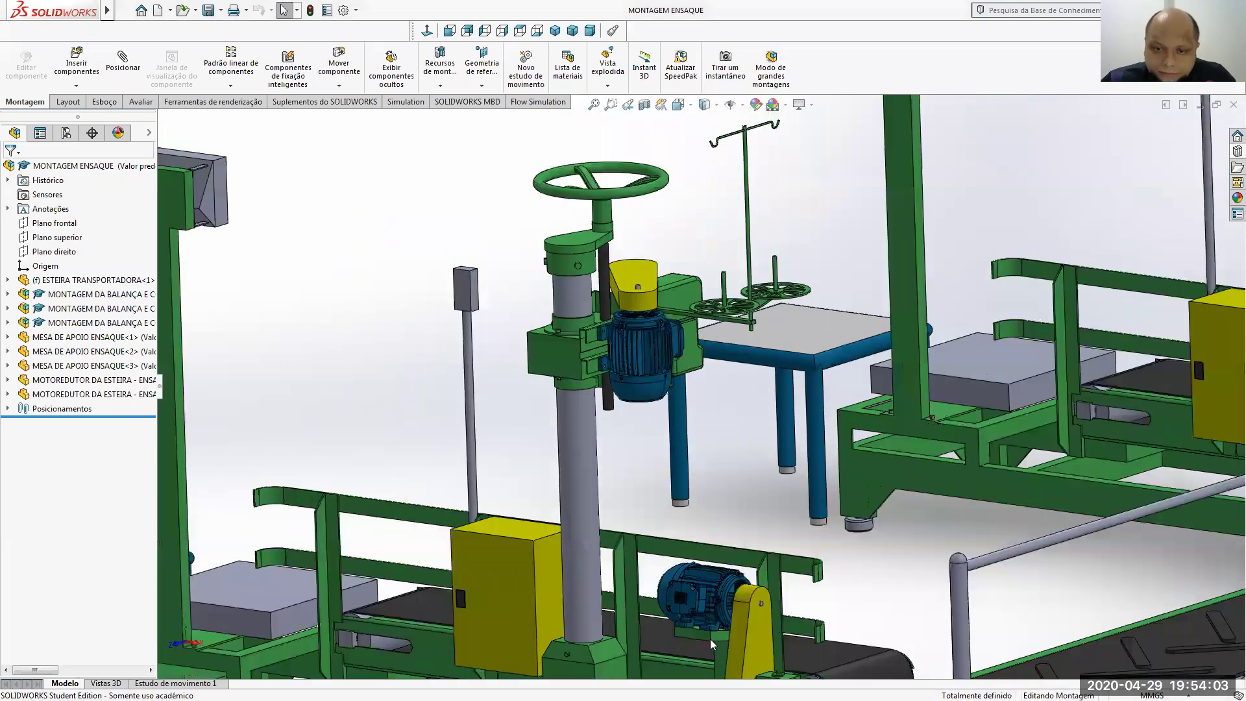
scroll(689, 582, "down", 5)
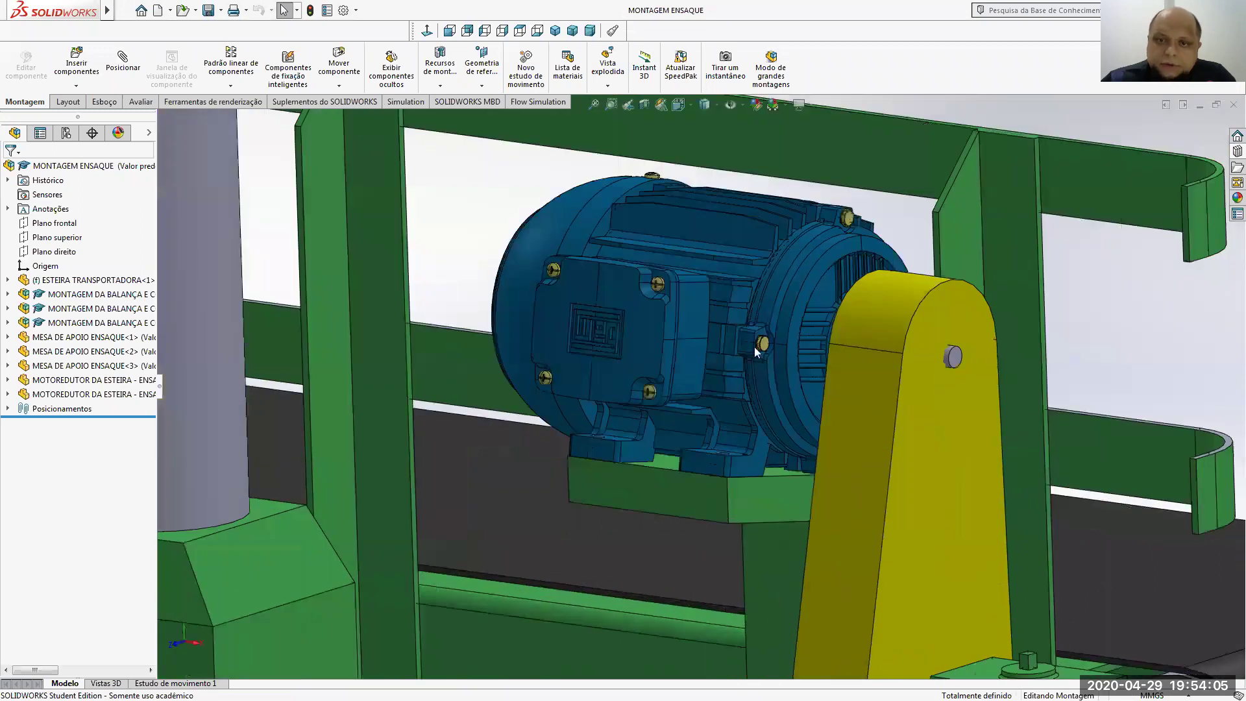
scroll(505, 240, "down", 2)
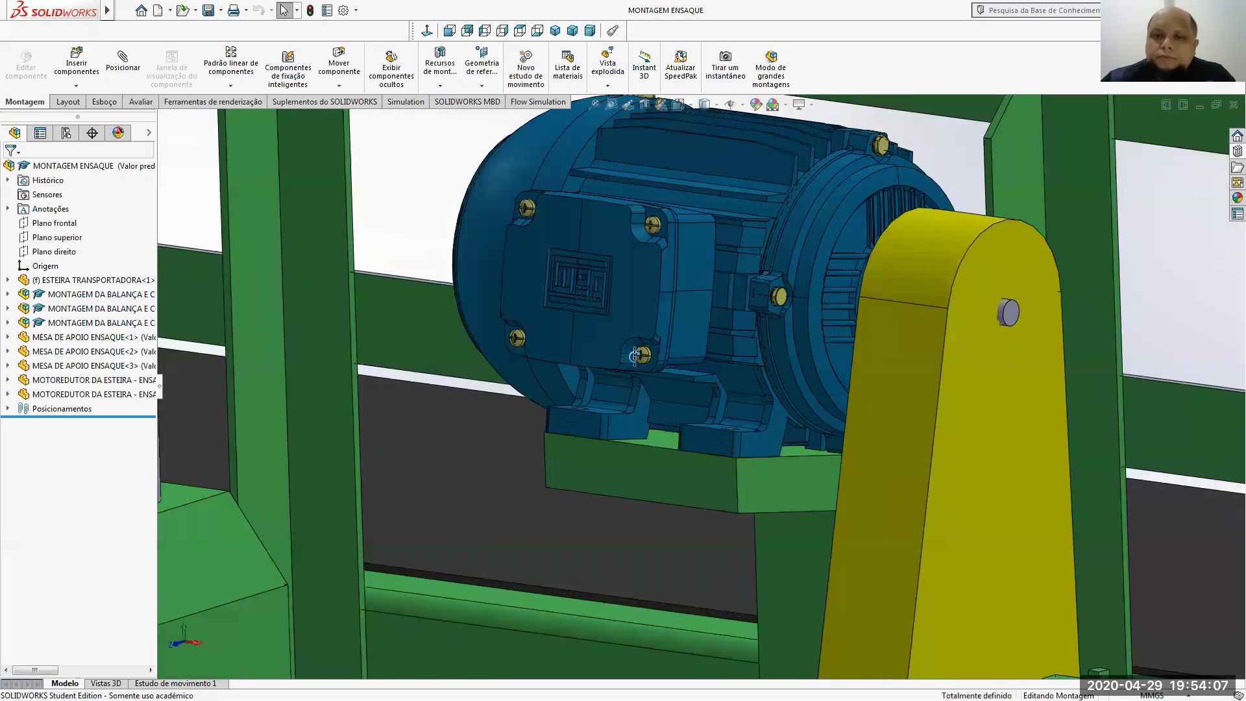
scroll(643, 362, "down", 2)
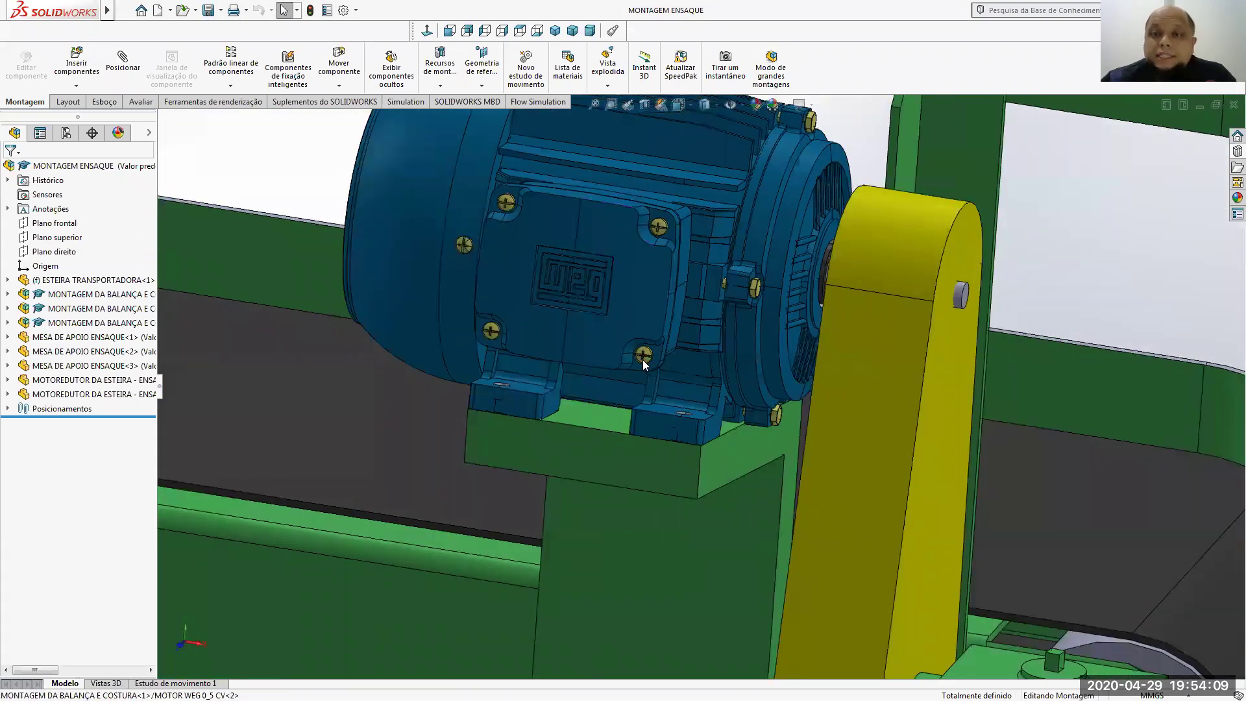
scroll(643, 360, "up", 4)
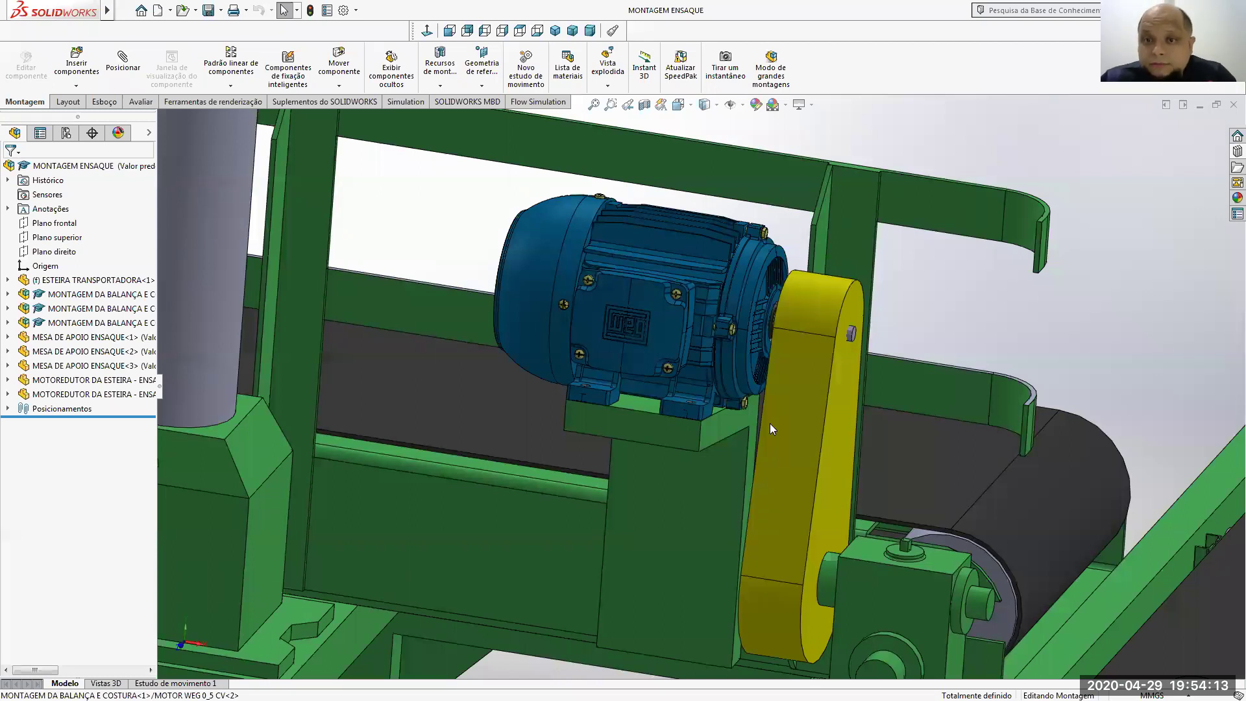
Review the whole bagging line from several angles and examine the inclined conveyor with its end gearmotor
scroll(770, 423, "up", 10)
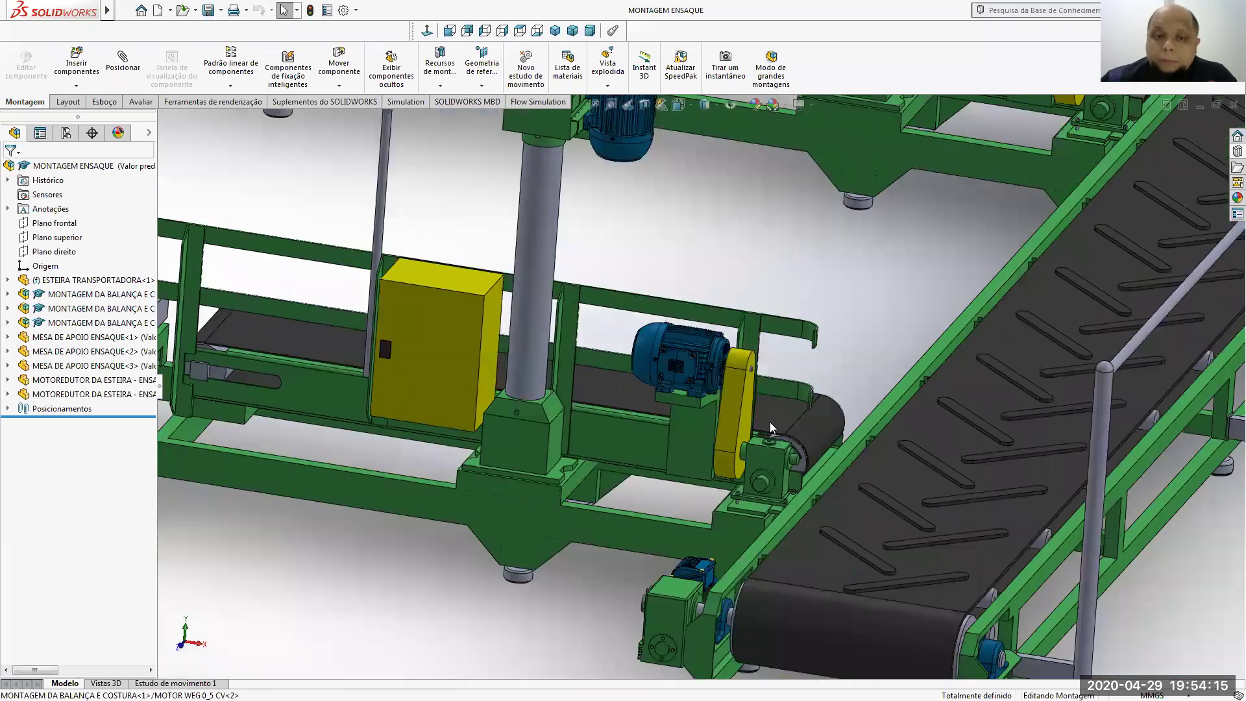
scroll(769, 422, "up", 6)
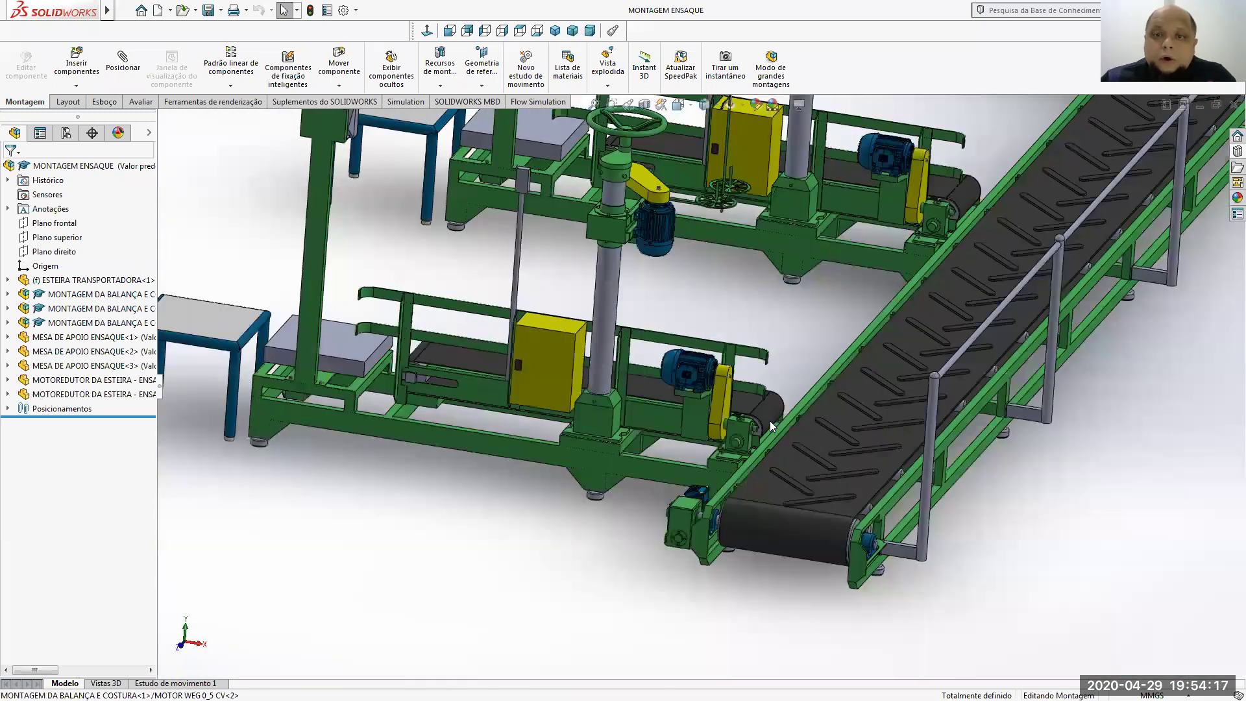
scroll(770, 420, "up", 2)
scroll(872, 427, "up", 8)
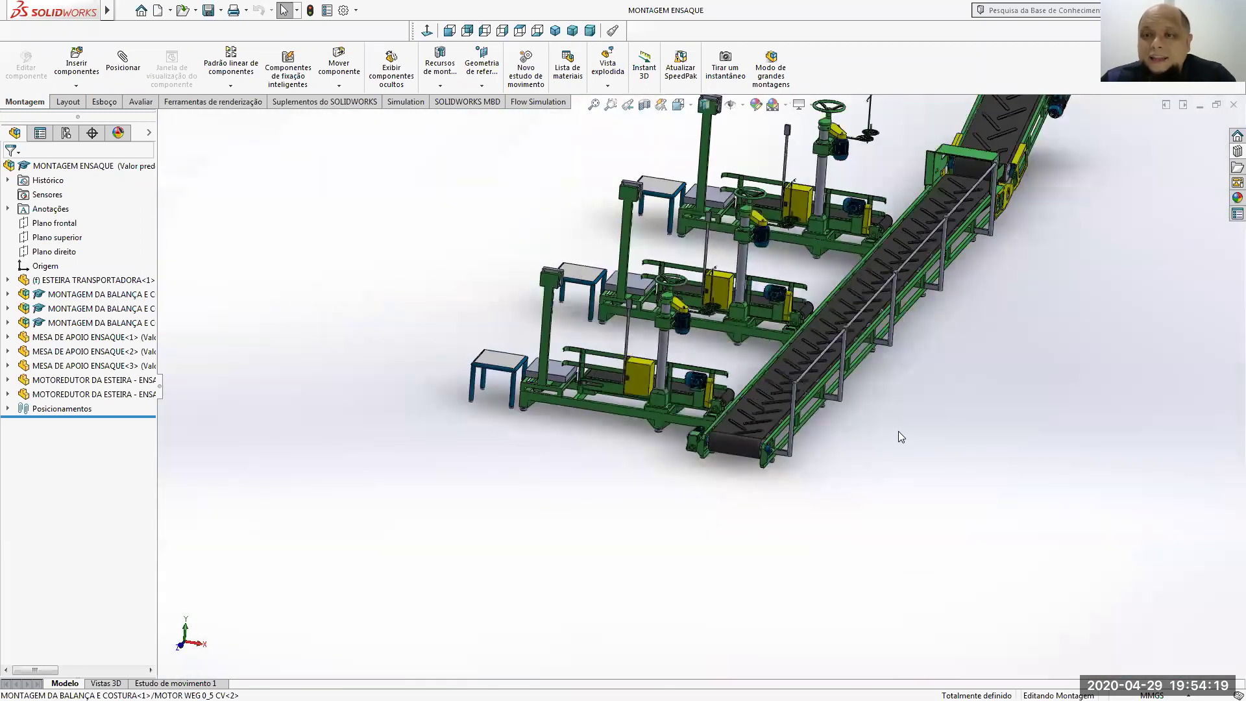
middle_click_drag(868, 385, 1070, 252)
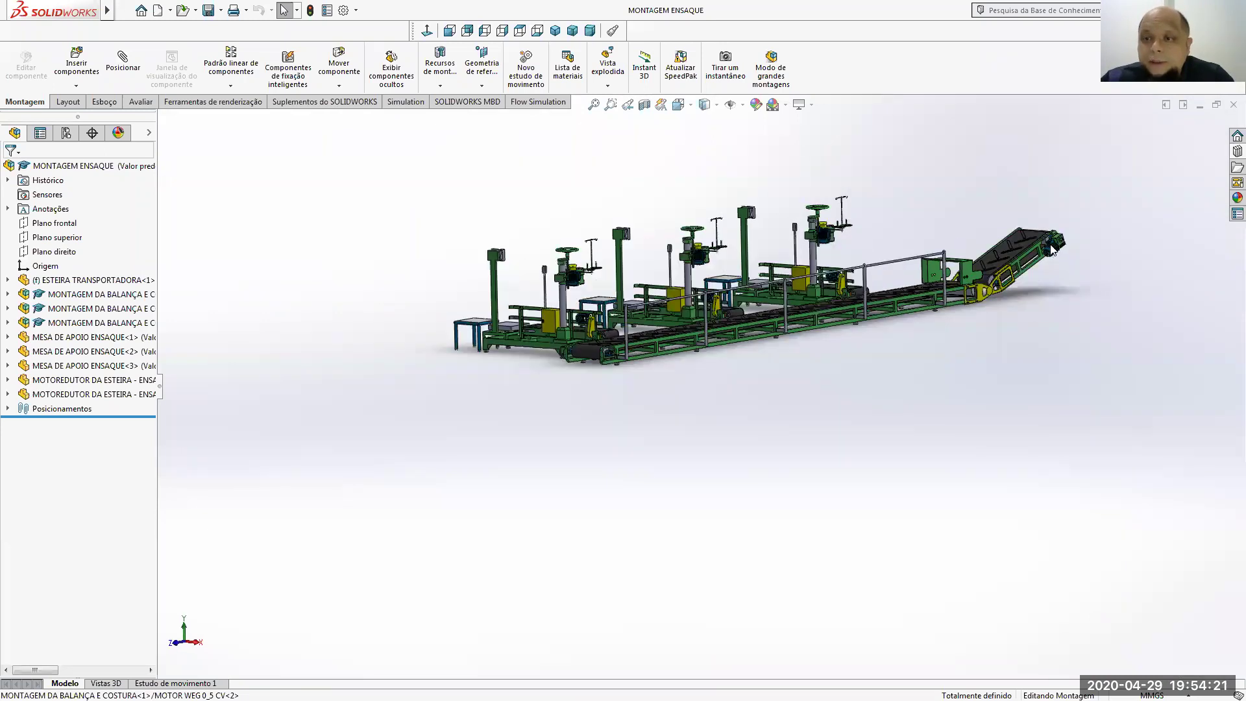
scroll(901, 314, "down", 5)
scroll(901, 314, "down", 5)
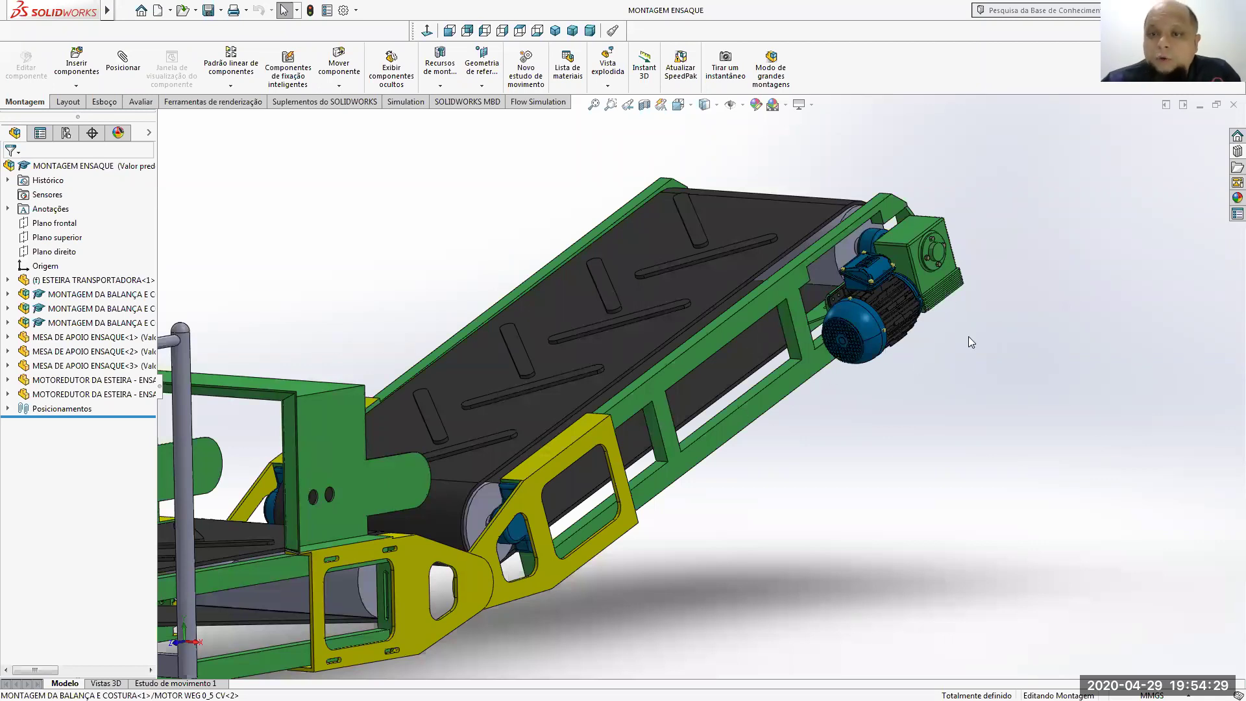
key("z")
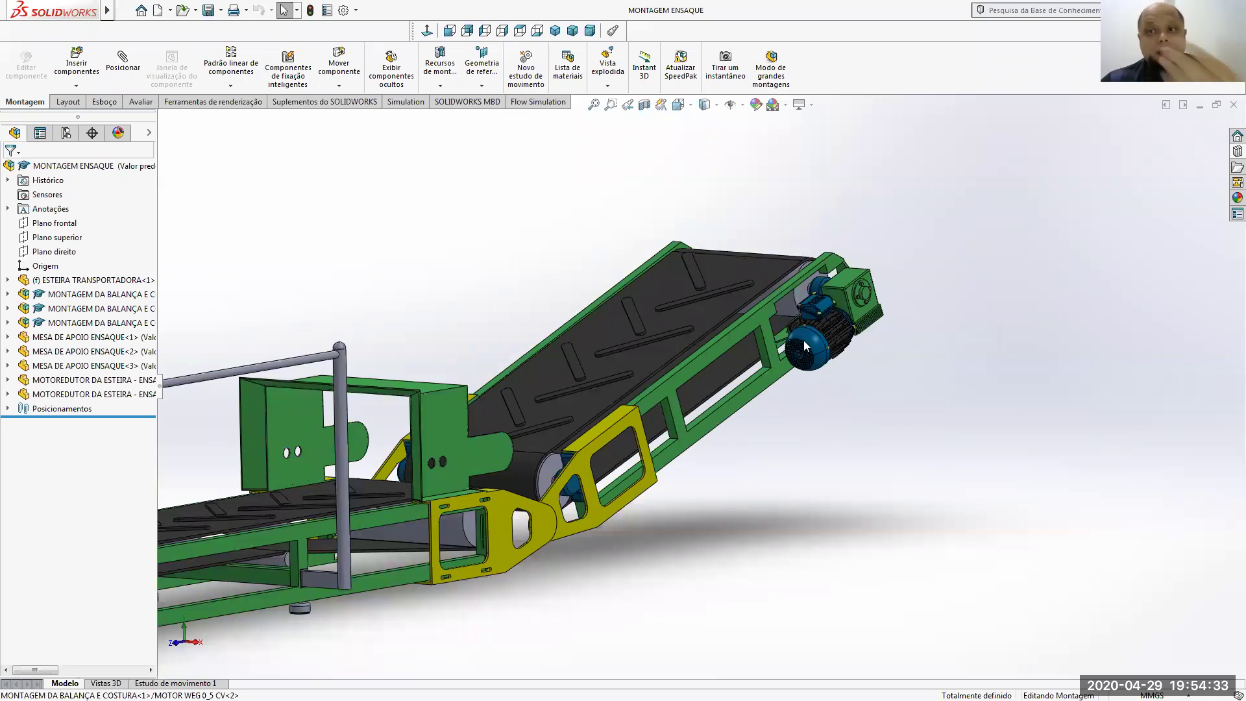
middle_click_drag(764, 335, 1071, 172)
Close the MONTAGEM ENSAQUE assembly and take a closer view of the four-bolt bearing in MONTAGEM MANCAL 17, leaving nothing selected
left_click(1231, 105)
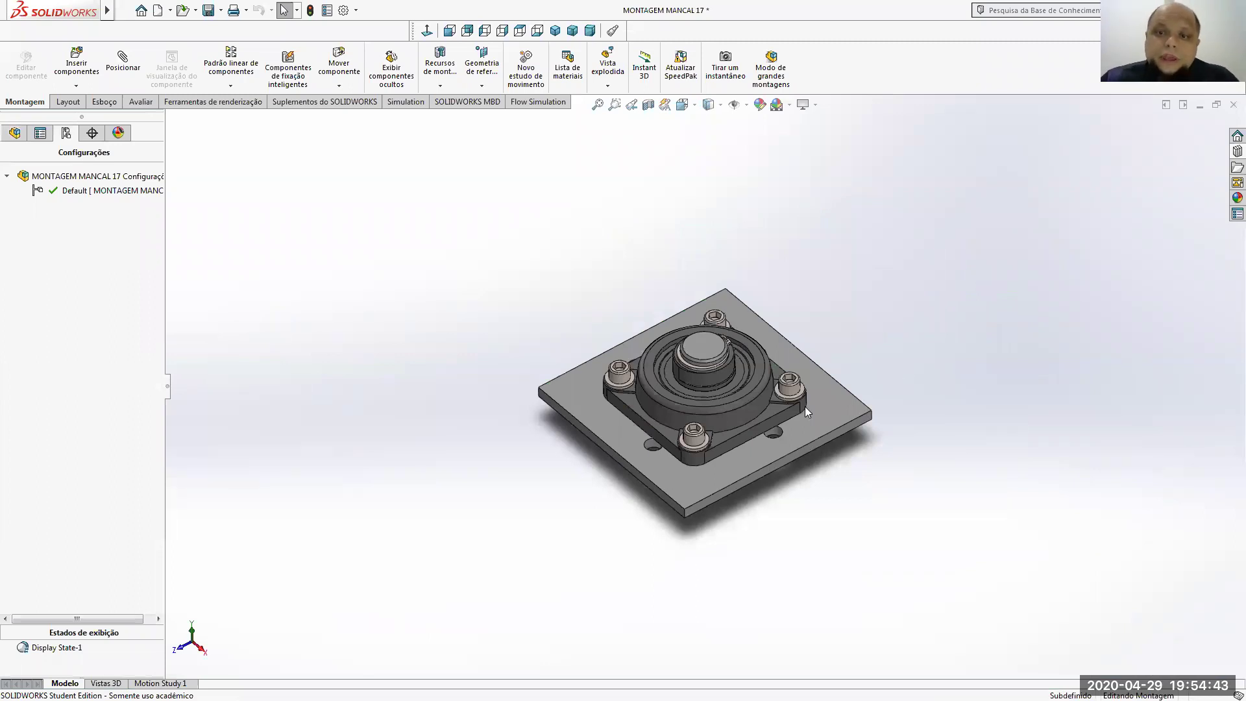
scroll(814, 409, "down", 2)
left_click(839, 425)
left_click(811, 284)
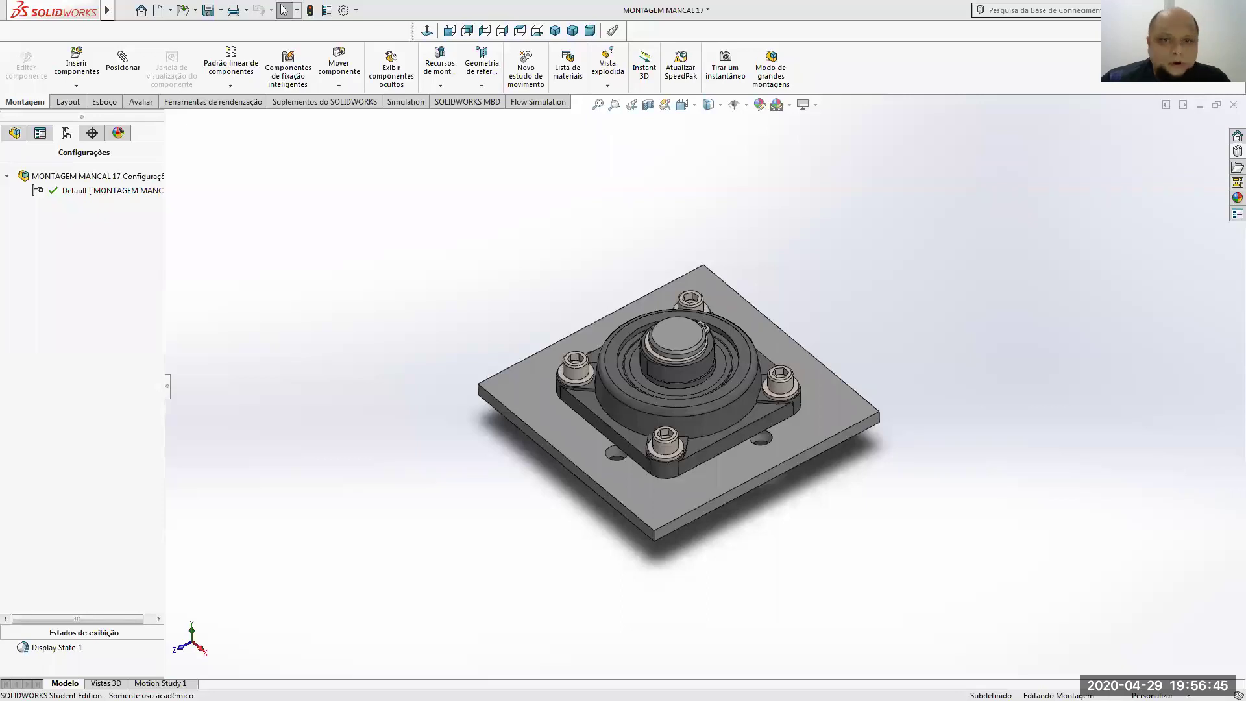
Open the cilindro normalizado DSBC-50-180-PA-N3 folder, enlarge its file thumbnails, and select the 1463770_DSBC-50-180-PA-N3.swb macro file
key("alt+Tab")
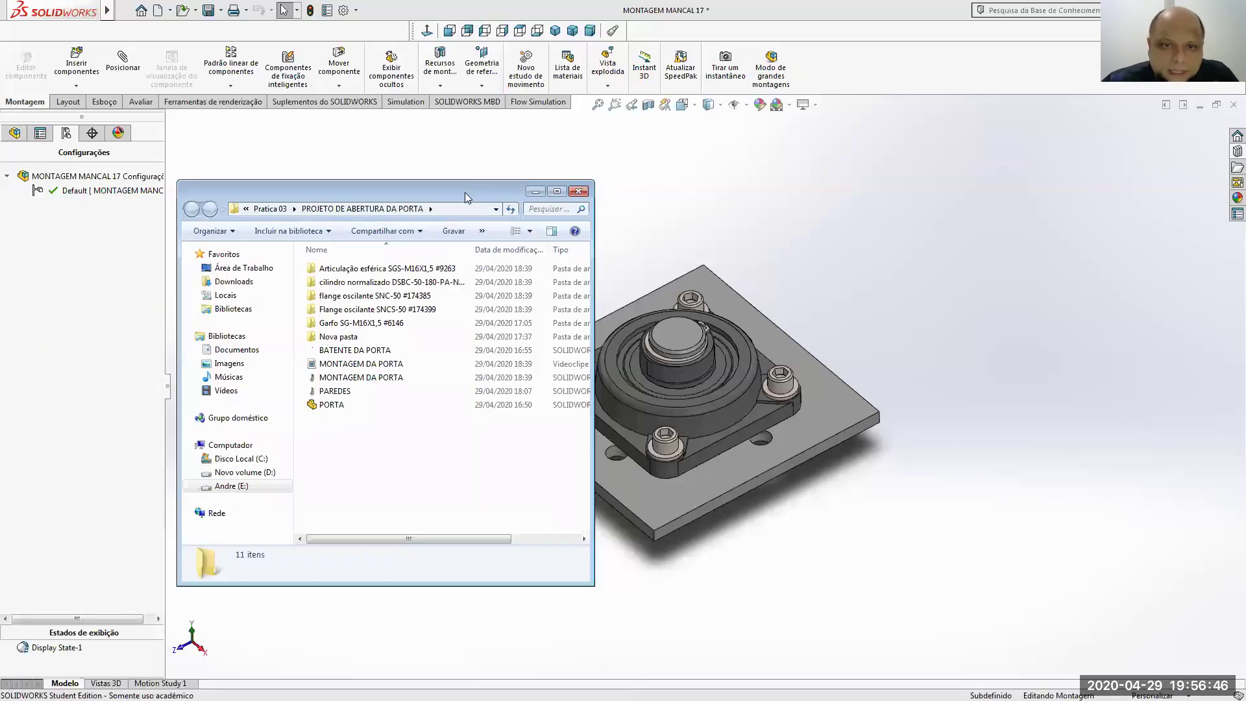
double_click(357, 285)
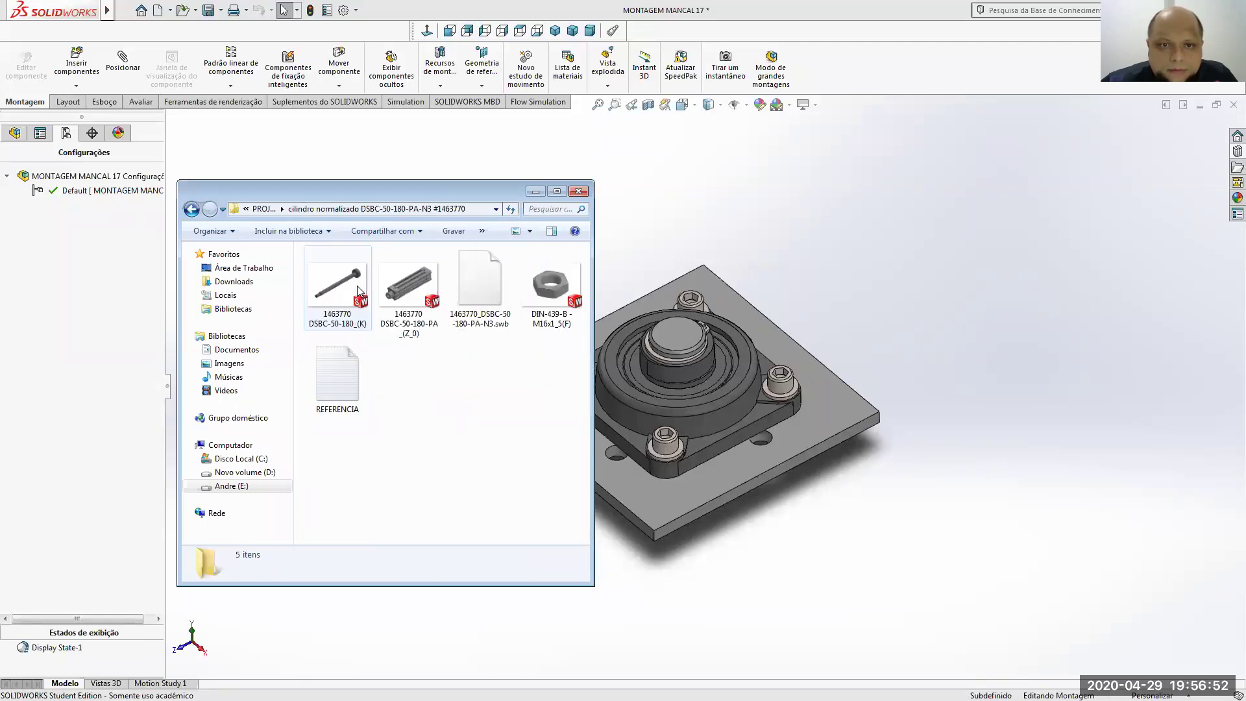
left_click(557, 191)
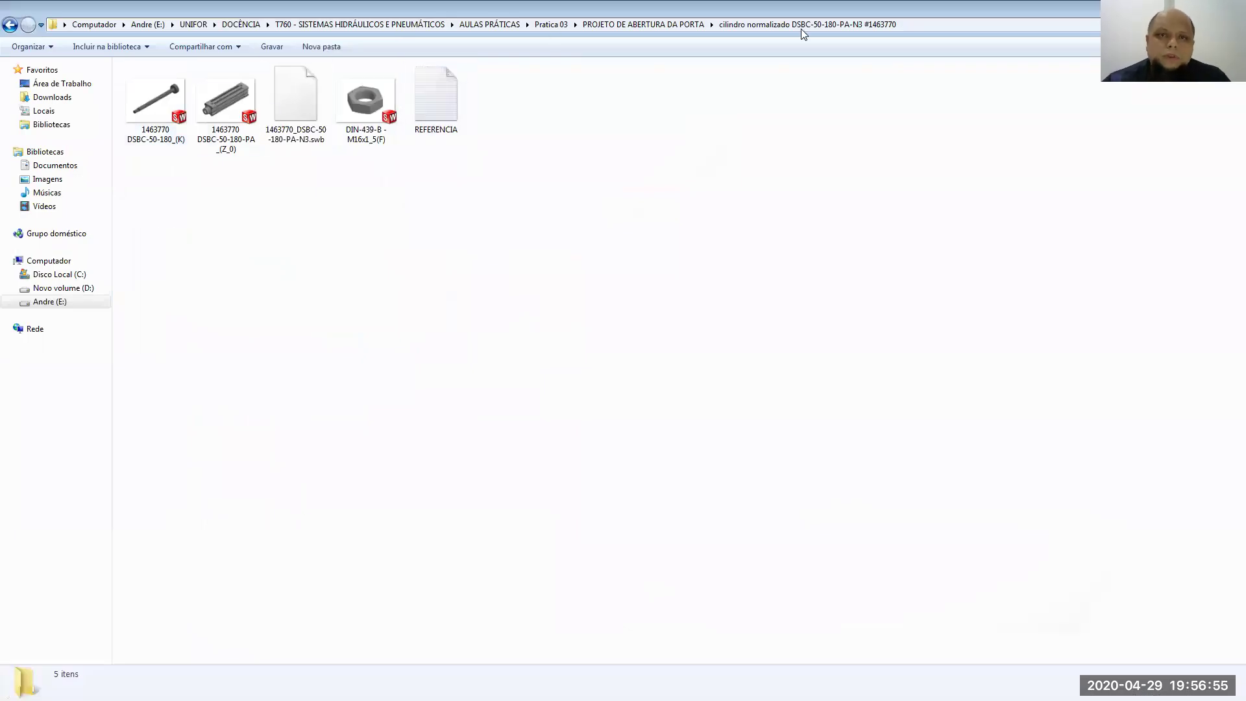
left_click(1197, 46)
left_click(1162, 69)
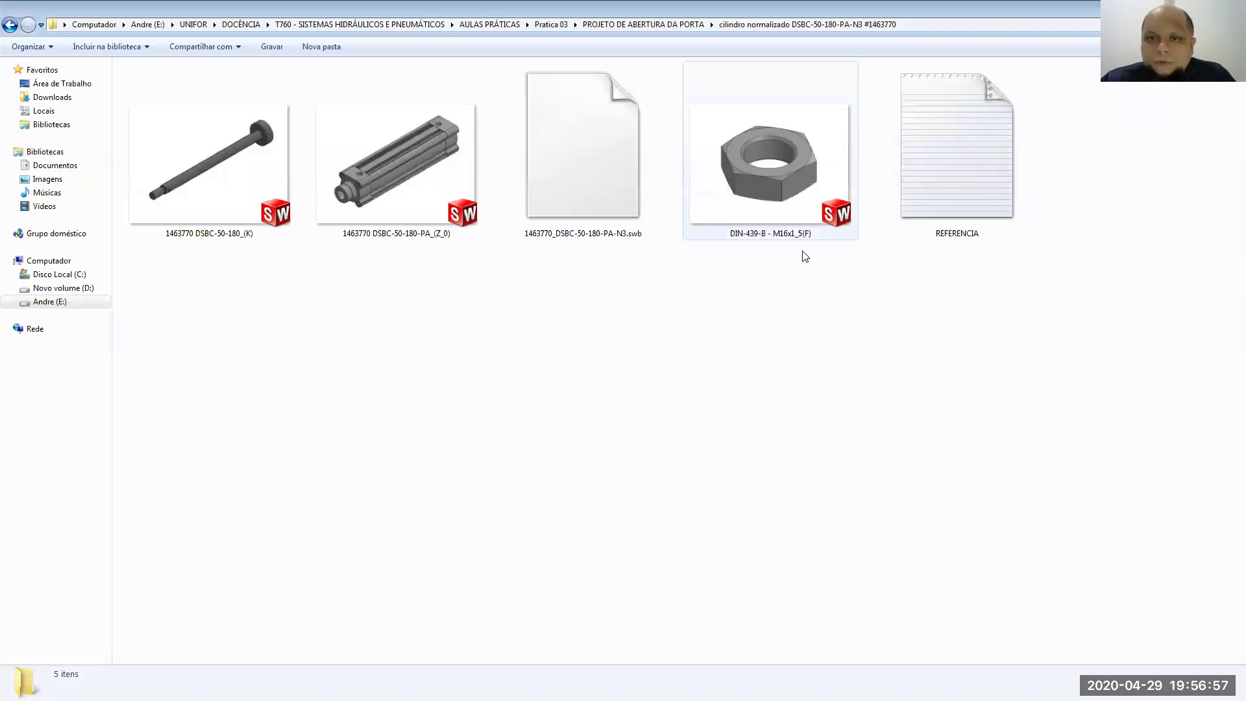
left_click(601, 210)
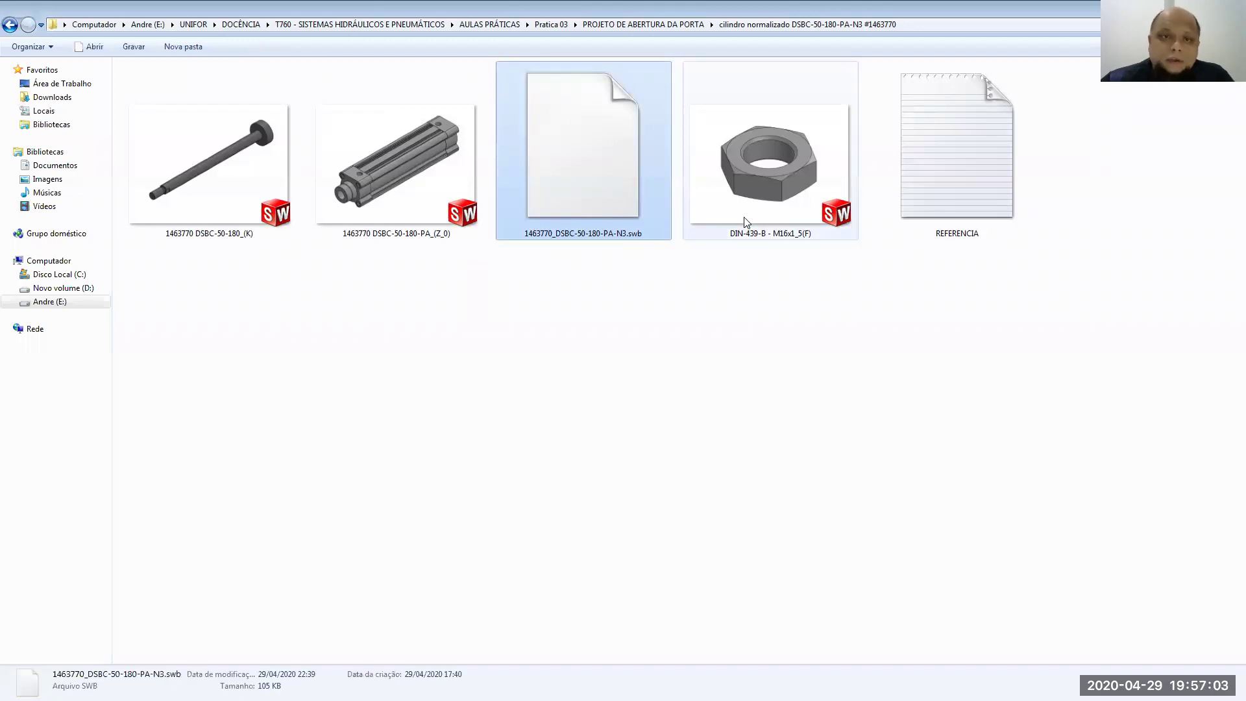
Run the 1463770_DSBC-50-180-PA-N3.swb macro in SOLIDWORKS and accept Área de Trabalho as the destination folder
key("super+Down")
left_click(112, 13)
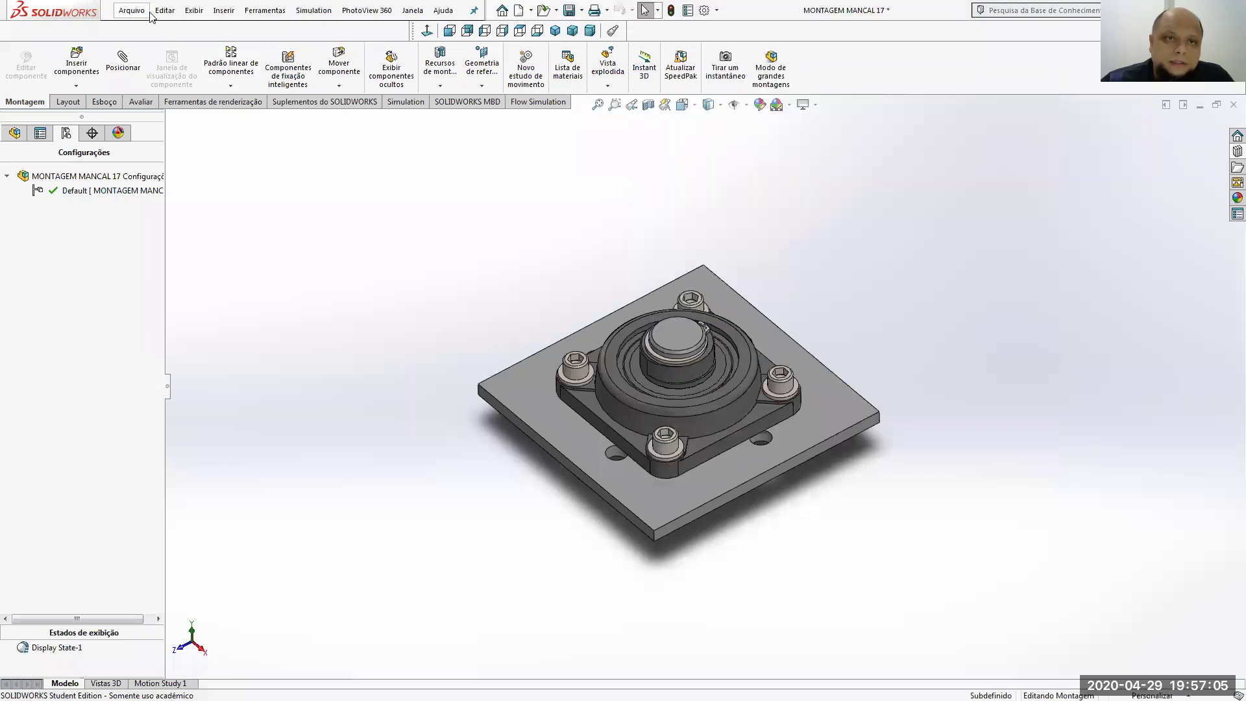
left_click(268, 12)
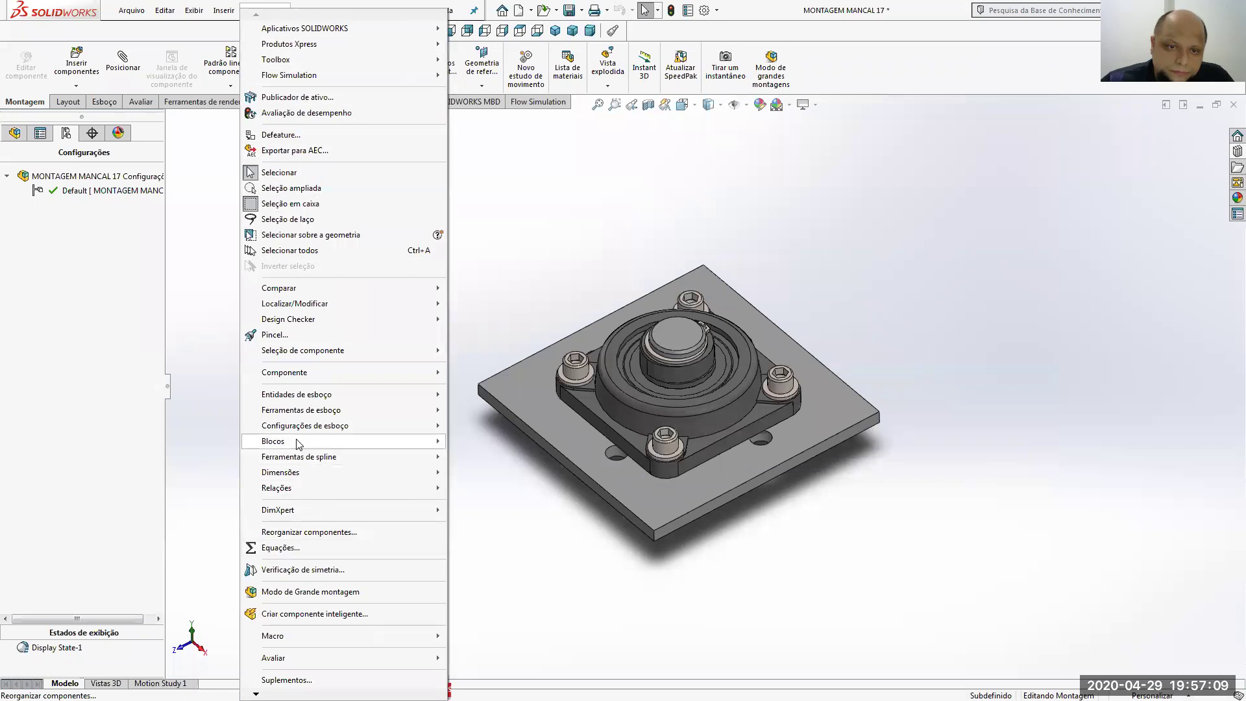
mouse_move(316, 639)
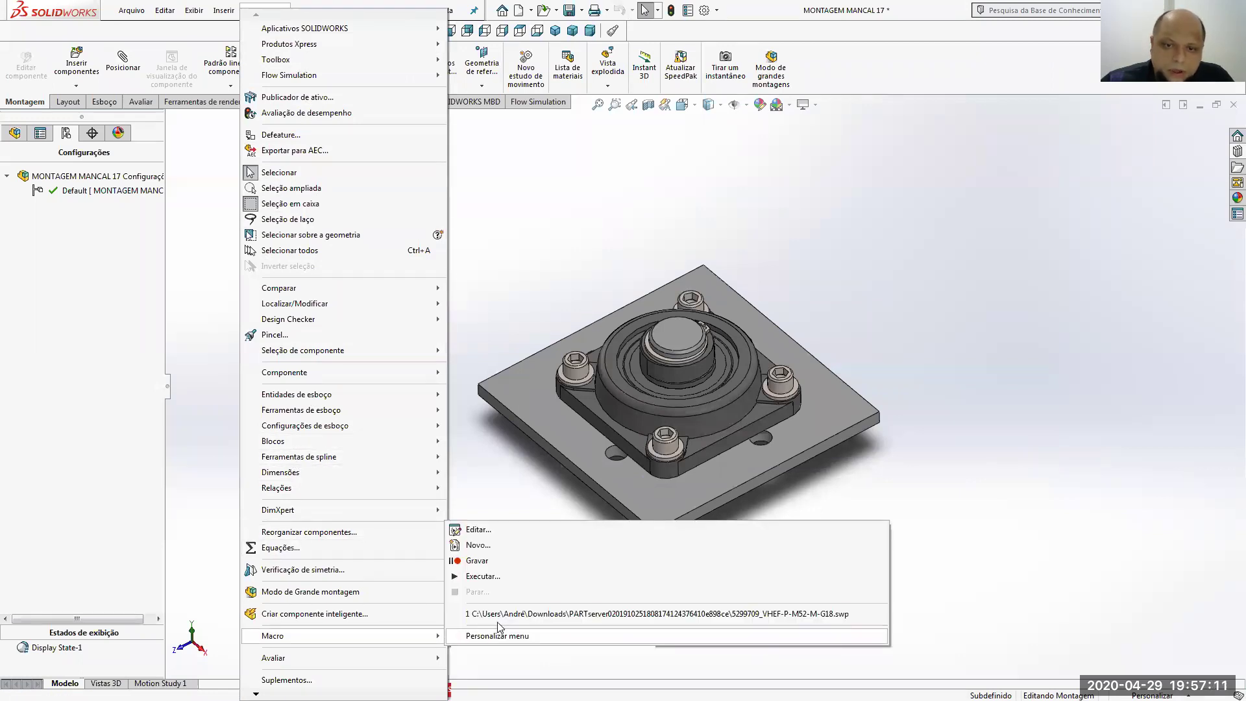
left_click(501, 576)
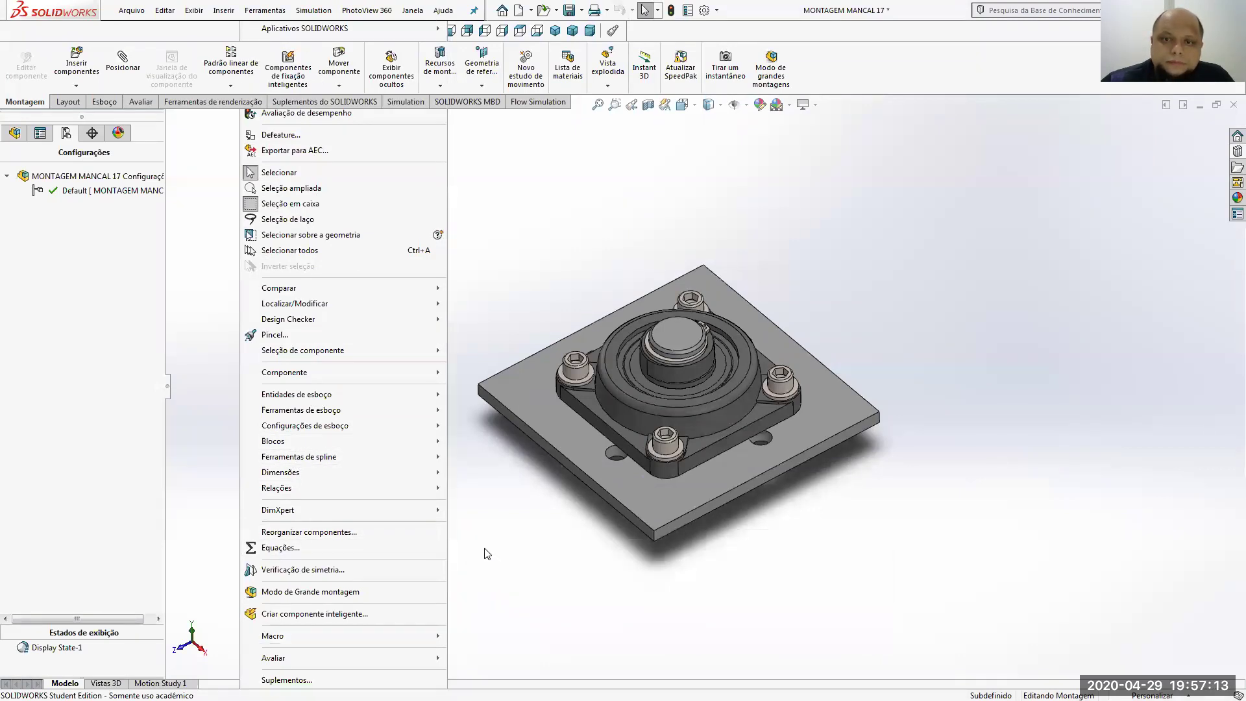
left_click(487, 553)
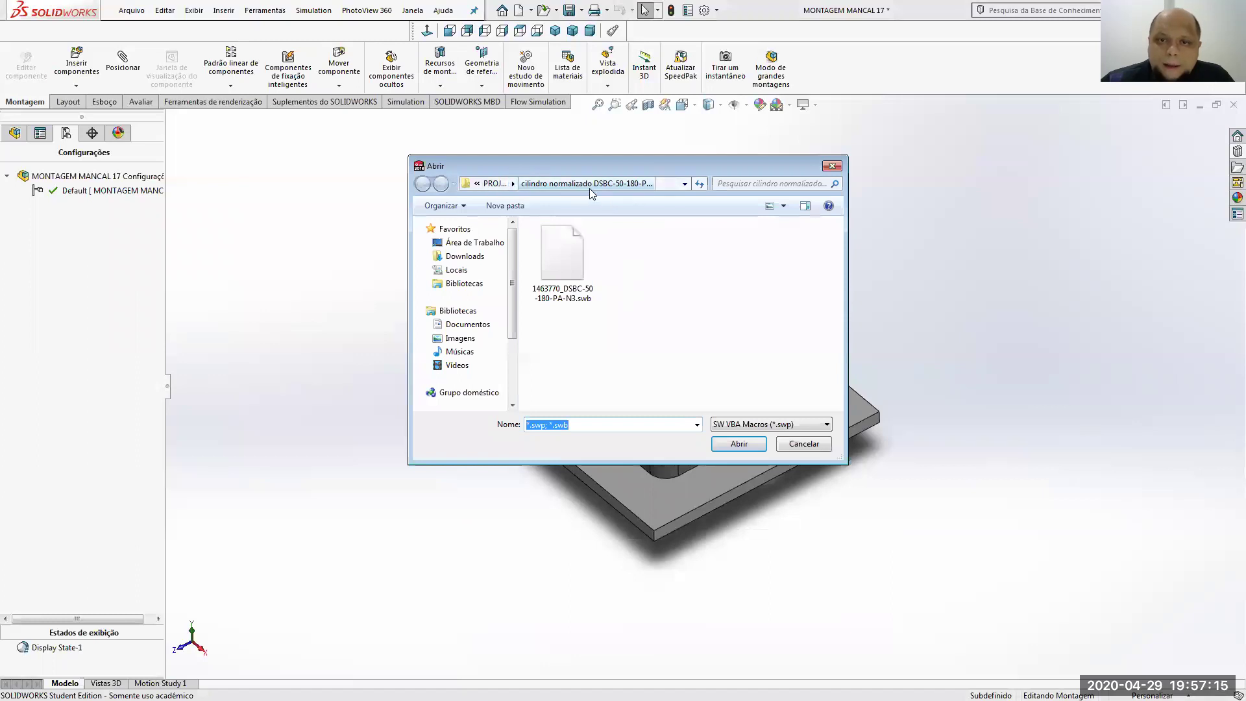
left_click(591, 256)
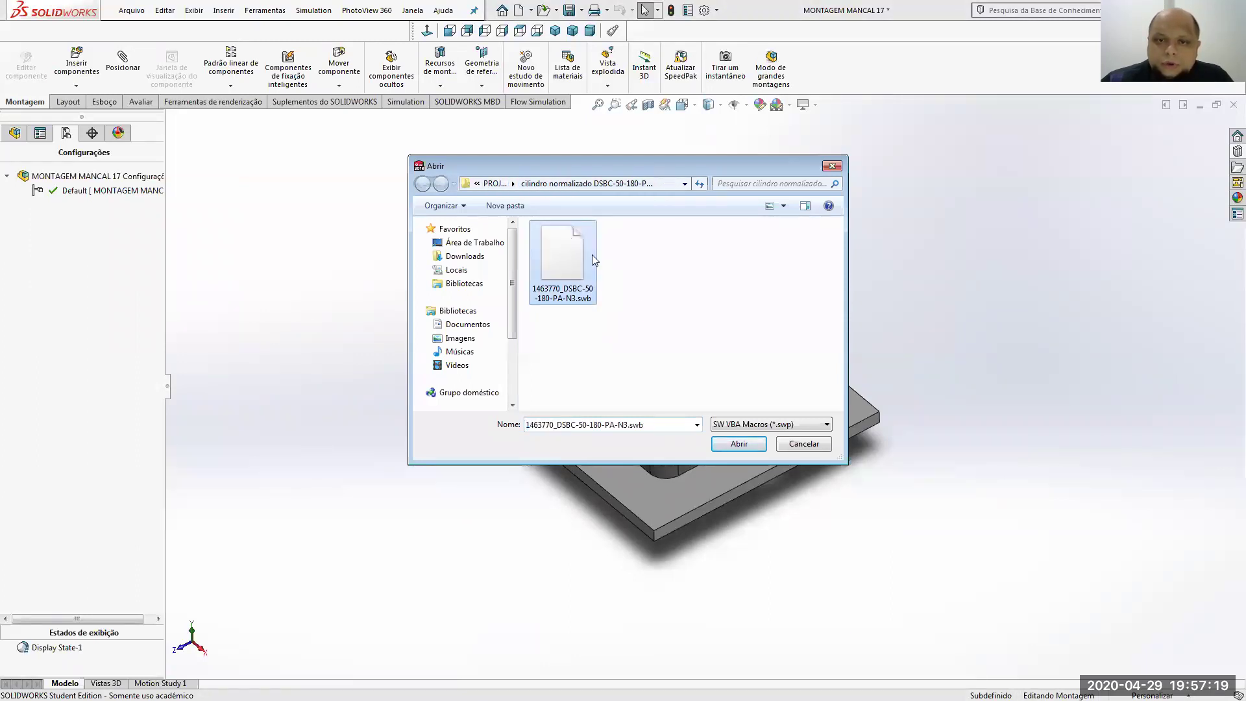
left_click(738, 443)
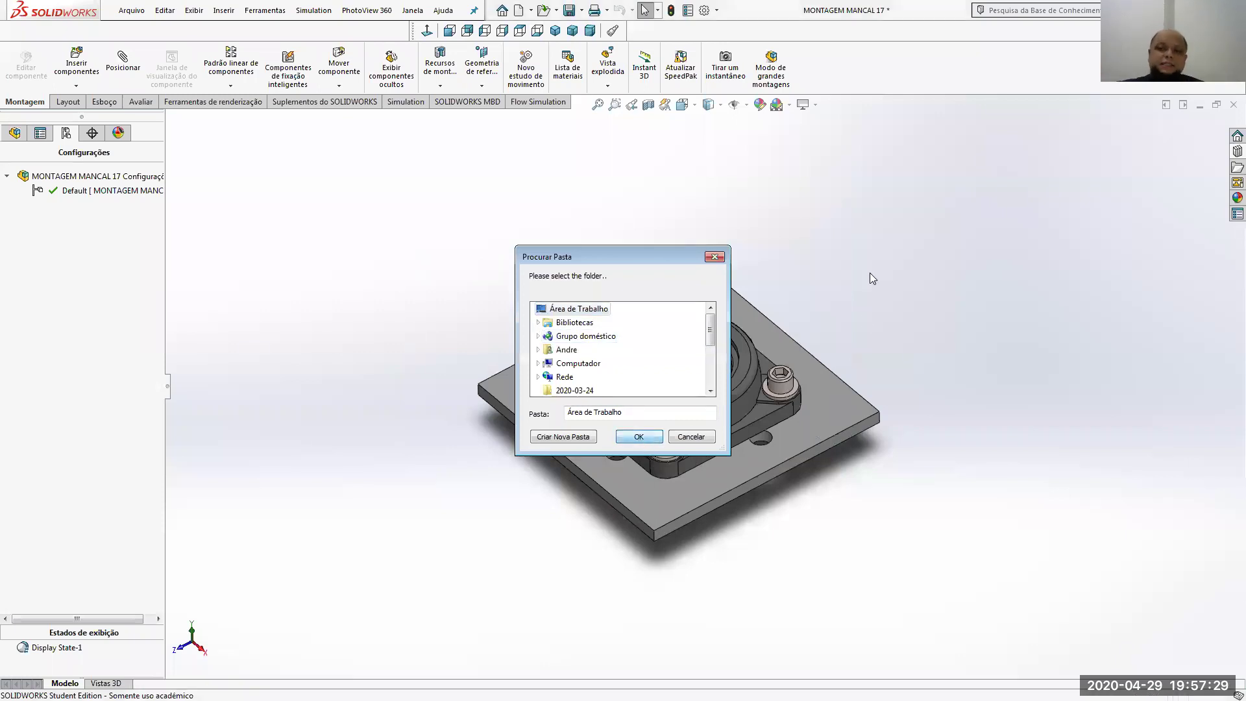
key("Return")
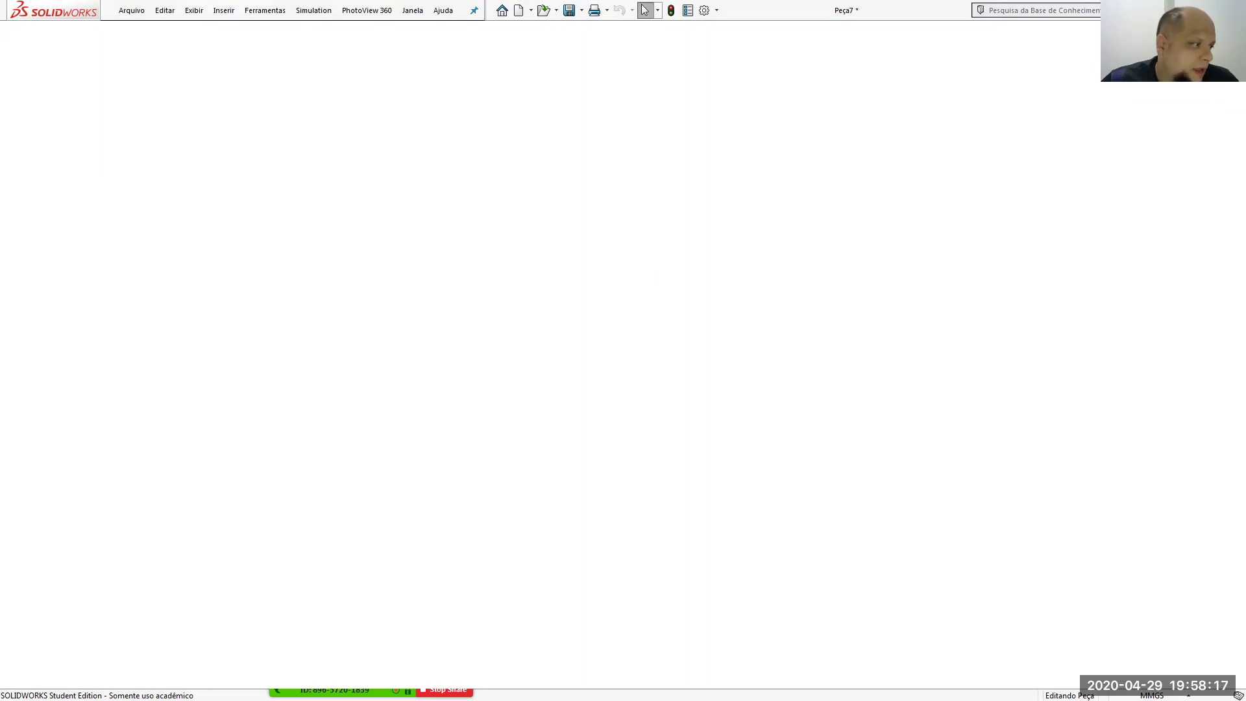
Switch back to MONTAGEM MANCAL 17.PDF in Acrobat Reader, fit the page to the window width, and review its parts list
key("alt+Tab")
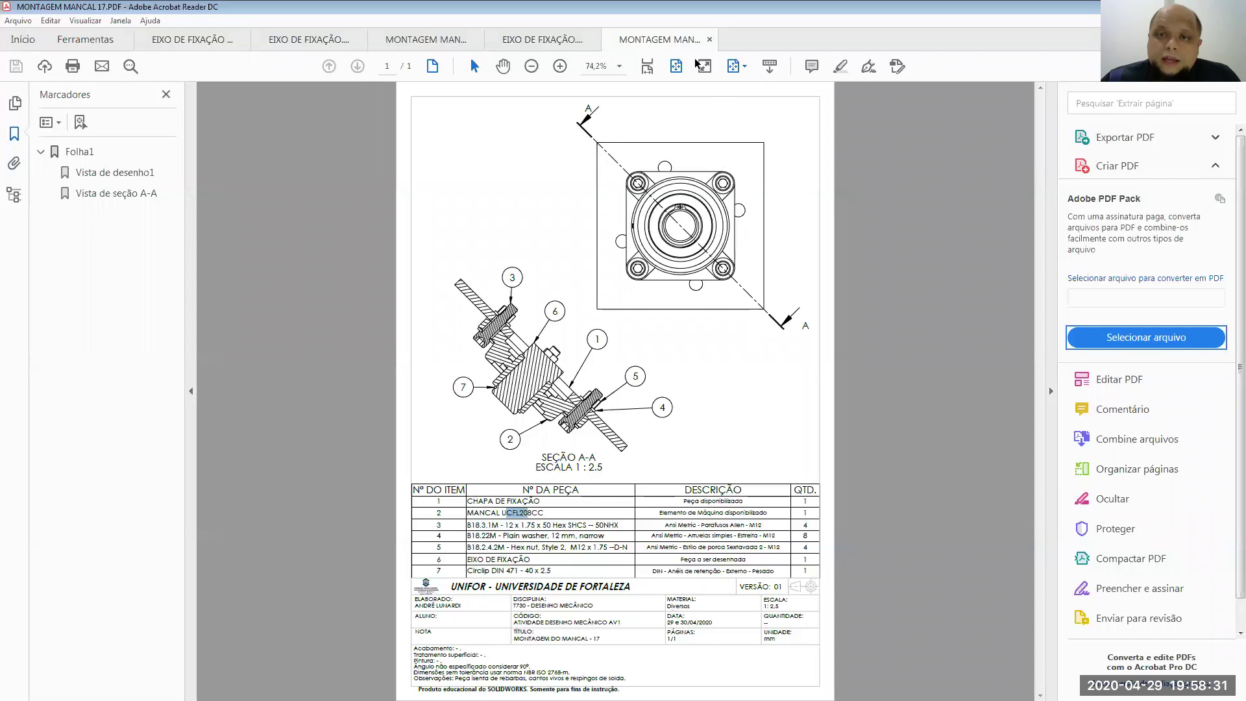
left_click(647, 65)
scroll(738, 383, "down", 5)
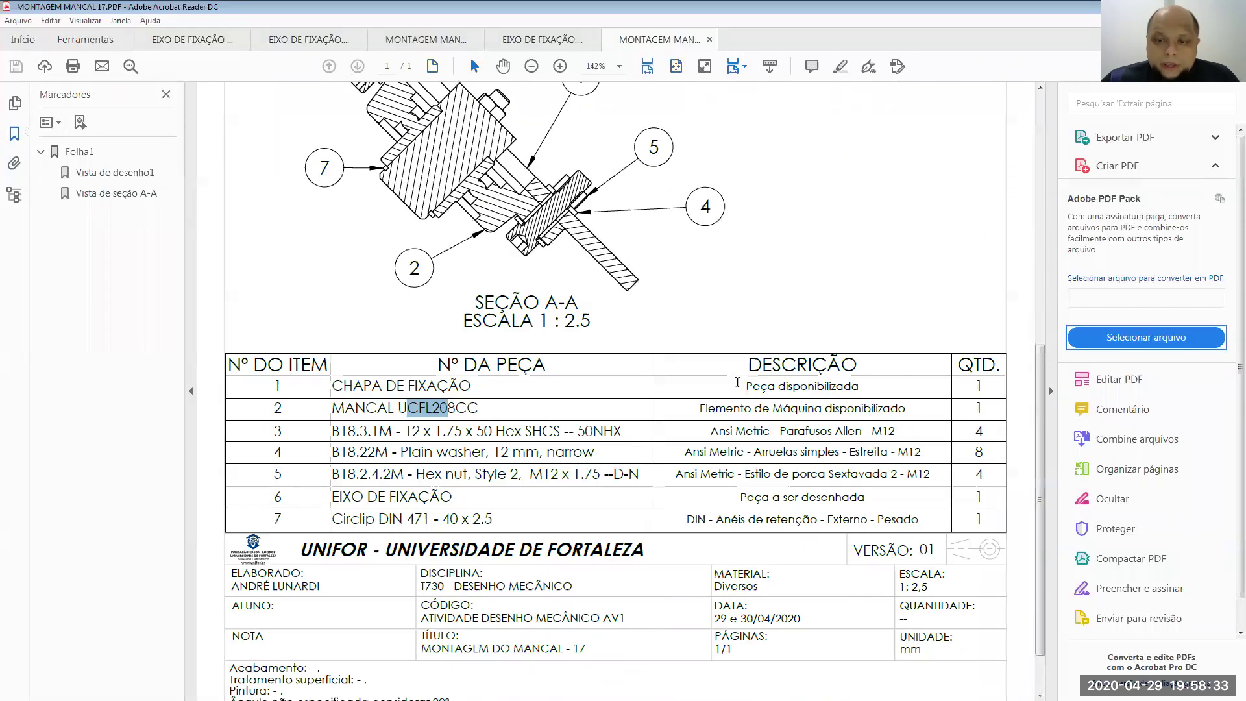
Review the parts list by marking the washer, the first three part names and their quantities, ending on the Allen screw quantity
left_click_drag(331, 452, 423, 448)
left_click(595, 452)
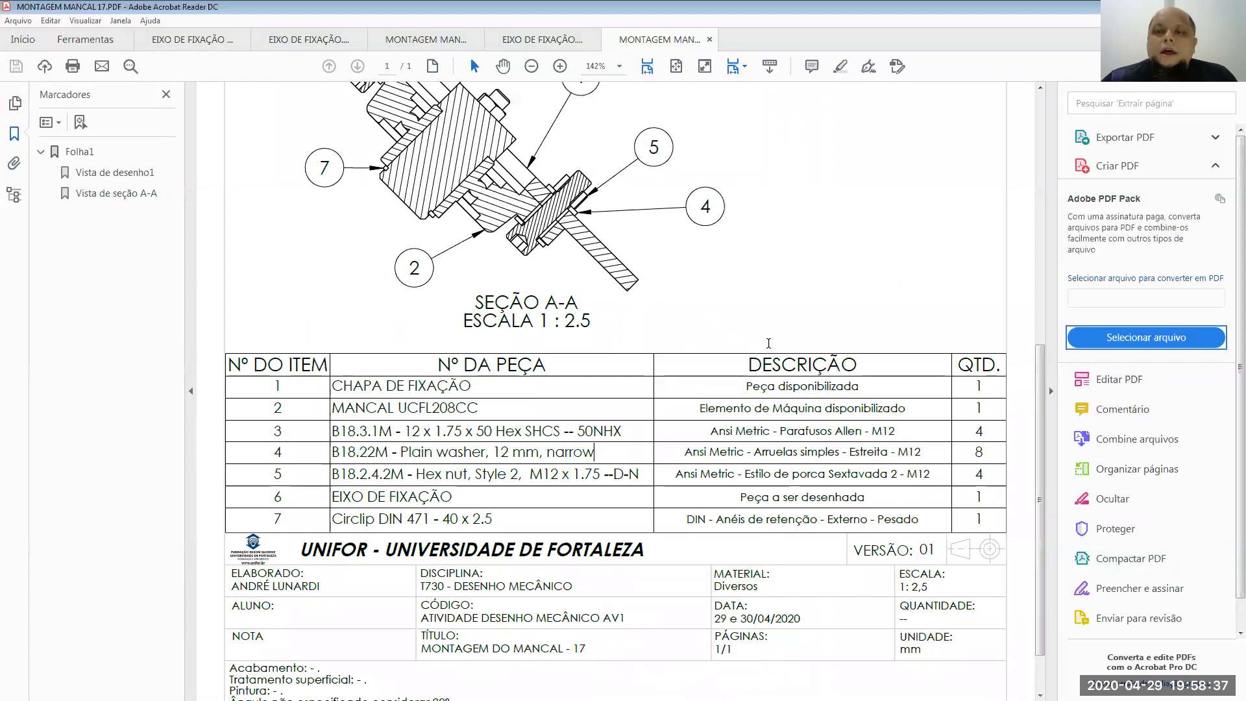
left_click_drag(332, 432, 364, 386)
left_click(716, 300)
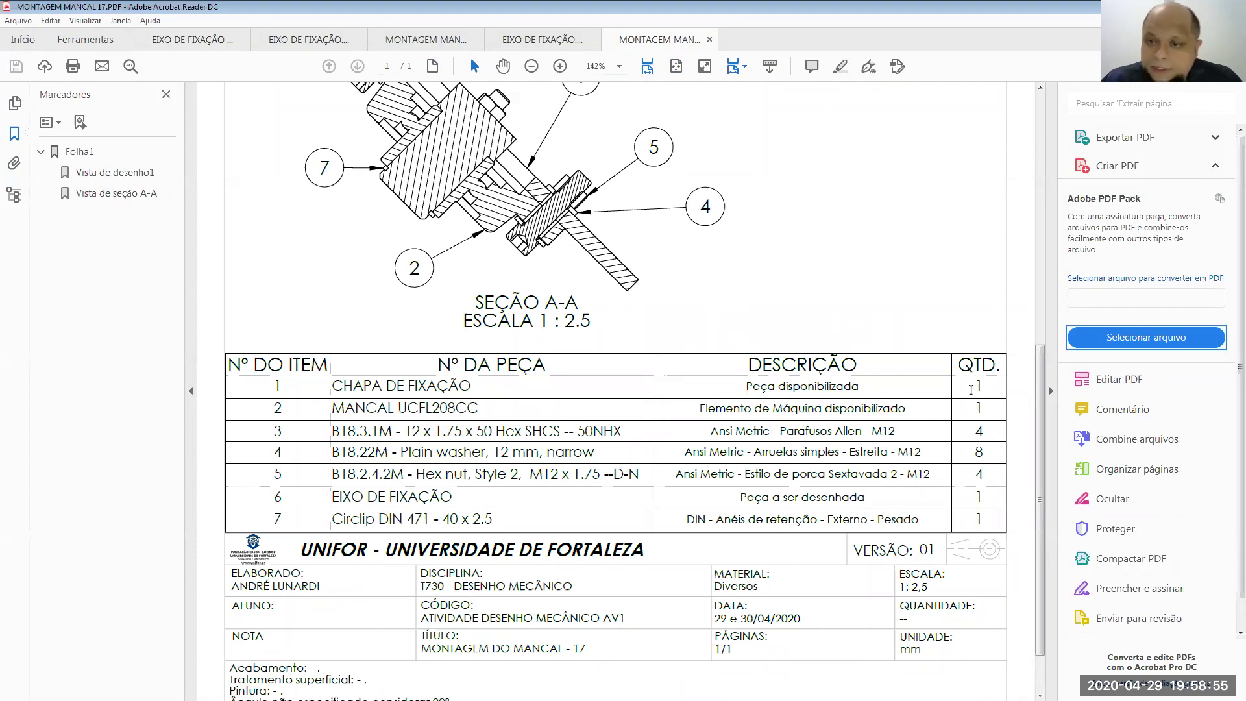
left_click_drag(974, 409, 973, 388)
left_click(579, 457)
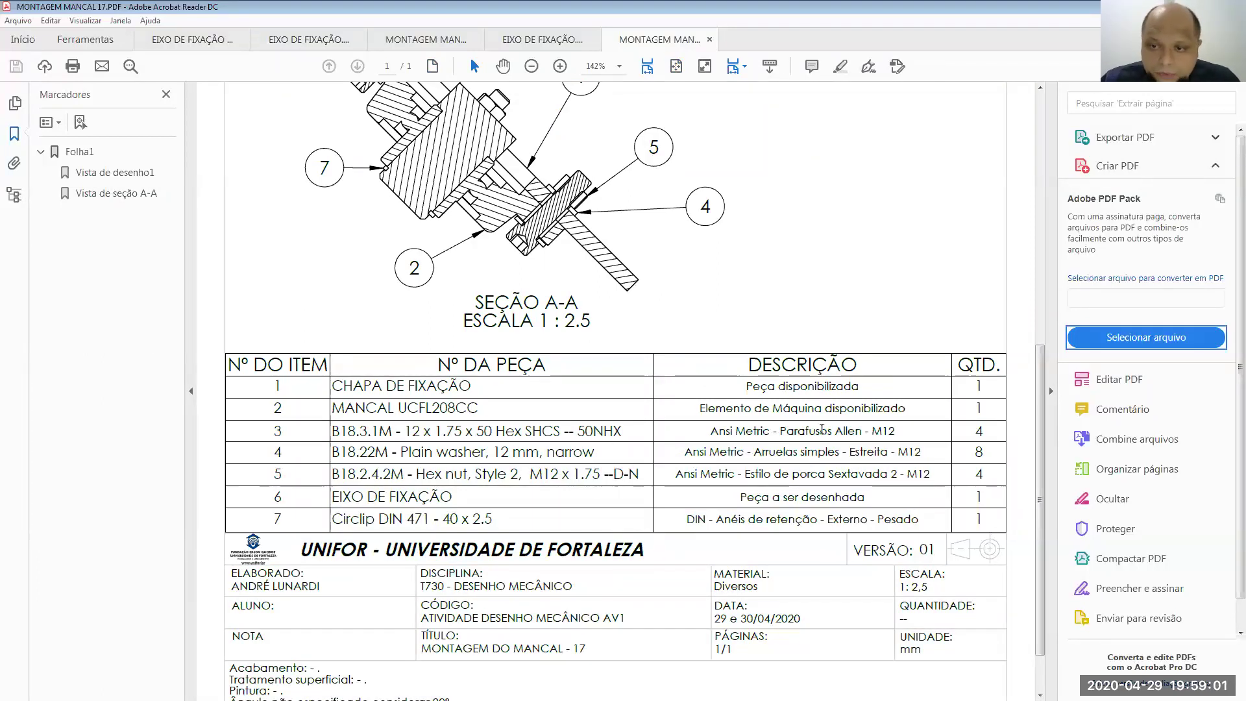
double_click(978, 430)
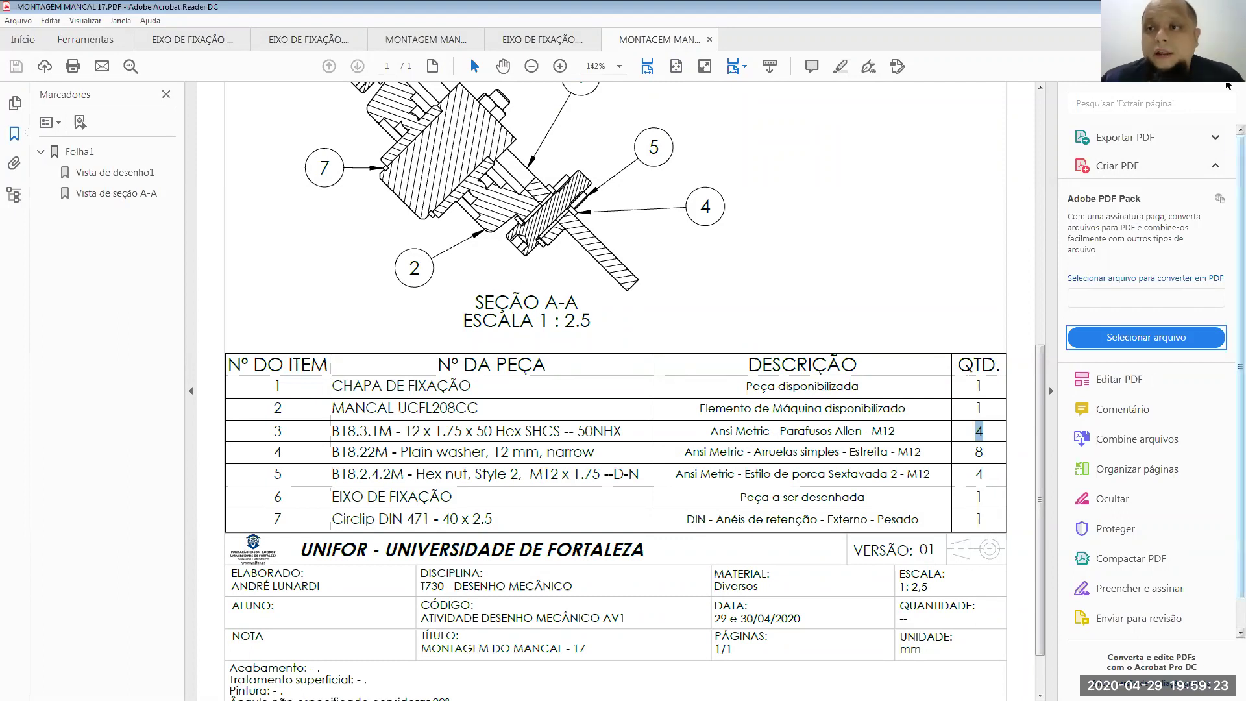
Switch to SOLIDWORKS, check the Montagem mancal AB noite assembly, and bring the 1463770 DSBC-50-180-PA-N3 cylinder assembly to the front
key("alt+Tab")
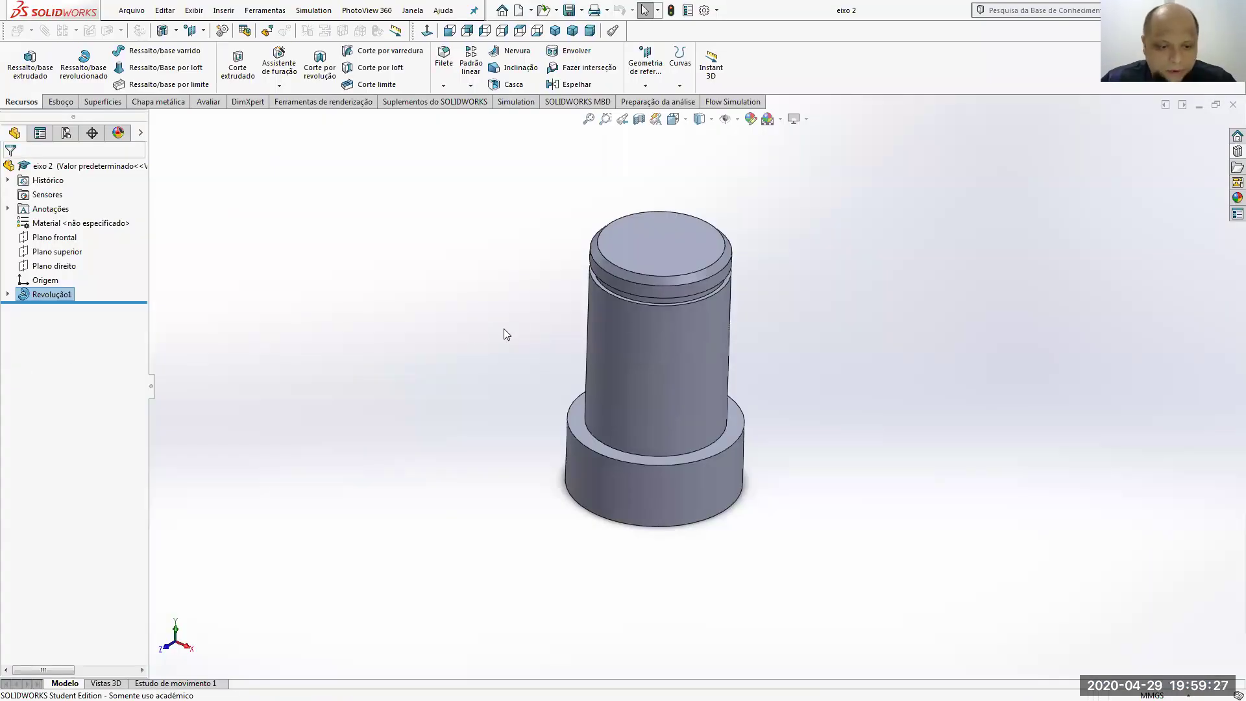
left_click(503, 328)
key("ctrl+Tab")
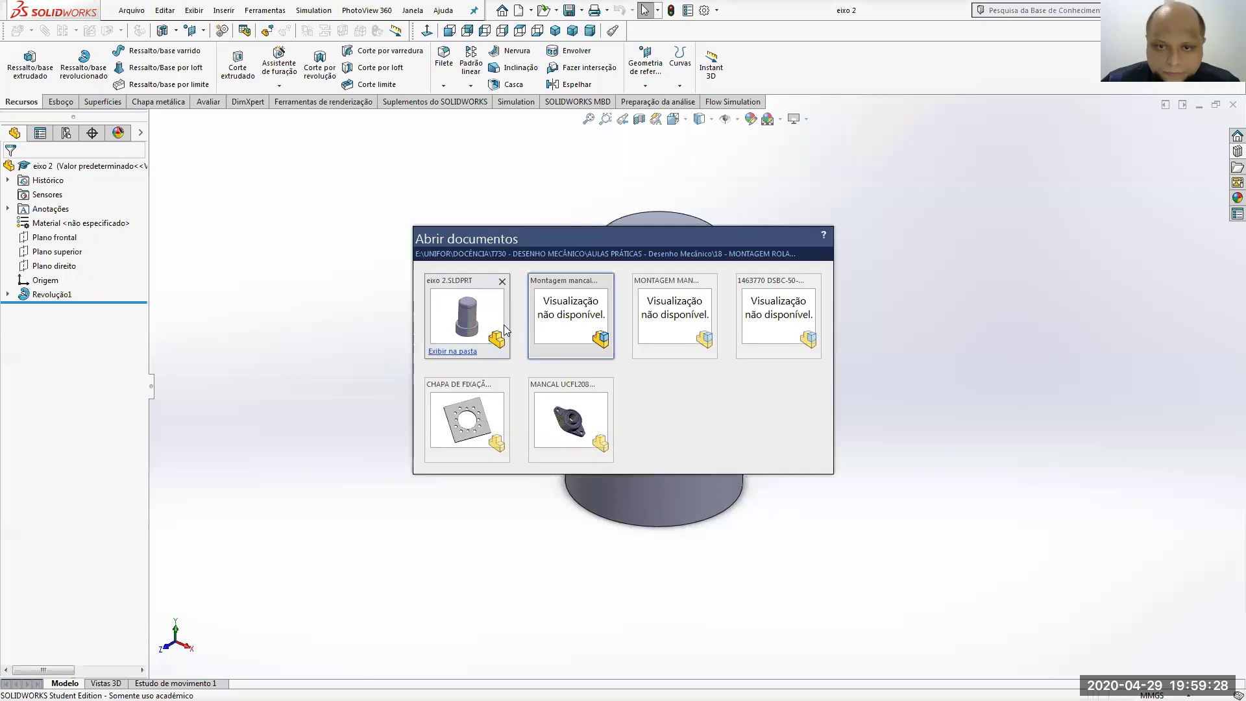
left_click(571, 314)
key("ctrl+Tab")
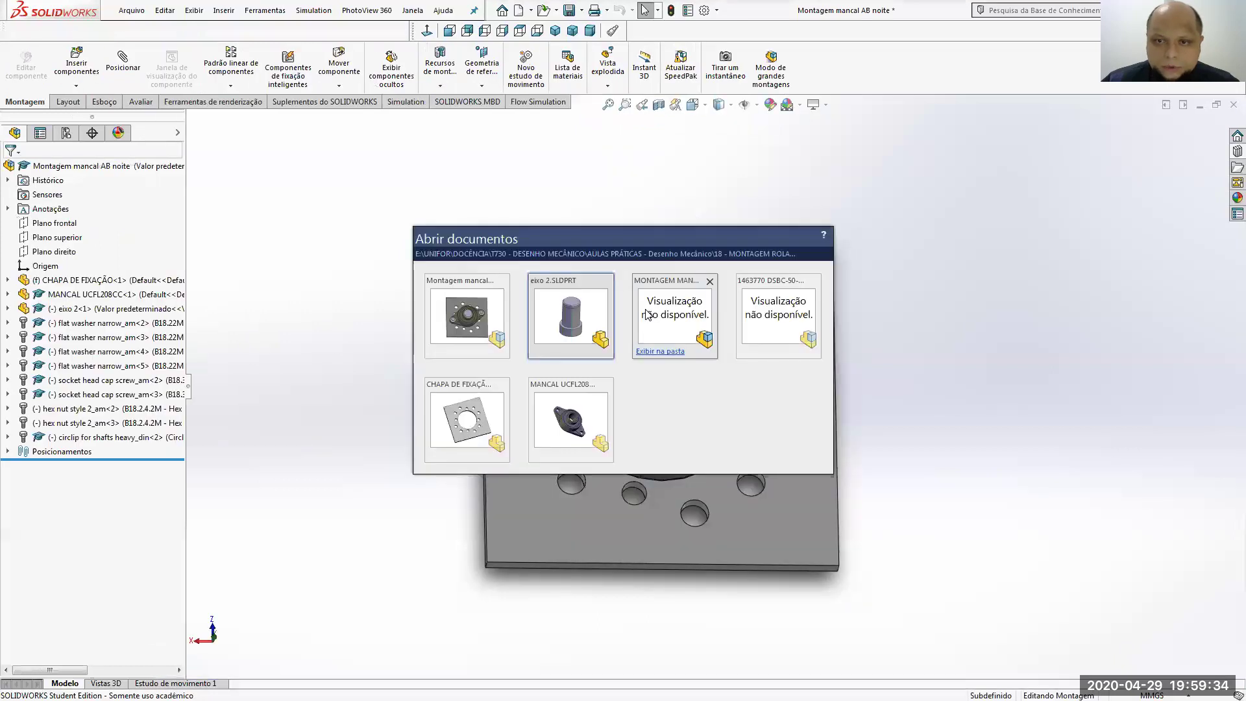
left_click(760, 310)
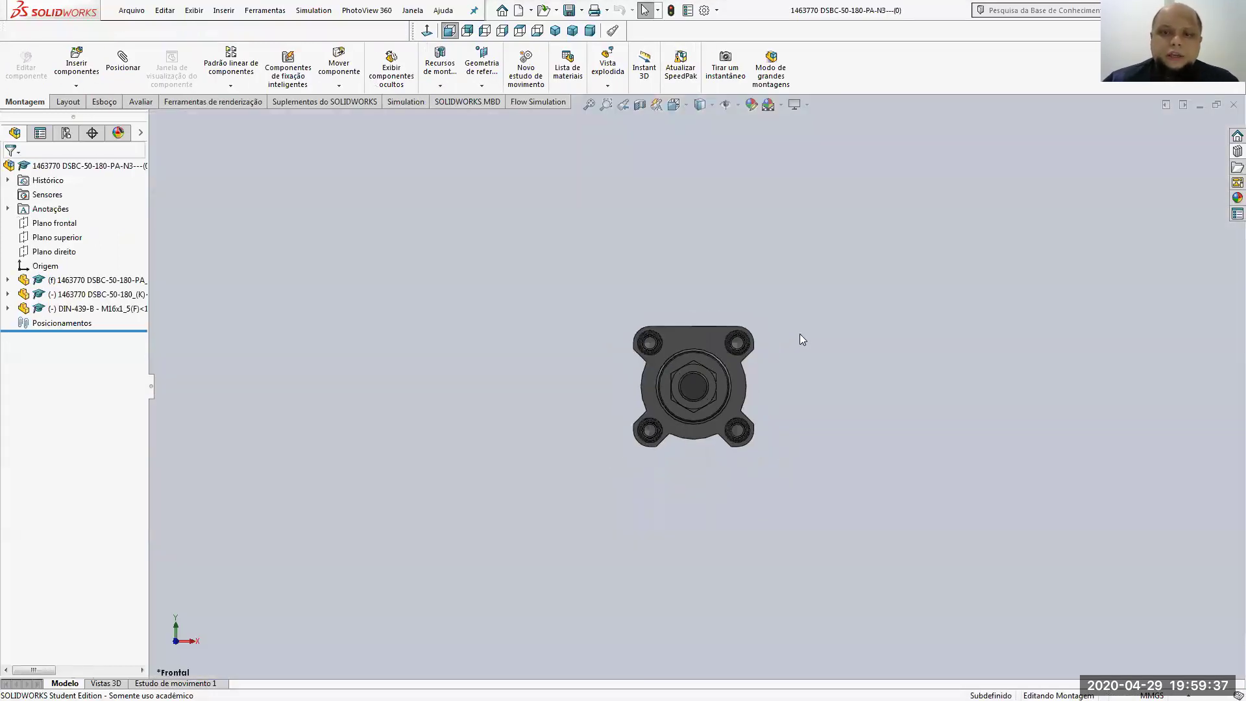
Move the piston rod and the hex nut out of the cylinder body, leaving nothing selected
middle_click_drag(731, 368, 715, 295)
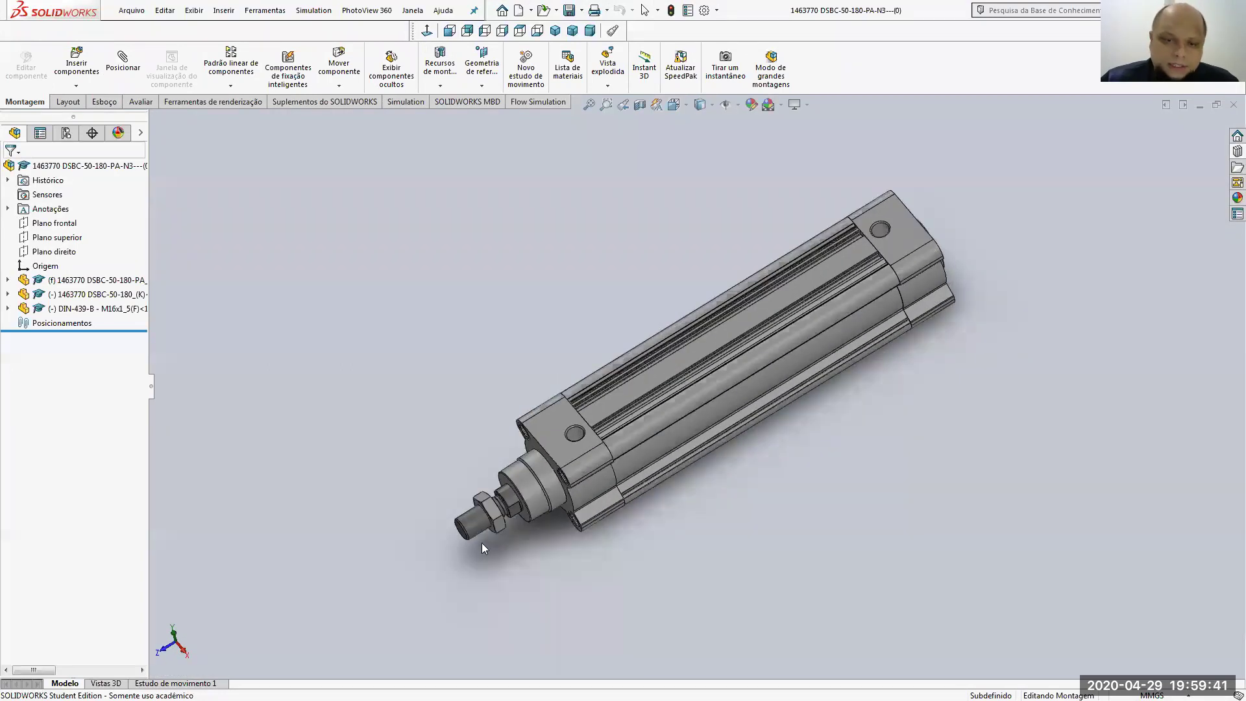
left_click_drag(478, 527, 399, 433)
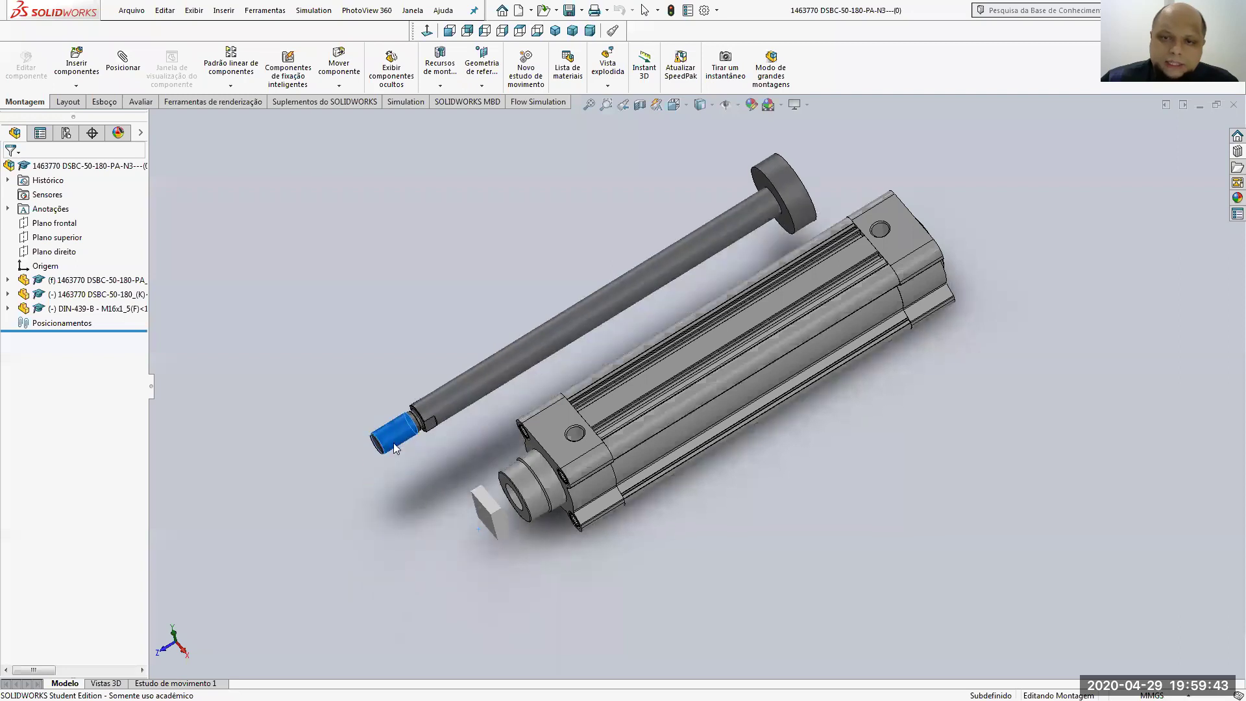
left_click_drag(498, 503, 462, 545)
left_click(611, 528)
Section the cylinder assembly along Plano superior to inspect the inside of the body, and turn the section view off
left_click(641, 105)
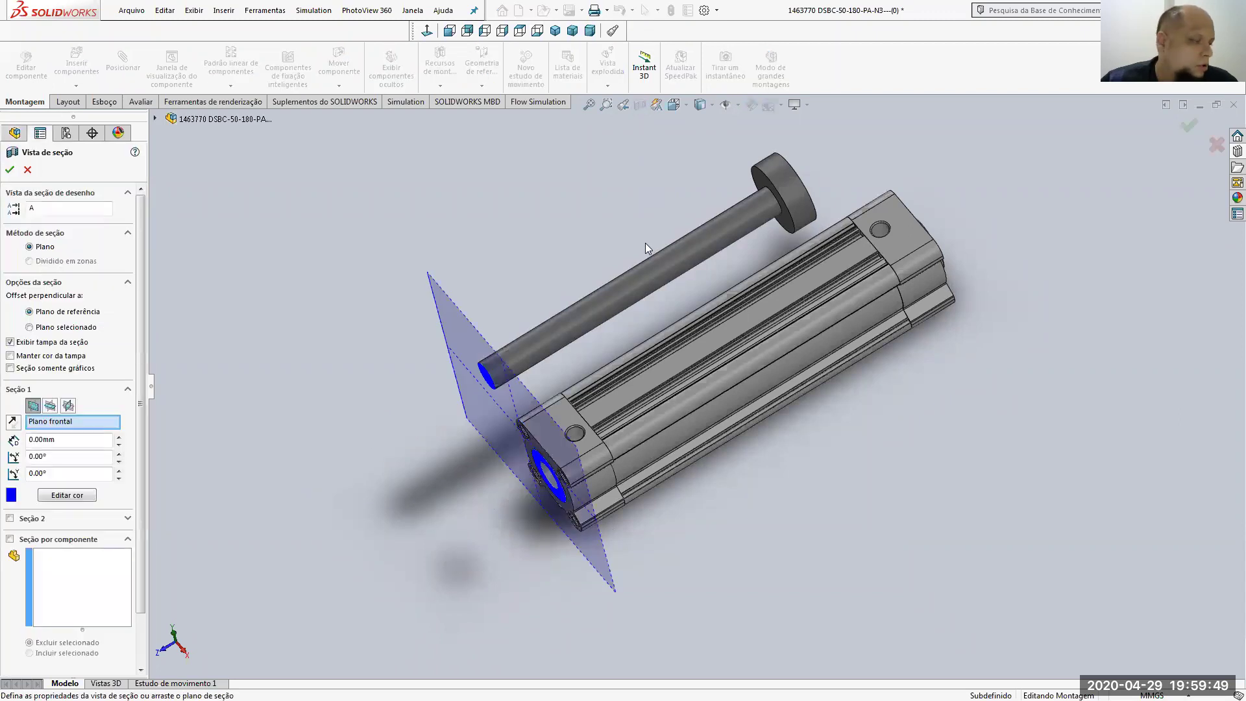
middle_click_drag(760, 268, 727, 276)
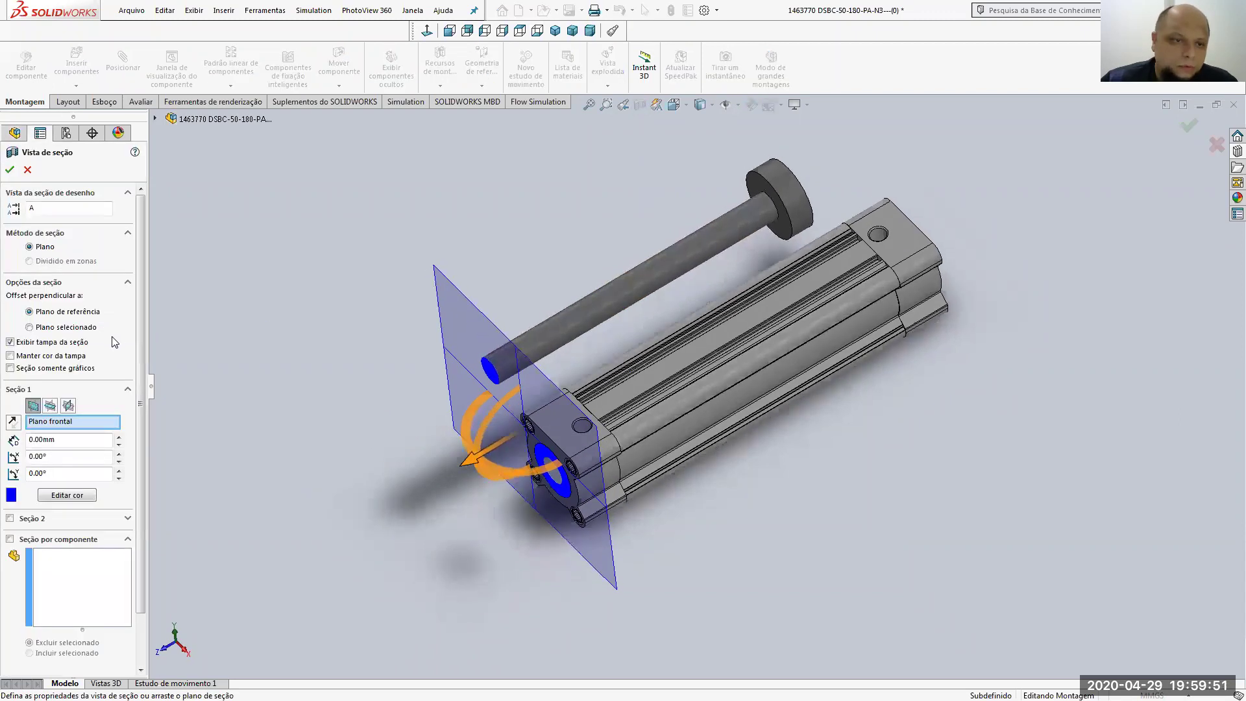
left_click(50, 406)
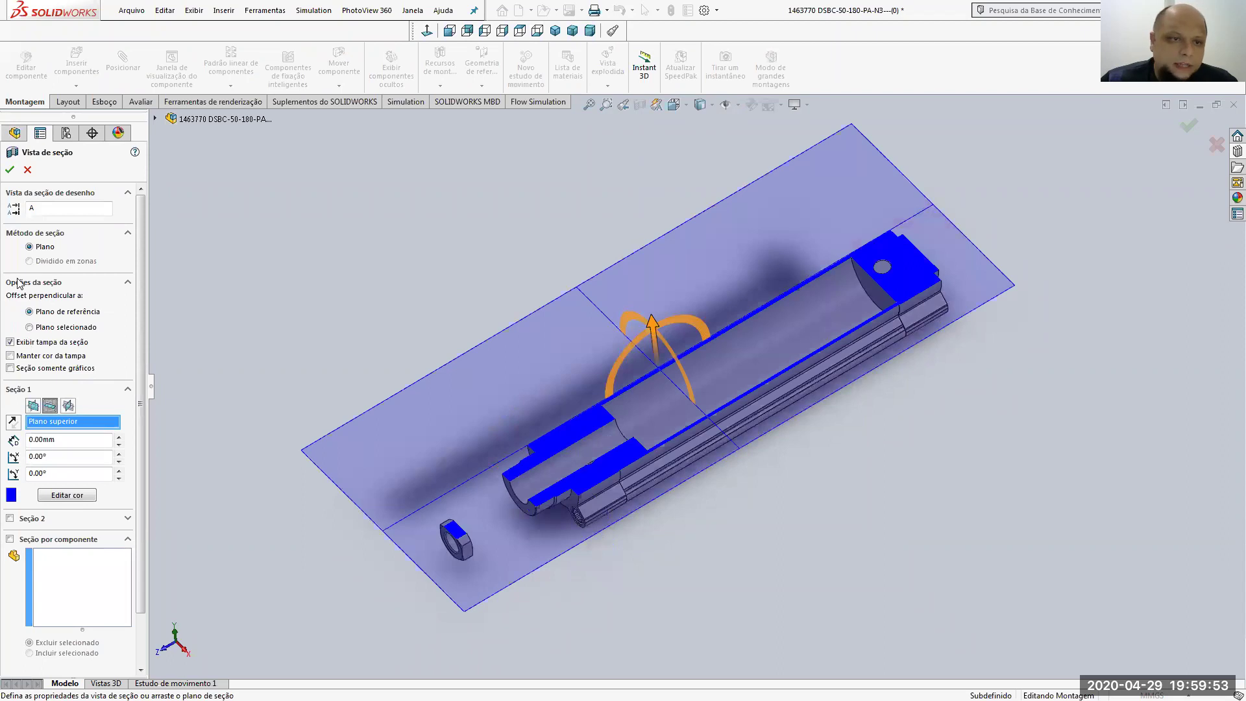
left_click(9, 169)
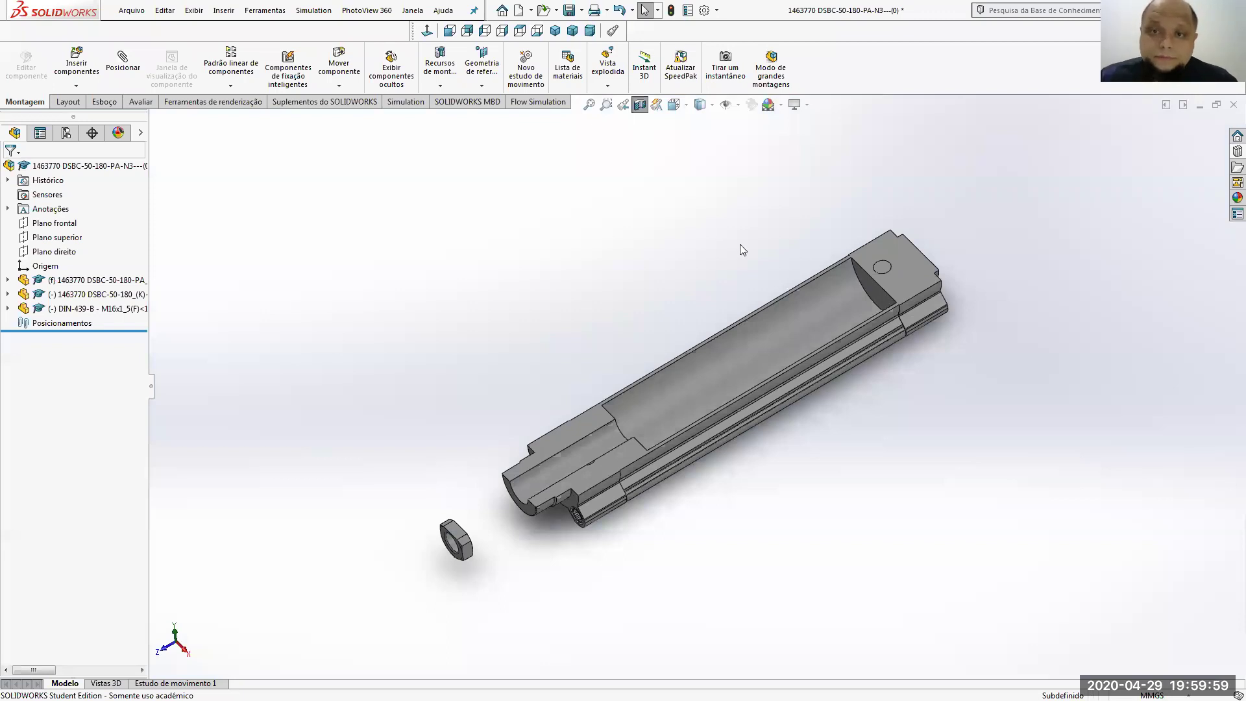
left_click(640, 104)
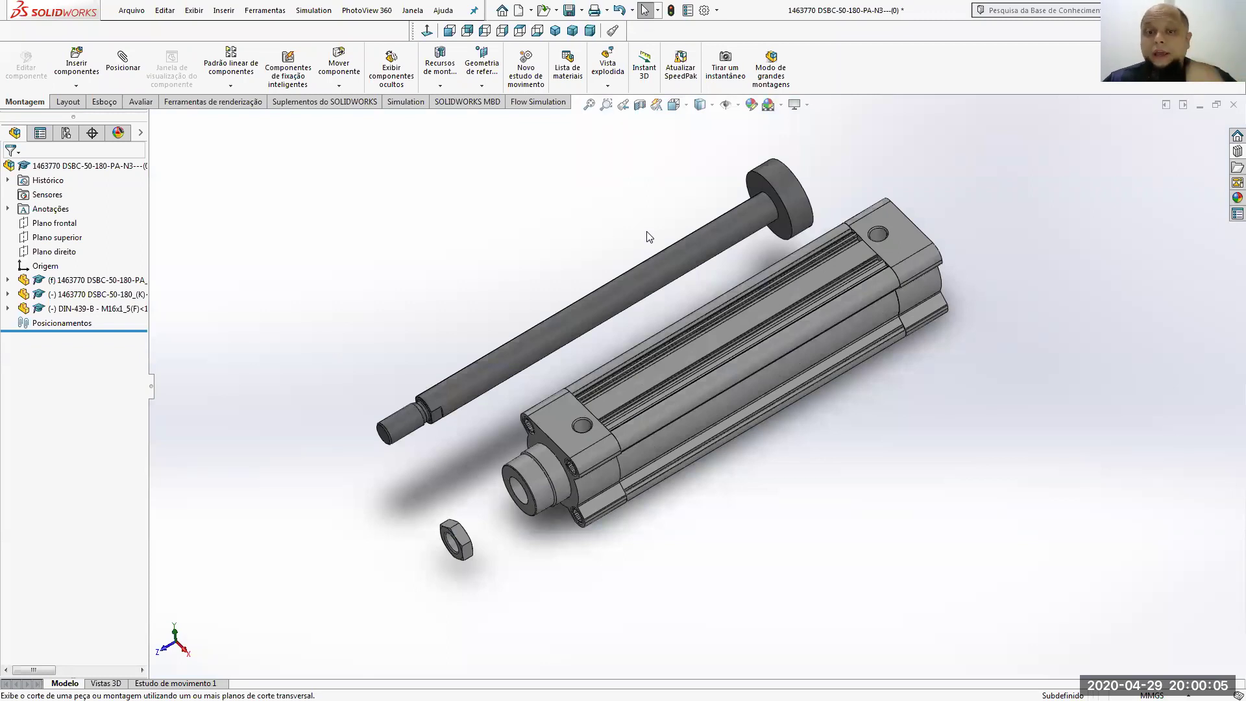
Mate the piston rod concentric with the cylinder body's bore, slide the rod partly out, and leave the mate command
left_click(138, 70)
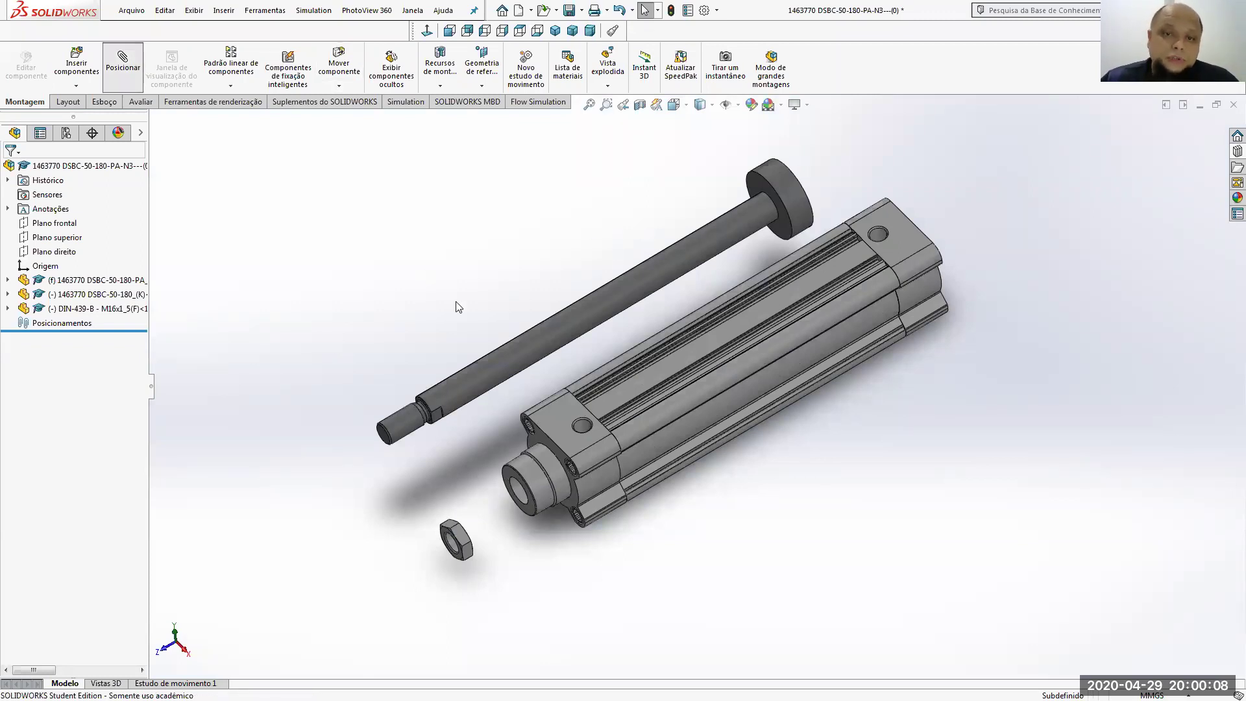
left_click(518, 349)
left_click(520, 495)
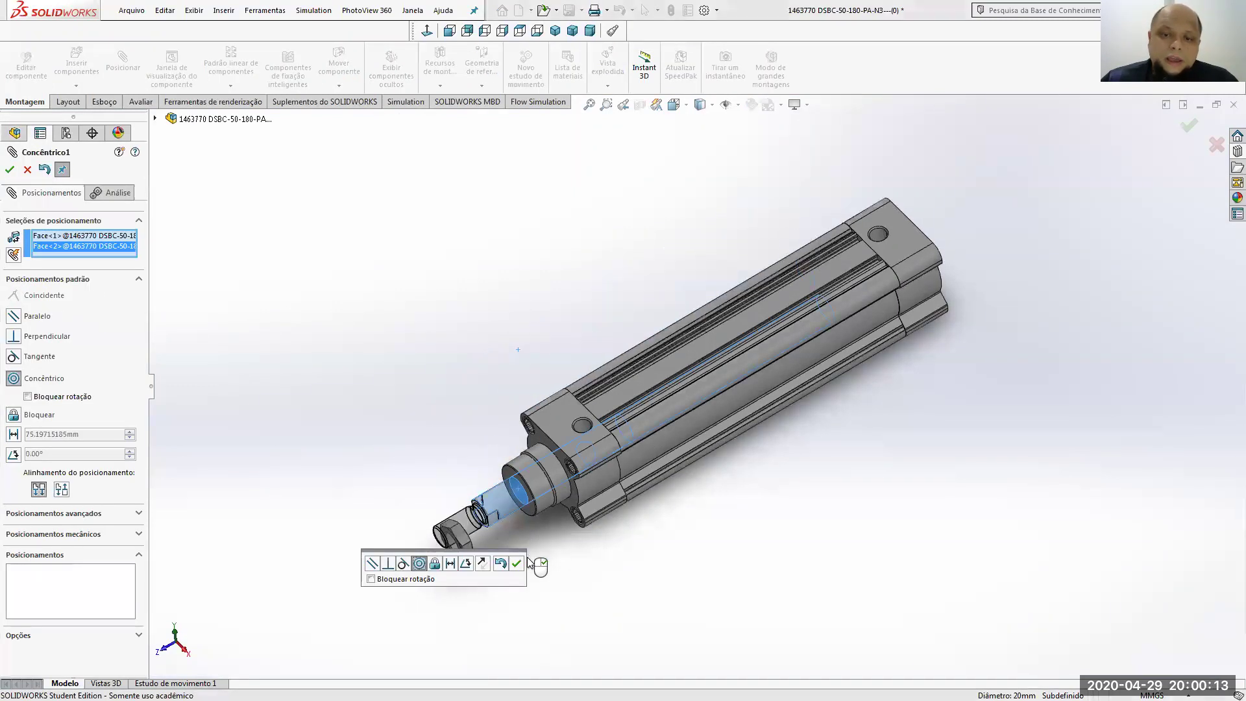
left_click(516, 563)
left_click_drag(483, 524, 409, 563)
middle_click_drag(809, 537, 600, 496)
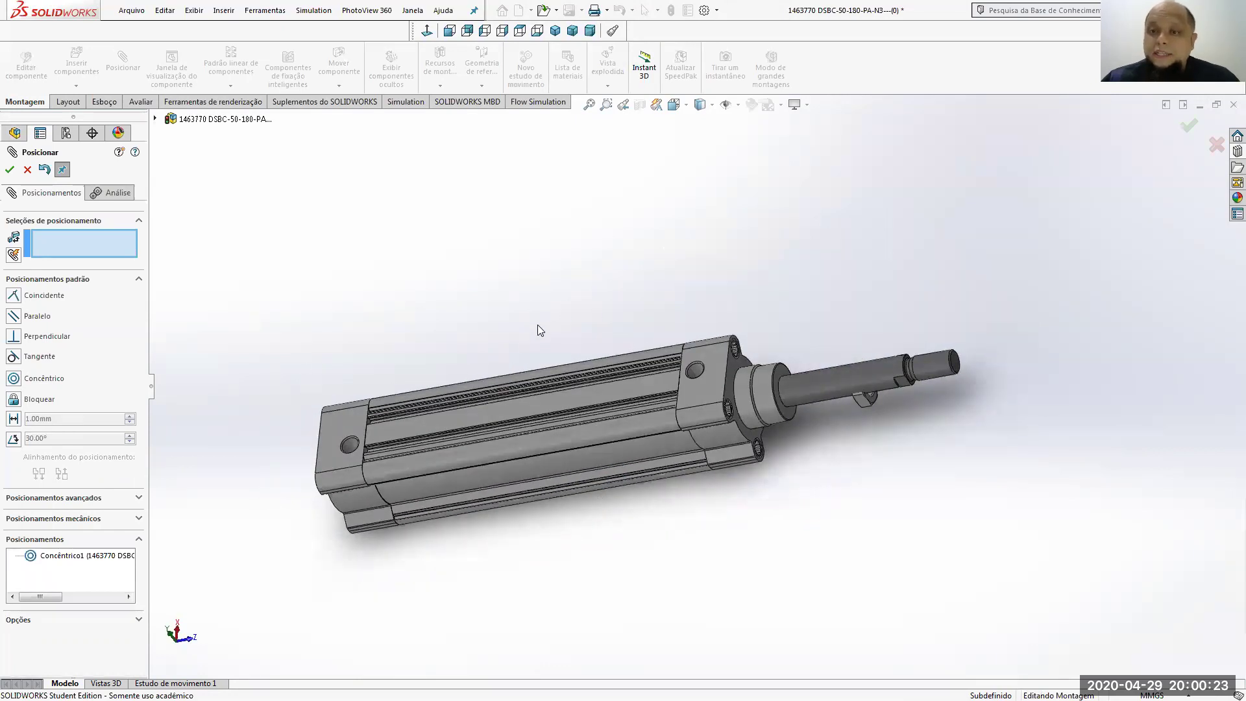
left_click(1217, 144)
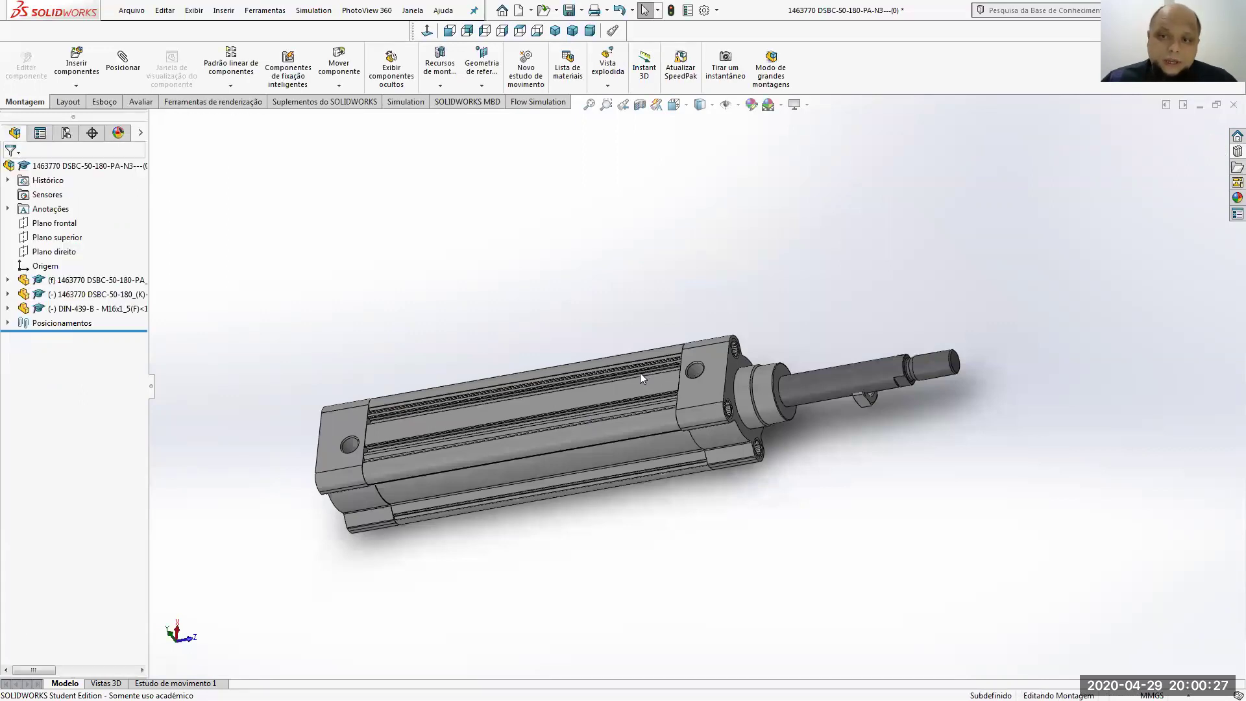
Close the cylinder assembly without saving its changes and switch to the MONTAGEM MANCAL 17 assembly
left_click(1233, 105)
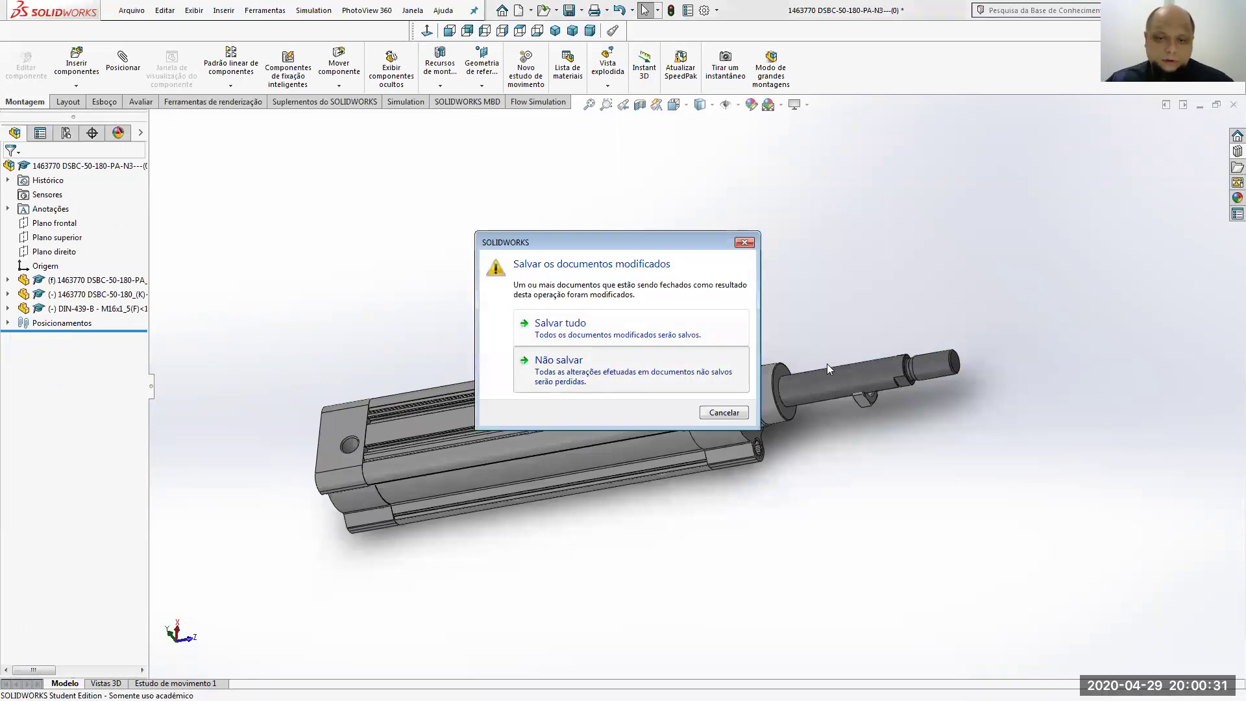
key("Return")
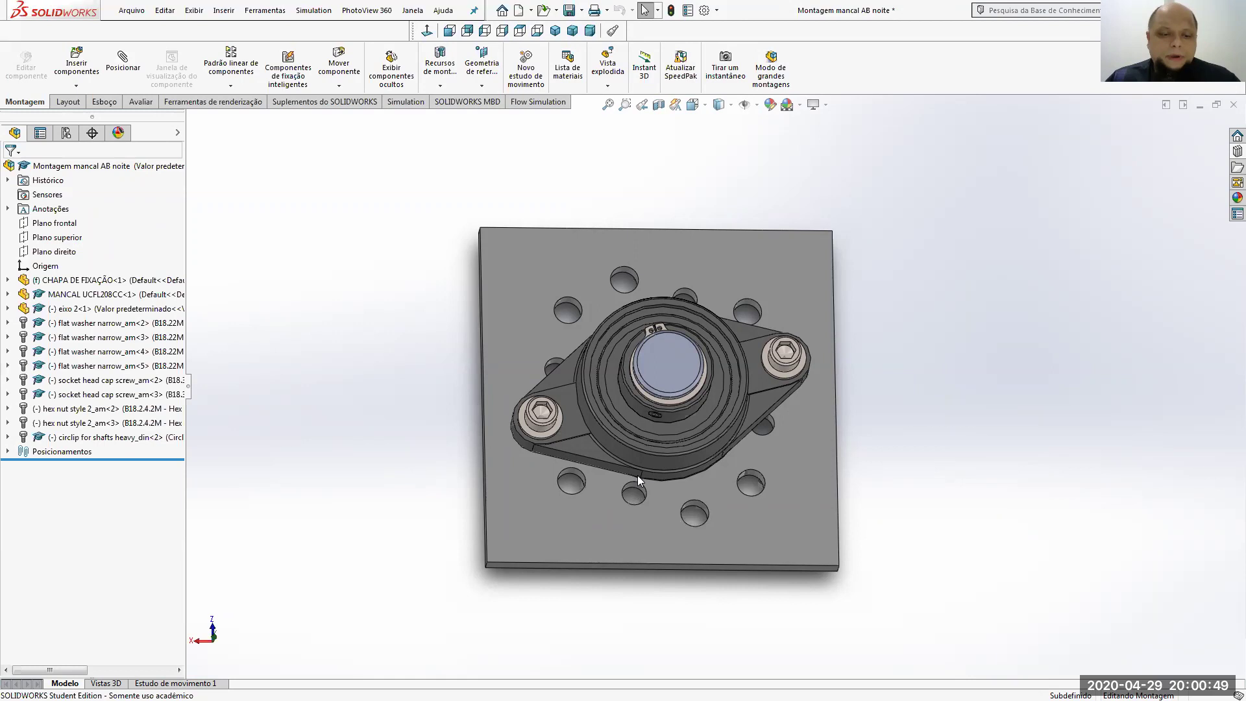
key("ctrl+Tab")
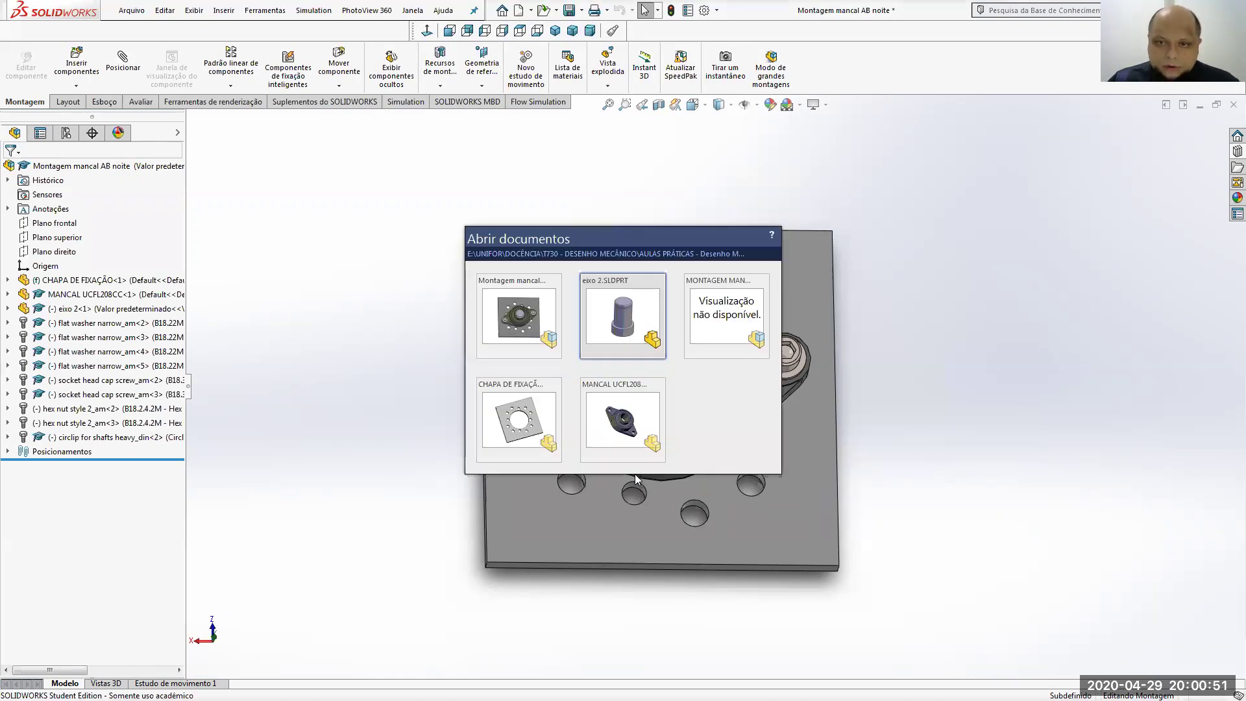
key("Escape")
key("ctrl+Tab")
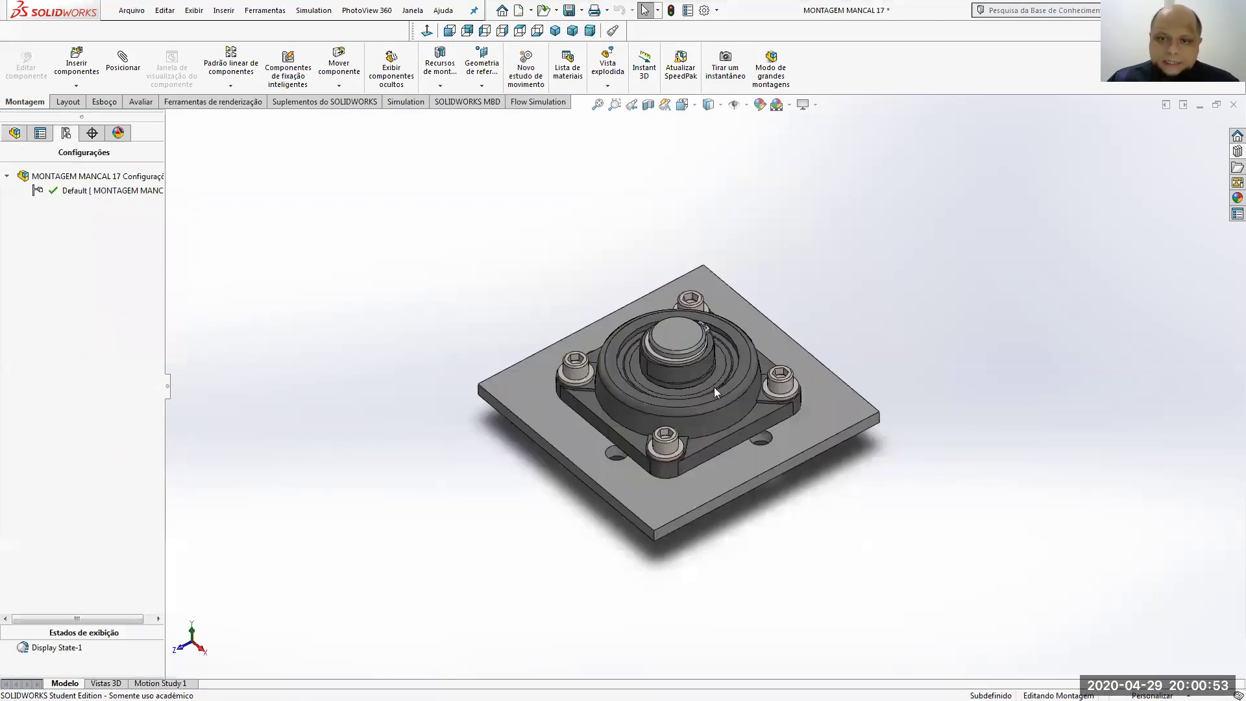
Examine the four-bolt bearing assembly from above, underneath, the side and an isometric angle, ending in the Superior view
middle_click_drag(735, 377, 761, 533)
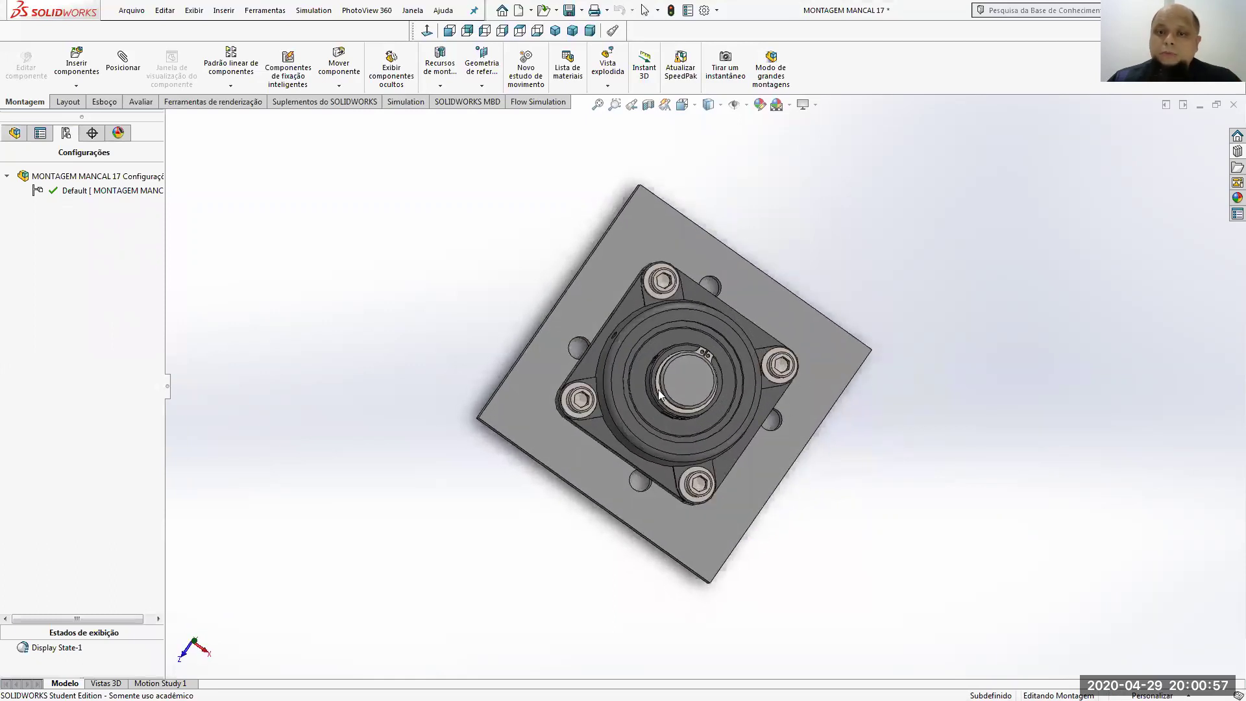
middle_click_drag(783, 352, 879, 364)
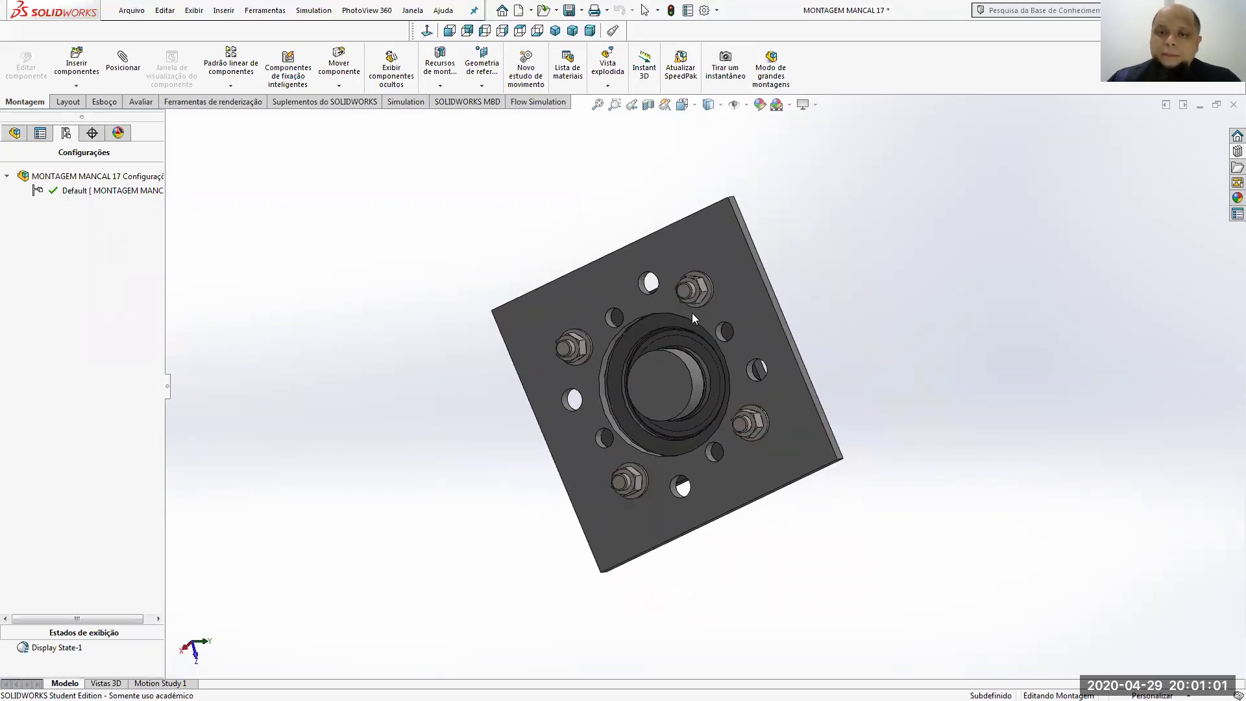
middle_click_drag(740, 266, 521, 356)
middle_click_drag(713, 331, 699, 316)
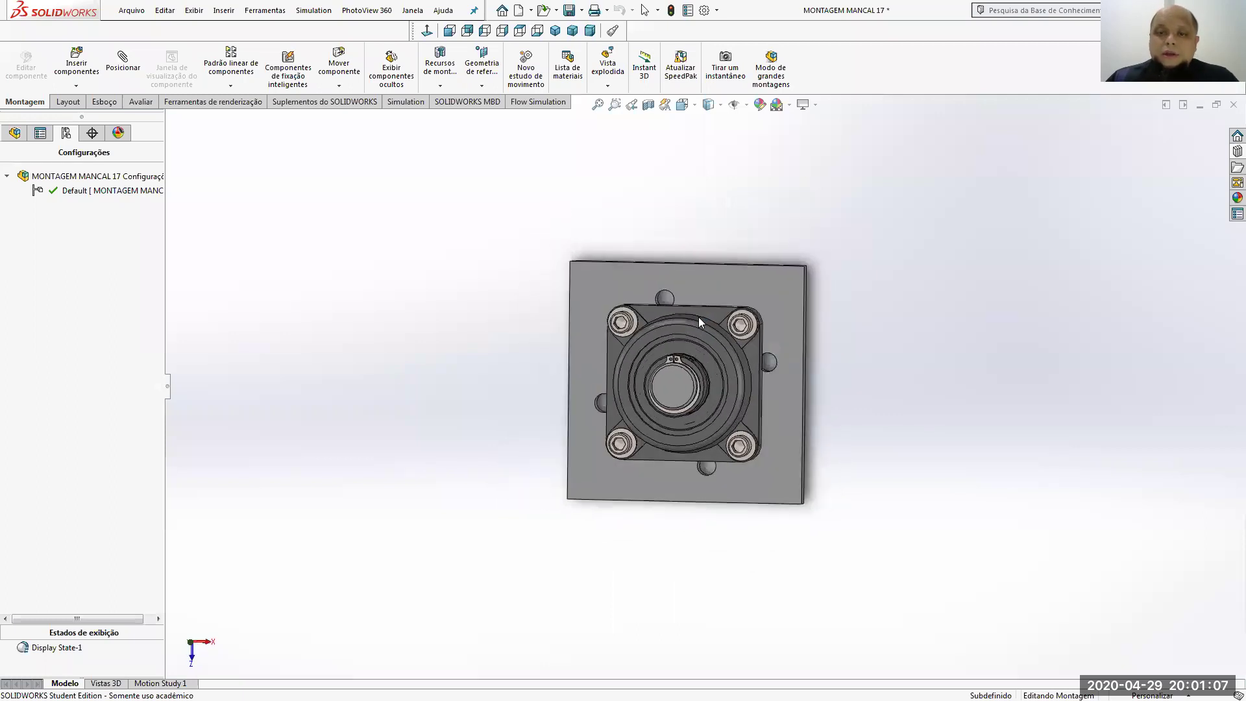
left_click(485, 31)
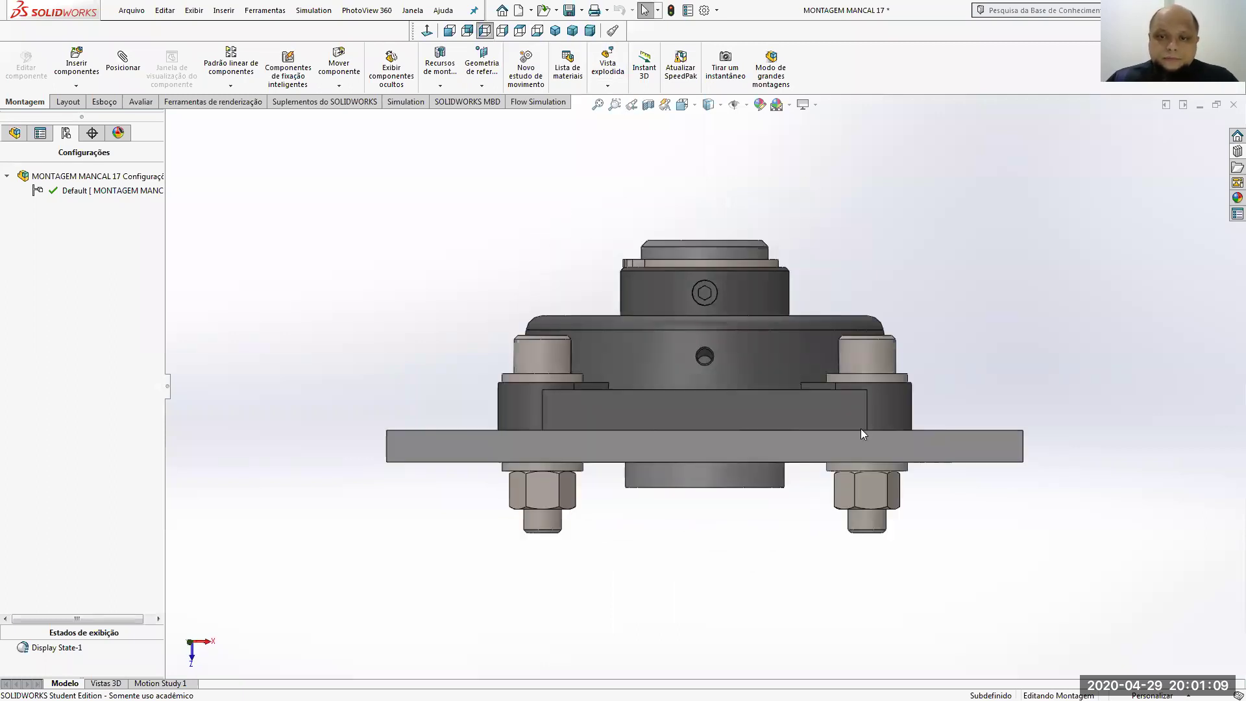
middle_click_drag(548, 284, 641, 423)
key("ctrl+7")
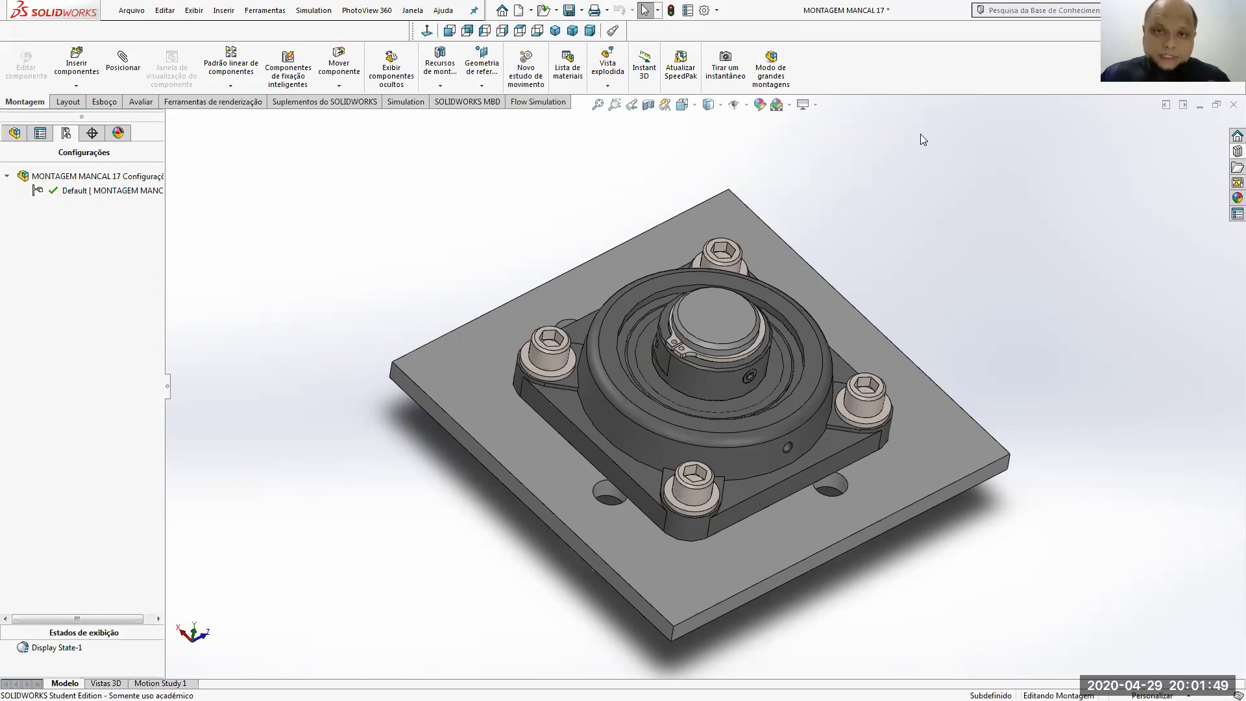
key("ctrl+5")
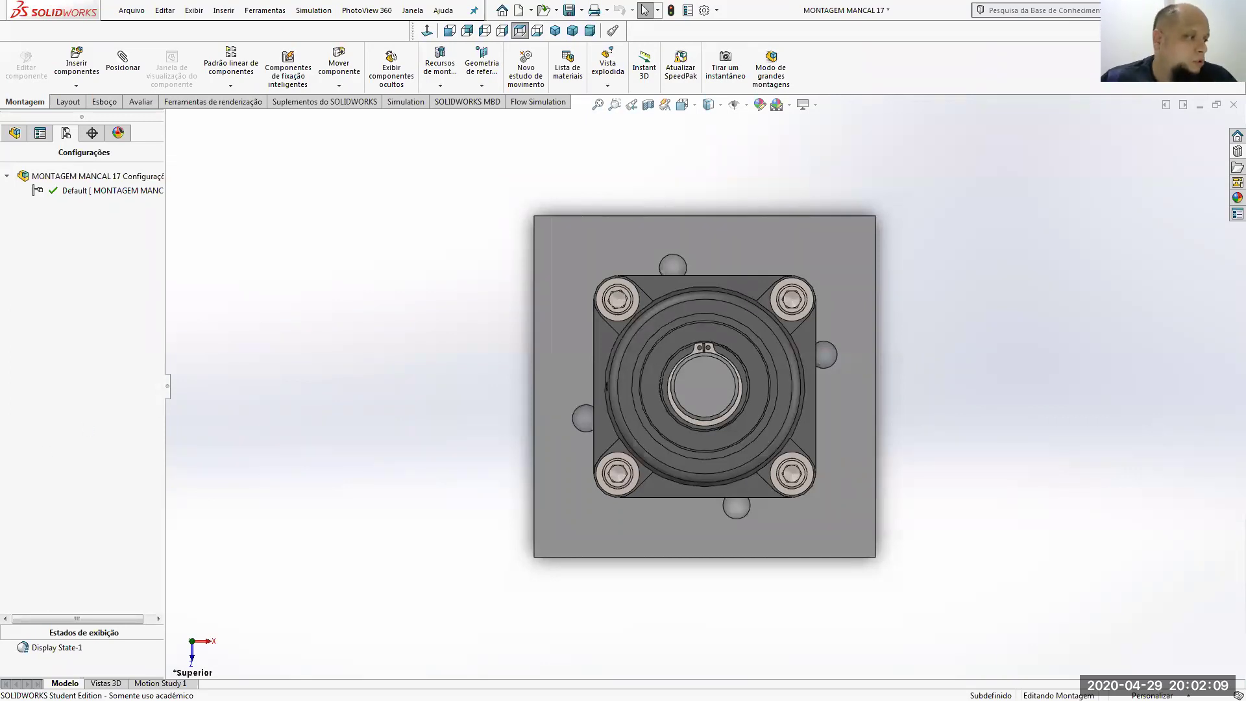
Switch to the Unifor Online assignments page and mark the 04/05/2020 deadline of ATIVIDADE DE ENTREGA DA MONTAGEM DO MANCAL
key("alt+Tab")
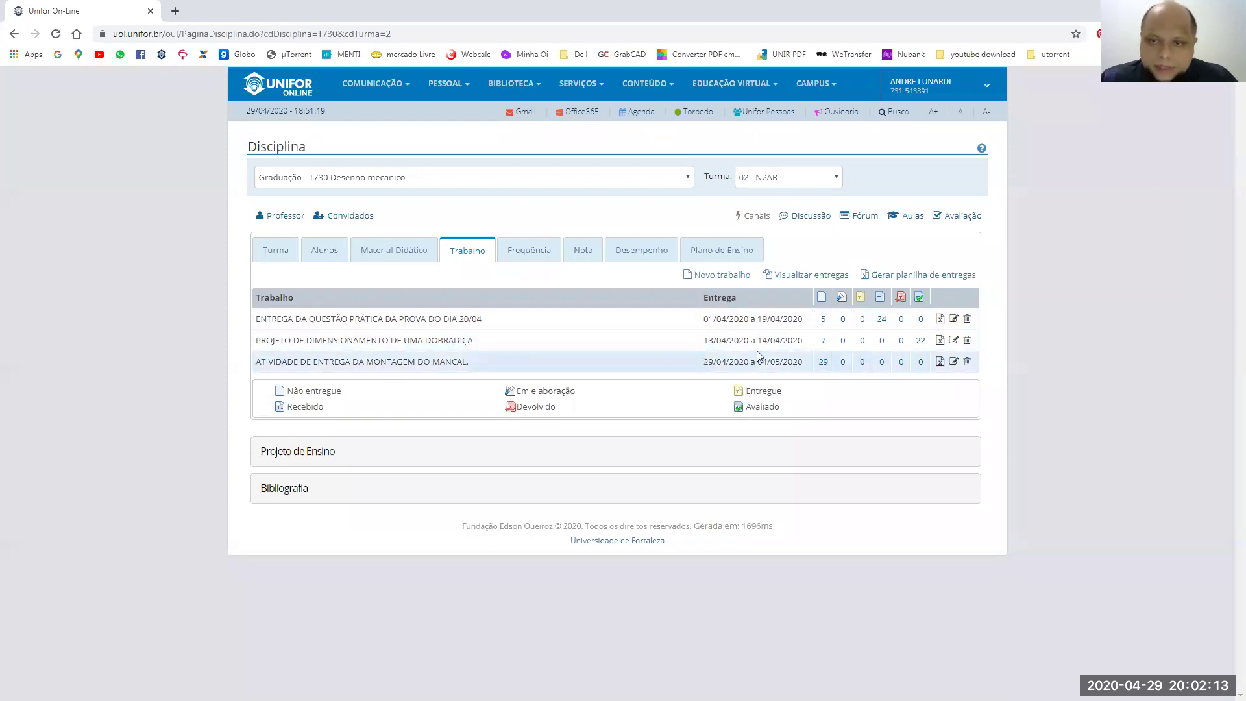
left_click_drag(758, 361, 803, 361)
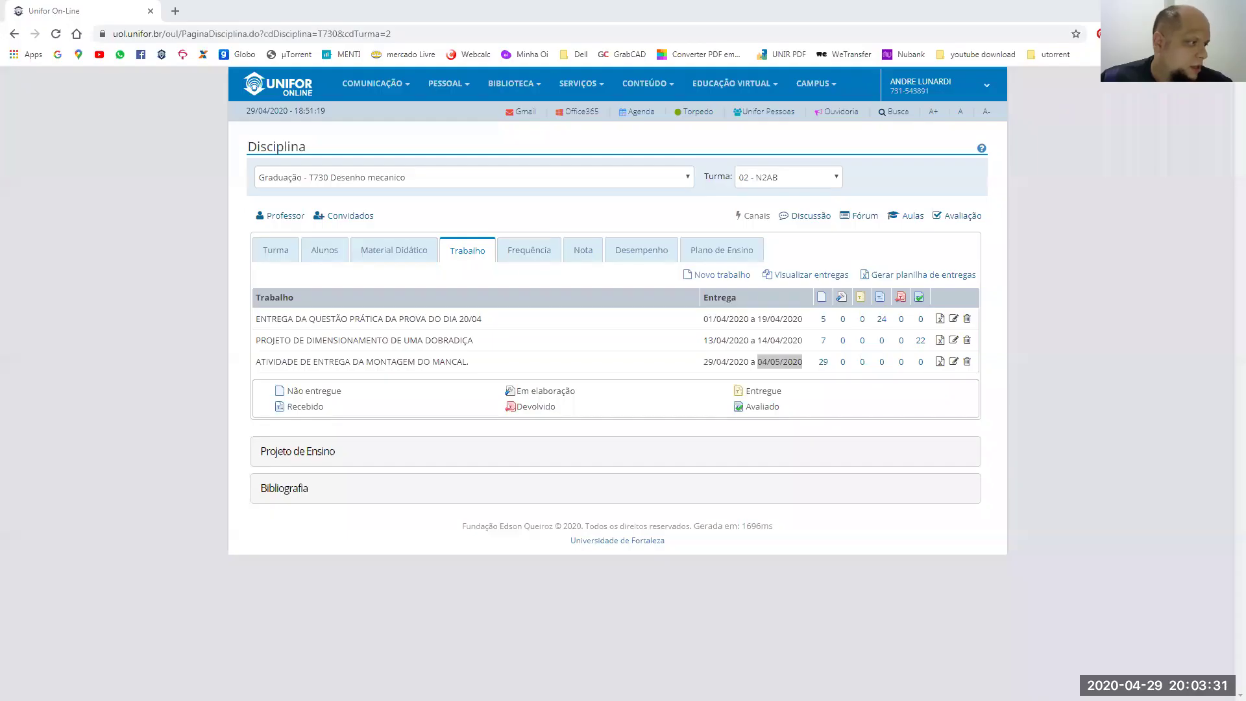
Switch to the MONTAGEM MANCAL 17 PDF in Adobe Acrobat Reader and examine section A-A enlarged to 200%
key("alt+Tab")
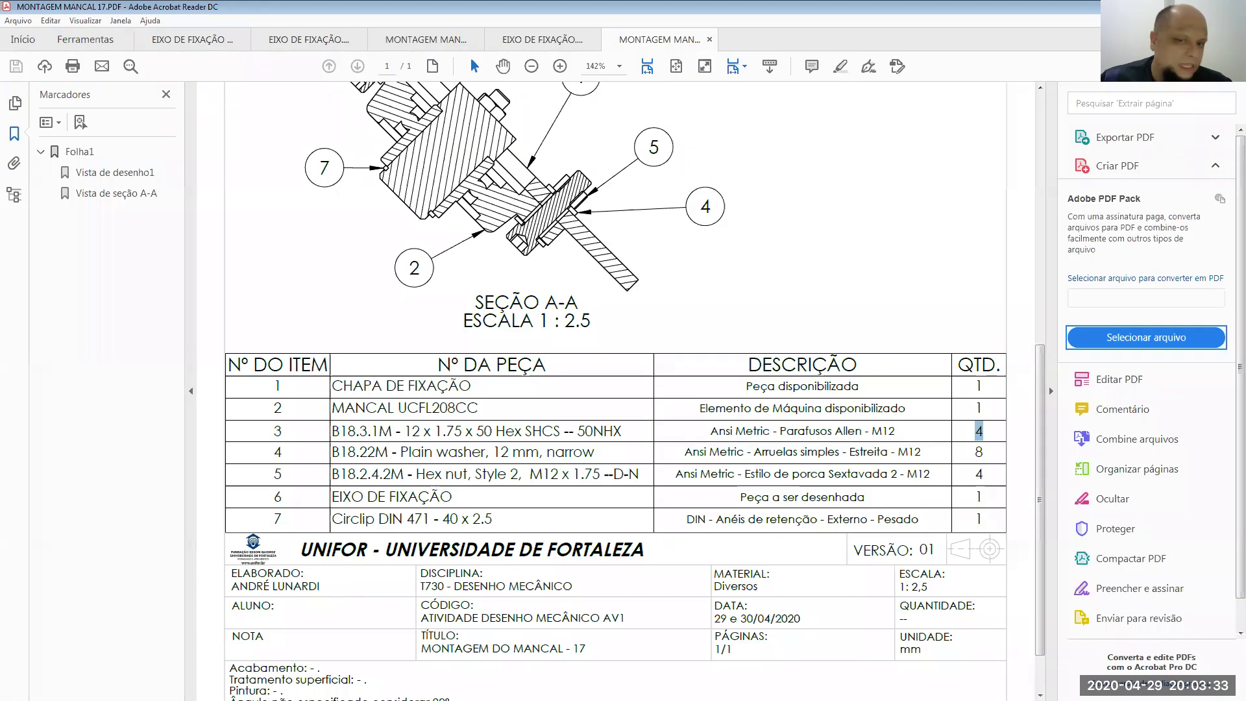
scroll(593, 227, "down", 1)
scroll(592, 227, "up", 3)
scroll(593, 227, "up", 2)
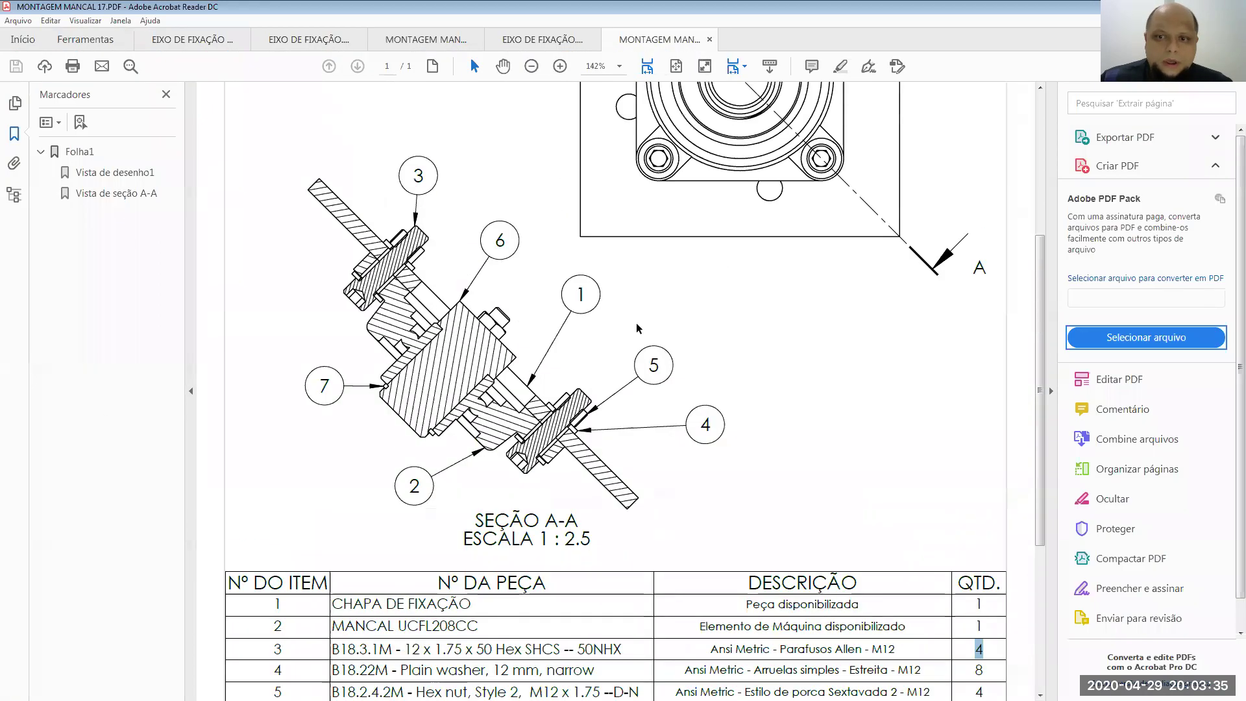
scroll(550, 403, "down", 1)
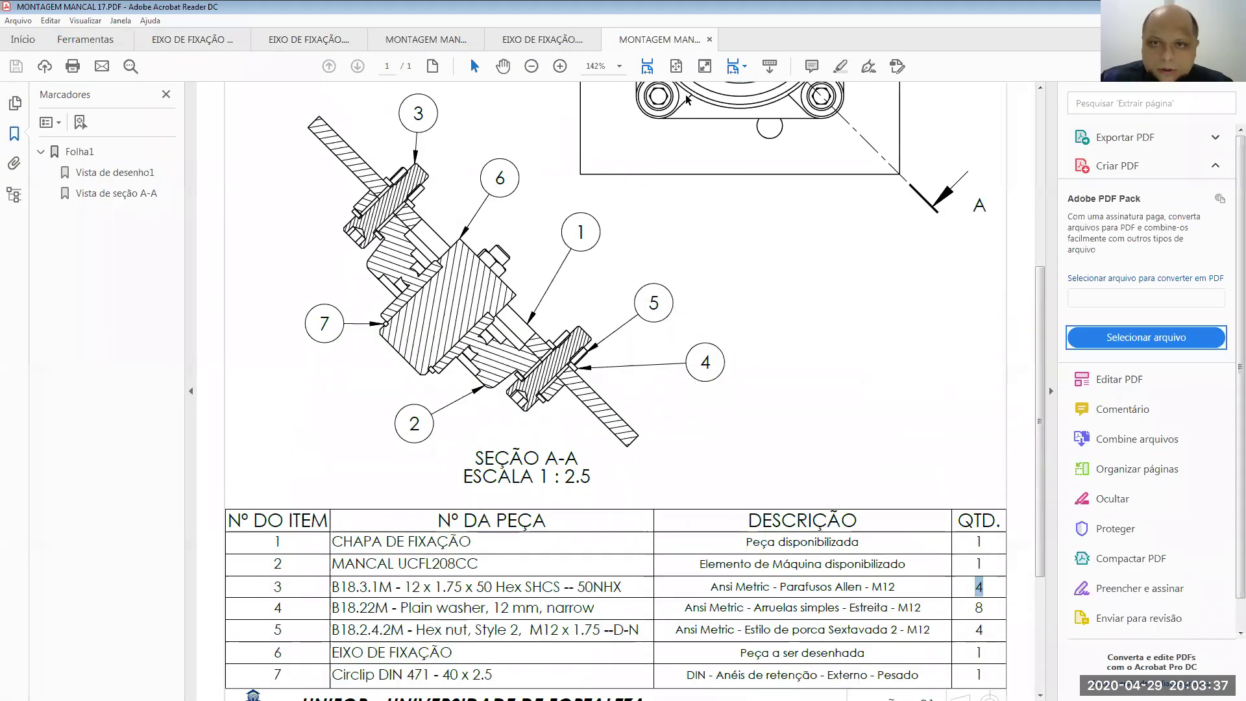
left_click(622, 68)
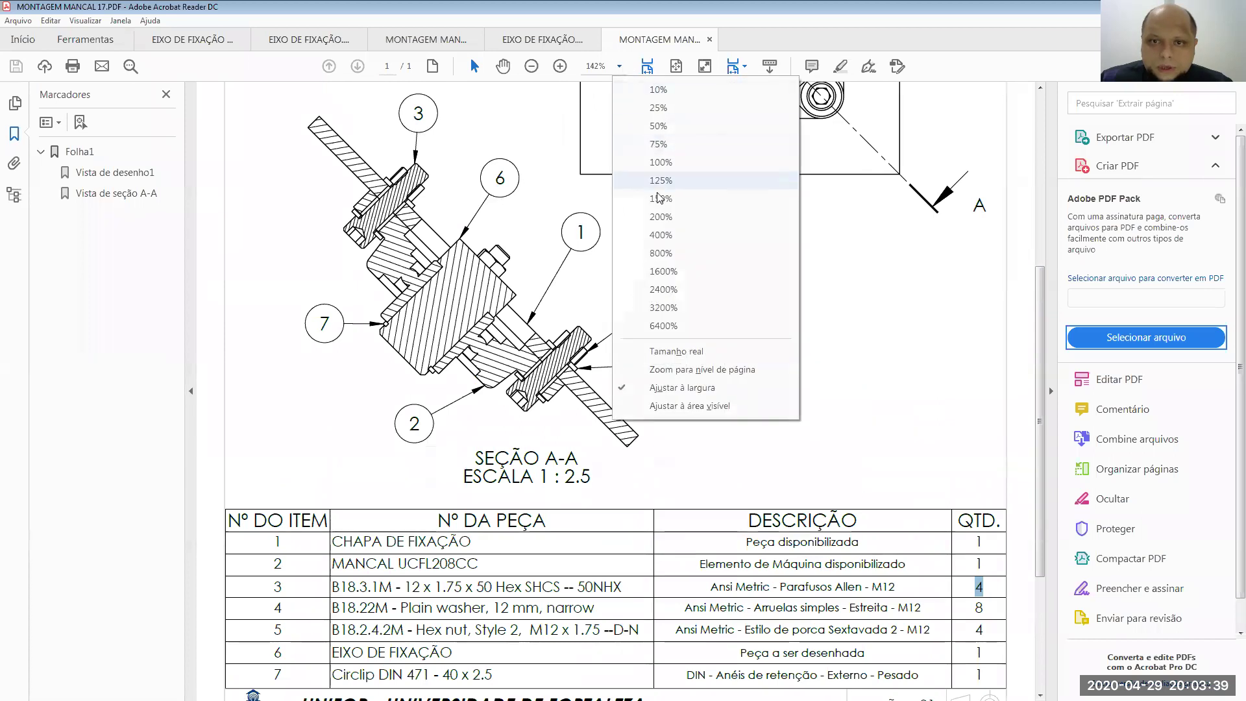
left_click(663, 216)
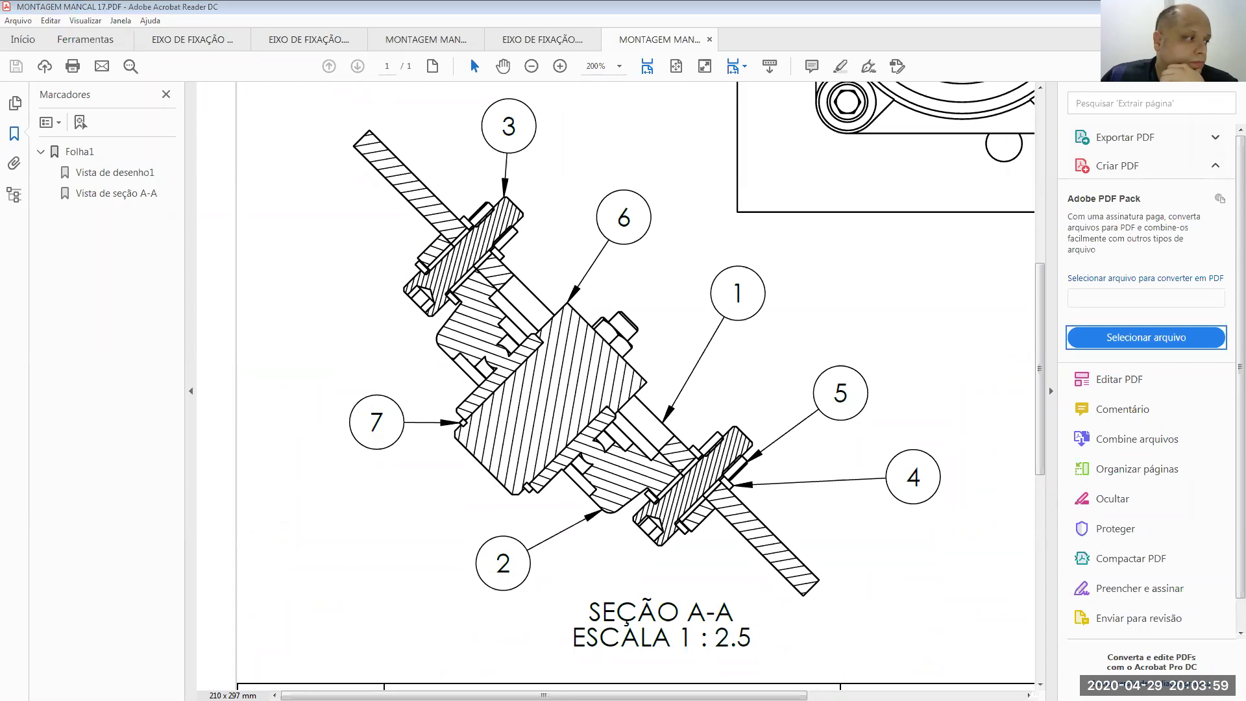
Switch back to SOLIDWORKS, run interference detection on the whole MONTAGEM MANCAL 17 assembly, and inspect the bolt-and-nut side of the plate up close
key("alt+Tab")
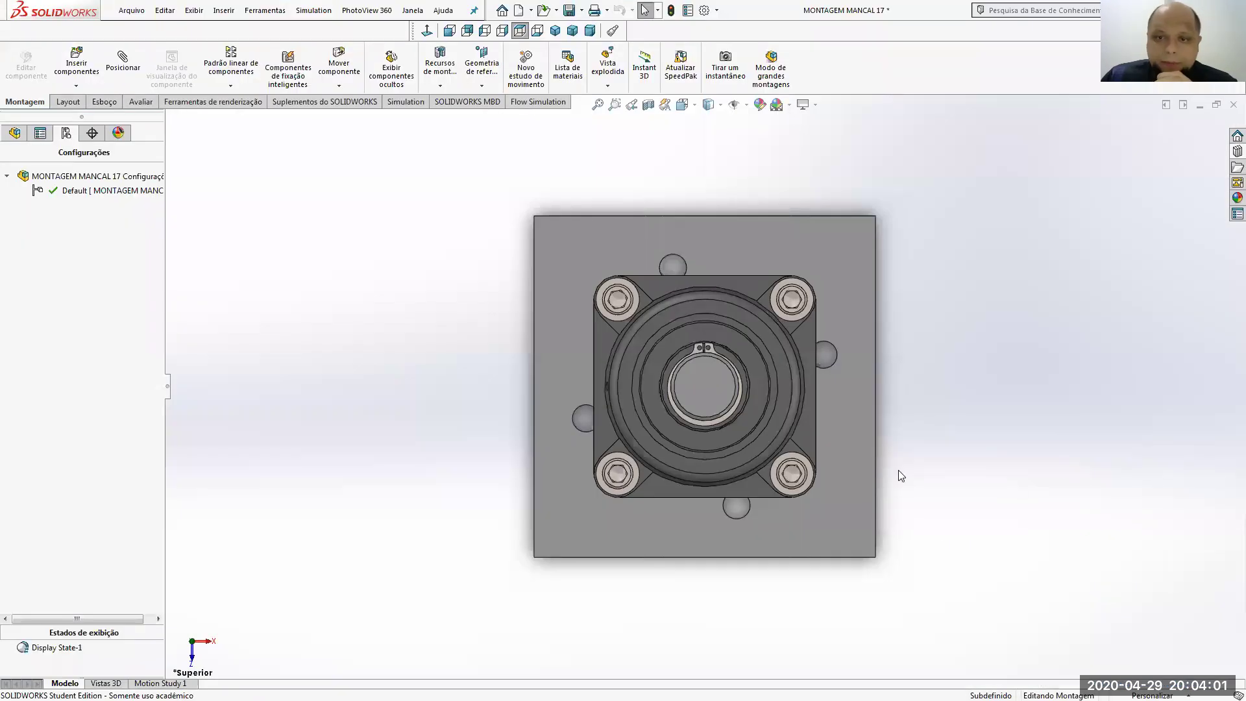
left_click(140, 102)
left_click(68, 65)
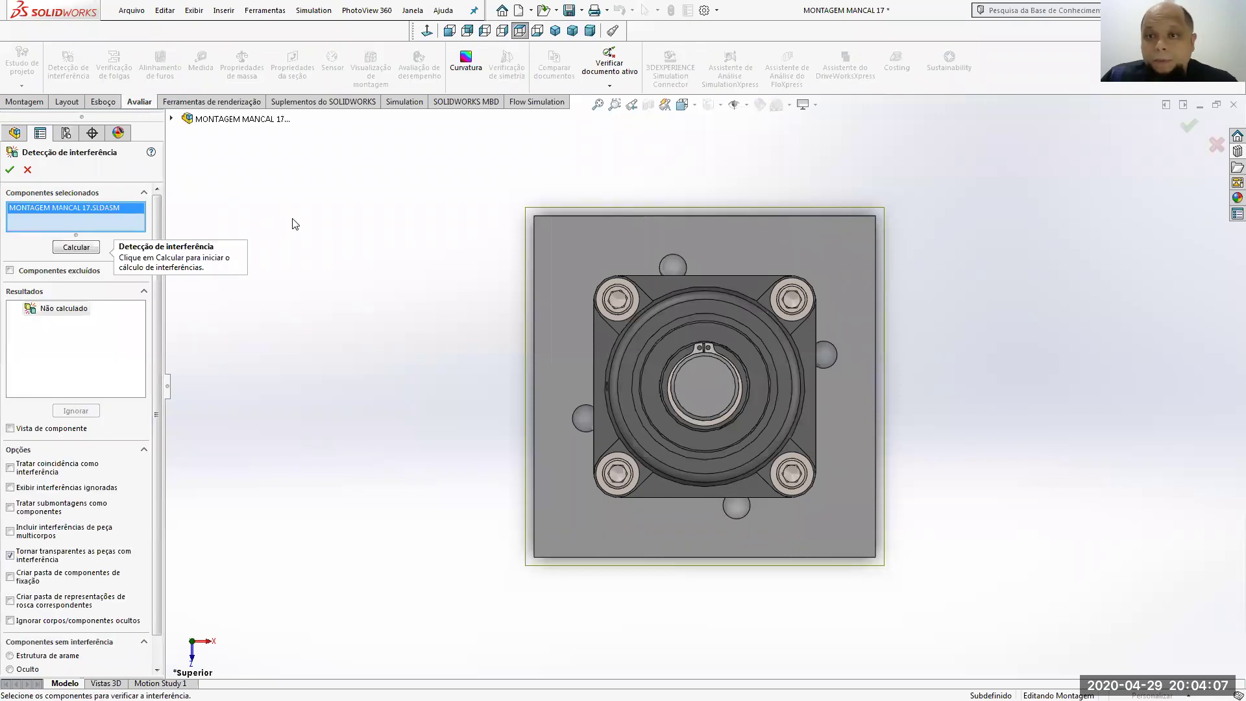
left_click(91, 250)
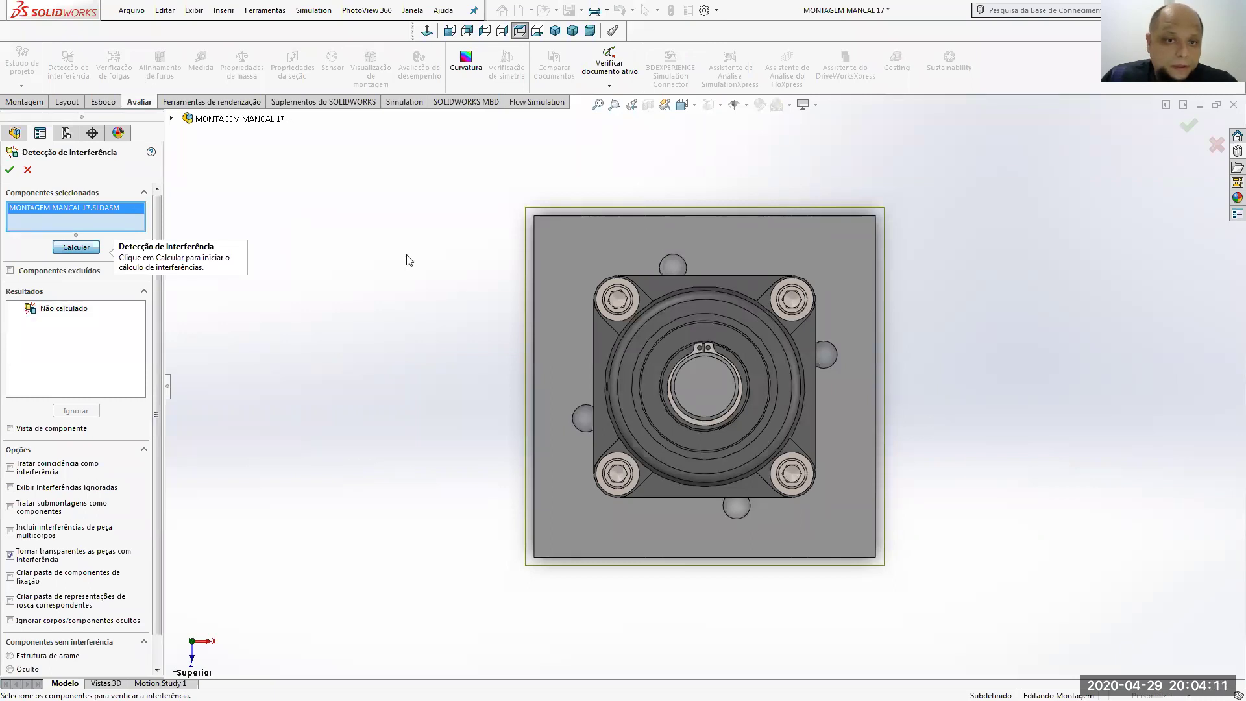
mouse_move(414, 325)
middle_mouse_down()
mouse_move(504, 273)
mouse_move(607, 278)
mouse_move(614, 457)
middle_mouse_up()
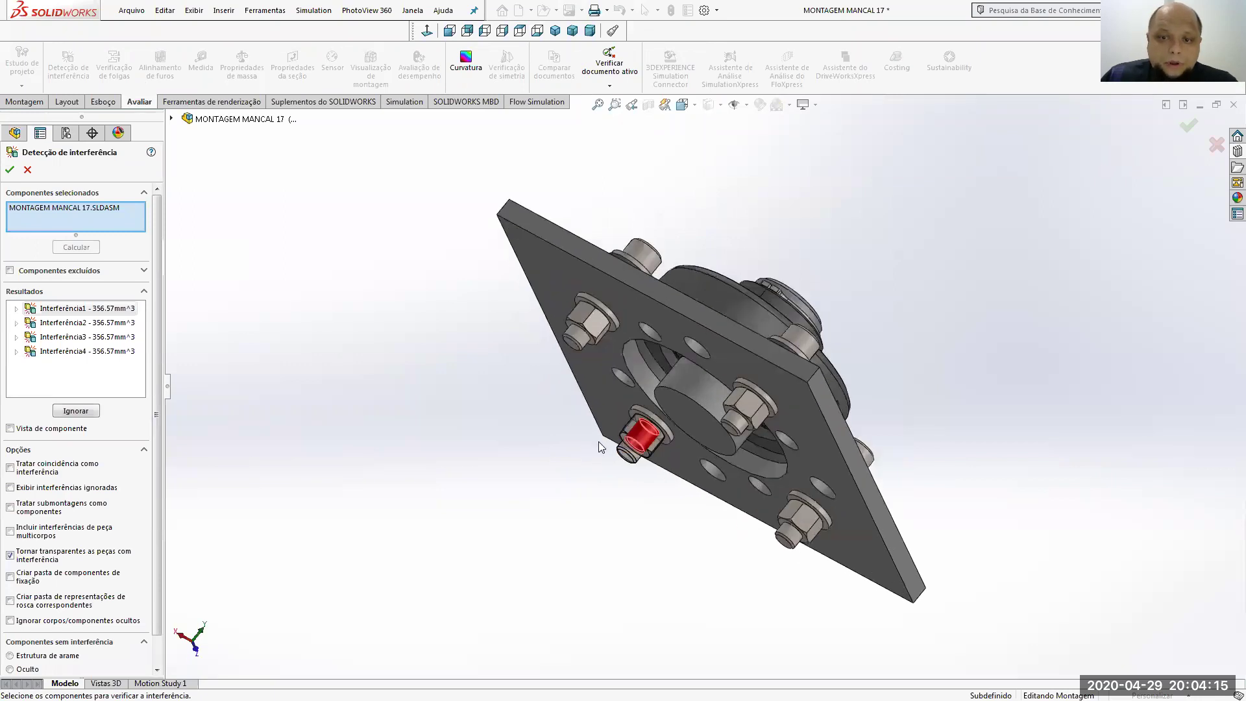
scroll(598, 446, "down", 4)
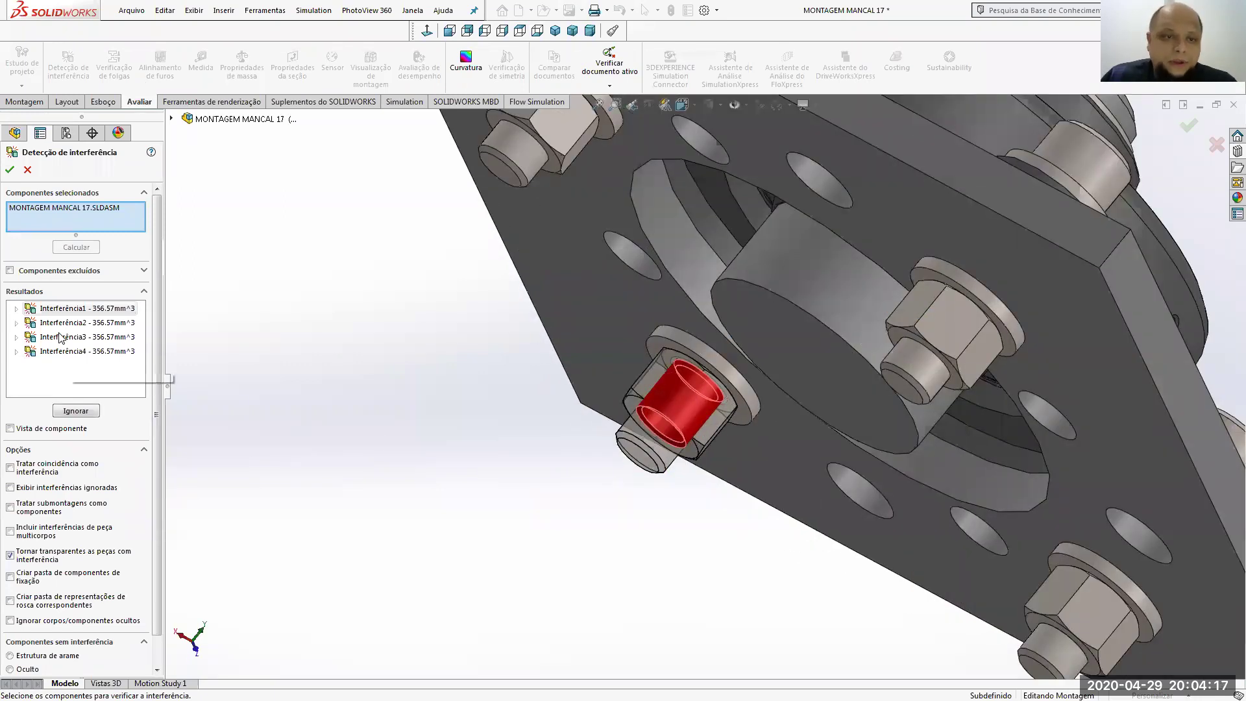